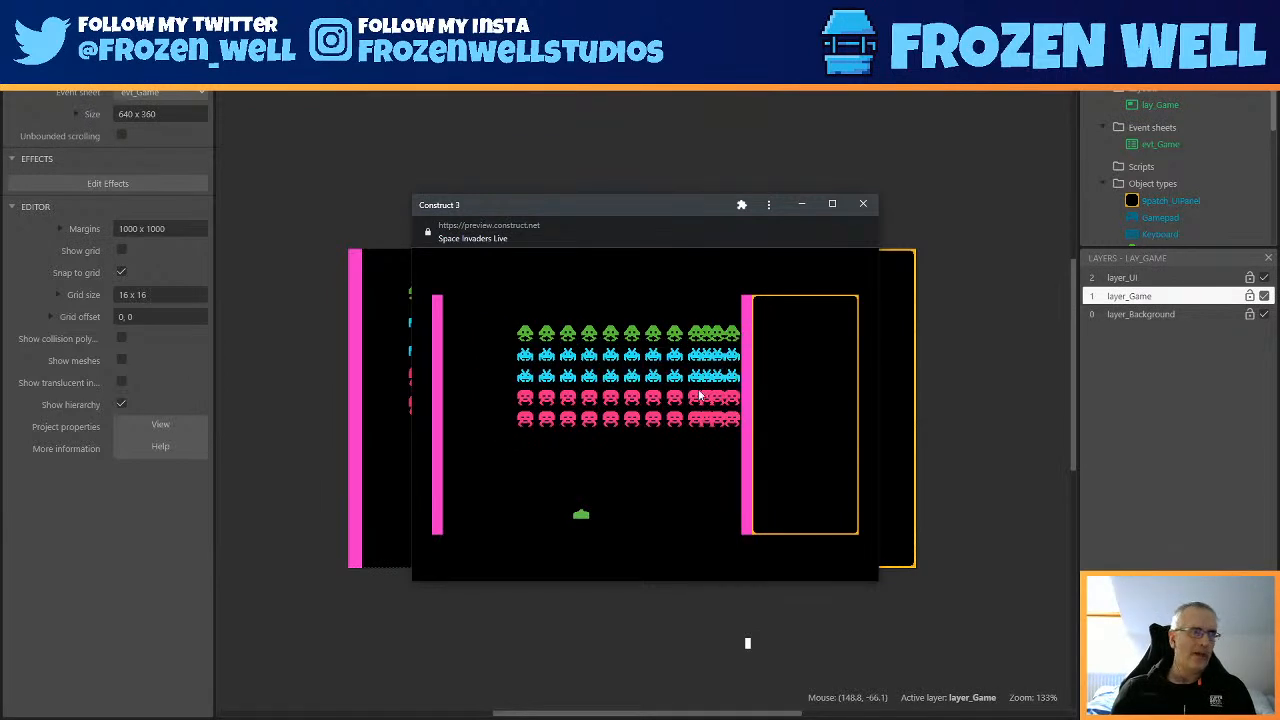
Close the game preview and add a global Boolean variable EnemiesMovingRight with initial value true to the evt_Game event sheet.
click(869, 205)
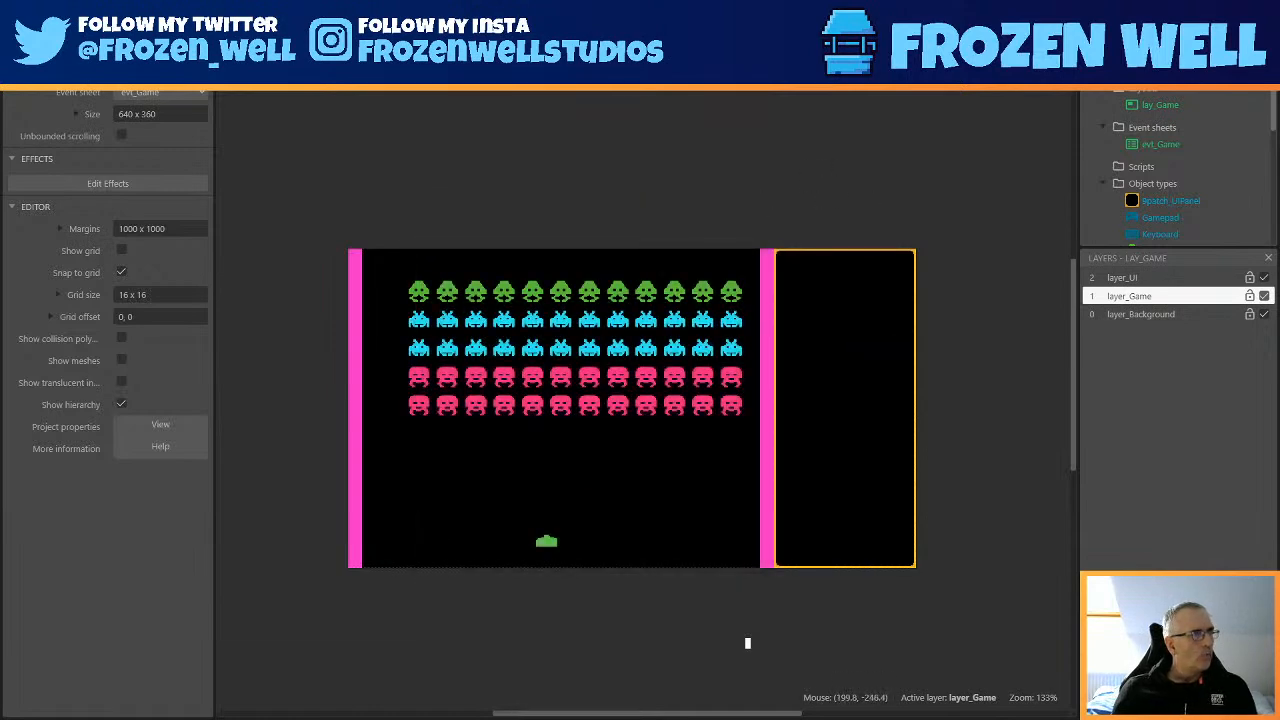
click(530, 20)
right_click(340, 571)
click(345, 627)
right_click(345, 621)
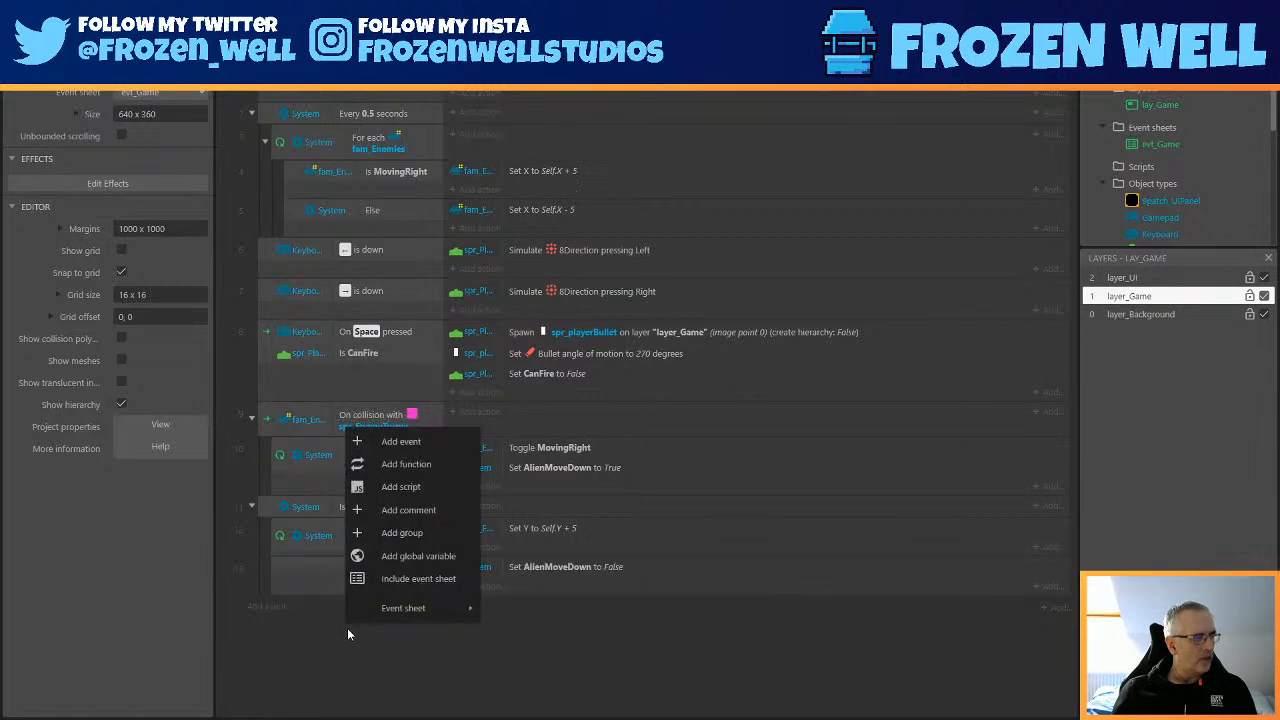
click(410, 554)
text(EnemiesMovingRight)
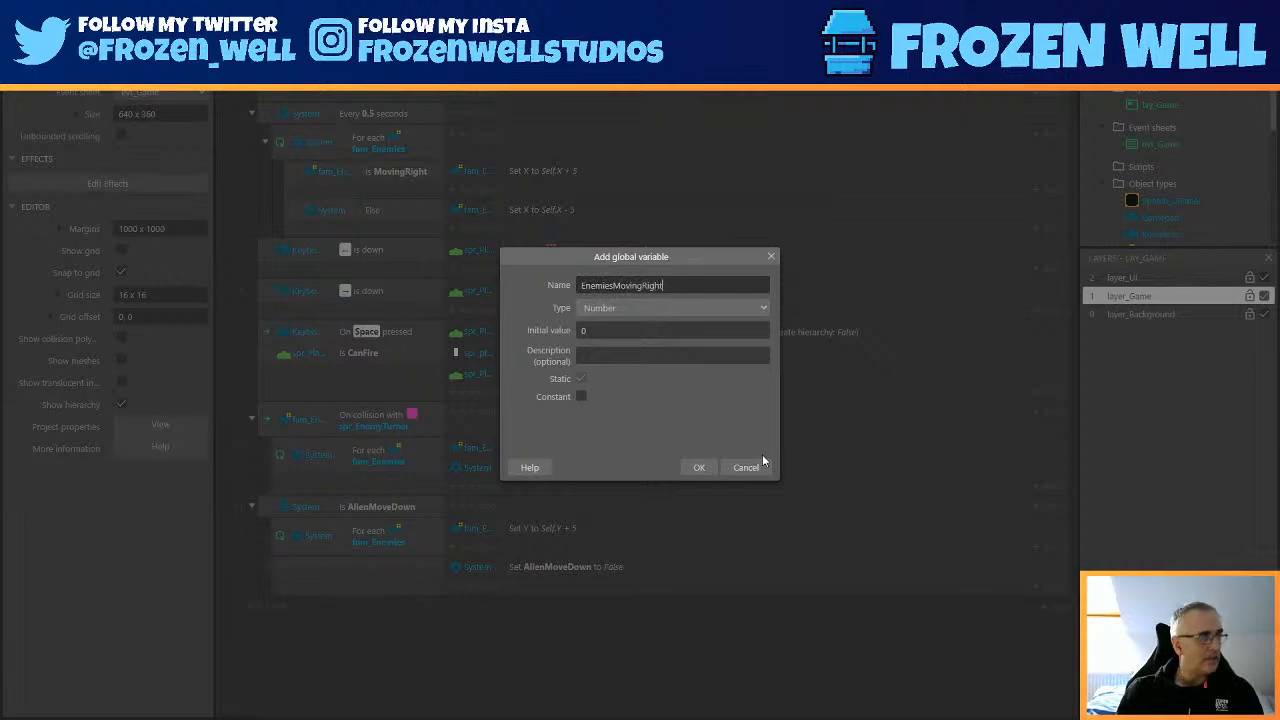
click(722, 308)
click(605, 335)
click(581, 328)
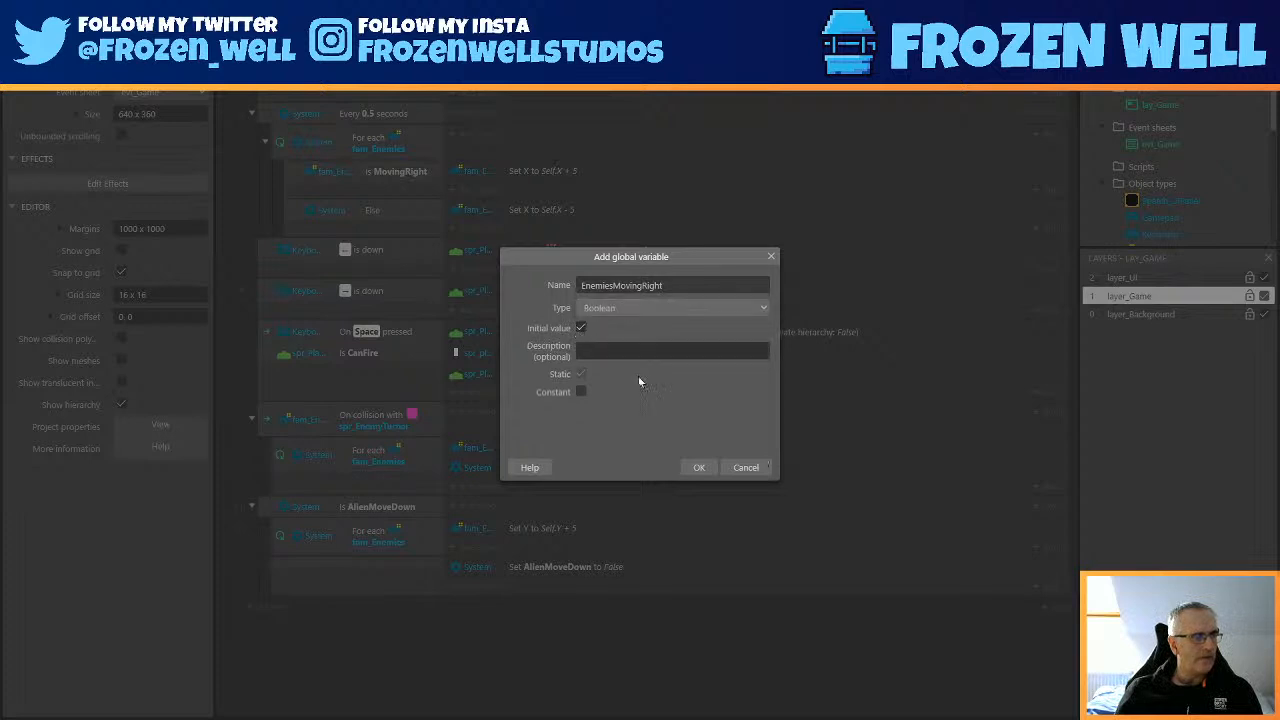
click(699, 468)
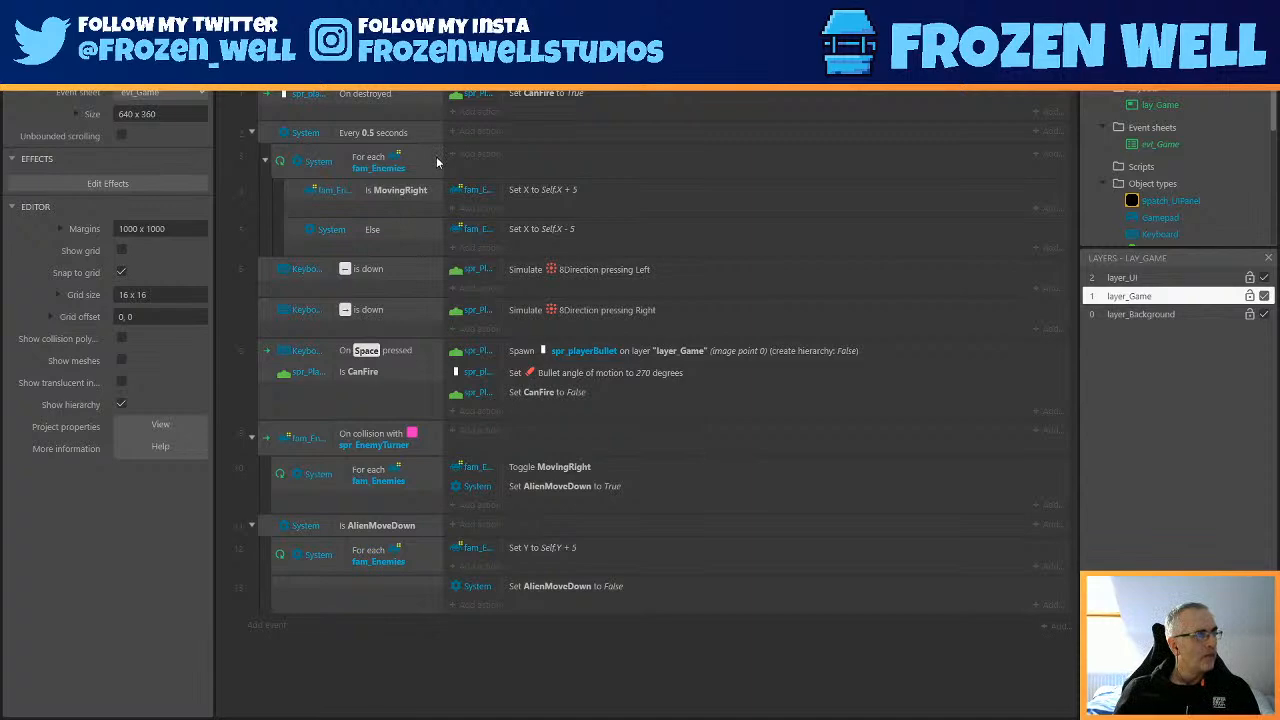
Replace the fam_Enemies Is MovingRight condition with a System Is boolean set condition for EnemiesMovingRight.
double_click(362, 189)
click(819, 593)
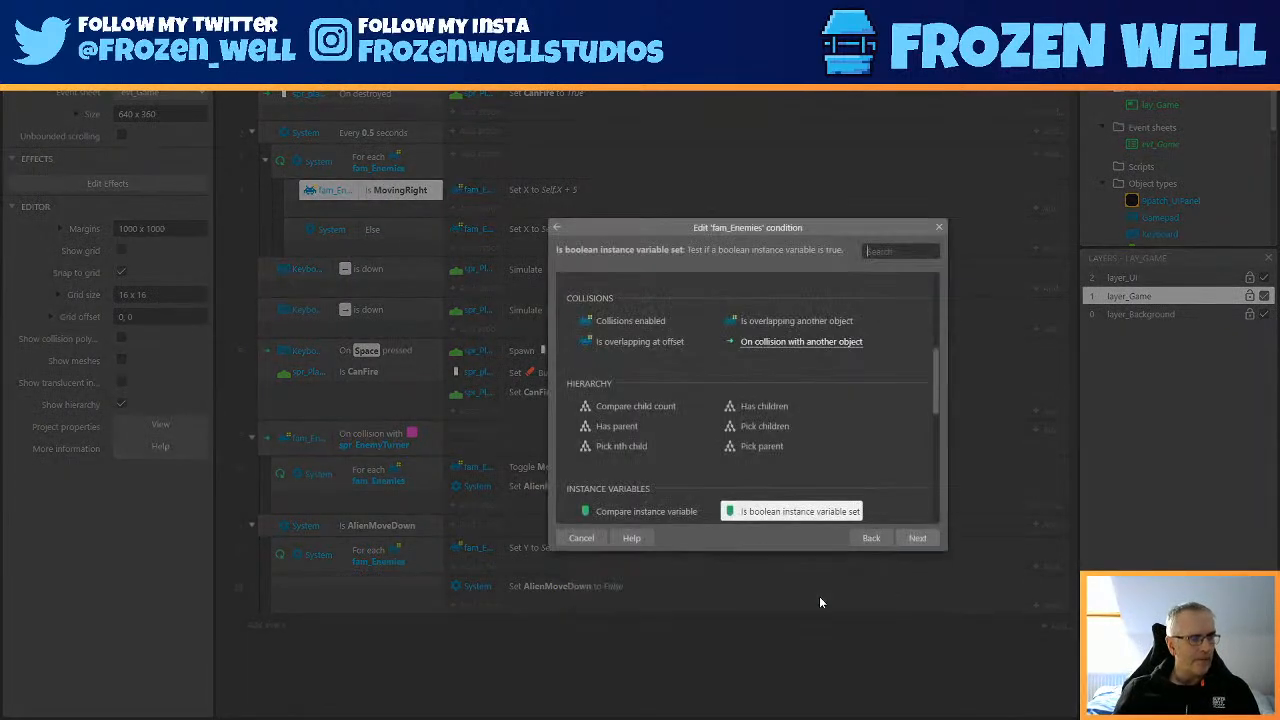
scroll(760, 346, down, 4)
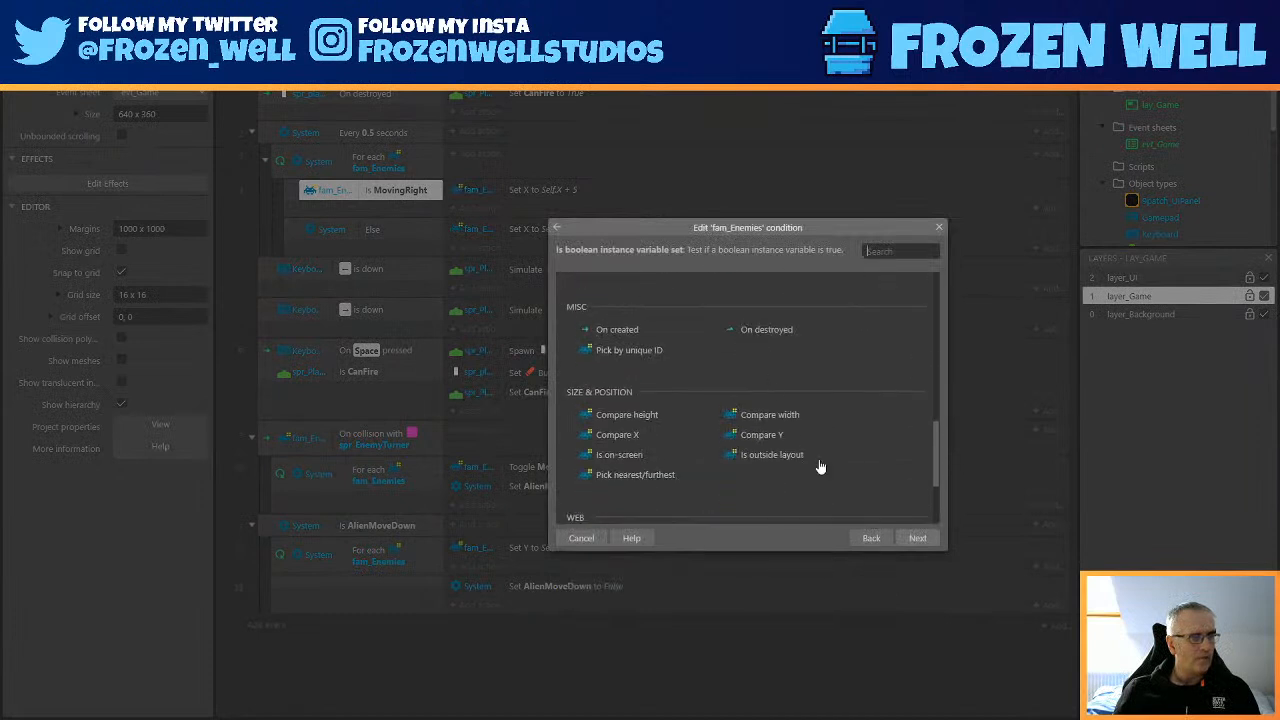
click(867, 539)
double_click(586, 290)
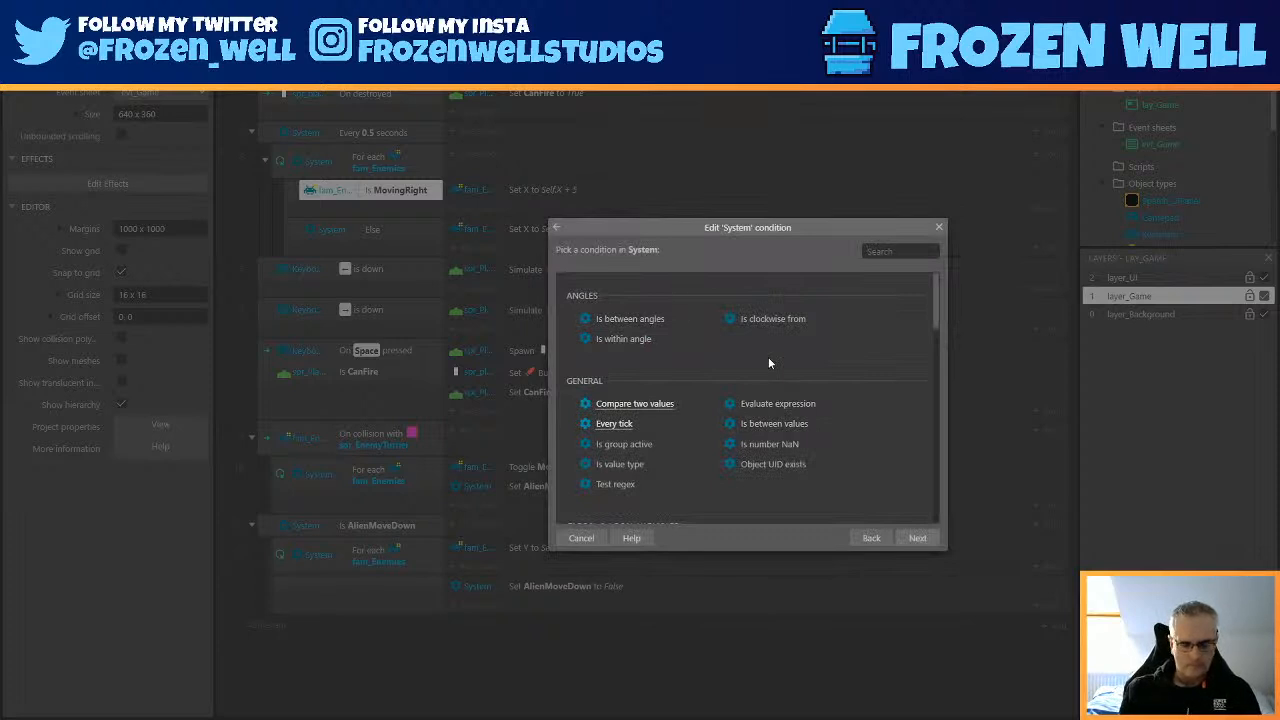
text(bool)
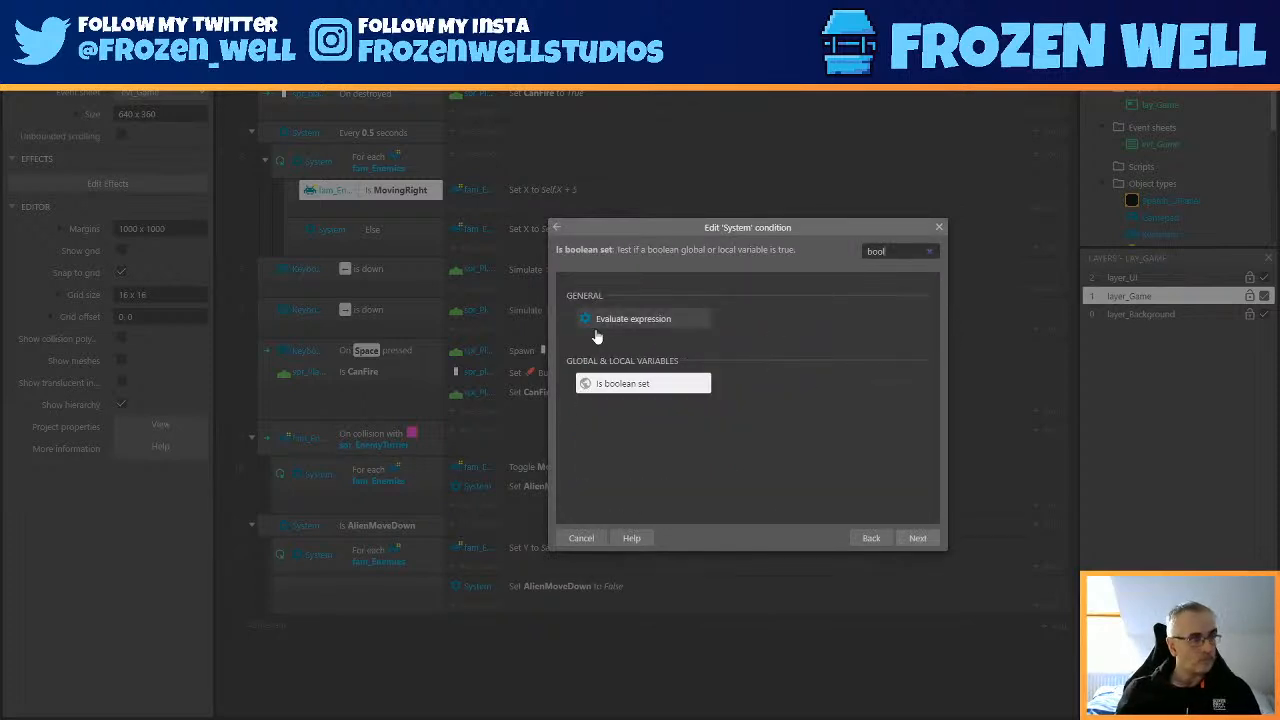
click(620, 389)
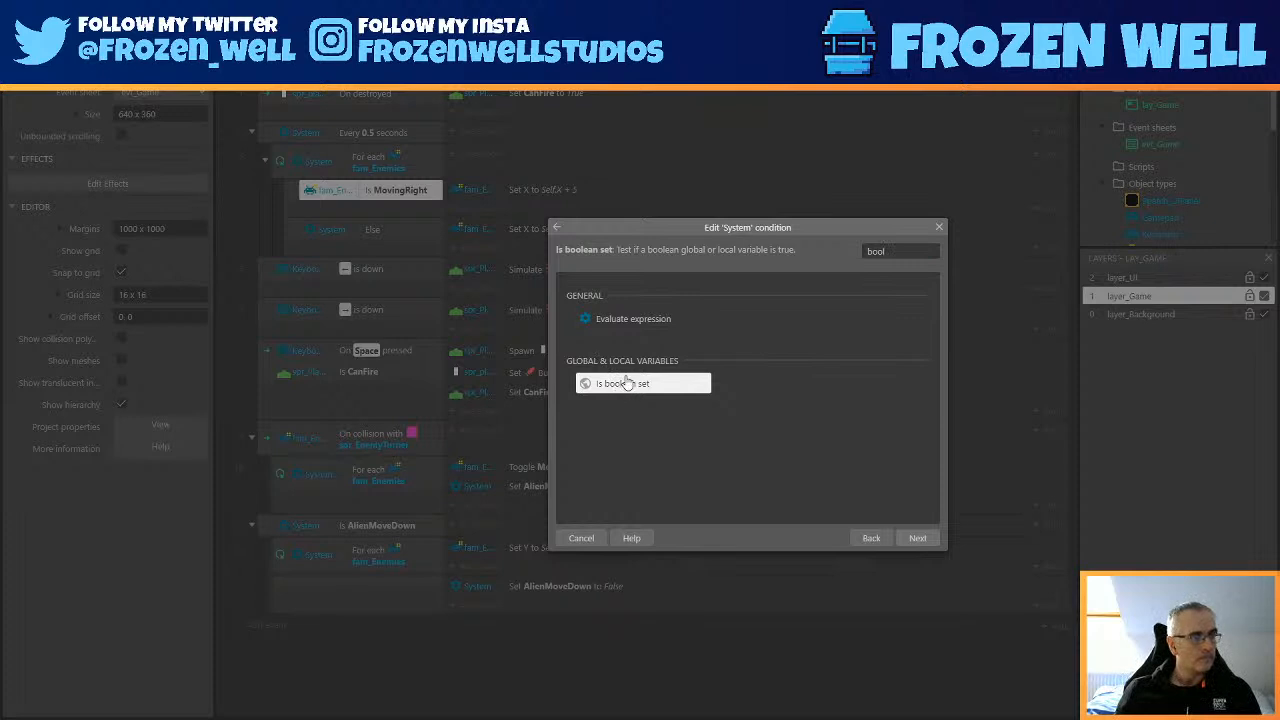
double_click(622, 386)
click(722, 489)
click(710, 517)
click(862, 592)
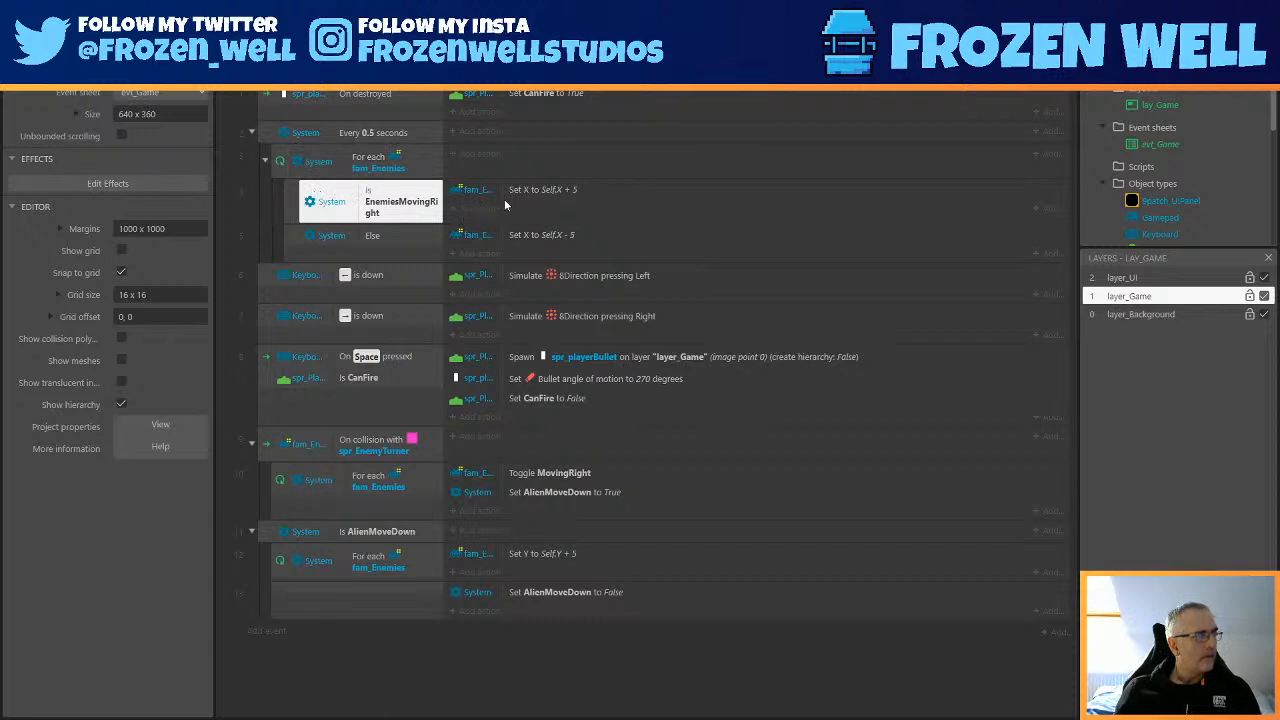
click(296, 197)
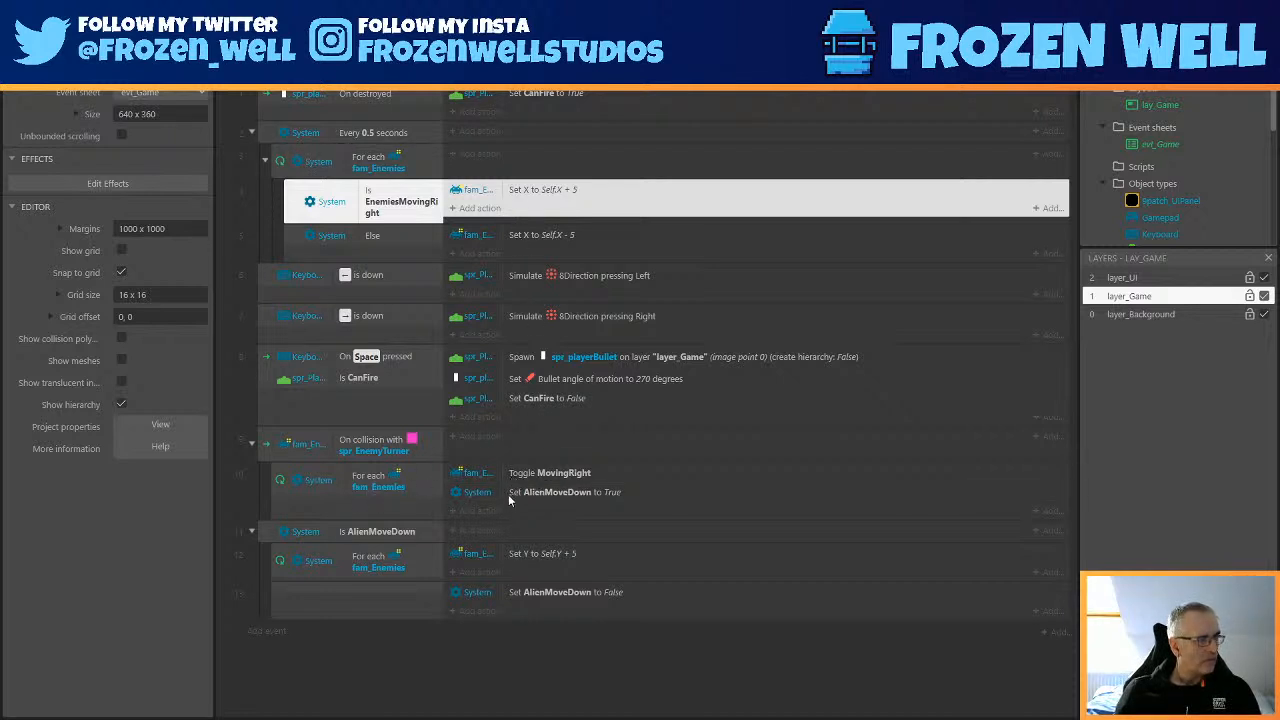
Start a new System action on the event for fam_Enemies colliding with spr_EnemyTurner.
click(460, 436)
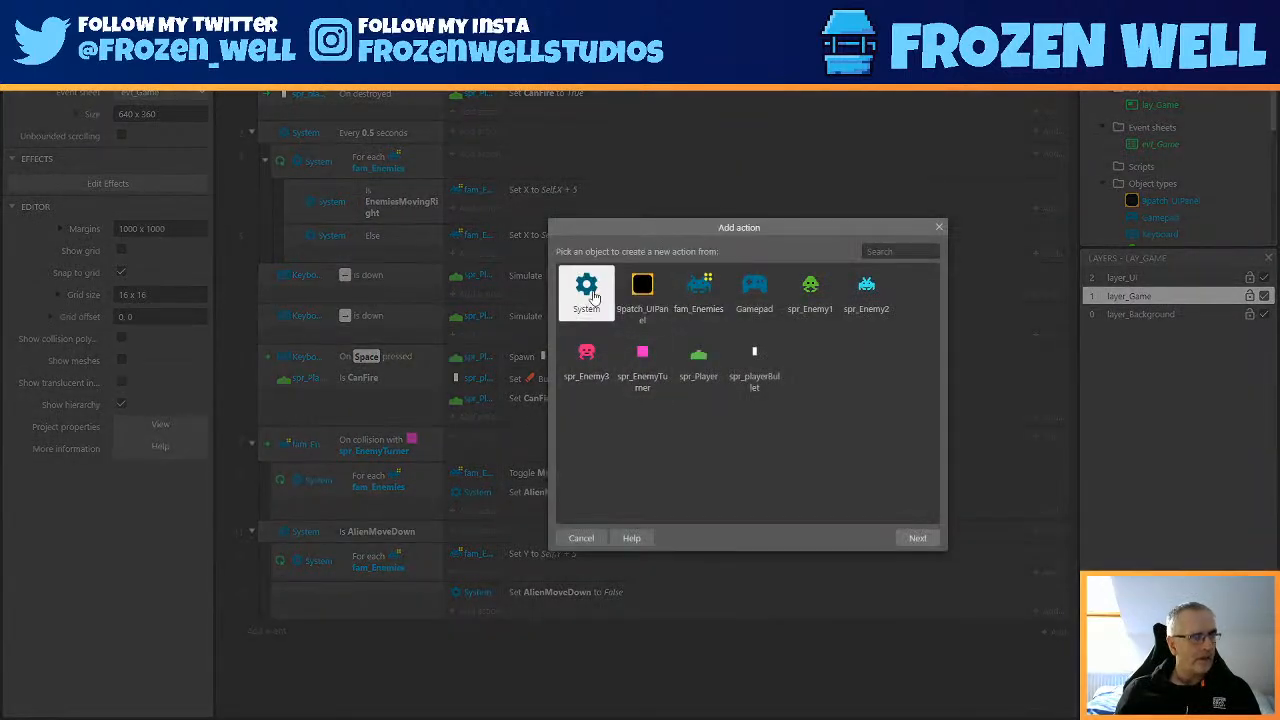
double_click(603, 308)
text(to)
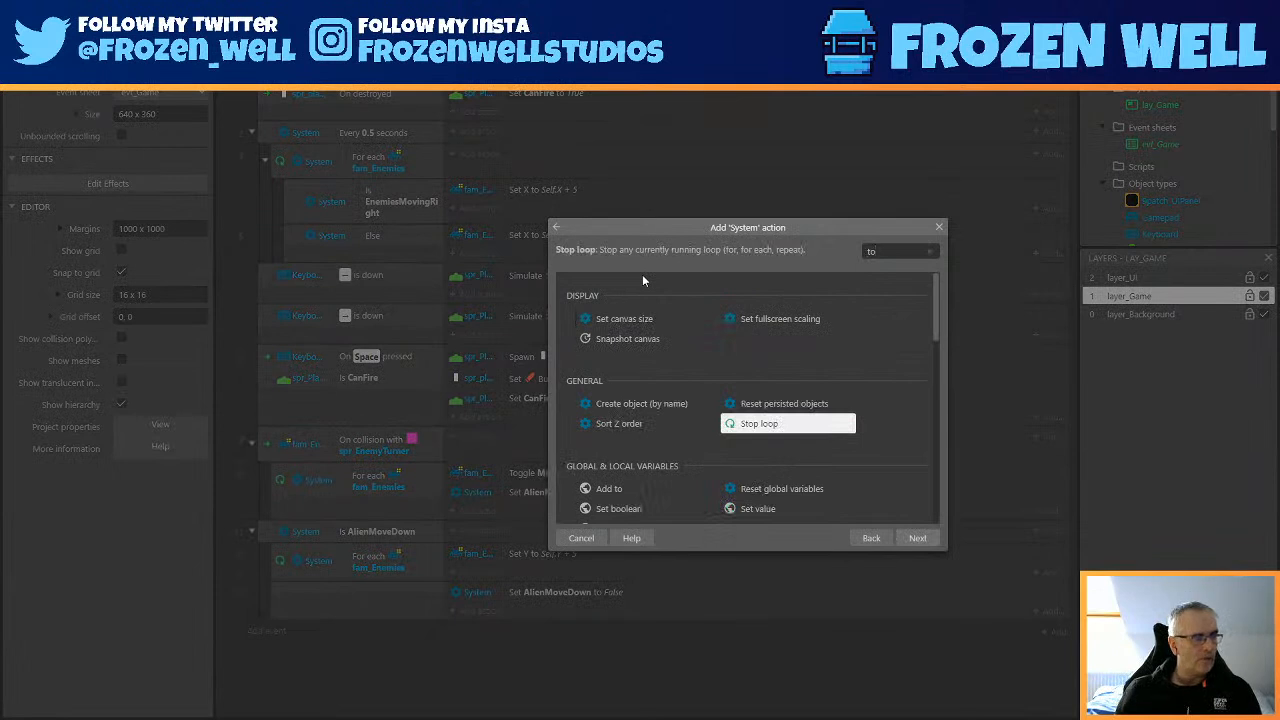
text(gl)
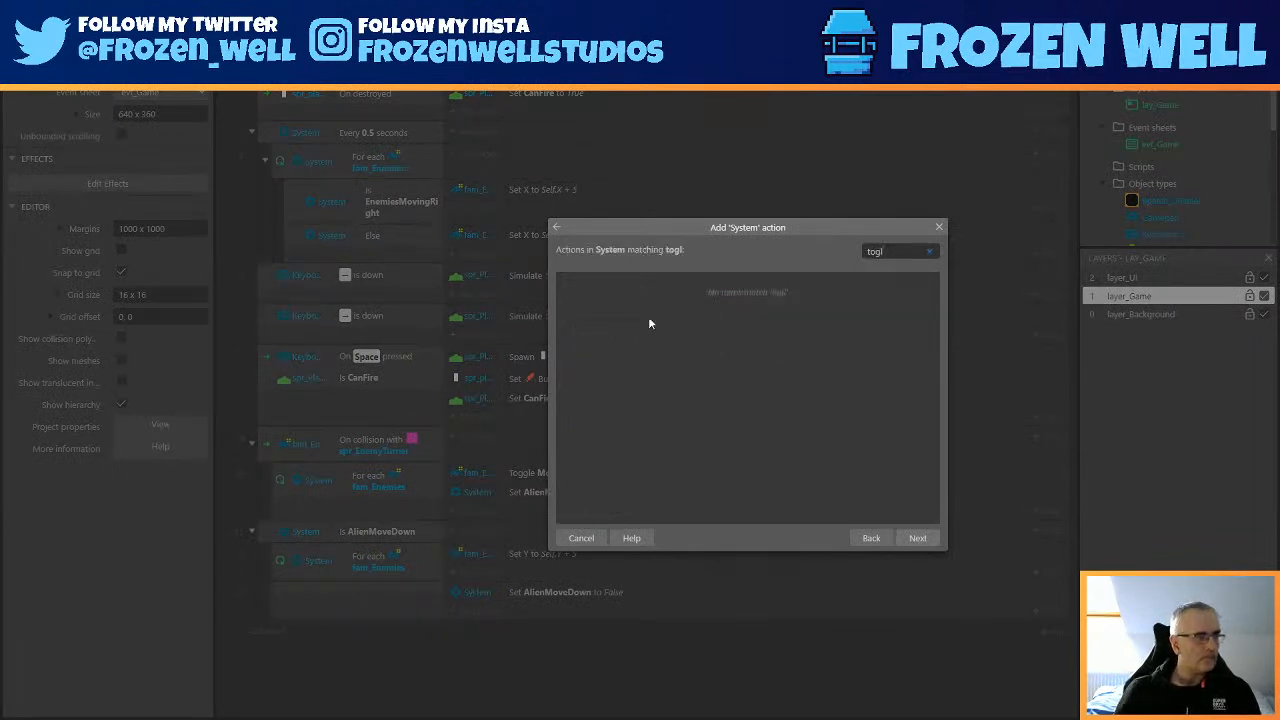
key(BackSpace)
key(BackSpace)
key(BackSpace)
key(BackSpace)
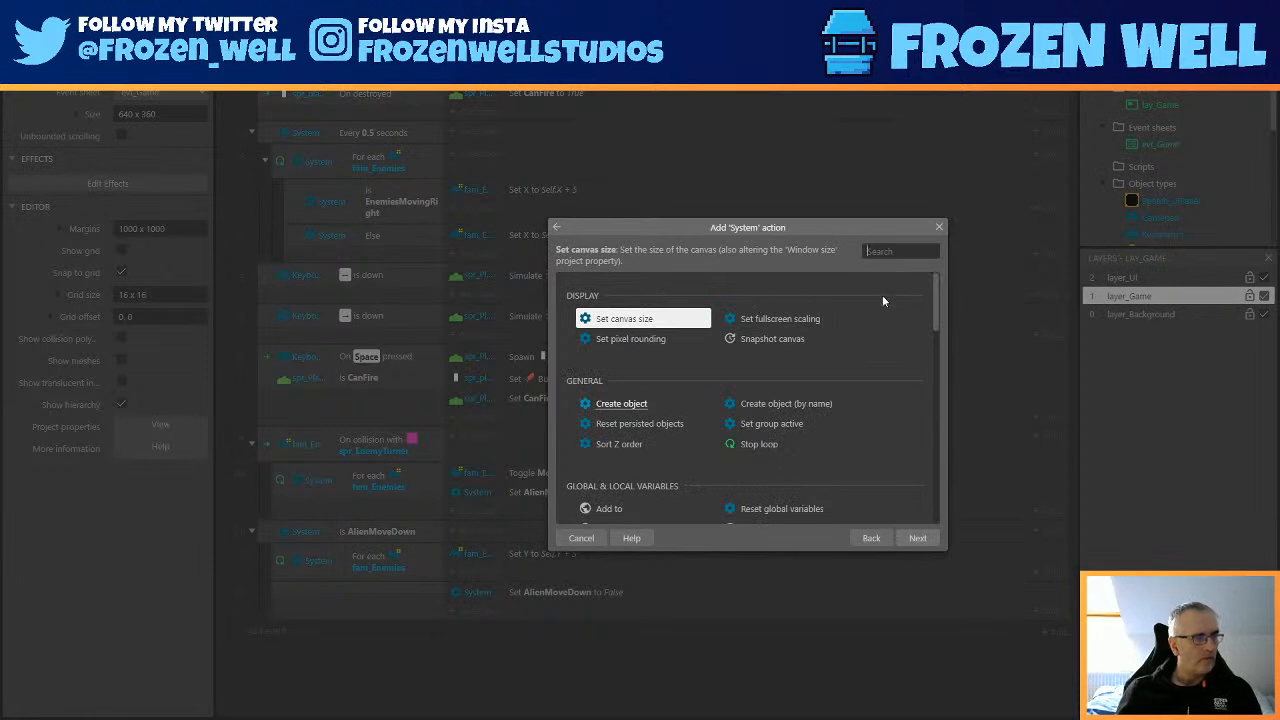
scroll(668, 457, down, 3)
double_click(655, 329)
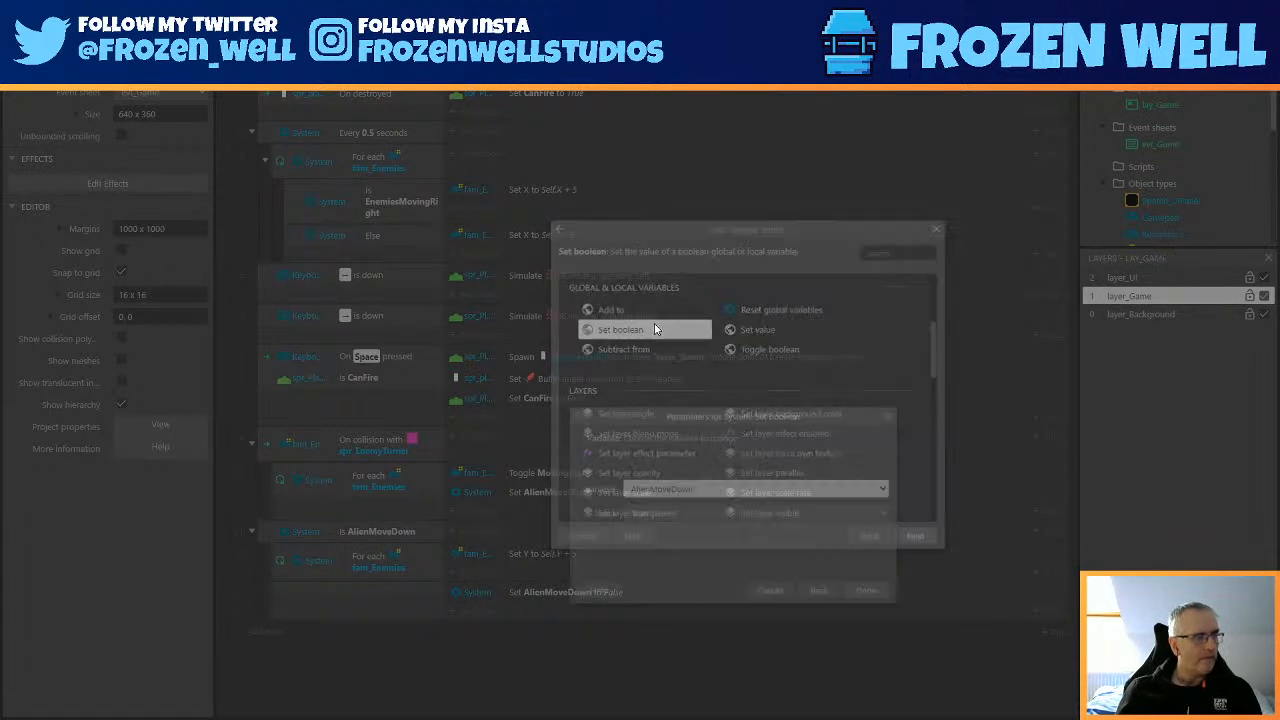
click(830, 591)
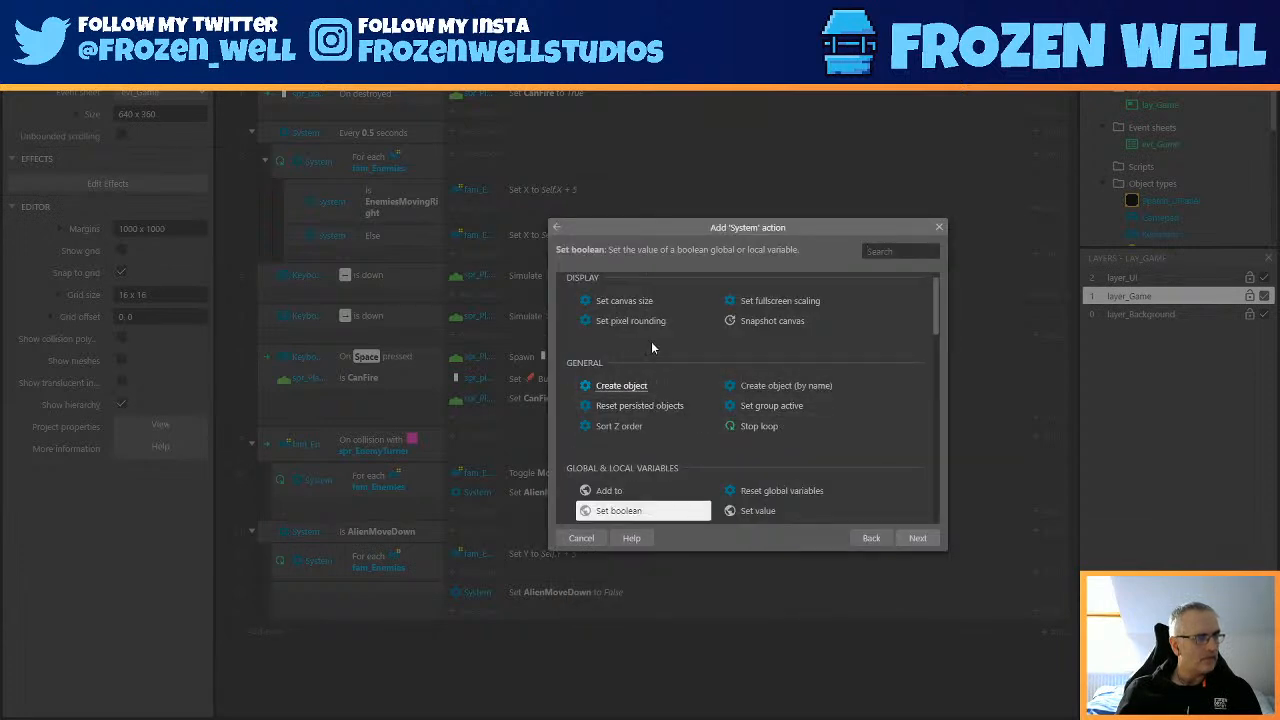
Make the new System action a Toggle boolean on the EnemiesMovingRight variable.
scroll(680, 385, down, 3)
double_click(772, 398)
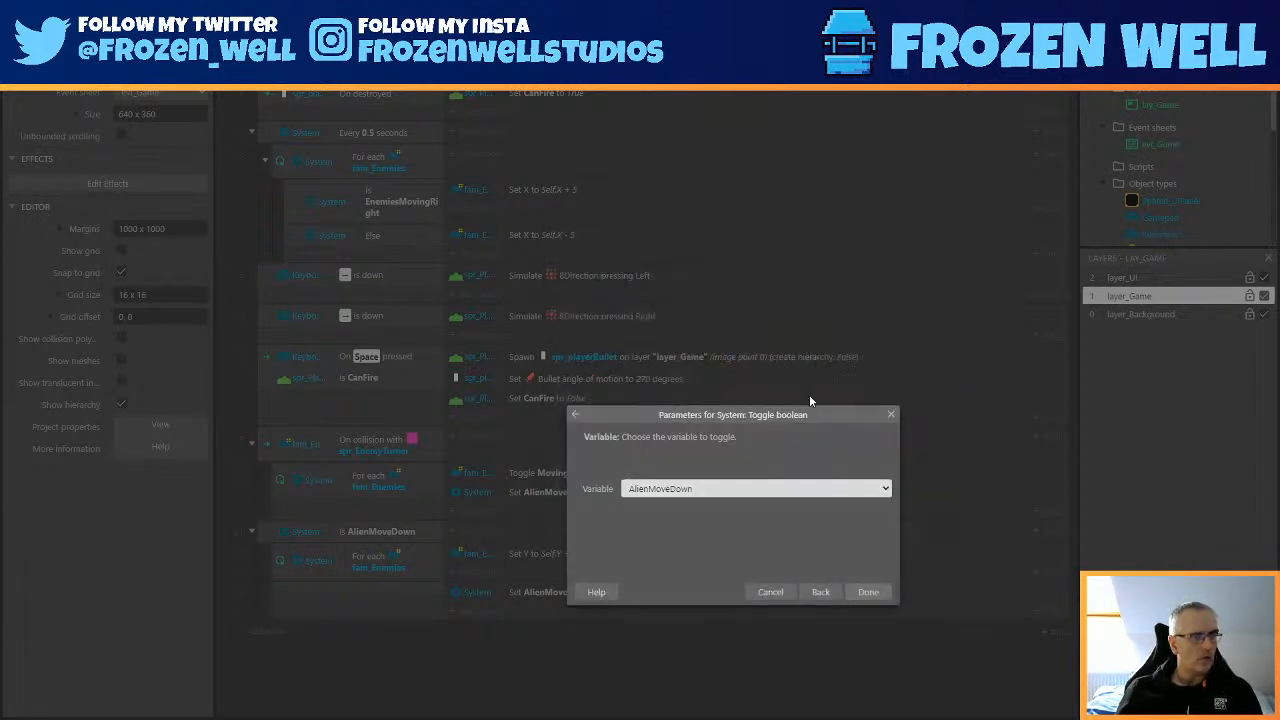
click(700, 487)
click(677, 515)
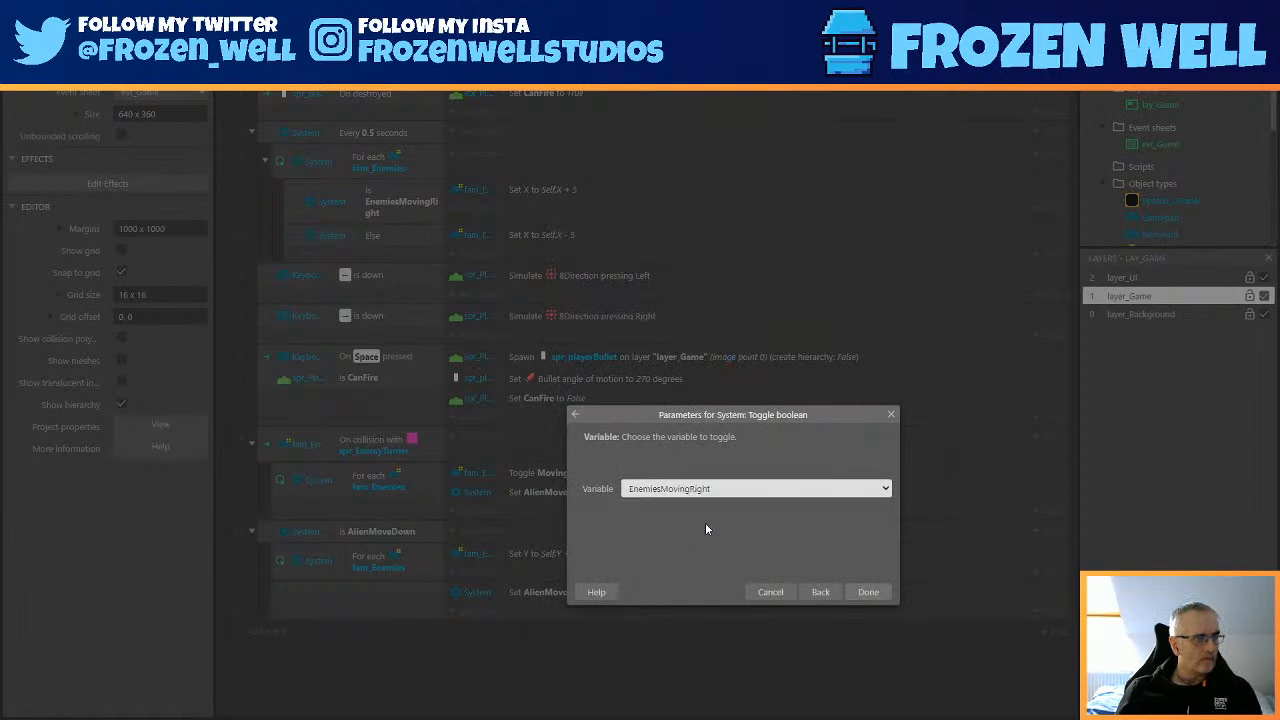
click(866, 592)
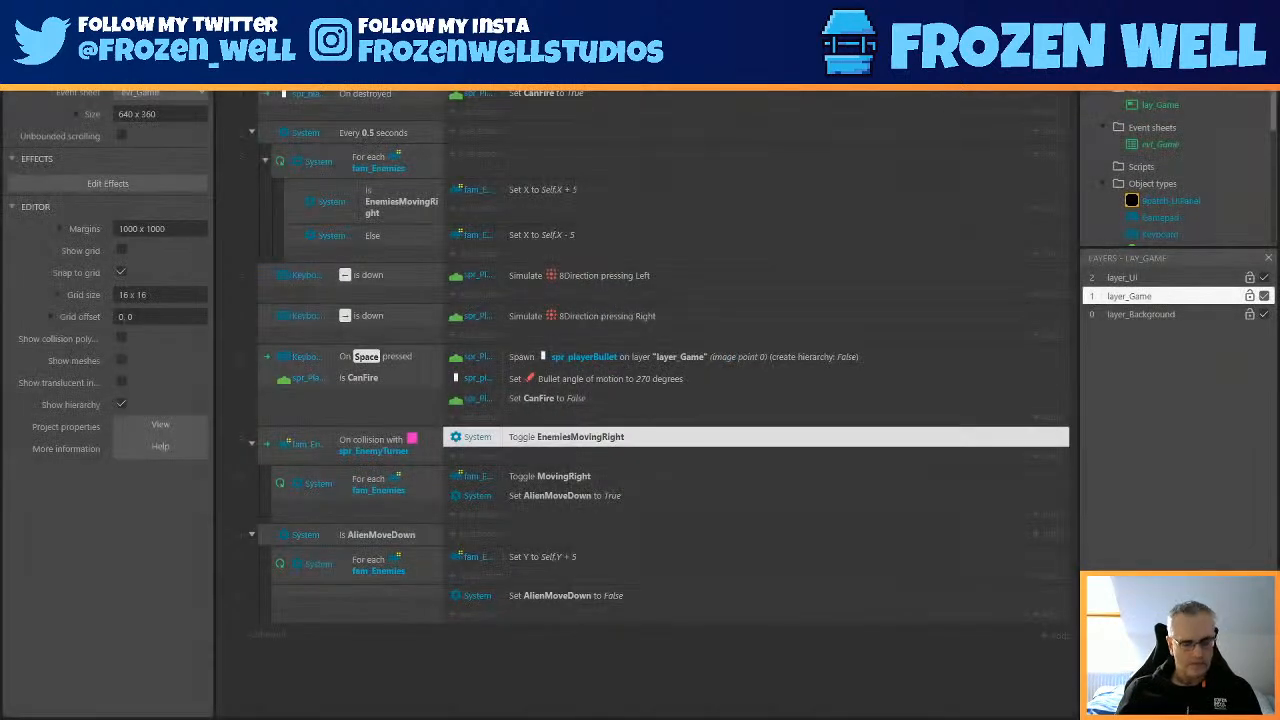
Save the project and preview the game to check how the enemies turn at the side walls.
key(ctrl+s)
key(F5)
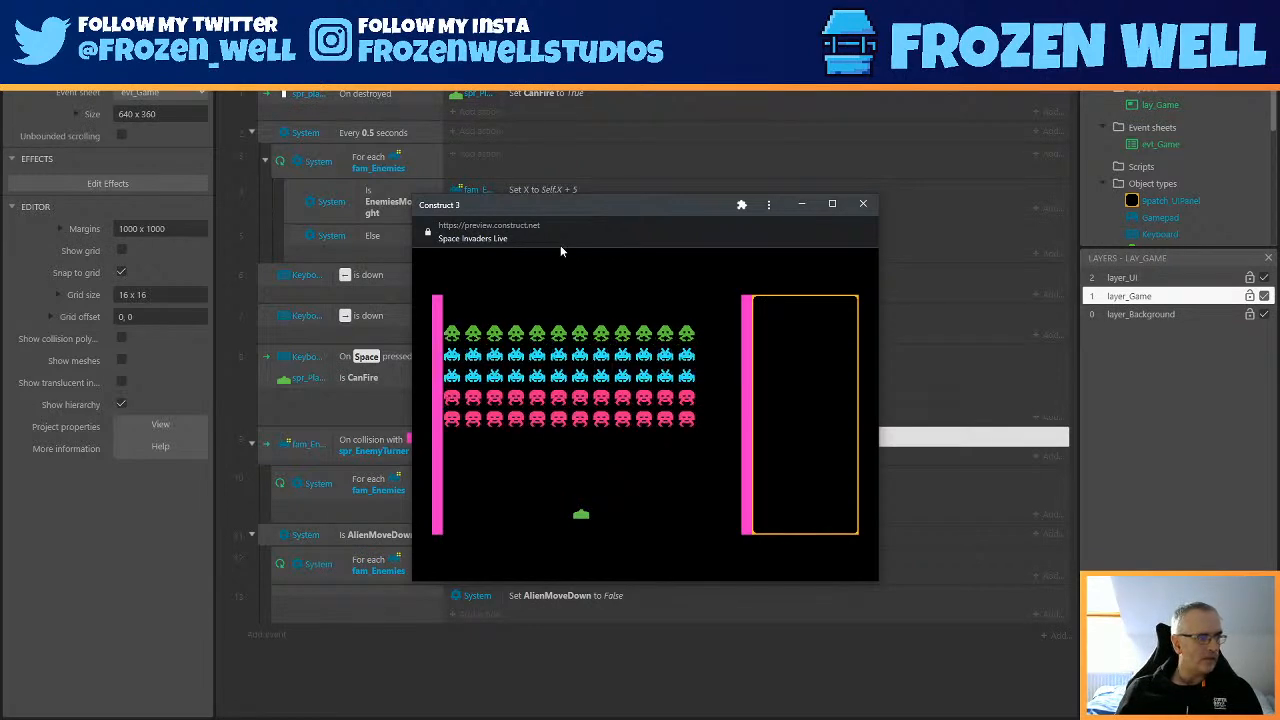
click(864, 205)
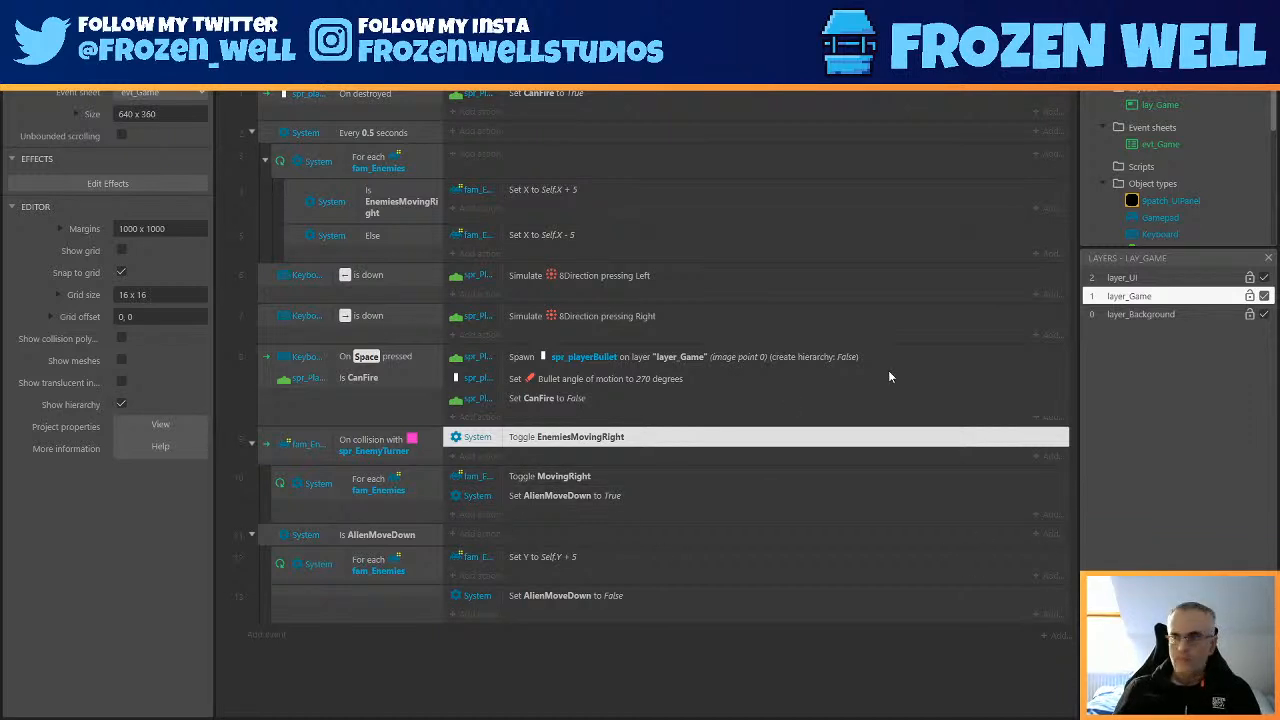
Add an event group named Player Controls and move it above the existing events.
right_click(352, 630)
click(435, 587)
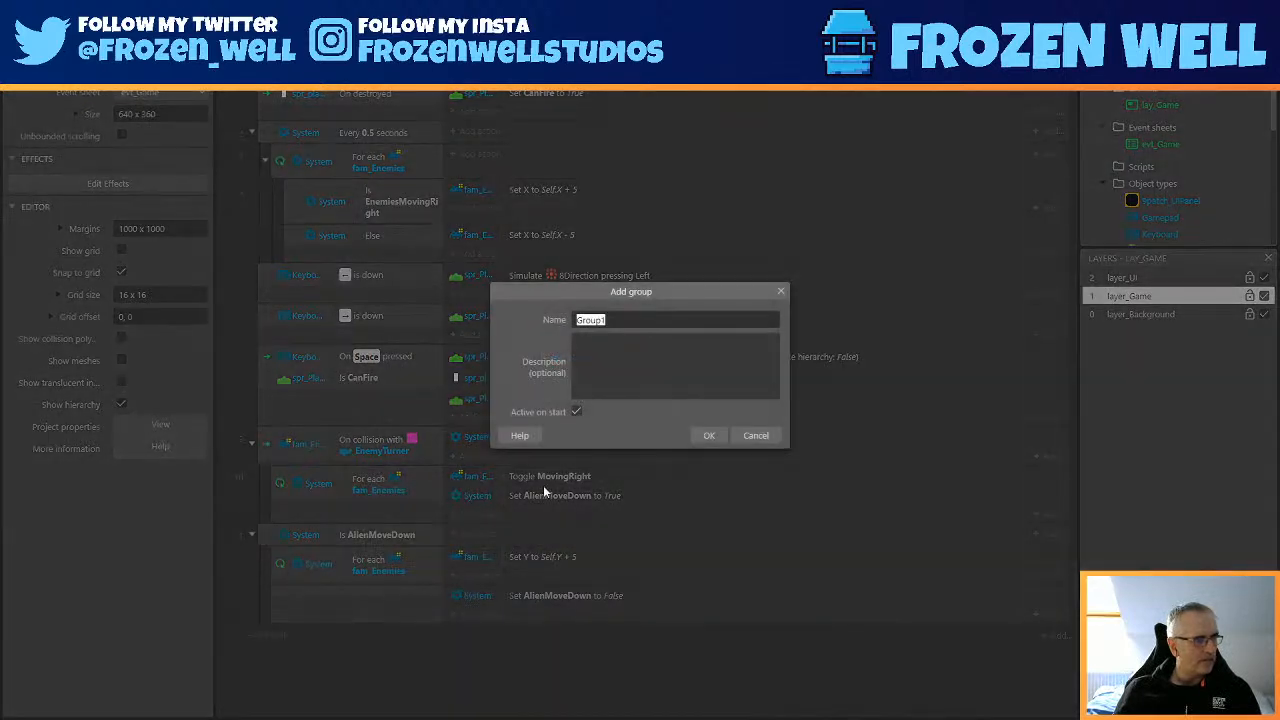
text(Pla)
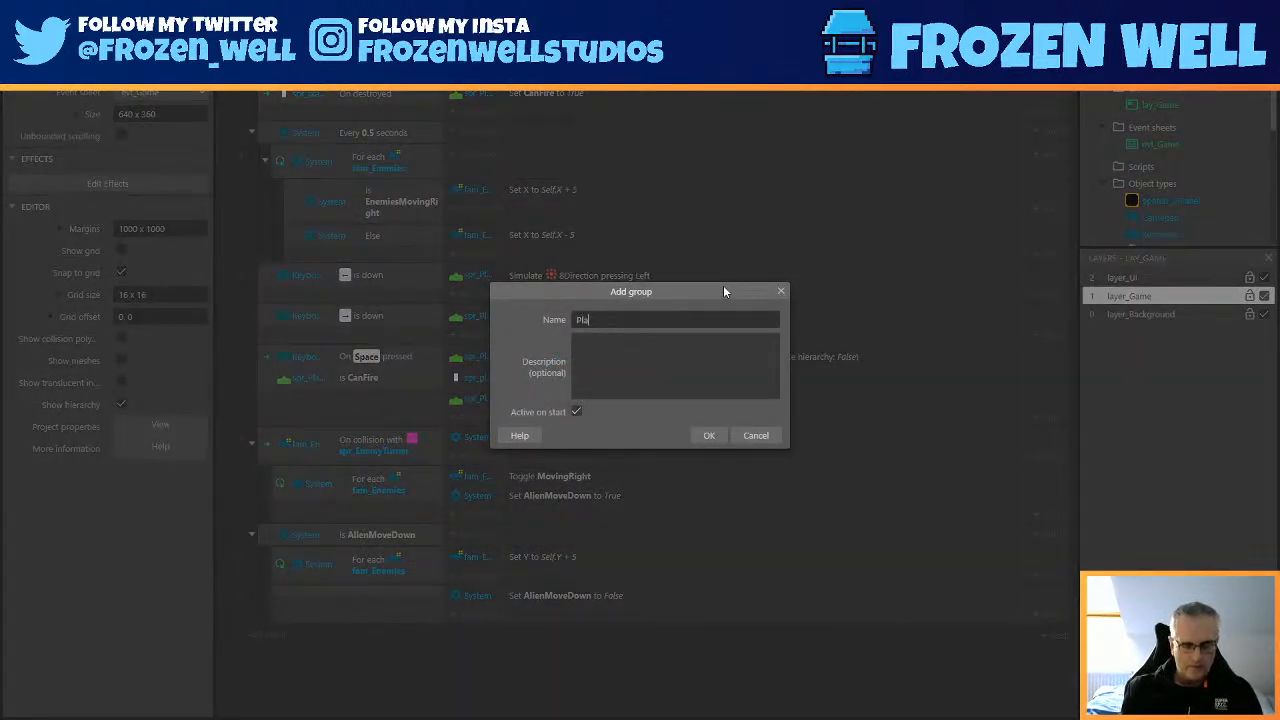
text(yer Controls)
key(Return)
drag(320, 651, 344, 93)
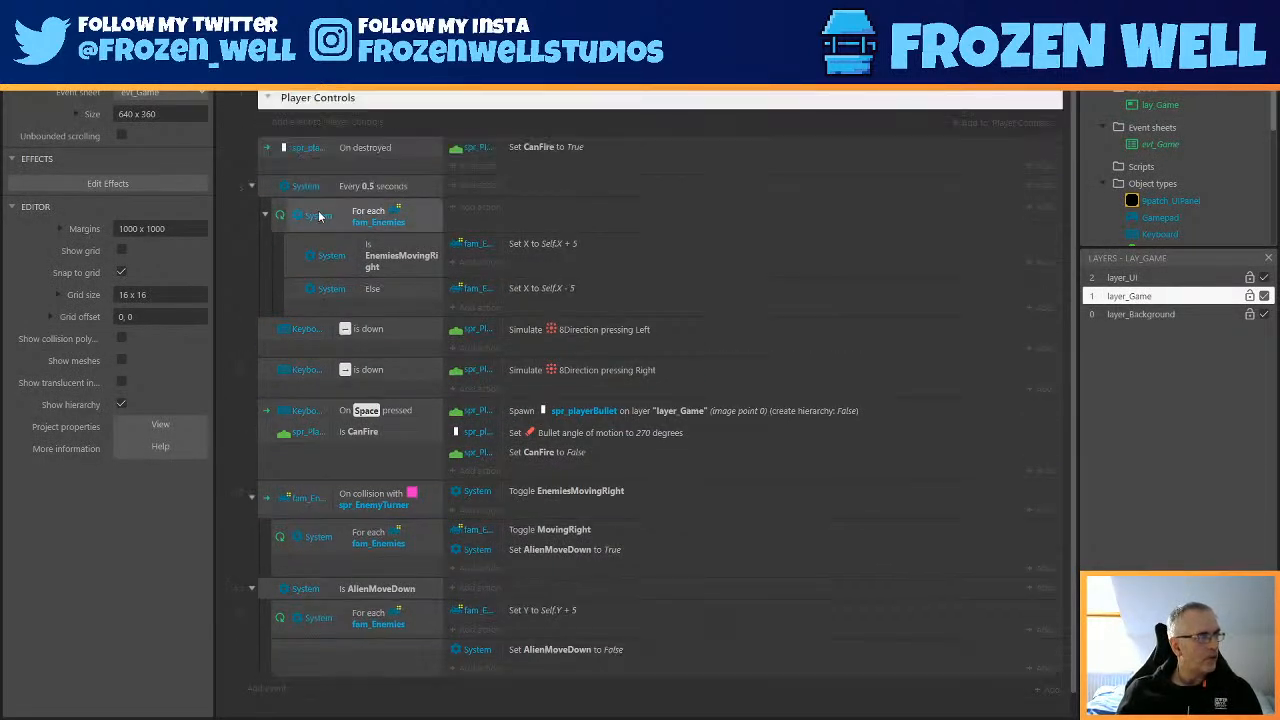
Move the left arrow, right arrow and Space keyboard events into the Player Controls group.
click(272, 328)
shift+click(264, 412)
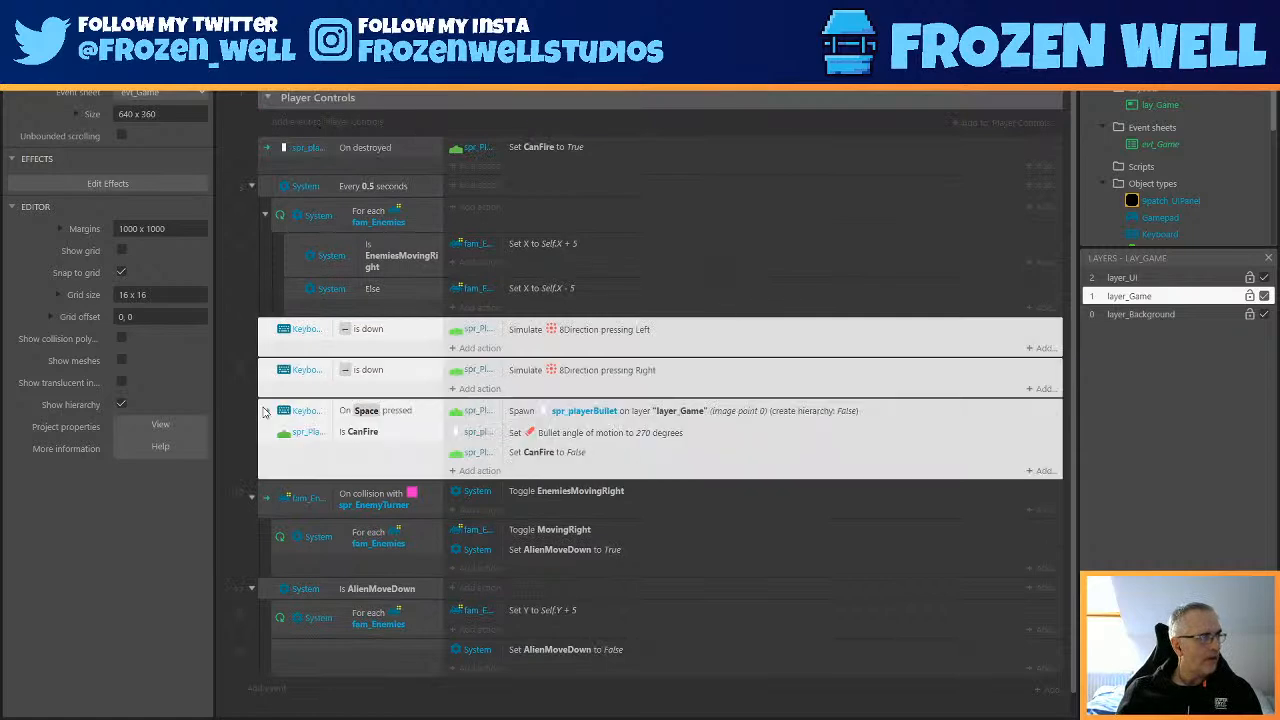
drag(272, 328, 329, 101)
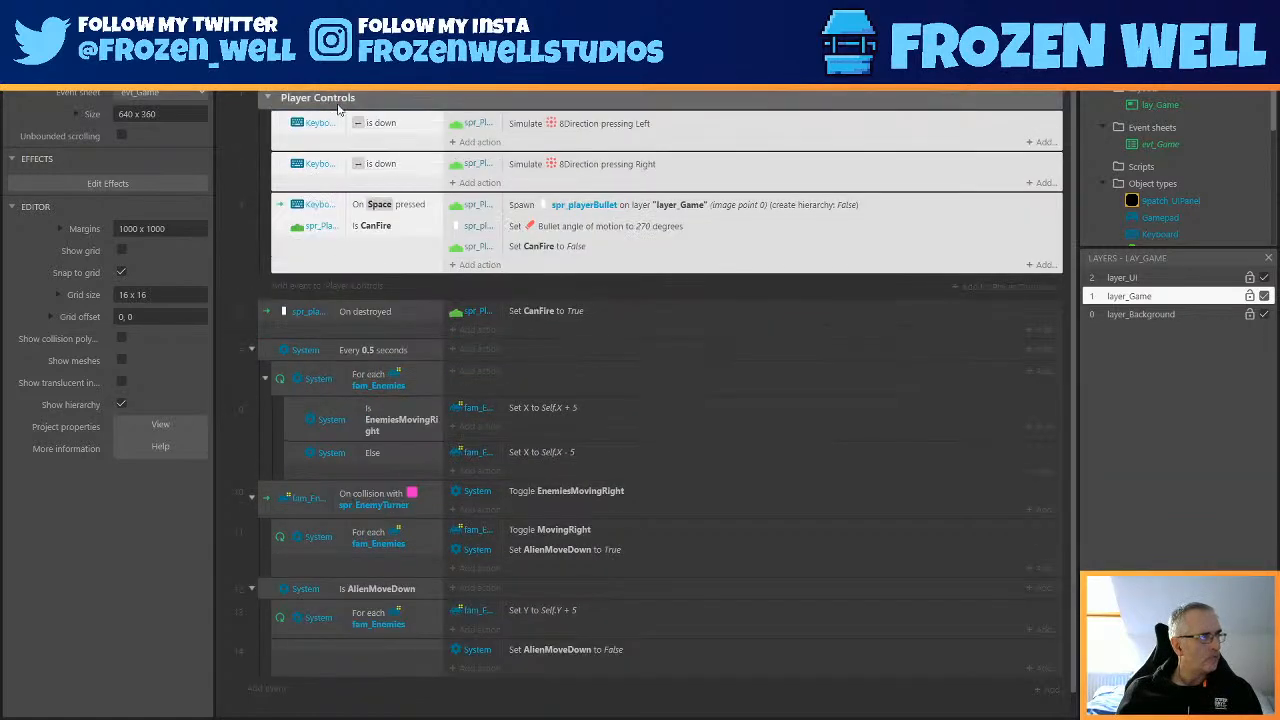
scroll(420, 520, down, 1)
right_click(402, 670)
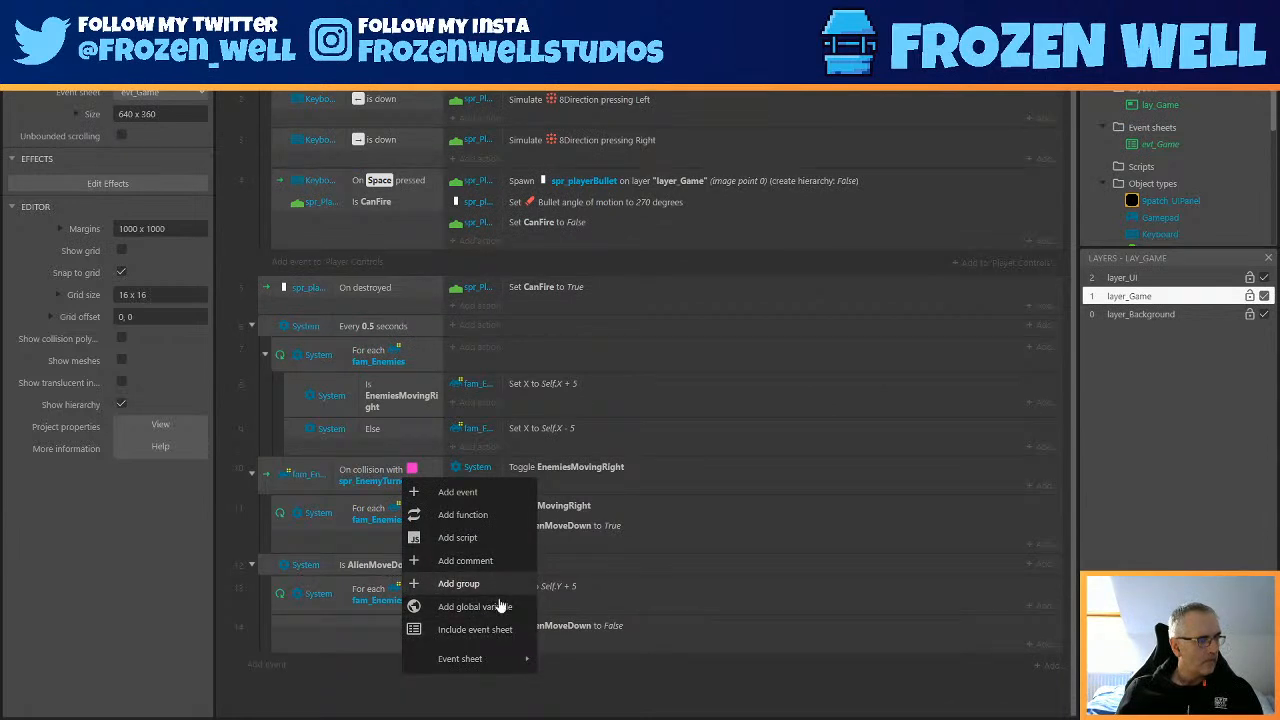
click(603, 695)
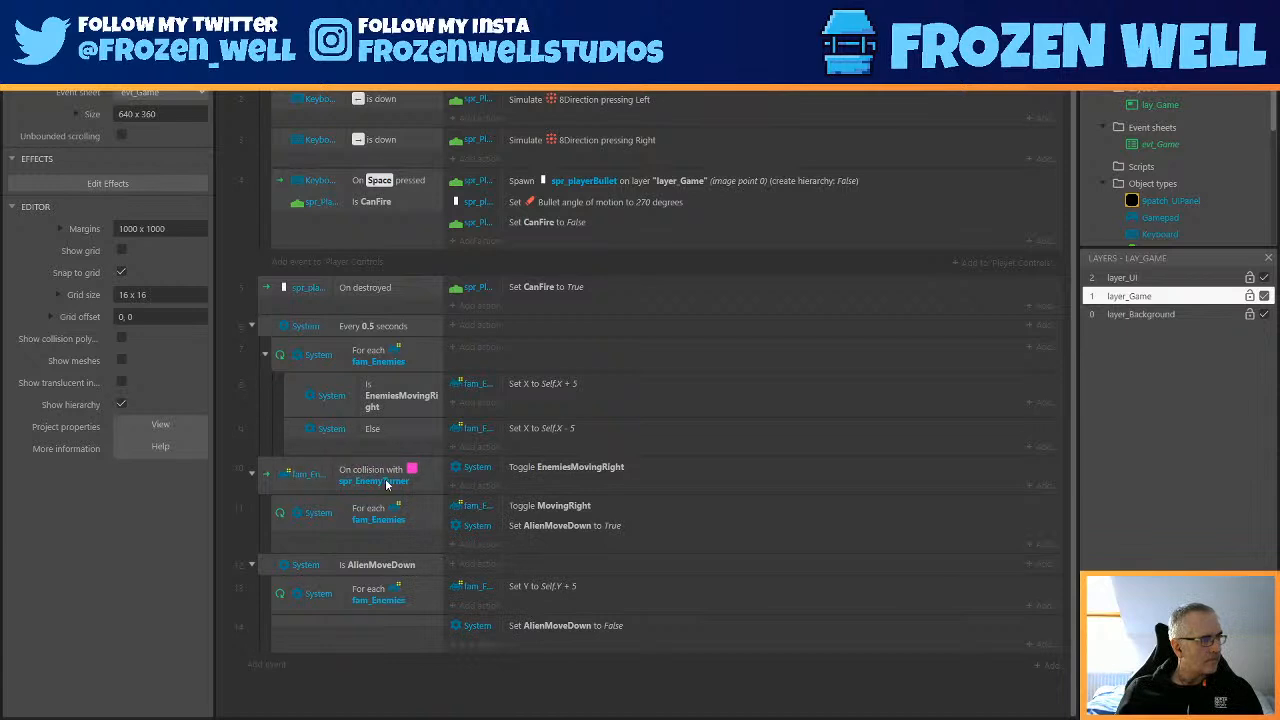
Delete the Toggle MovingRight action and move the Set AlienMoveDown to True action up into the spr_EnemyTurner collision event.
click(477, 514)
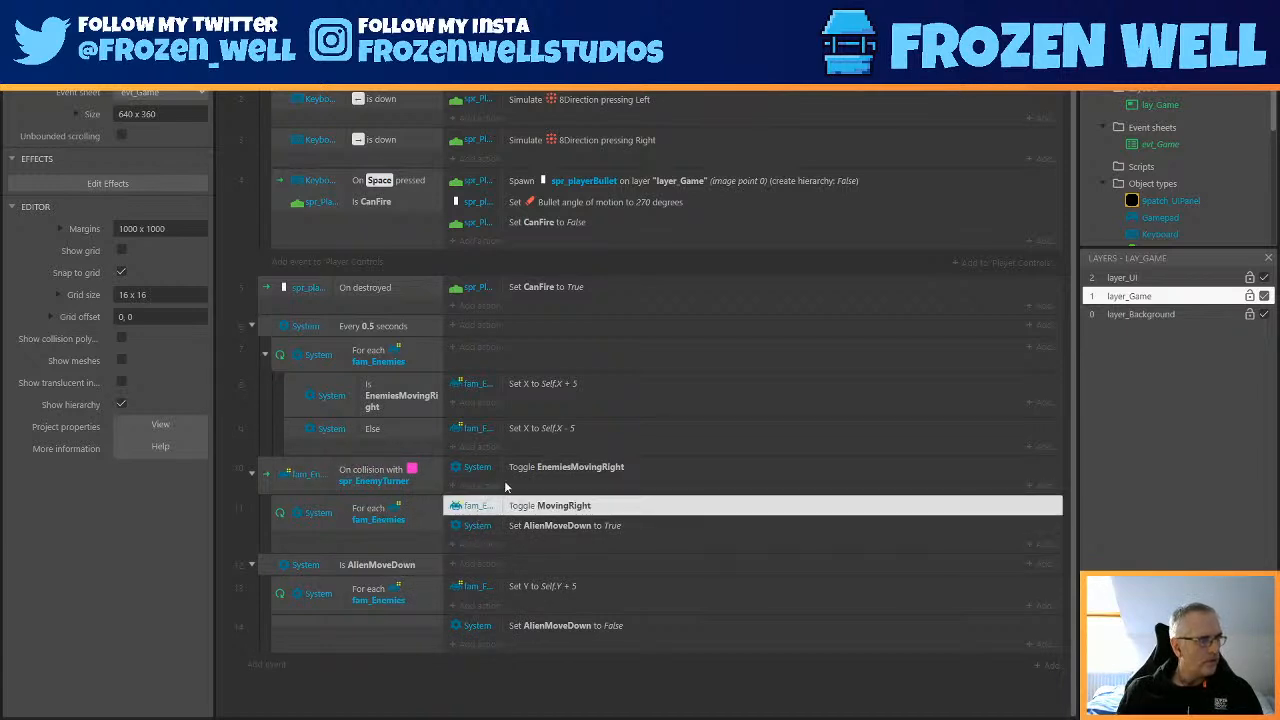
key(Delete)
drag(463, 528, 462, 500)
Delete the empty For each fam_Enemies sub-event beneath the spr_EnemyTurner collision event.
click(279, 536)
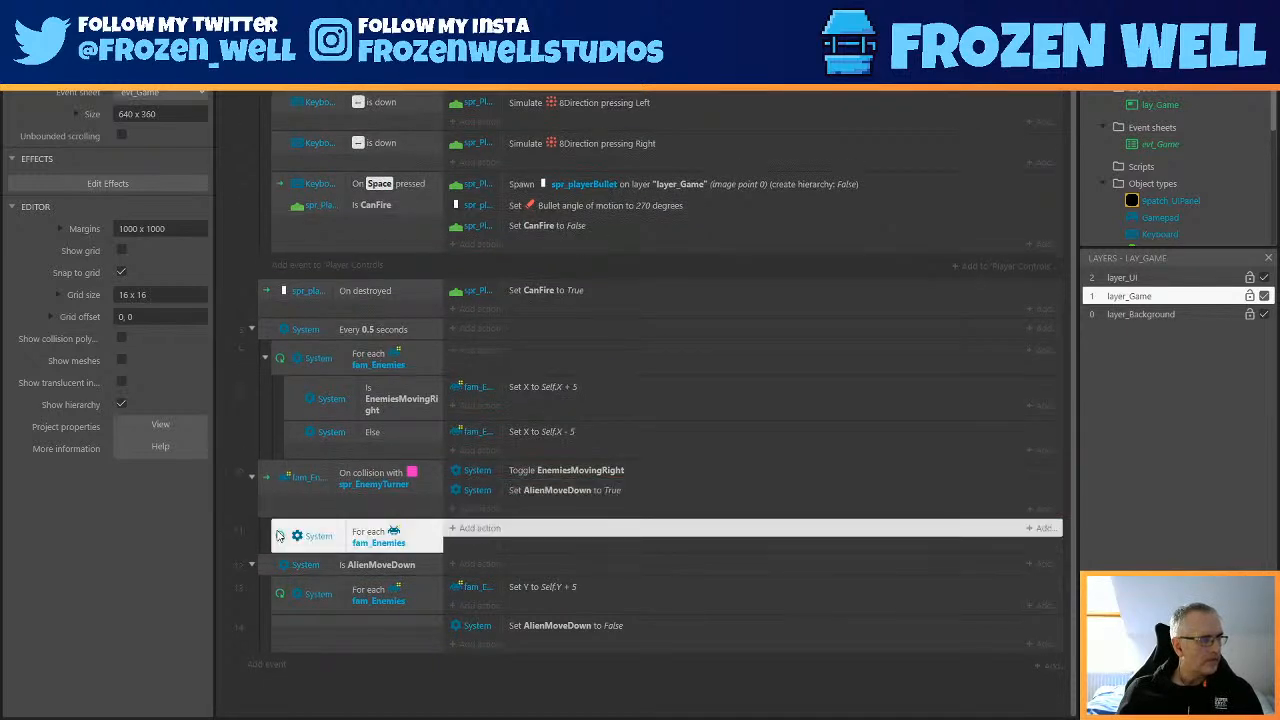
key(Delete)
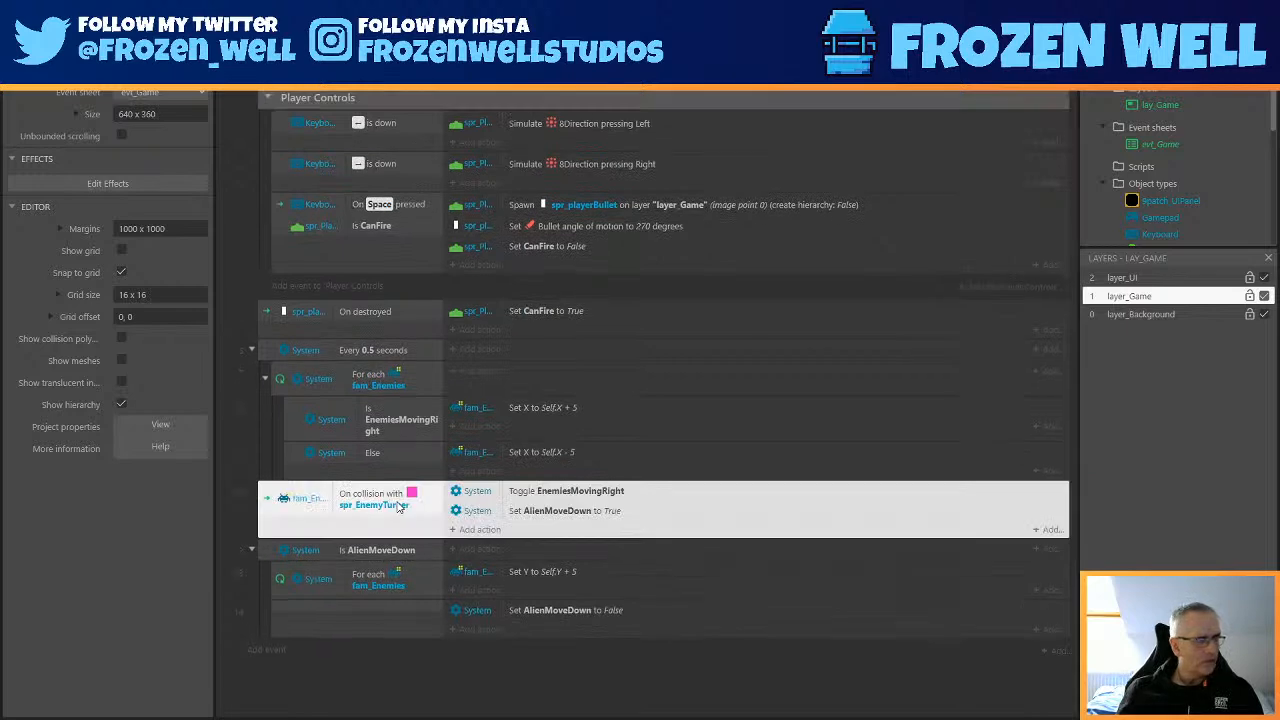
Save the project and preview the game with the simplified enemy collision event.
key(ctrl+s)
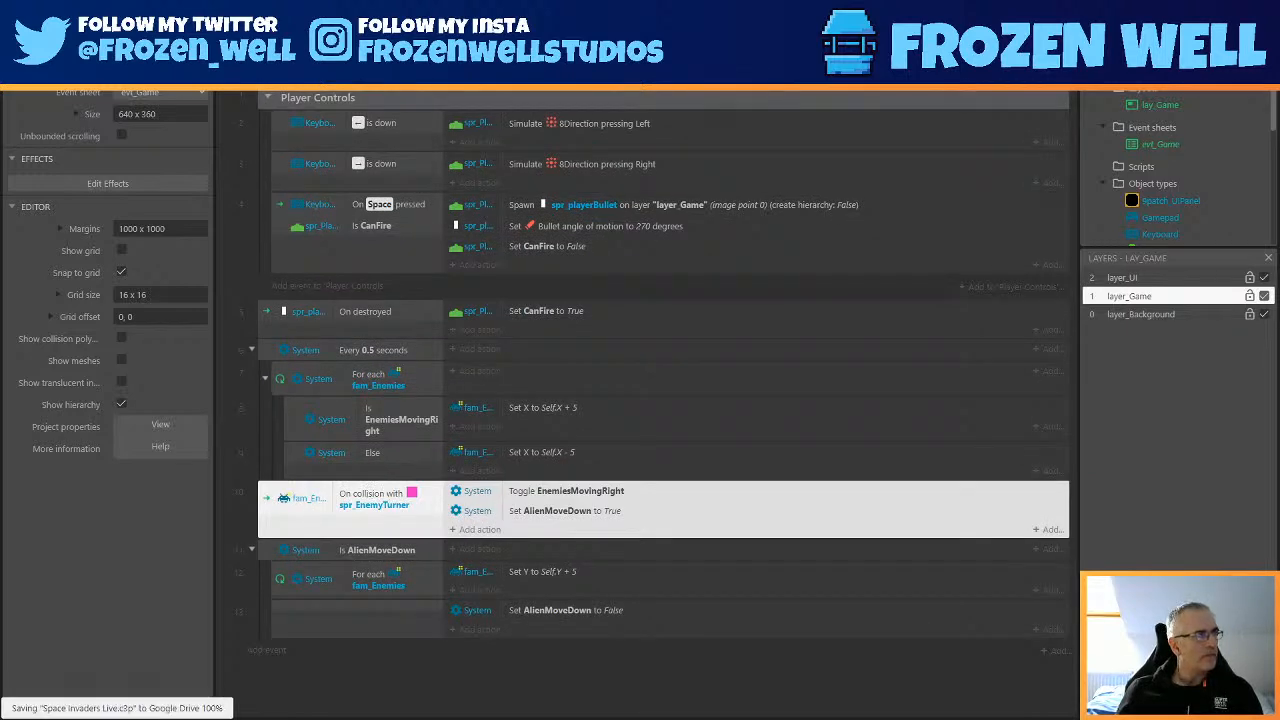
key(F5)
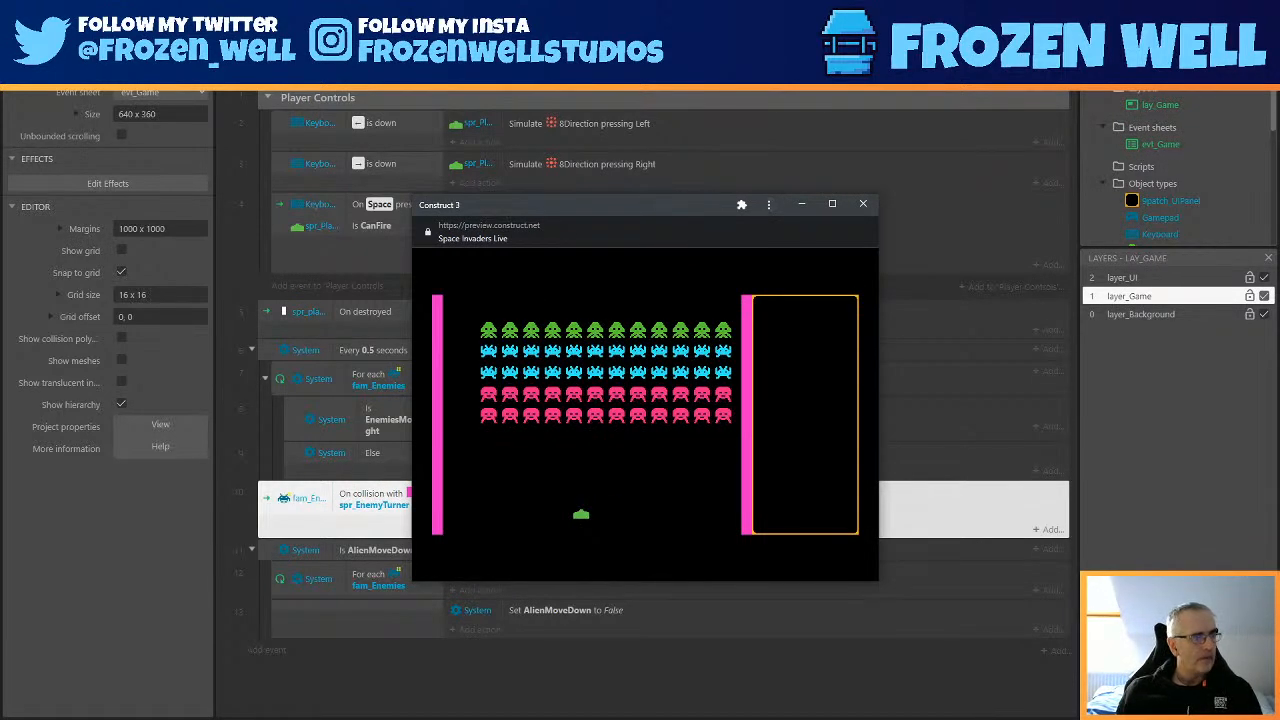
Move the player bullet's On destroyed event to the end of the event sheet and add a group named Enemy Movement.
click(863, 203)
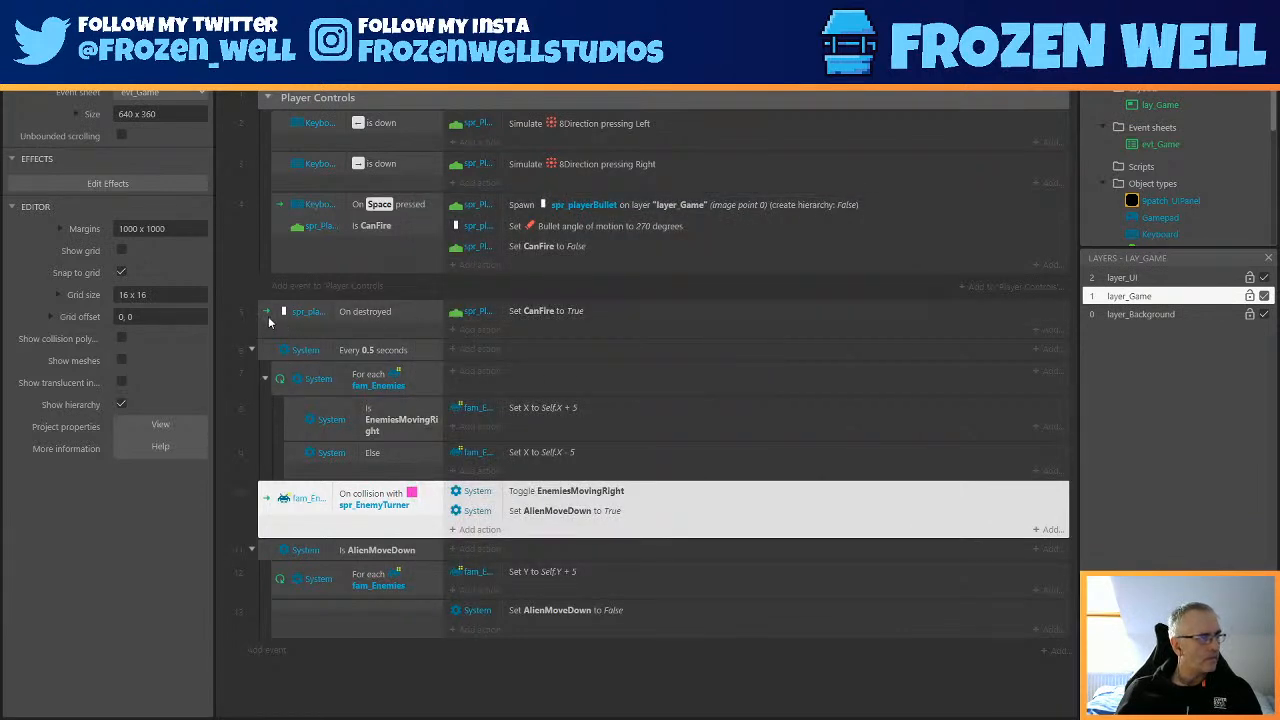
drag(263, 314, 306, 650)
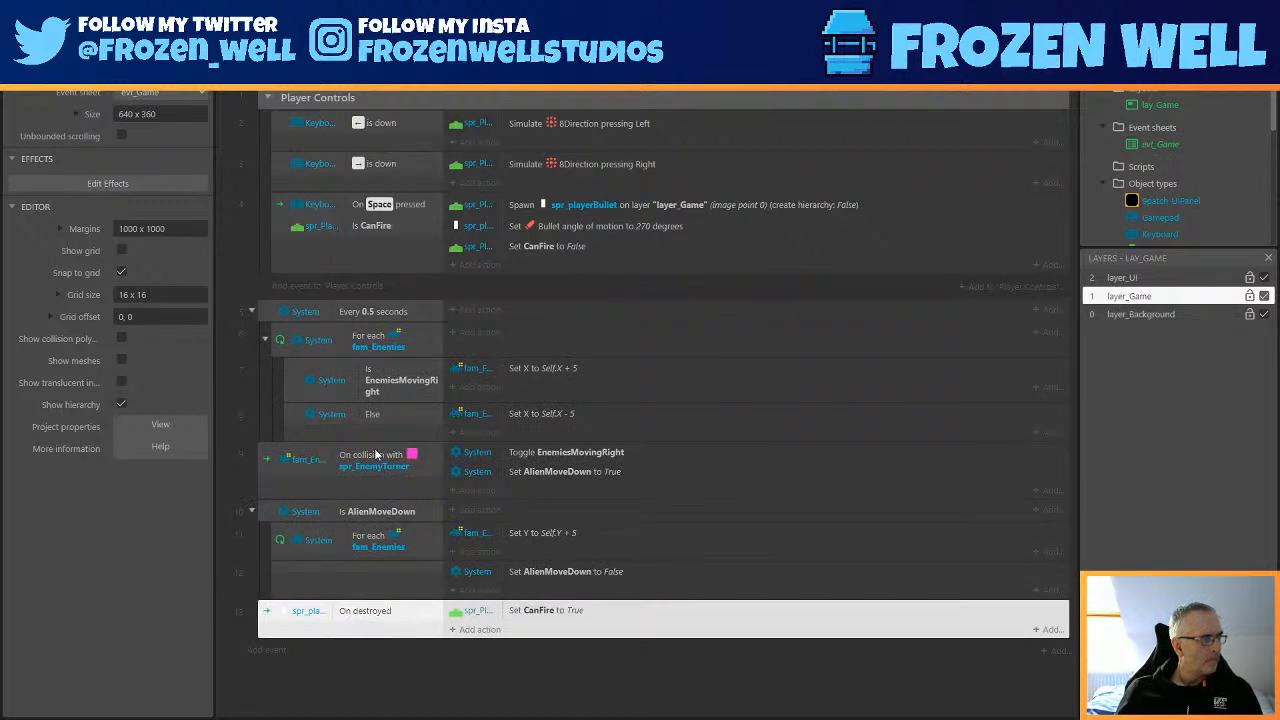
right_click(437, 683)
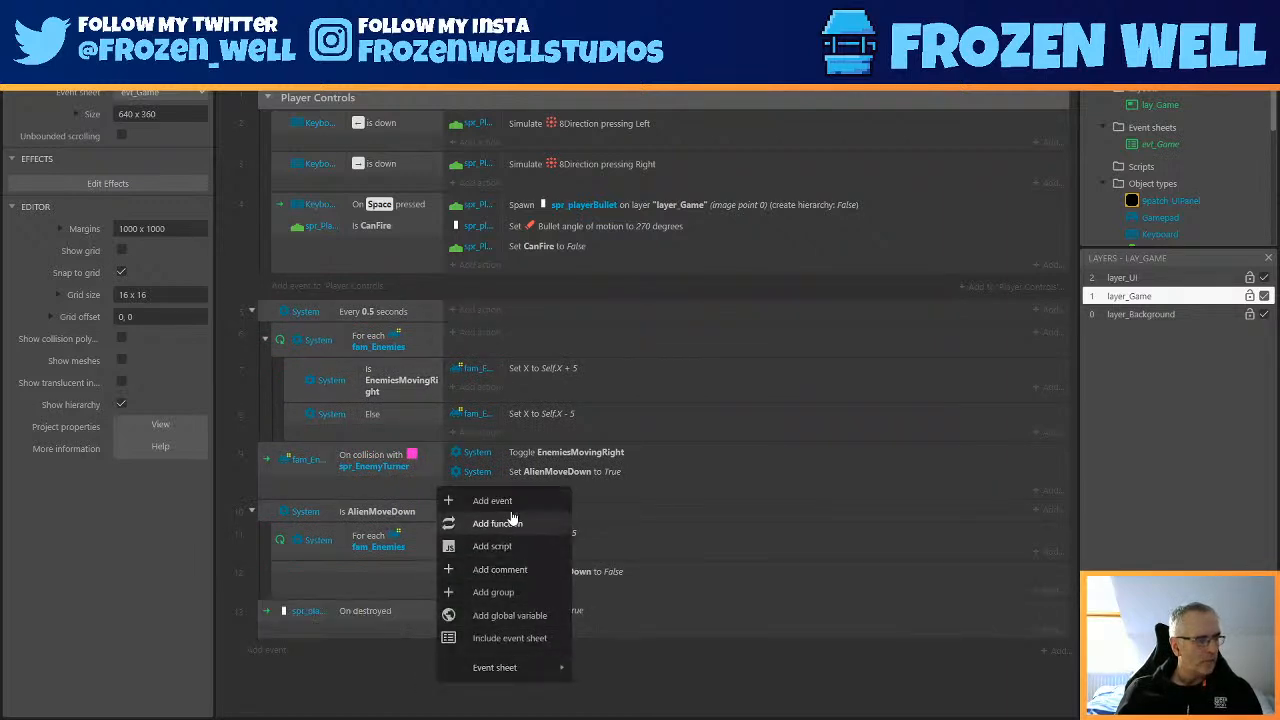
click(513, 592)
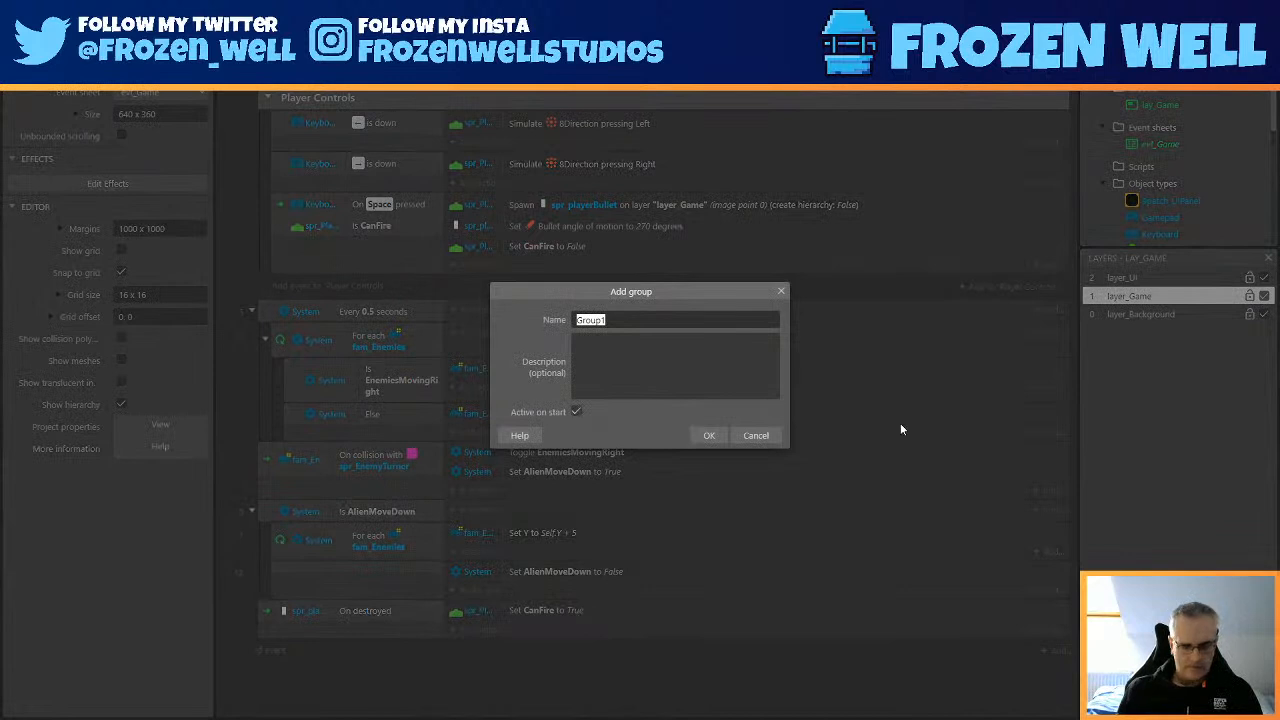
text(Enemy Movement)
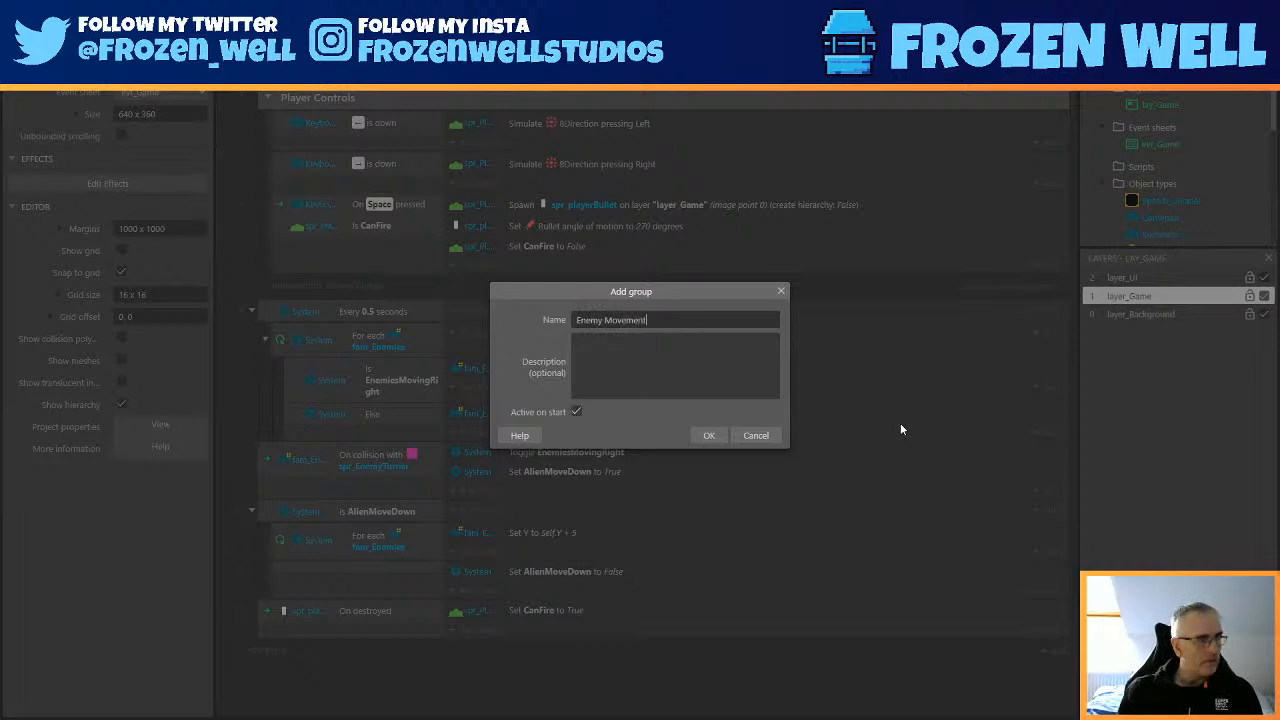
key(Return)
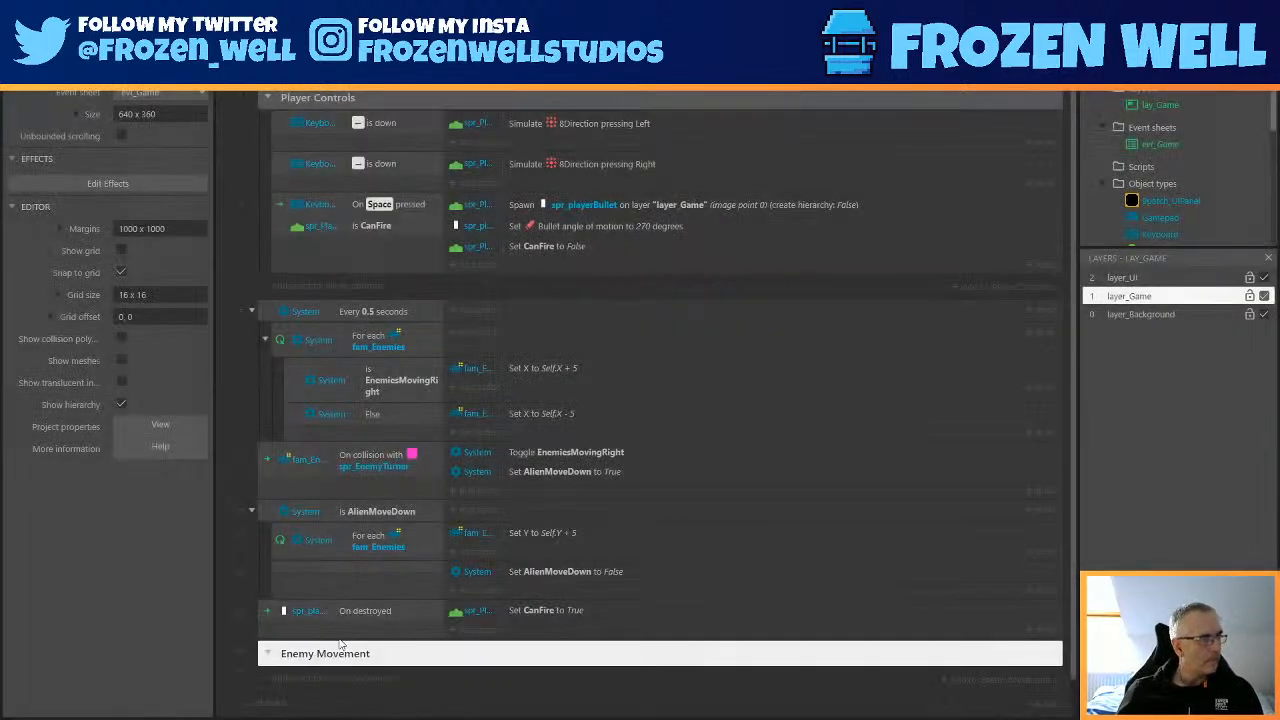
Place the Enemy Movement group below Player Controls and move the Every 0.5 seconds, spr_EnemyTurner collision and AlienMoveDown events into it.
drag(341, 655, 345, 305)
drag(256, 362, 300, 328)
drag(263, 507, 290, 477)
drag(271, 569, 290, 536)
scroll(466, 467, down, 1)
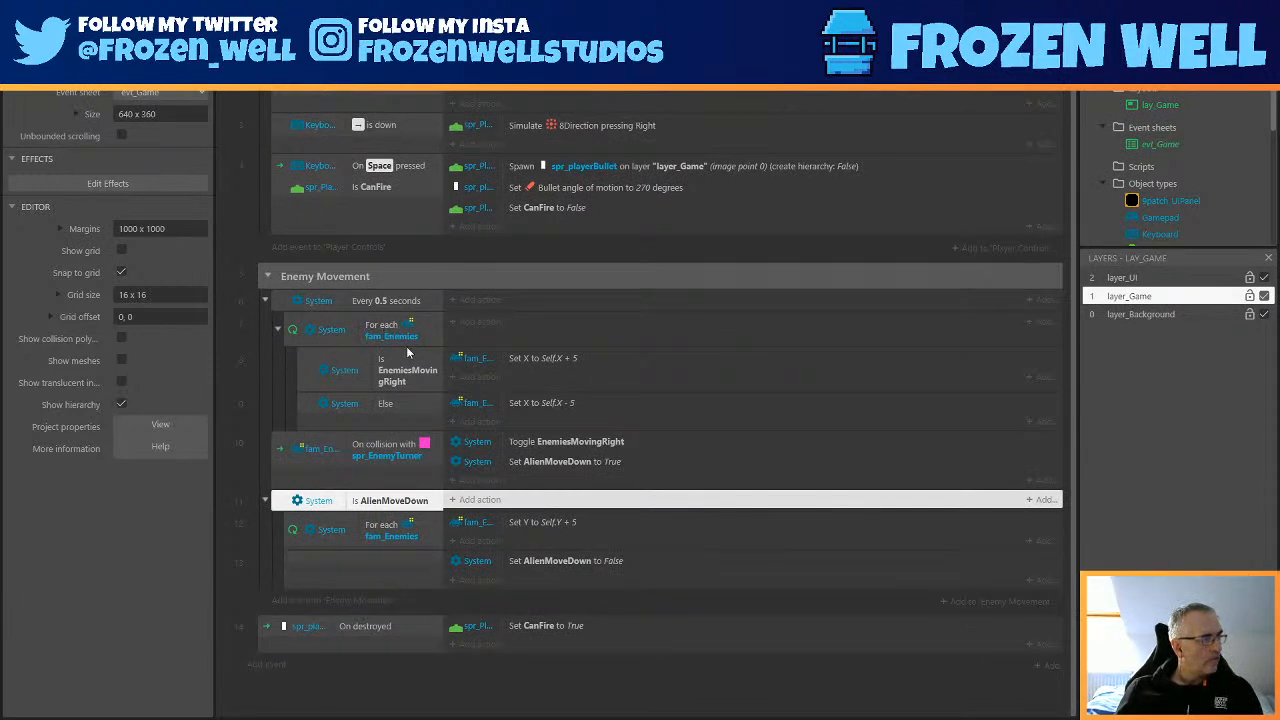
Move the EnemiesMovingRight and Else sub-events out of the For each loop, directly under Every 0.5 seconds, and preview the game.
click(301, 369)
shift+click(306, 398)
drag(306, 368, 314, 326)
scroll(378, 415, up, 1)
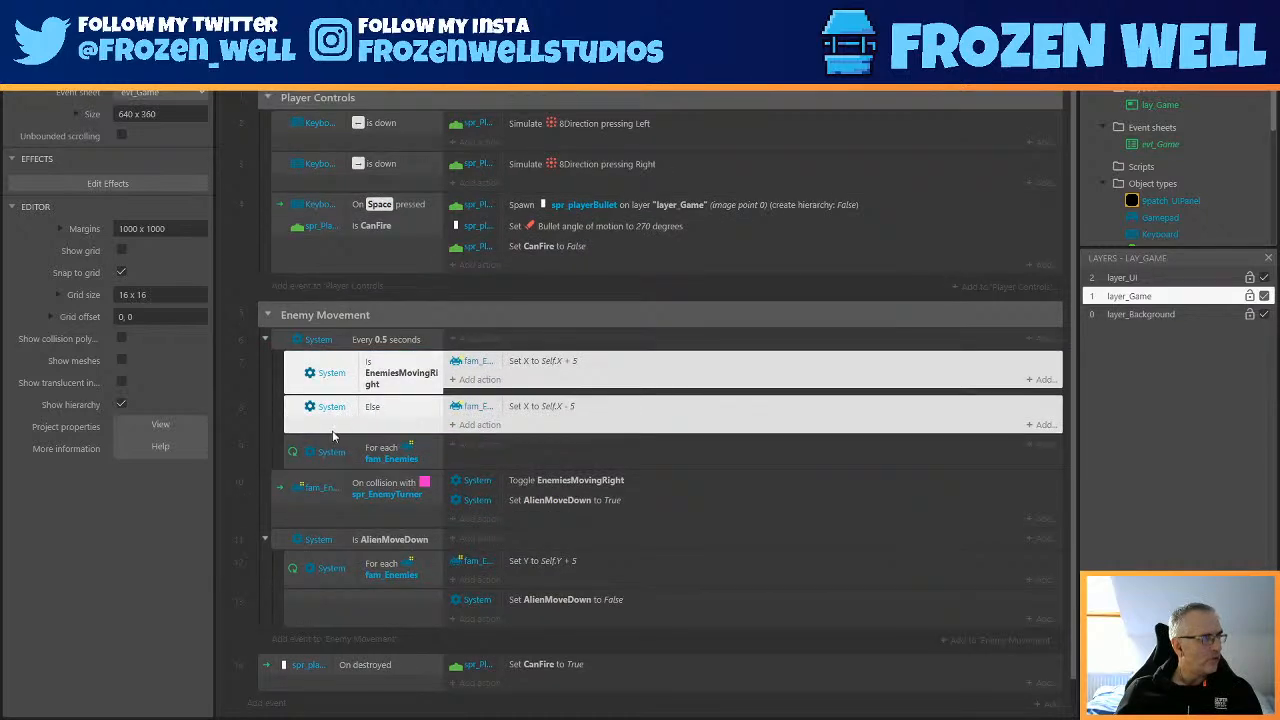
key(F5)
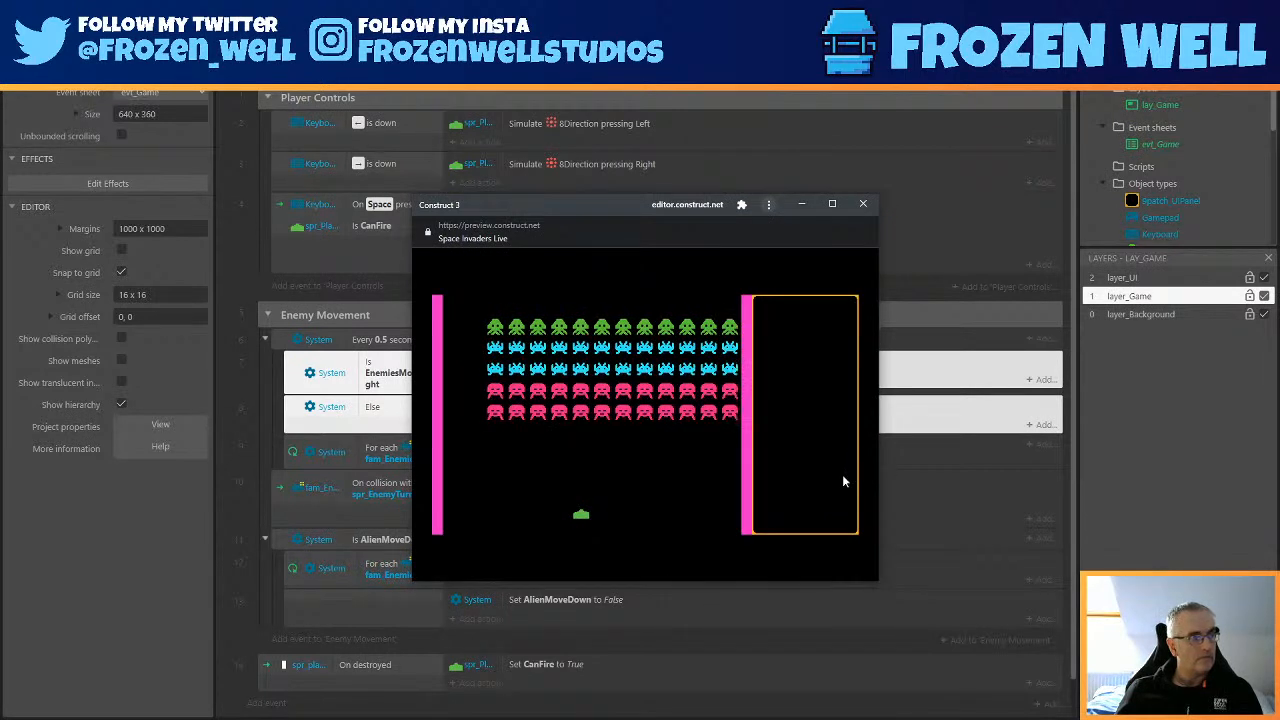
click(864, 204)
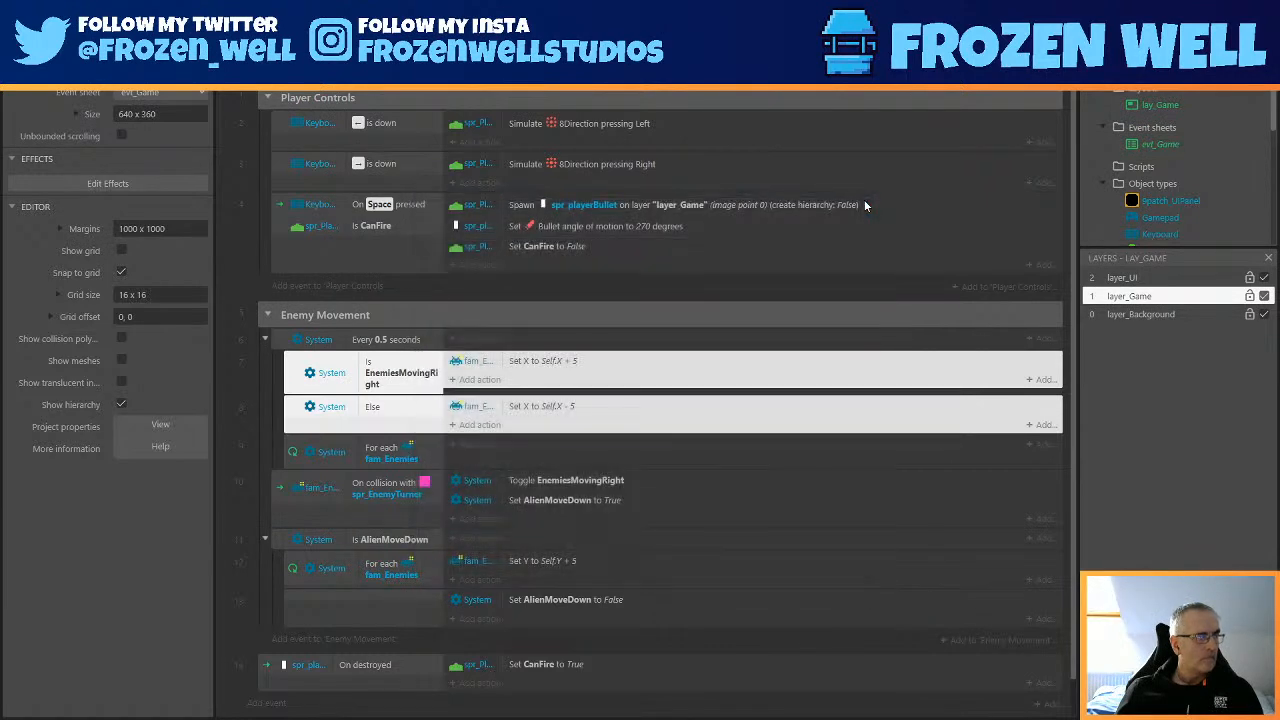
Delete the empty For each fam_Enemies sub-event beneath Every 0.5 seconds and save the project.
click(305, 452)
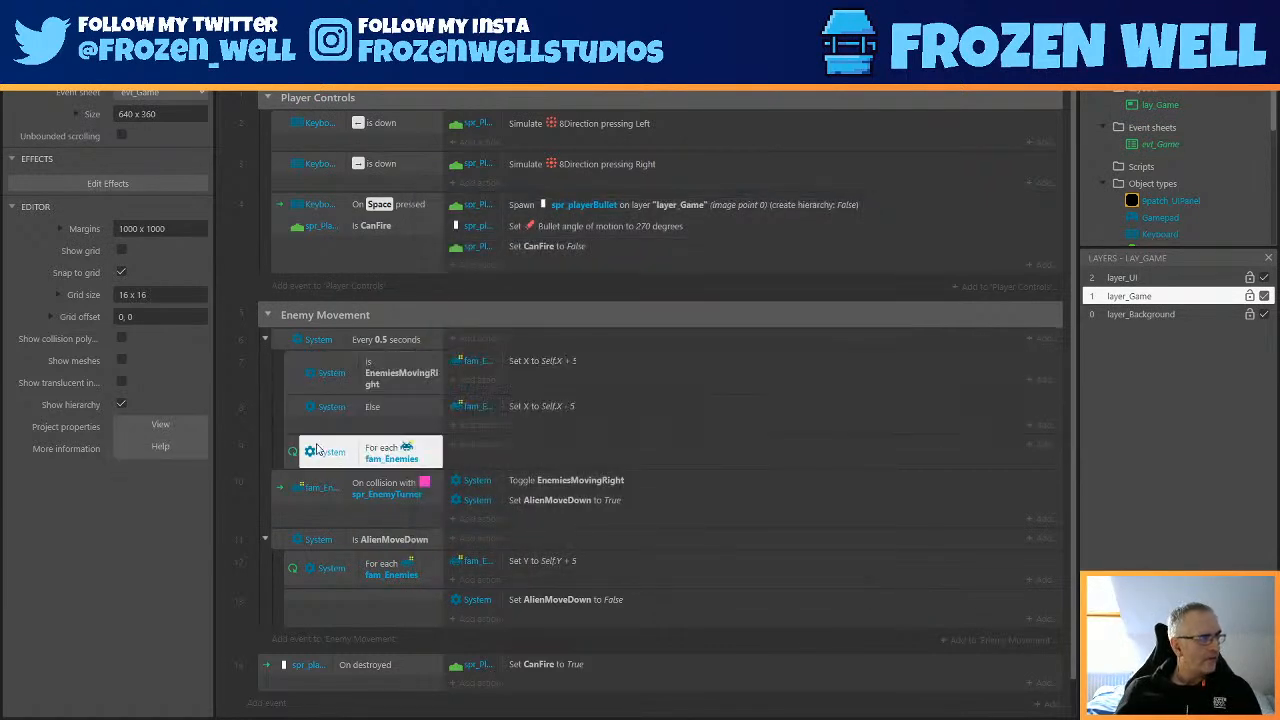
key(Delete)
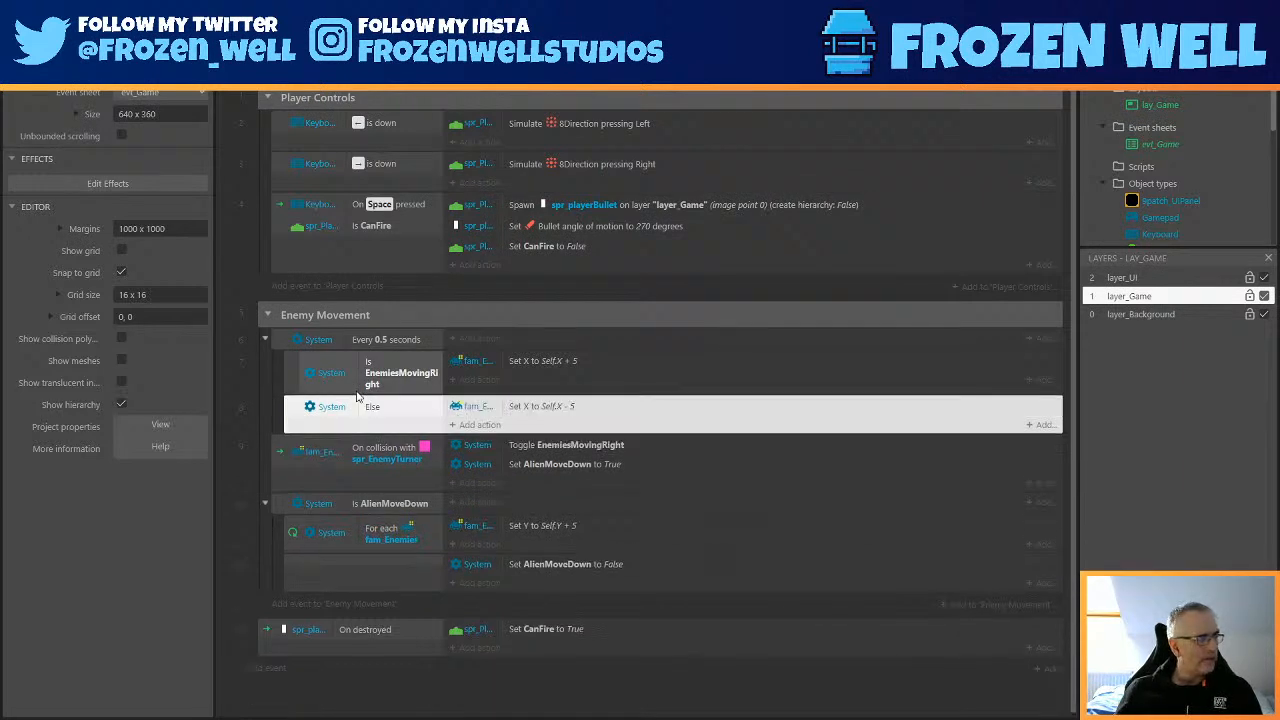
key(ctrl+s)
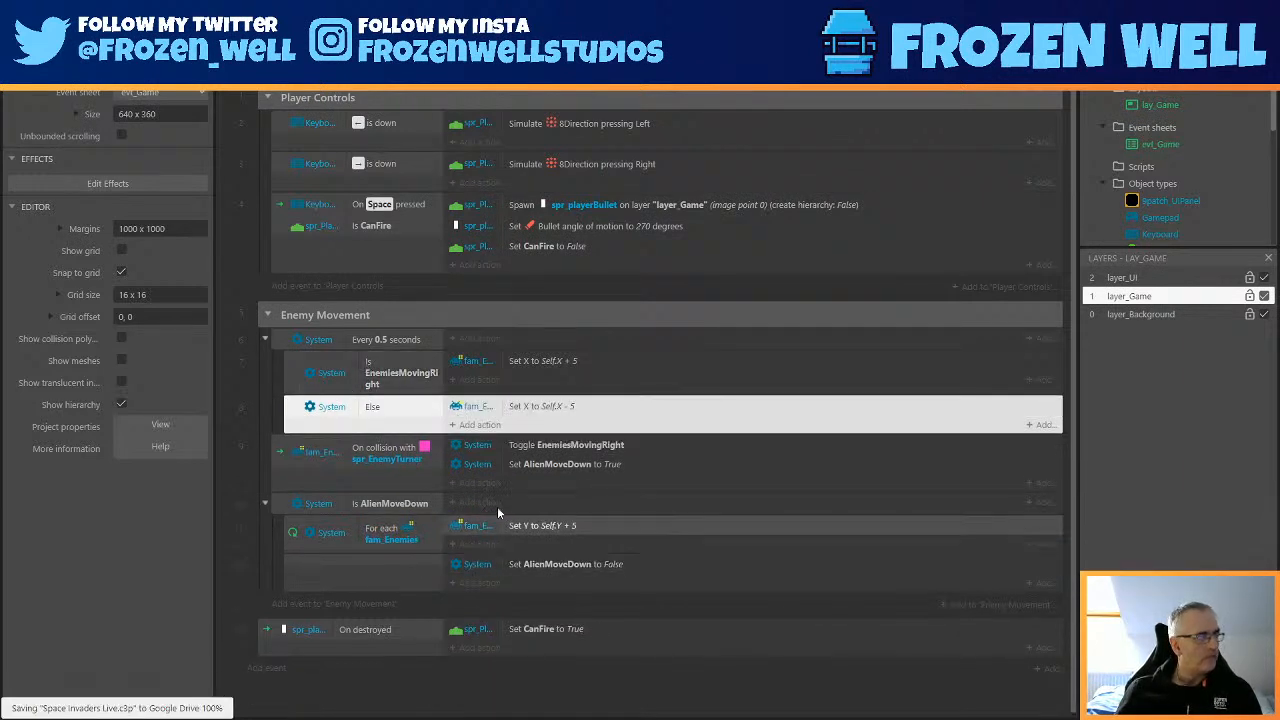
Add a group named Bullet Behaviours and move the player bullet's On destroyed event into it.
click(472, 702)
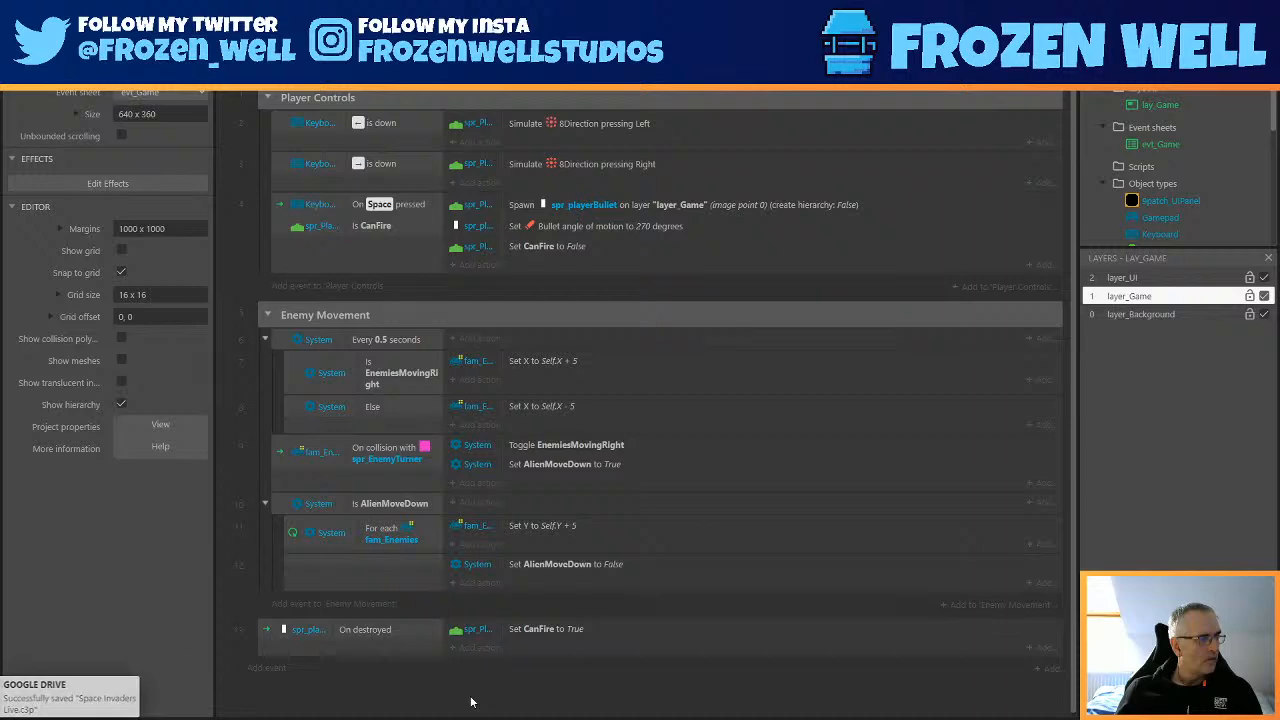
right_click(362, 669)
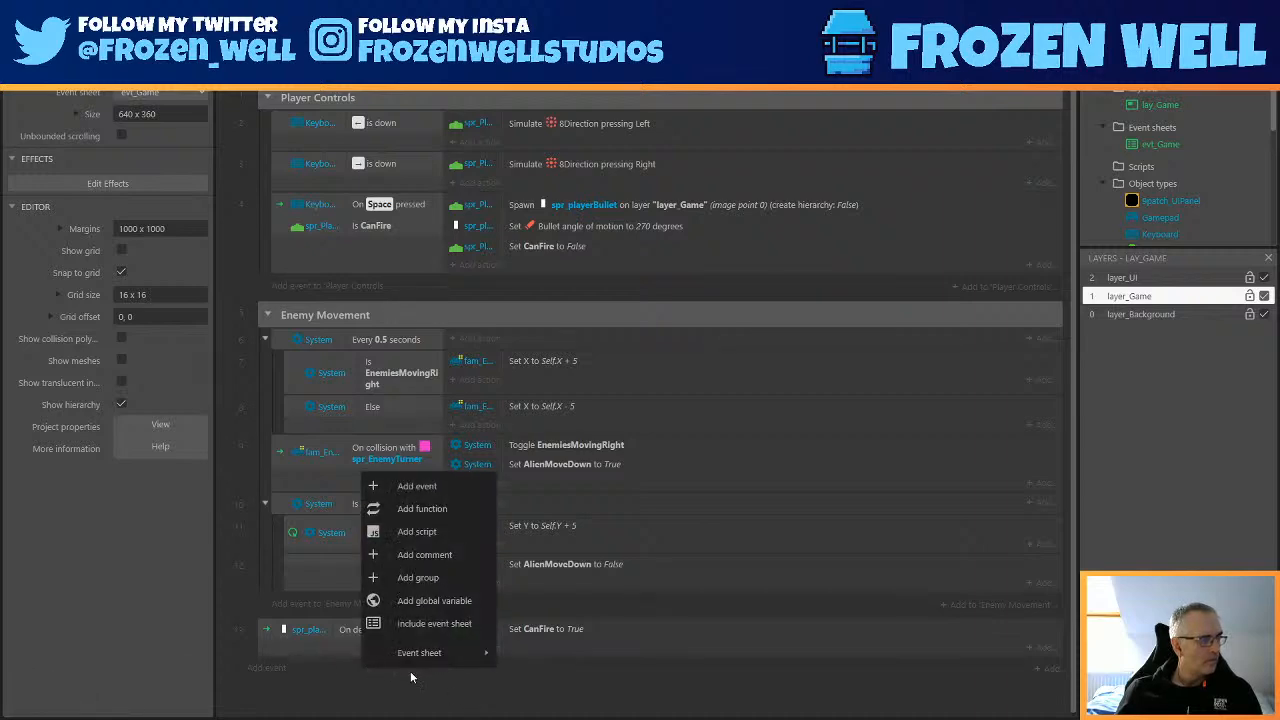
click(418, 578)
text(Bull)
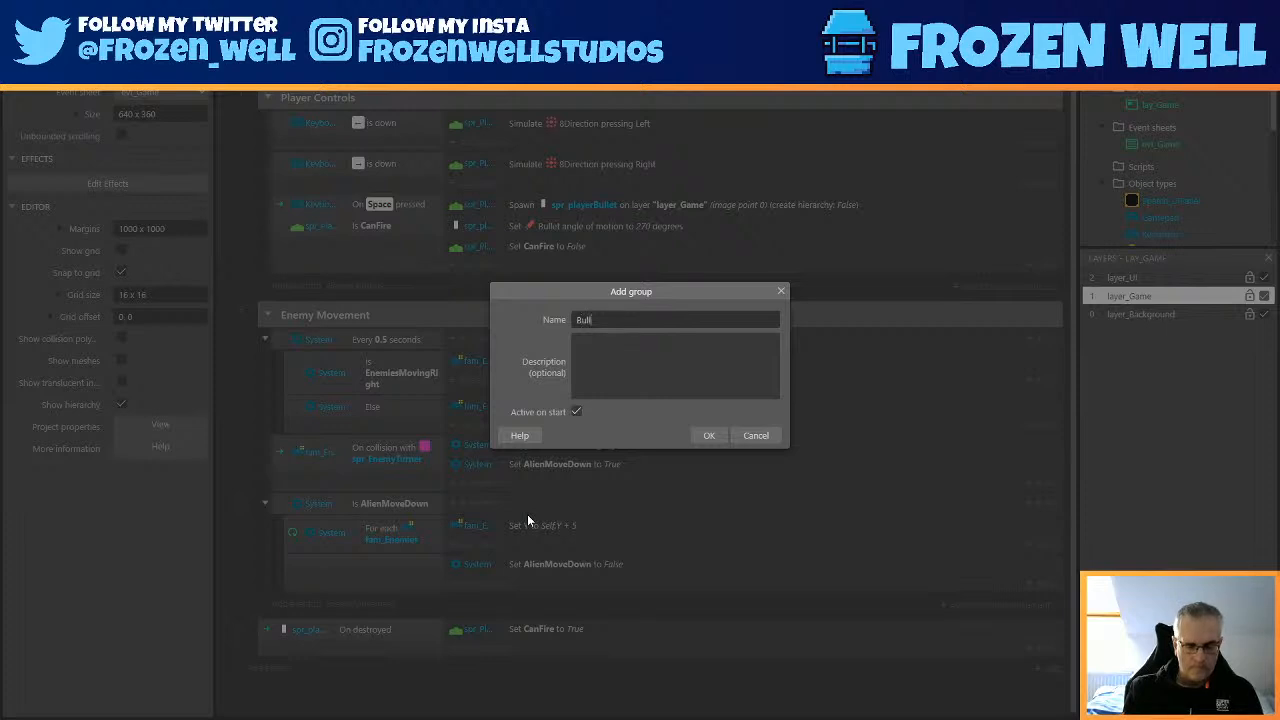
text(et Bi)
text(haviours)
key(Return)
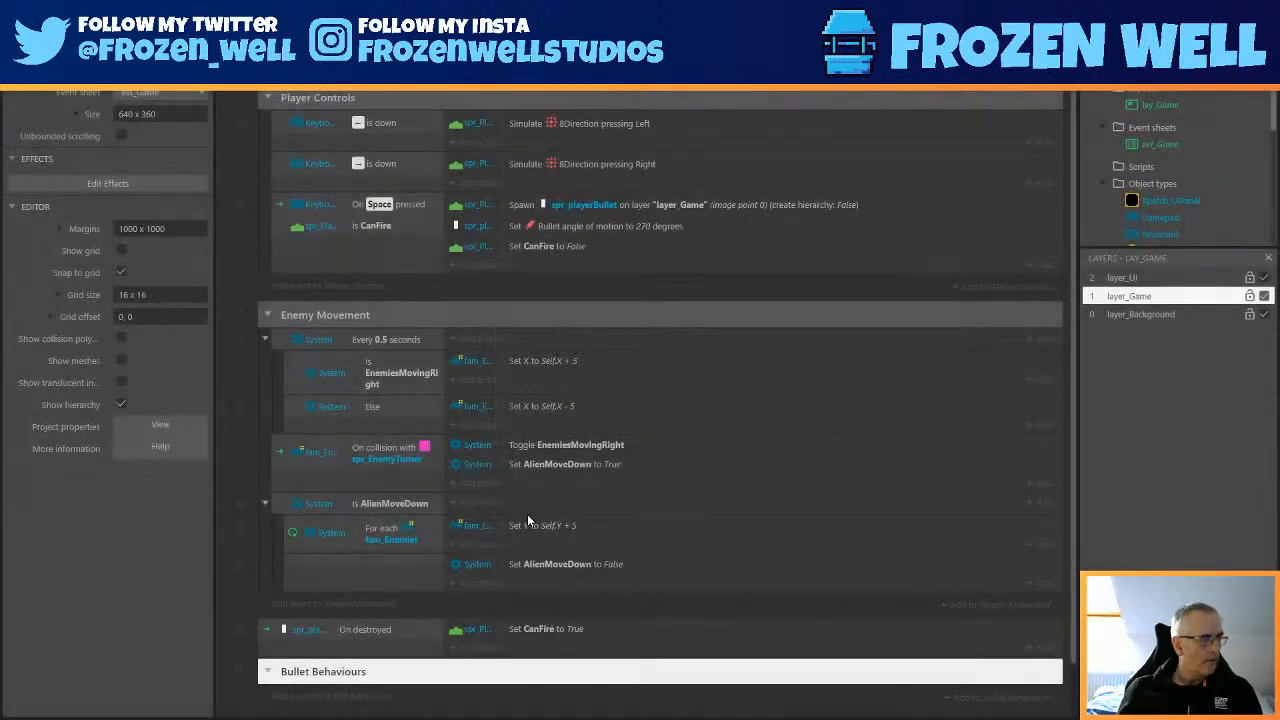
drag(270, 642, 328, 689)
scroll(510, 583, down, 1)
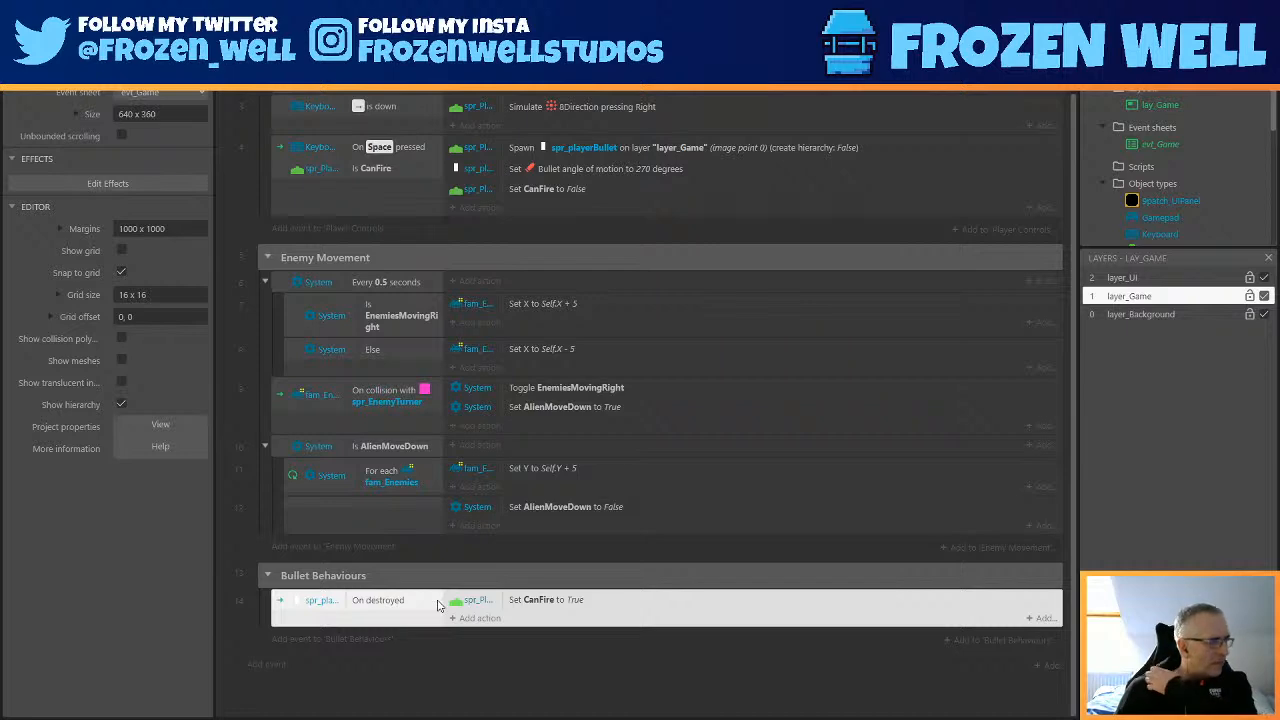
scroll(455, 590, up, 1)
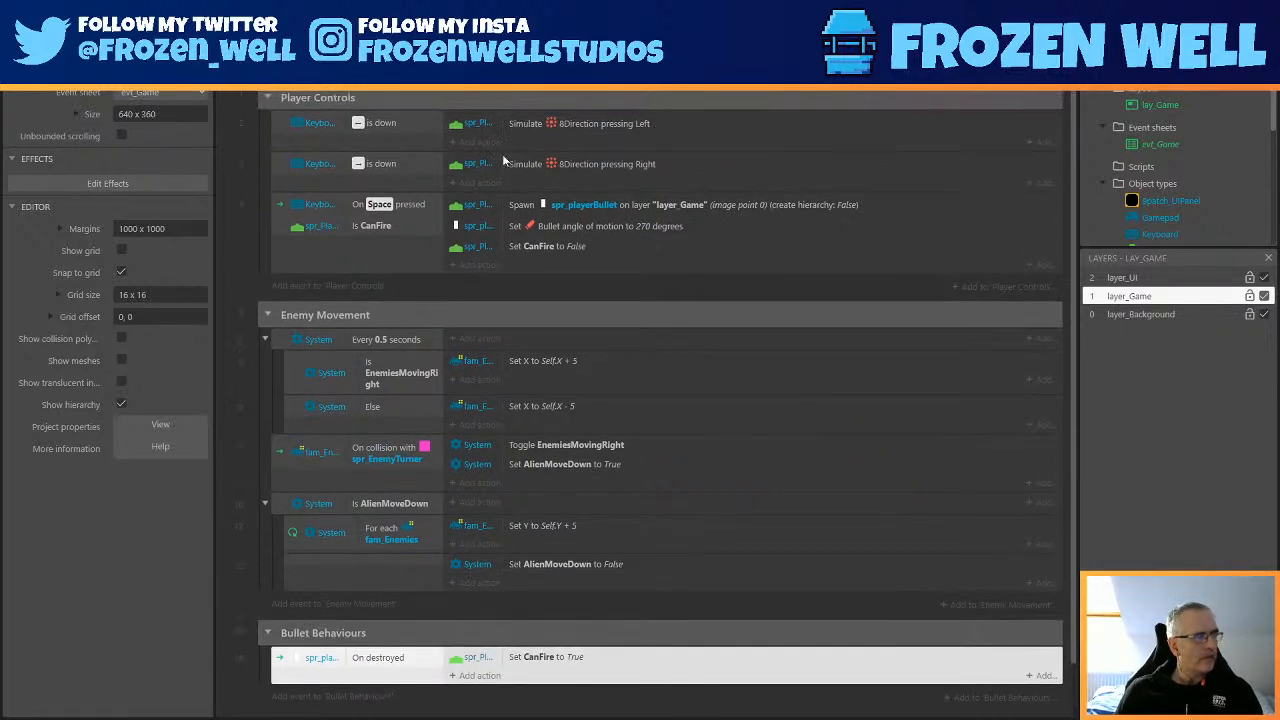
Save the project and preview the grouped event sheet, firing bullets at the enemies.
key(ctrl+s)
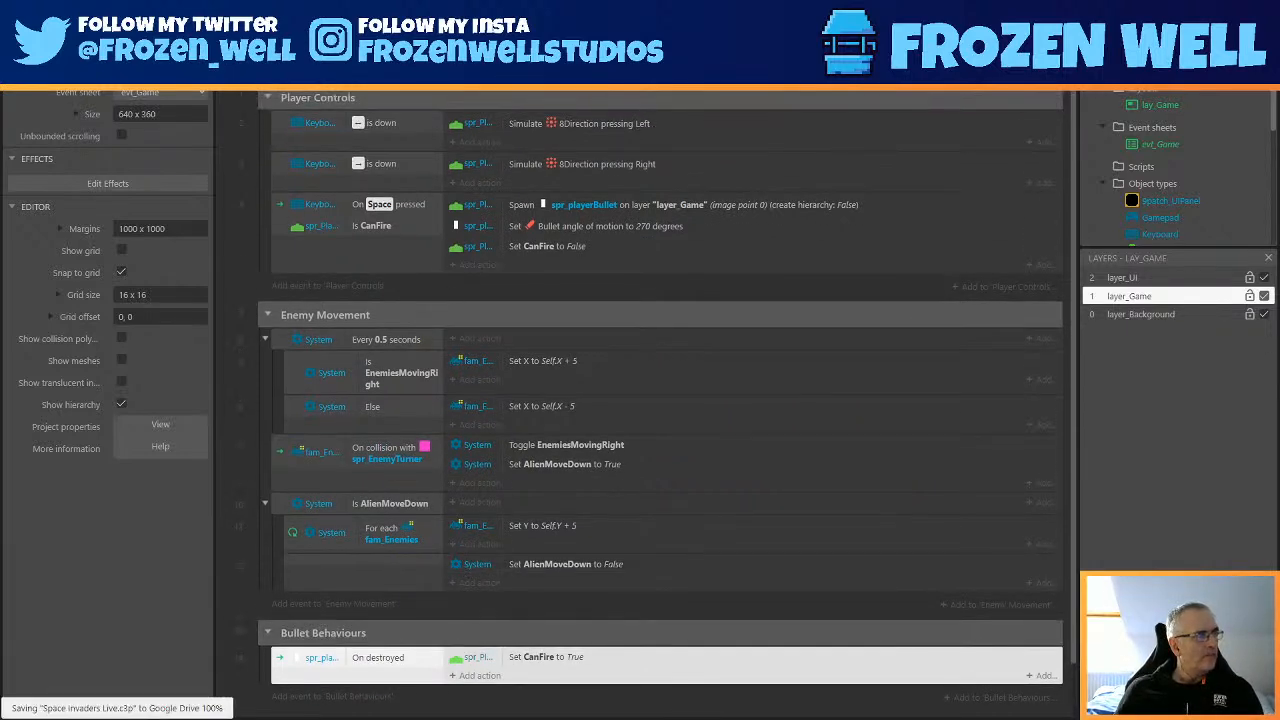
key(F5)
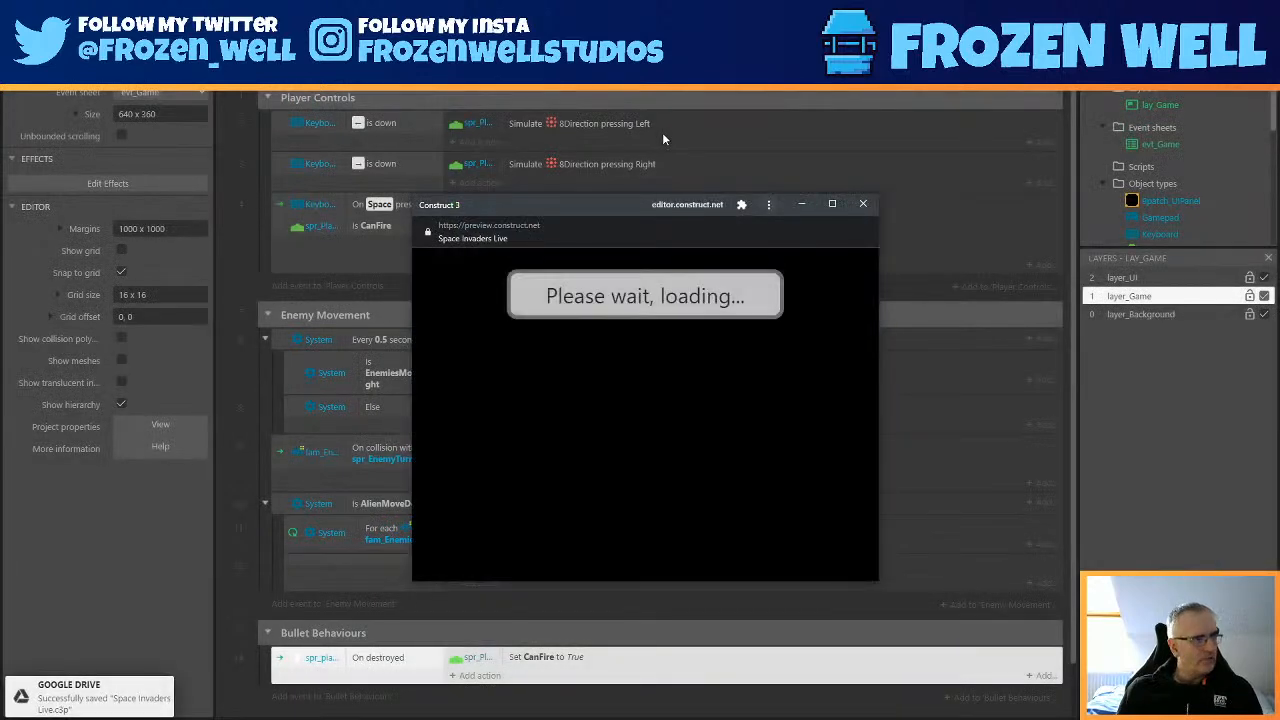
key(space)
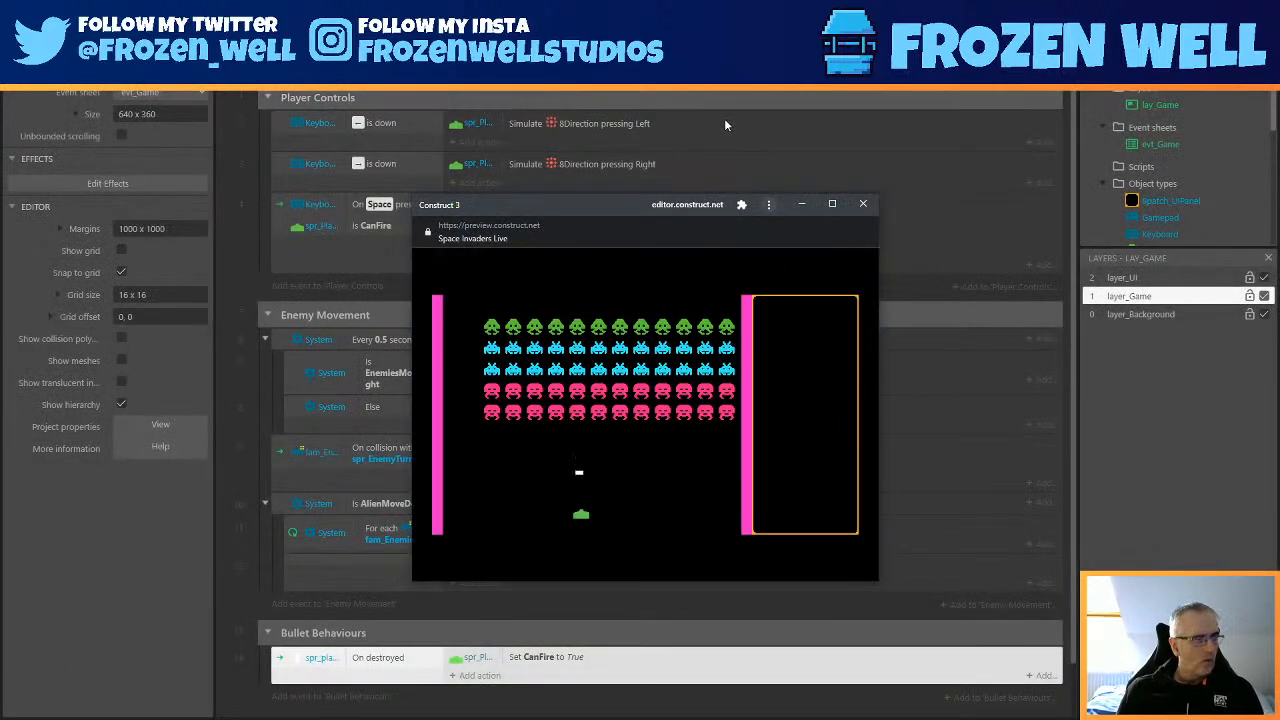
key(space)
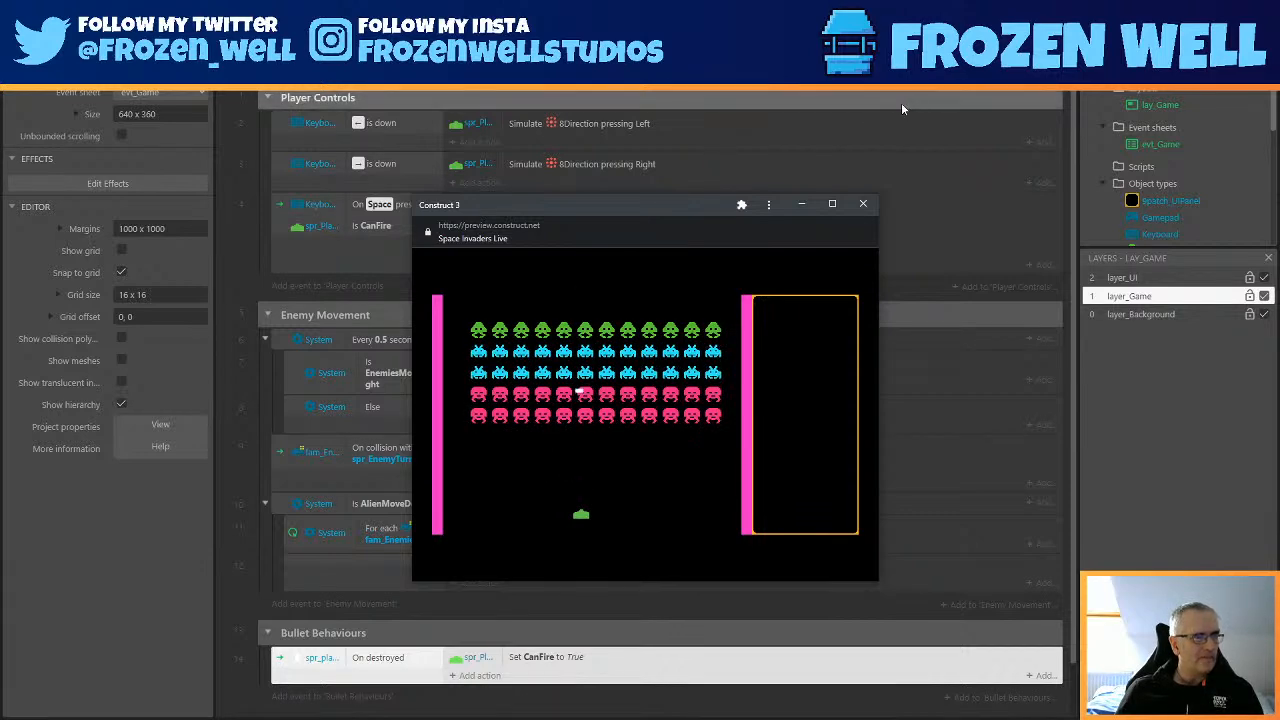
click(863, 204)
Turn off Set angle in the Bullet behavior of spr_playerBullet on the game layout and save the project.
scroll(1160, 190, down, 3)
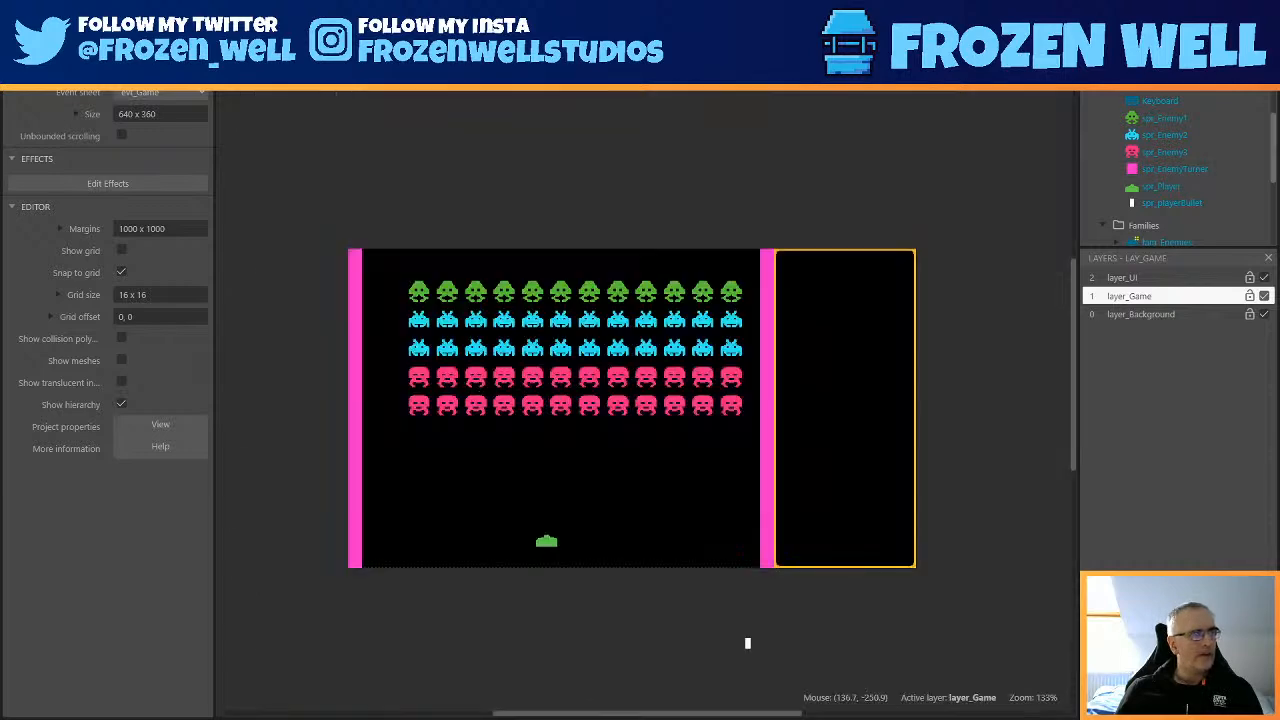
click(1172, 203)
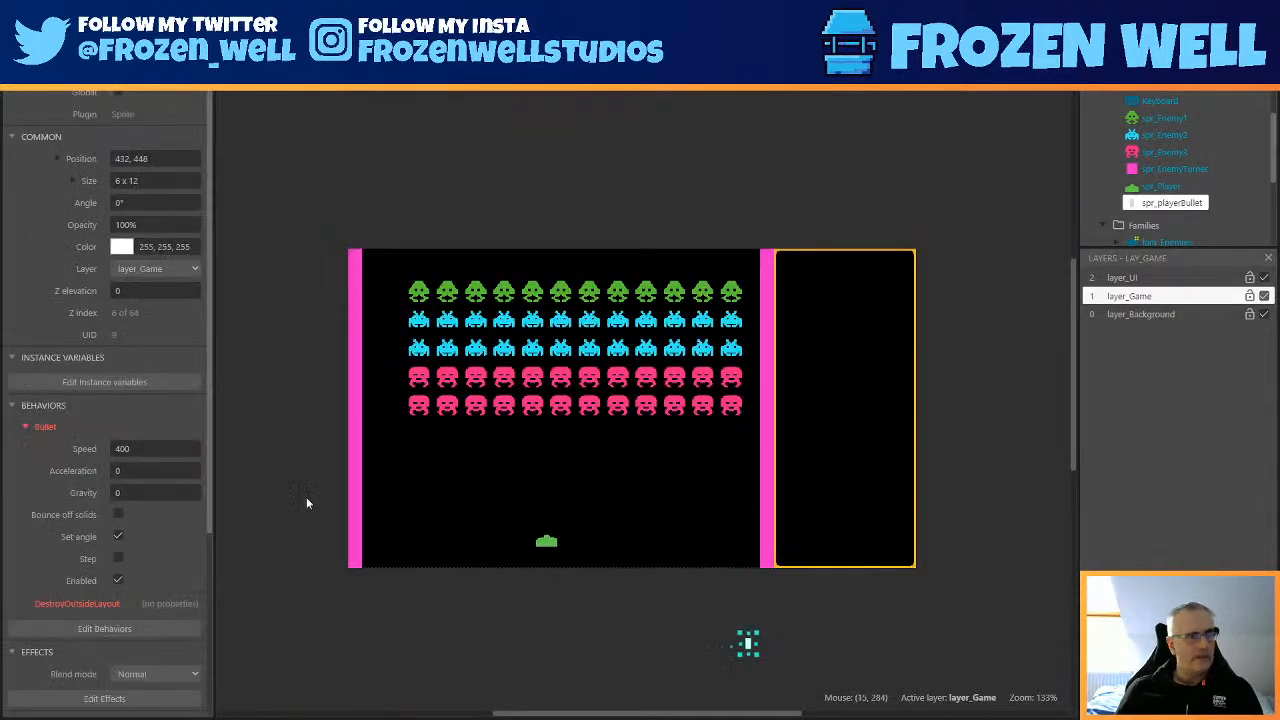
click(118, 536)
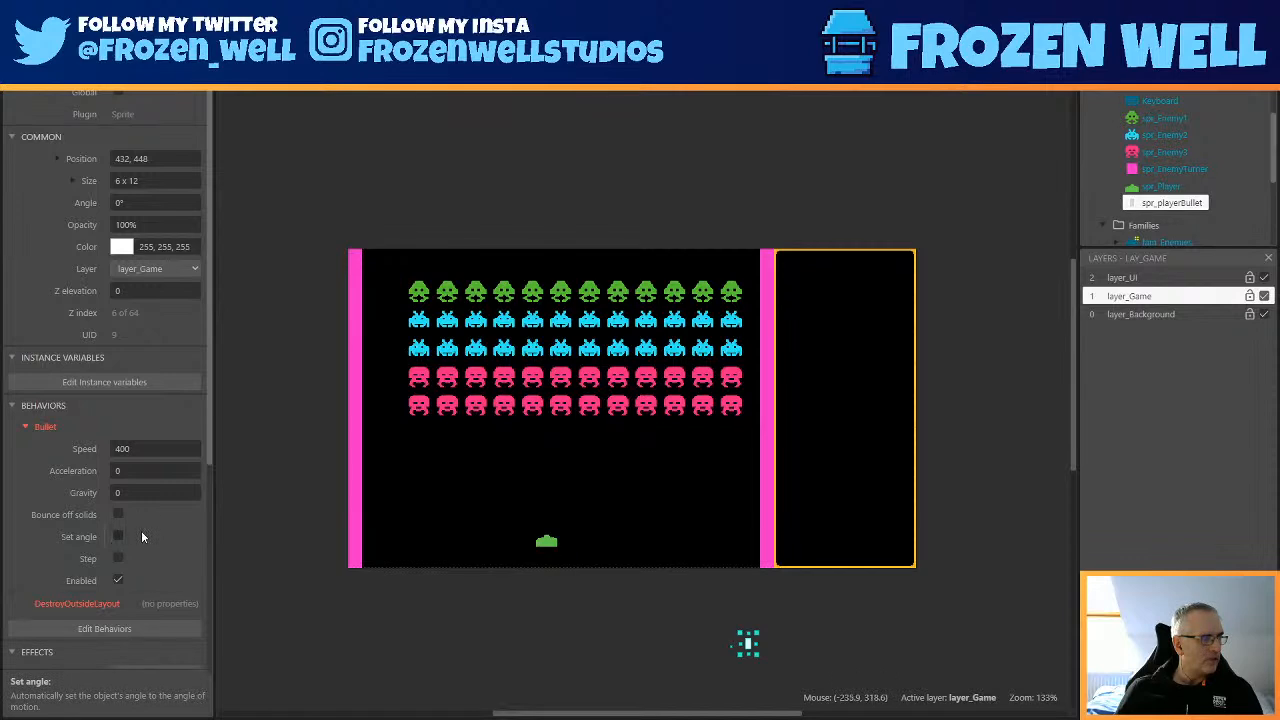
key(ctrl+s)
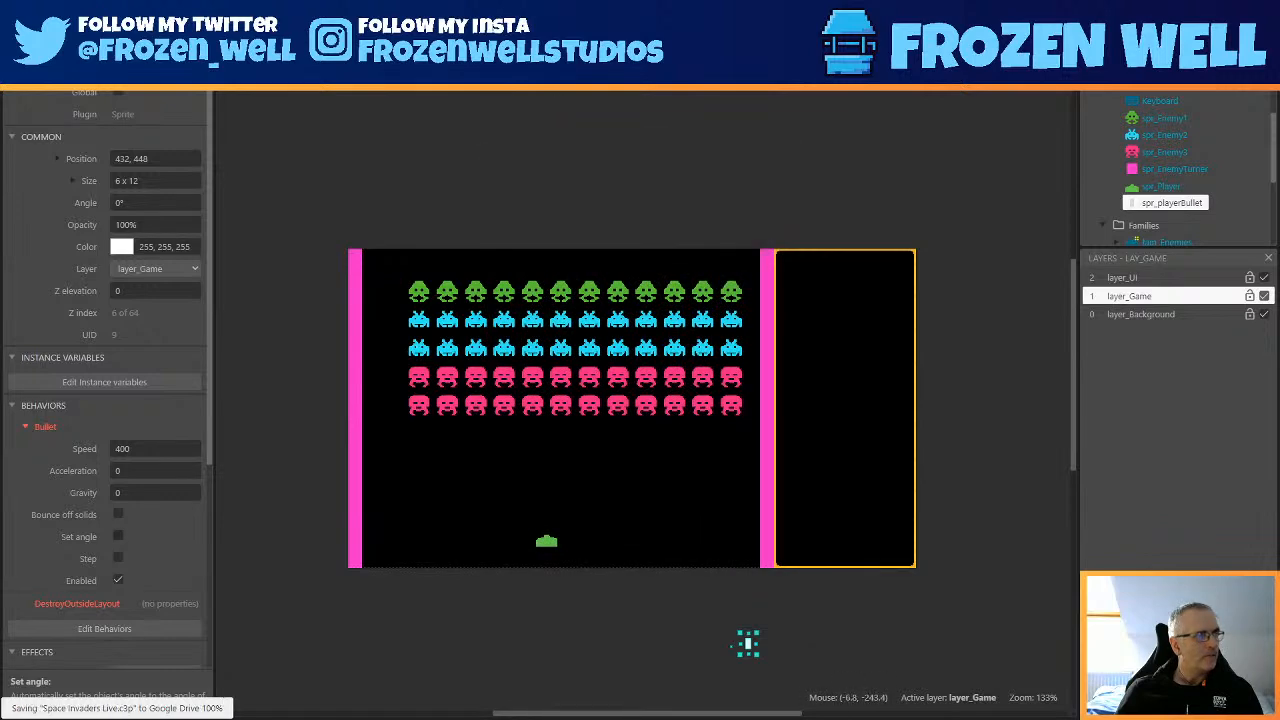
Preview the game and fire bullets to check their orientation and spawn position.
key(F5)
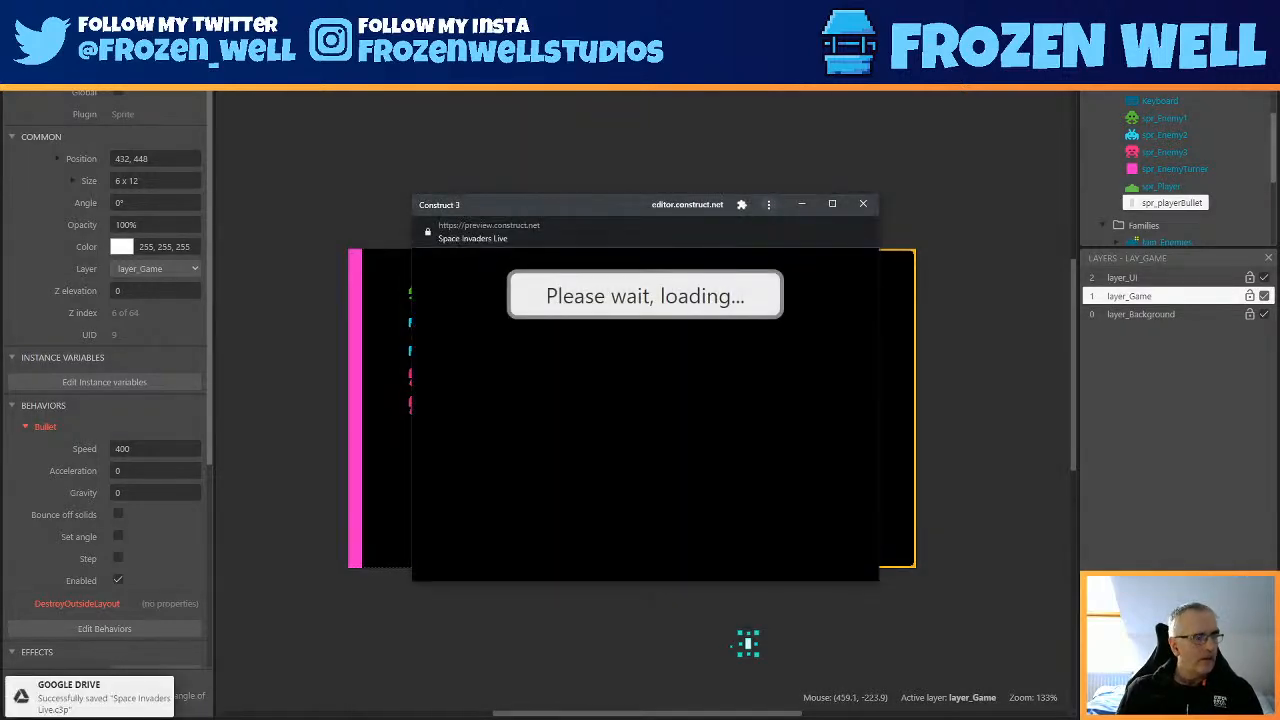
key(space)
key(space)
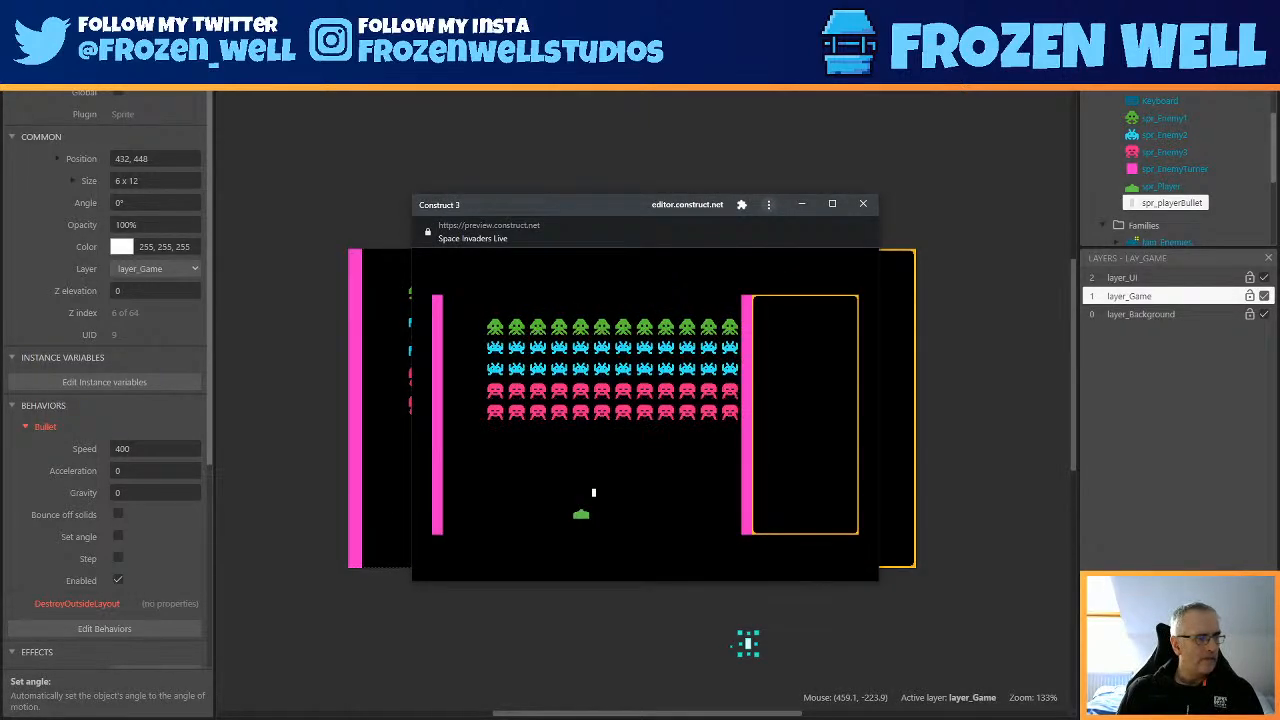
click(863, 204)
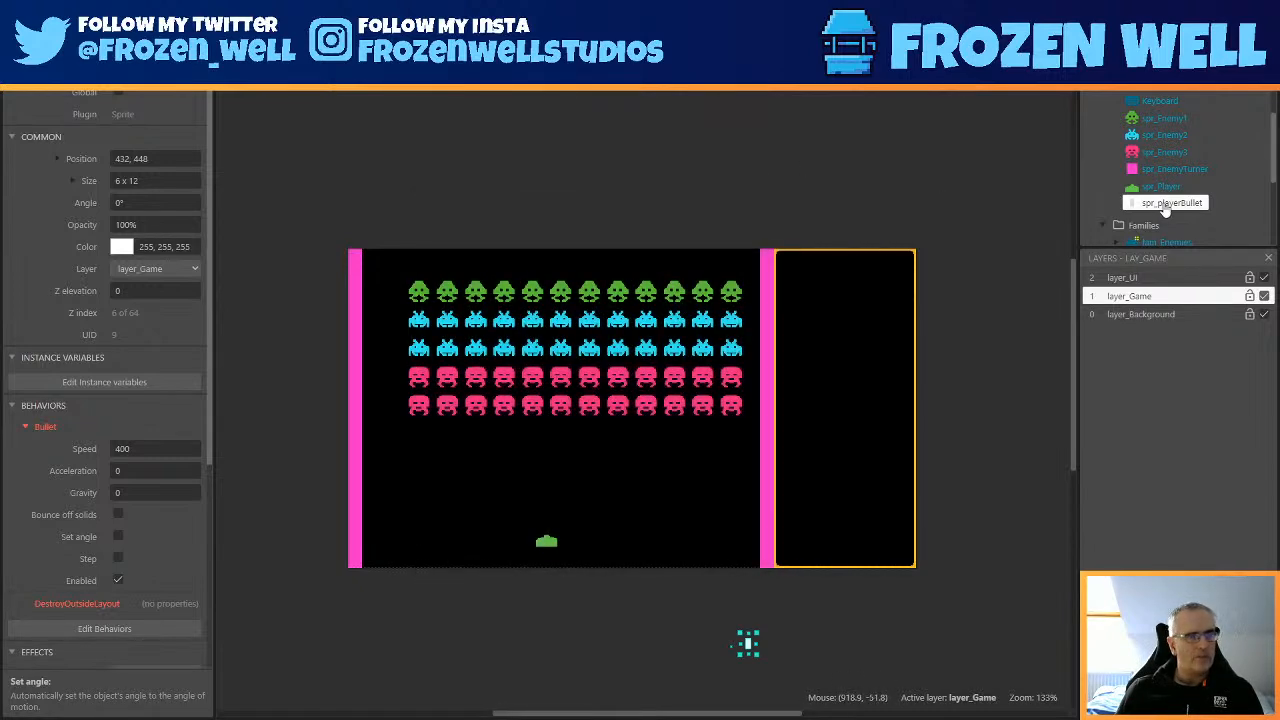
Set the origin of the spr_playerBullet image to its bottom centre at 3, 12.
double_click(1165, 204)
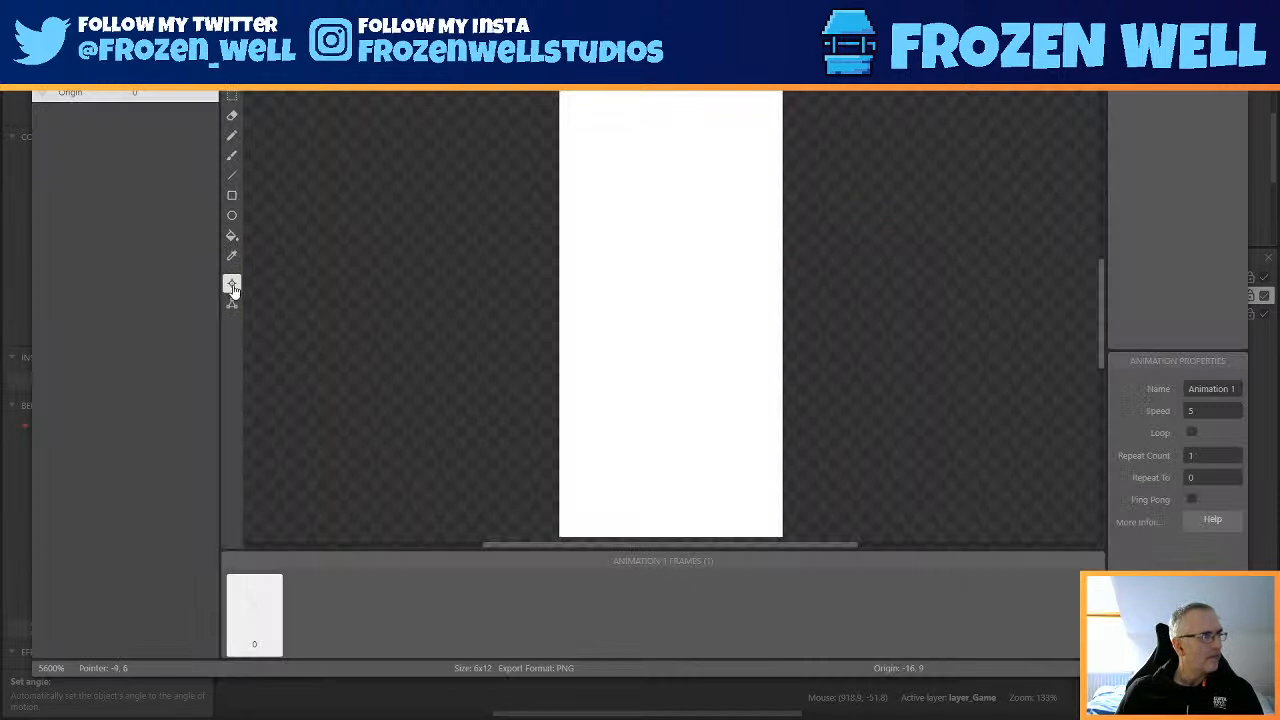
scroll(680, 300, down, 4)
scroll(700, 320, up, 2)
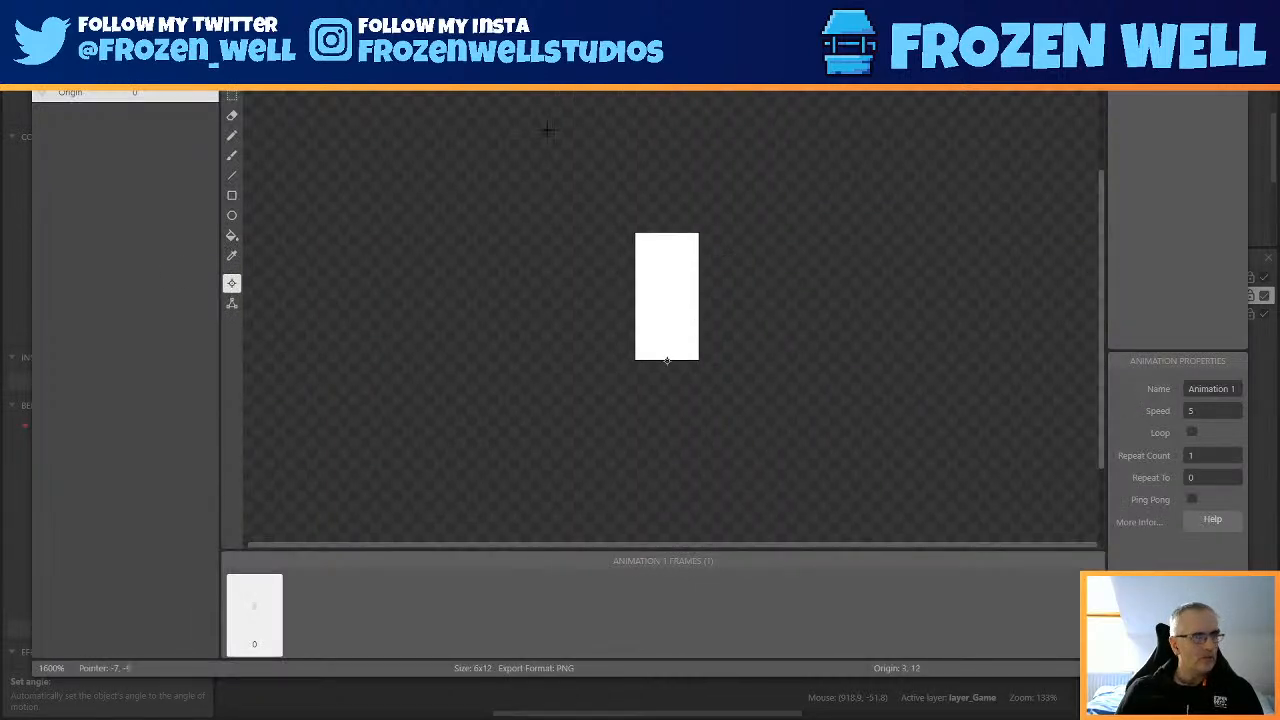
key(Escape)
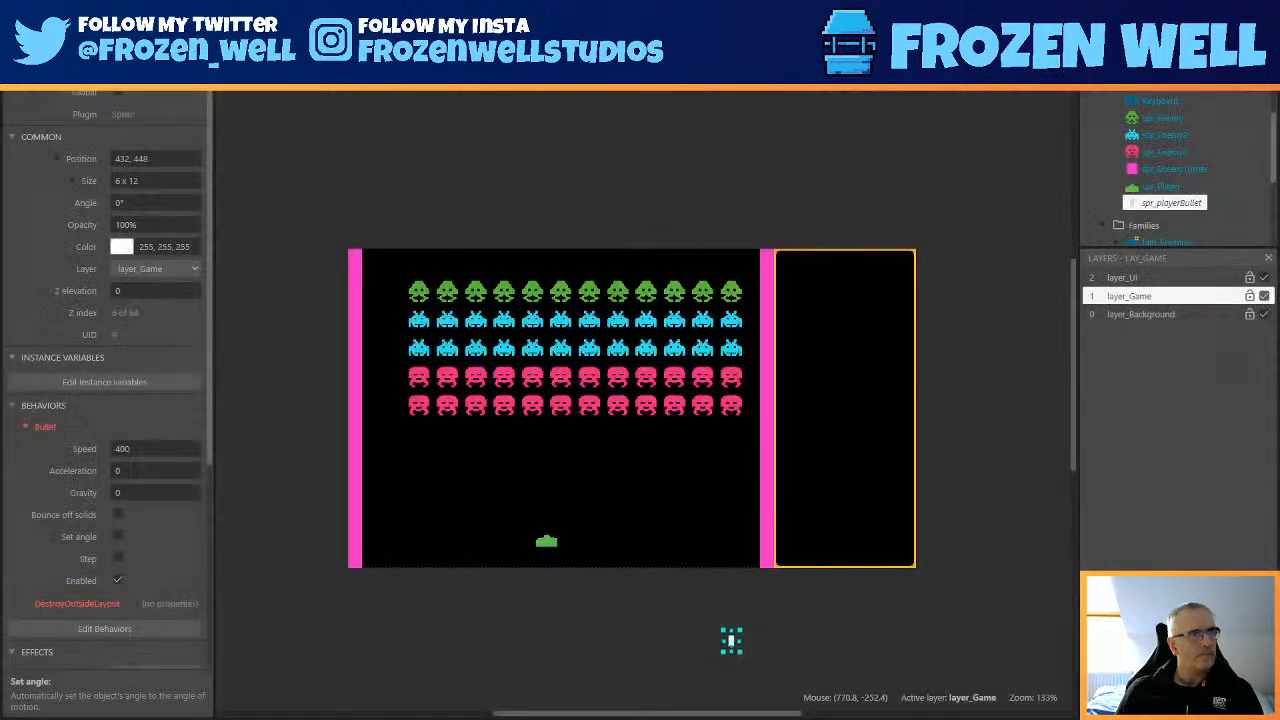
Preview the game, moving the player both ways and firing to test where the bullets leave the ship.
key(F5)
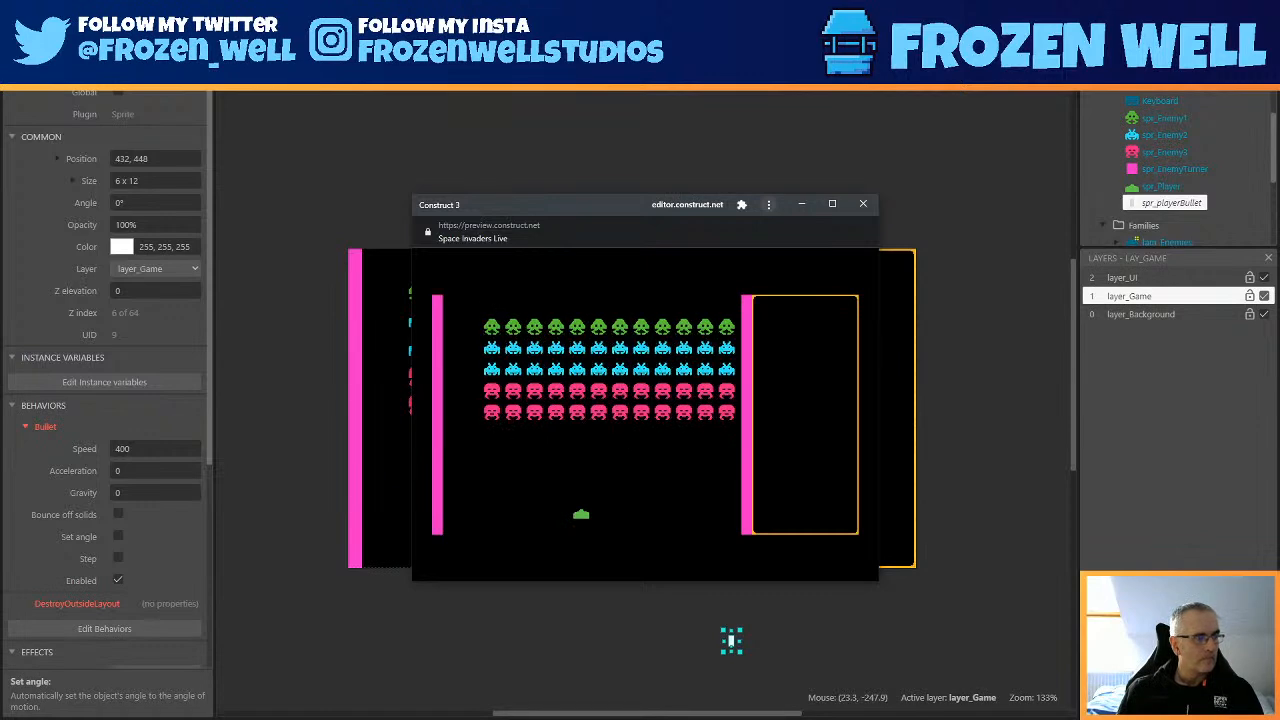
key(Left)
key(space)
key(Right)
key(Left)
key(space)
key(Right)
key(Right)
key(space)
key(Left)
key(Left)
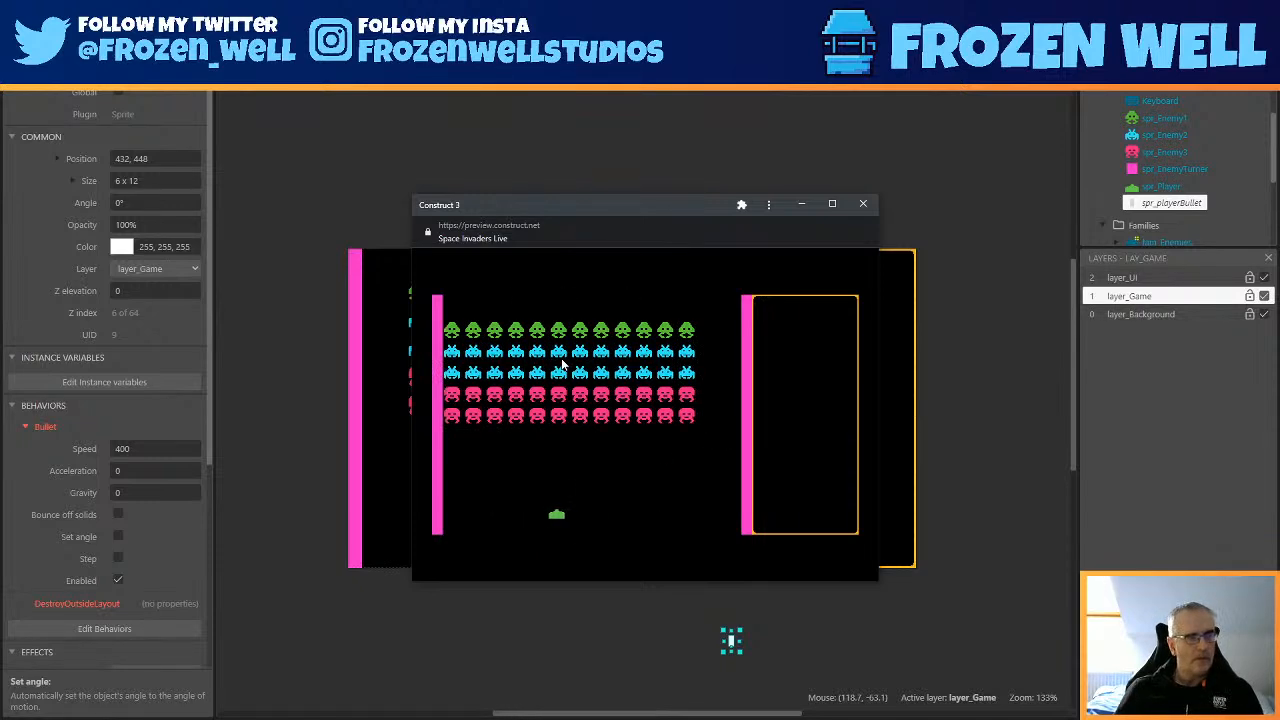
Add an event to the Bullet Behaviours group for spr_playerBullet on collision with fam_Enemies.
click(864, 204)
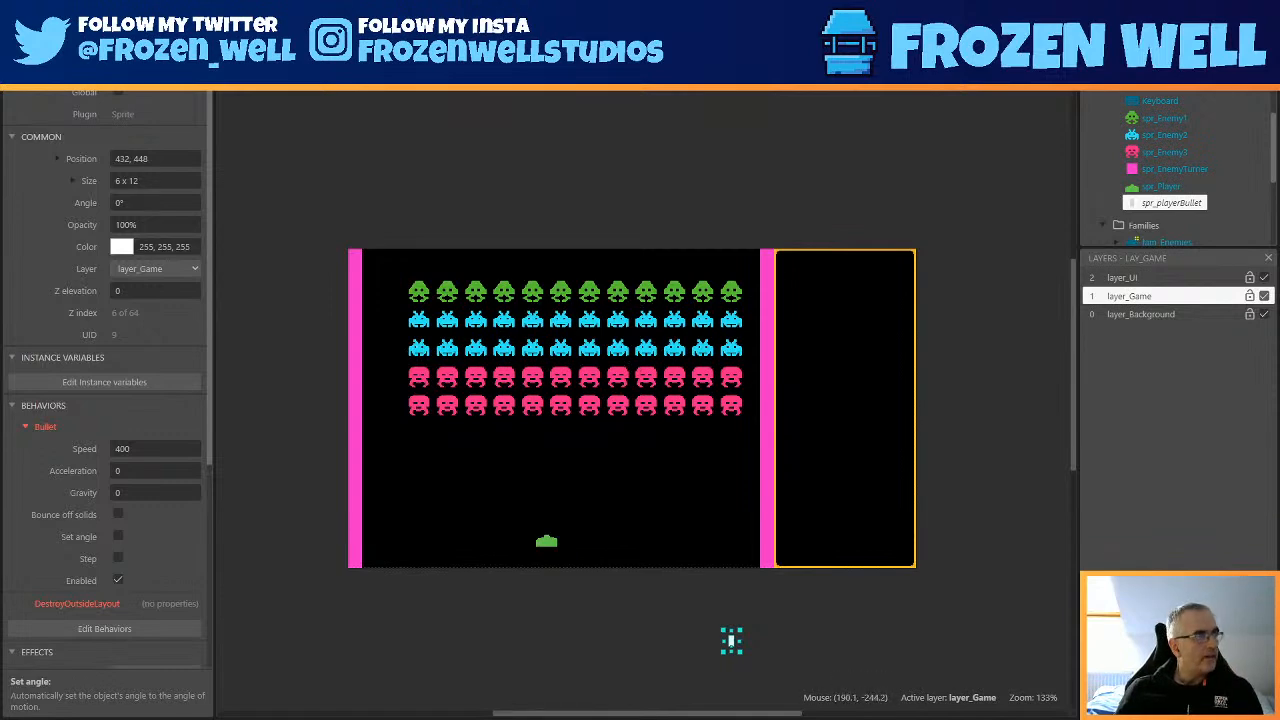
click(508, 35)
scroll(520, 430, down, 1)
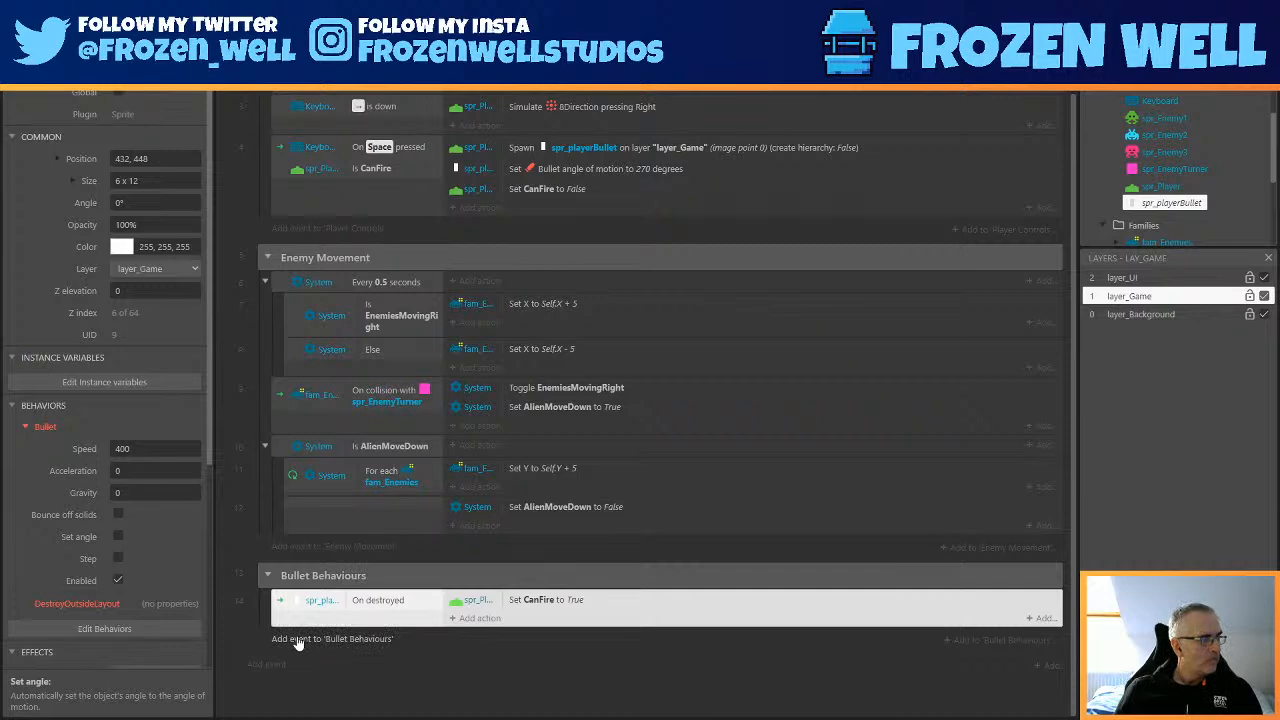
click(296, 641)
double_click(834, 366)
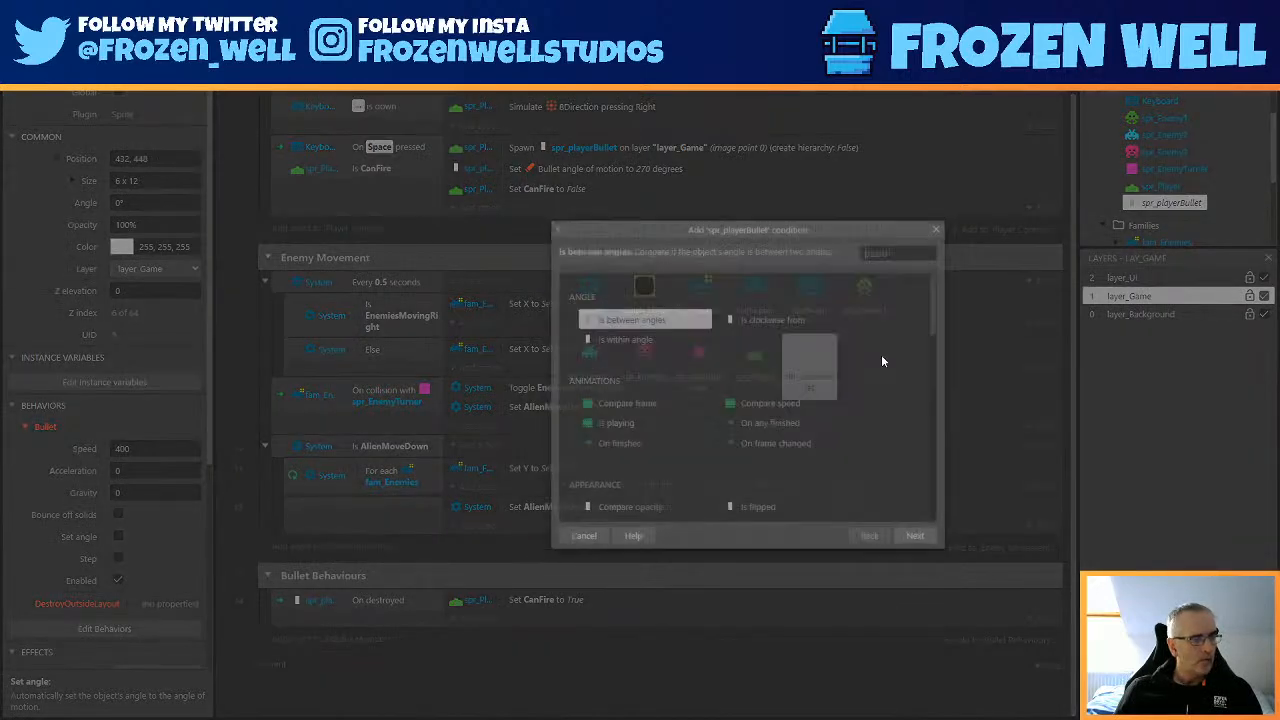
text(coll)
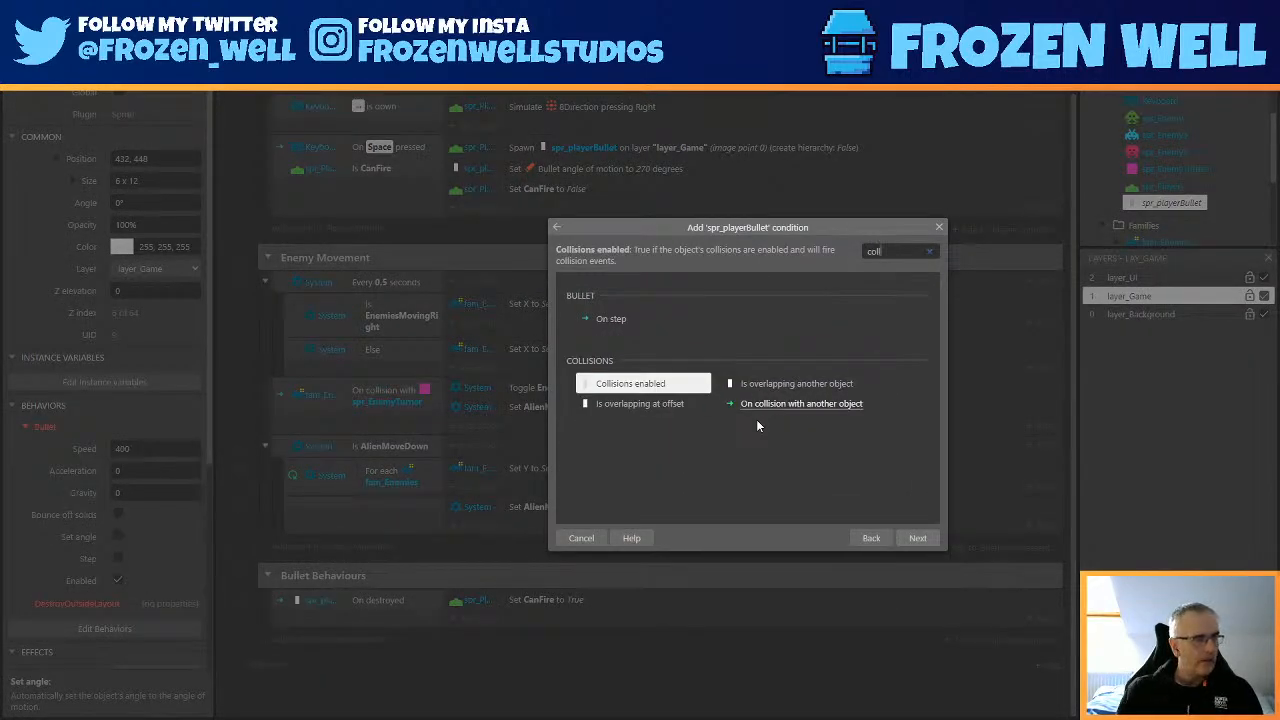
double_click(774, 408)
click(735, 500)
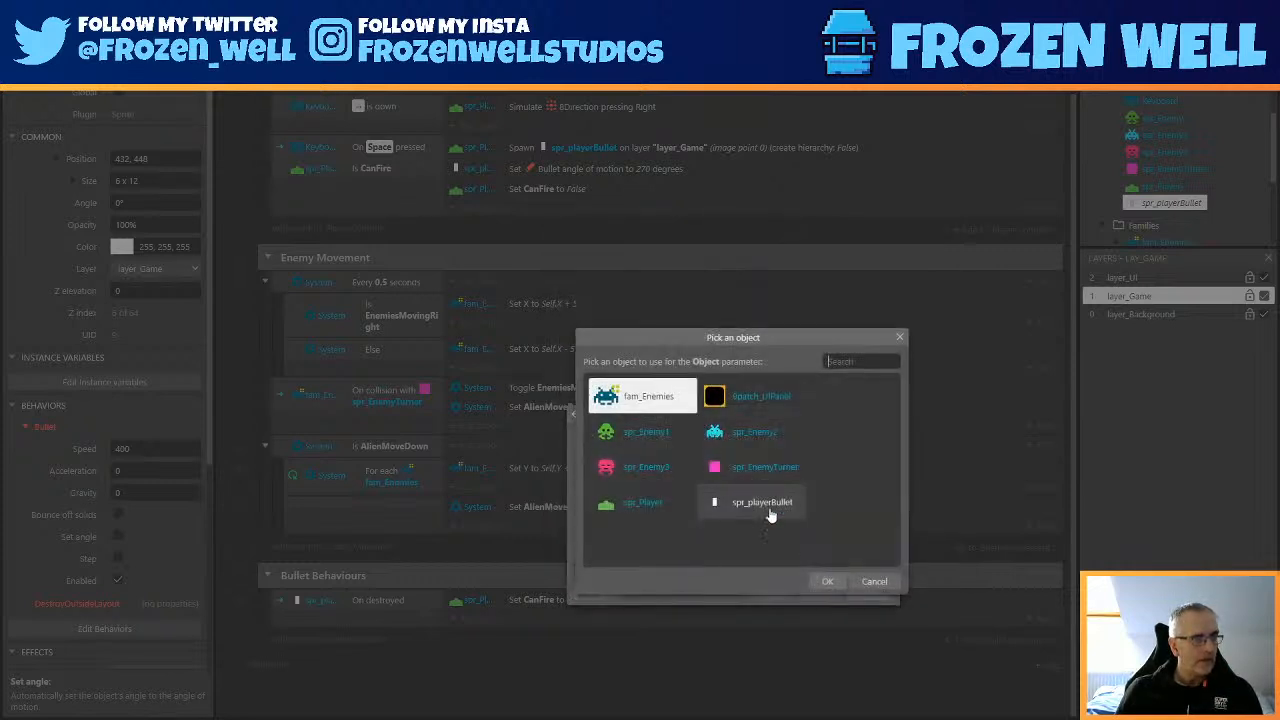
double_click(634, 400)
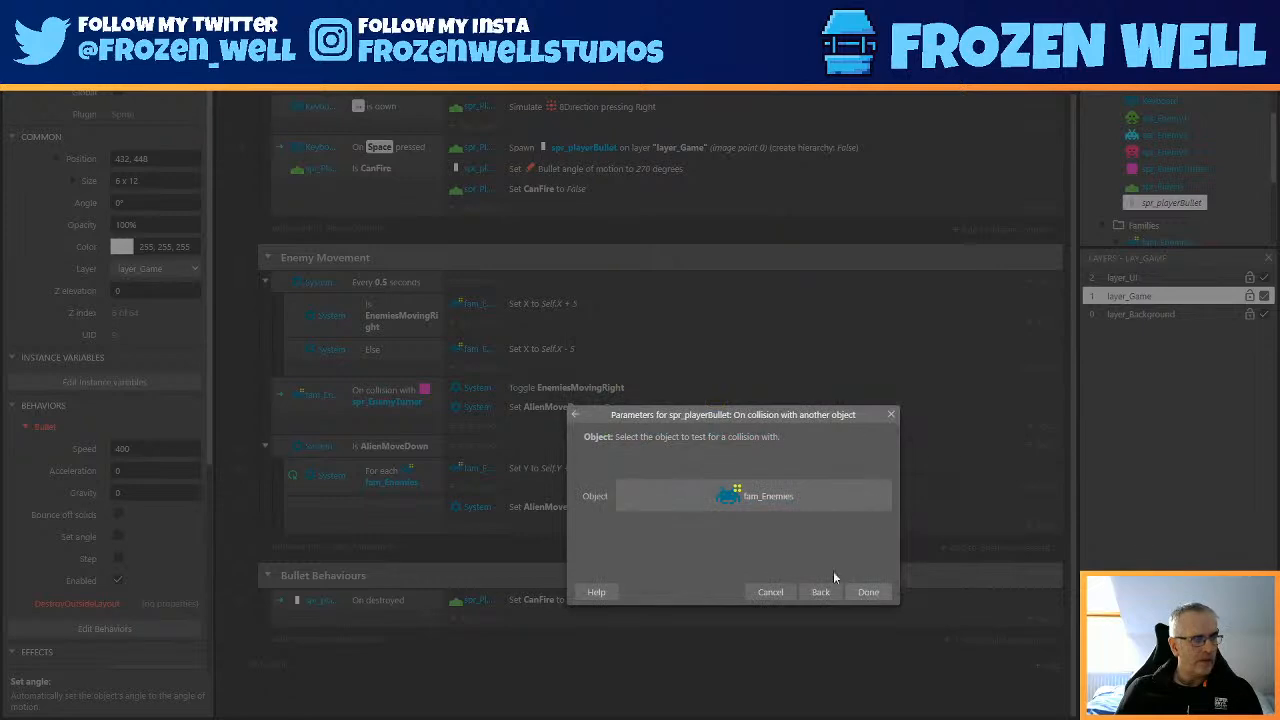
click(868, 592)
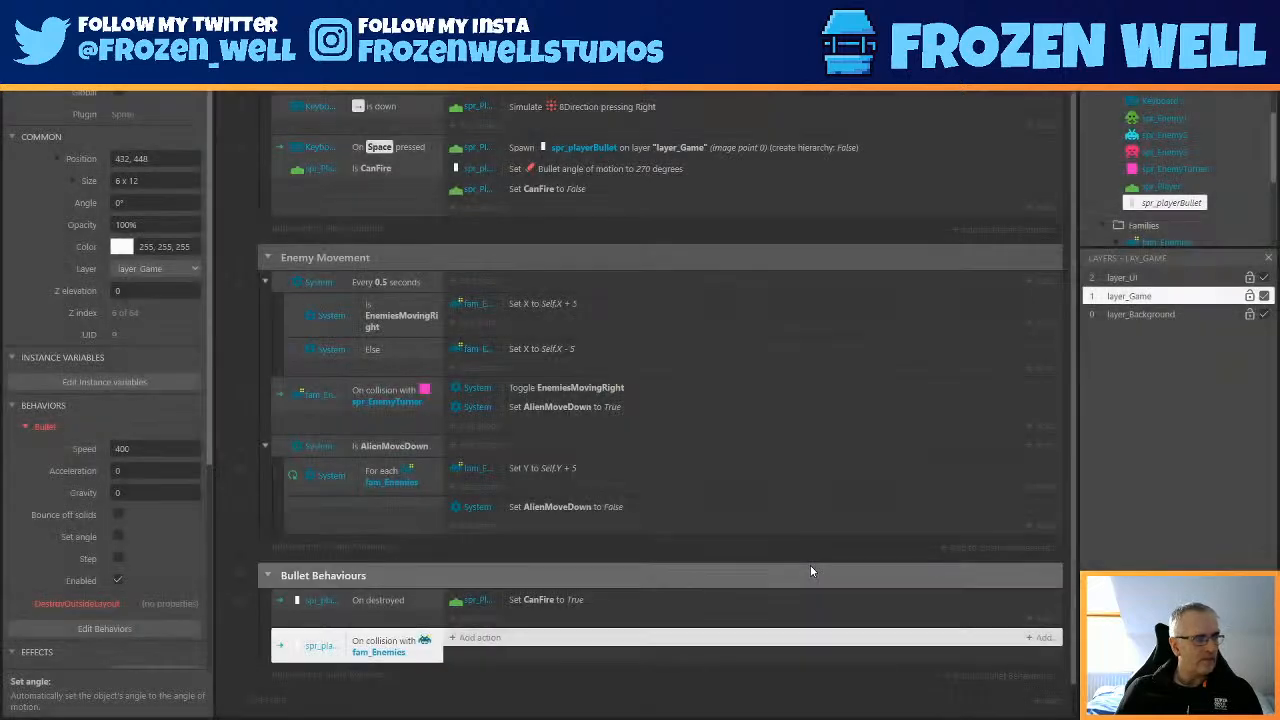
Add actions to the bullet collision event that destroy both spr_playerBullet and fam_Enemies.
click(474, 637)
double_click(748, 350)
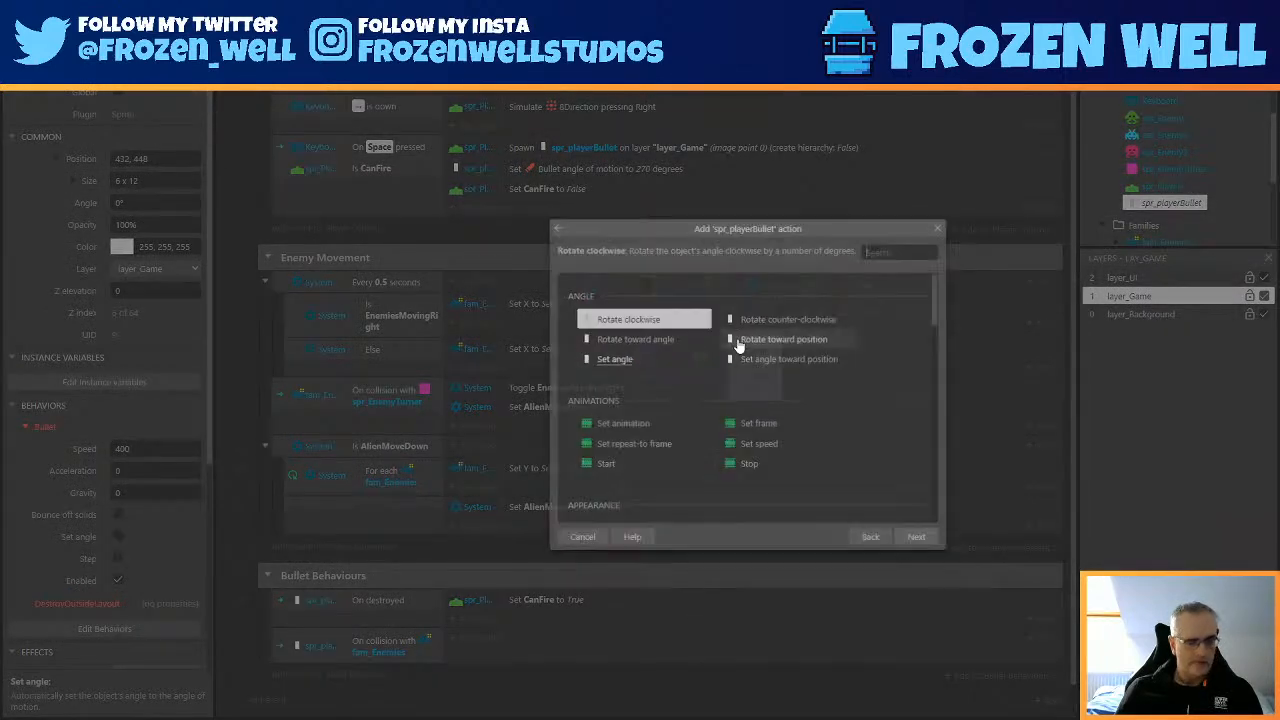
text(destroy)
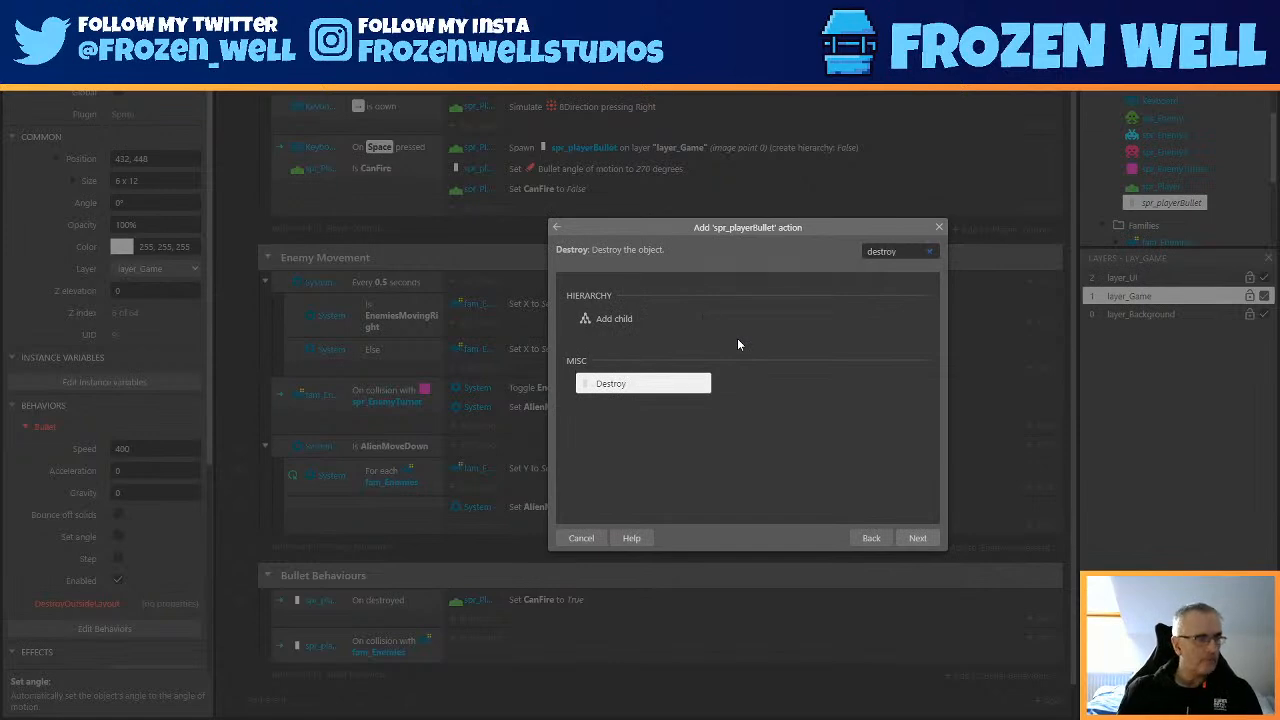
key(Return)
click(465, 656)
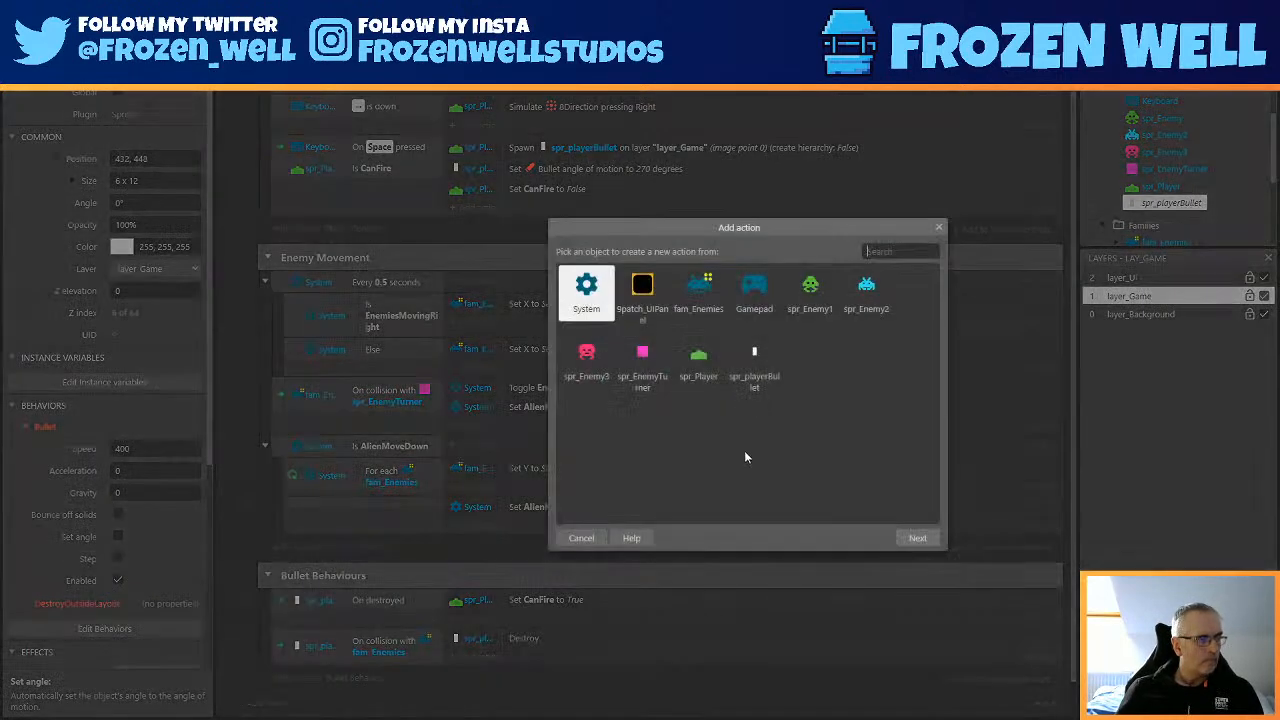
double_click(703, 290)
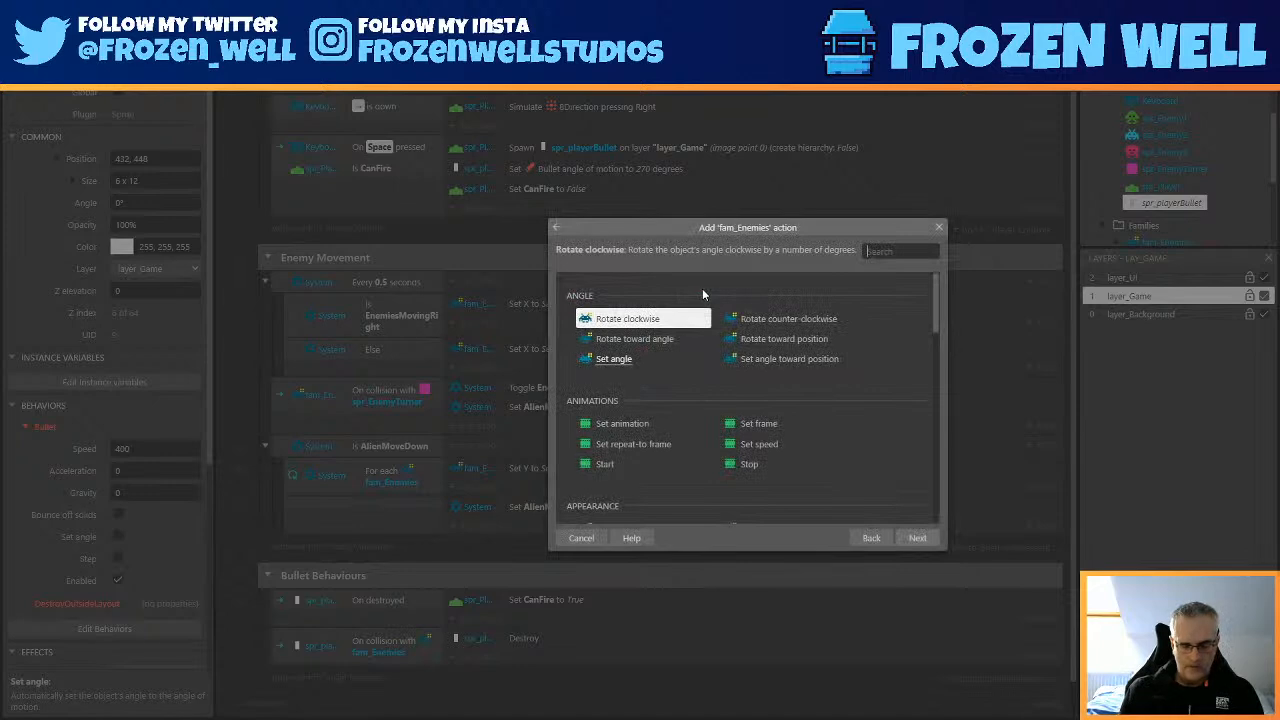
text(destr)
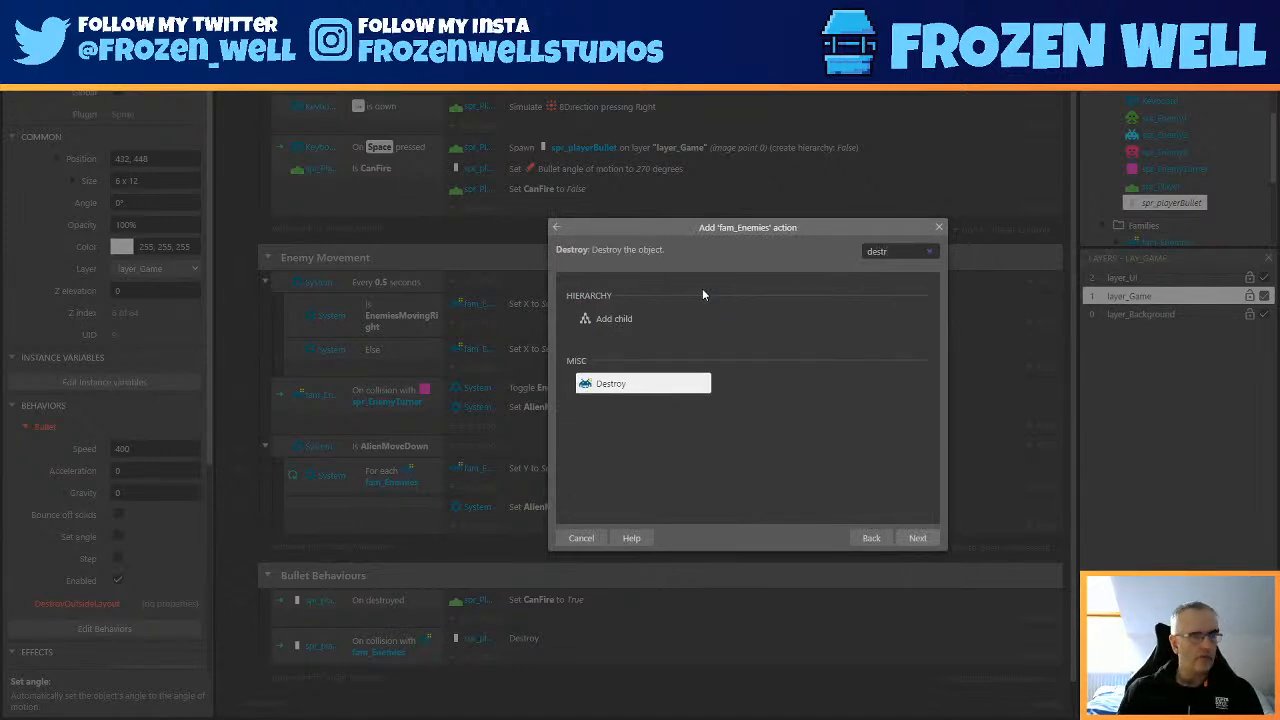
key(Return)
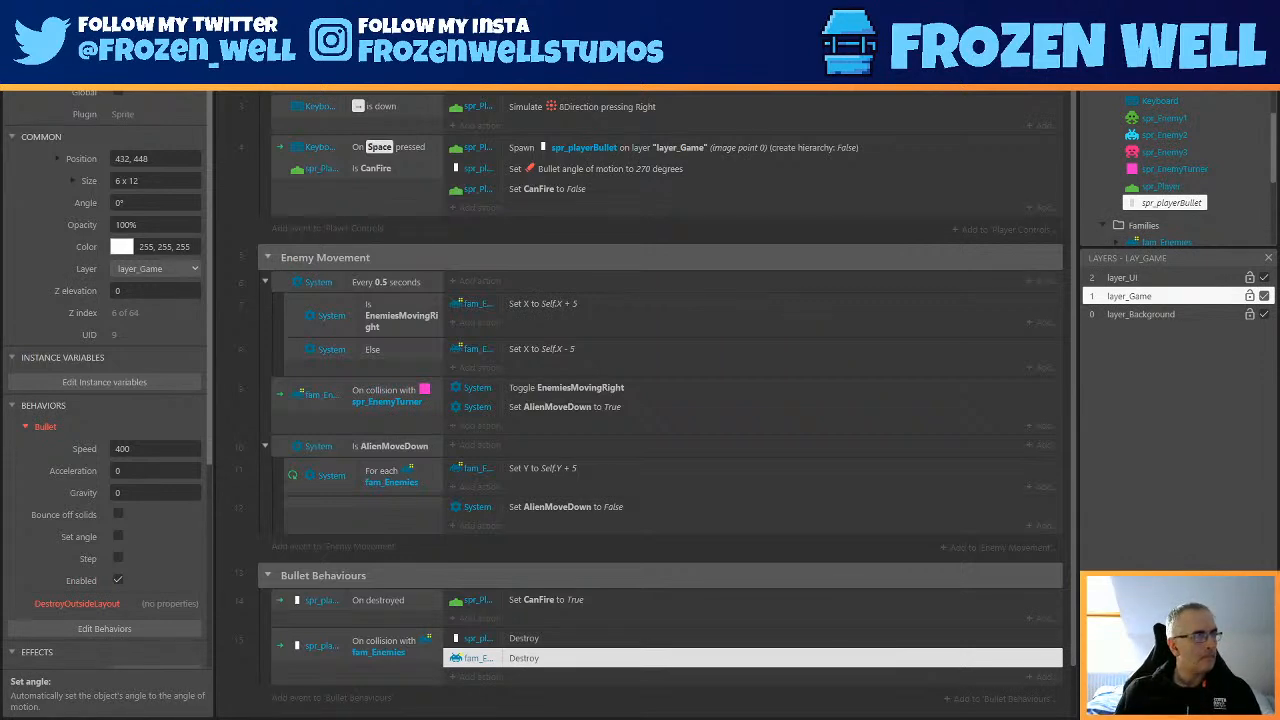
Preview the game, moving the player both ways and shooting enemies to test bullet collisions and how the thinned-out formation turns.
key(F5)
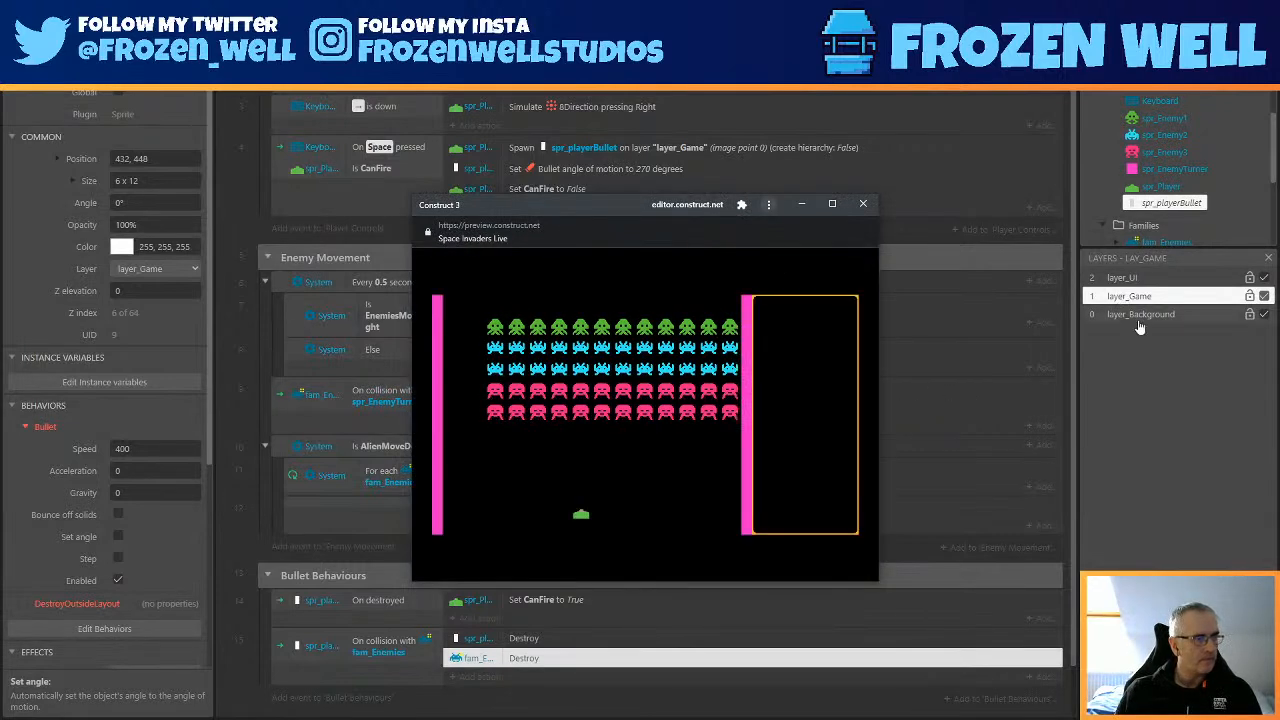
click(607, 337)
key(Left)
key(space)
key(Right)
key(space)
key(space)
key(space)
key(Right)
key(space)
key(Left)
key(space)
key(Left)
key(space)
key(Left)
key(space)
key(Right)
key(space)
key(space)
key(space)
key(Right)
key(space)
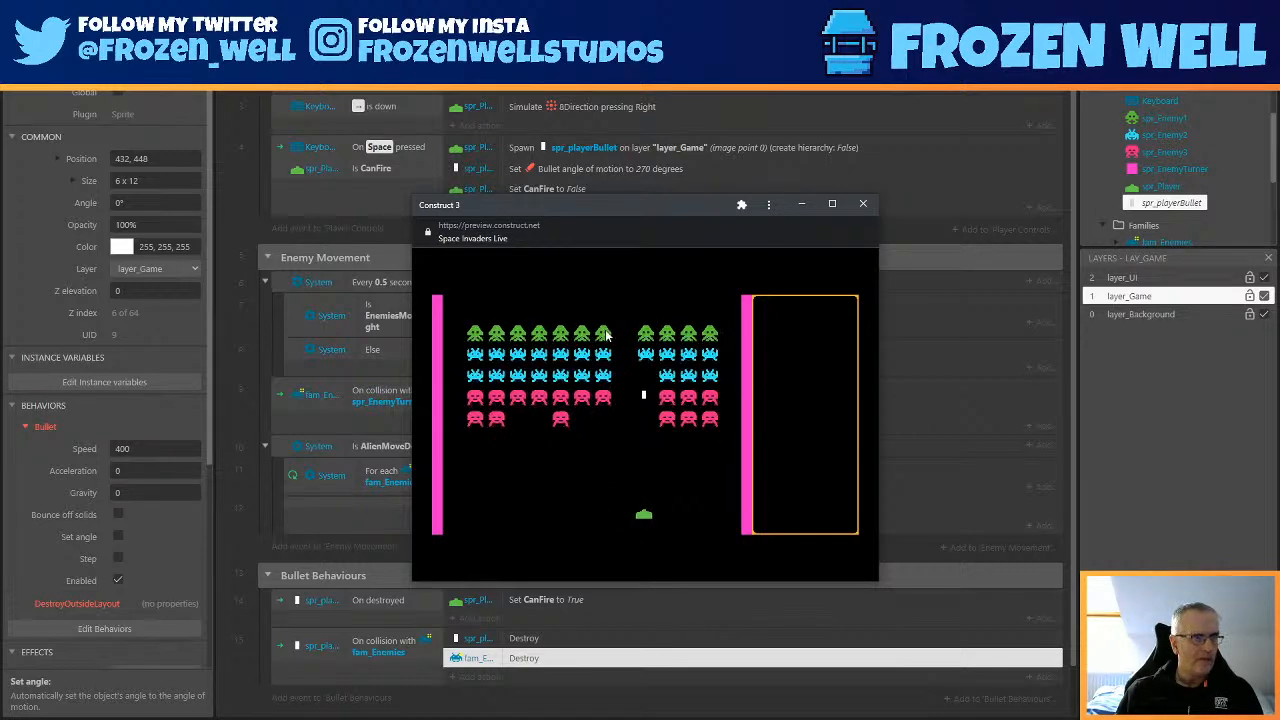
key(space)
key(Right)
key(space)
key(space)
key(space)
key(Left)
key(space)
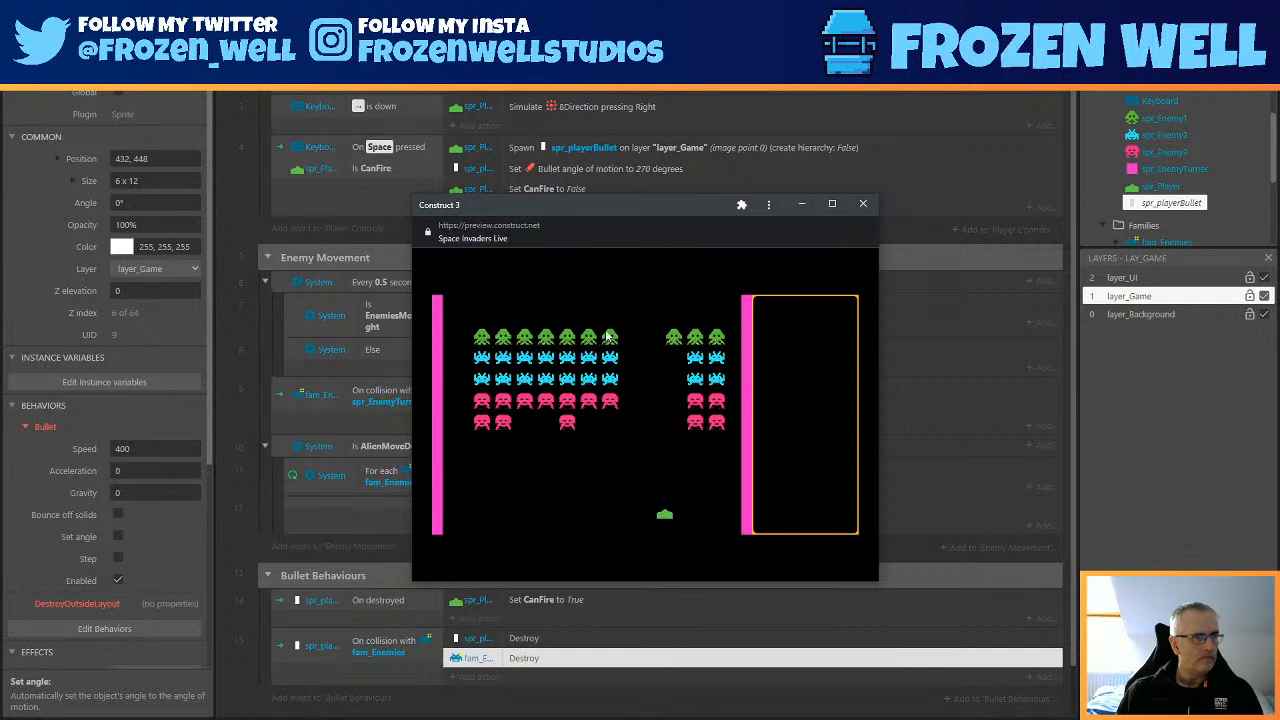
key(Right)
key(space)
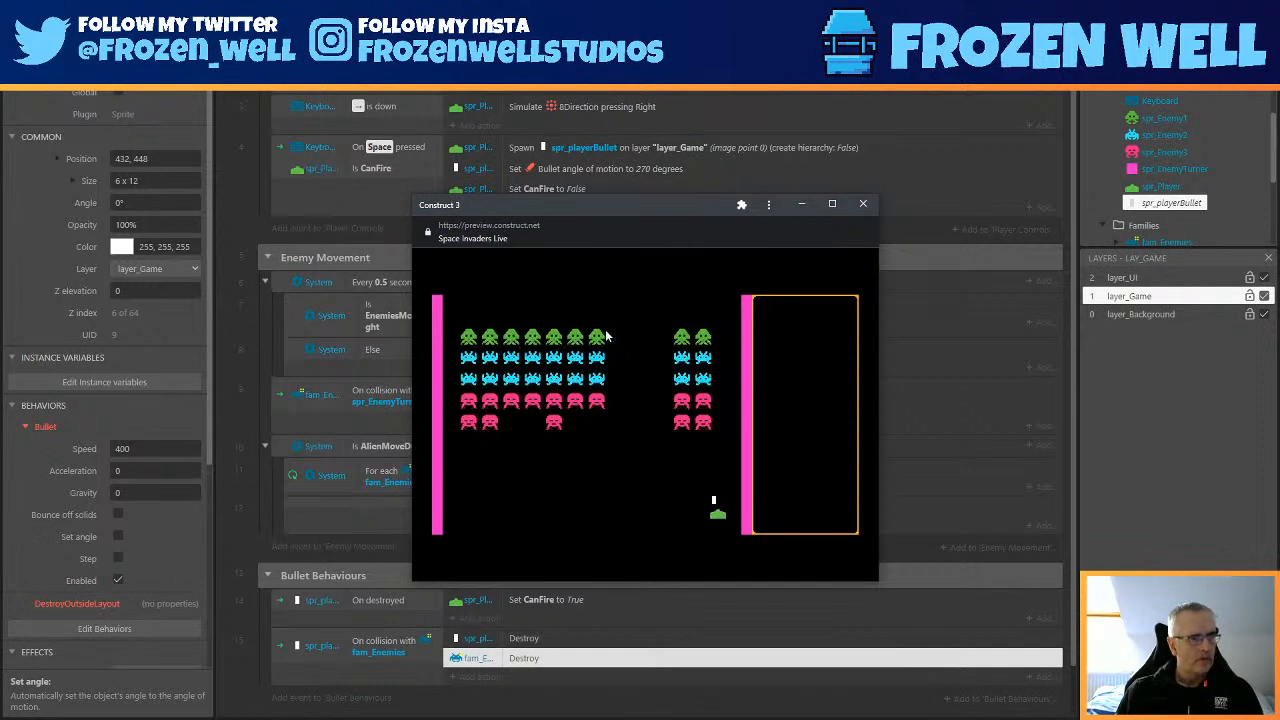
key(Left)
key(space)
key(space)
key(Left)
key(space)
key(space)
key(Right)
key(space)
key(Left)
key(space)
key(space)
key(space)
key(Right)
key(space)
key(space)
key(Left)
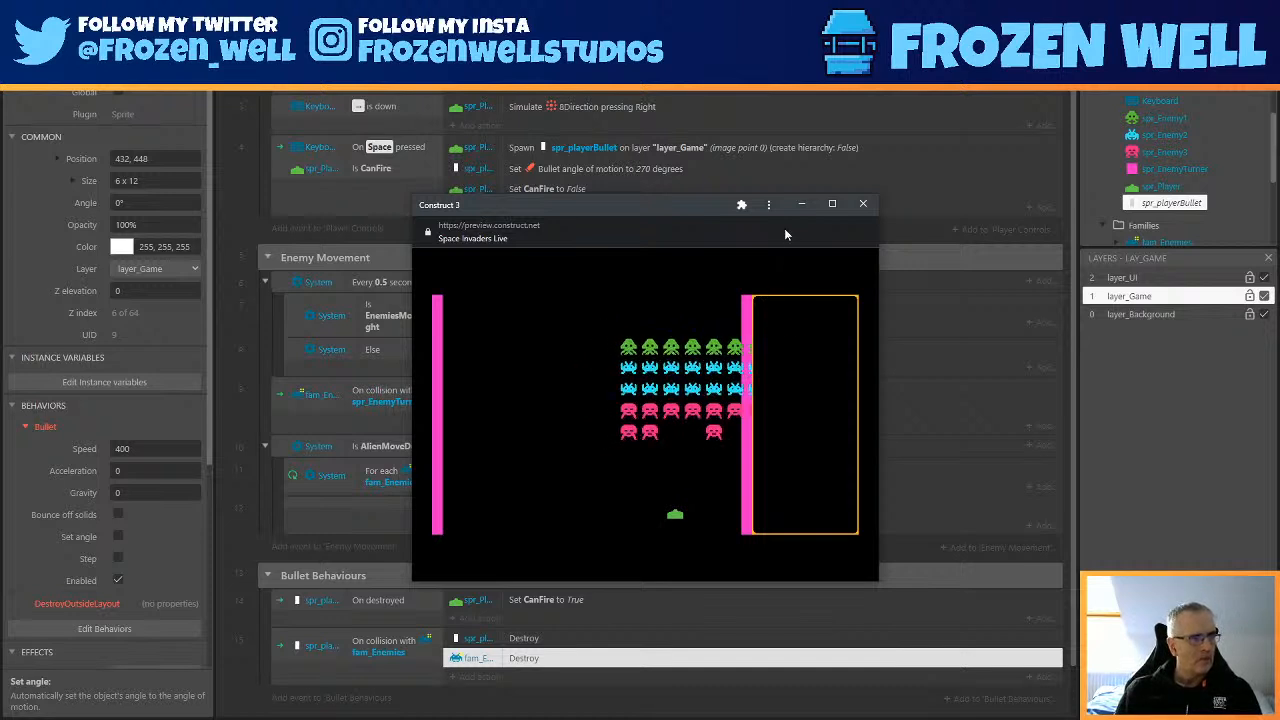
click(864, 204)
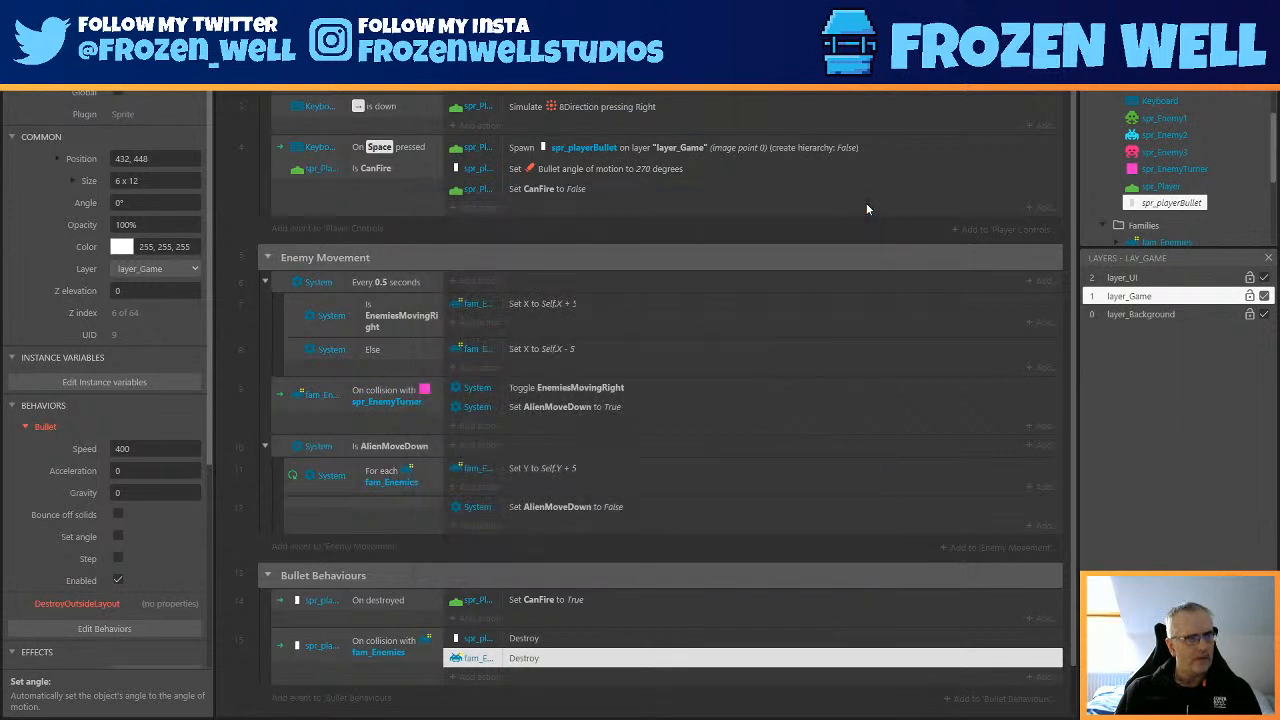
Clone the spr_EnemyTurner object type in the project.
click(1175, 169)
right_click(1175, 169)
mouse_move(1134, 291)
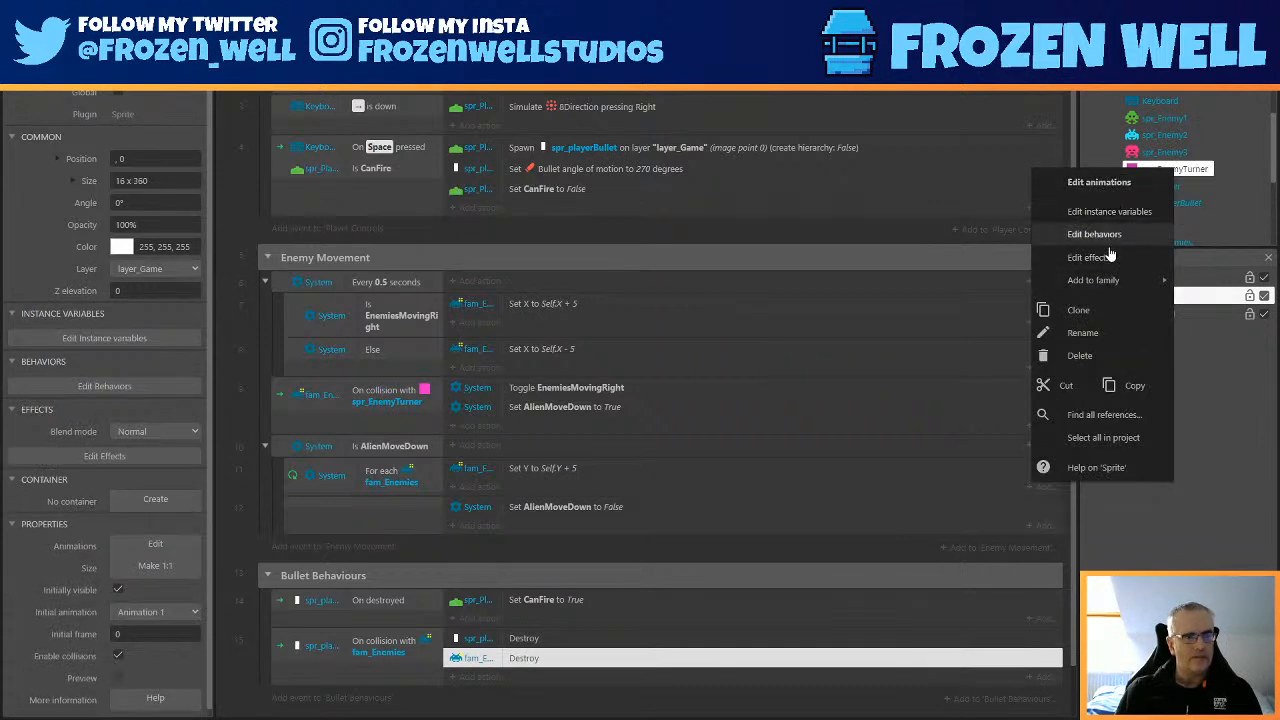
click(1080, 310)
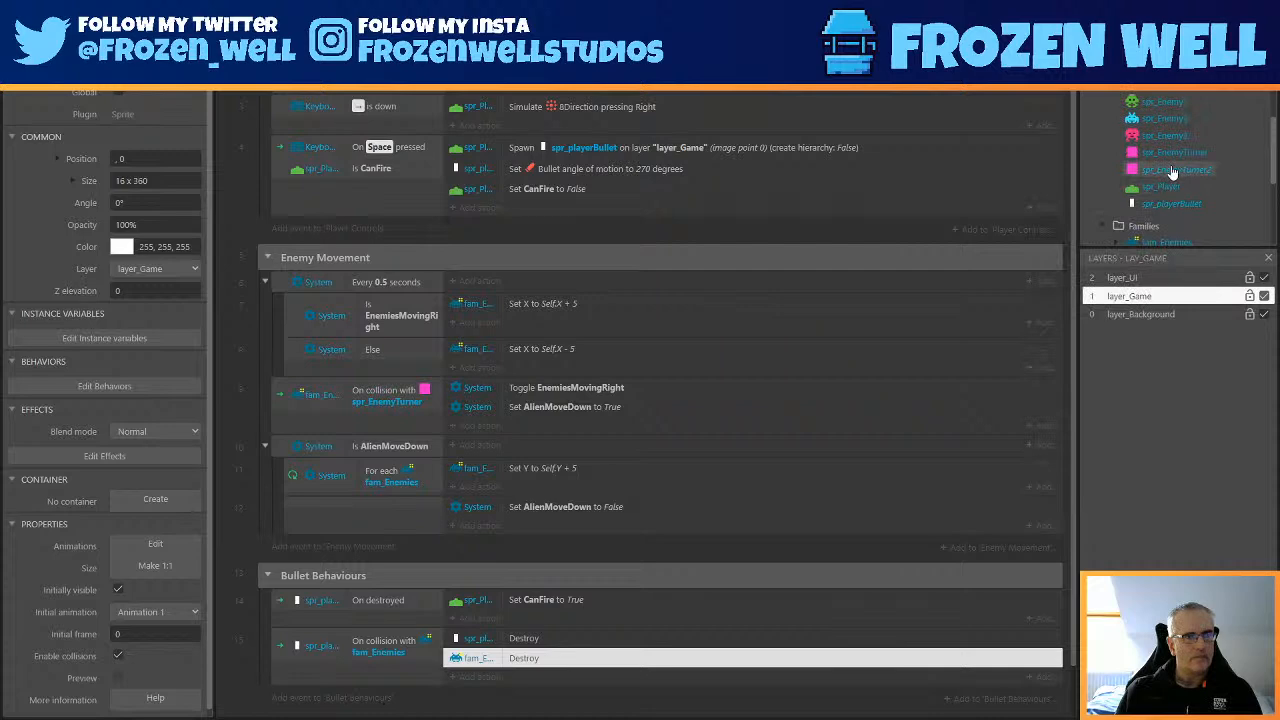
click(1172, 170)
double_click(1172, 170)
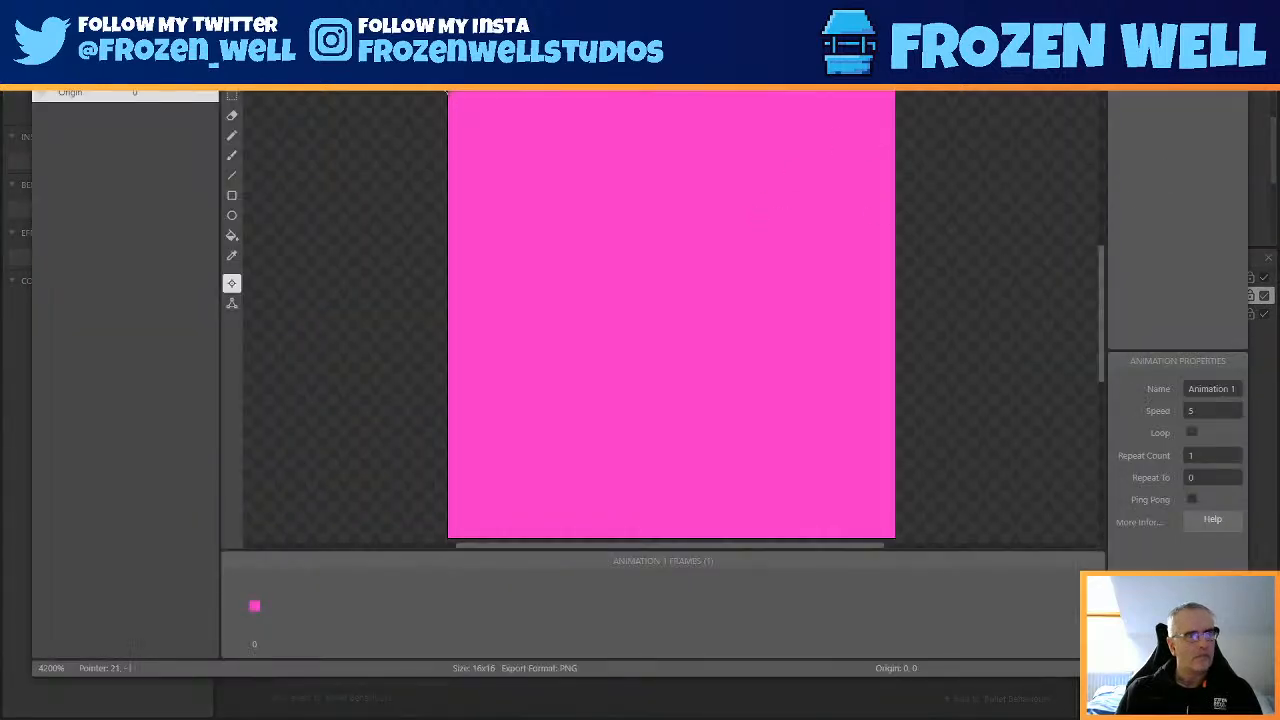
key(Escape)
click(1170, 152)
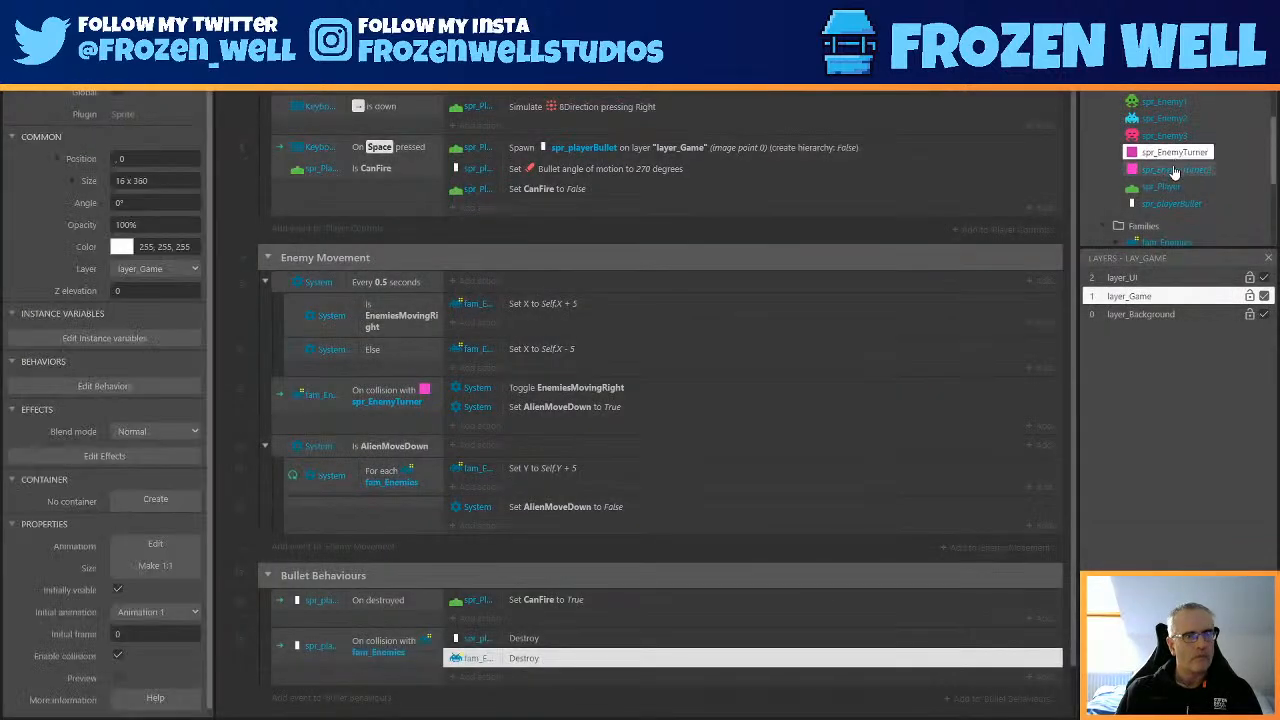
double_click(1172, 170)
key(Escape)
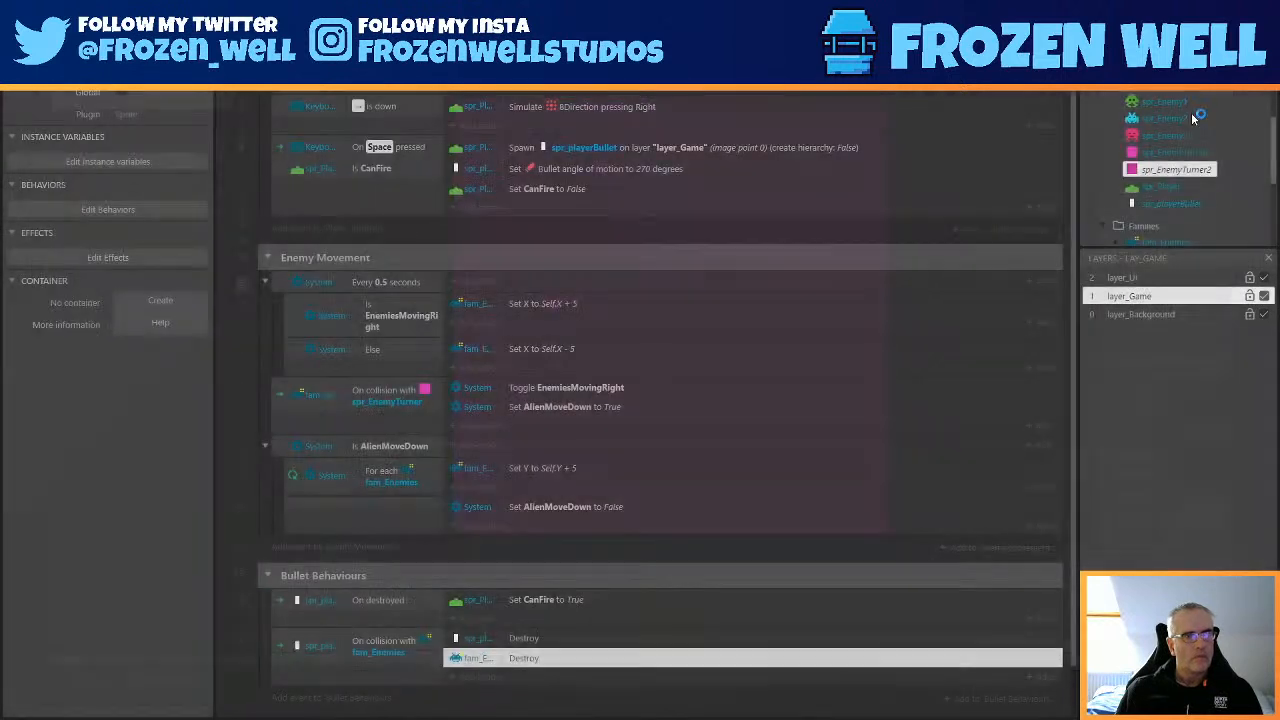
Rename the cloned enemy turner sprite to spr_EnemyTurnerRight.
right_click(1150, 170)
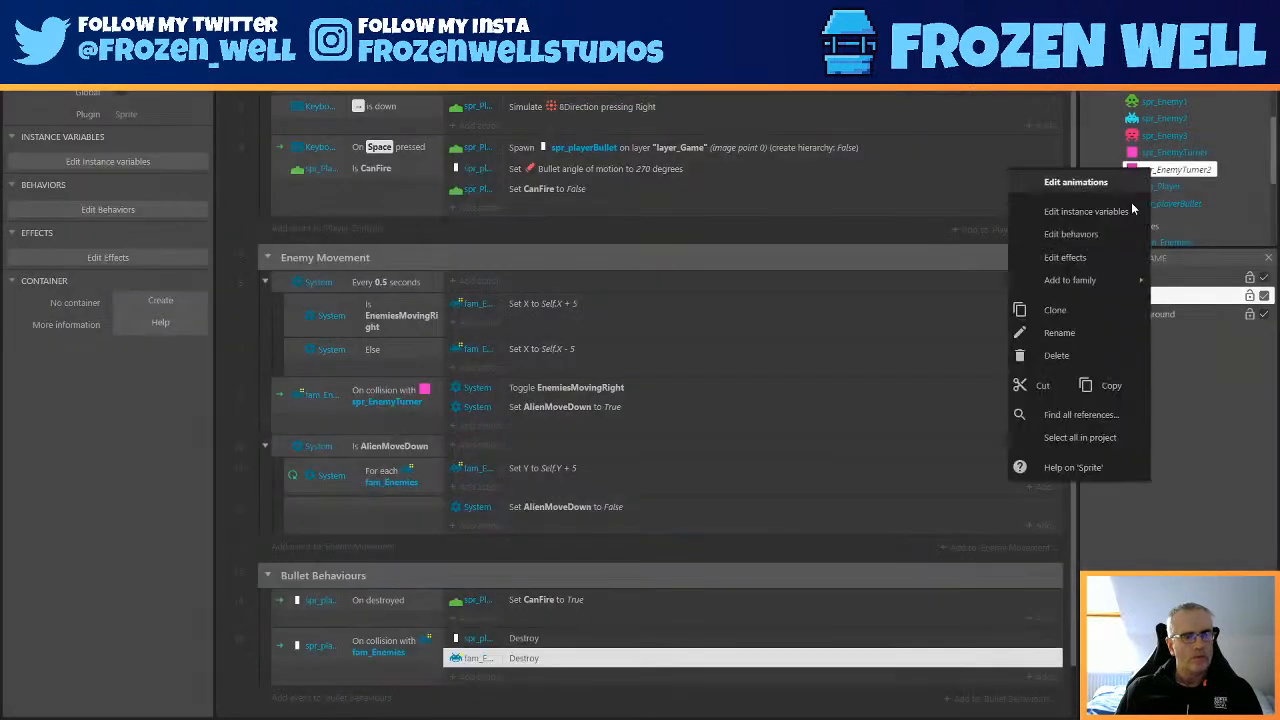
click(1070, 333)
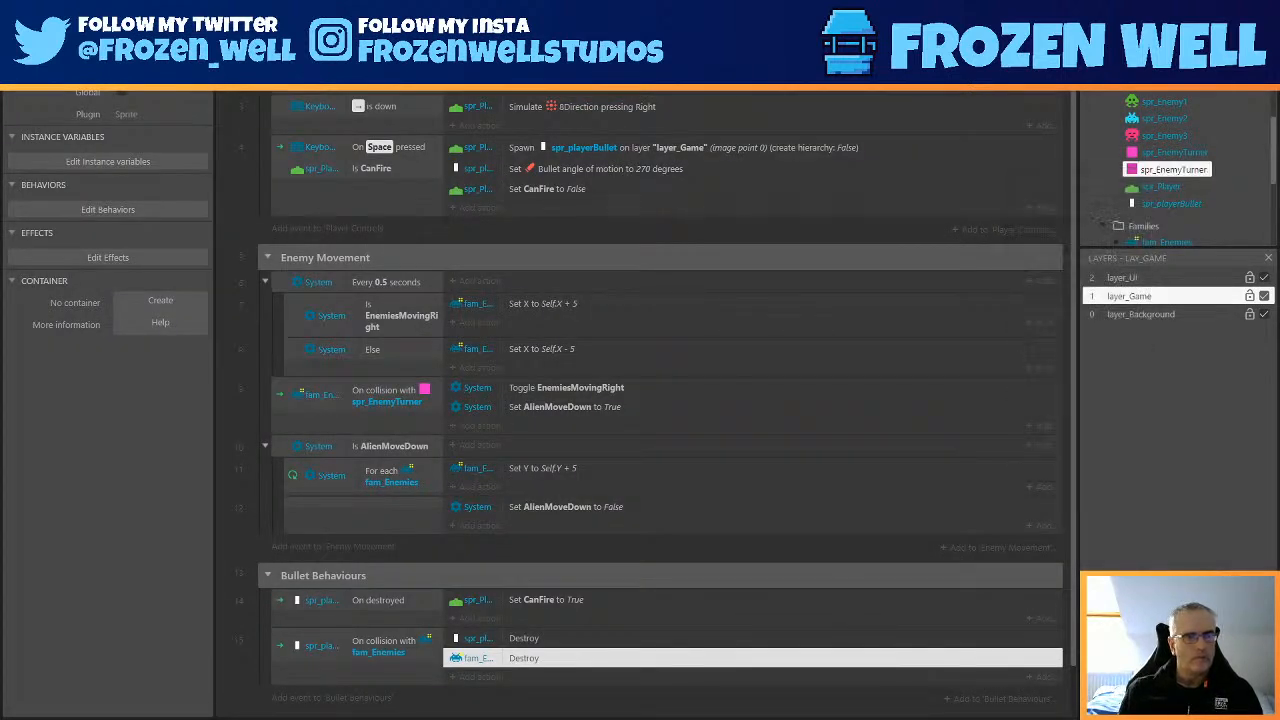
text(Right)
key(Return)
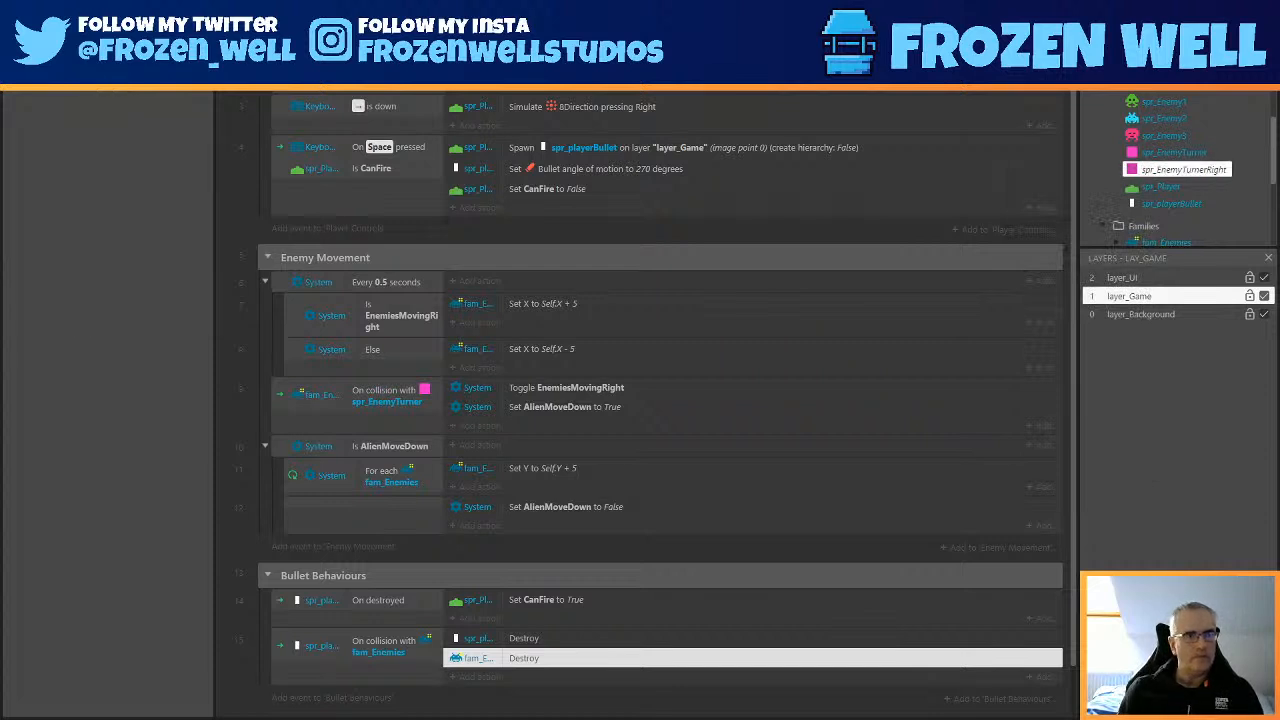
Rename the original spr_EnemyTurner to spr_EnemyTurnerLeft.
click(1178, 153)
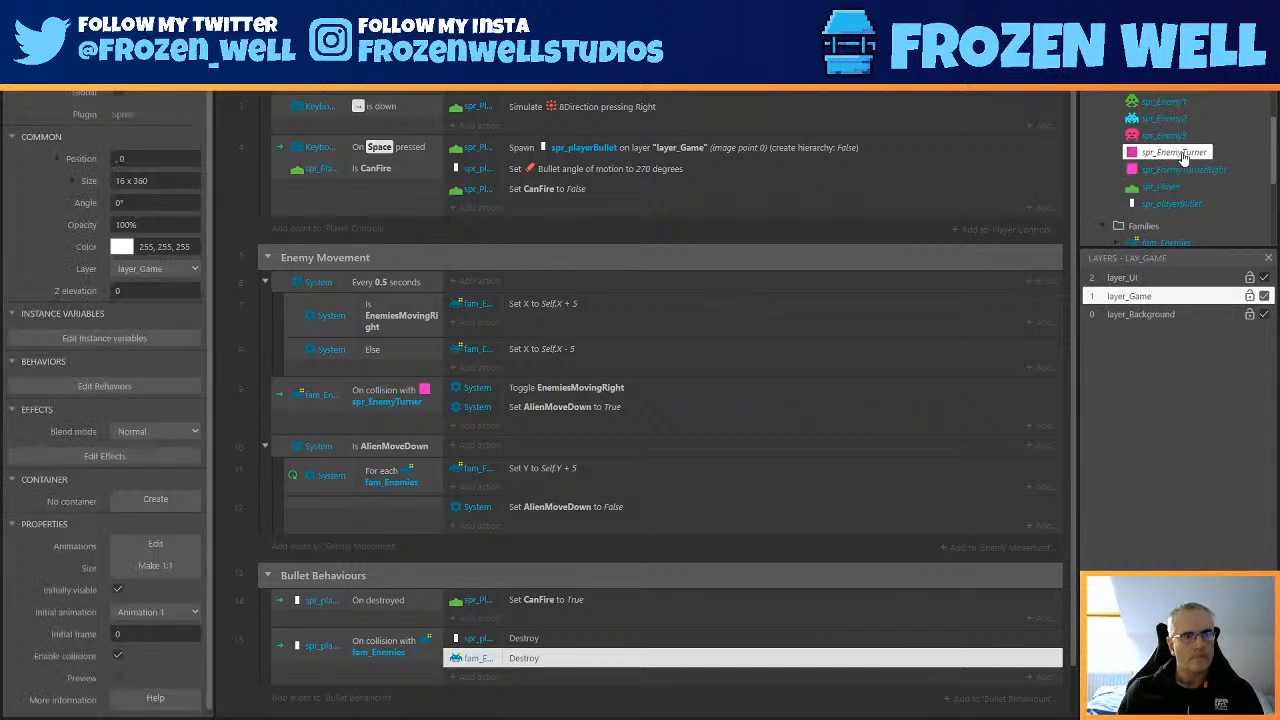
click(1184, 157)
key(End)
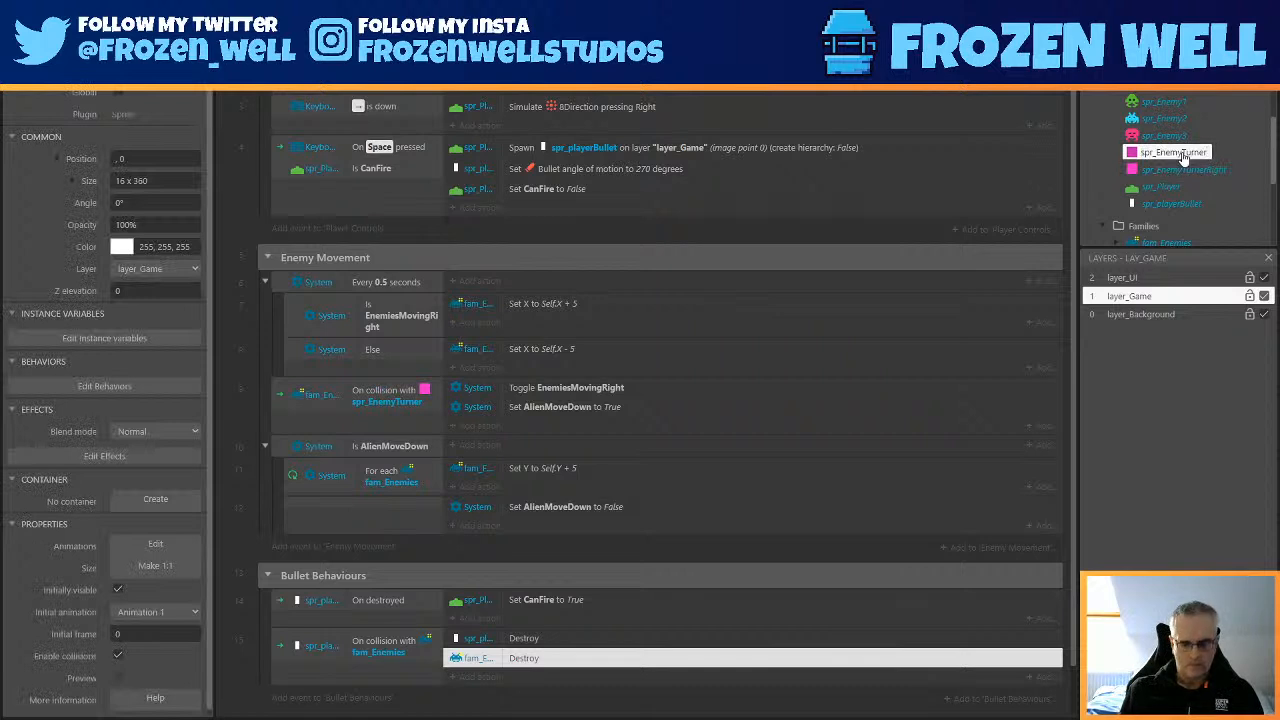
text(Left)
key(Return)
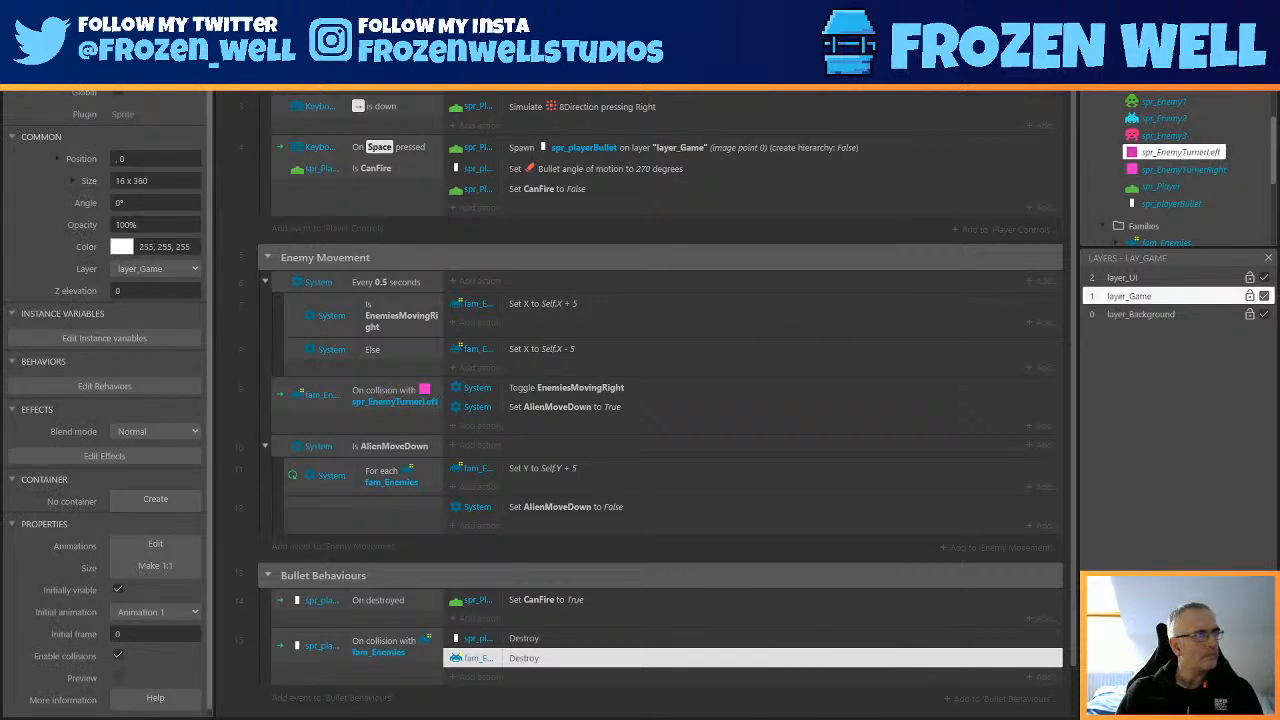
Delete only the spr_EnemyTurnerLeft instance beside the UI panel on the game layout, keeping the one on the far left.
click(310, 38)
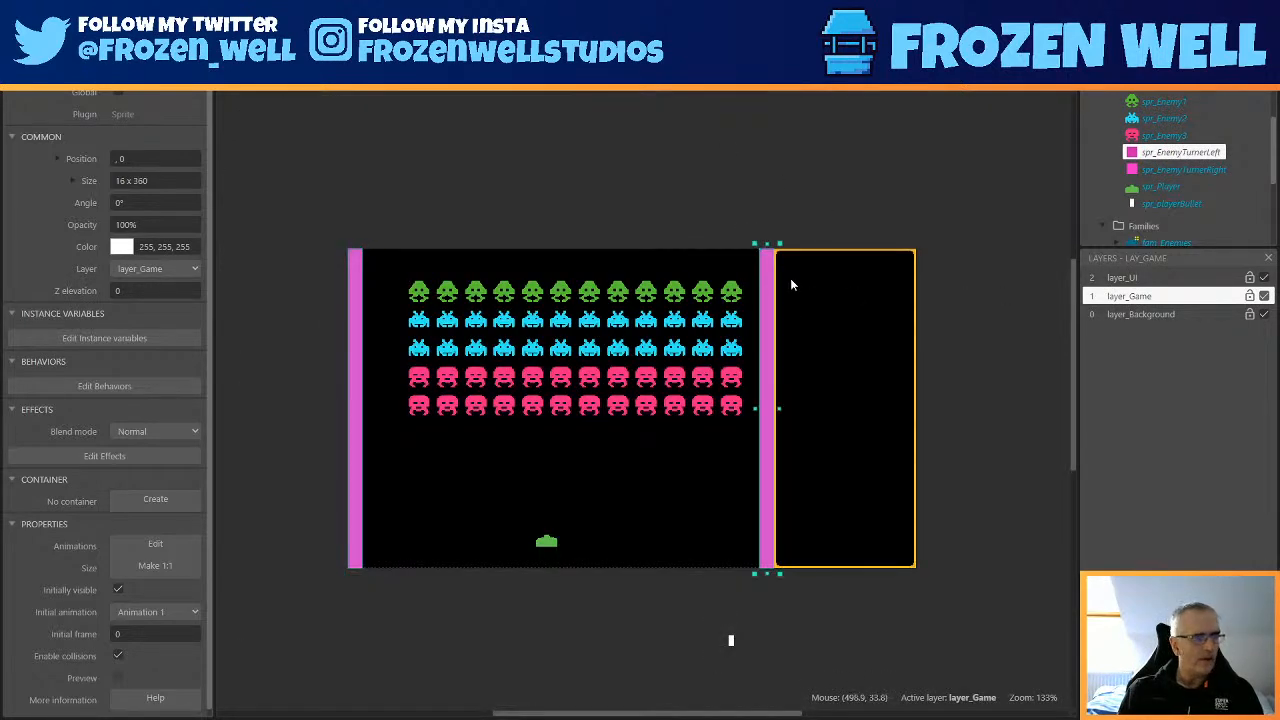
key(Delete)
key(ctrl+z)
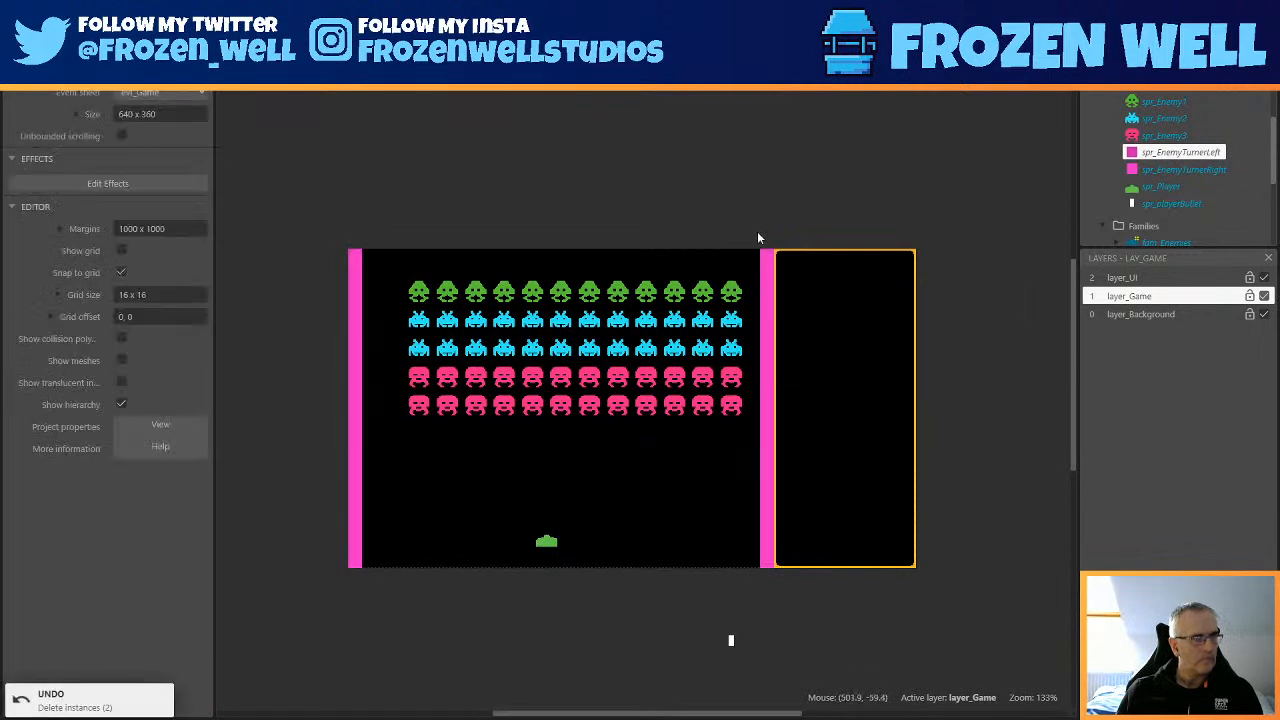
click(763, 274)
key(Delete)
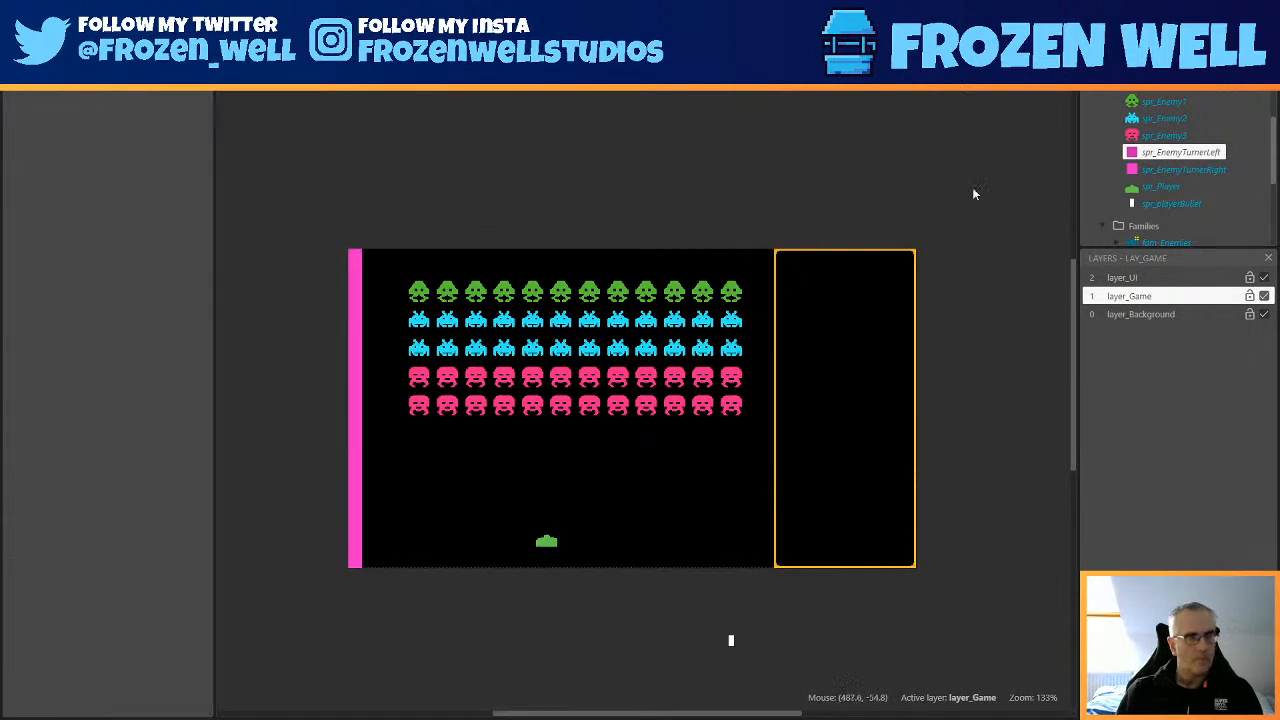
Place a spr_EnemyTurnerRight instance along the playfield's right edge, save the project and return to the event sheet.
drag(1186, 170, 766, 309)
click(753, 637)
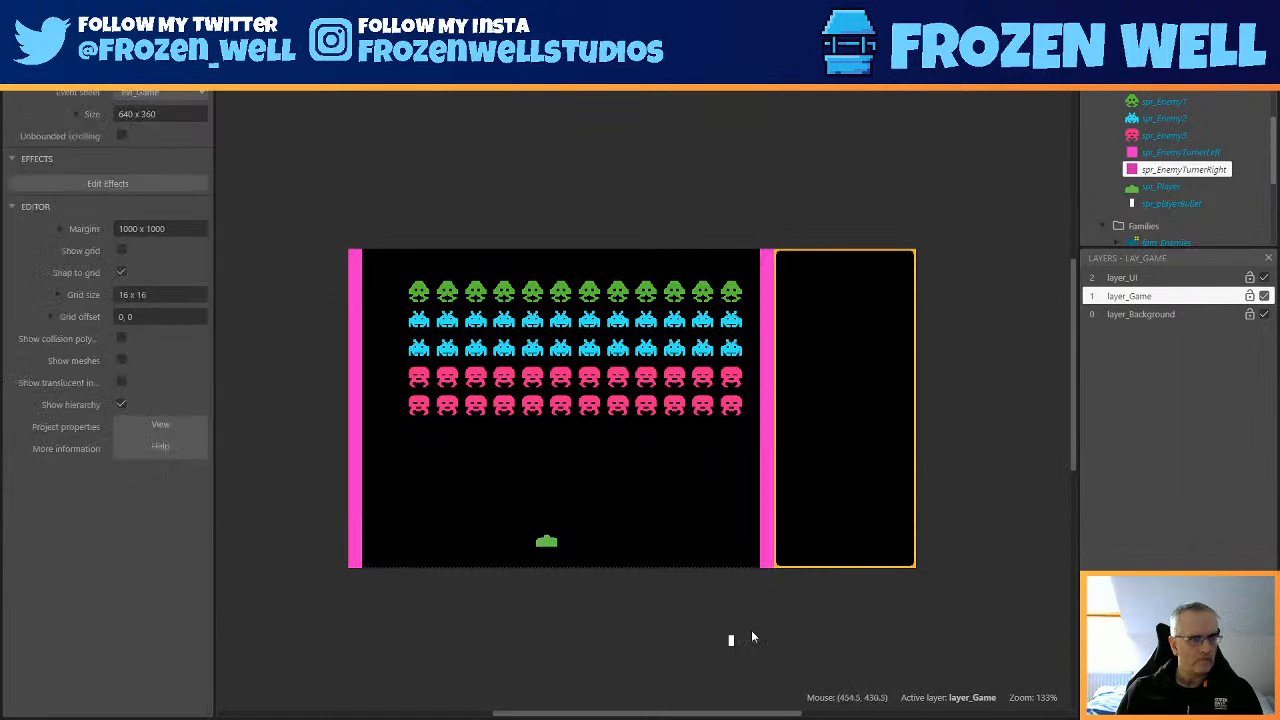
key(ctrl+s)
click(535, 32)
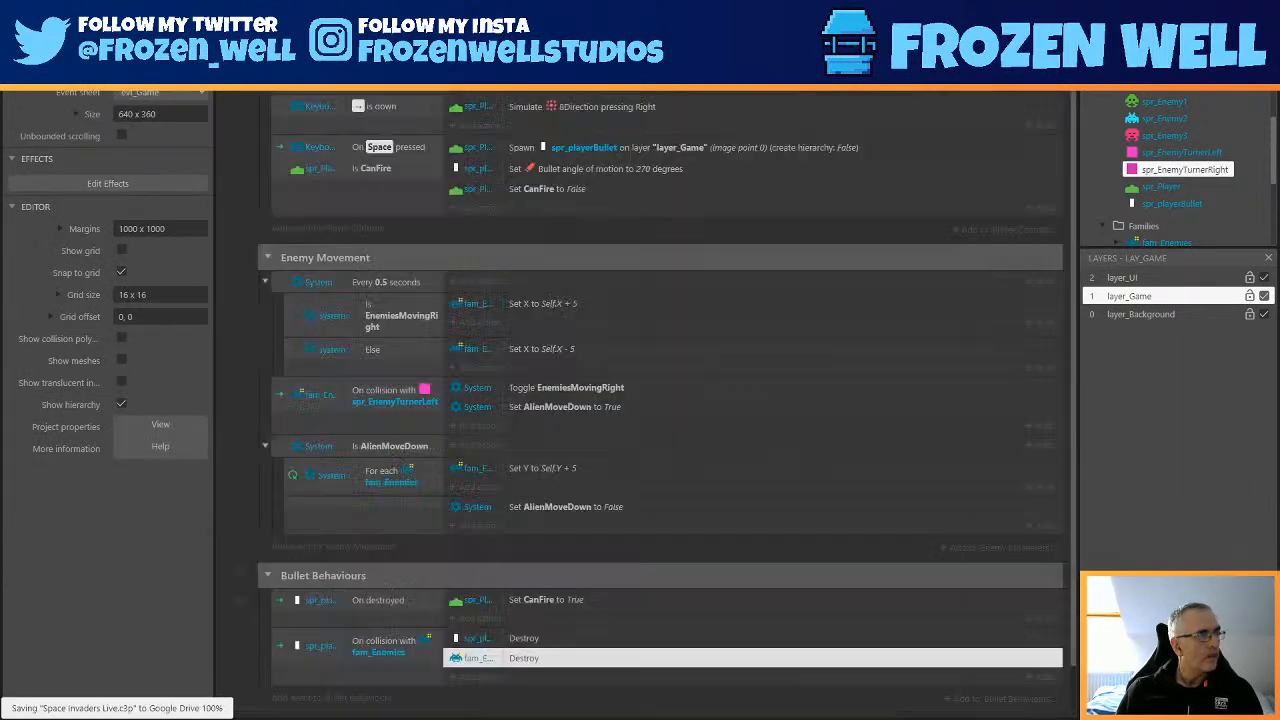
Replace the toggle action in the spr_EnemyTurnerLeft collision event with a Set boolean action setting EnemiesMovingRight to False.
scroll(423, 383, down, 1)
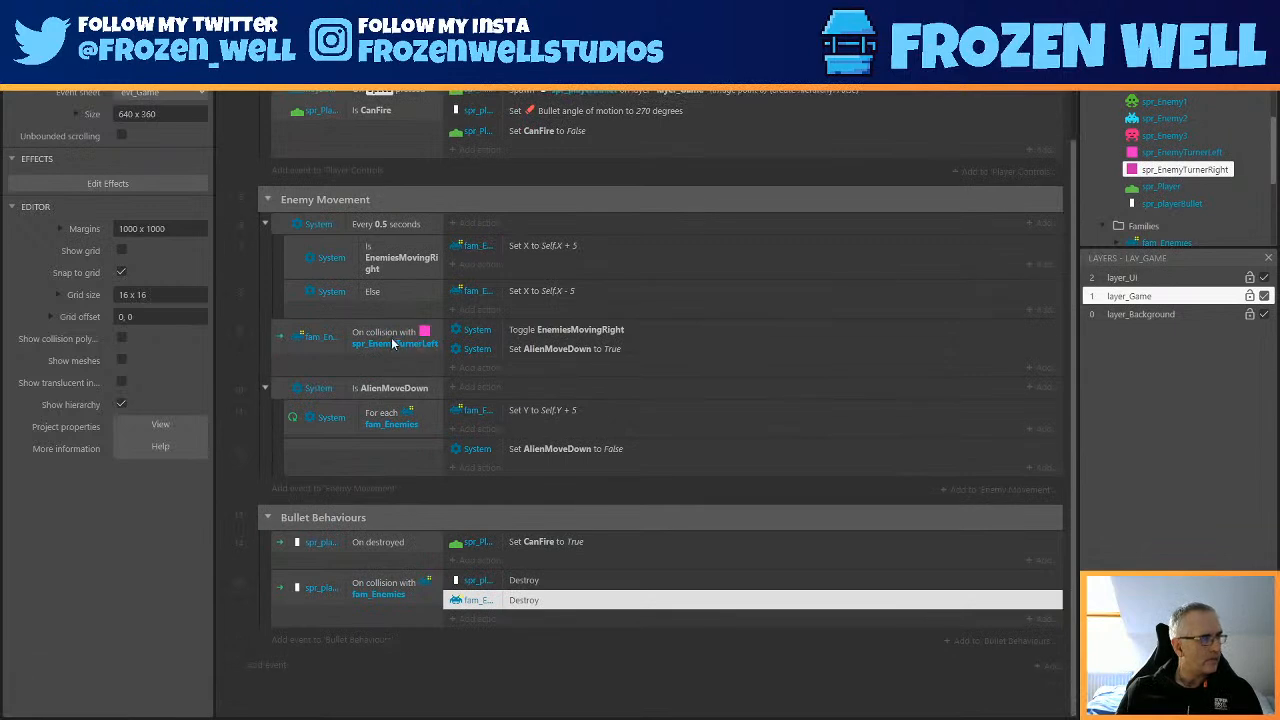
double_click(620, 333)
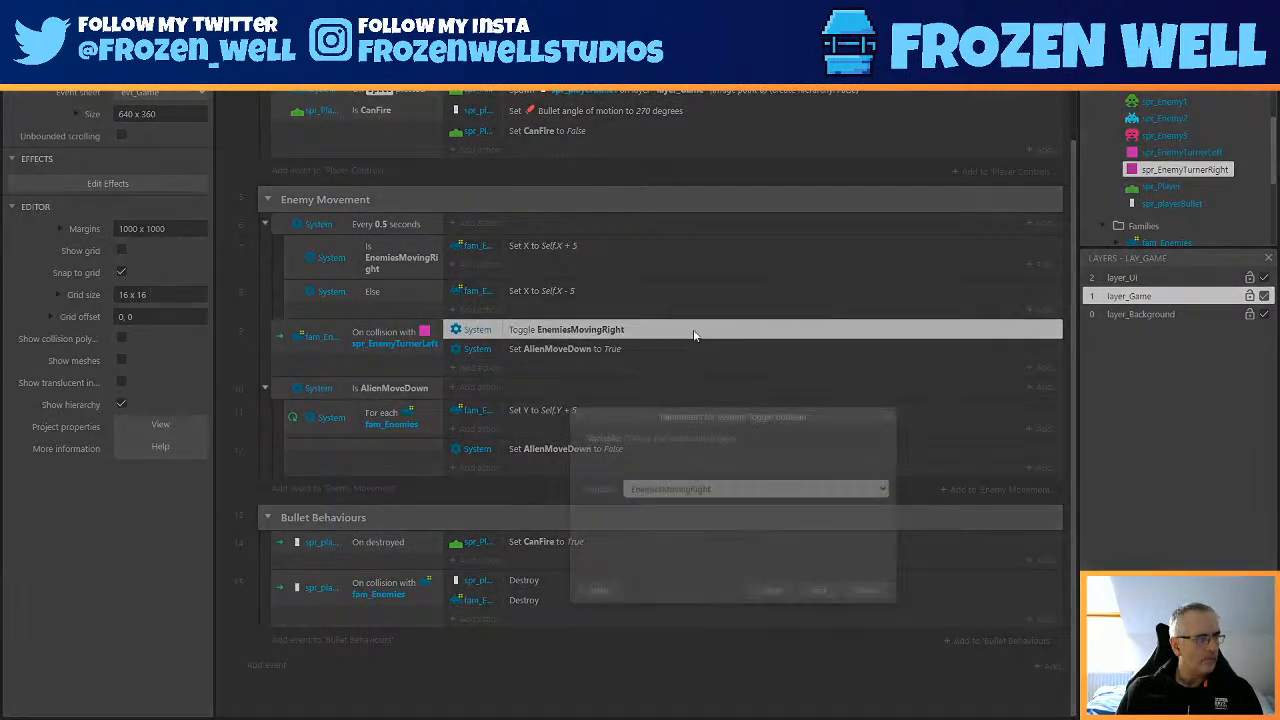
click(820, 591)
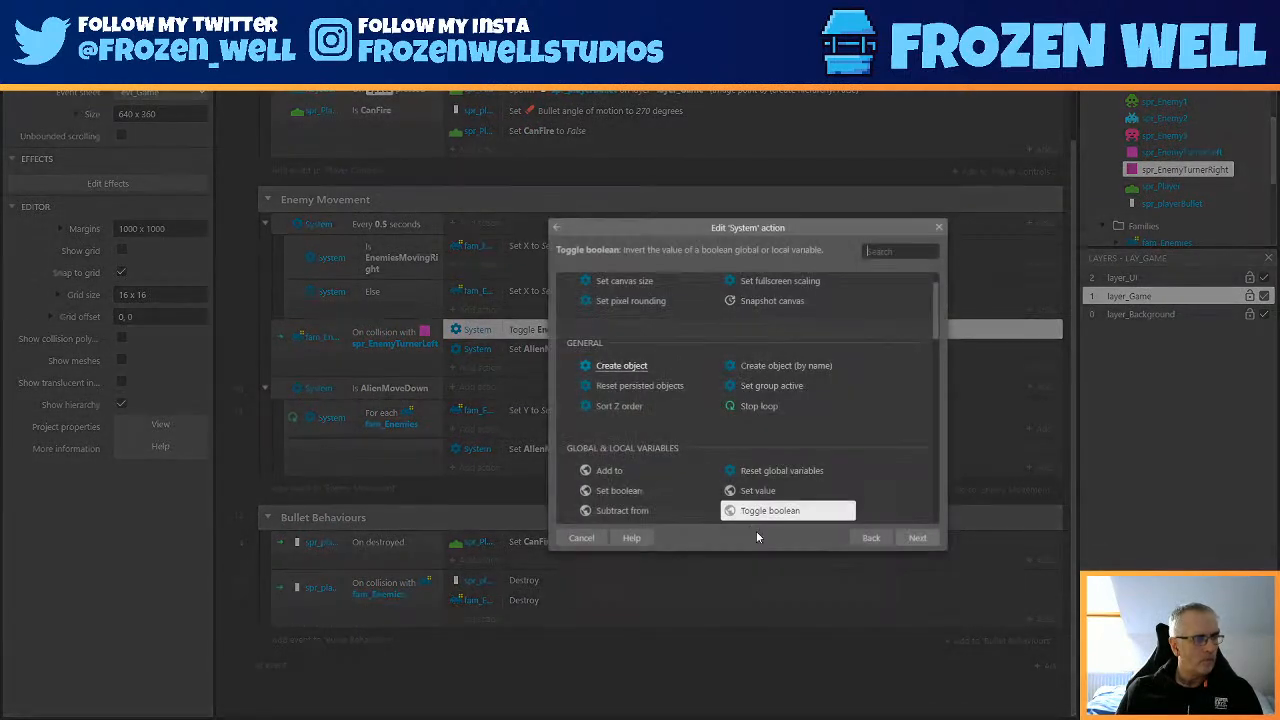
double_click(645, 491)
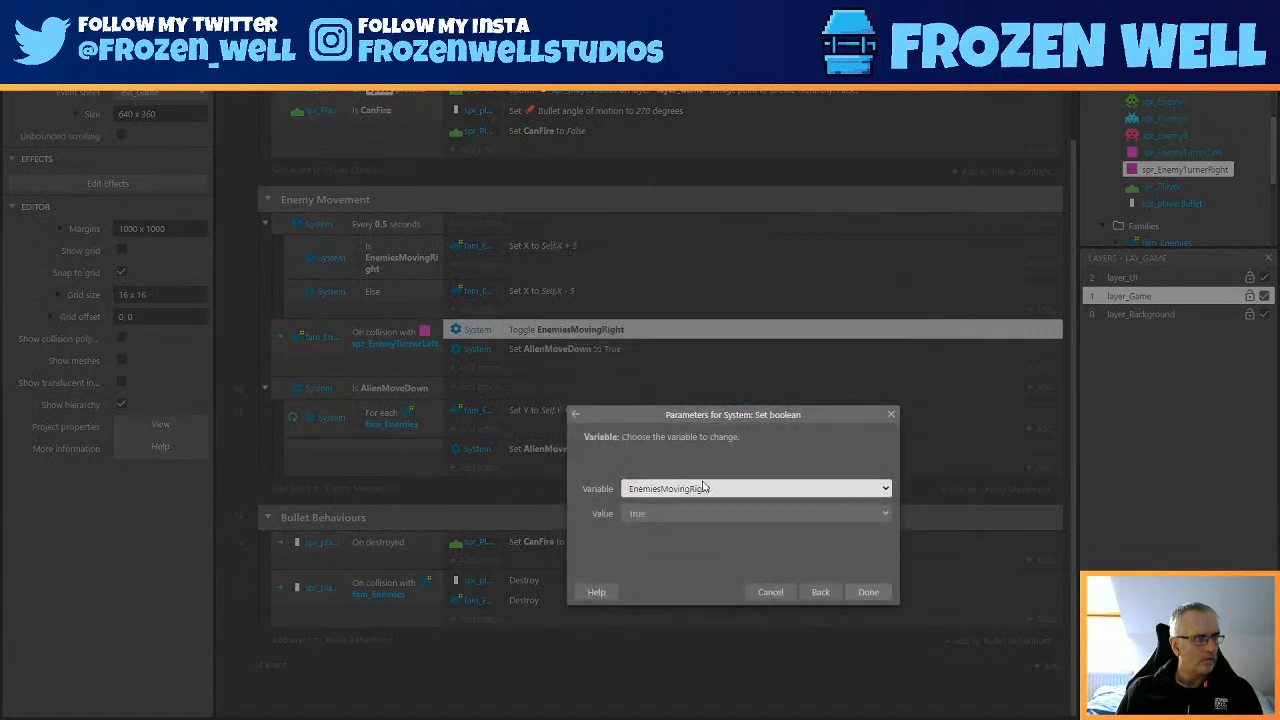
click(686, 511)
click(655, 540)
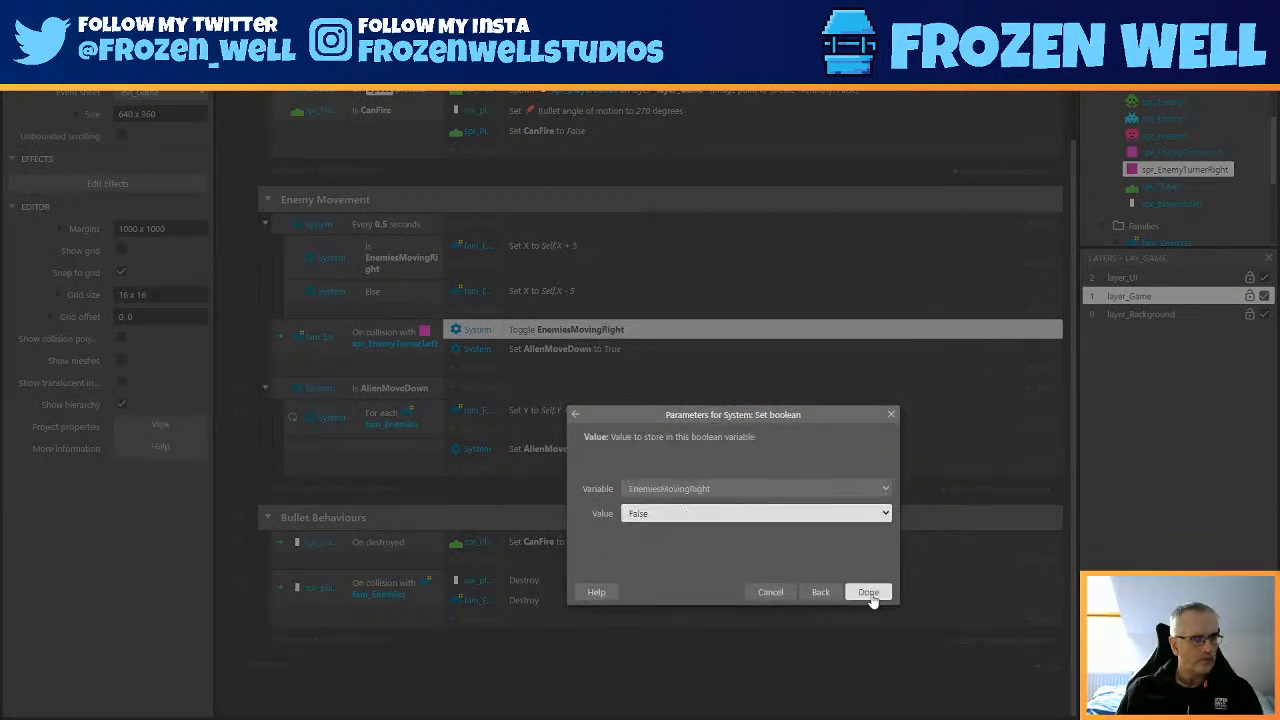
click(866, 592)
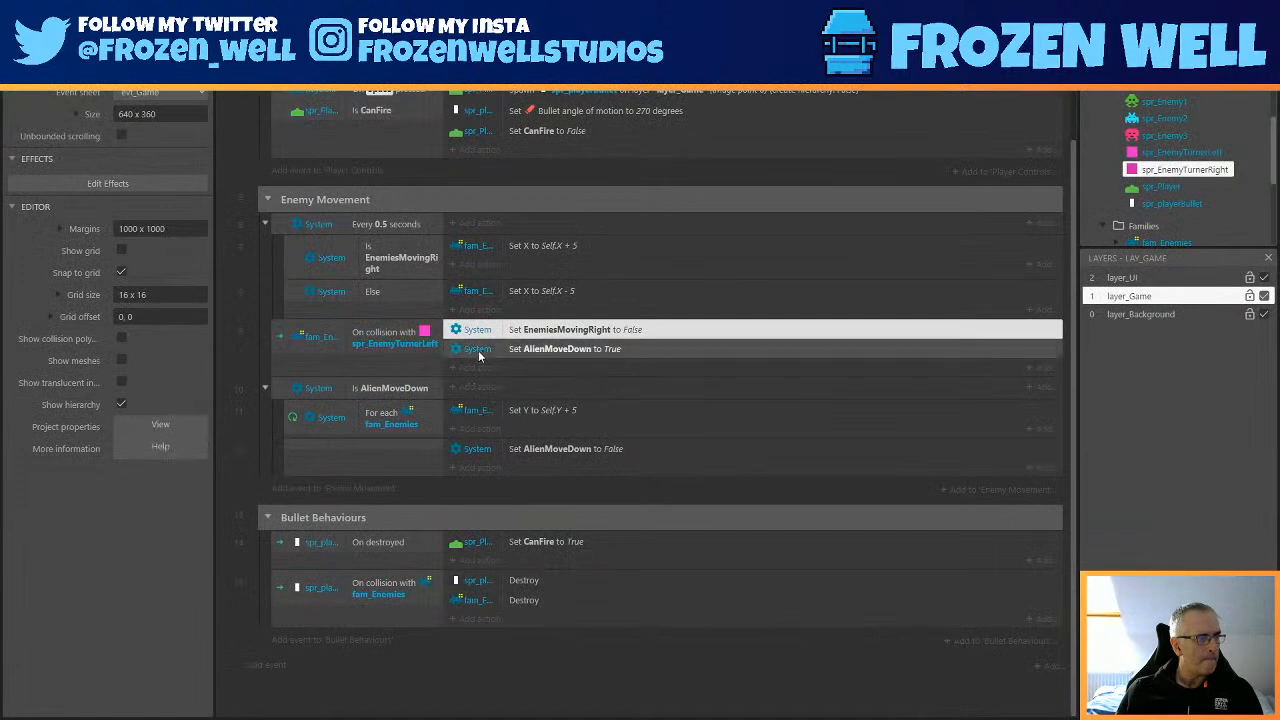
Duplicate the spr_EnemyTurnerLeft collision event and replace the turner object in the copy's condition with spr_EnemyTurnerRight.
click(280, 348)
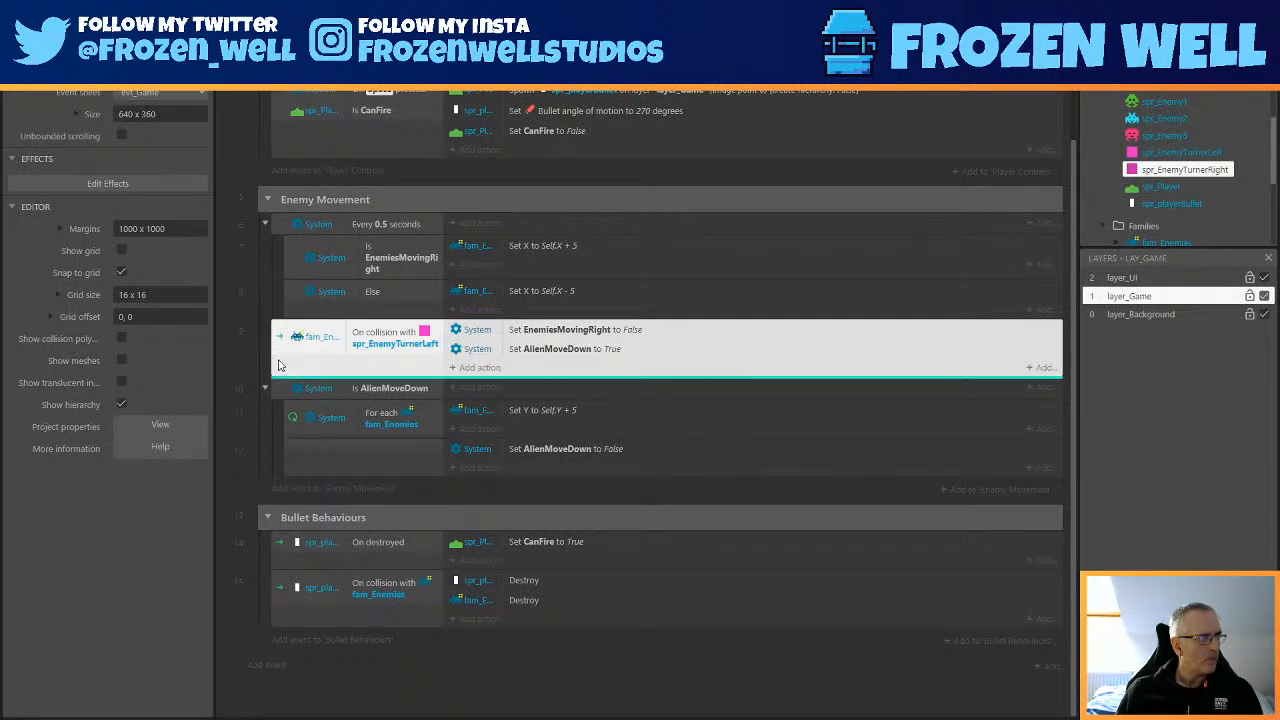
key(ctrl+c)
key(ctrl+v)
right_click(404, 395)
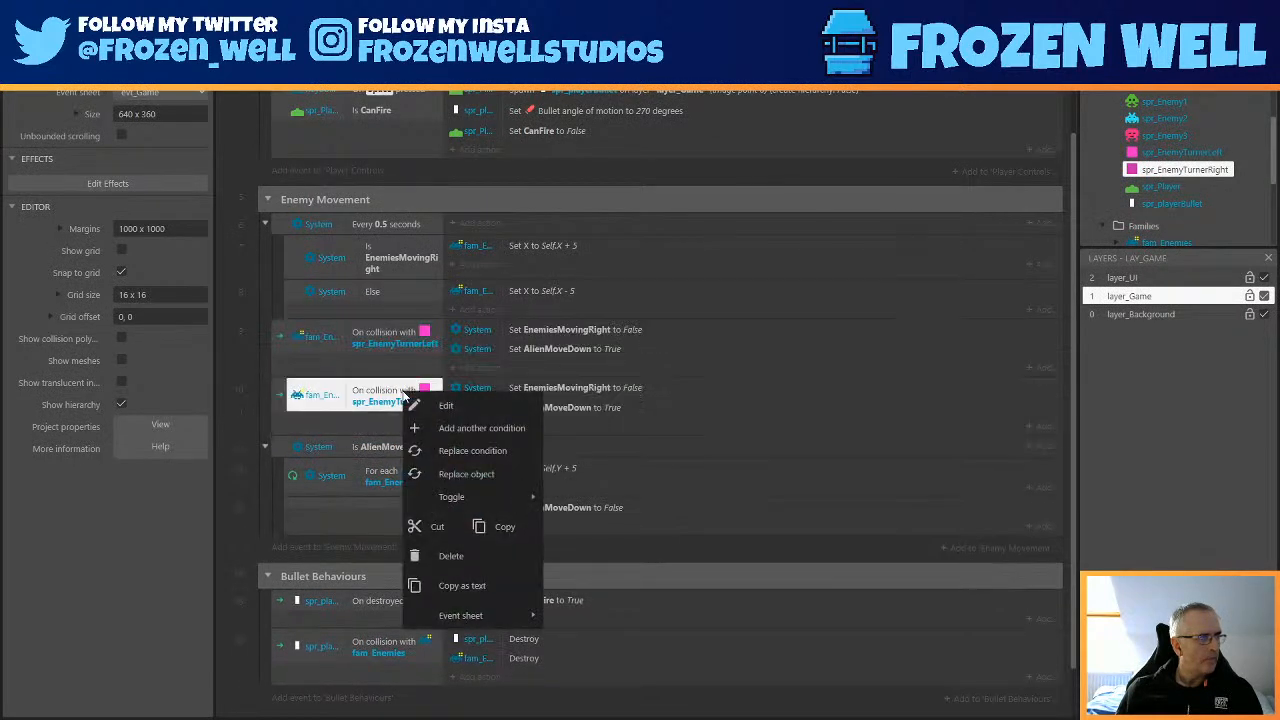
click(462, 473)
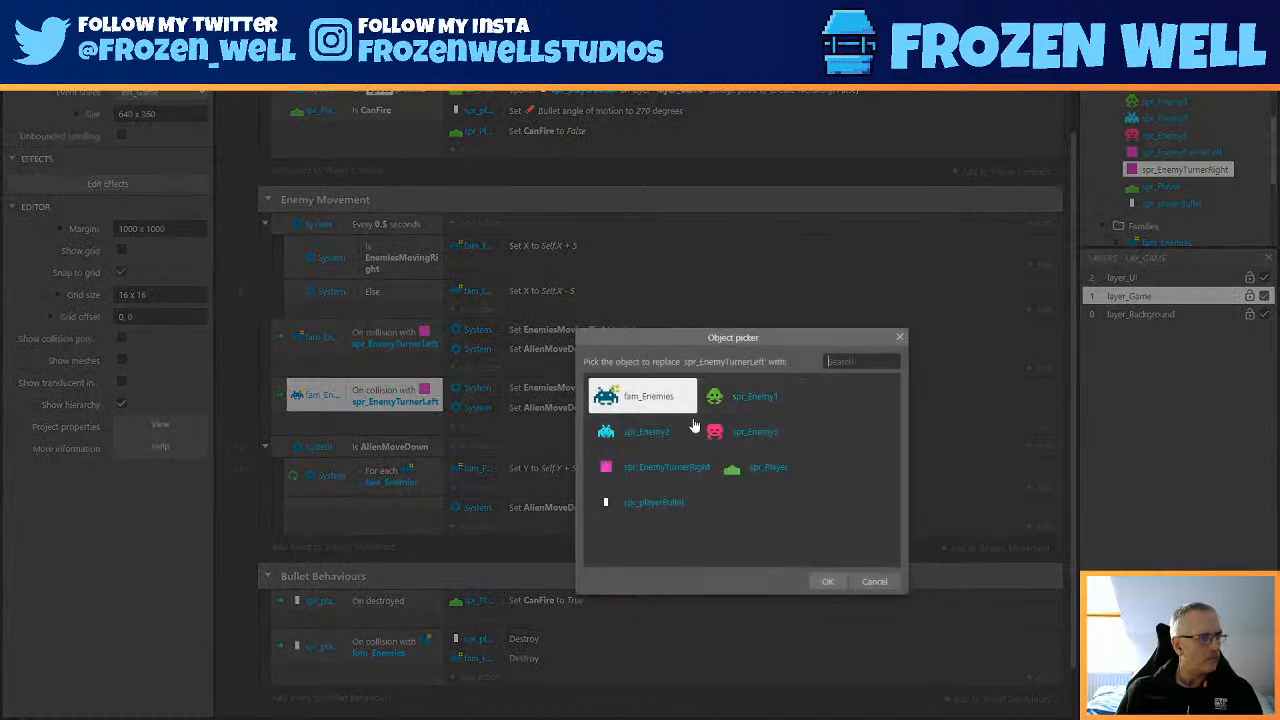
double_click(666, 467)
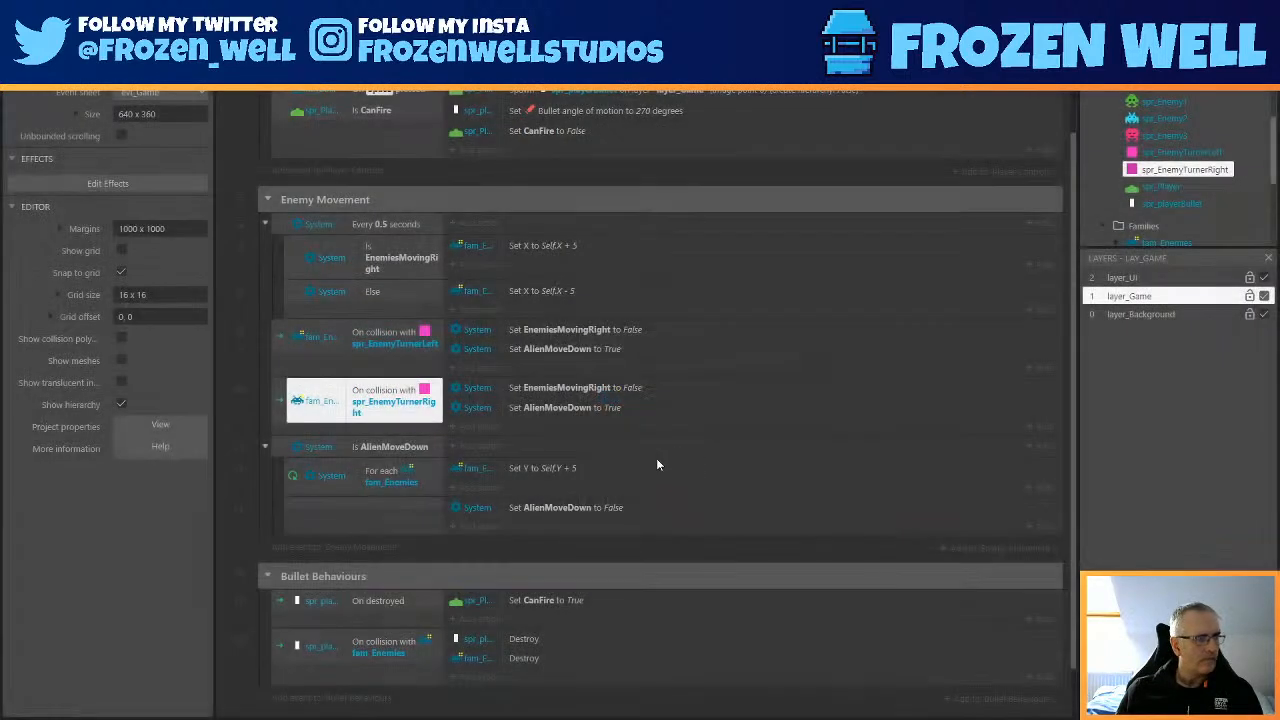
double_click(578, 392)
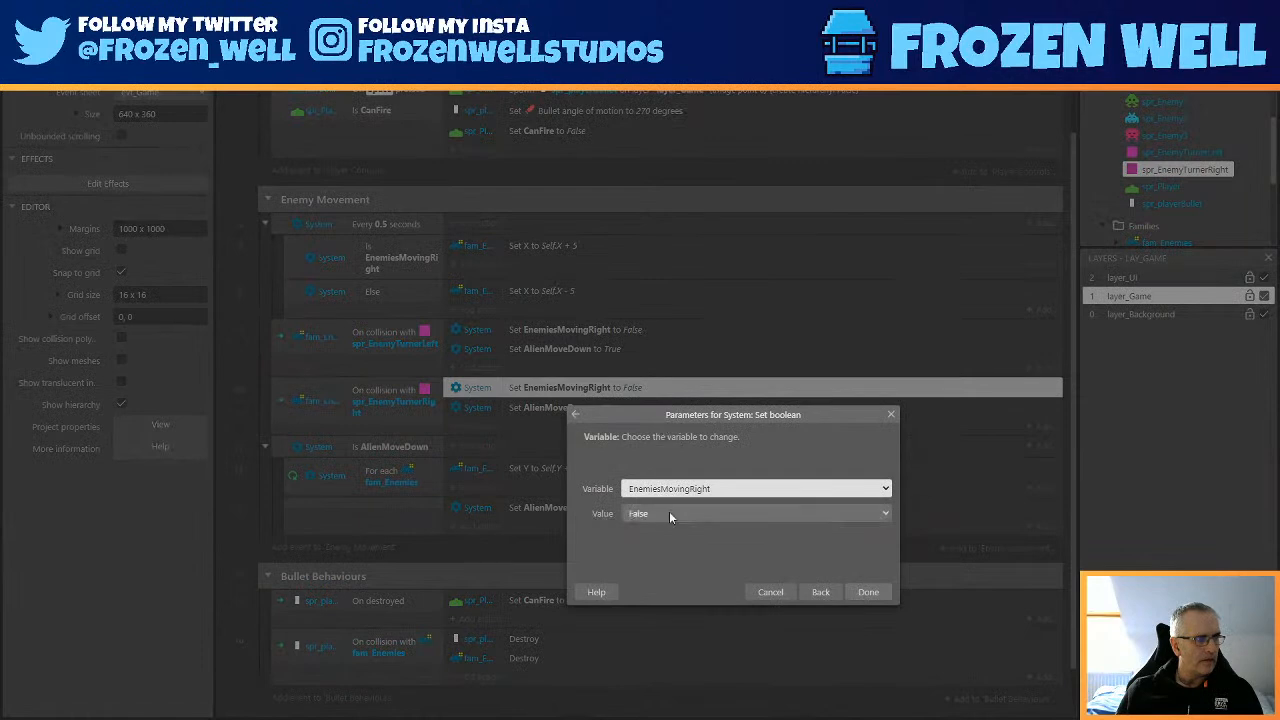
click(669, 513)
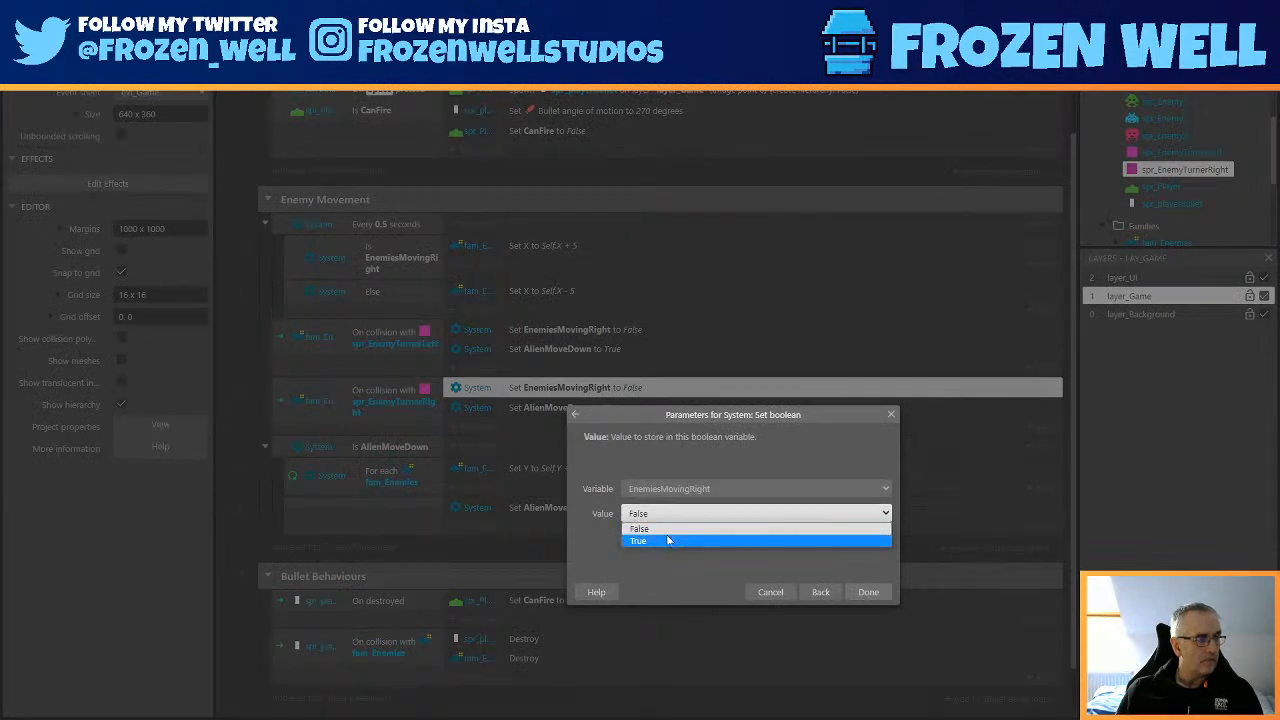
click(668, 529)
click(866, 592)
Set EnemiesMovingRight to True in the spr_EnemyTurnerLeft collision event and save the project.
double_click(556, 333)
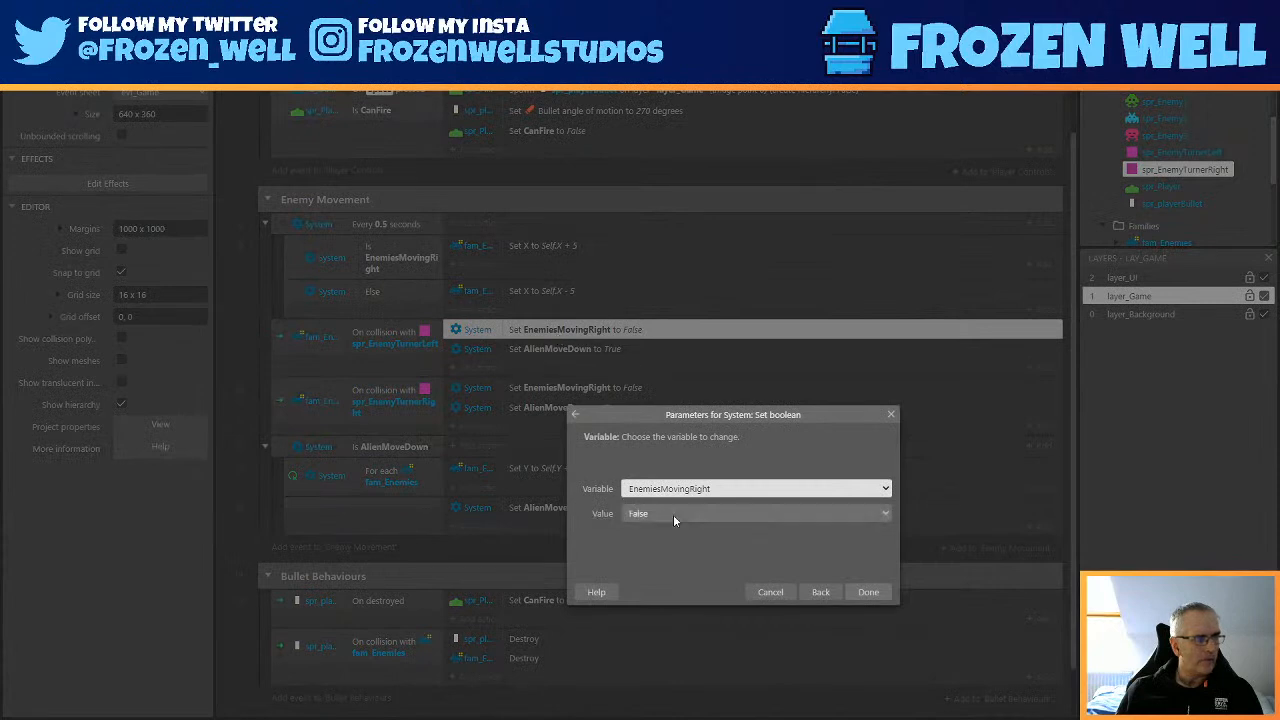
click(675, 514)
click(657, 538)
click(866, 592)
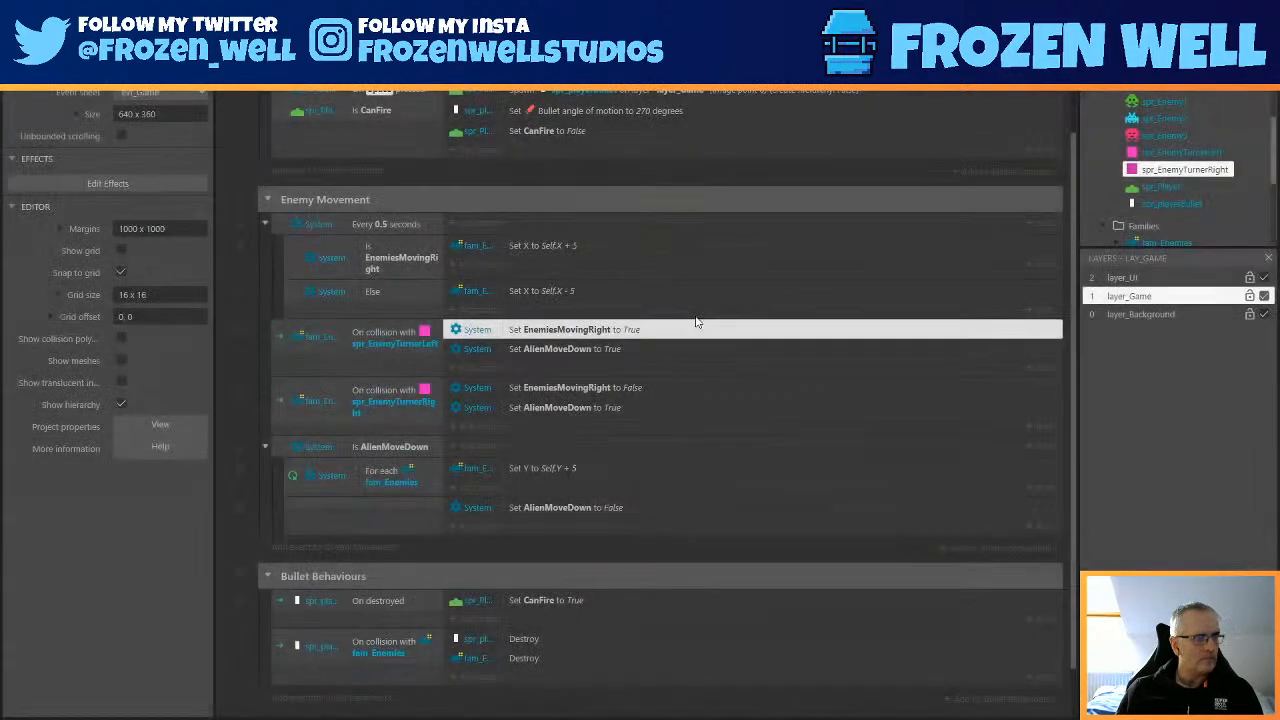
key(ctrl+s)
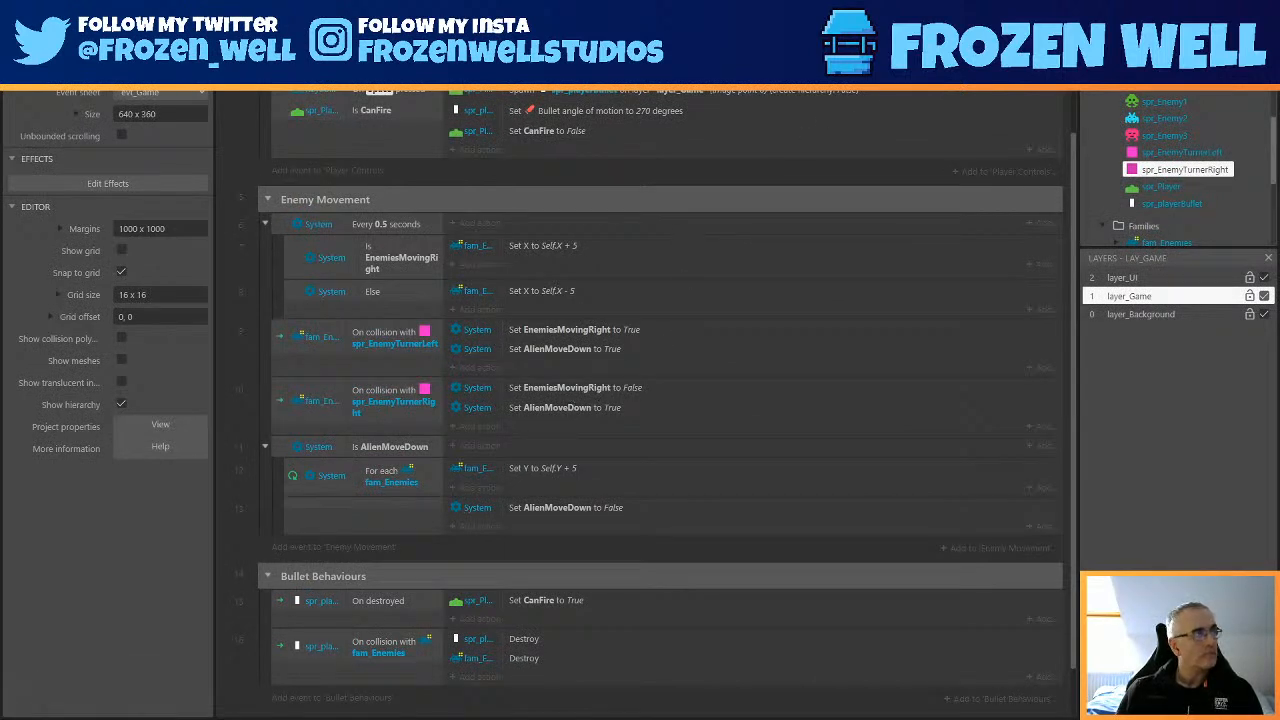
Preview the game, moving and firing the player ship to check enemy turning and bullet hits, and close the preview.
key(F5)
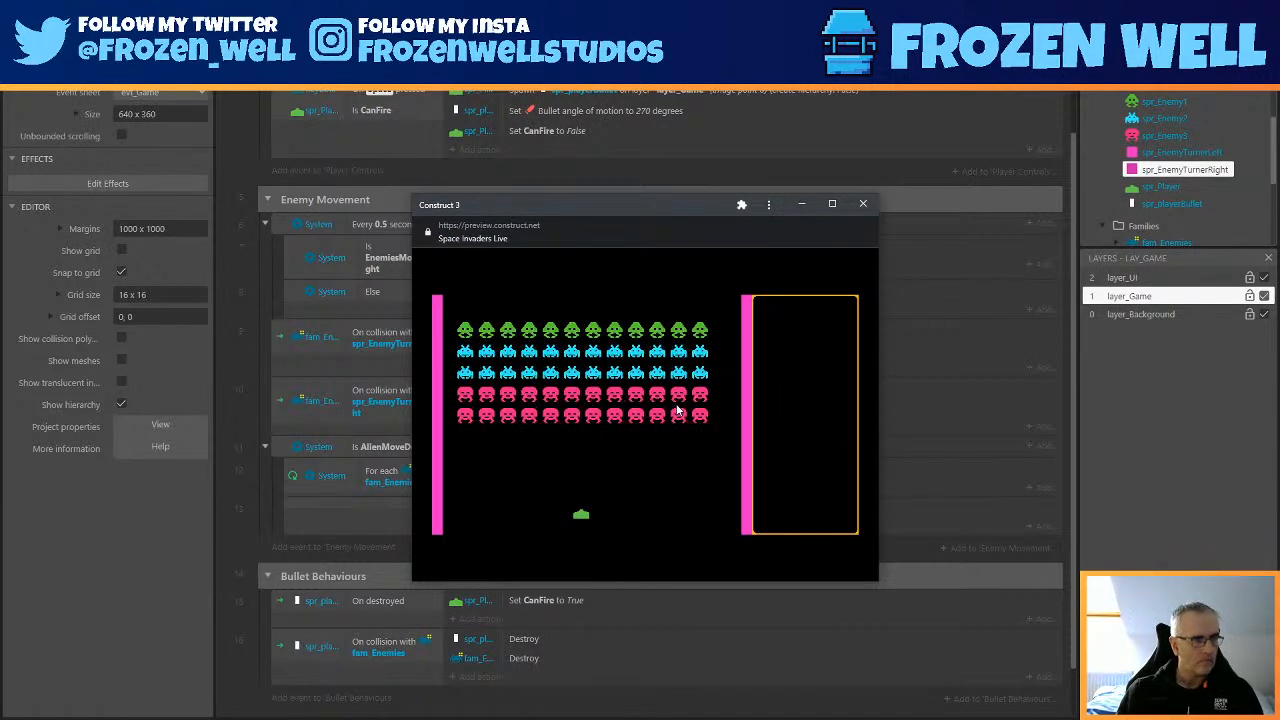
key(Right)
key(space)
key(Left)
key(space)
key(Right)
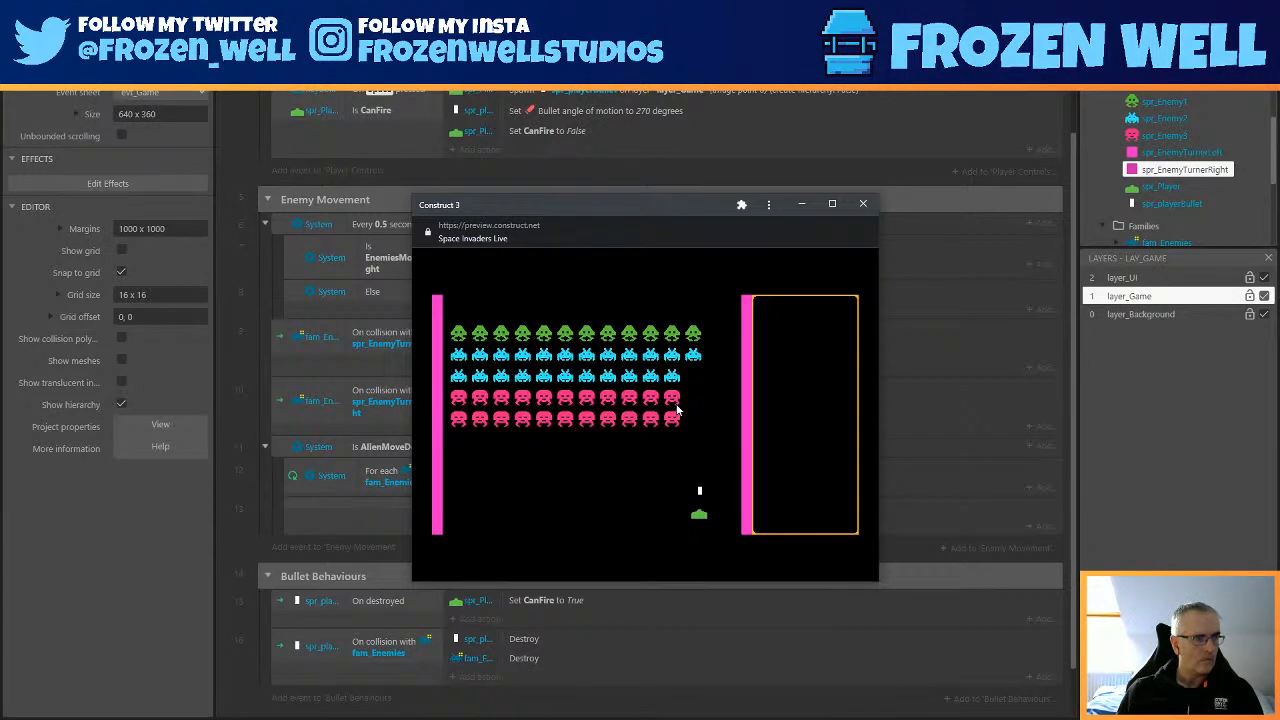
key(Right)
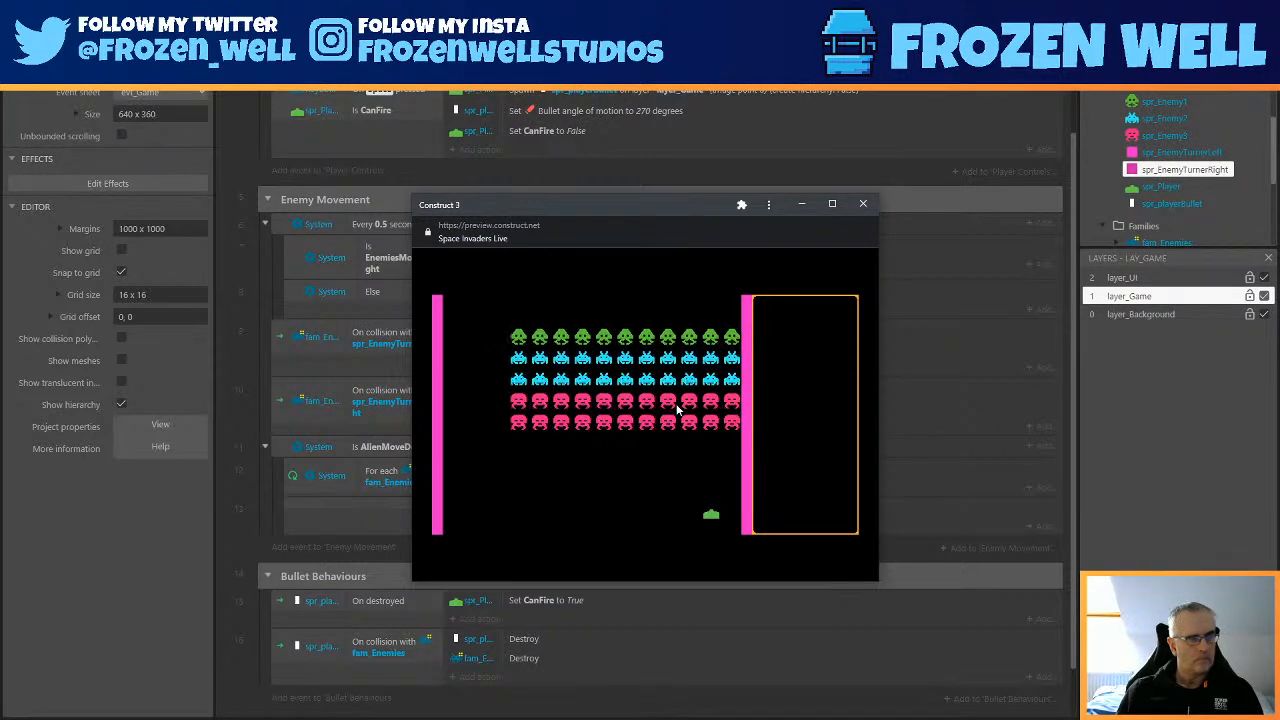
key(Left)
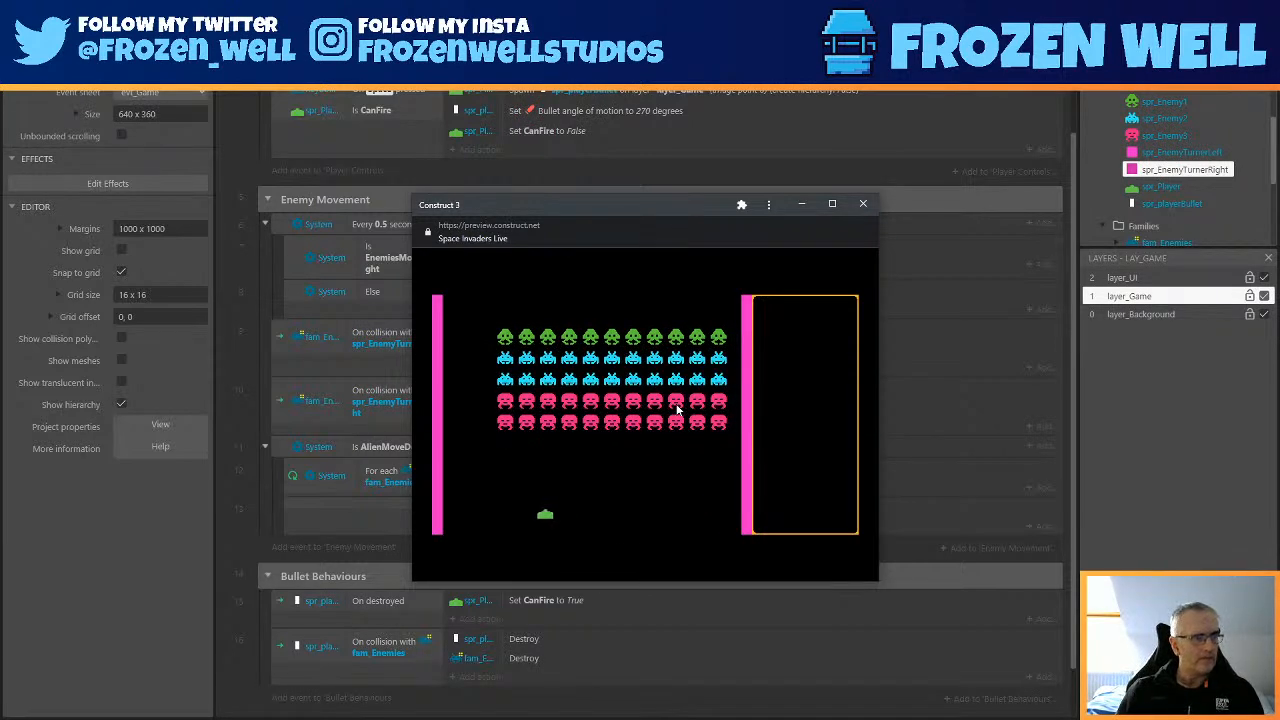
click(863, 203)
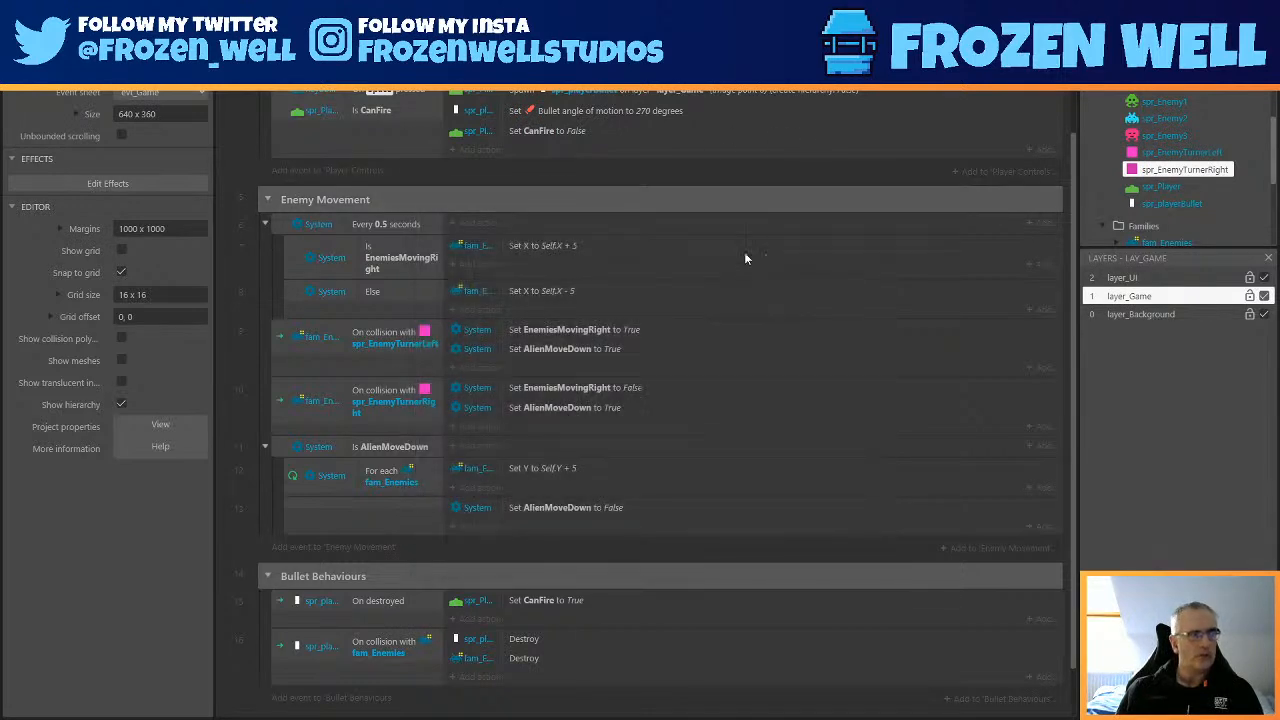
Save the project and look over the player control and enemy movement events.
click(747, 248)
key(ctrl+s)
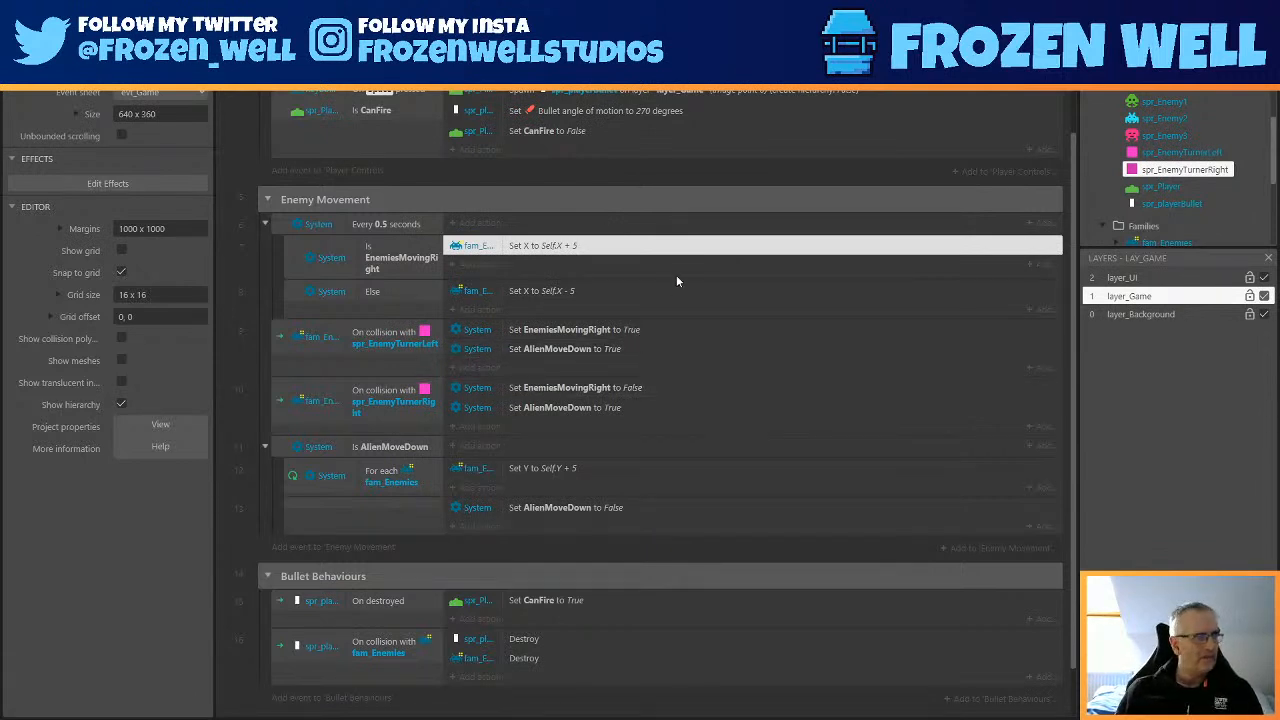
scroll(700, 273, up, 2)
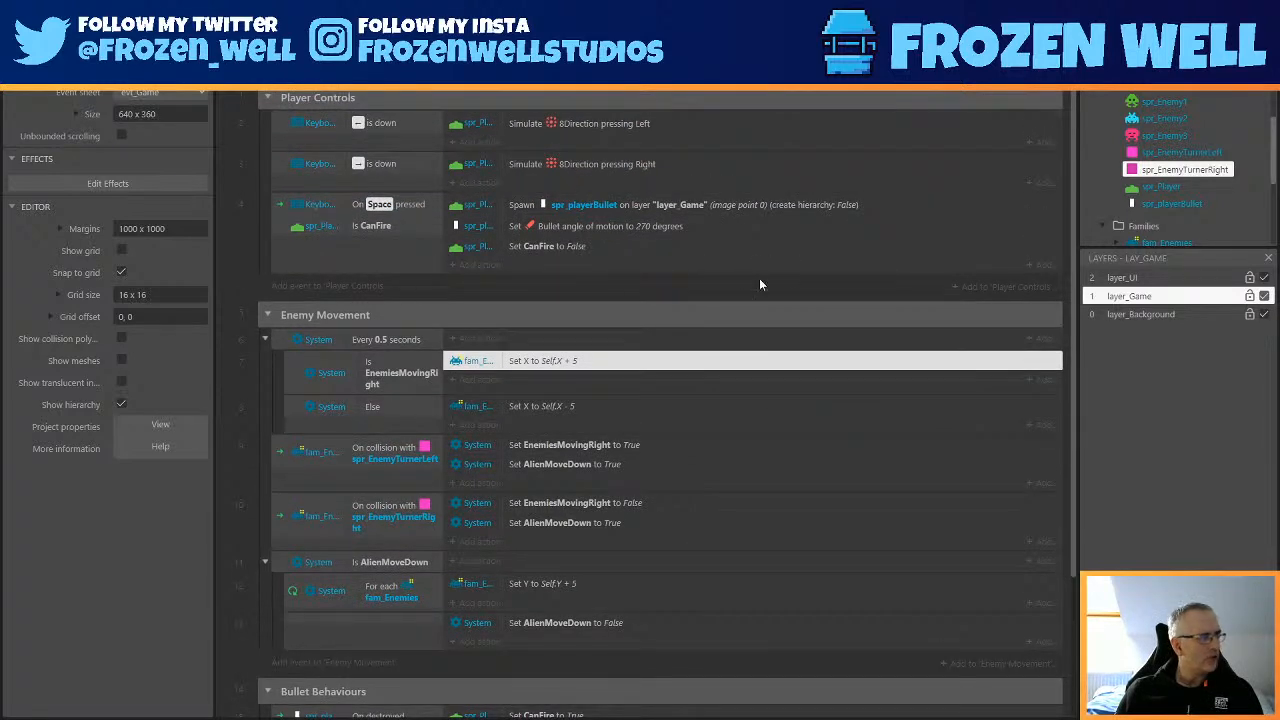
scroll(640, 276, down, 3)
key(ctrl+s)
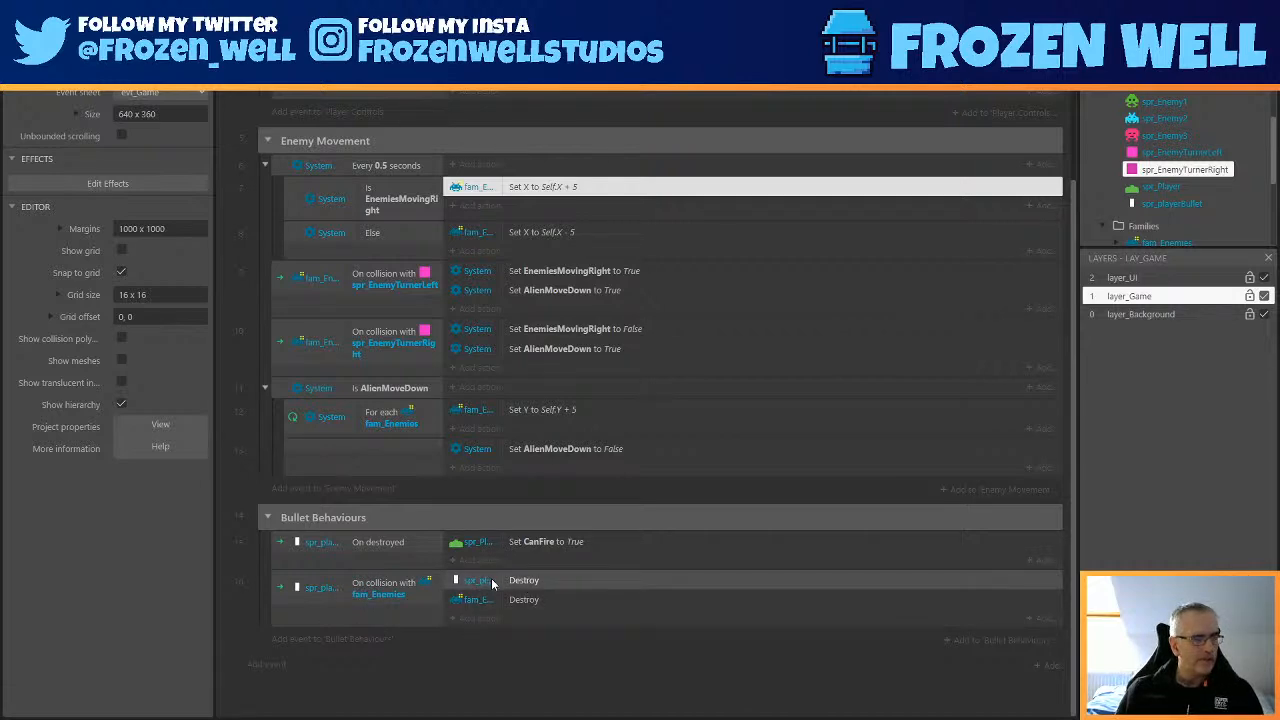
Add a local number variable named Score with initial value 0 to the Bullet Behaviours group.
scroll(519, 296, up, 3)
scroll(560, 480, down, 3)
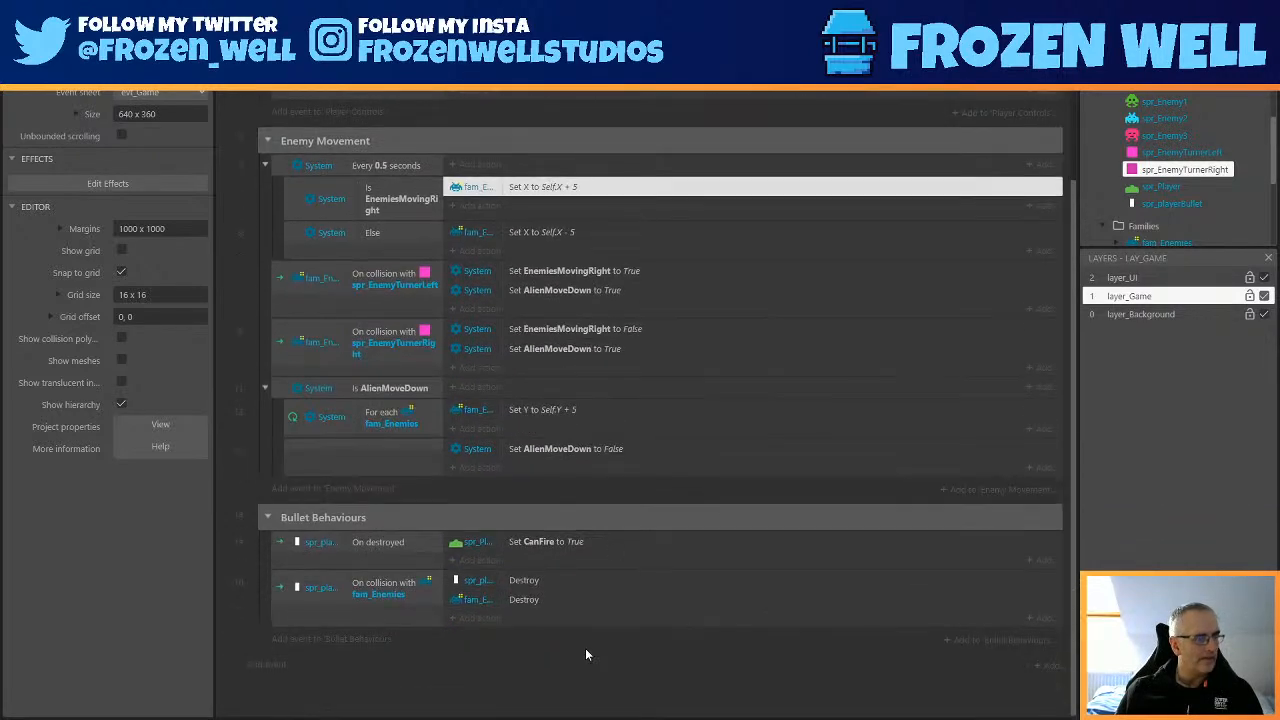
right_click(581, 652)
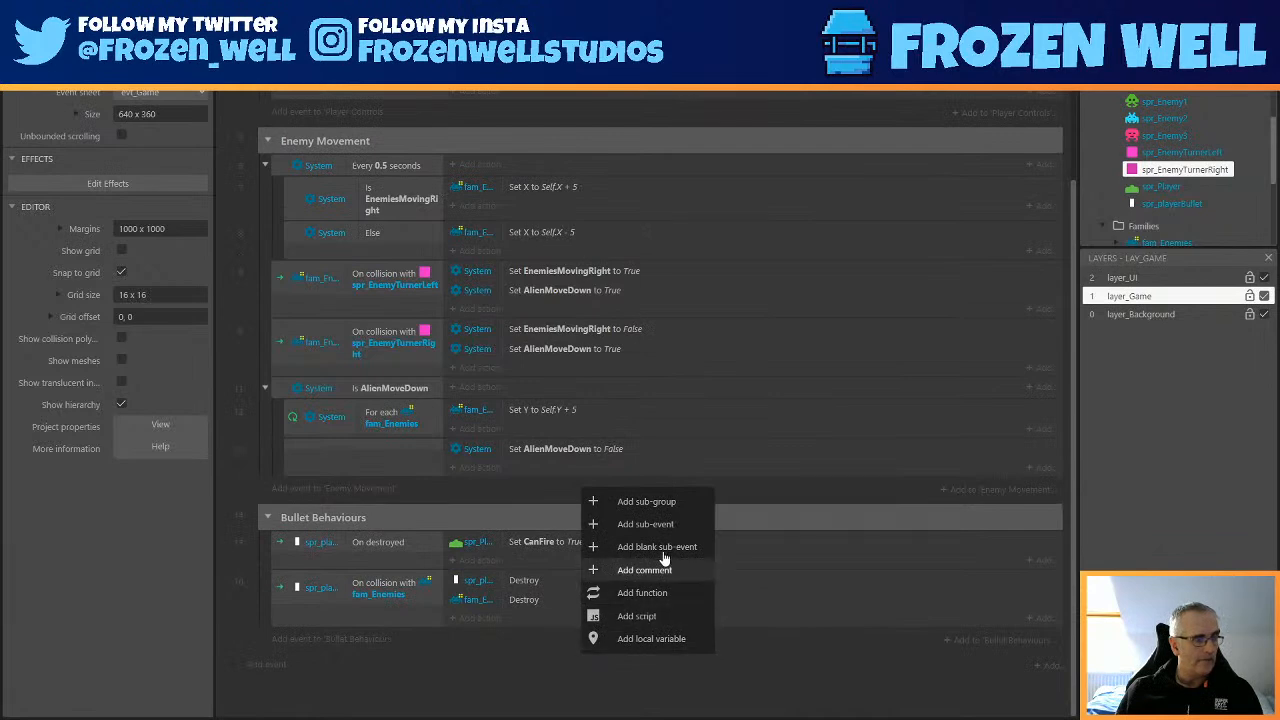
click(660, 638)
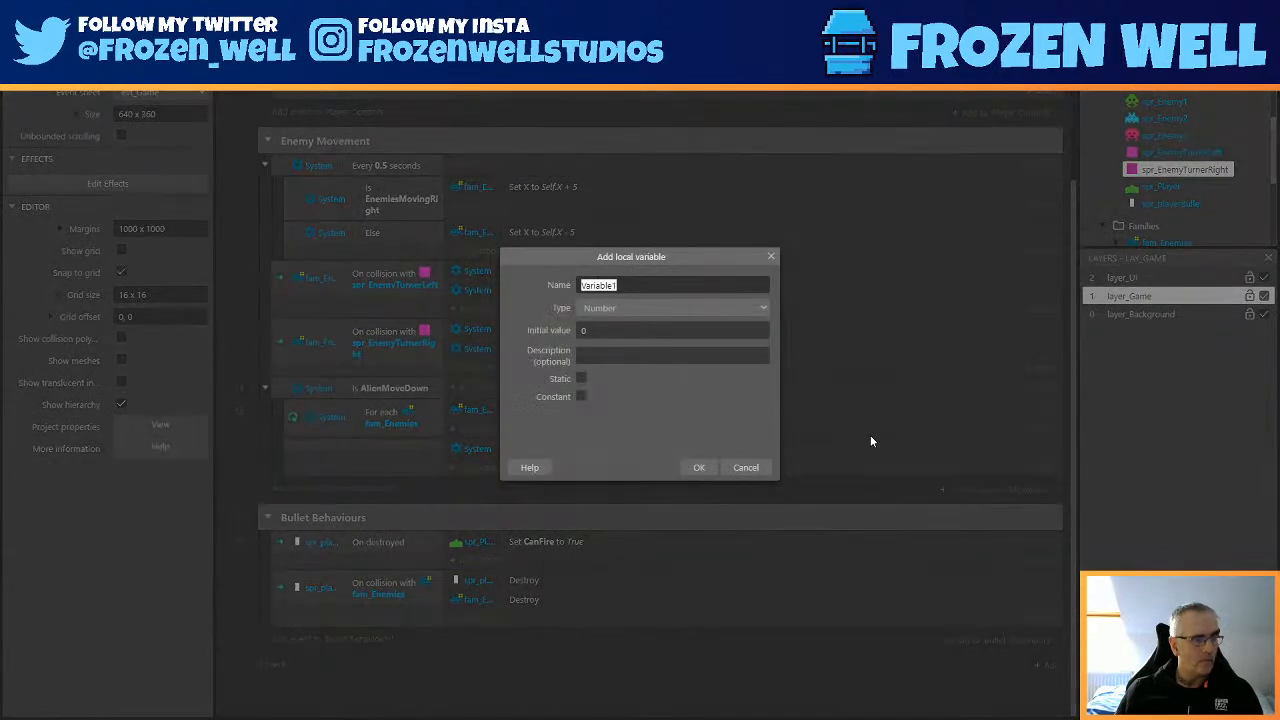
text(Score)
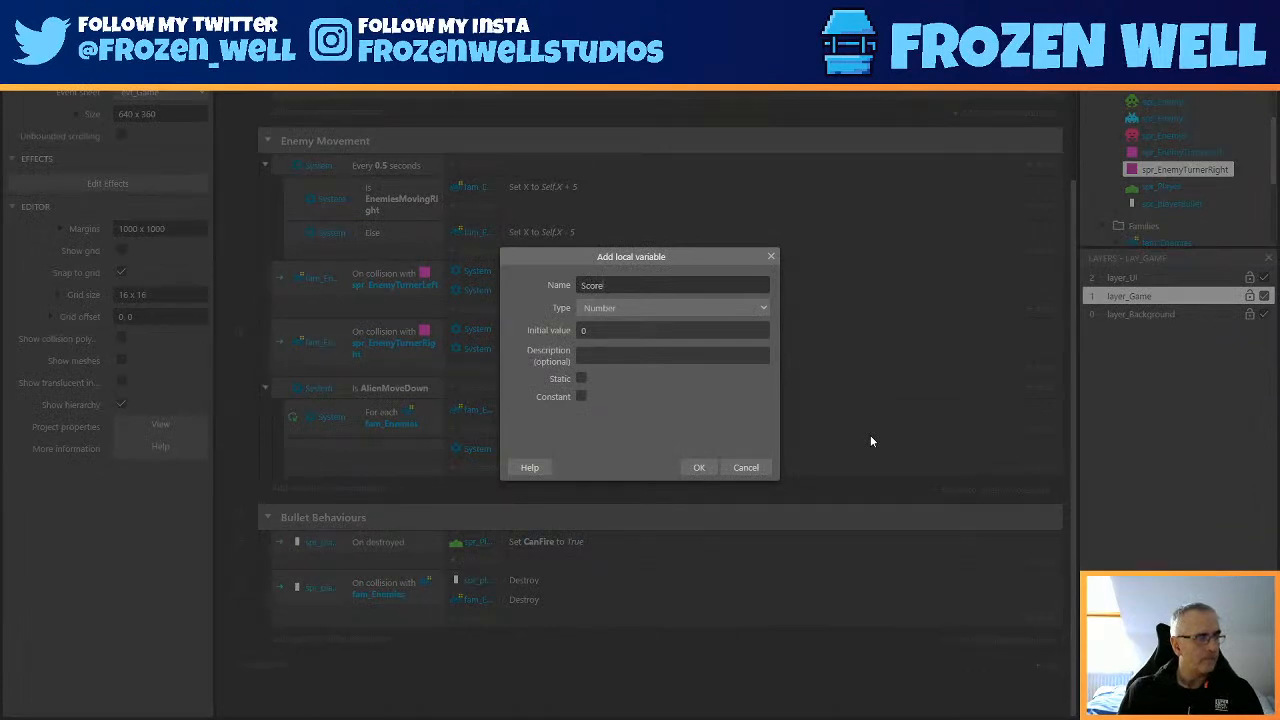
key(Return)
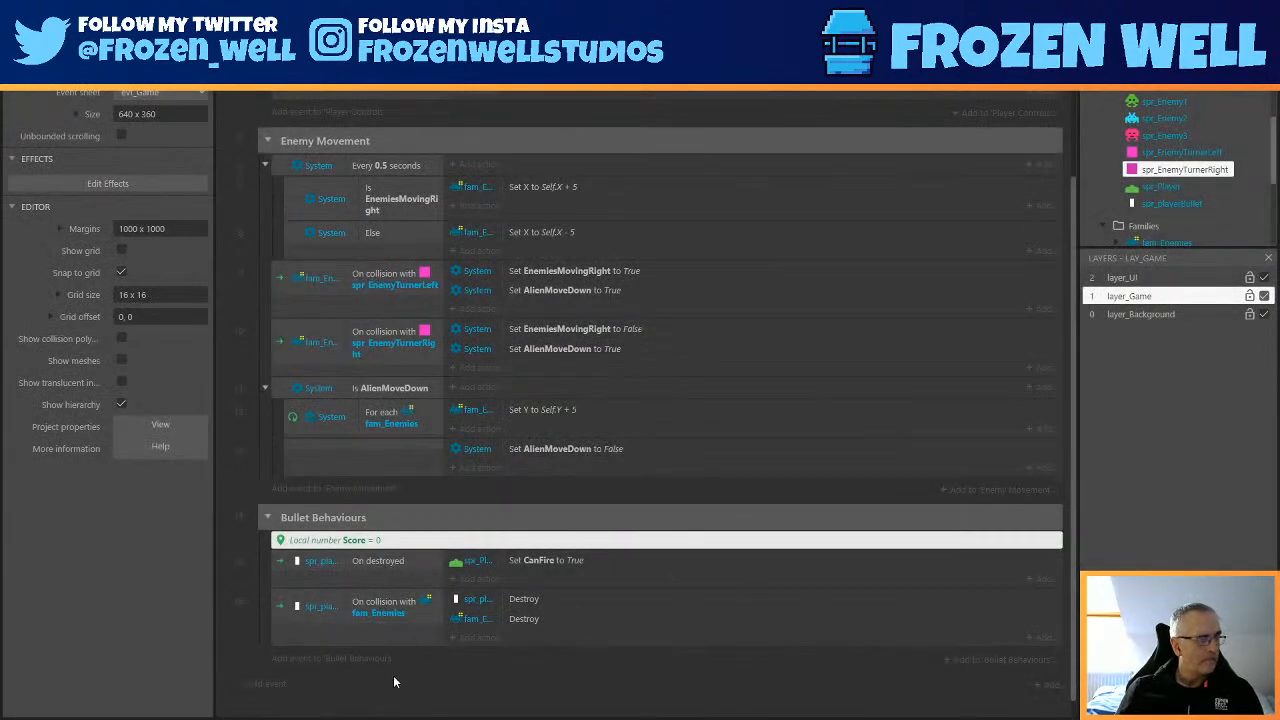
Add an event group named Start Of Level Initialisation and move it above the Player Controls group.
right_click(455, 667)
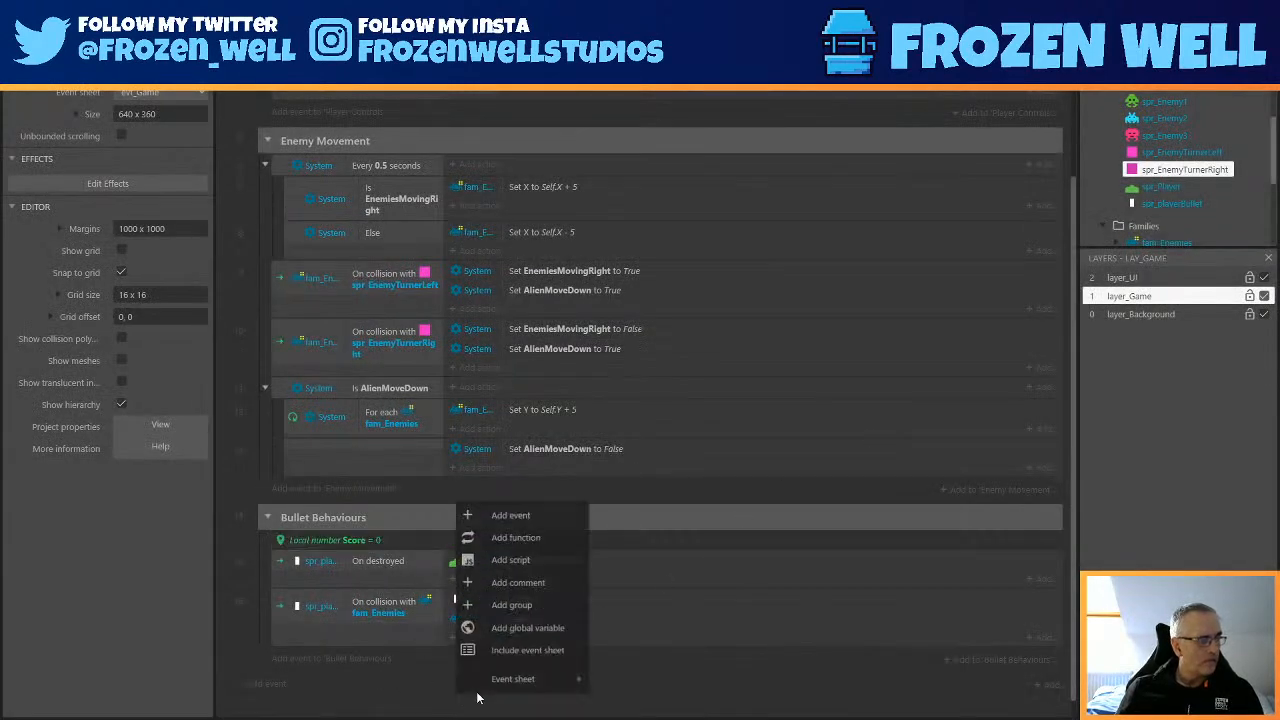
click(548, 605)
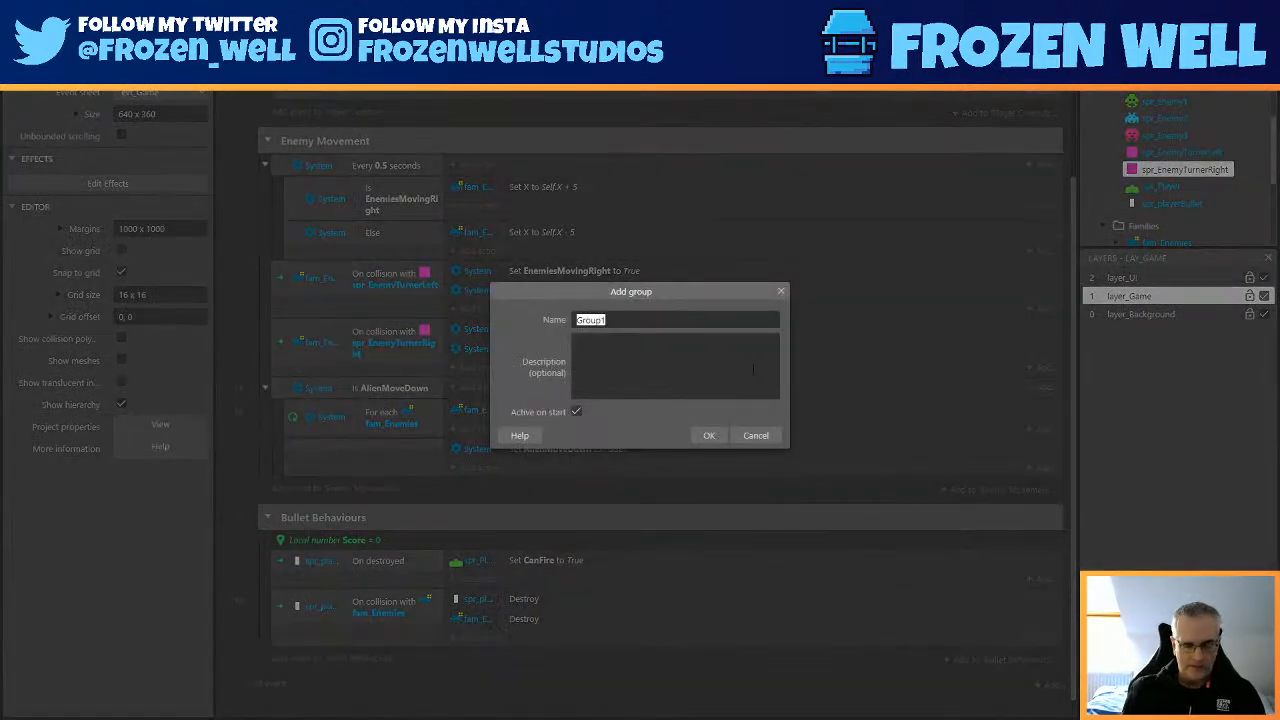
text(Start Of Level Initialisation)
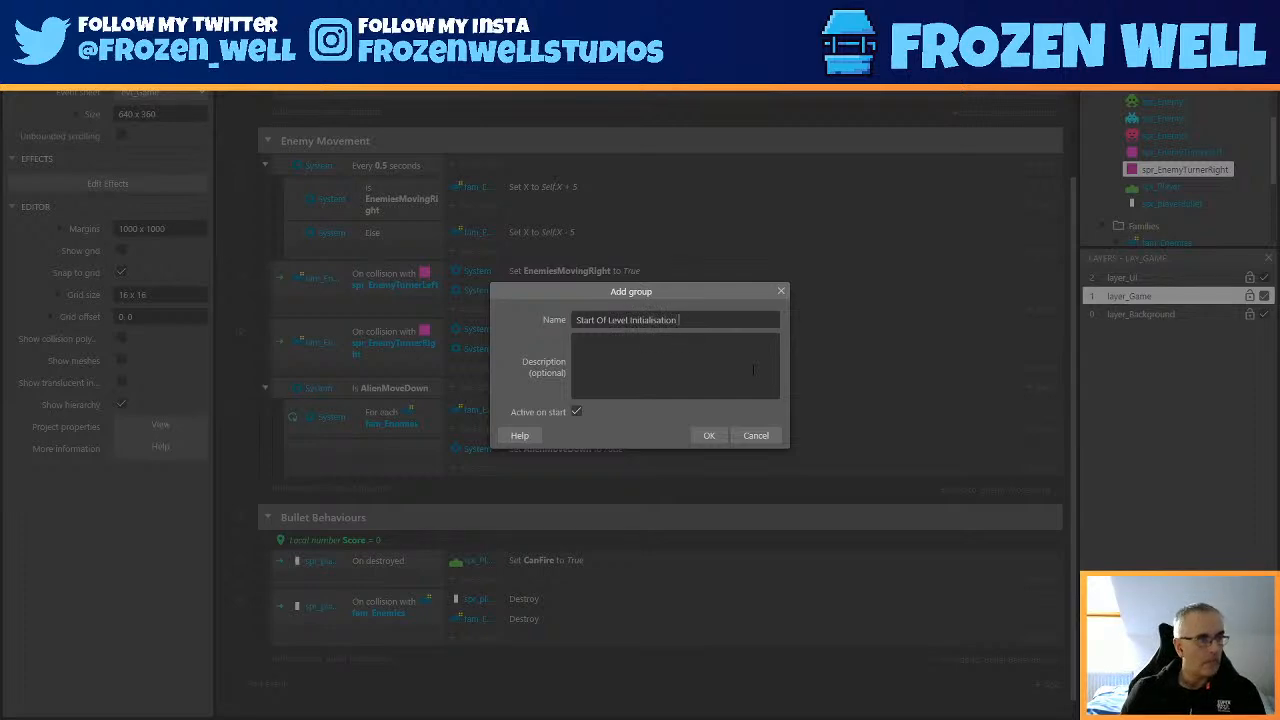
click(708, 436)
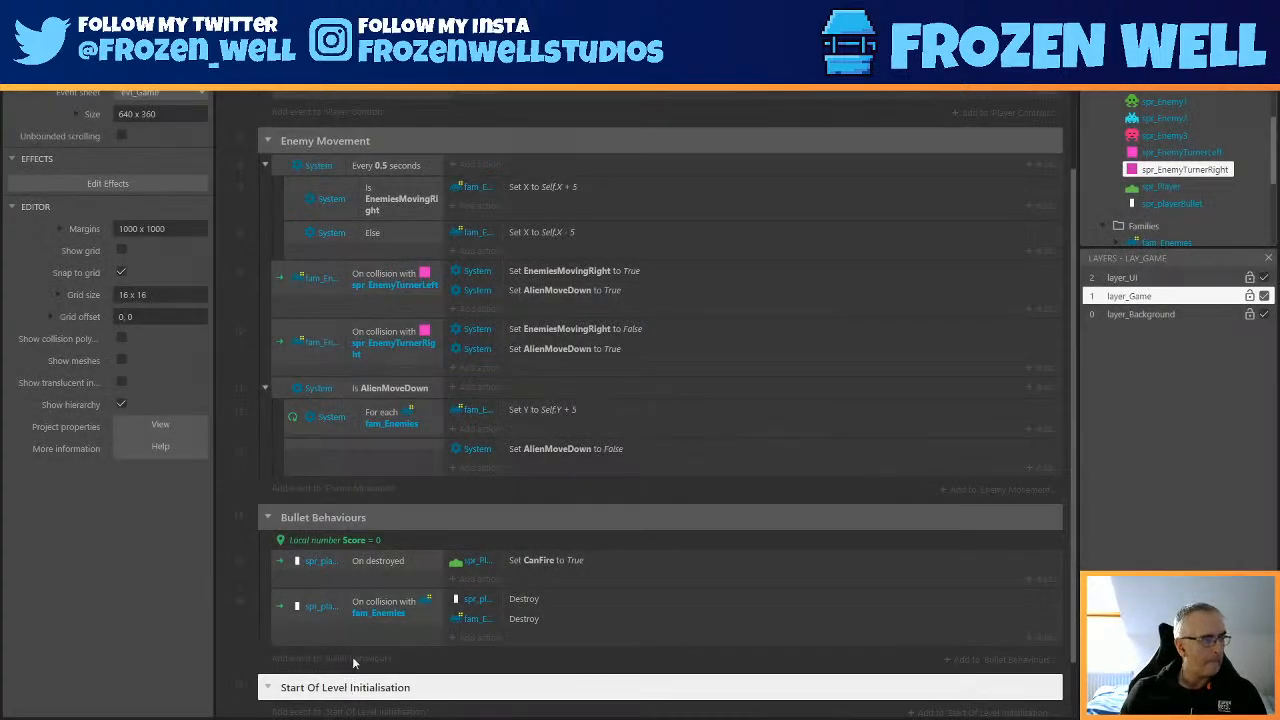
scroll(347, 691, up, 3)
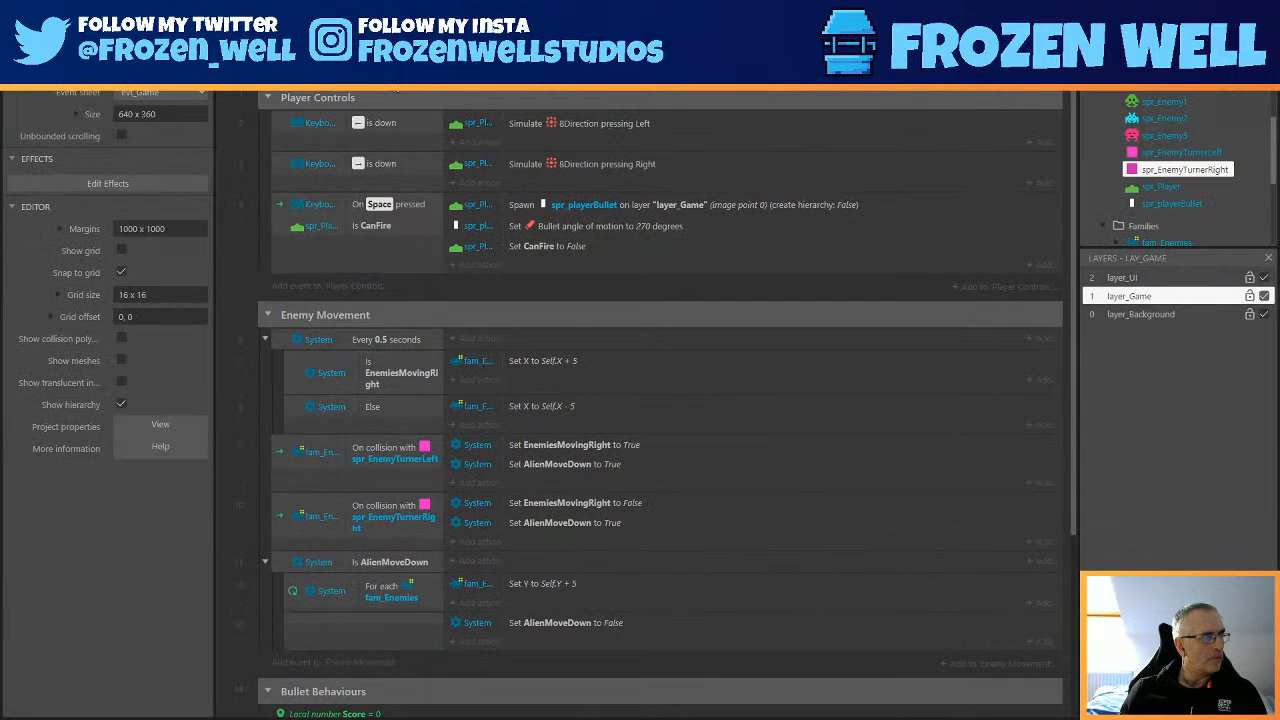
scroll(400, 100, up, 1)
Add a System On start of layout event to the Start Of Level Initialisation group.
click(346, 122)
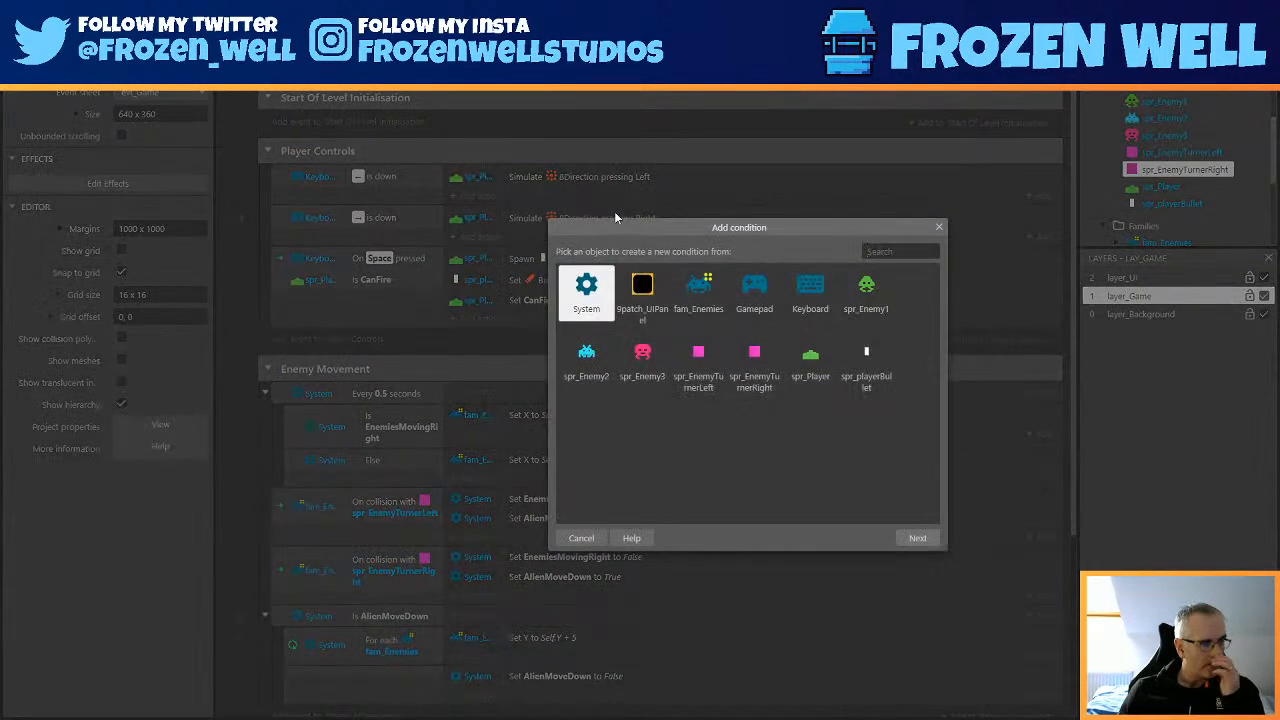
key(Return)
text(on s)
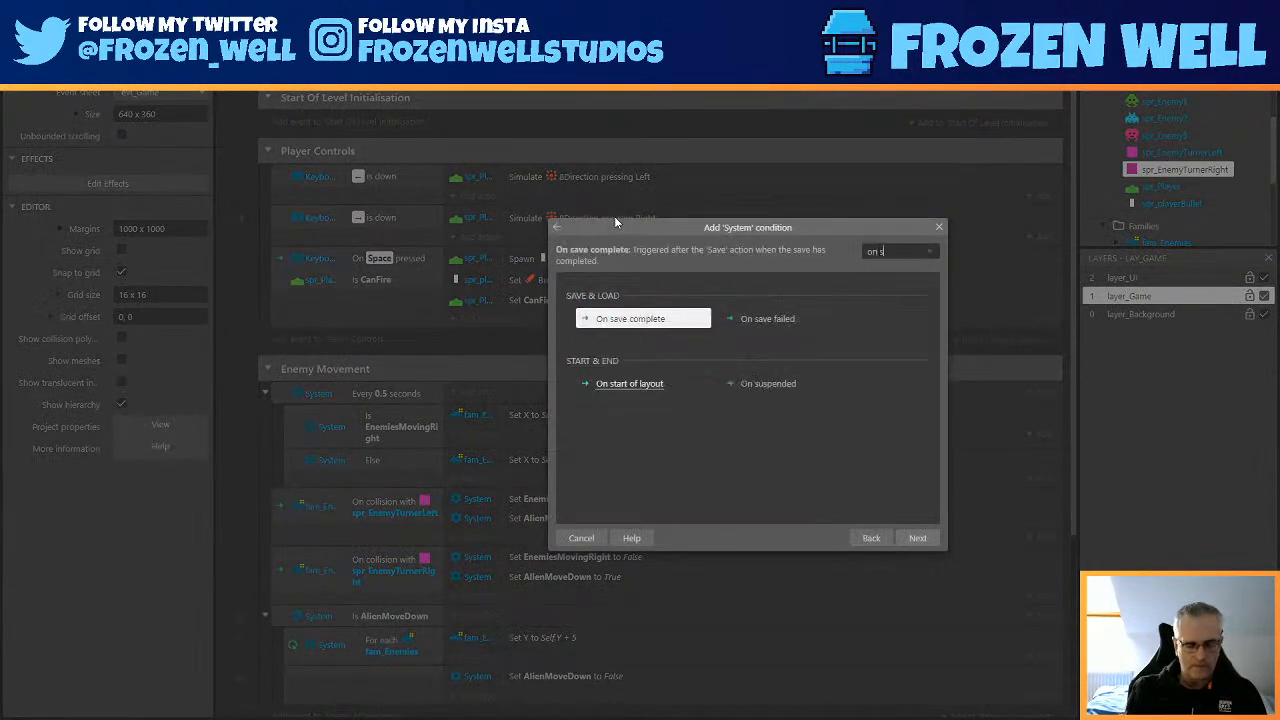
text(tart)
key(Return)
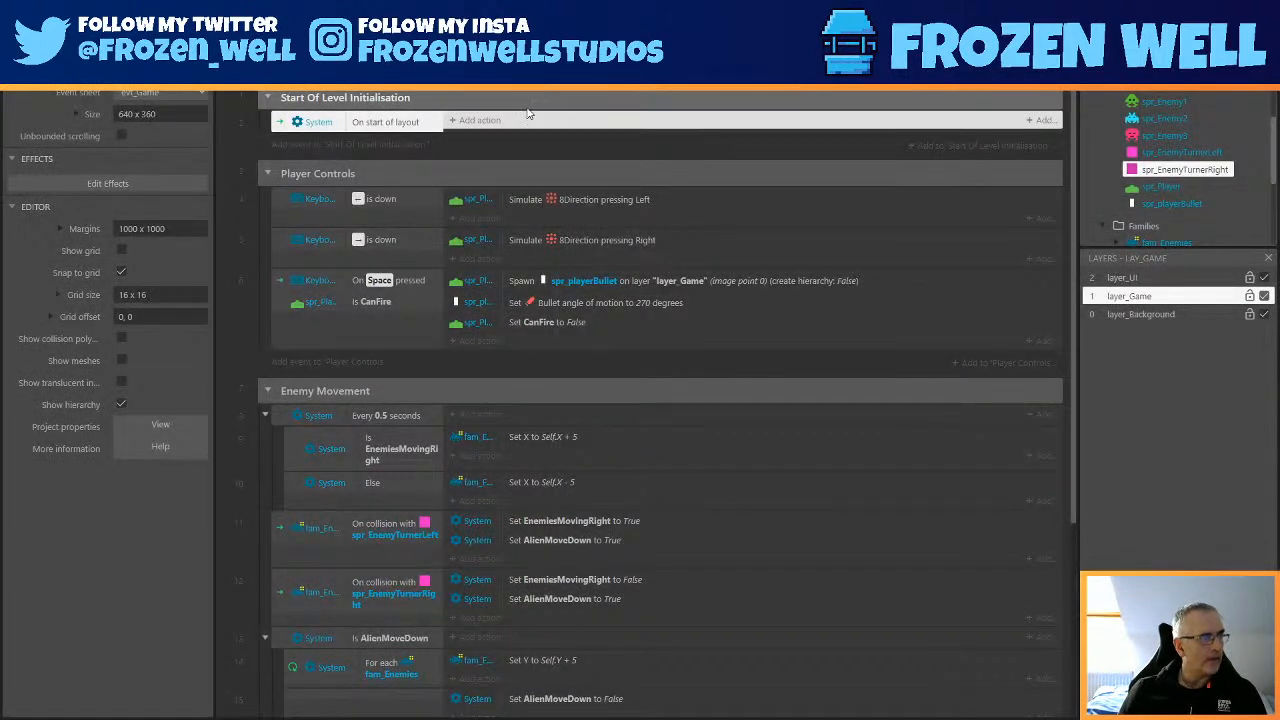
click(488, 118)
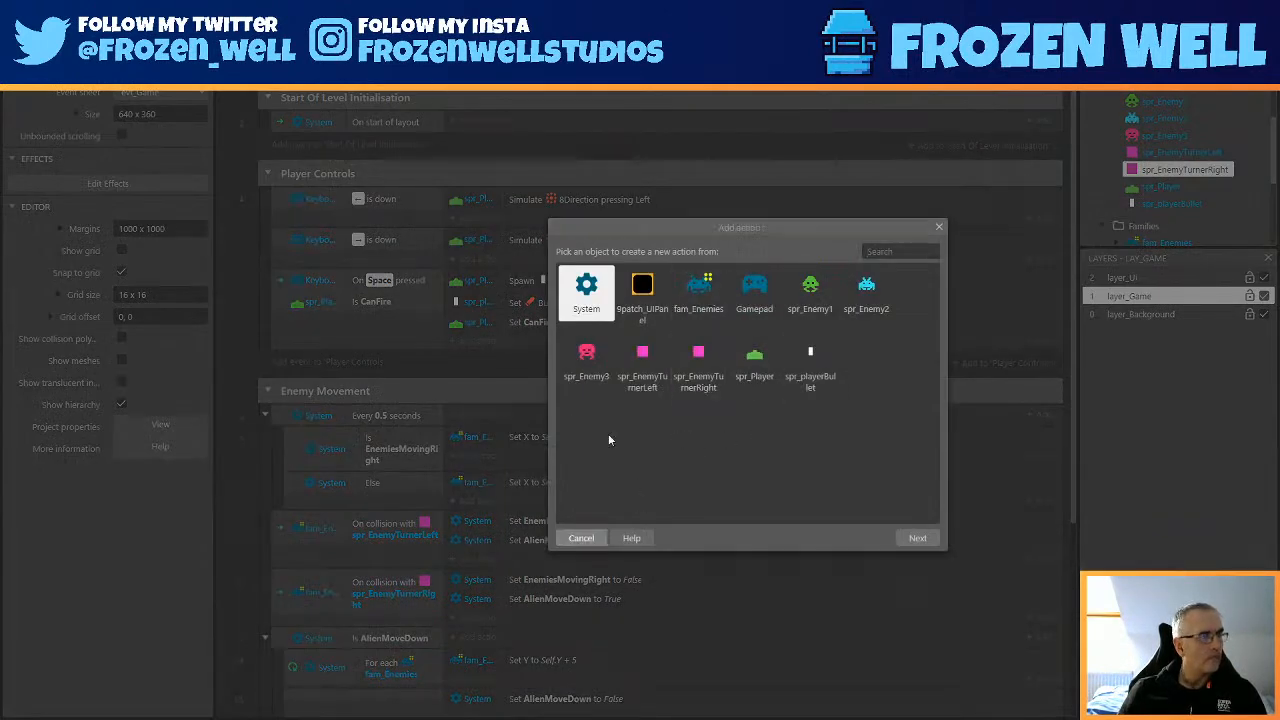
click(581, 538)
scroll(479, 508, down, 5)
scroll(486, 538, up, 3)
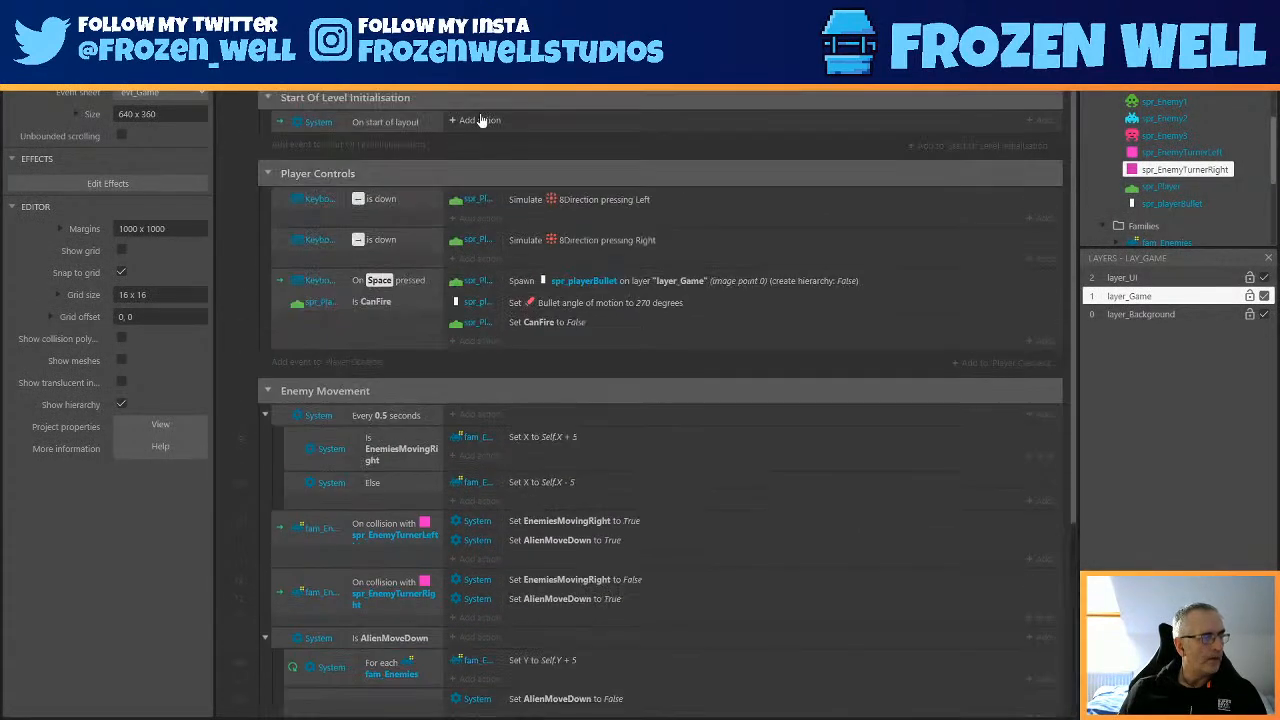
right_click(470, 120)
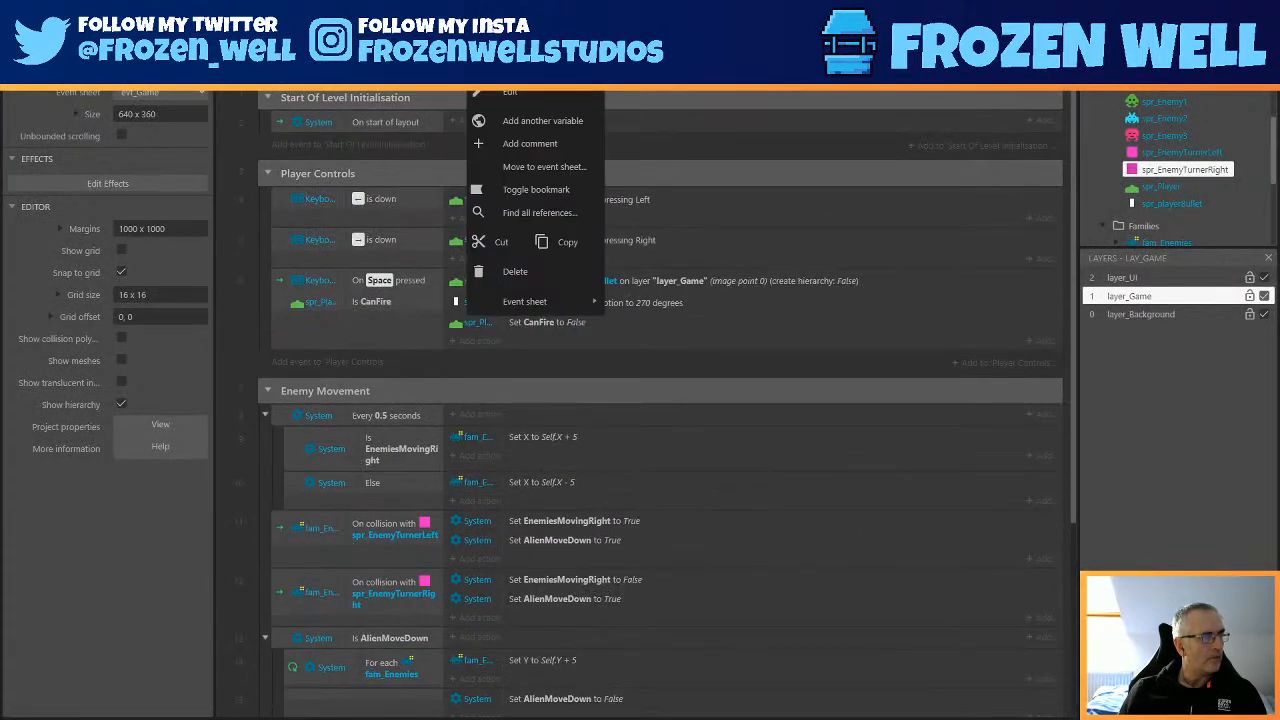
click(545, 121)
text(Score)
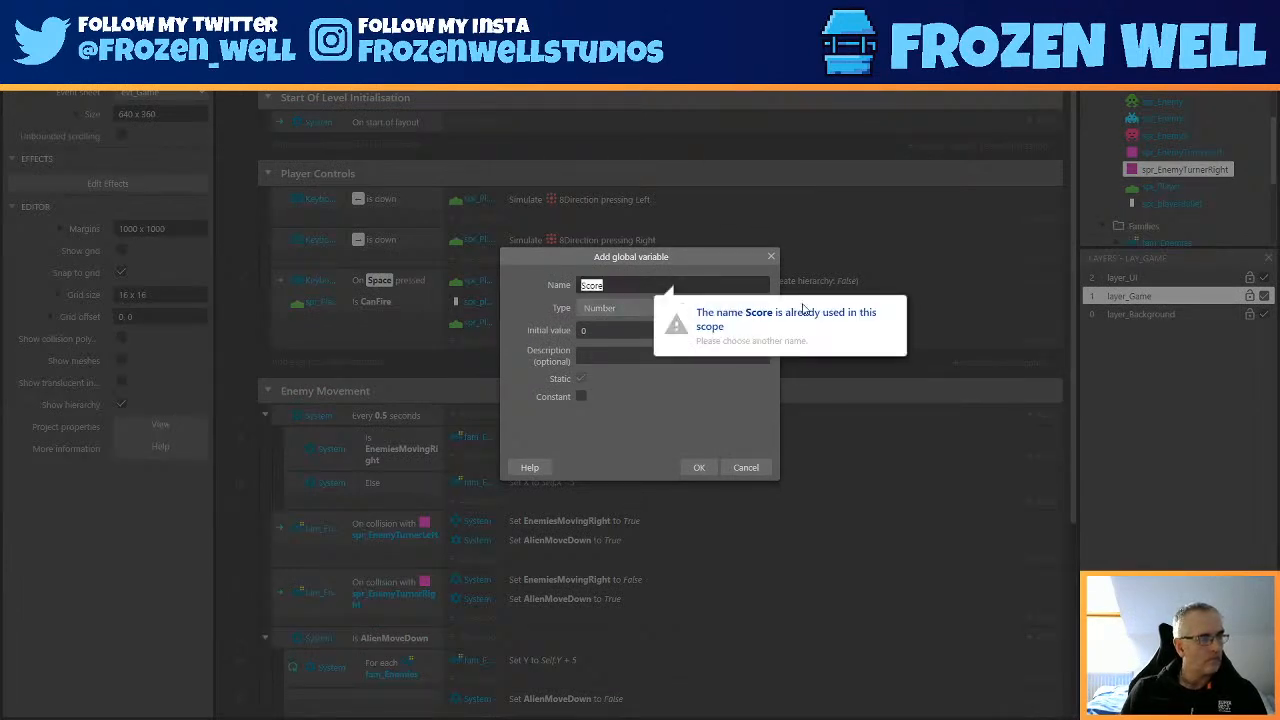
click(746, 467)
Delete the local number variable Score from the Bullet Behaviours group.
scroll(438, 405, down, 3)
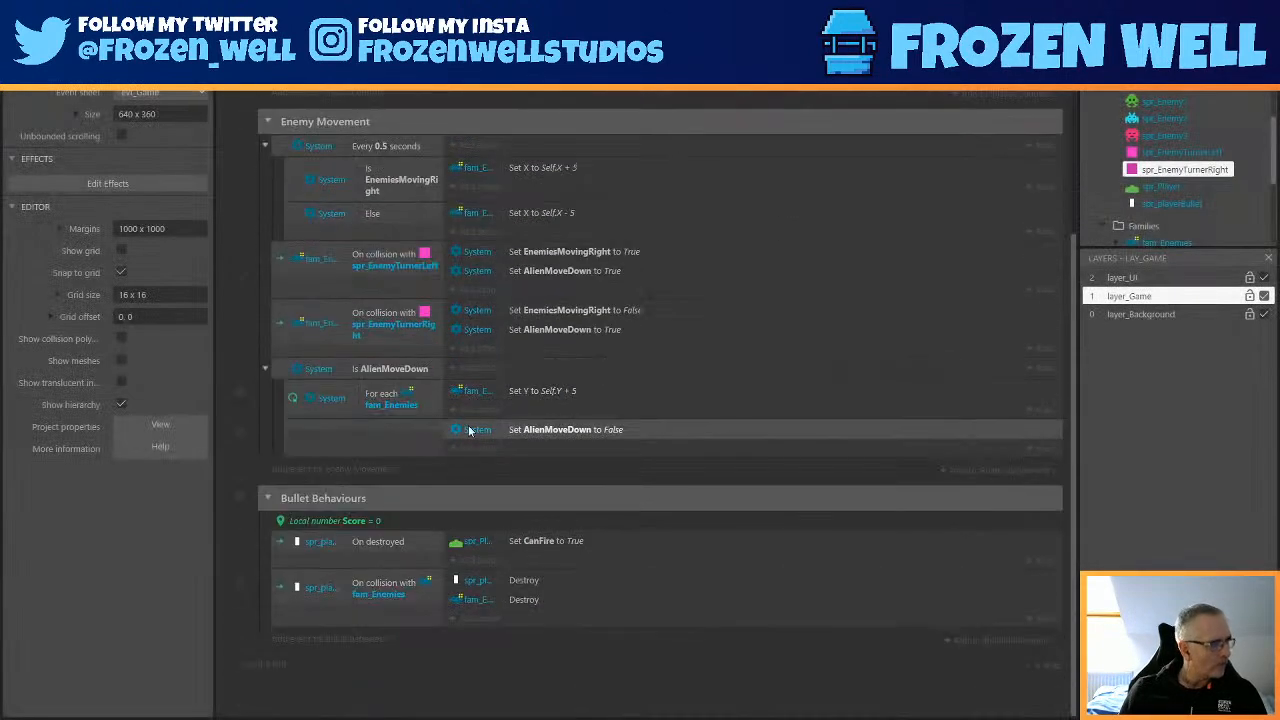
click(328, 528)
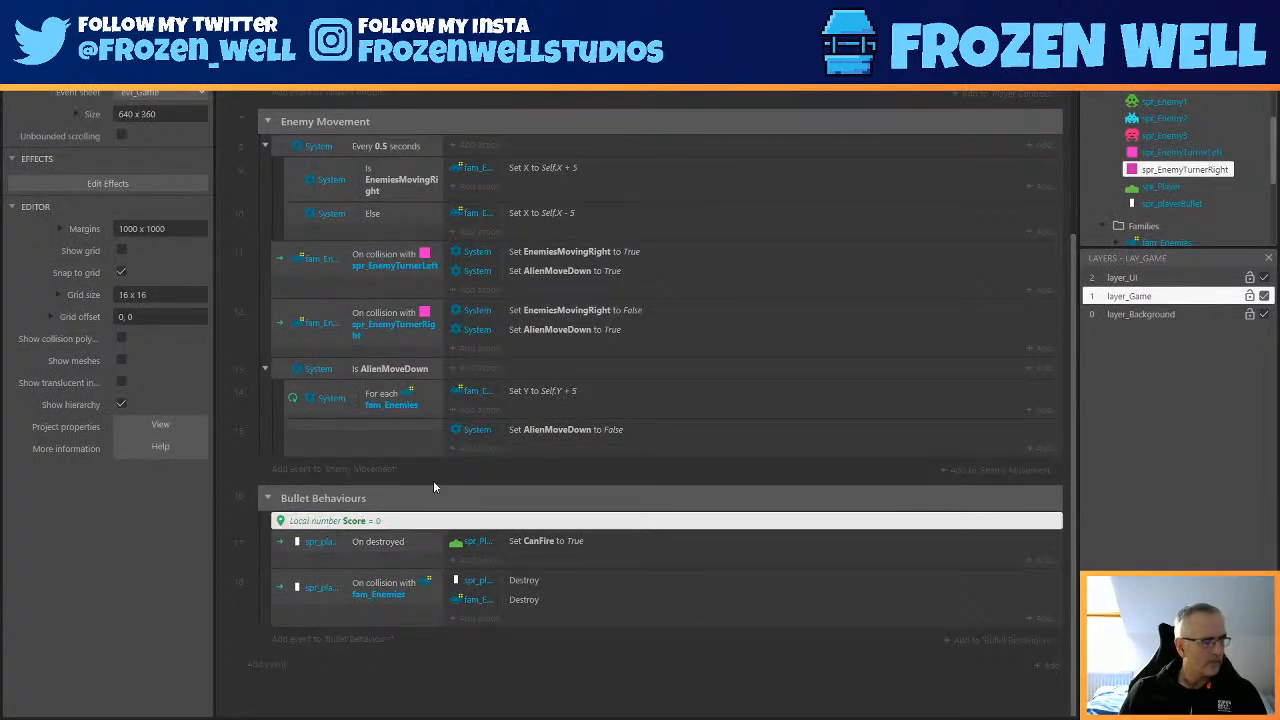
key(Delete)
Add a global number variable named Score with initial value 0 beside the existing global variables.
scroll(506, 238, up, 3)
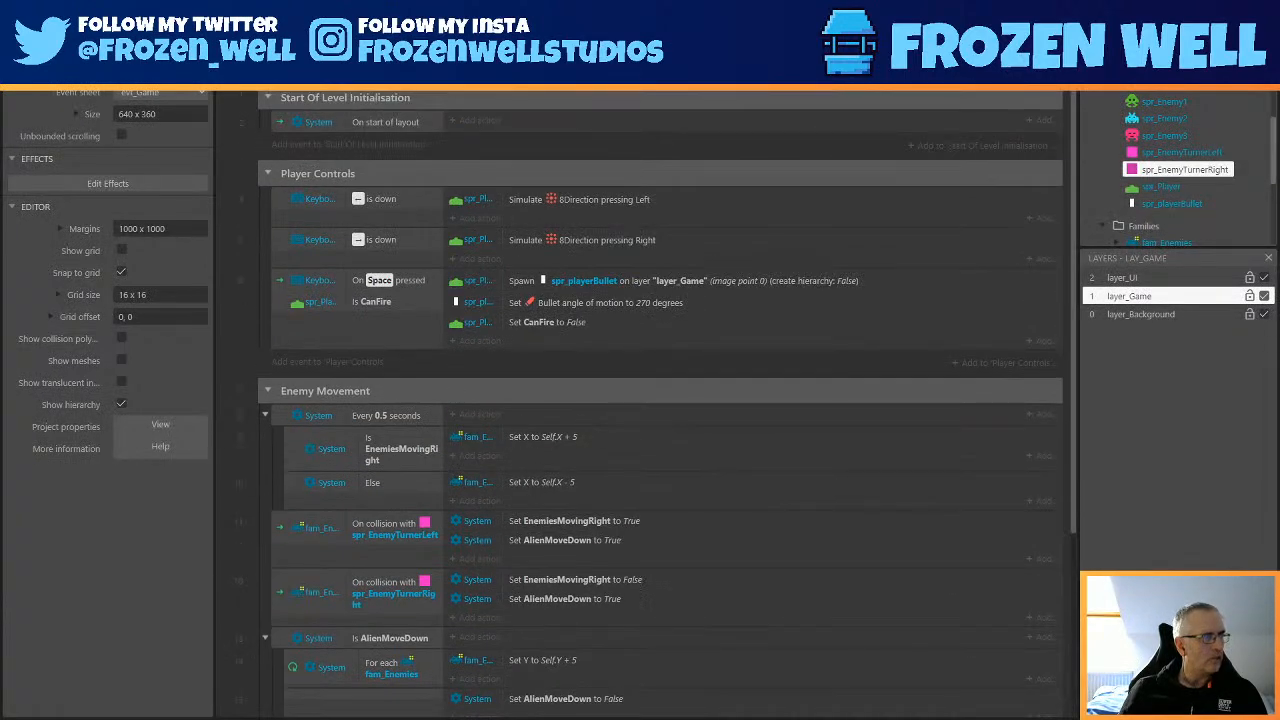
right_click(521, 79)
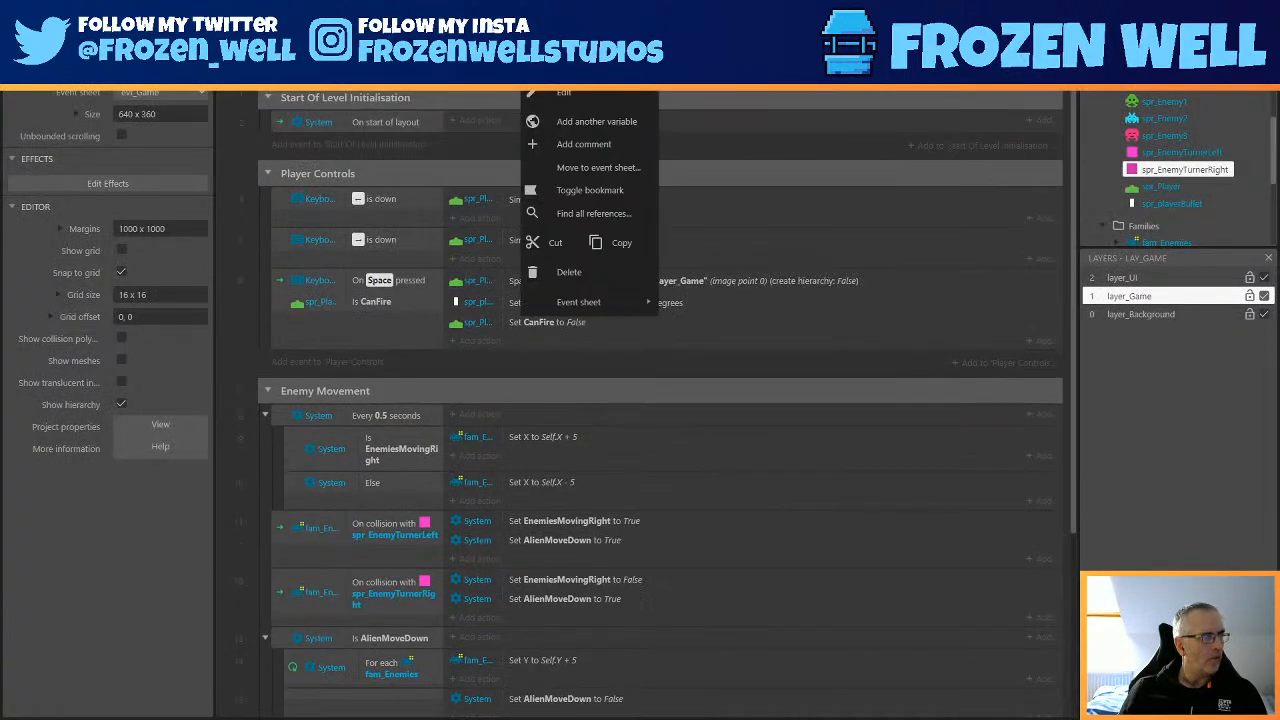
click(600, 122)
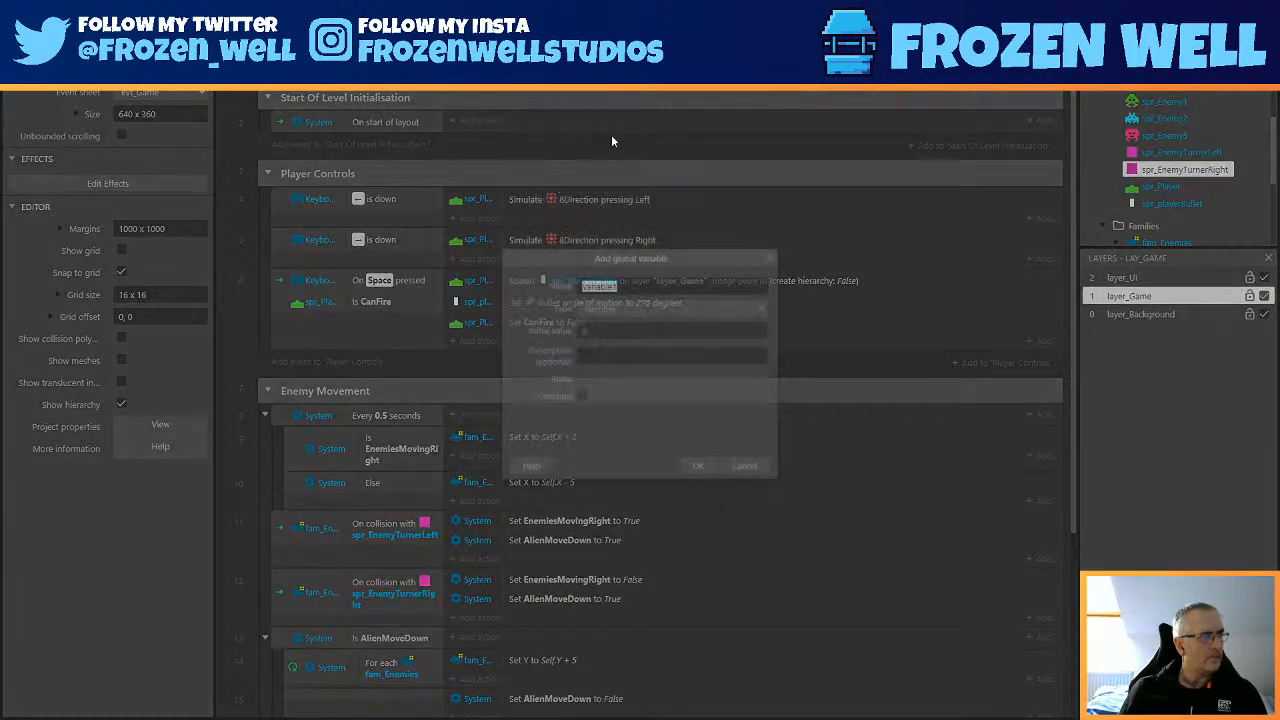
text(Score)
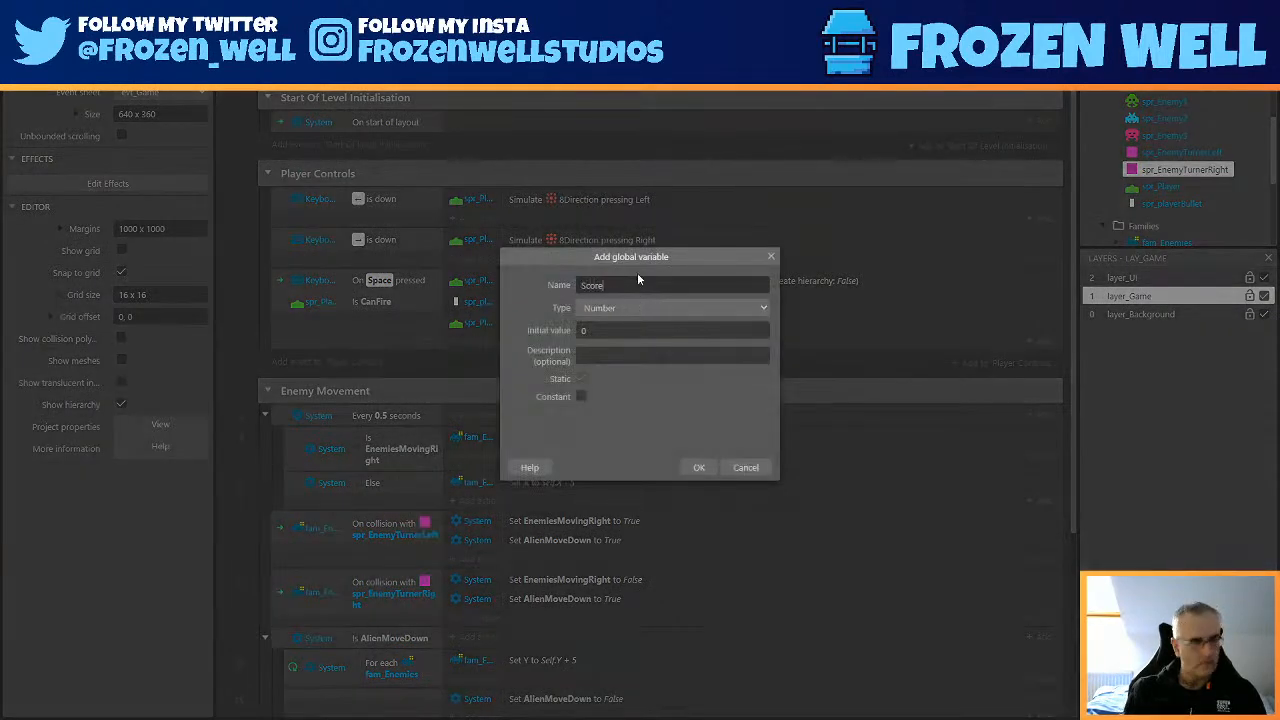
key(Return)
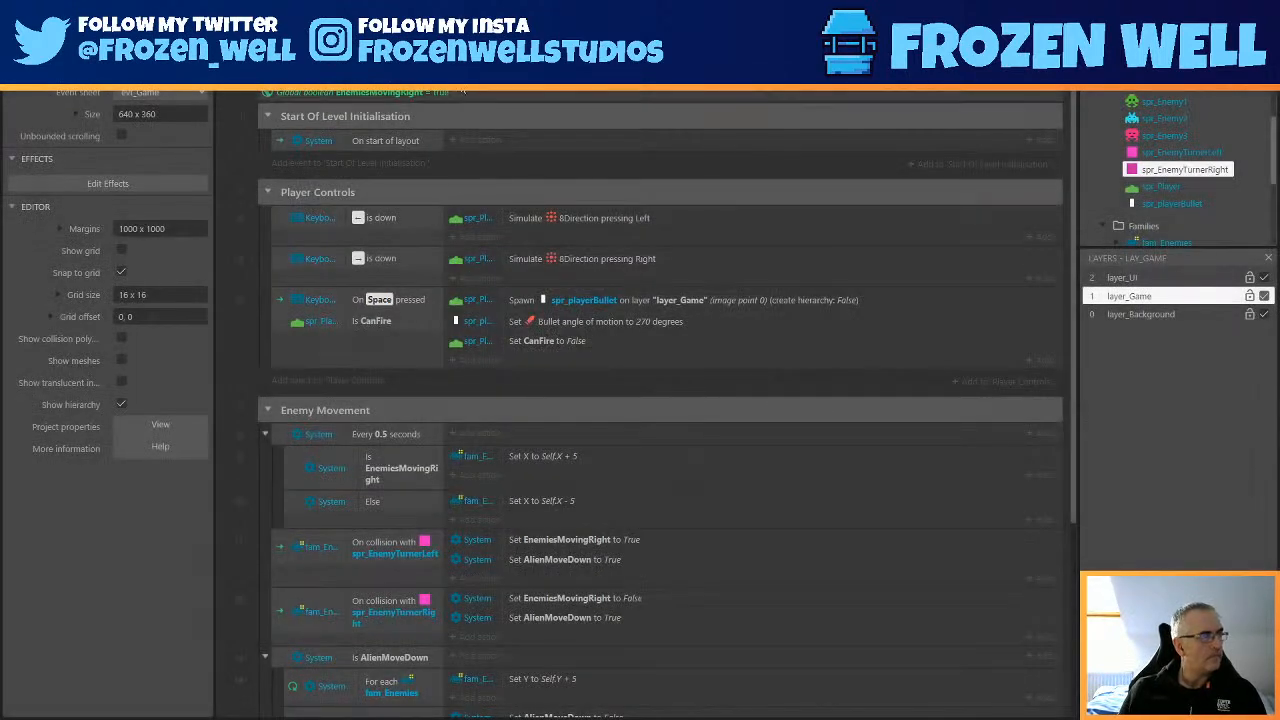
Add a System Set value action to the On start of layout event that sets Score to 0.
click(489, 143)
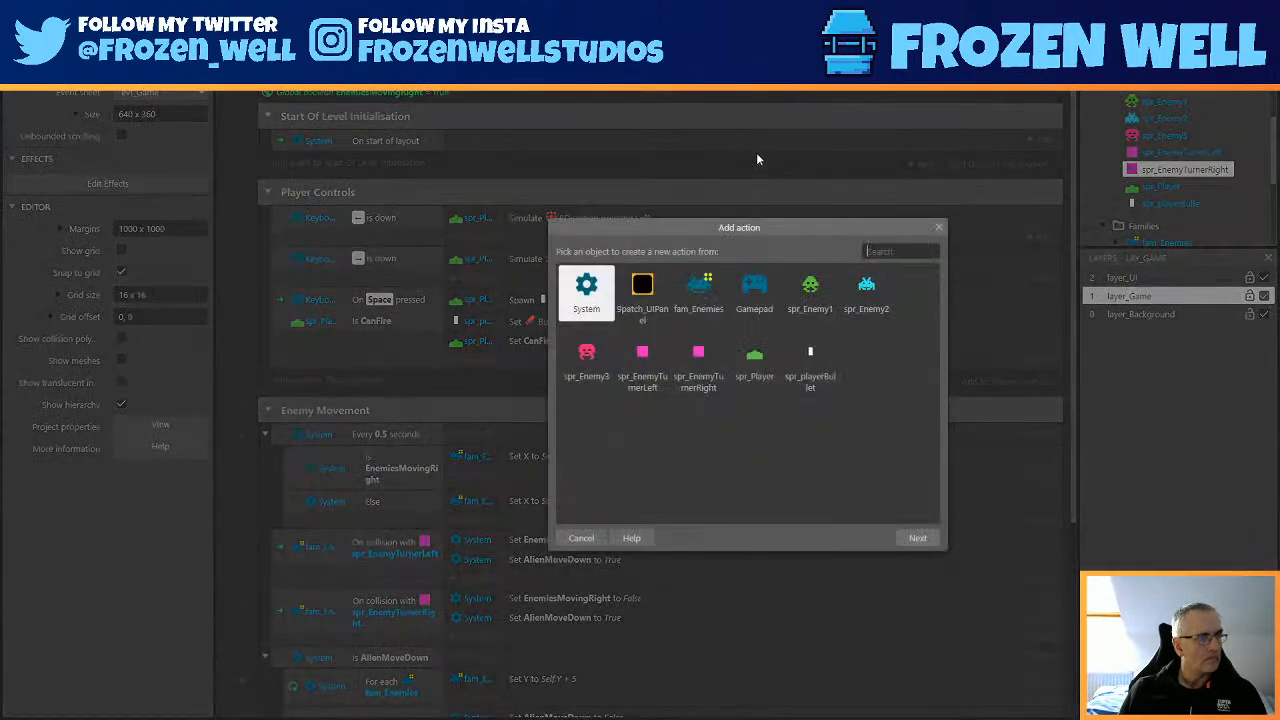
double_click(604, 287)
text(set value)
double_click(628, 320)
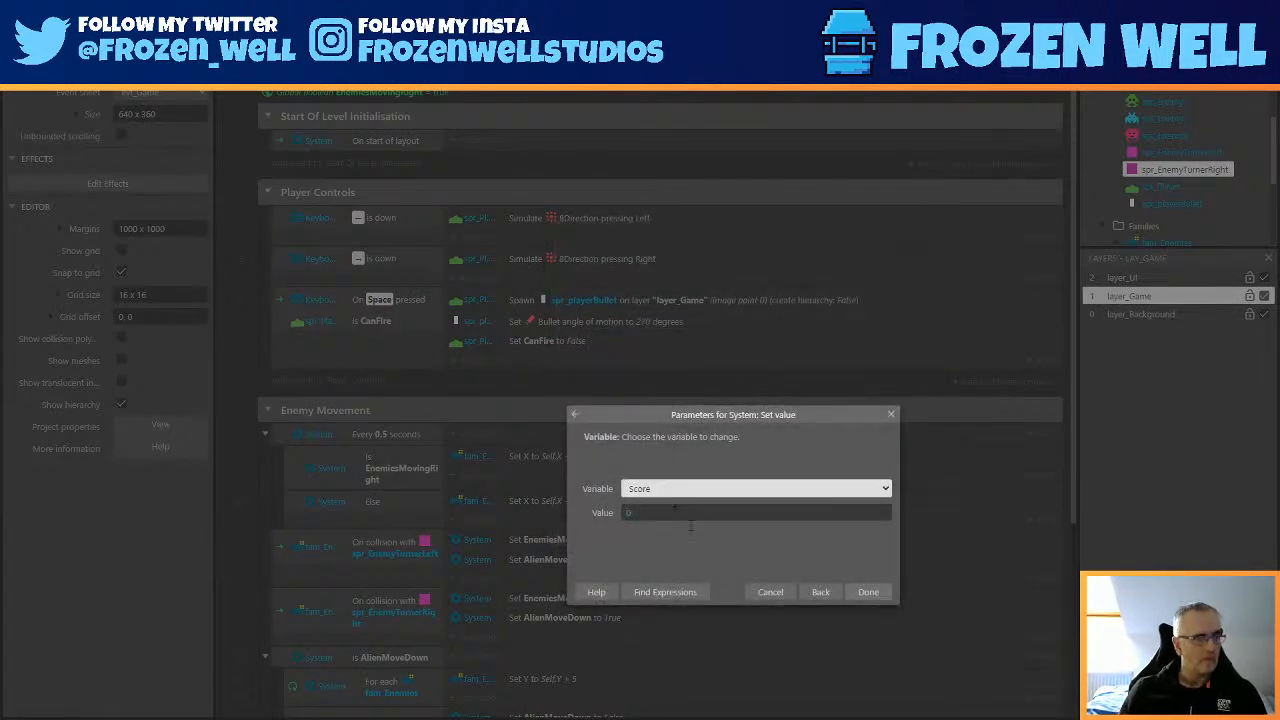
click(866, 591)
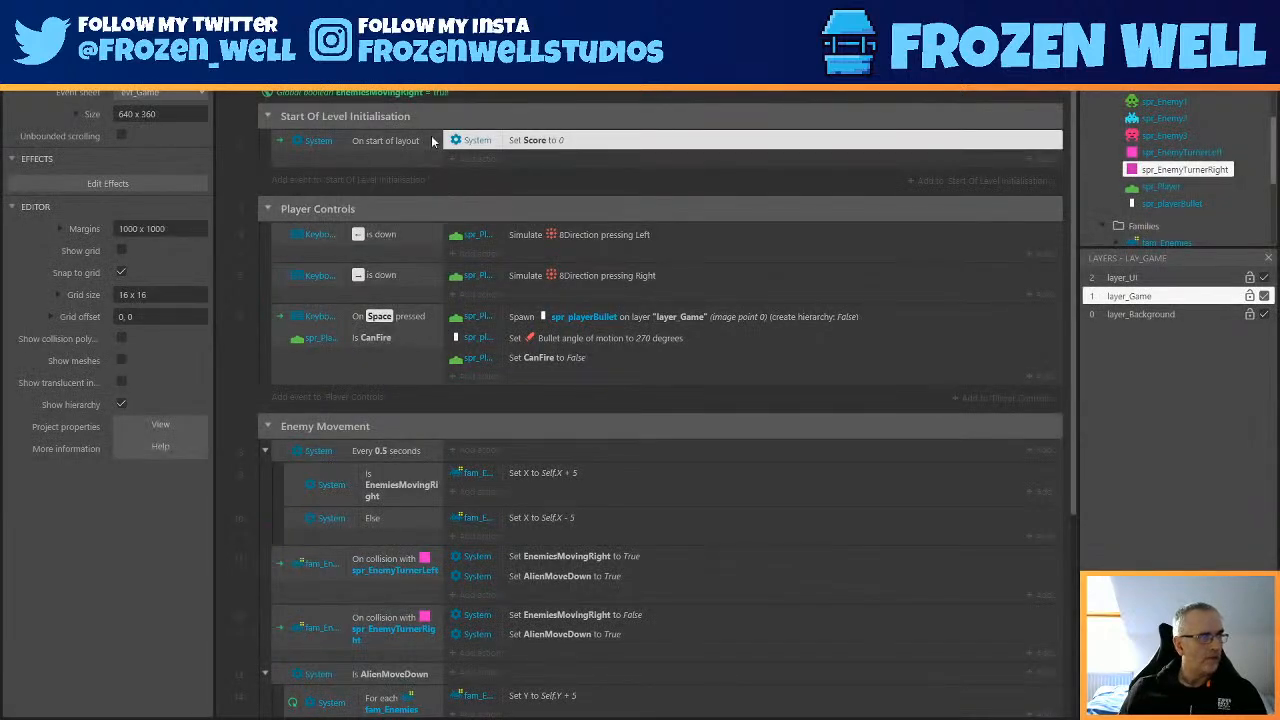
Add a Set value action setting Score to fam_Enemies.score in the bullet's collision event with fam_Enemies, and save the project.
scroll(600, 168, down, 3)
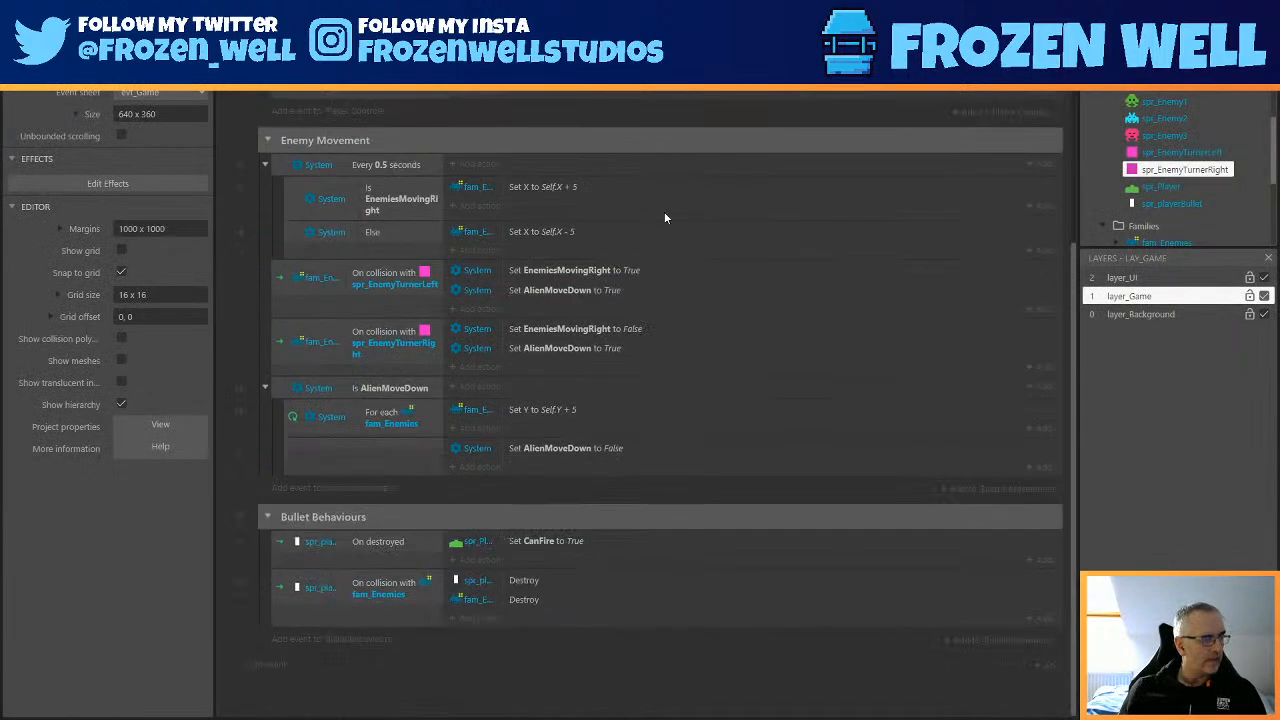
click(476, 618)
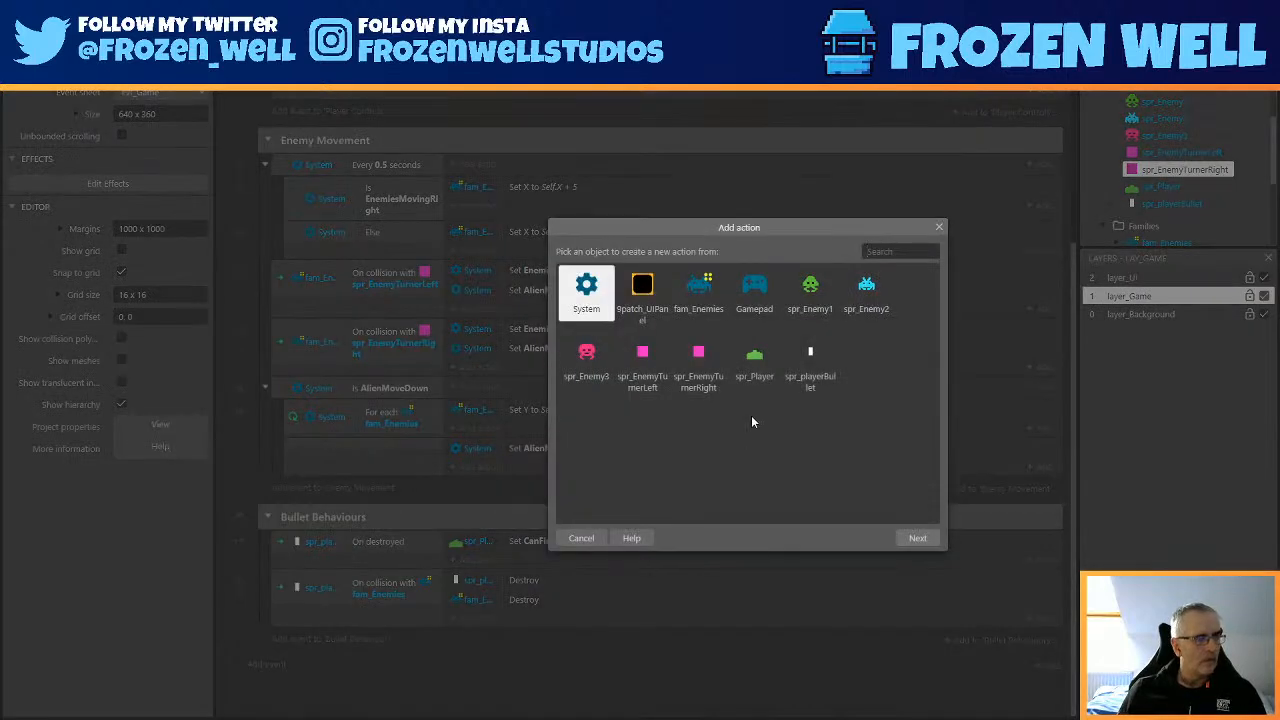
double_click(603, 301)
text(set)
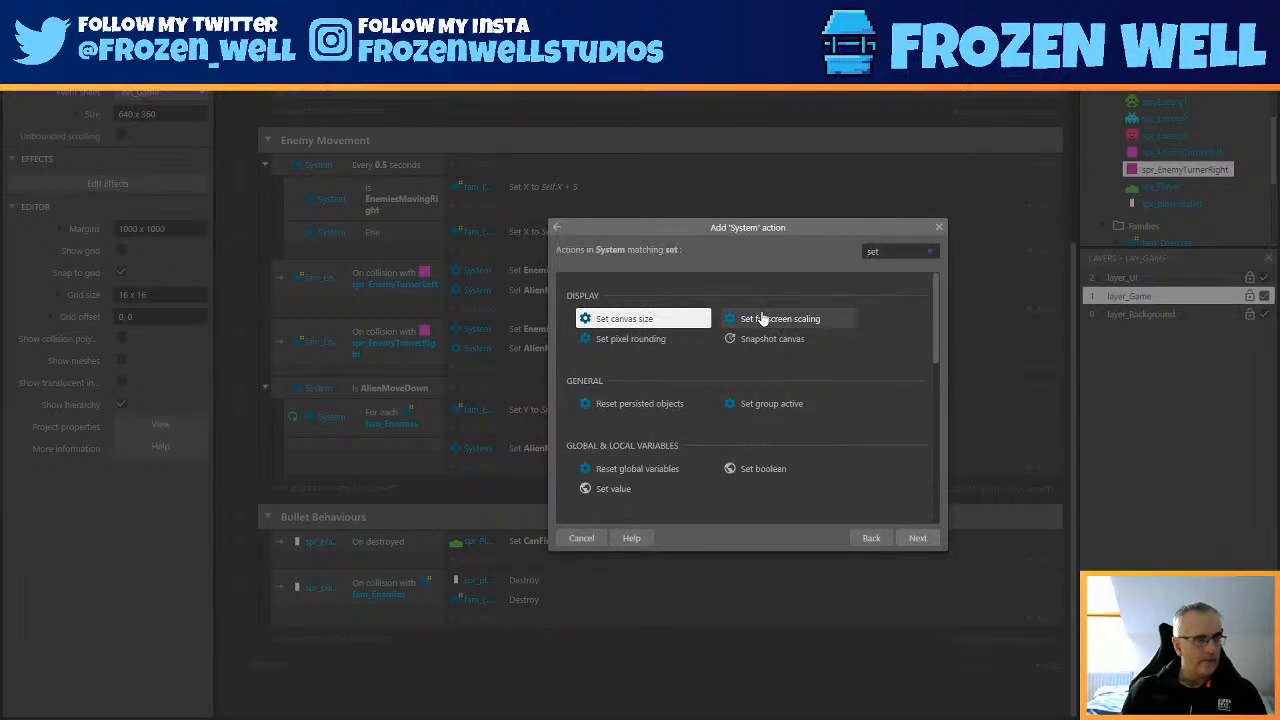
text( val)
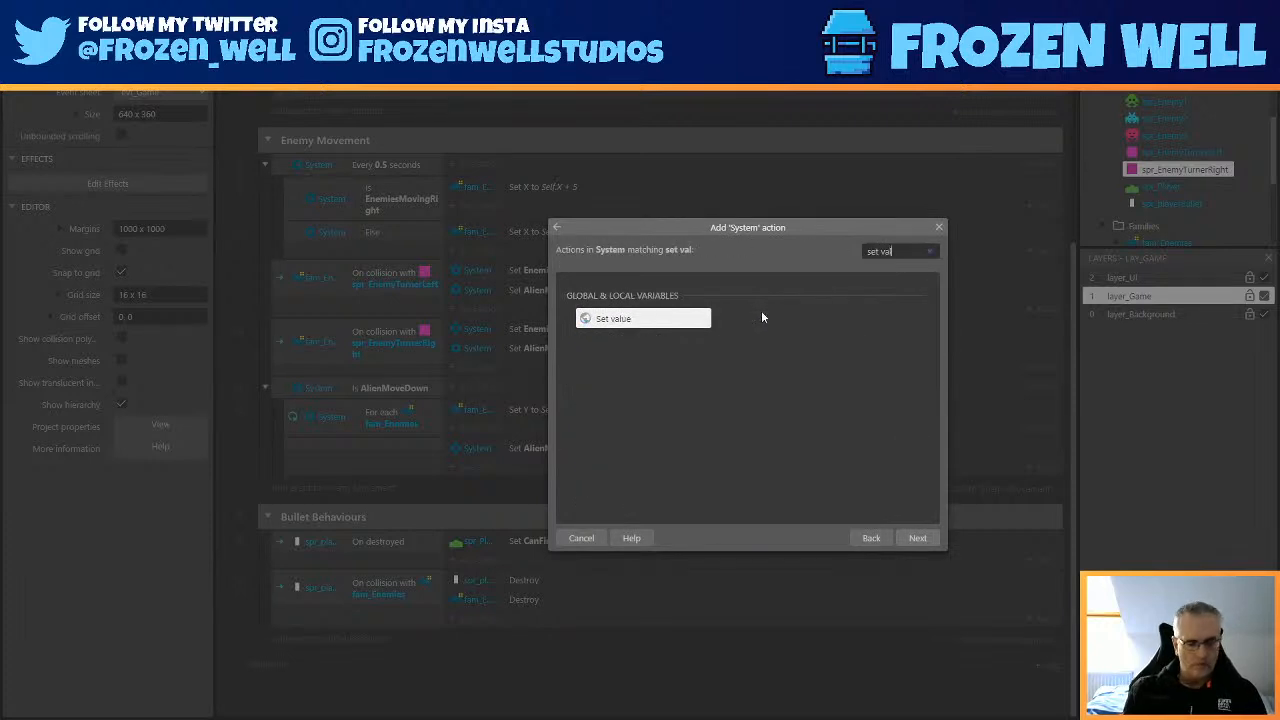
double_click(661, 318)
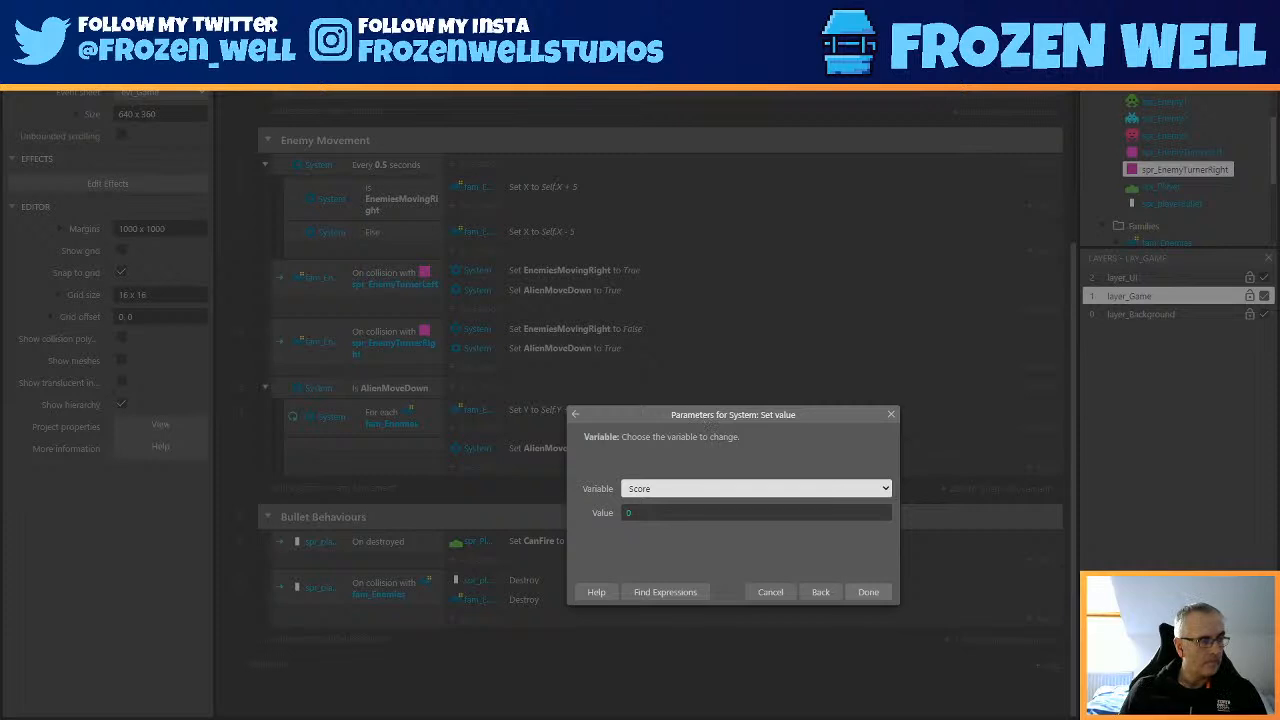
click(667, 509)
text(fam_Enemies)
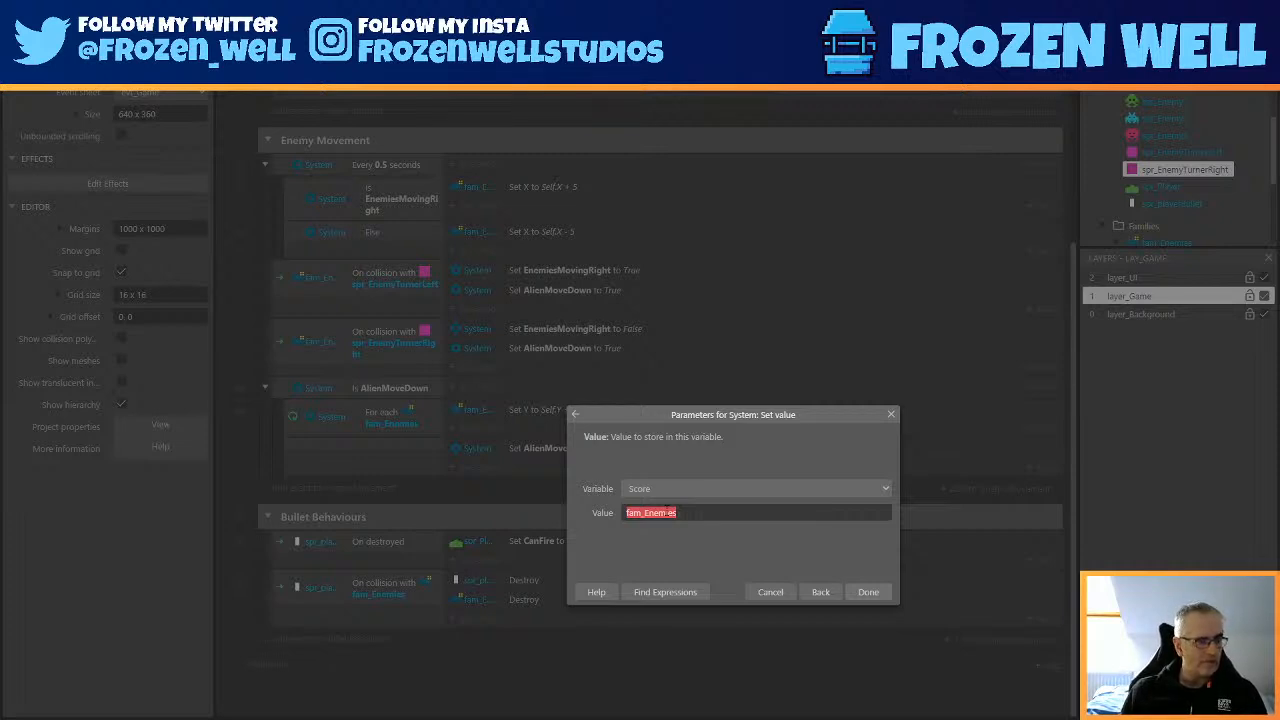
key(BackSpace)
text(.sc)
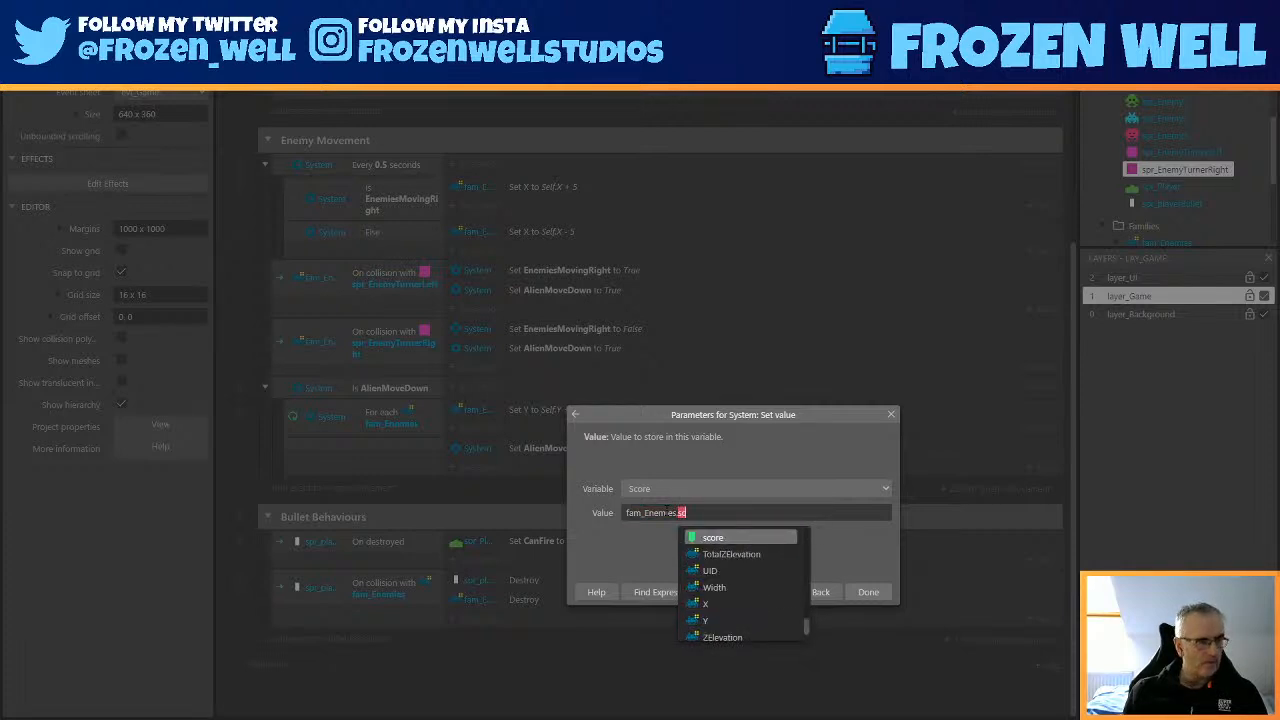
key(Return)
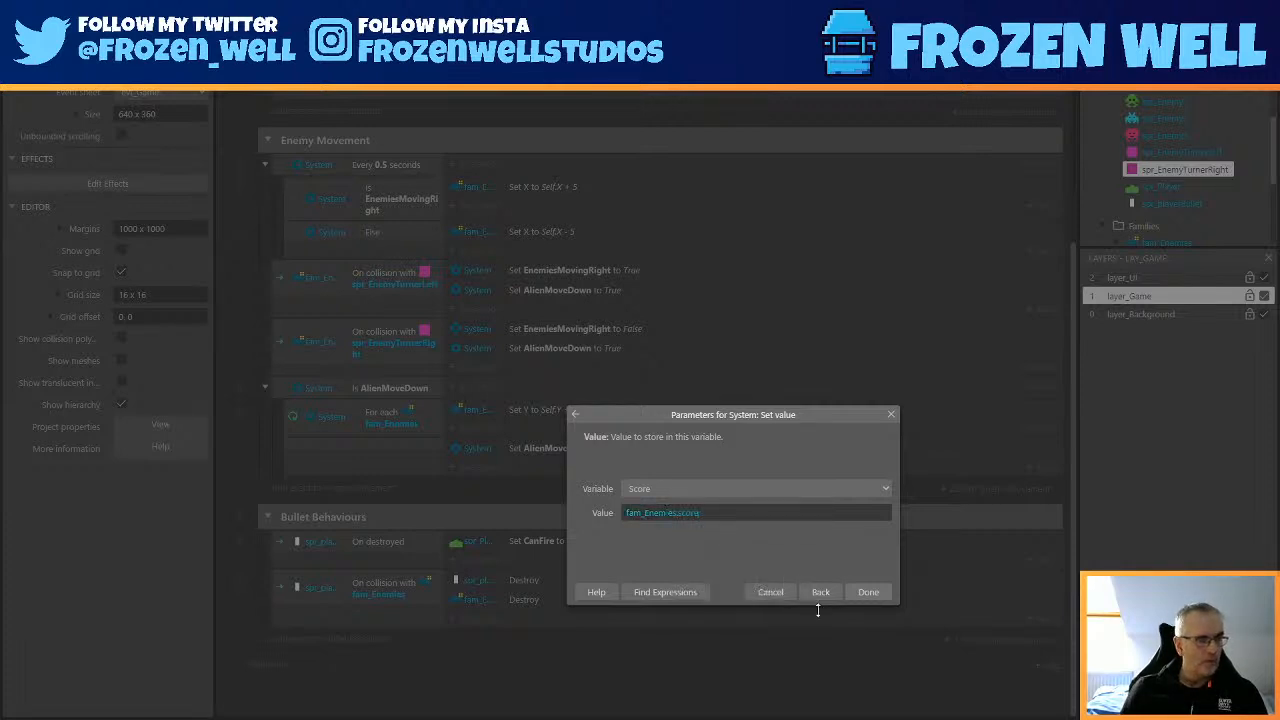
click(868, 592)
key(ctrl+s)
Set the score instance variable of all spr_Enemy1 instances in the game layout to 50.
click(1163, 102)
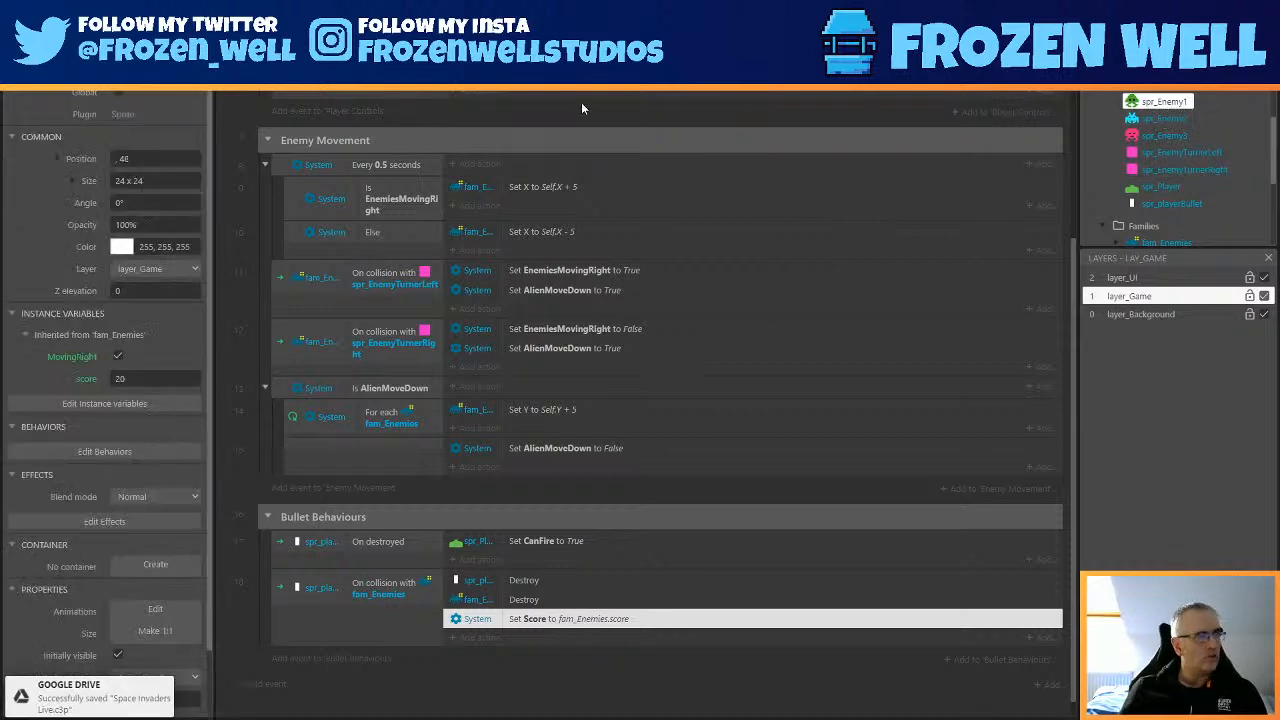
click(1168, 119)
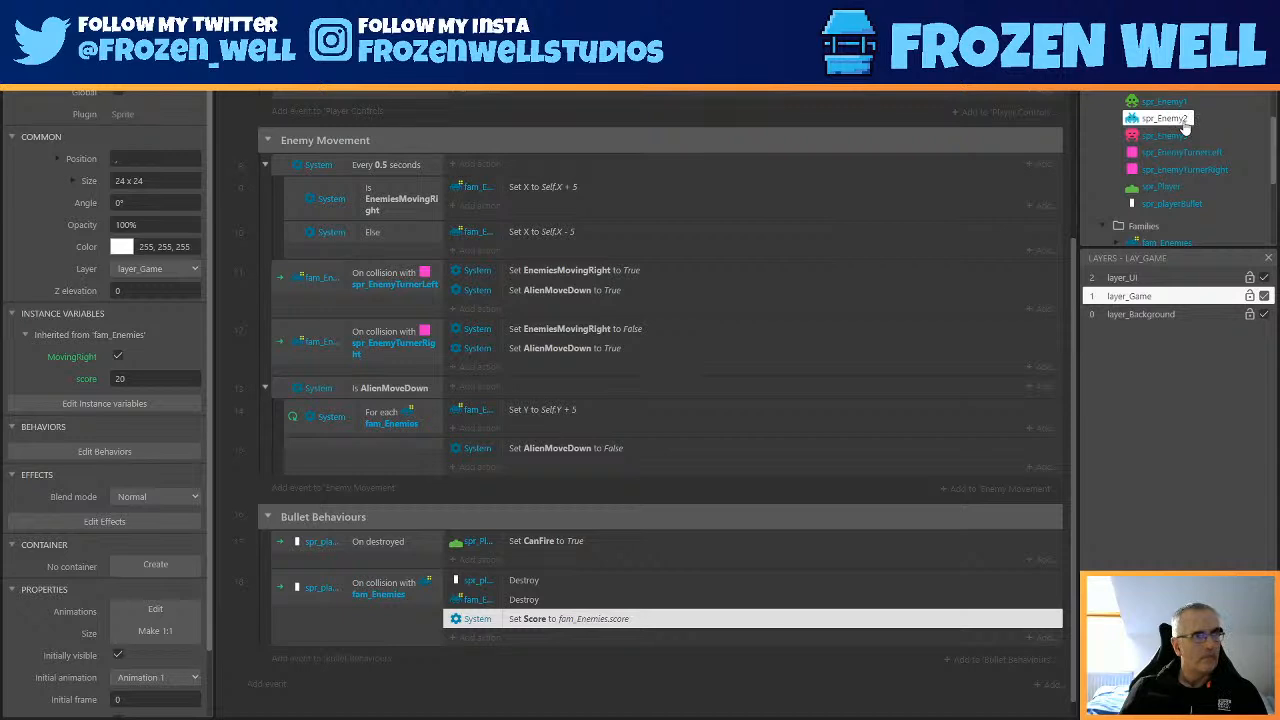
click(530, 58)
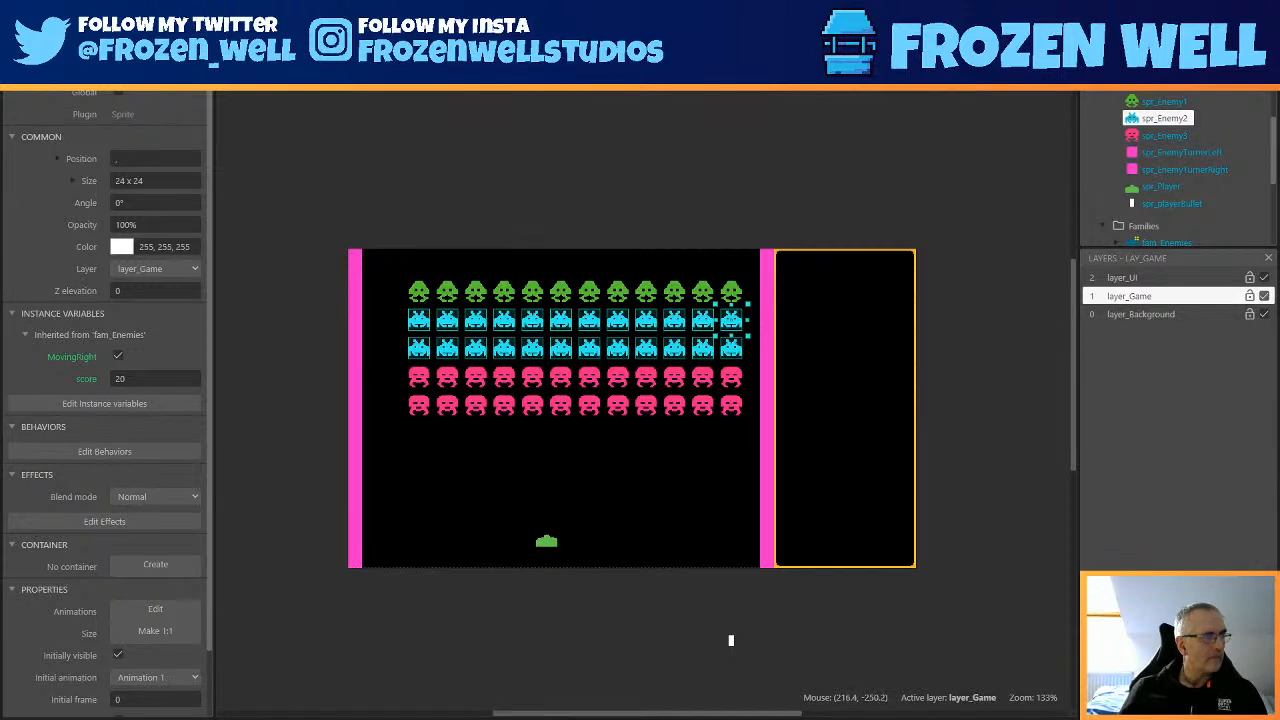
click(540, 18)
click(1134, 101)
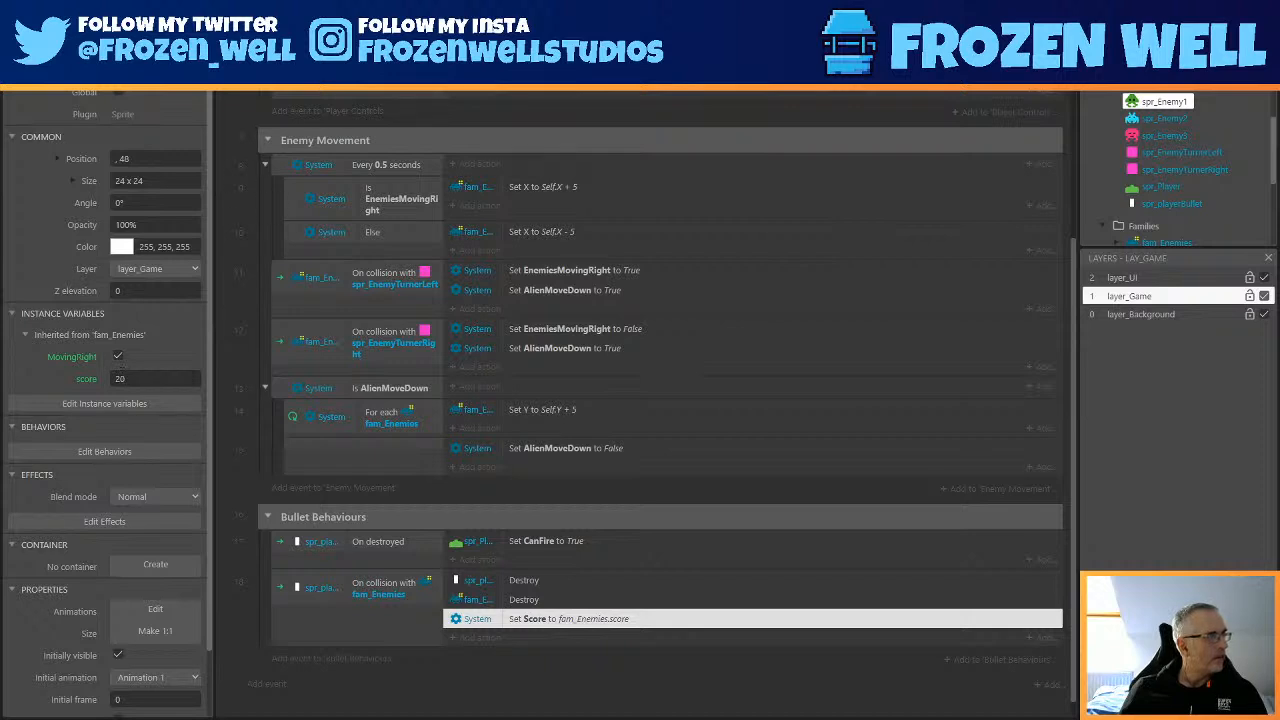
click(477, 18)
click(168, 378)
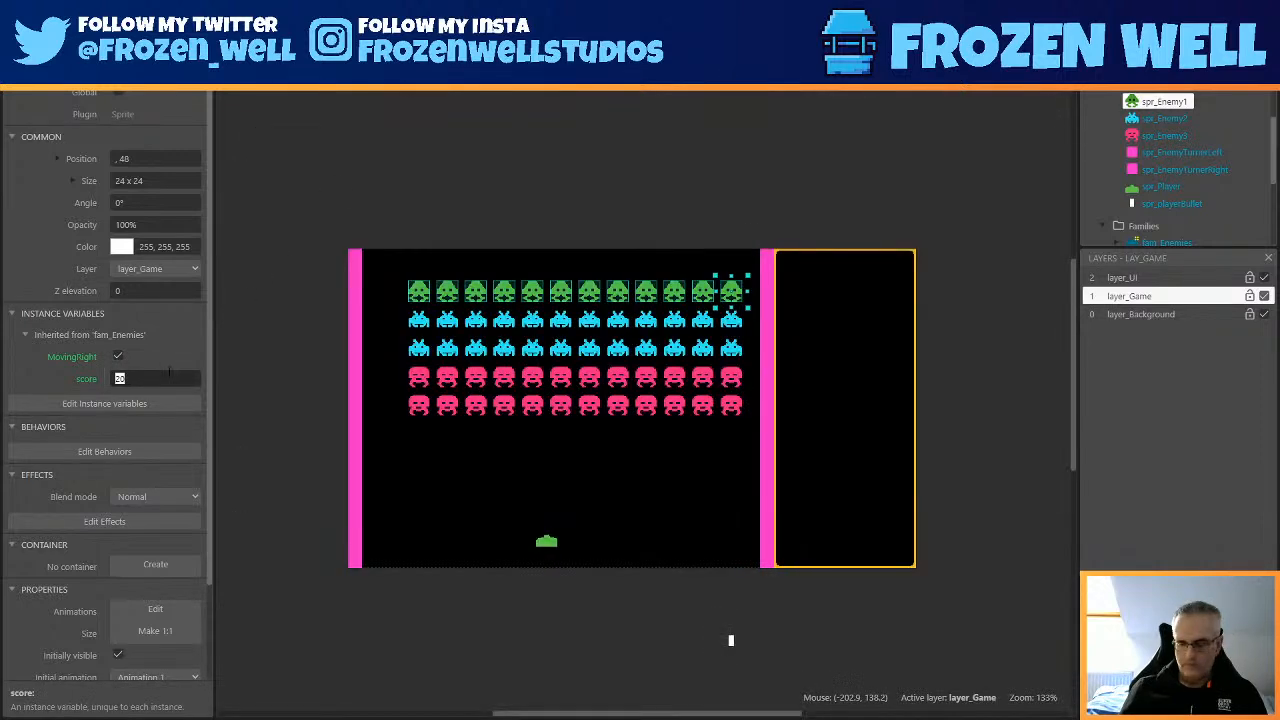
text(50)
key(Tab)
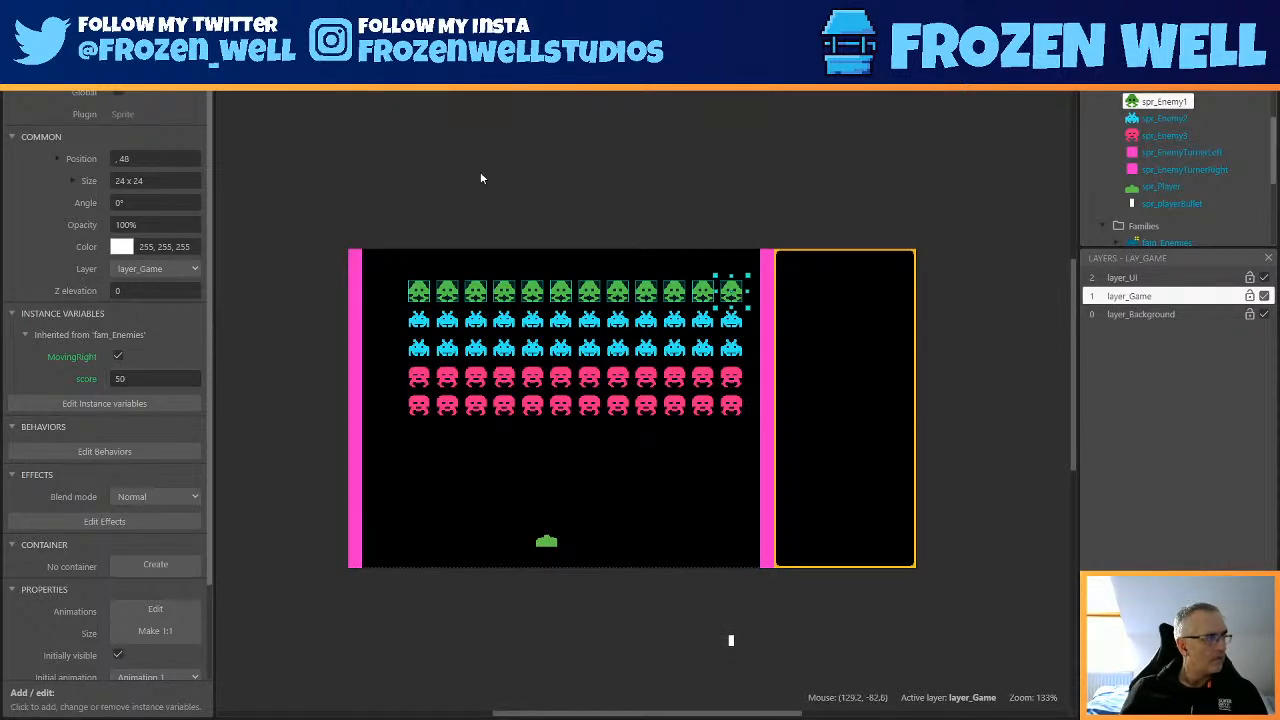
Set the score instance variable of all spr_Enemy2 instances to 30.
click(1162, 118)
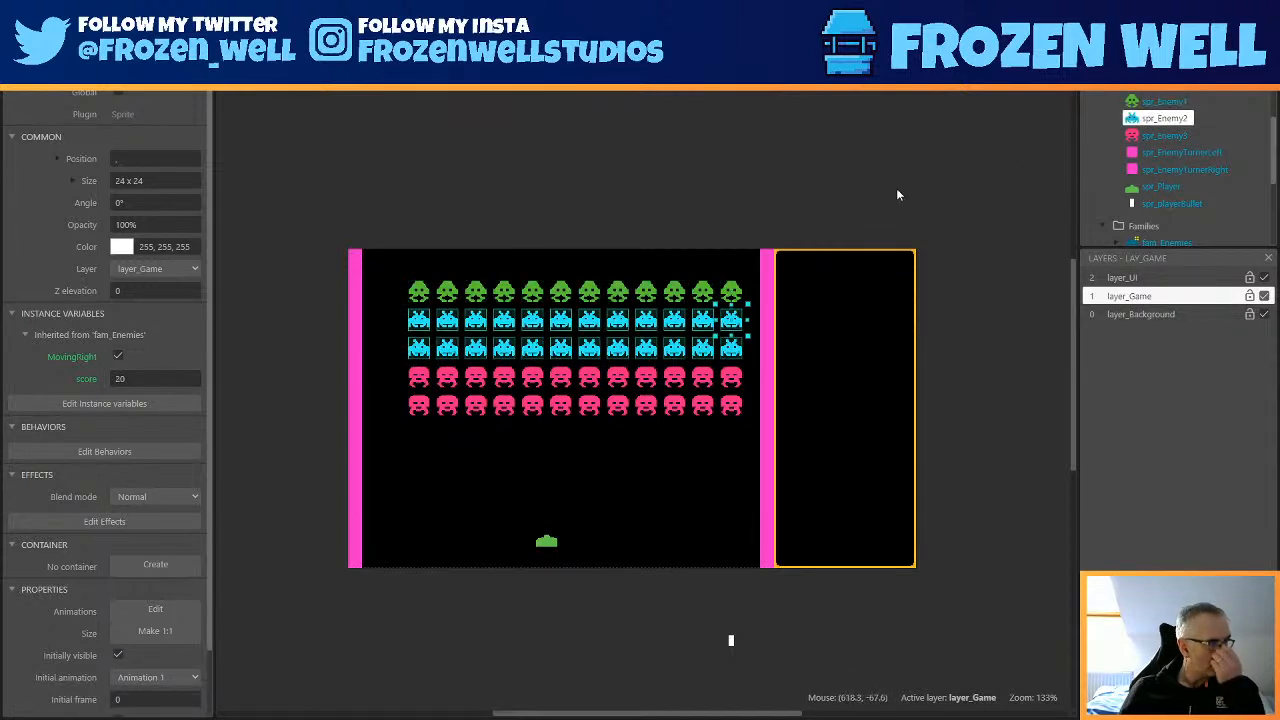
click(155, 379)
text(30)
key(Tab)
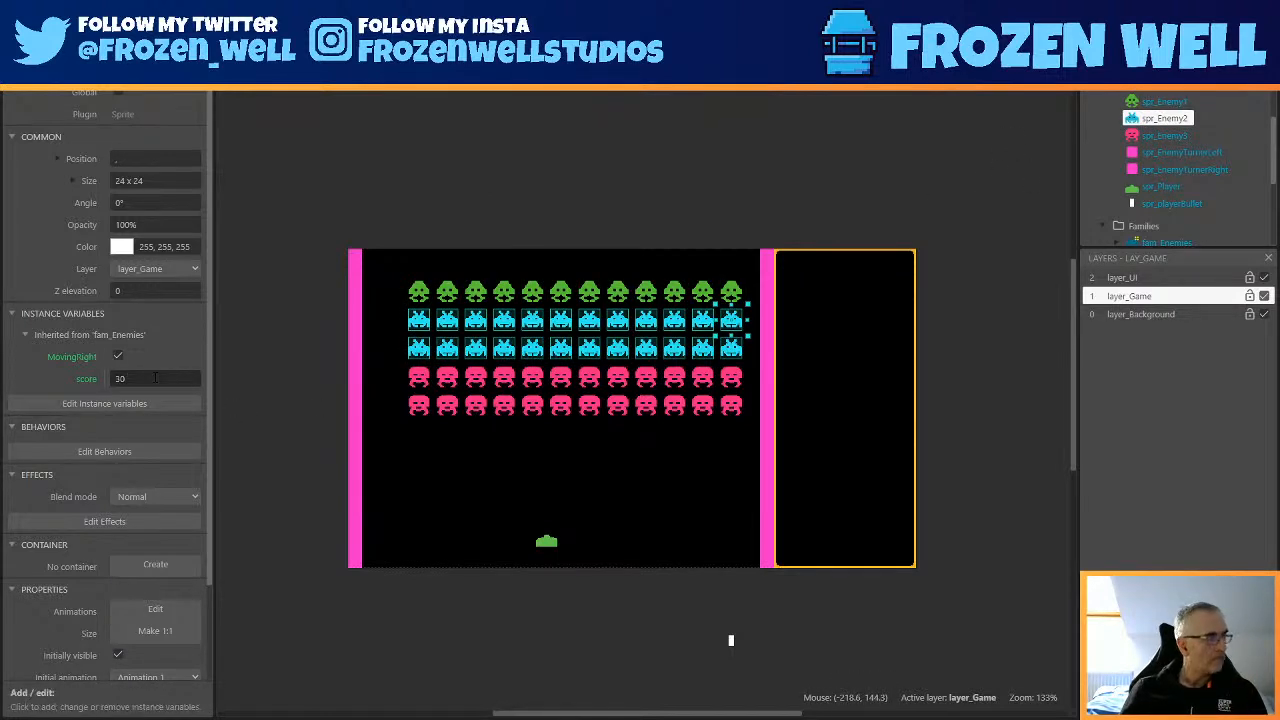
Set the score instance variable of all spr_Enemy3 instances to 10.
click(1150, 137)
click(155, 379)
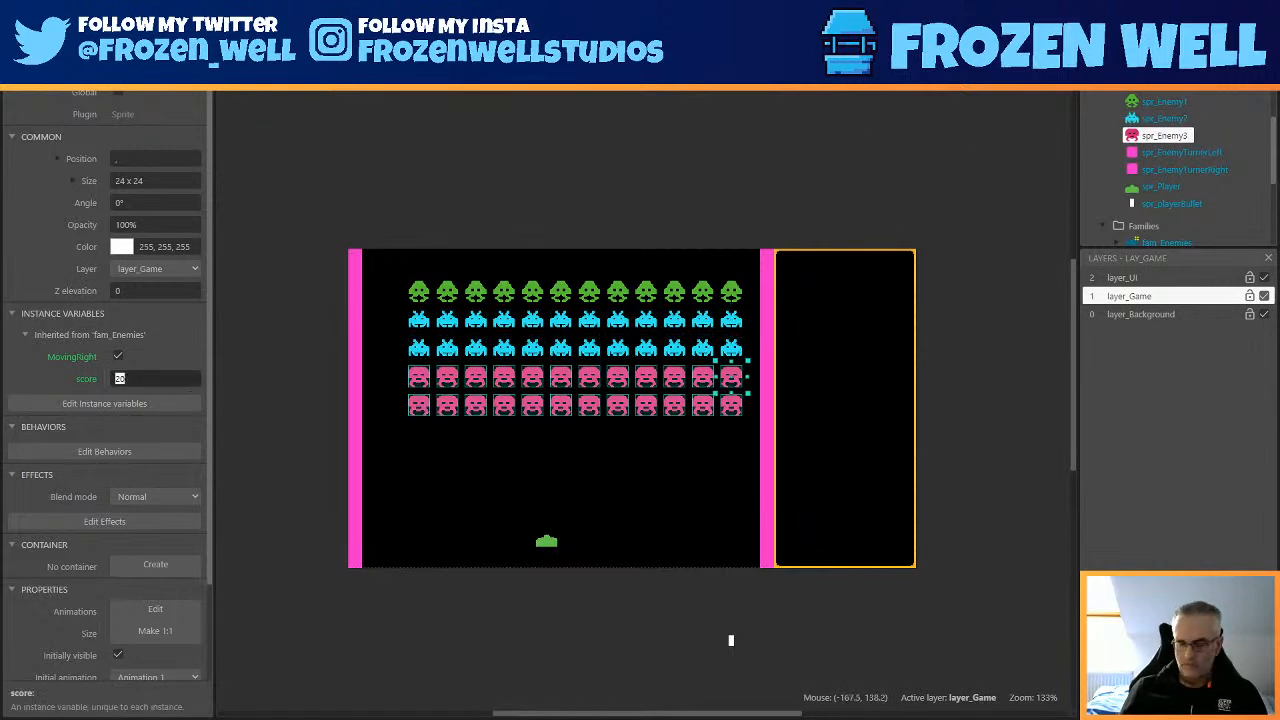
text(10)
key(Tab)
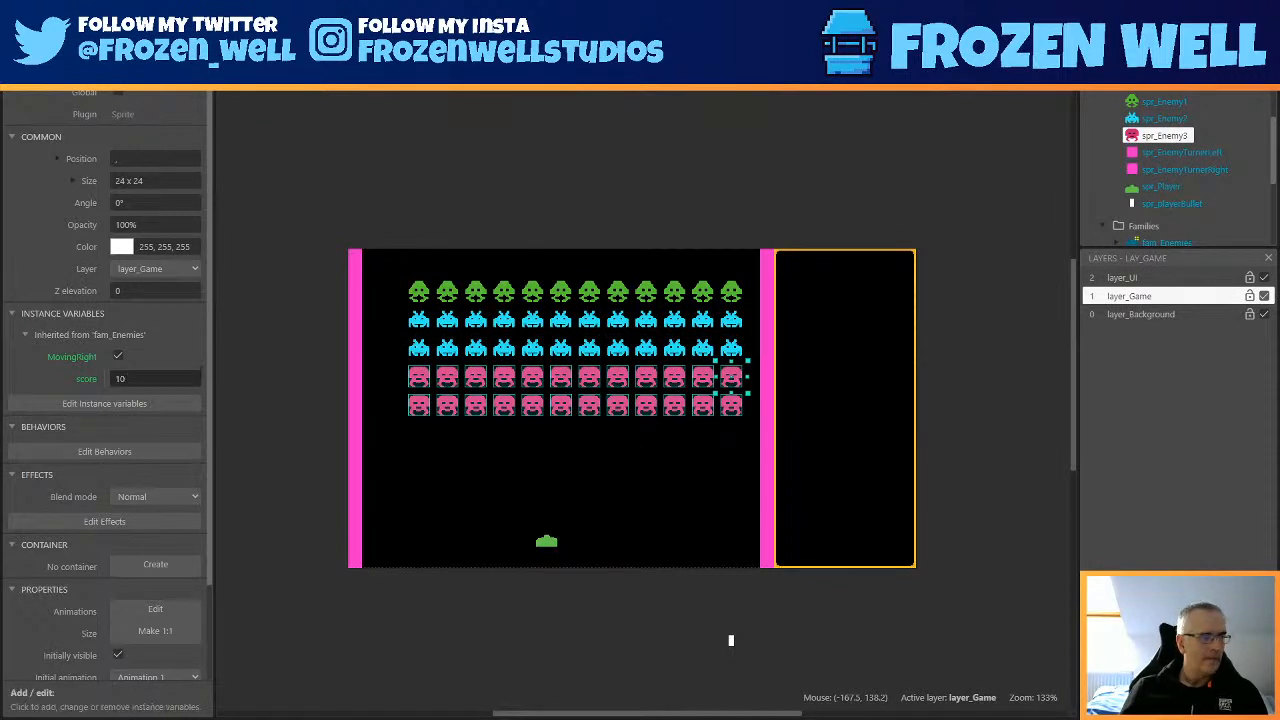
Replace the Set value action in the bullet's collision event with Add to, adding fam_Enemies.score to Score, and save the project.
click(998, 165)
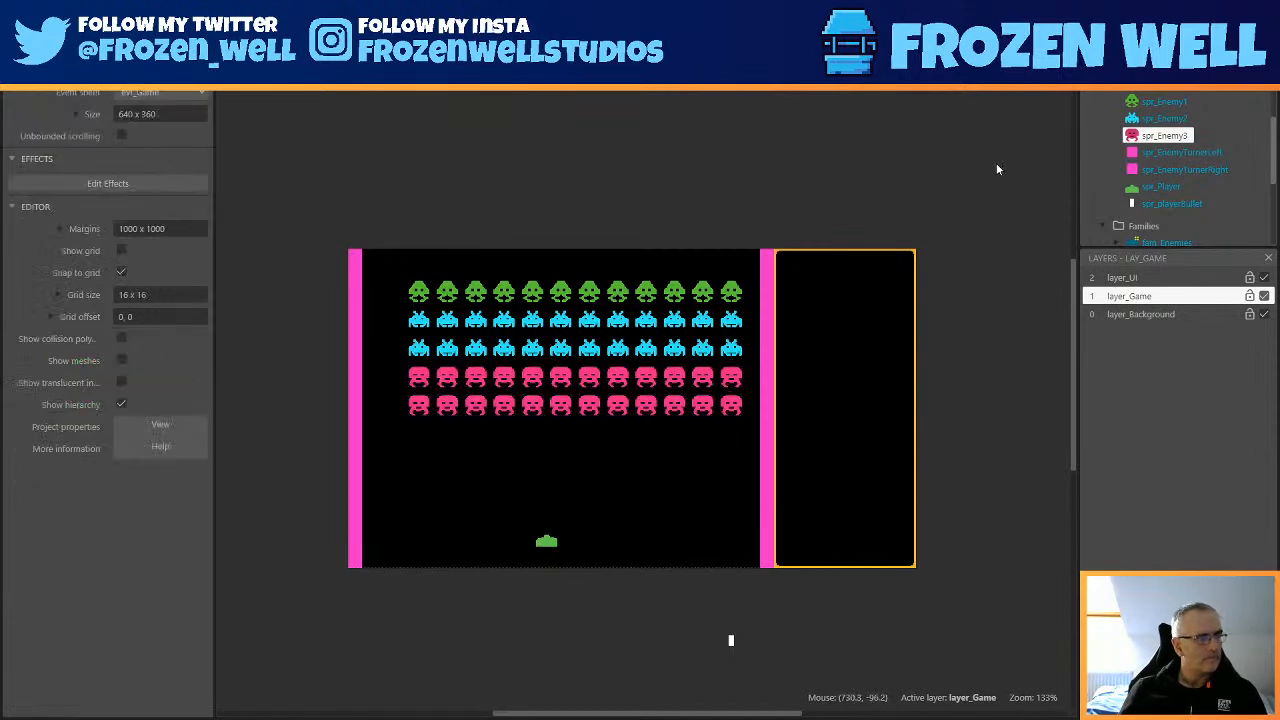
key(ctrl+s)
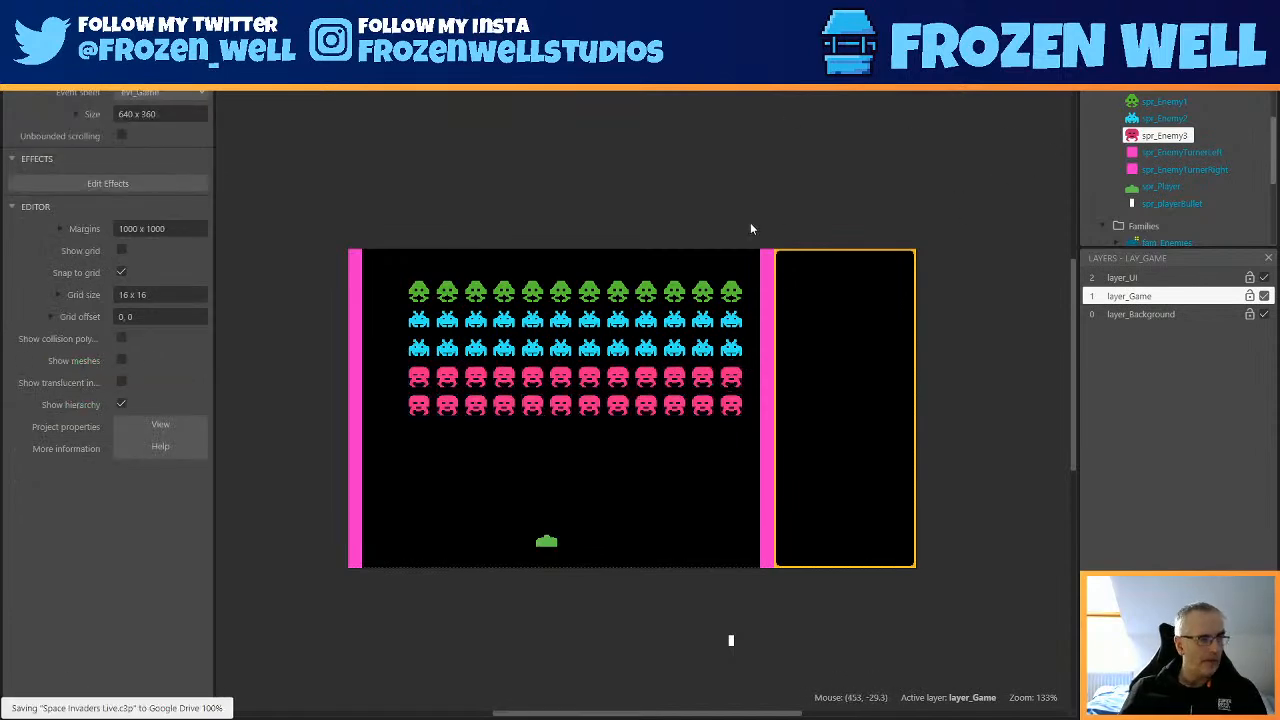
click(420, 64)
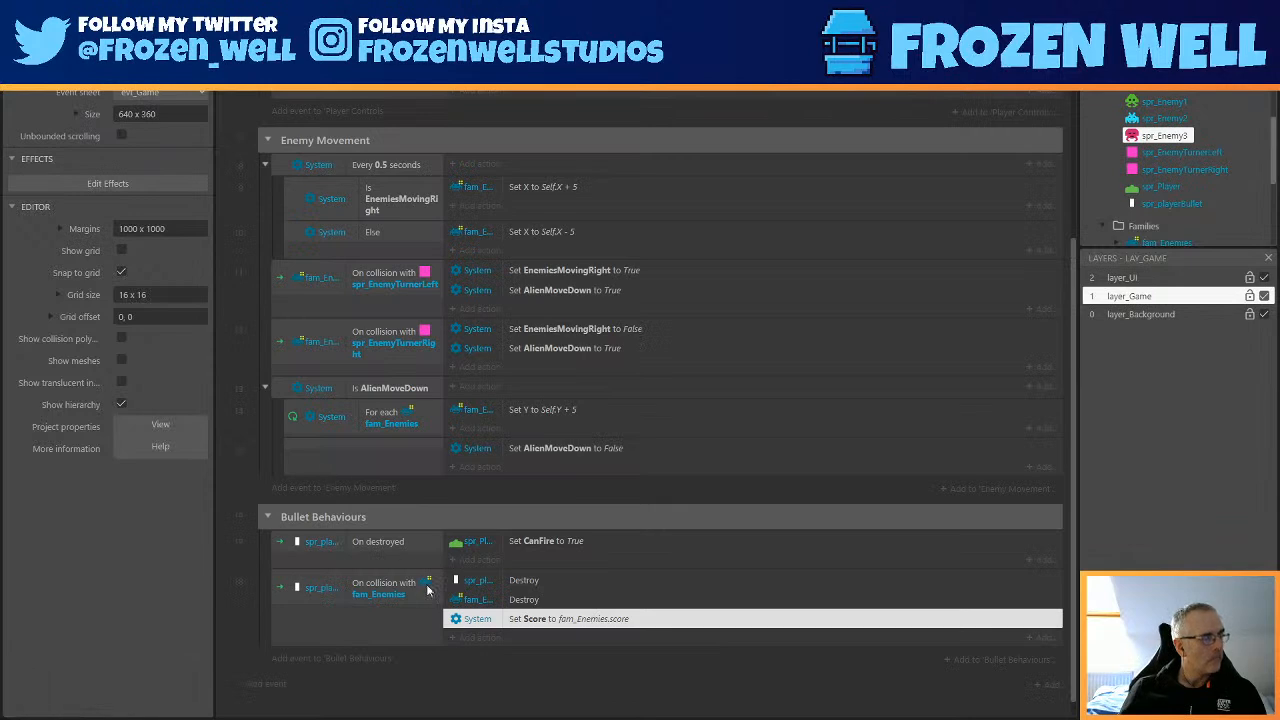
double_click(528, 620)
click(820, 592)
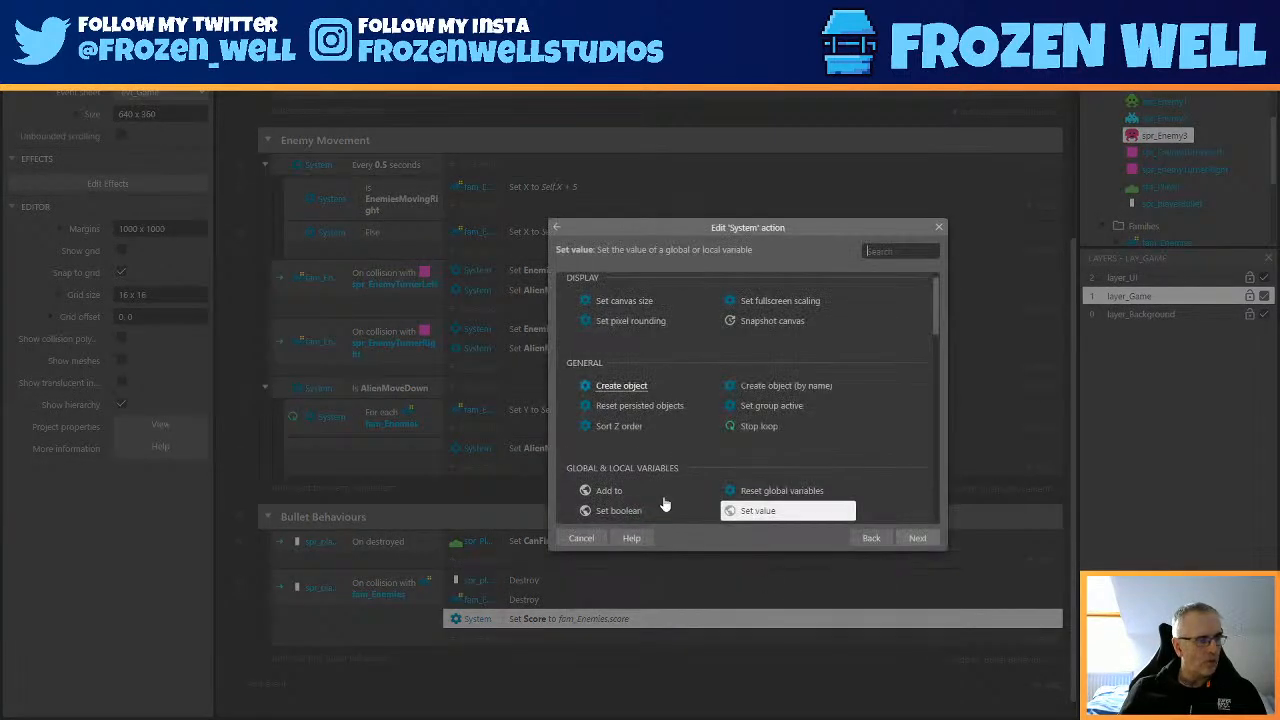
click(621, 493)
double_click(621, 493)
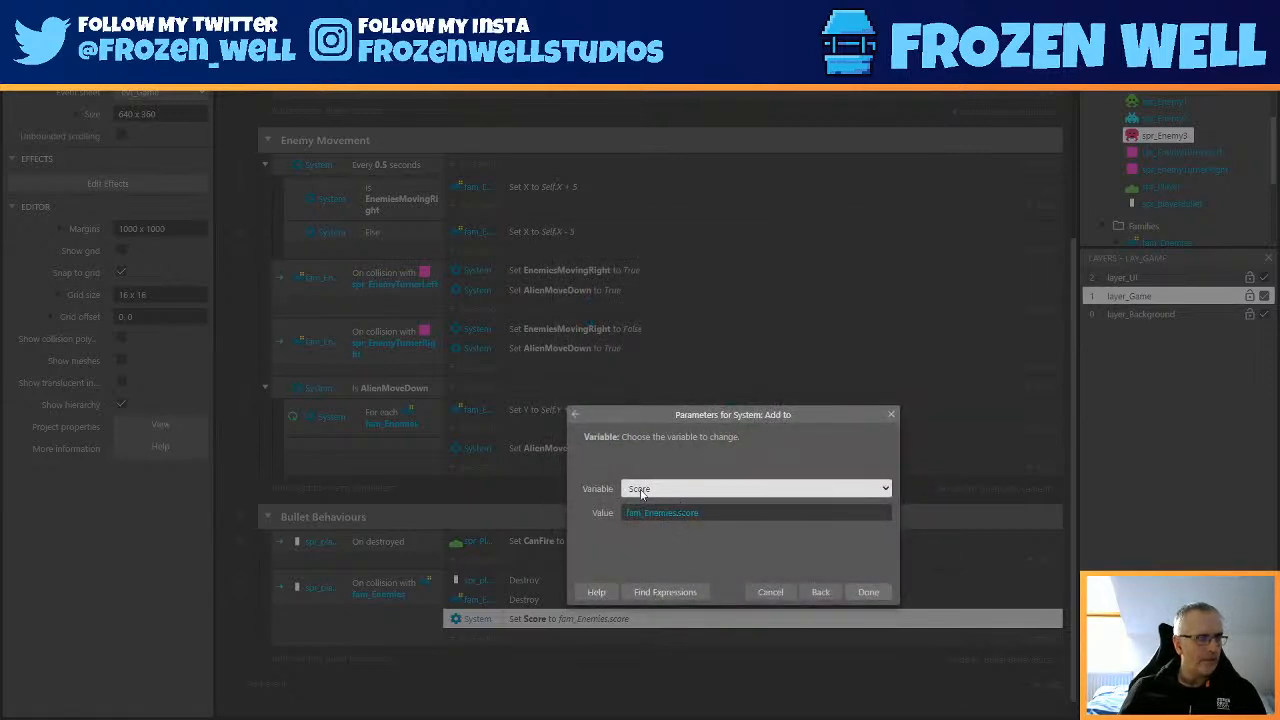
click(866, 591)
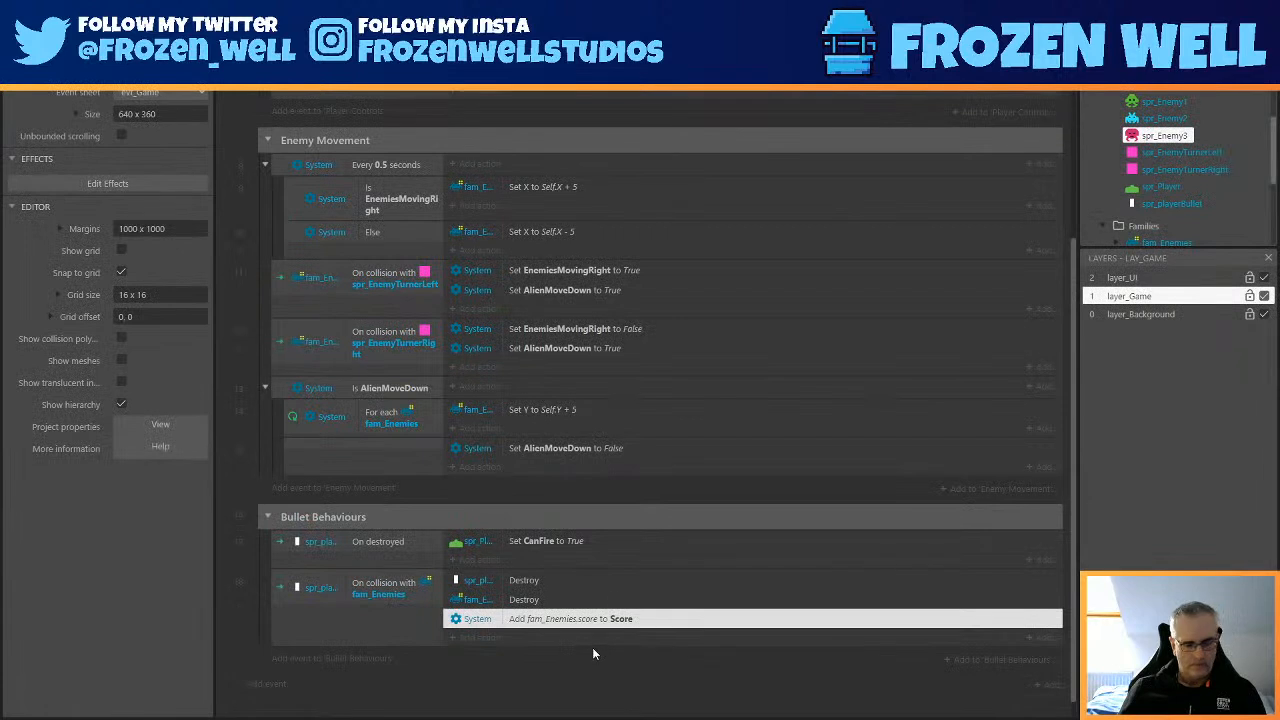
key(ctrl+s)
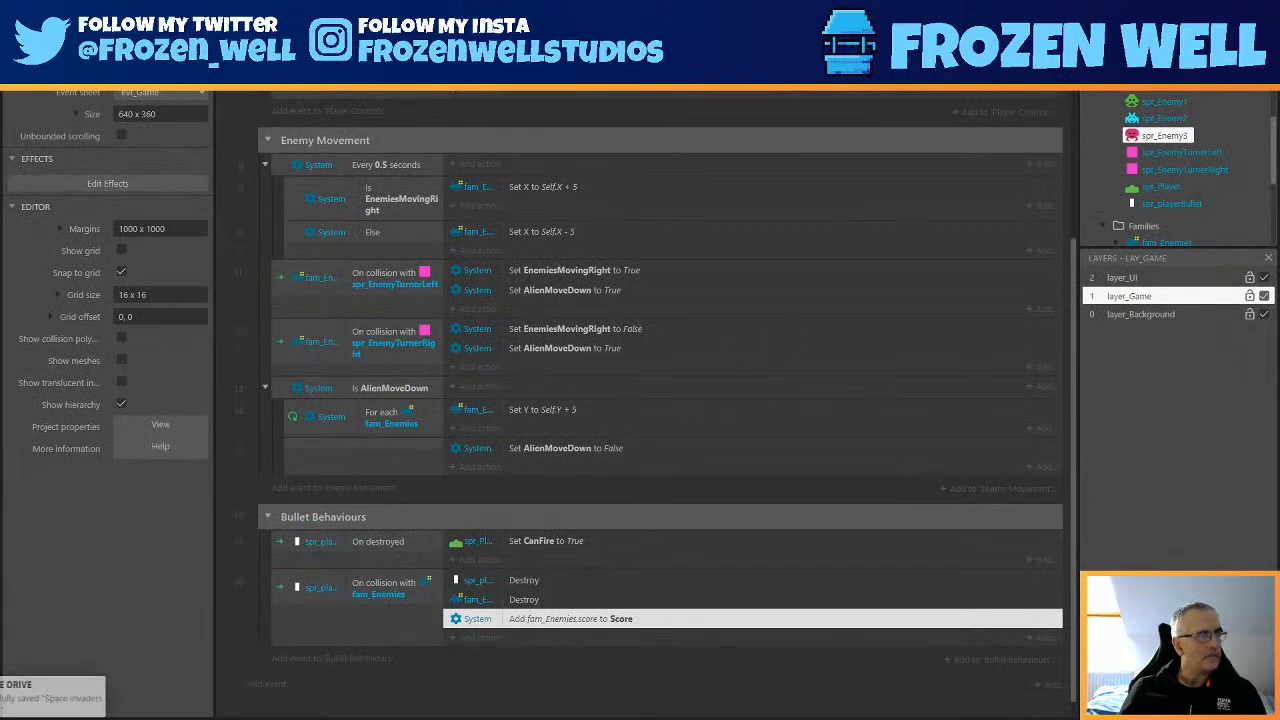
Make layer_UI active and import the GravityBold8 font from the Space Invaders folder into the project's Fonts folder.
click(1122, 278)
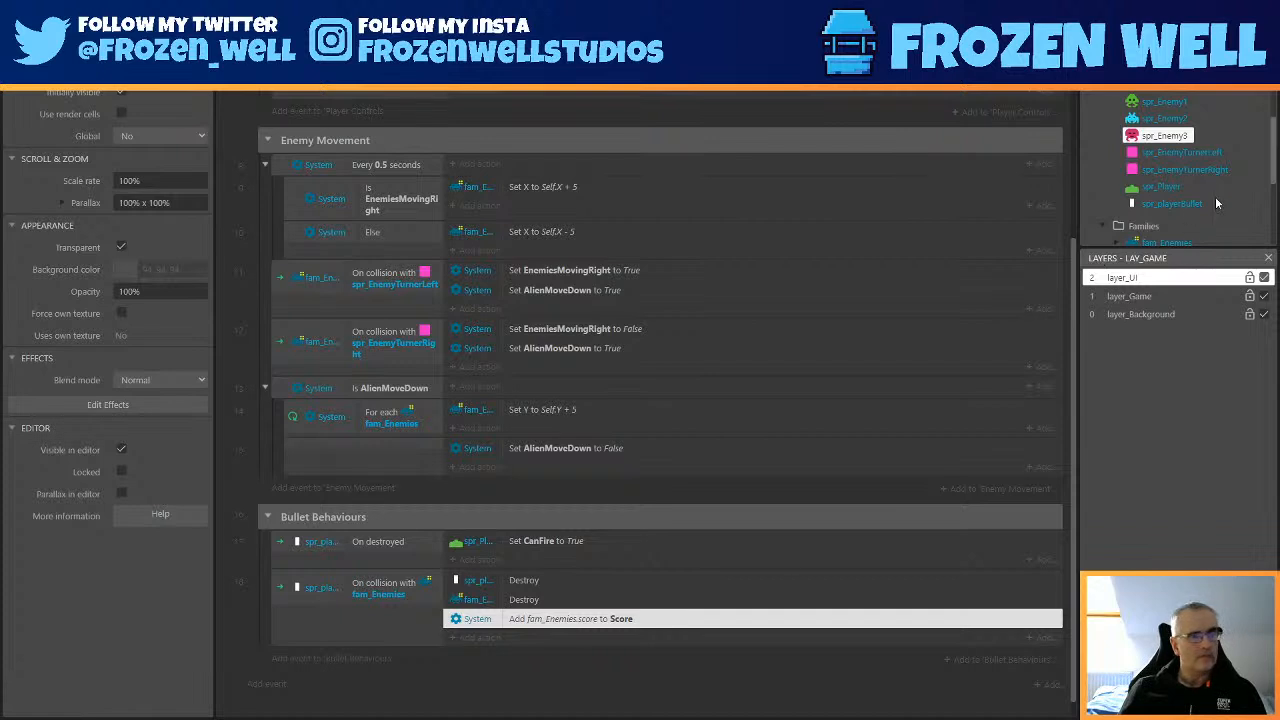
drag(1192, 261, 1200, 468)
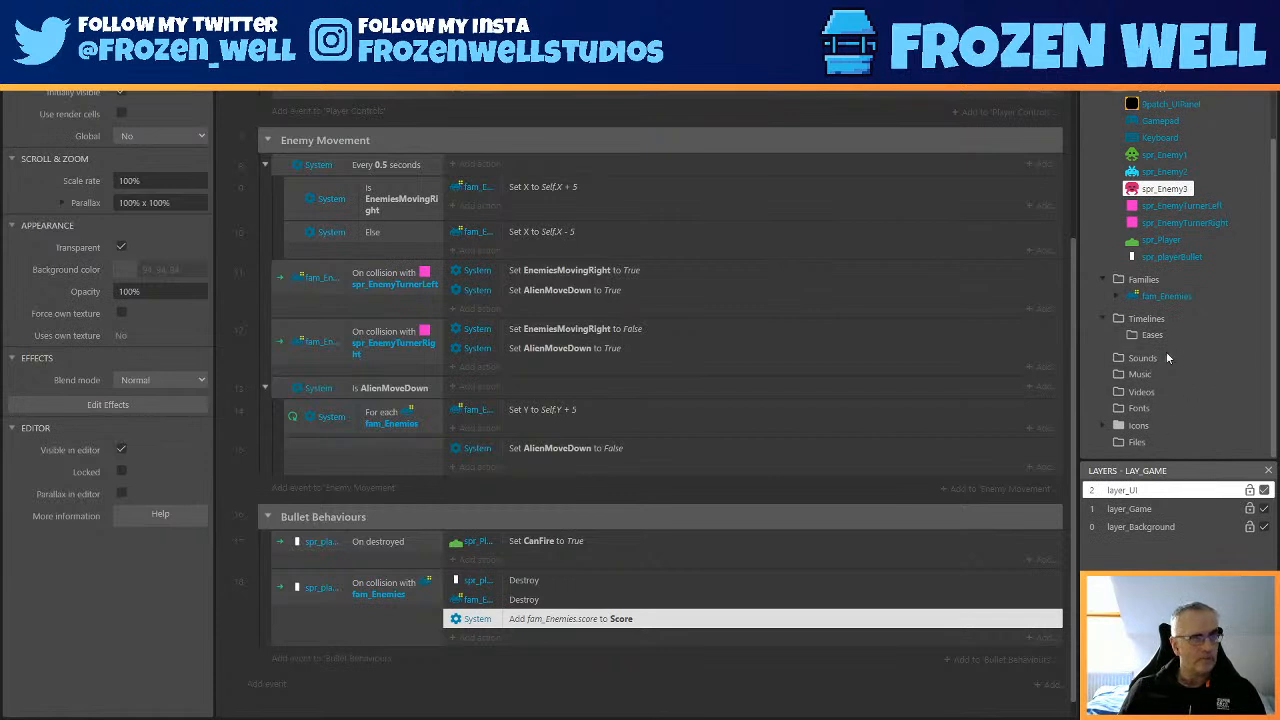
right_click(1140, 408)
click(1185, 418)
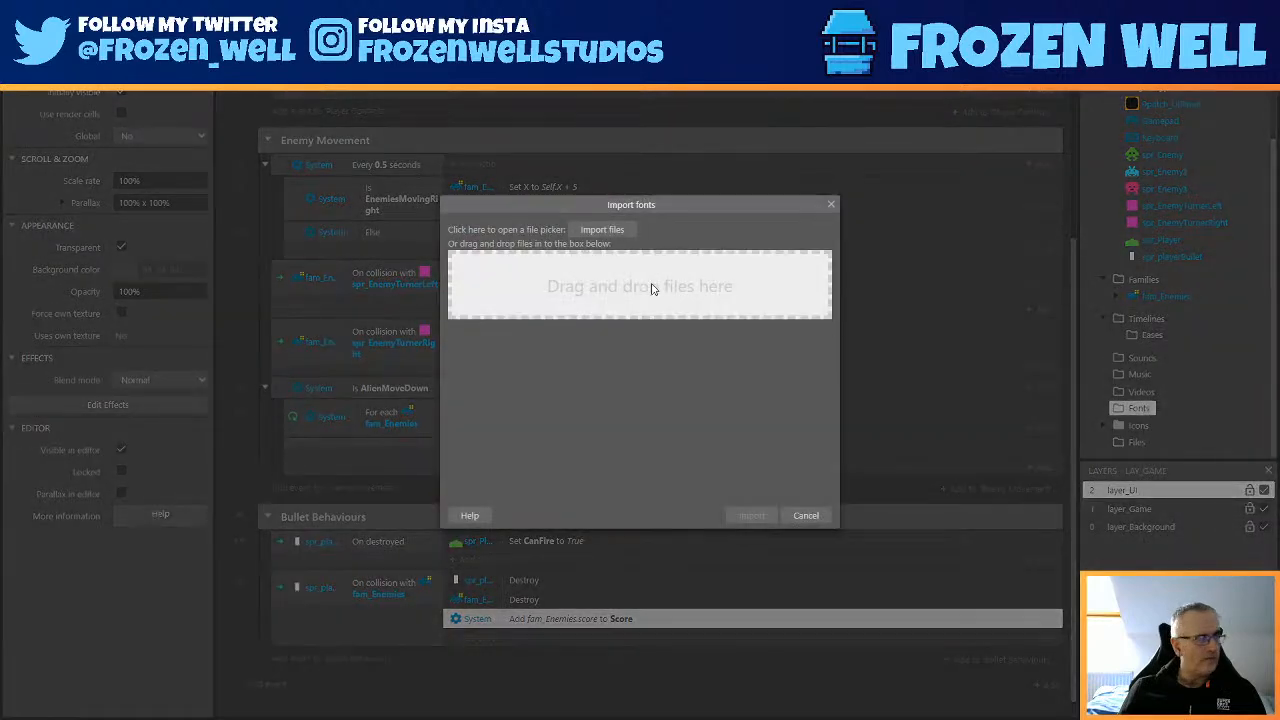
click(626, 231)
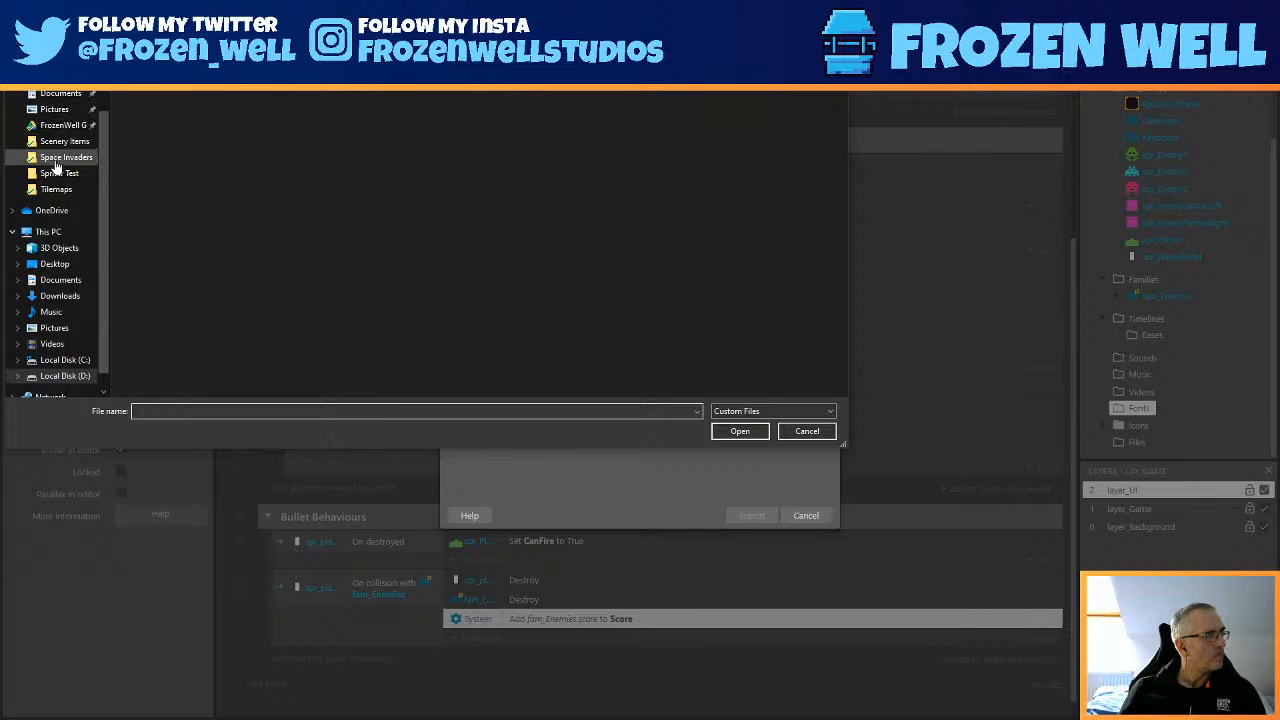
click(62, 158)
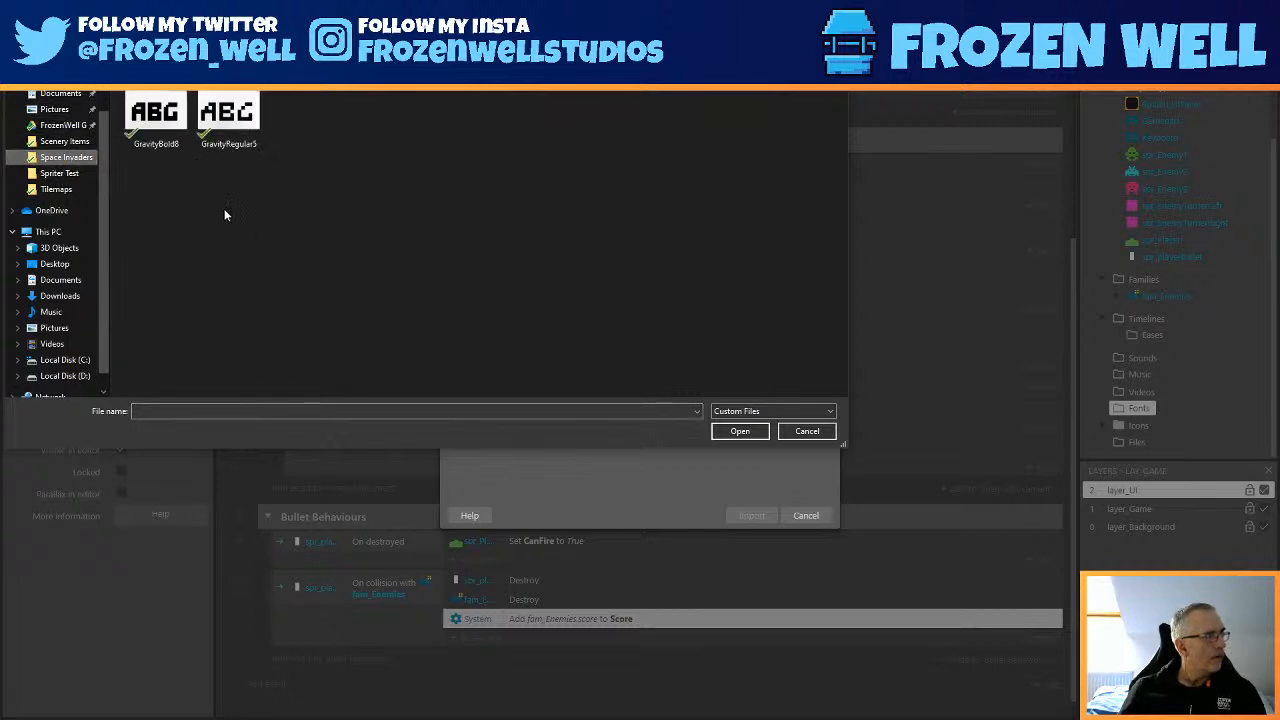
click(158, 122)
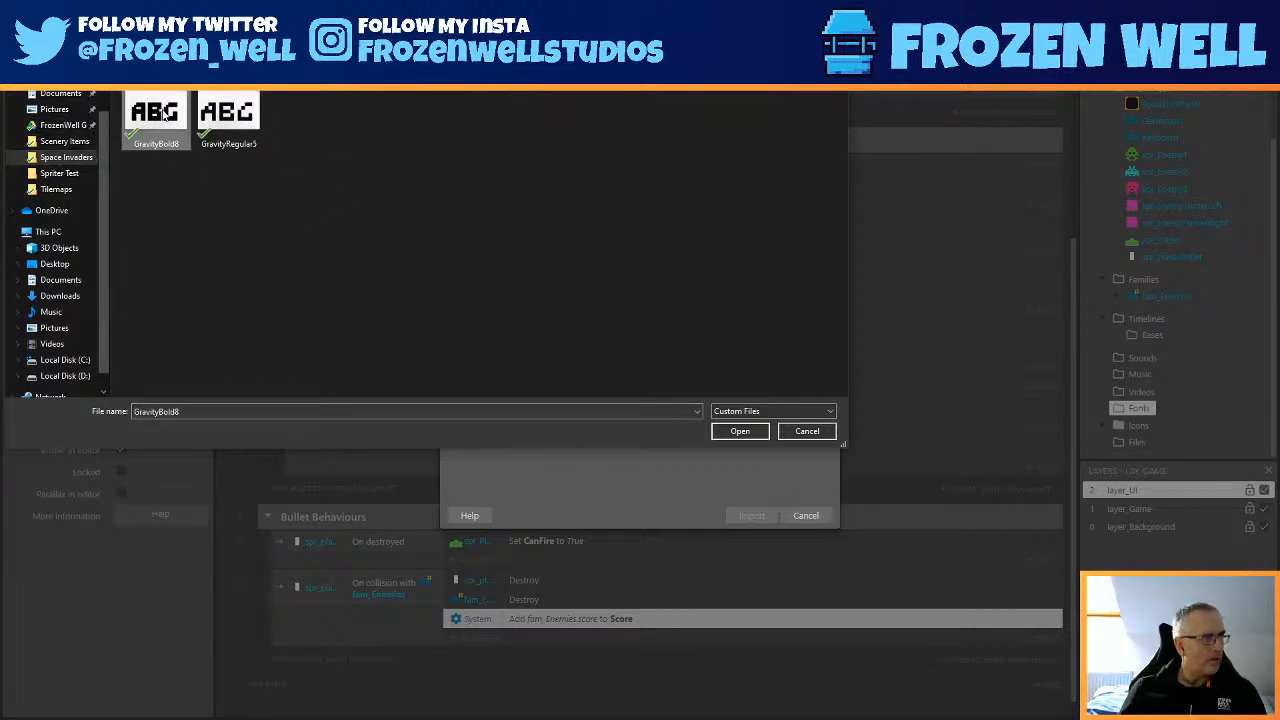
double_click(159, 115)
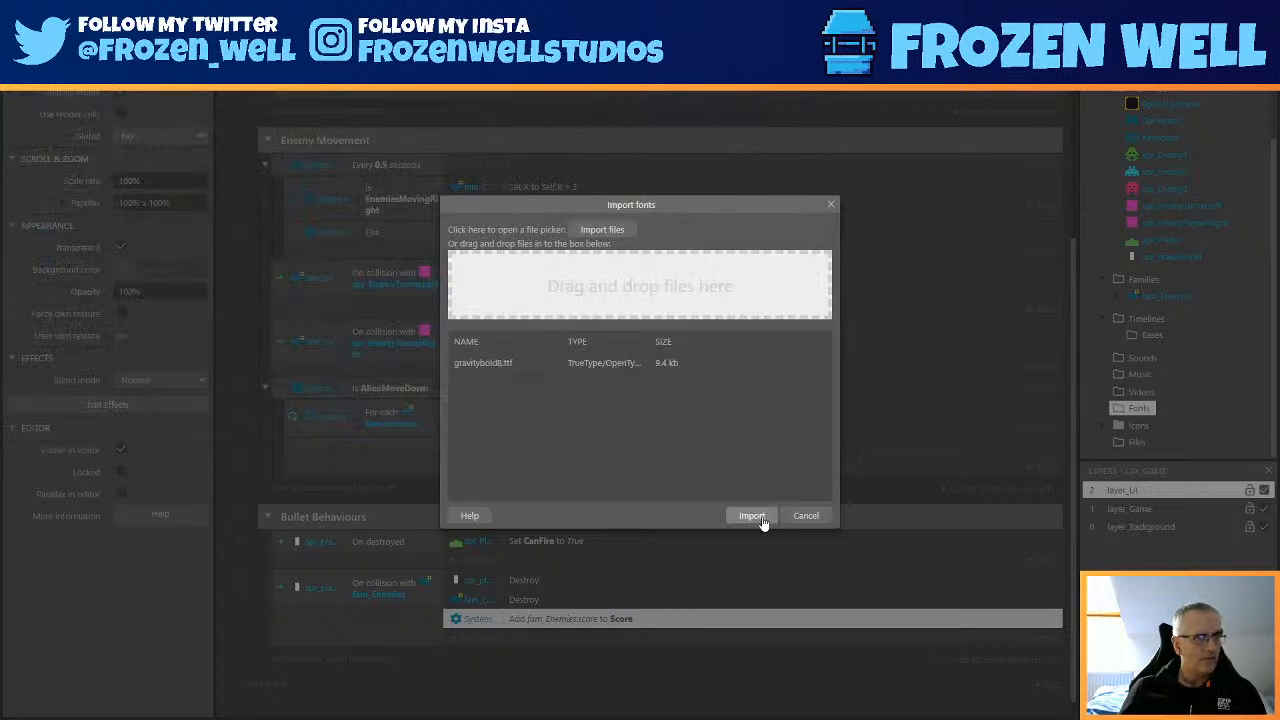
click(757, 516)
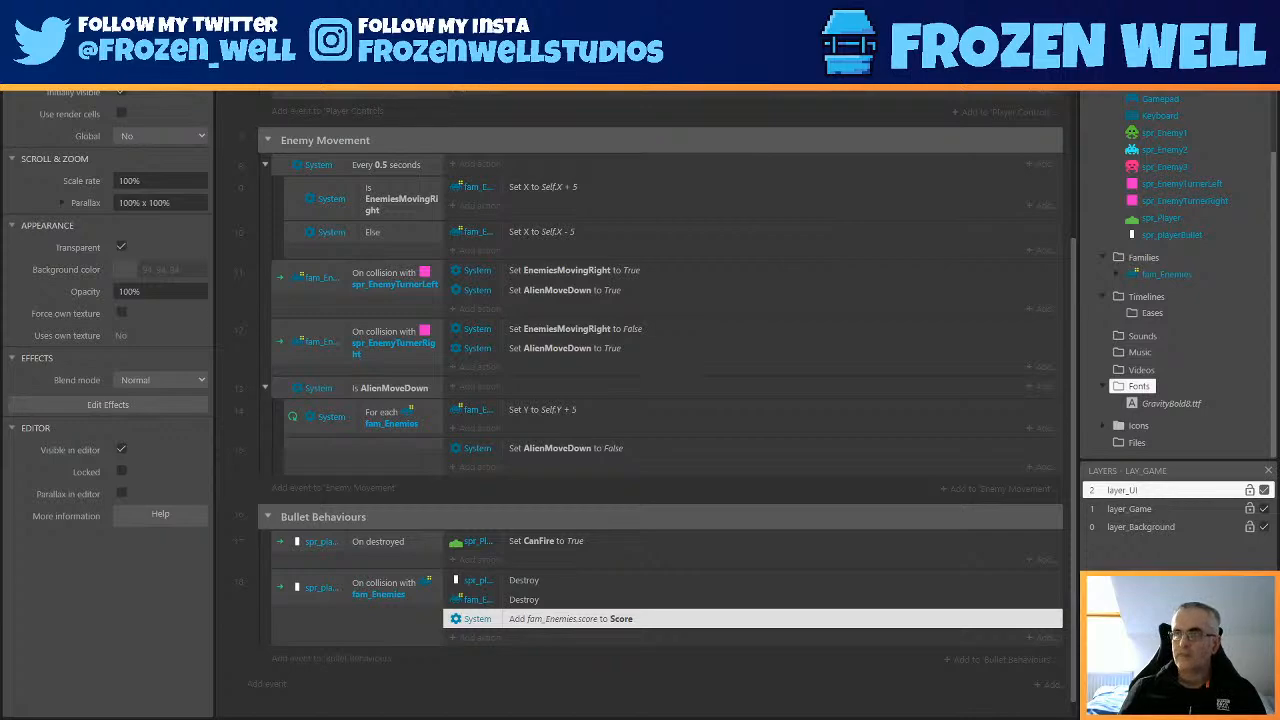
Switch to the browser and examine the Gravity Font Pack page's usage notes, font samples and downloadable files.
drag(1279, 225, 684, 2)
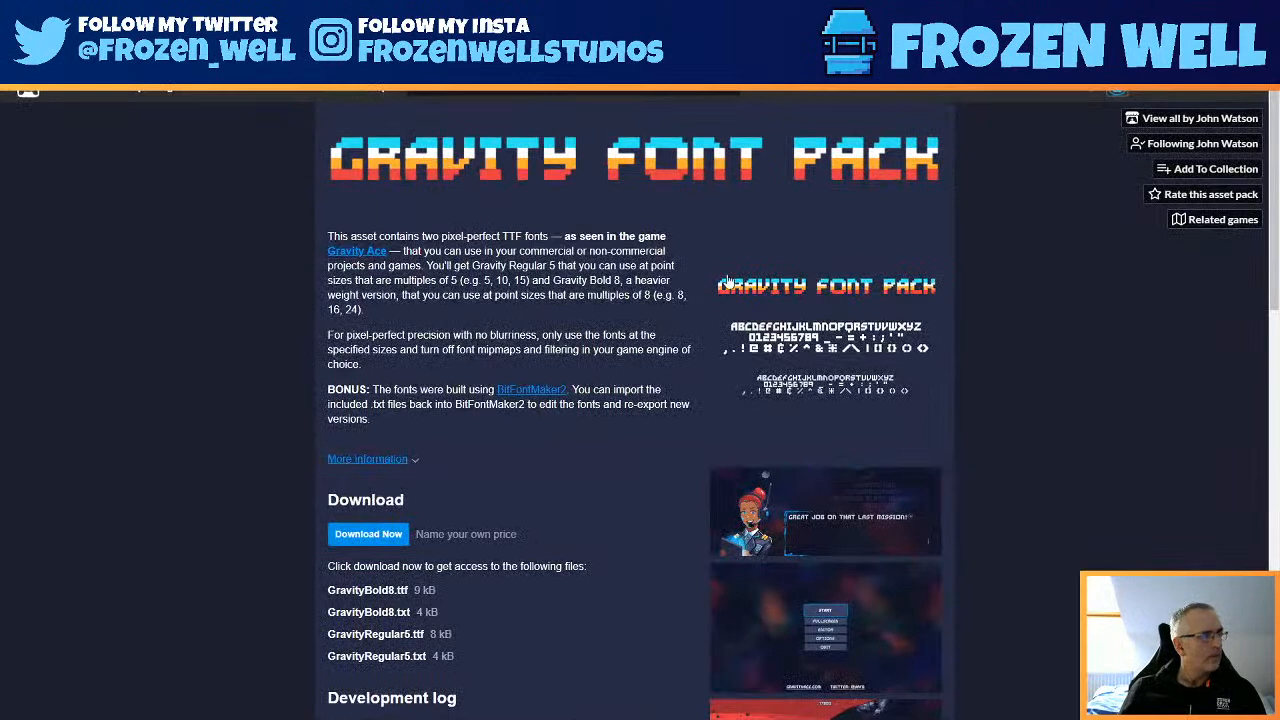
scroll(720, 280, down, 1)
scroll(928, 318, up, 1)
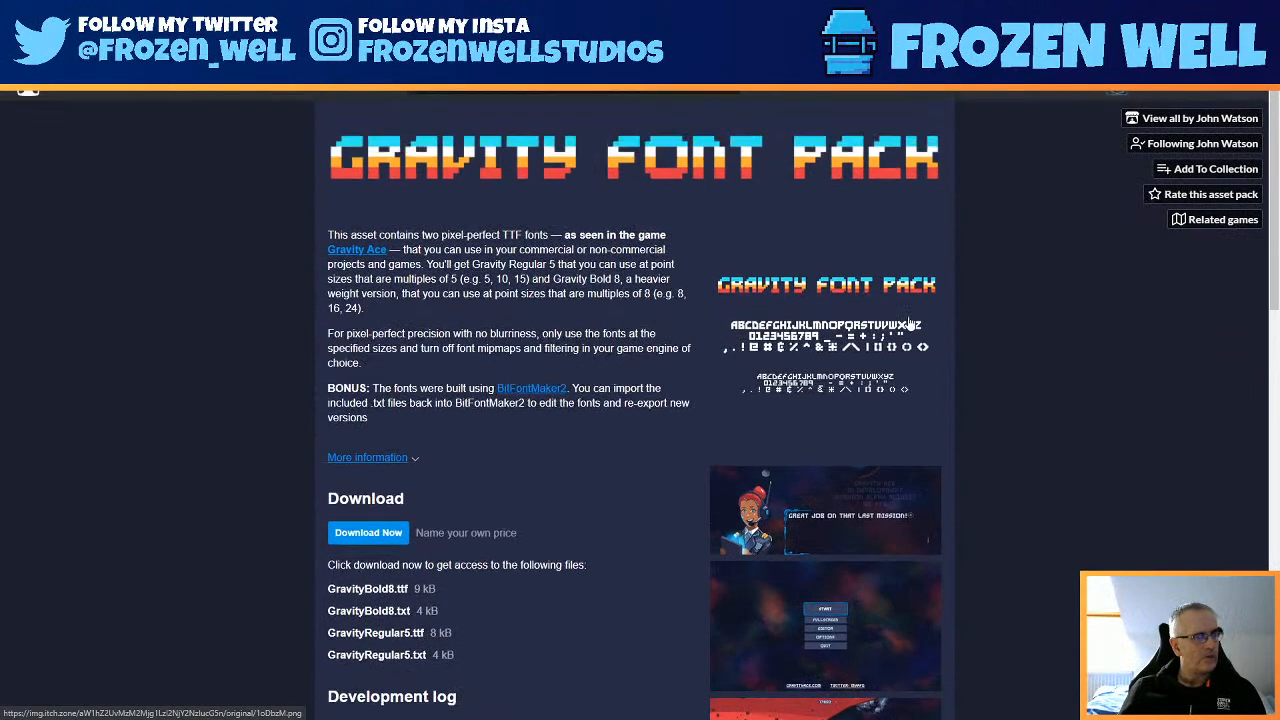
scroll(697, 420, down, 4)
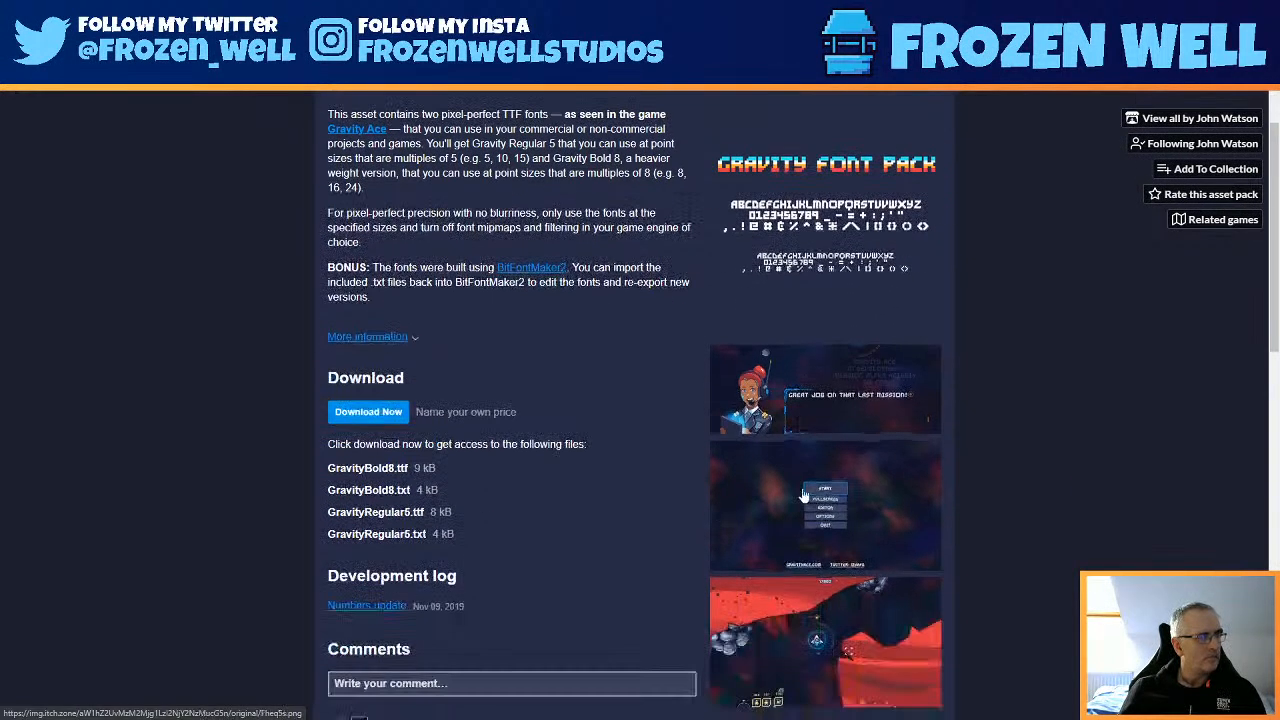
scroll(664, 318, up, 4)
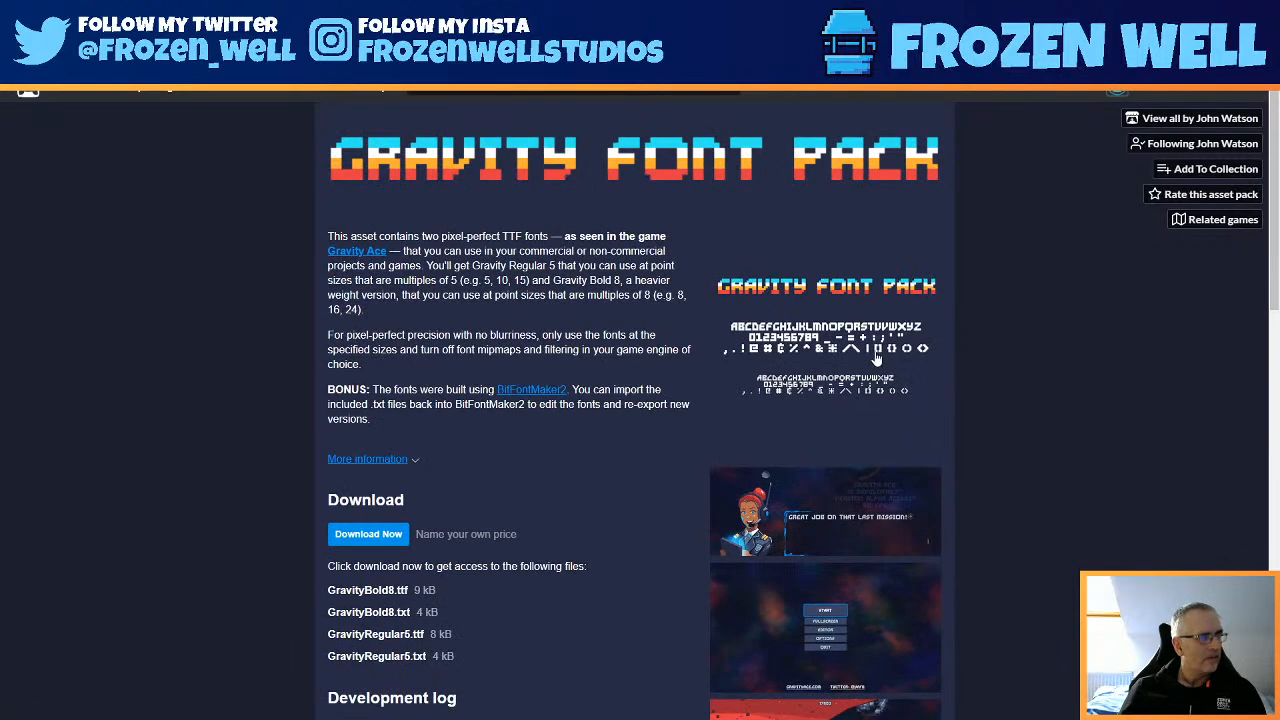
scroll(908, 400, down, 1)
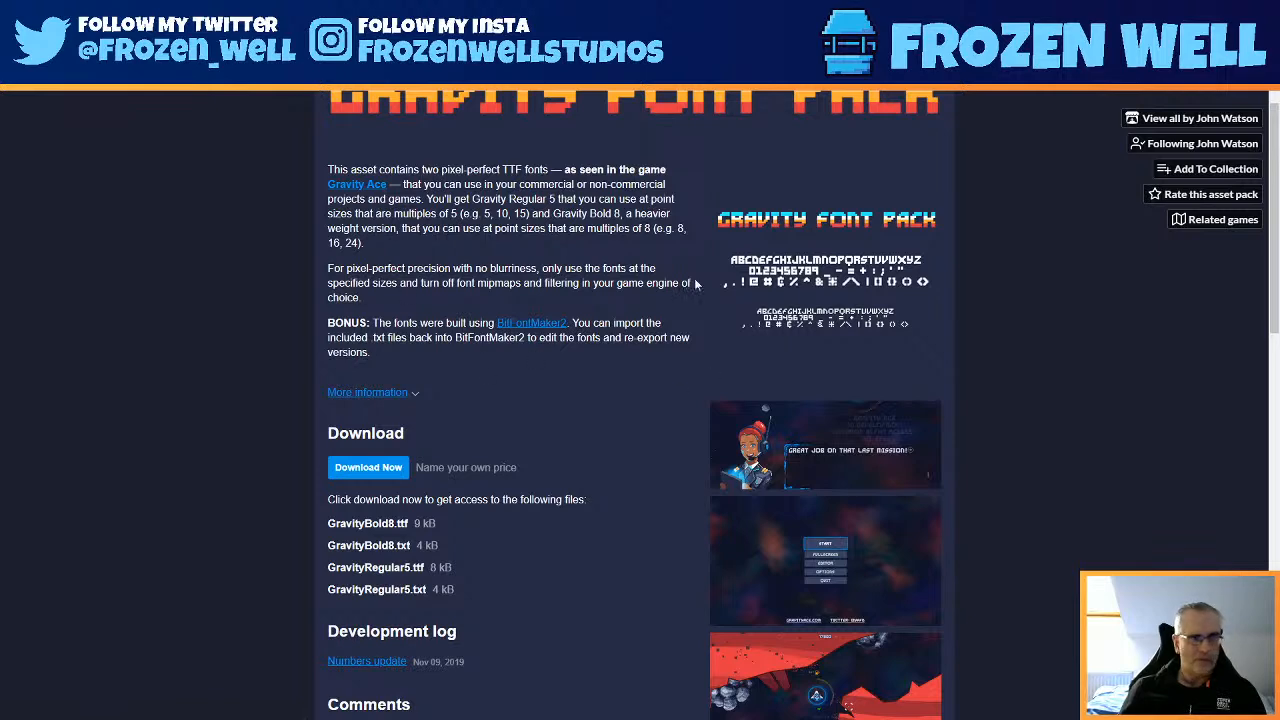
scroll(703, 318, up, 1)
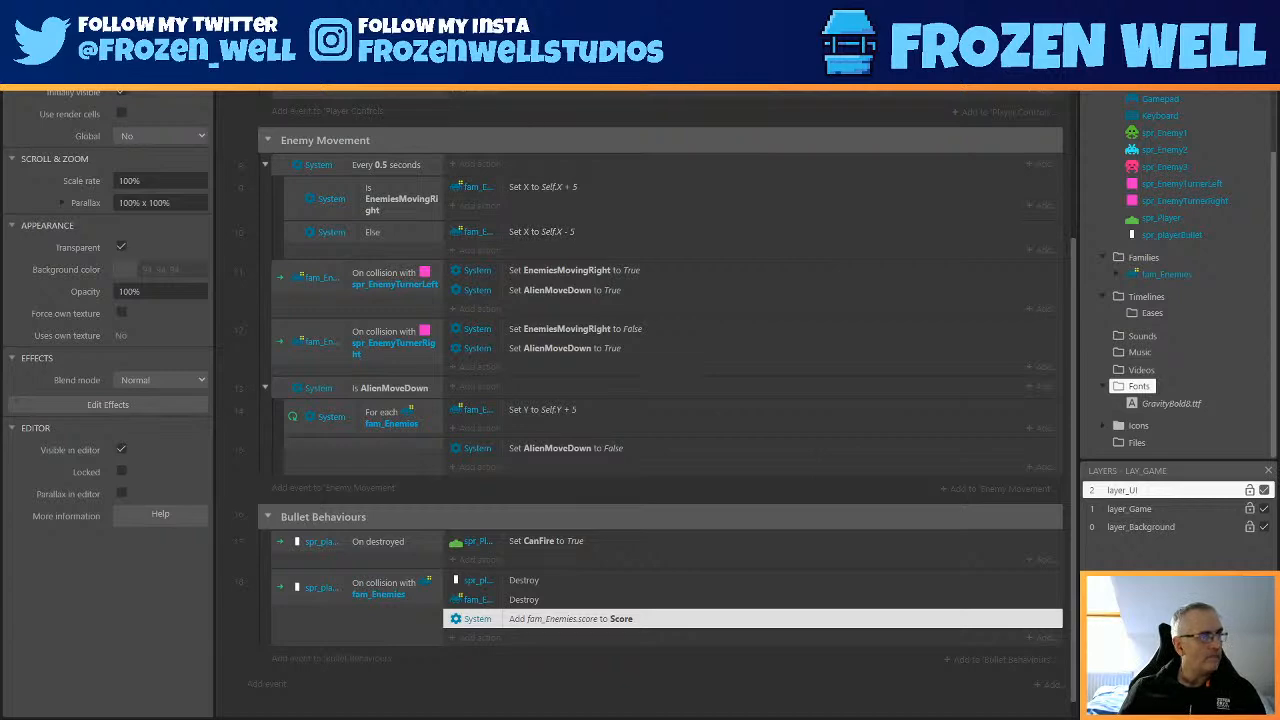
Insert a Text object on layer_UI inside the side panel of the game layout.
click(320, 72)
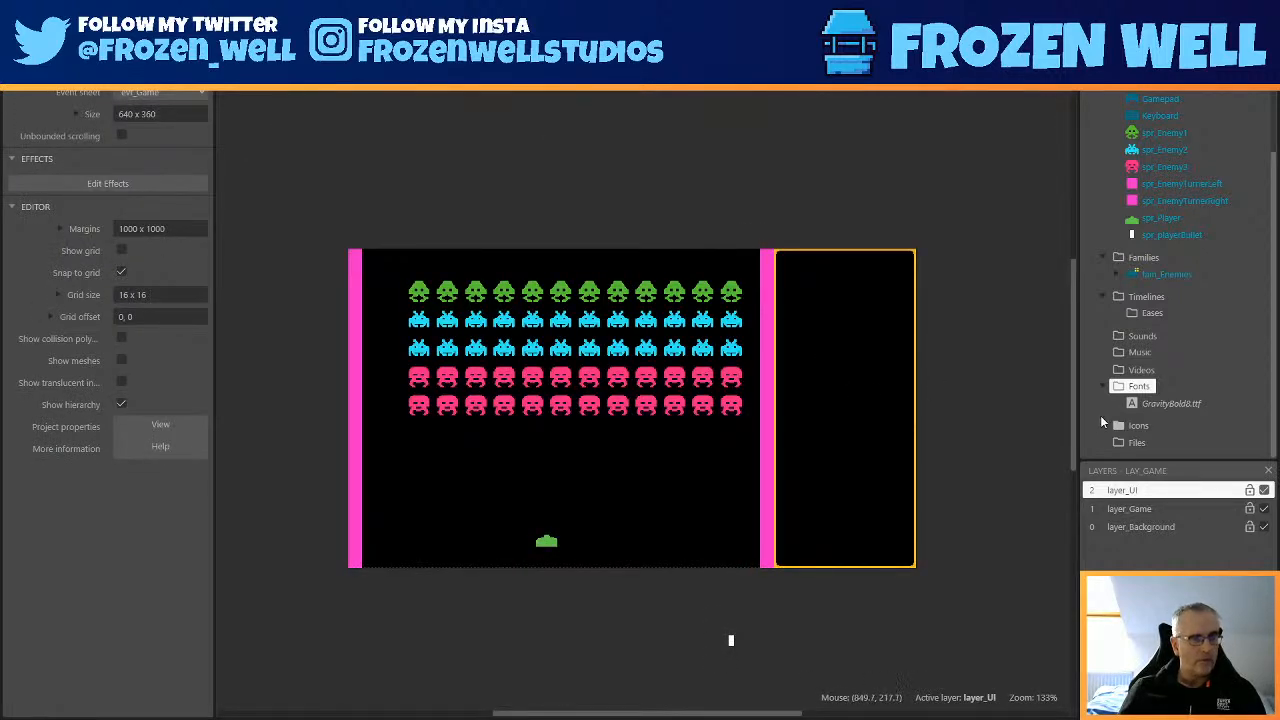
double_click(814, 334)
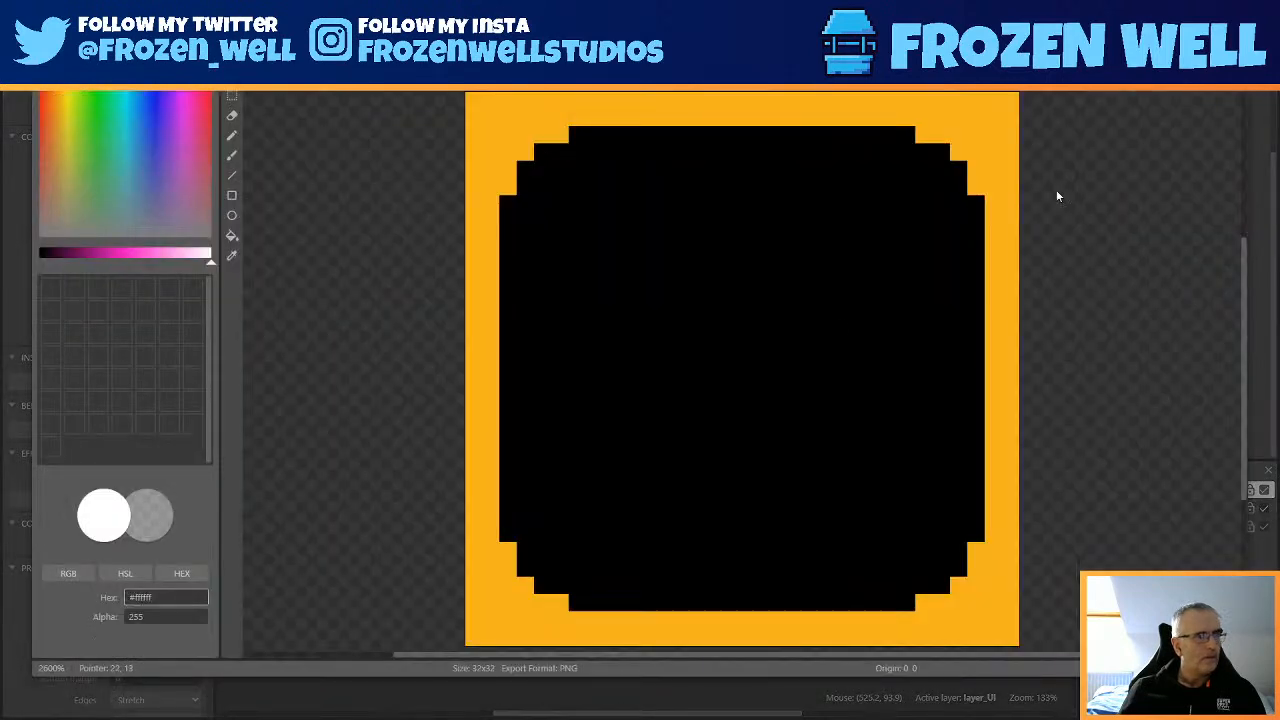
click(1238, 50)
double_click(788, 195)
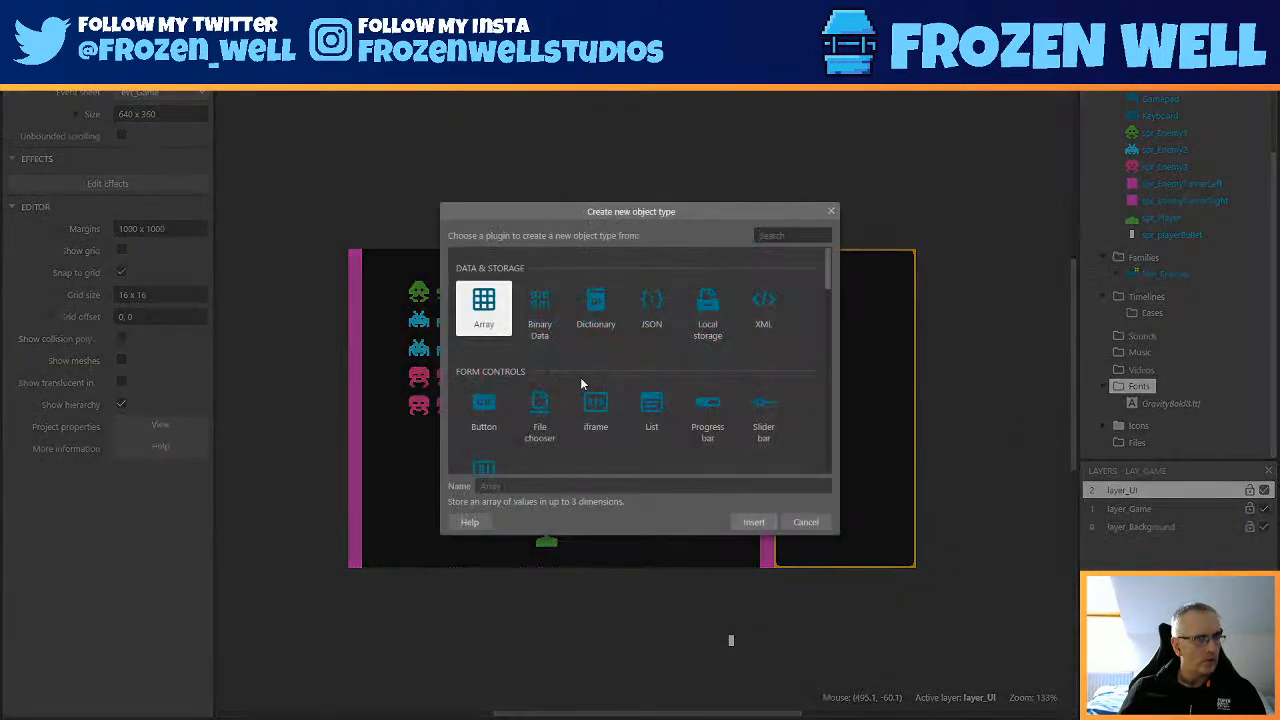
text(text)
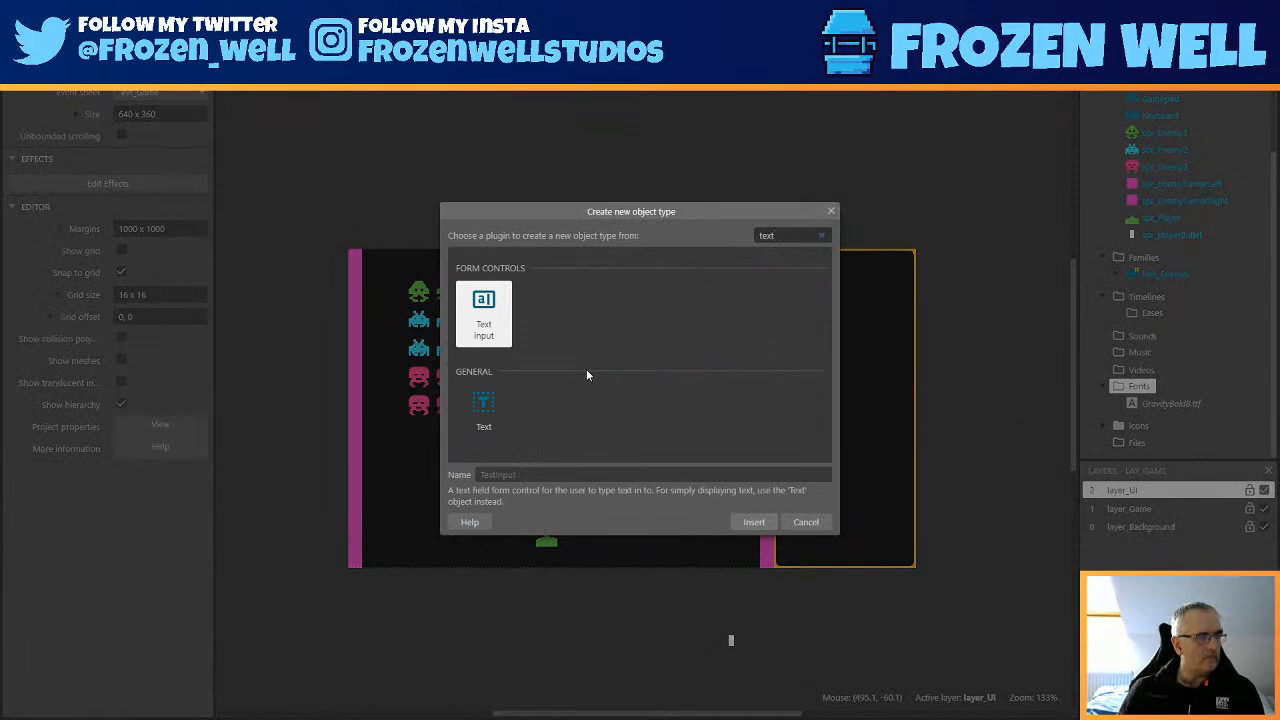
double_click(484, 404)
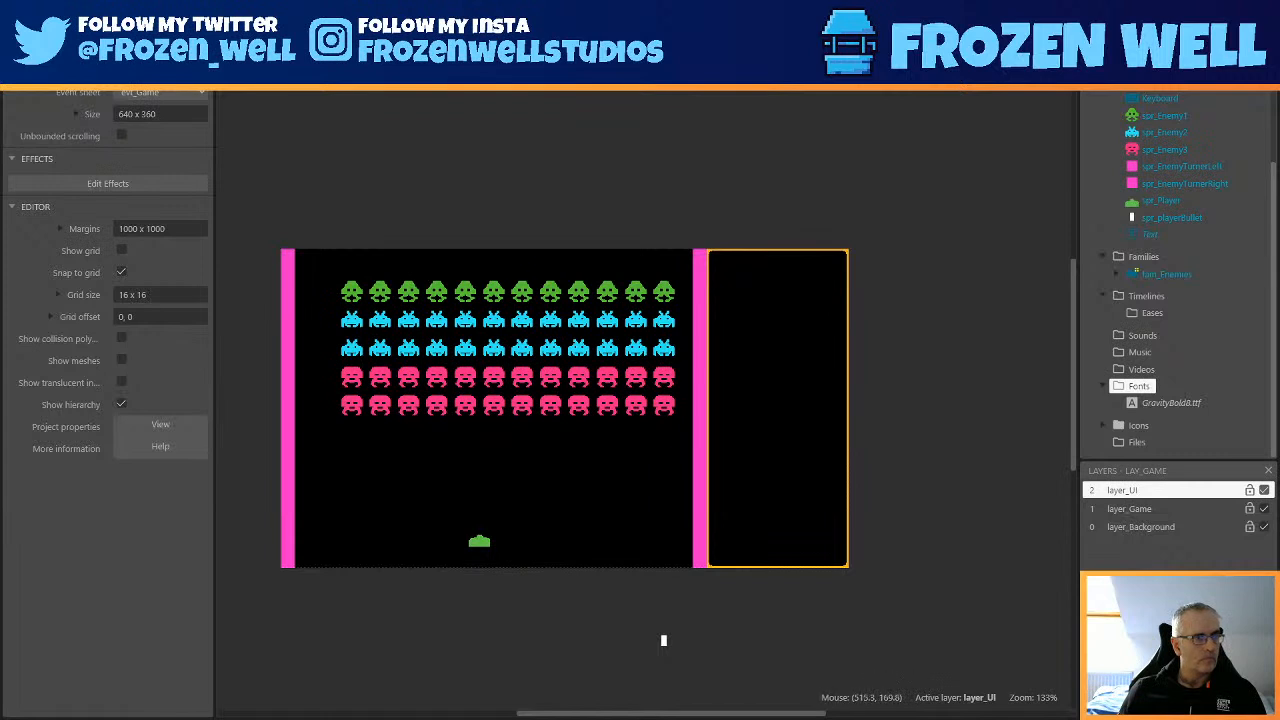
click(731, 401)
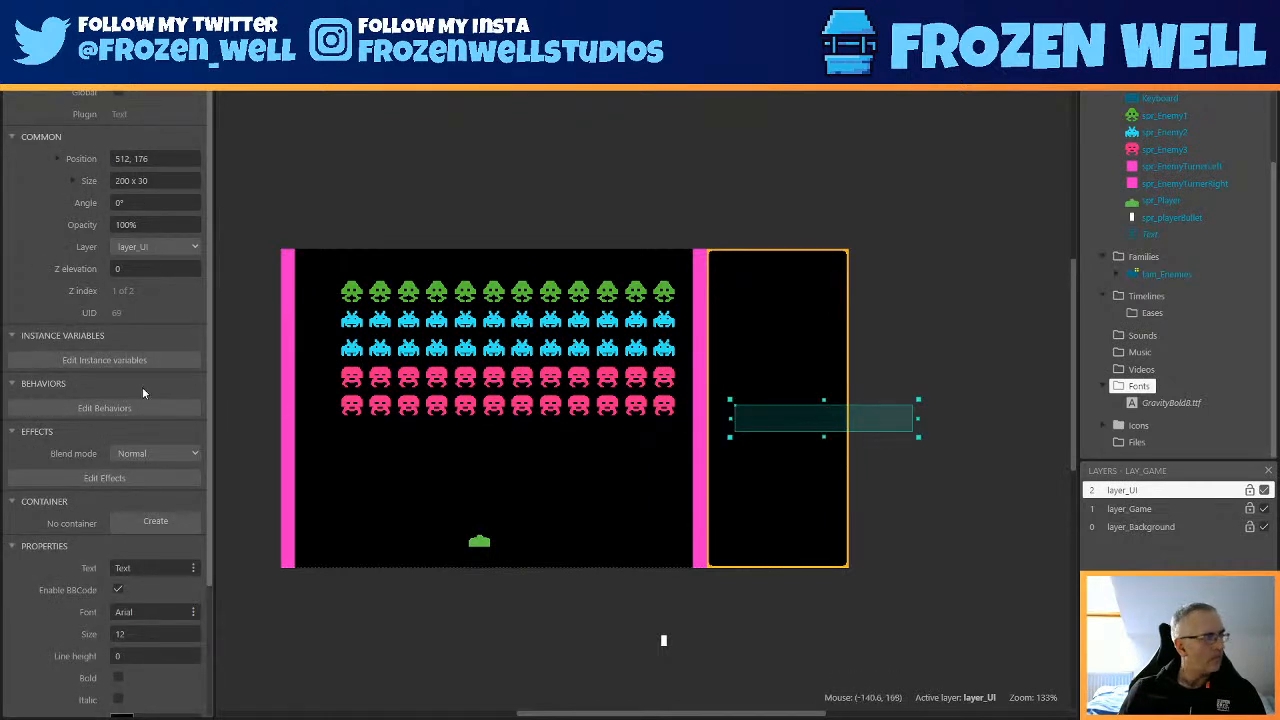
Set the Text object's font to GravityBold8.
scroll(119, 543, down, 3)
click(193, 451)
click(547, 368)
click(551, 414)
click(733, 474)
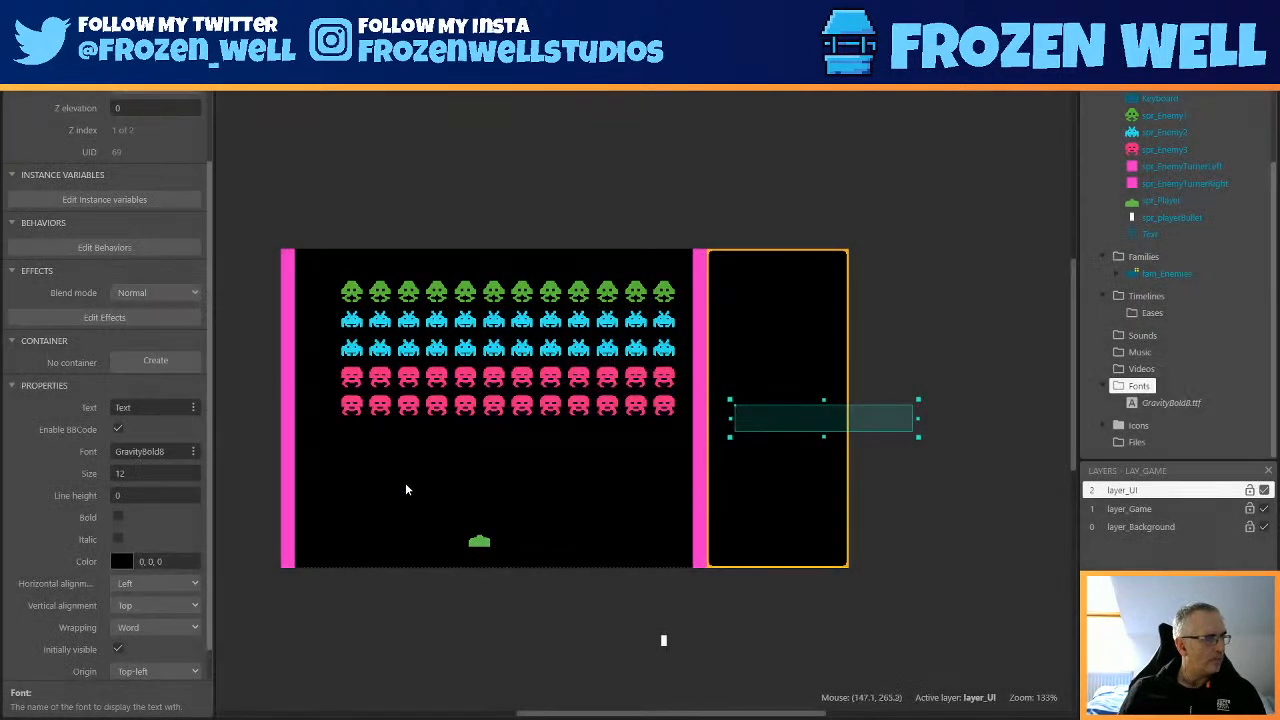
Set the Text object's color to yellow, RGB 231, 255, 51.
click(121, 561)
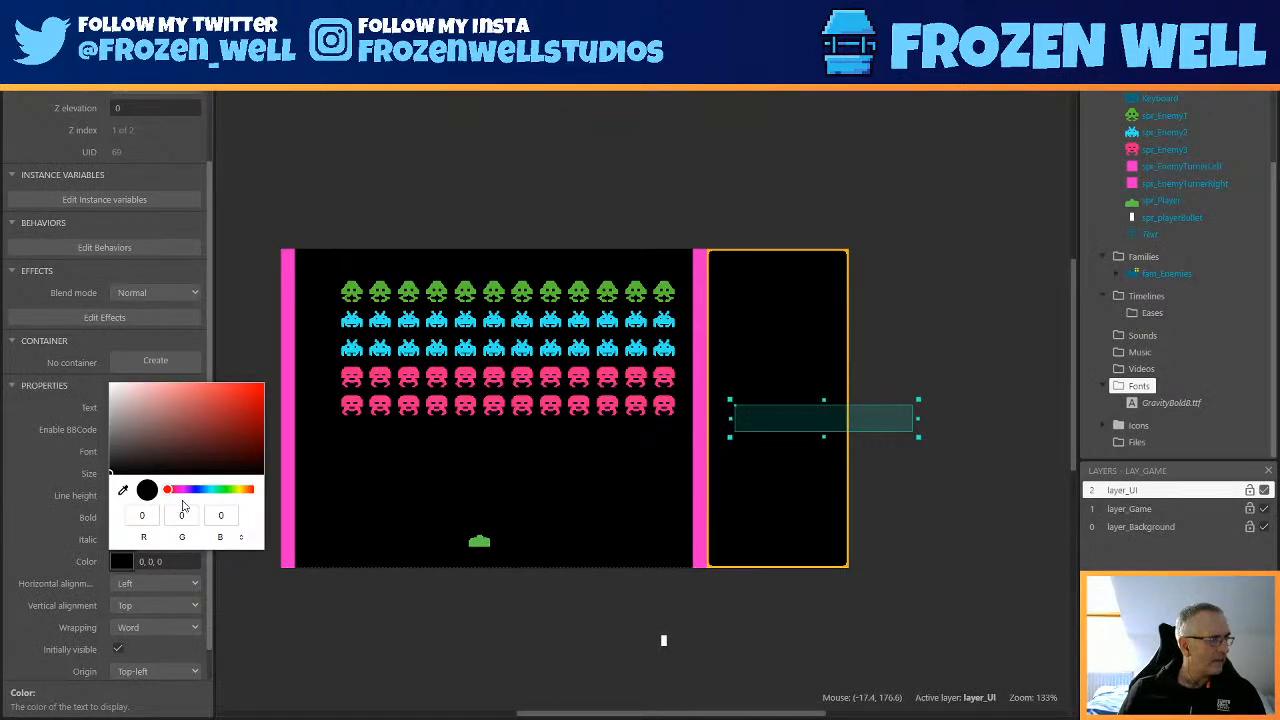
click(238, 489)
click(231, 385)
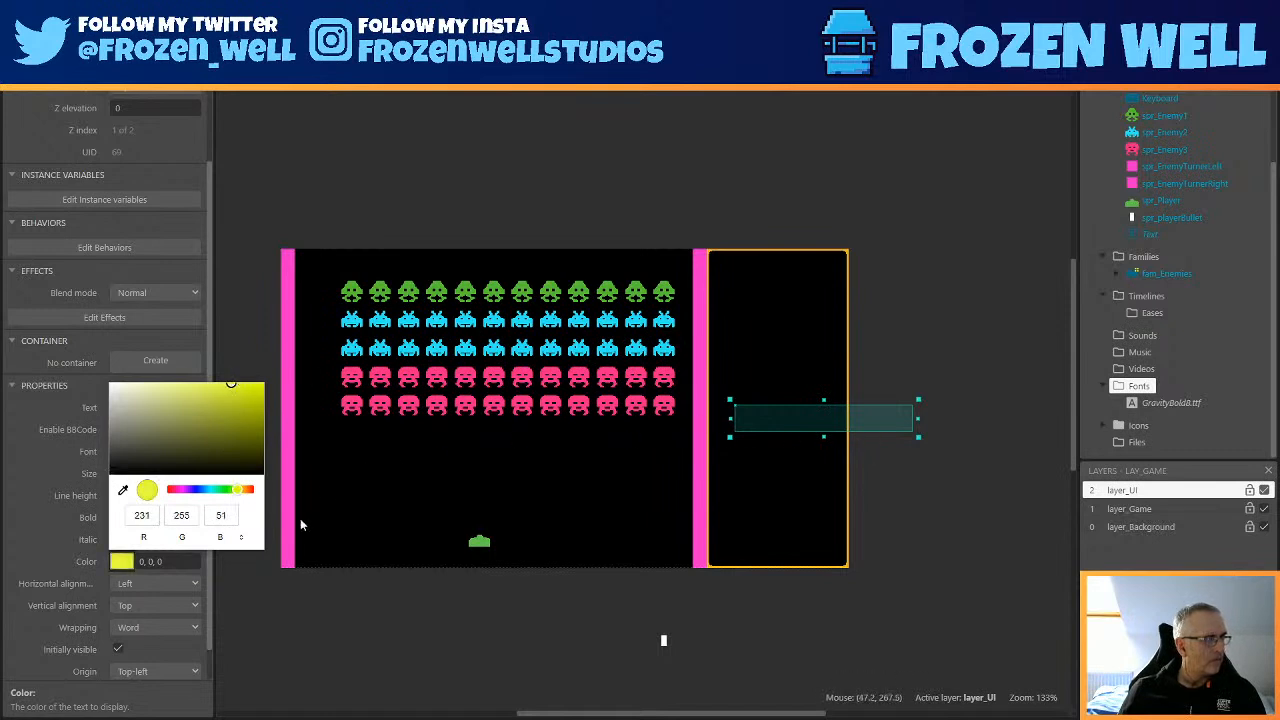
click(12, 543)
Set the Text object's content to SCORE, and move and resize its box to fit inside the side panel.
drag(845, 428, 840, 372)
drag(918, 375, 779, 384)
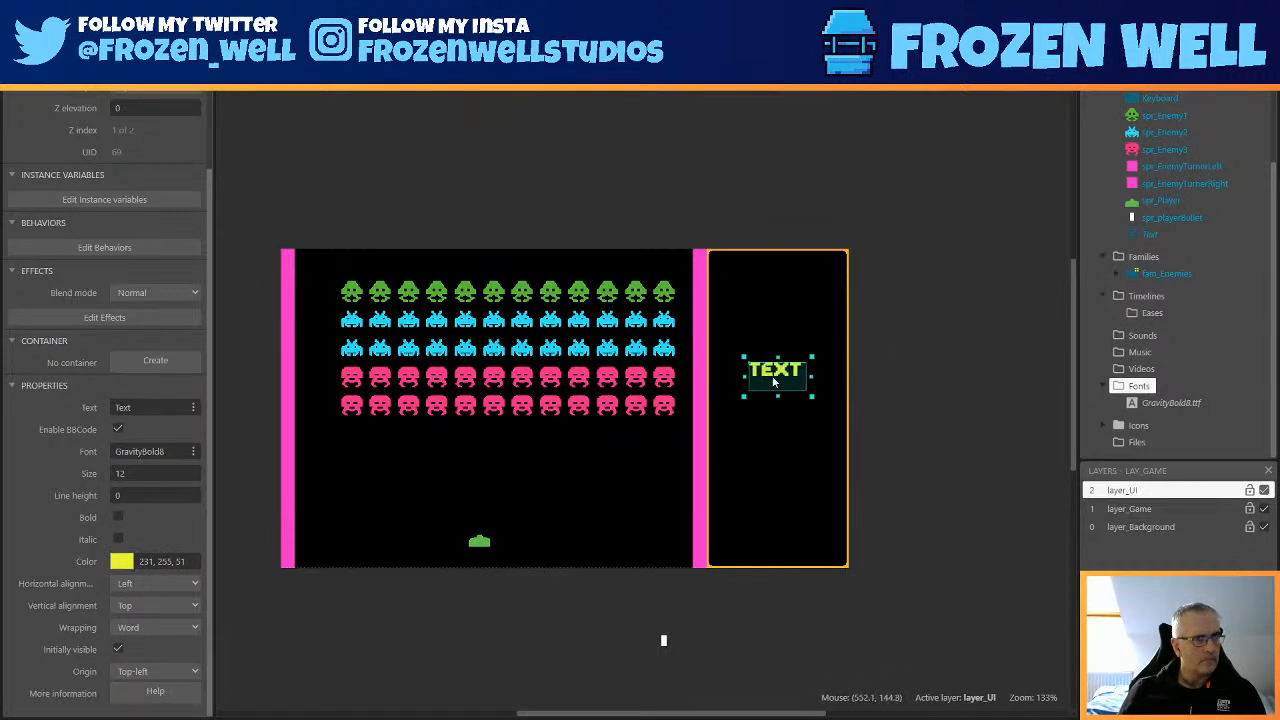
click(130, 407)
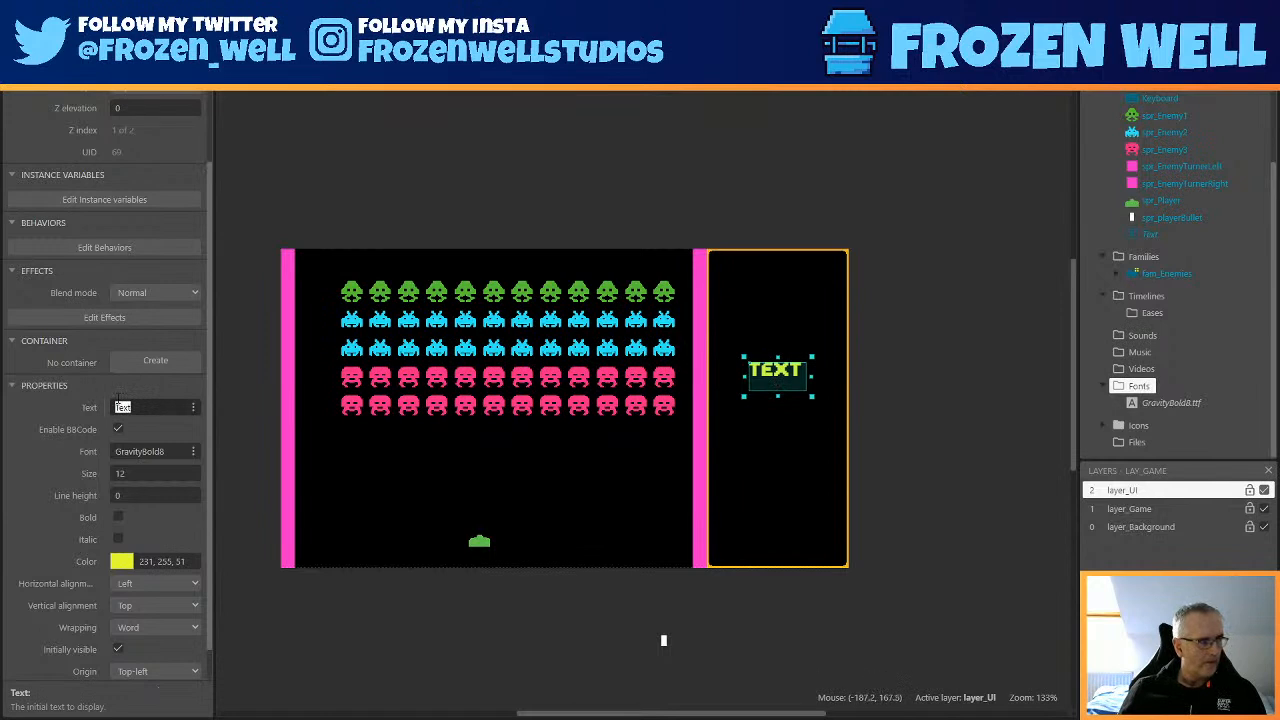
text(SCORE)
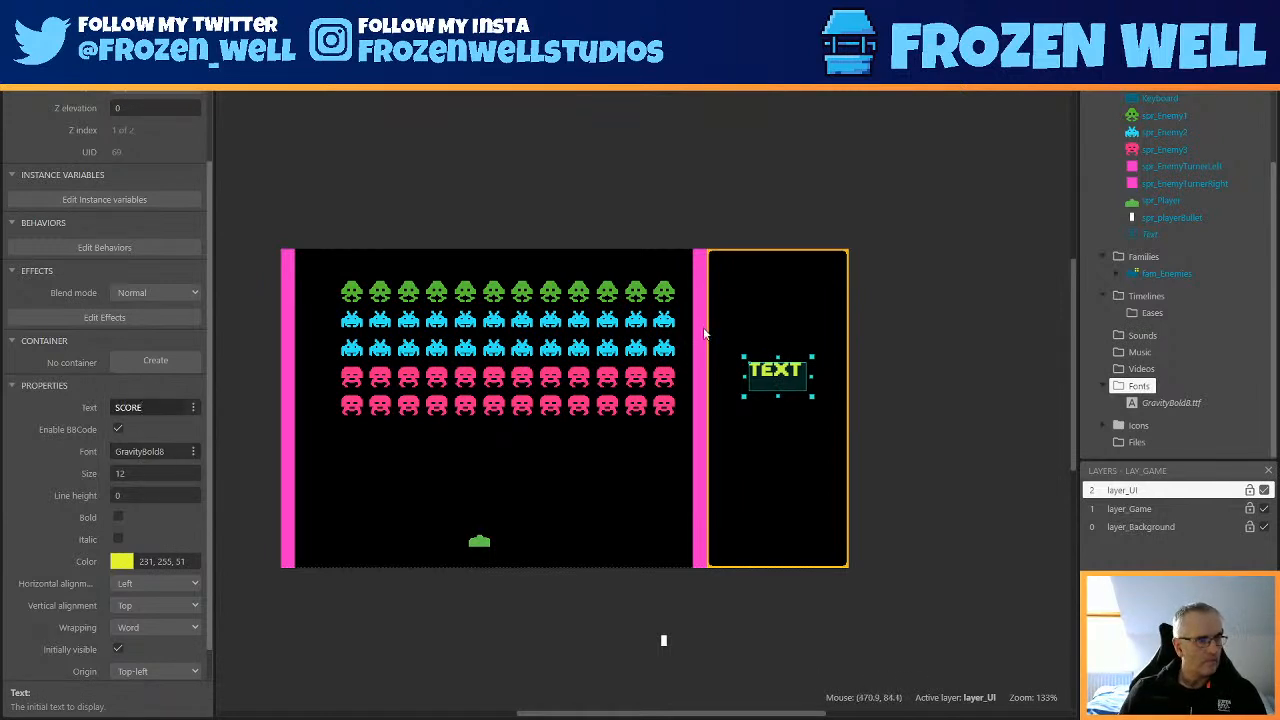
key(Return)
drag(818, 376, 828, 376)
drag(741, 380, 733, 380)
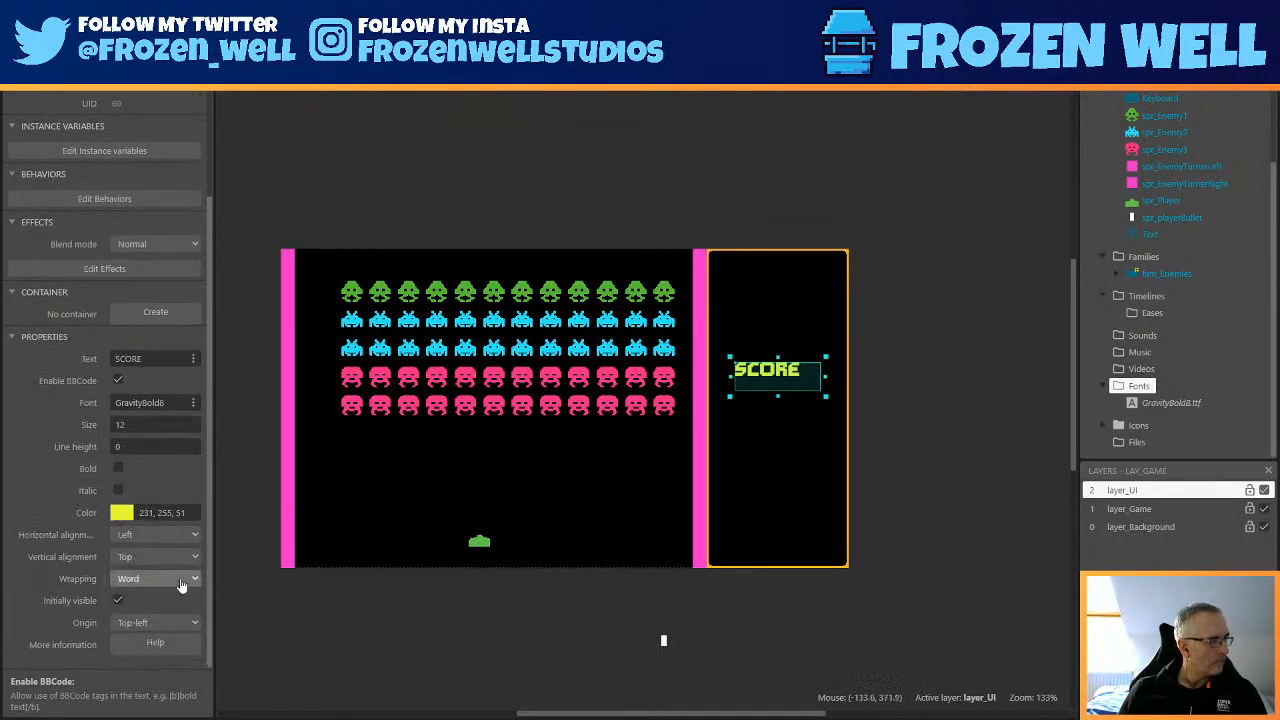
Set both the horizontal and vertical alignment of the SCORE text to Center.
click(140, 536)
click(140, 549)
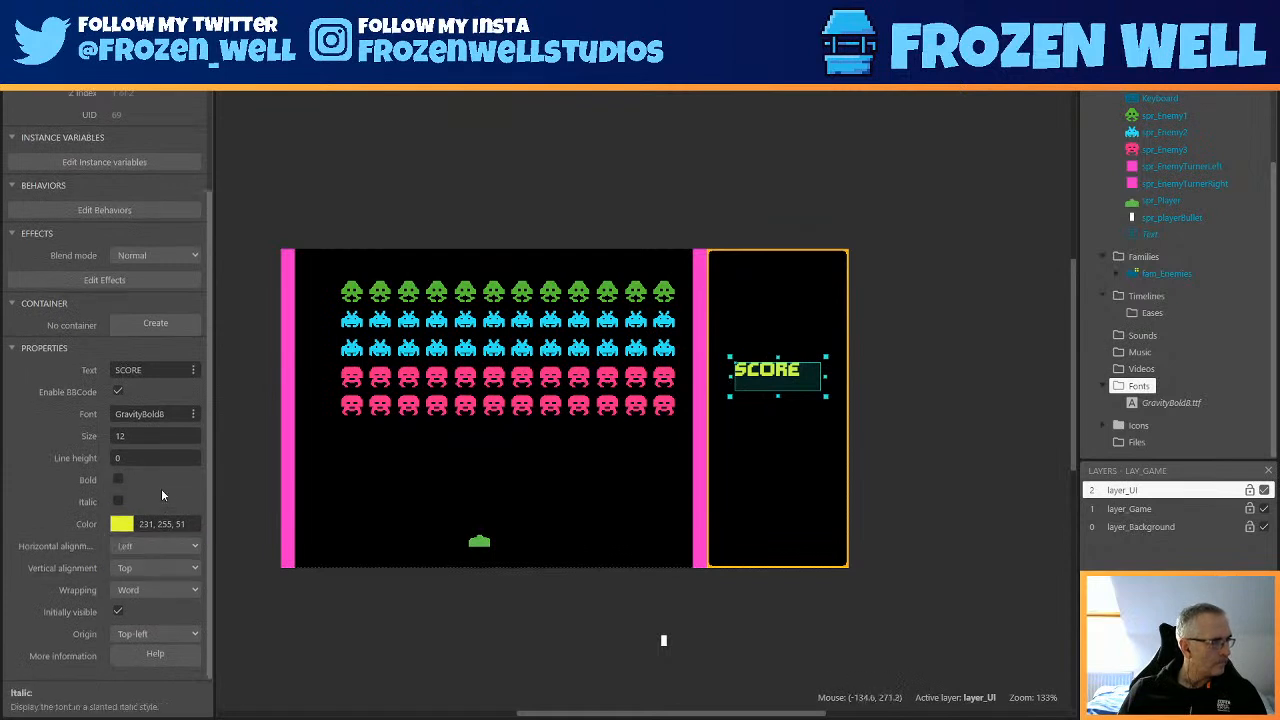
click(150, 546)
click(140, 571)
click(140, 571)
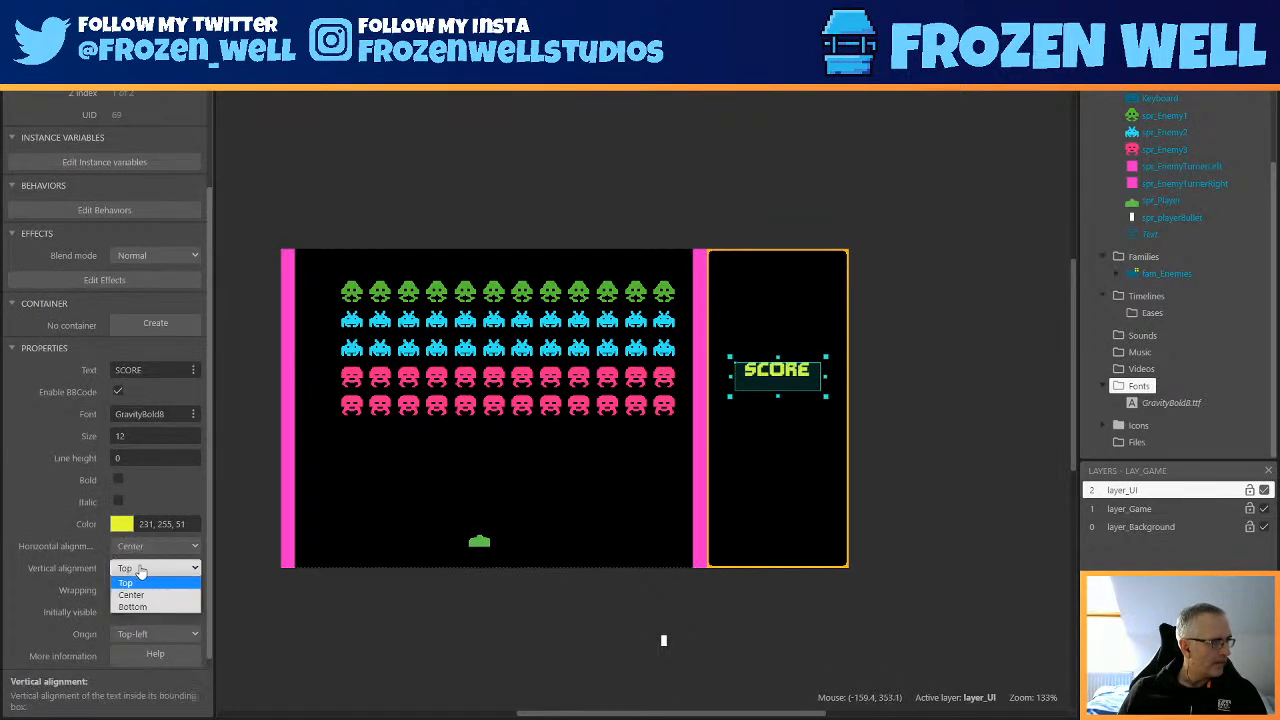
click(137, 600)
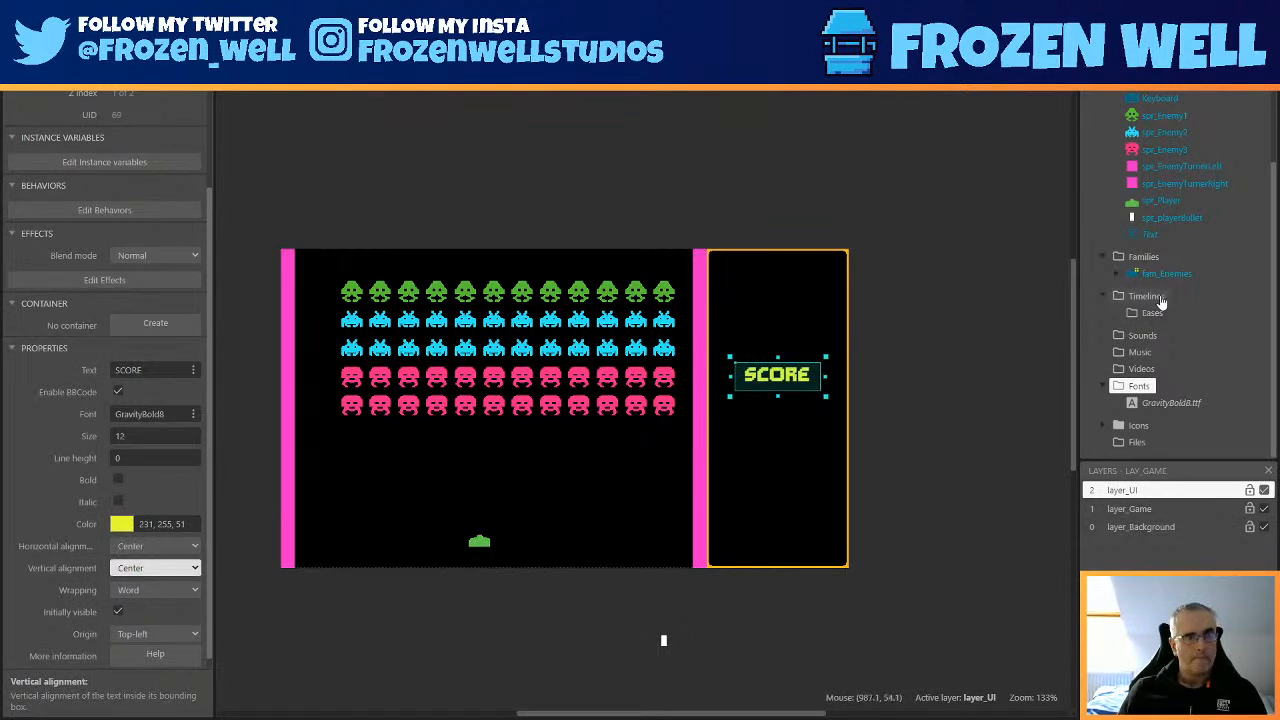
Rename the Text object as txt_ScoreHeading in the project's object list.
click(1150, 235)
click(1150, 235)
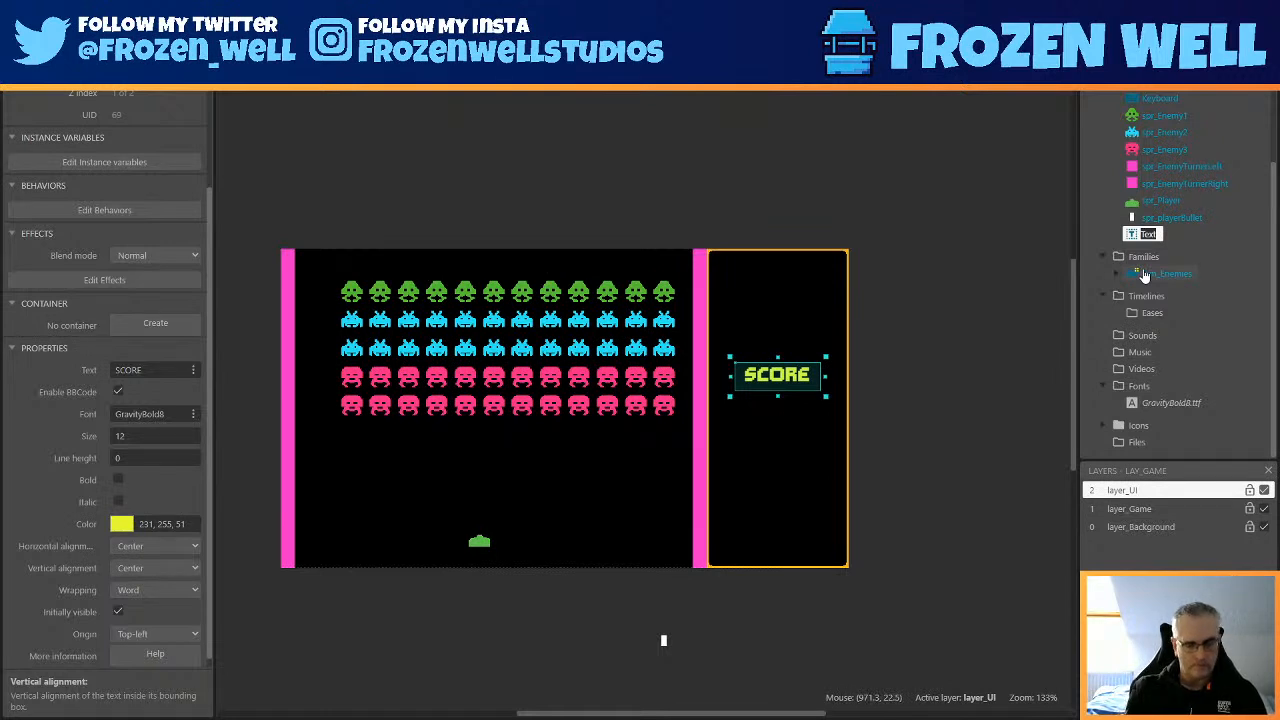
text(txt)
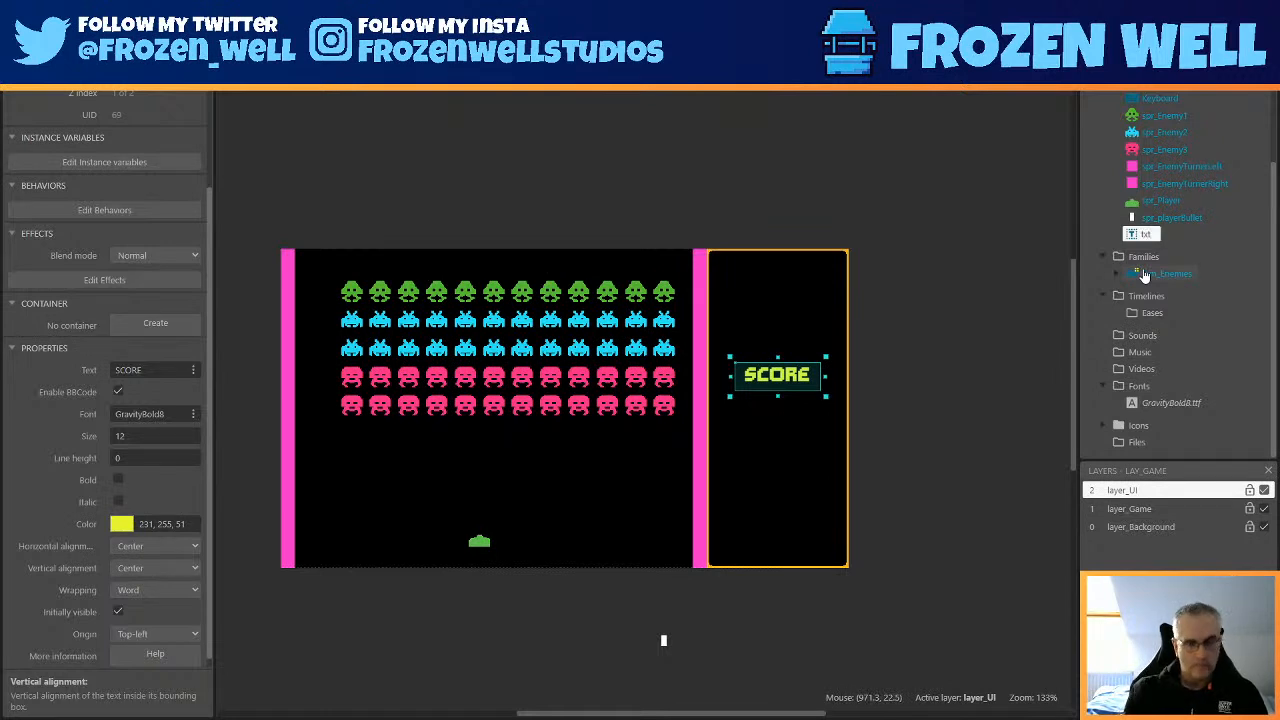
text(_)
key(BackSpace)
key(BackSpace)
key(BackSpace)
key(BackSpace)
text(ScoreHeading)
key(Left)
key(Left)
key(Left)
key(Left)
key(Left)
key(Left)
key(Left)
key(Left)
key(Left)
key(Left)
key(Left)
key(Left)
key(Left)
key(Left)
key(Left)
key(Right)
key(Right)
key(Right)
key(Right)
key(Right)
key(Right)
key(Right)
key(Right)
key(Right)
key(Return)
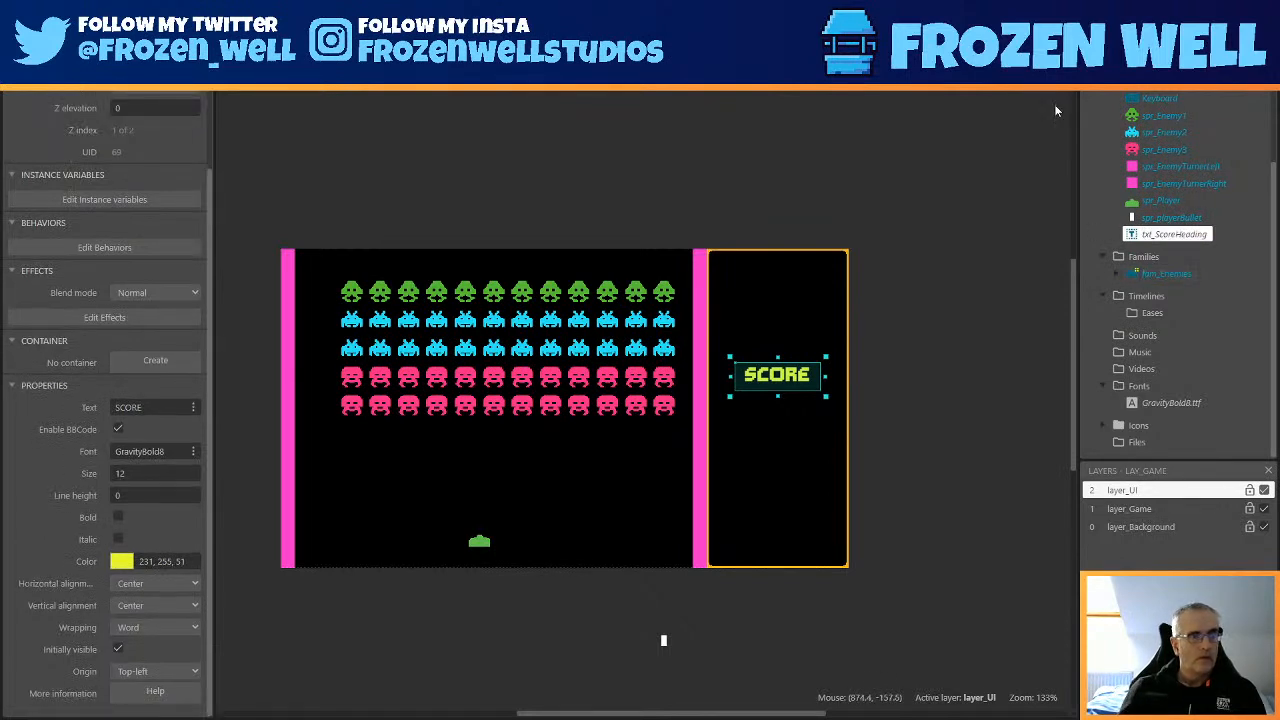
Clone the txt_ScoreHeading object and rename the copy as txt_Score.
right_click(1160, 234)
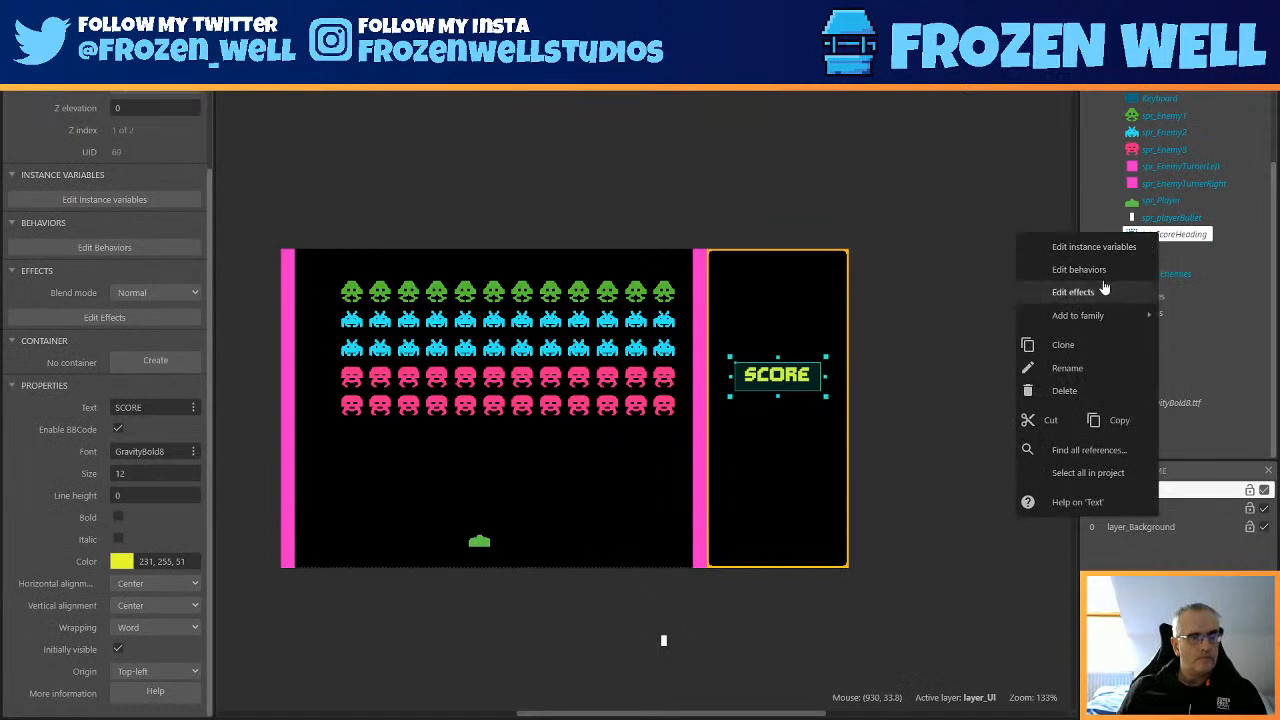
click(1068, 344)
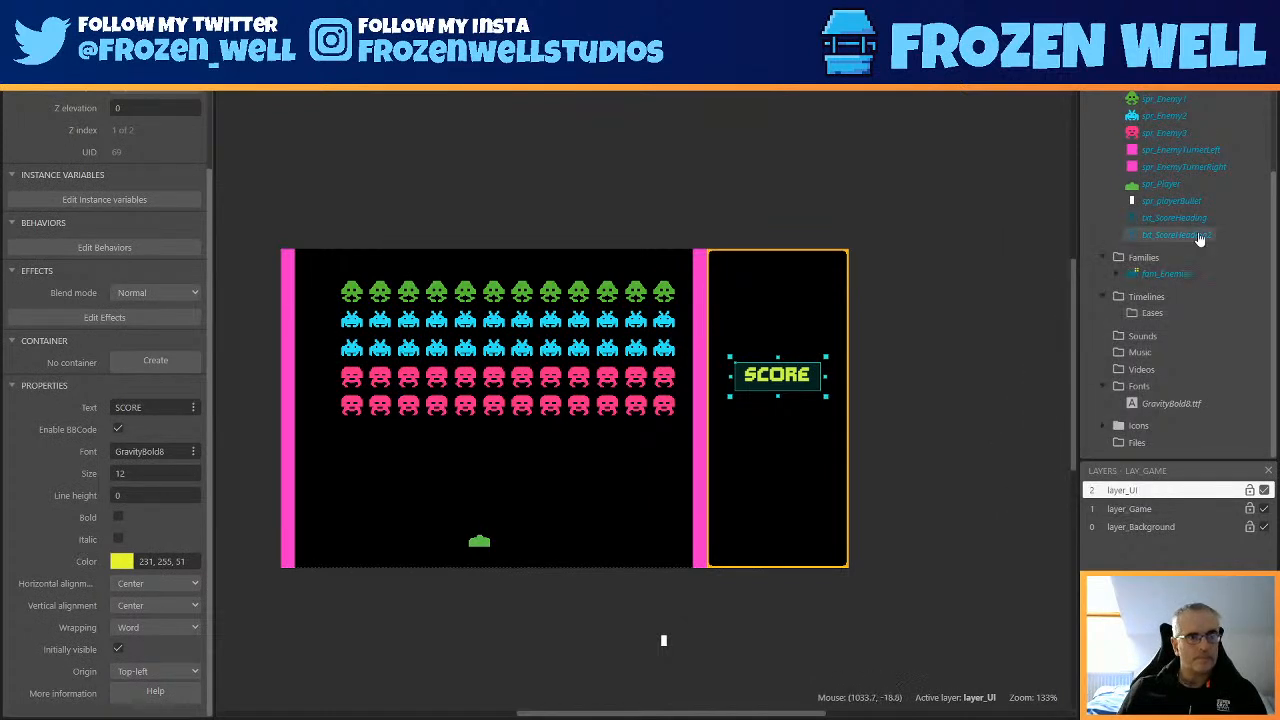
click(1190, 236)
click(1186, 236)
drag(1176, 233, 1250, 232)
key(BackSpace)
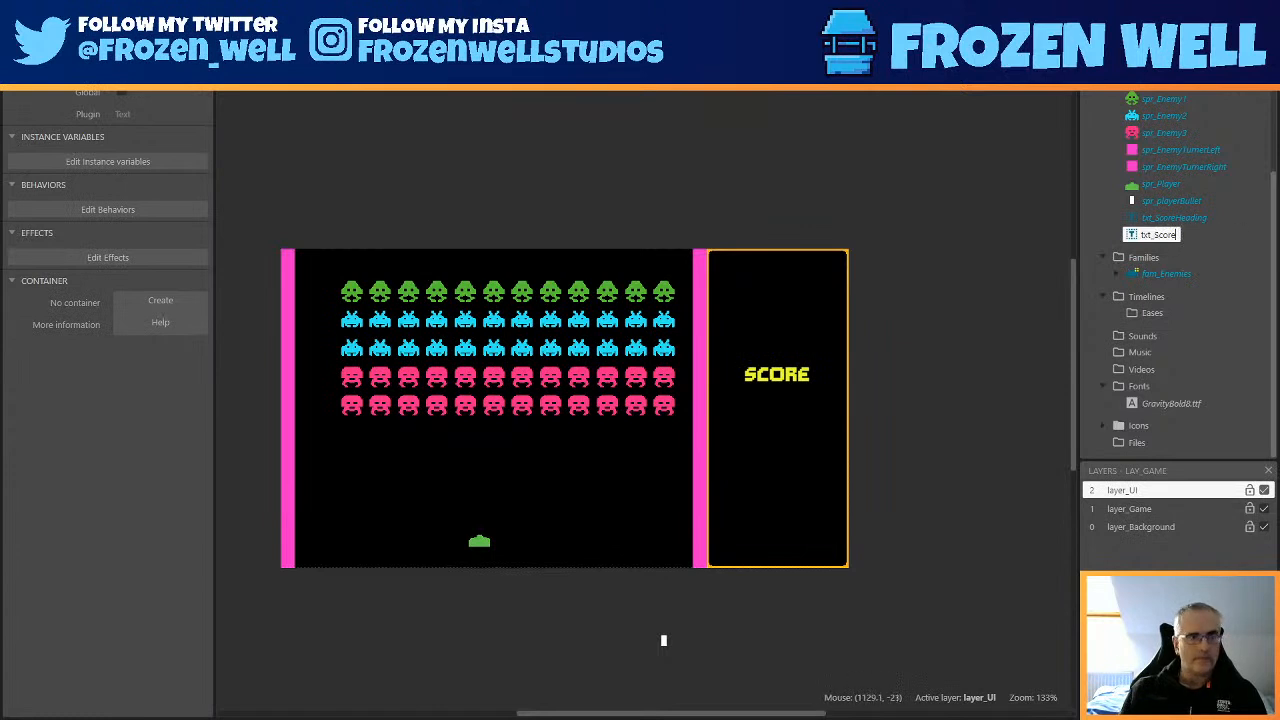
key(Return)
Place a txt_Score instance at 512, 176 in the side panel and move the score heading above it to 512, 144.
drag(1152, 218, 763, 418)
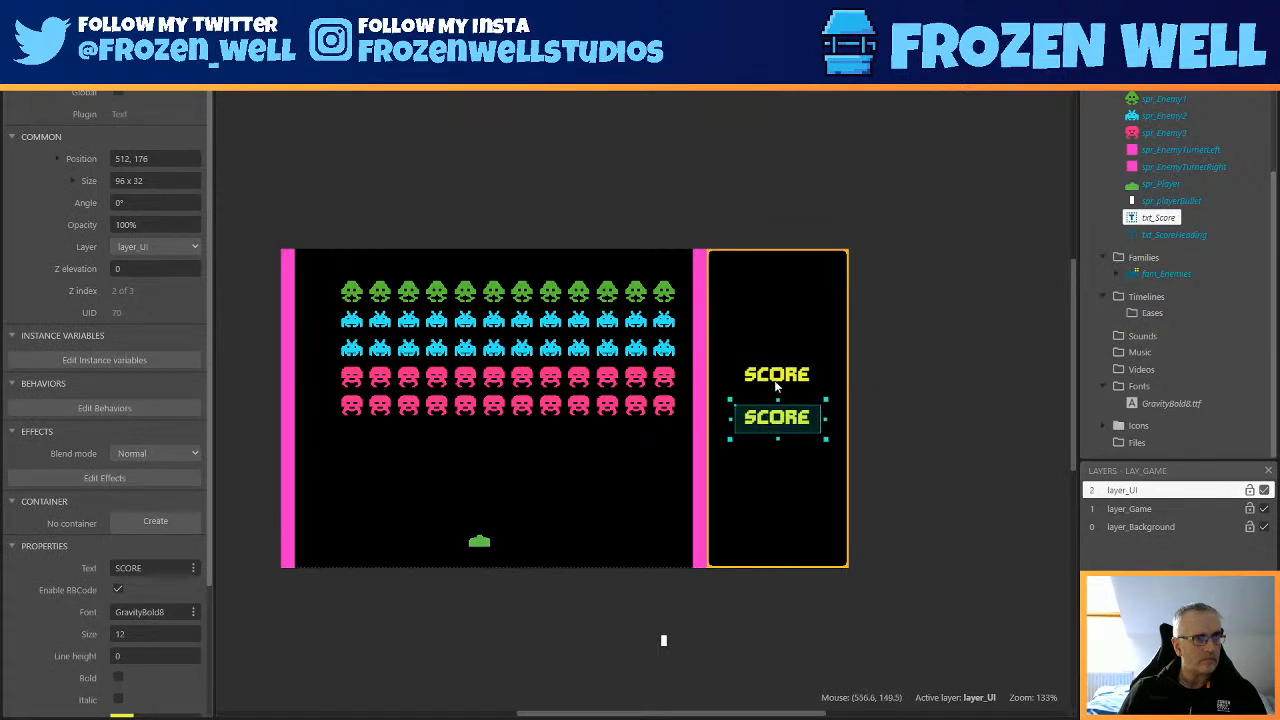
drag(781, 376, 778, 389)
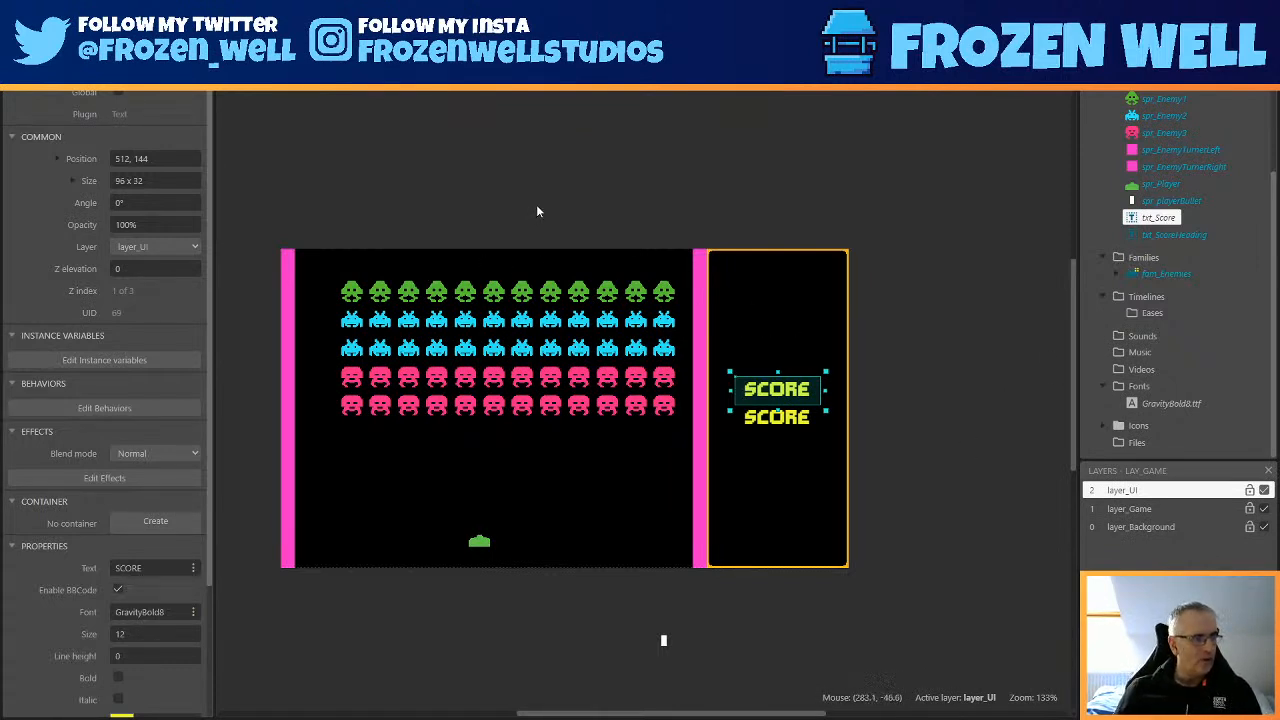
middle_drag(662, 639, 724, 630)
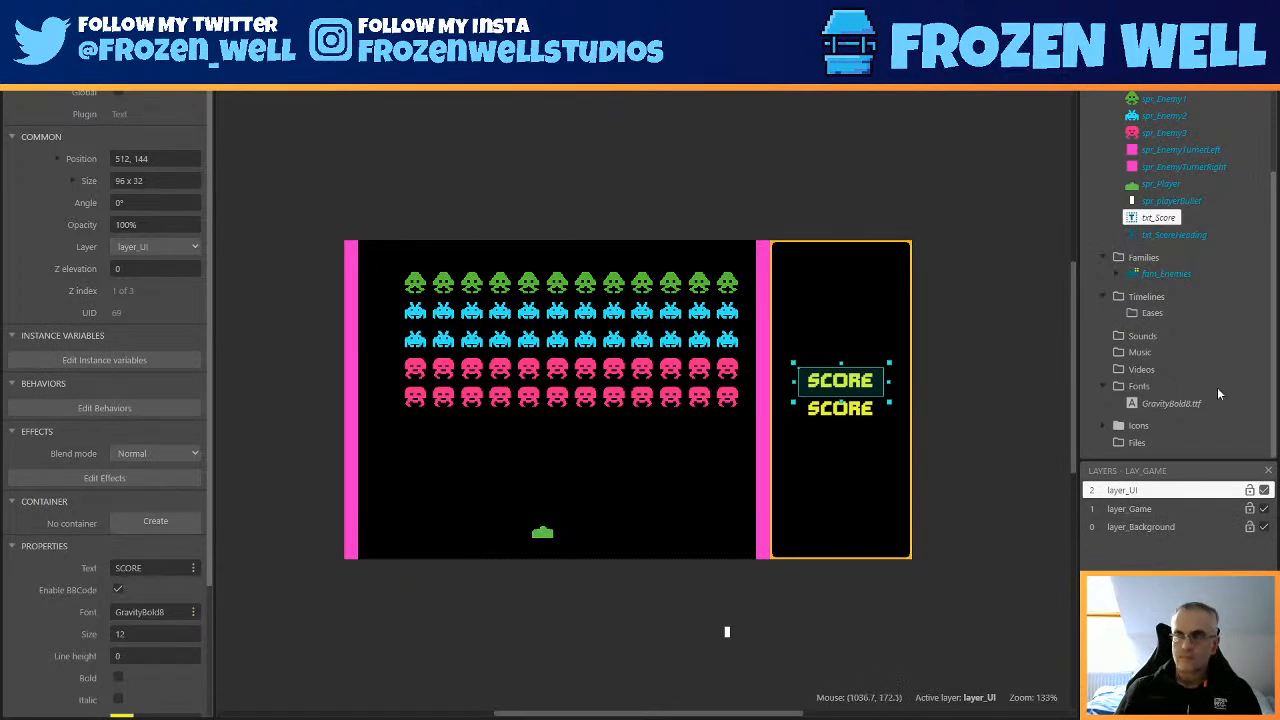
click(835, 414)
Examine the score values of spr_Enemy3, spr_Enemy2 and spr_Enemy1 and the event sheet action that adds them to the global Score.
click(400, 42)
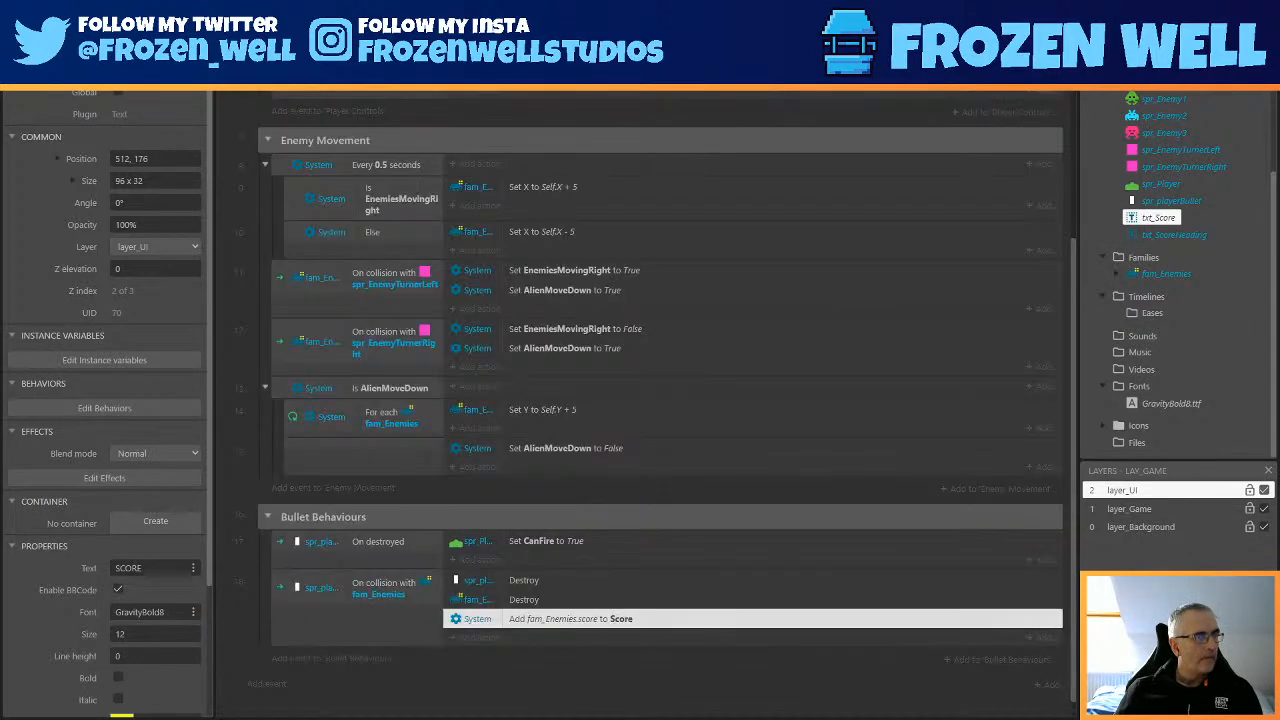
click(330, 30)
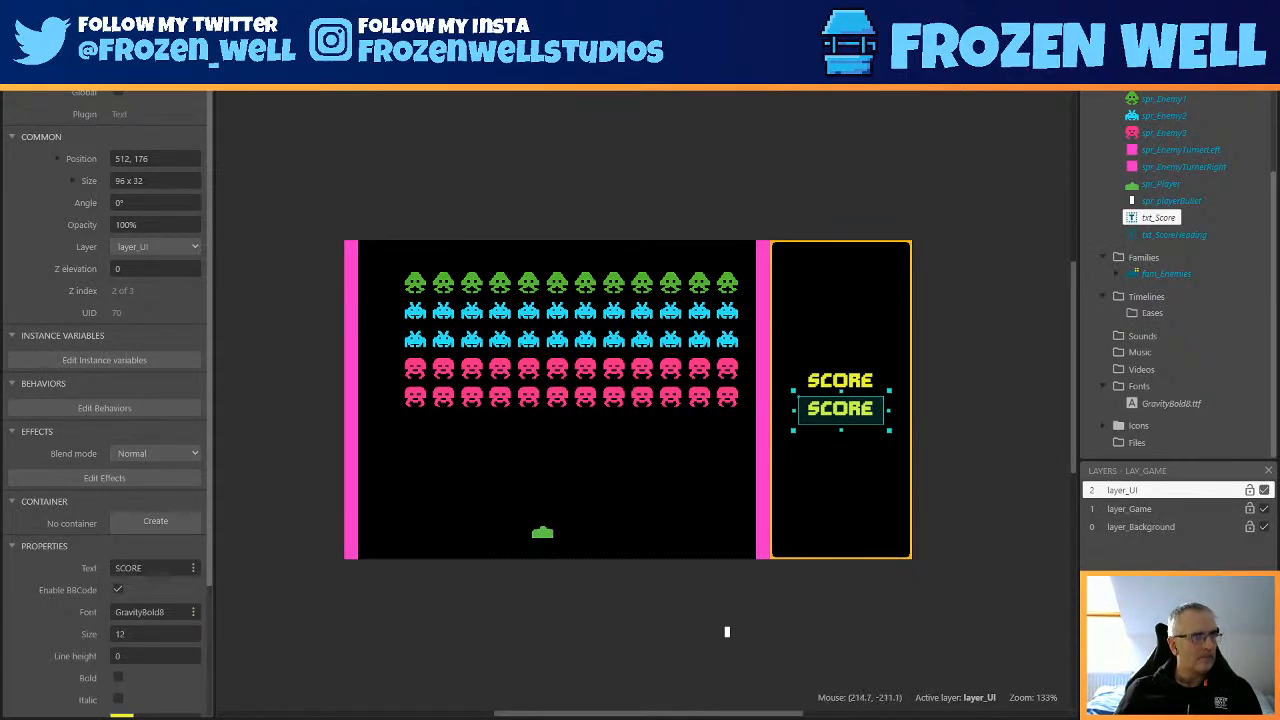
click(541, 53)
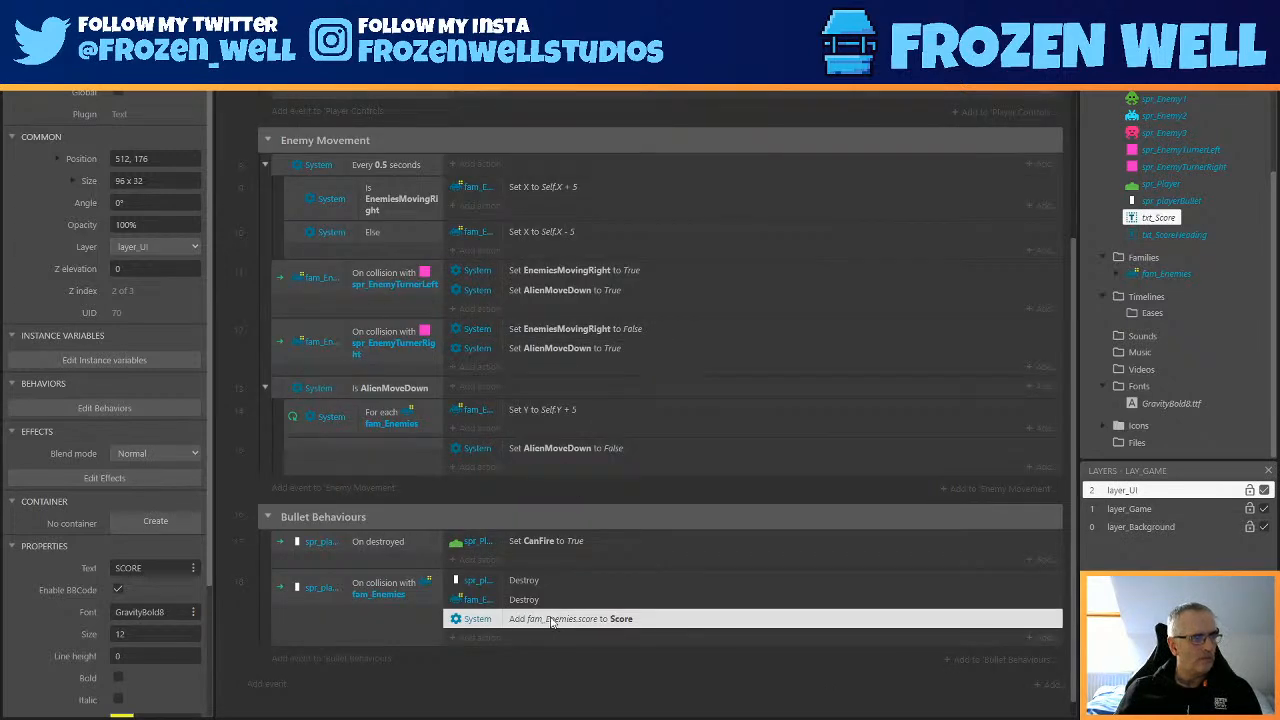
click(1160, 133)
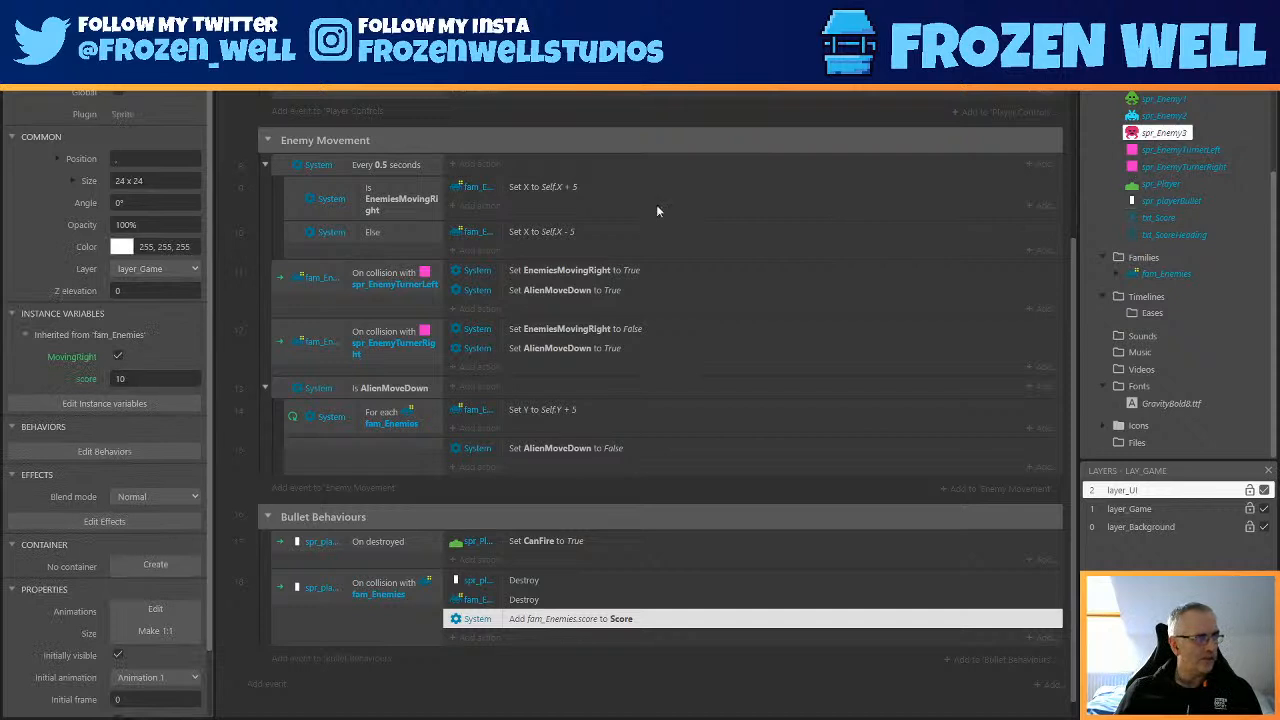
click(1140, 117)
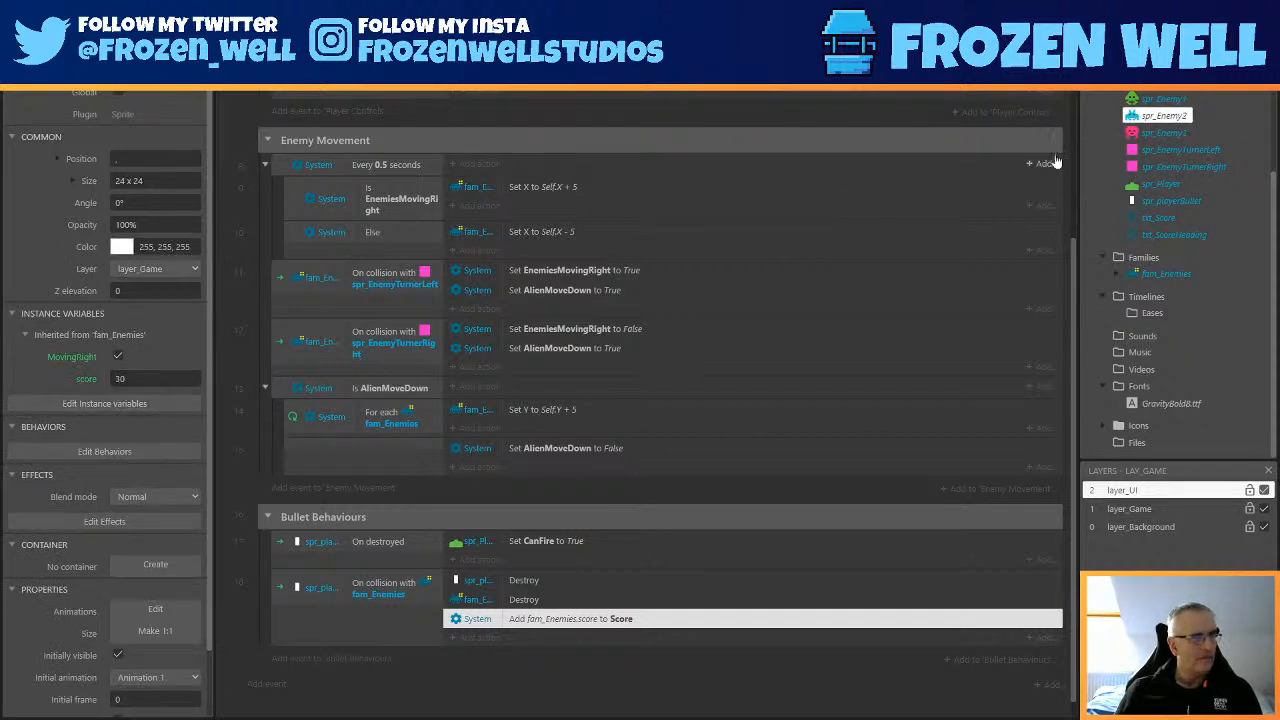
click(1141, 101)
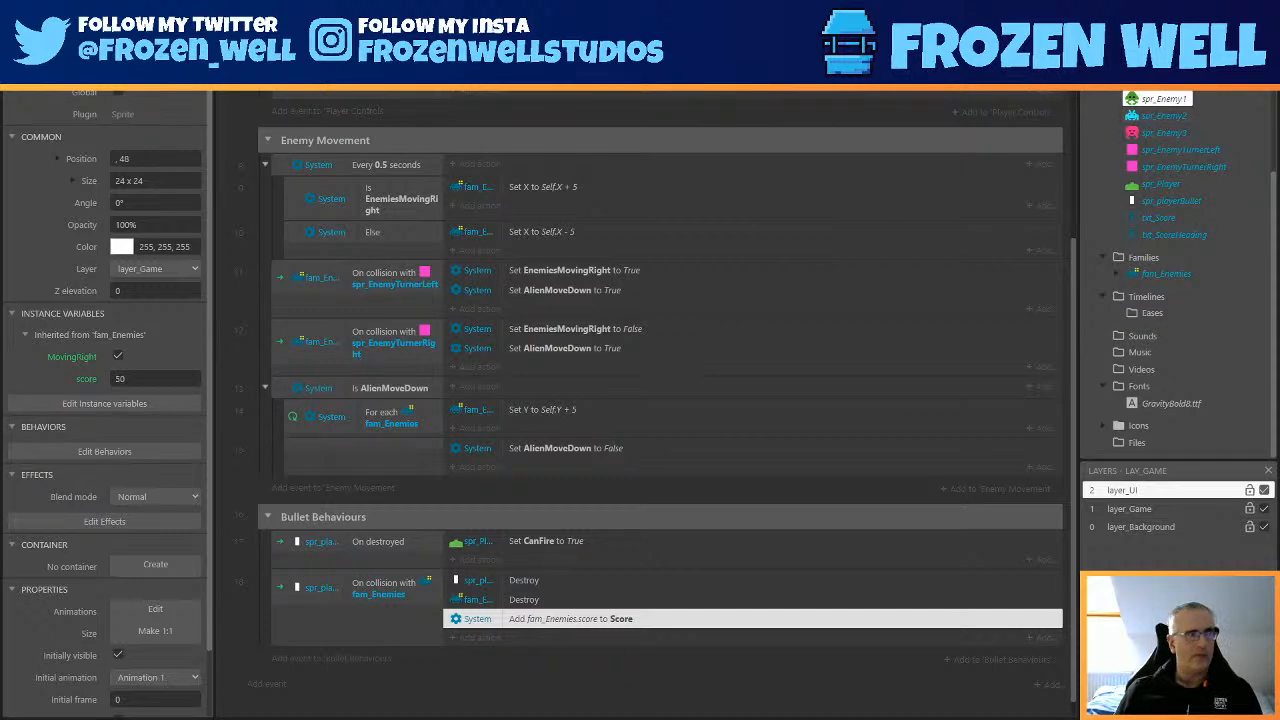
click(510, 80)
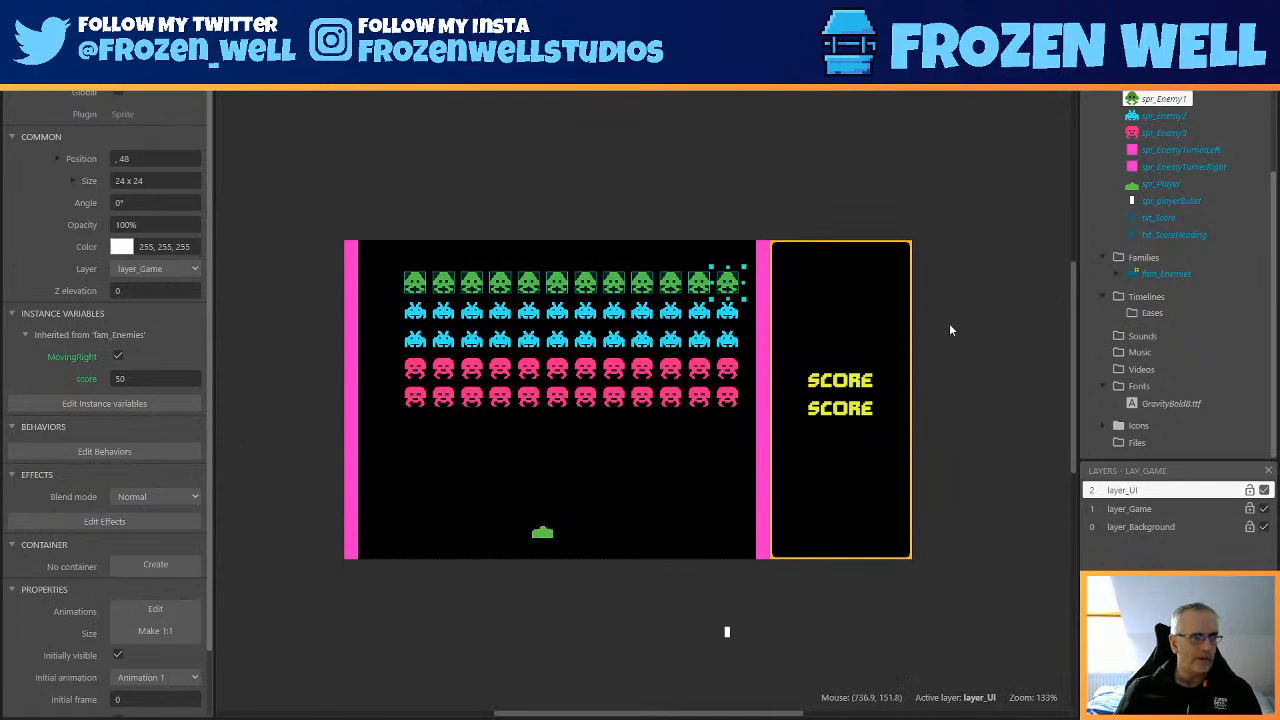
click(946, 421)
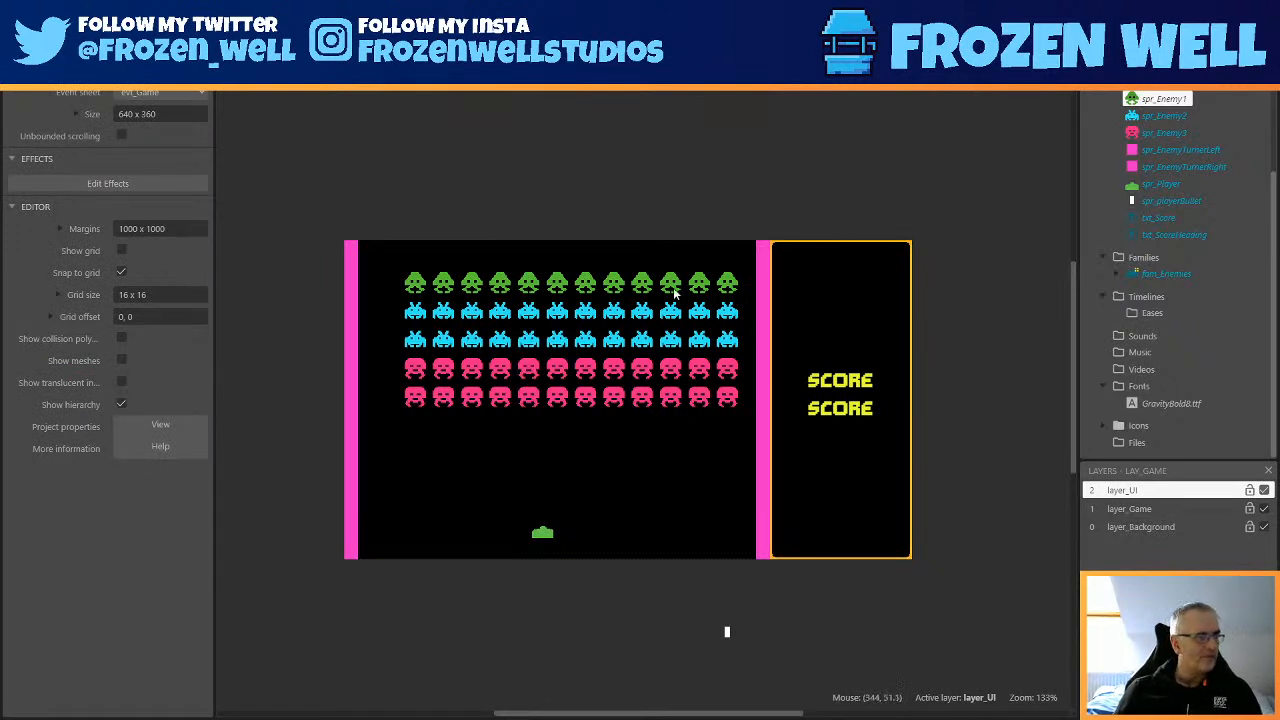
click(850, 410)
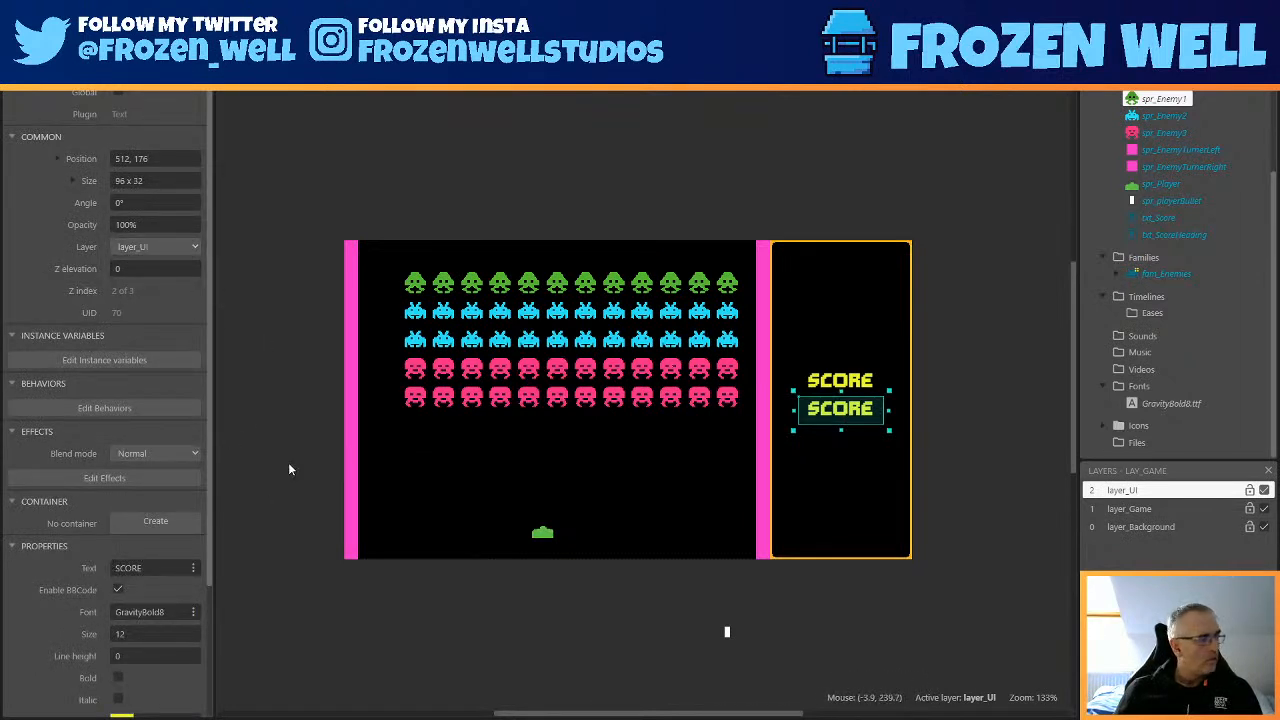
click(498, 29)
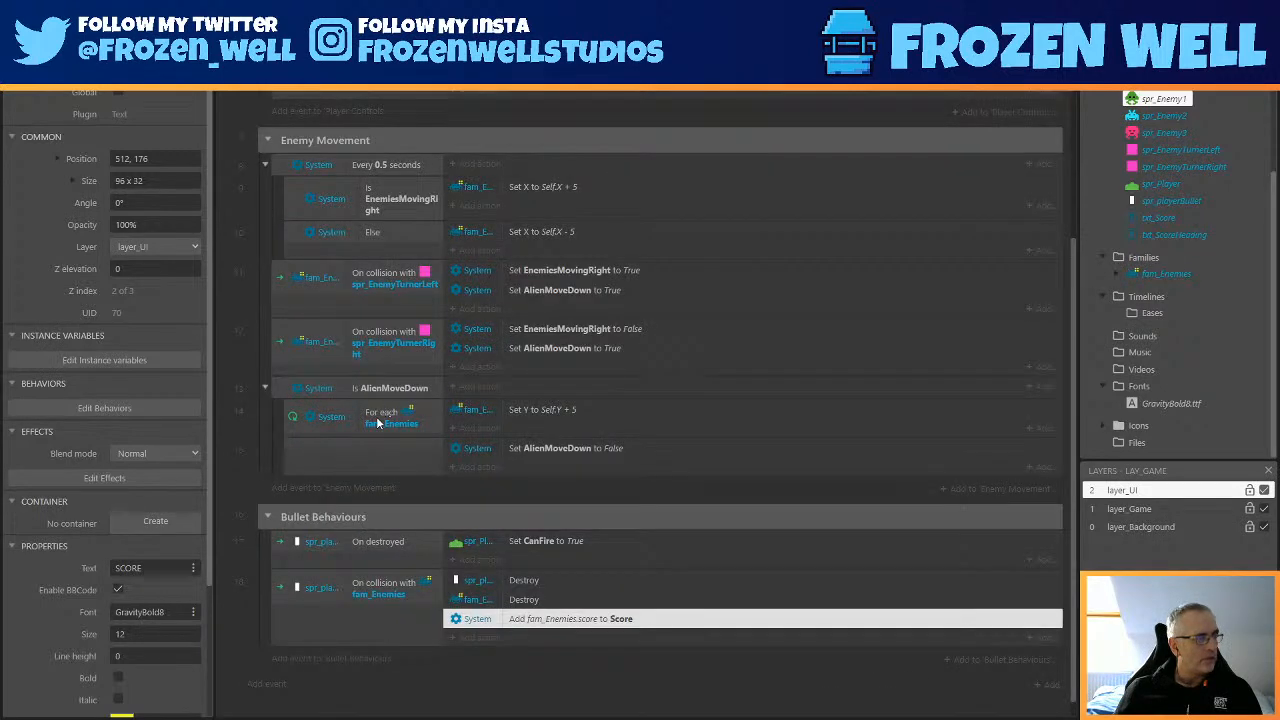
click(267, 684)
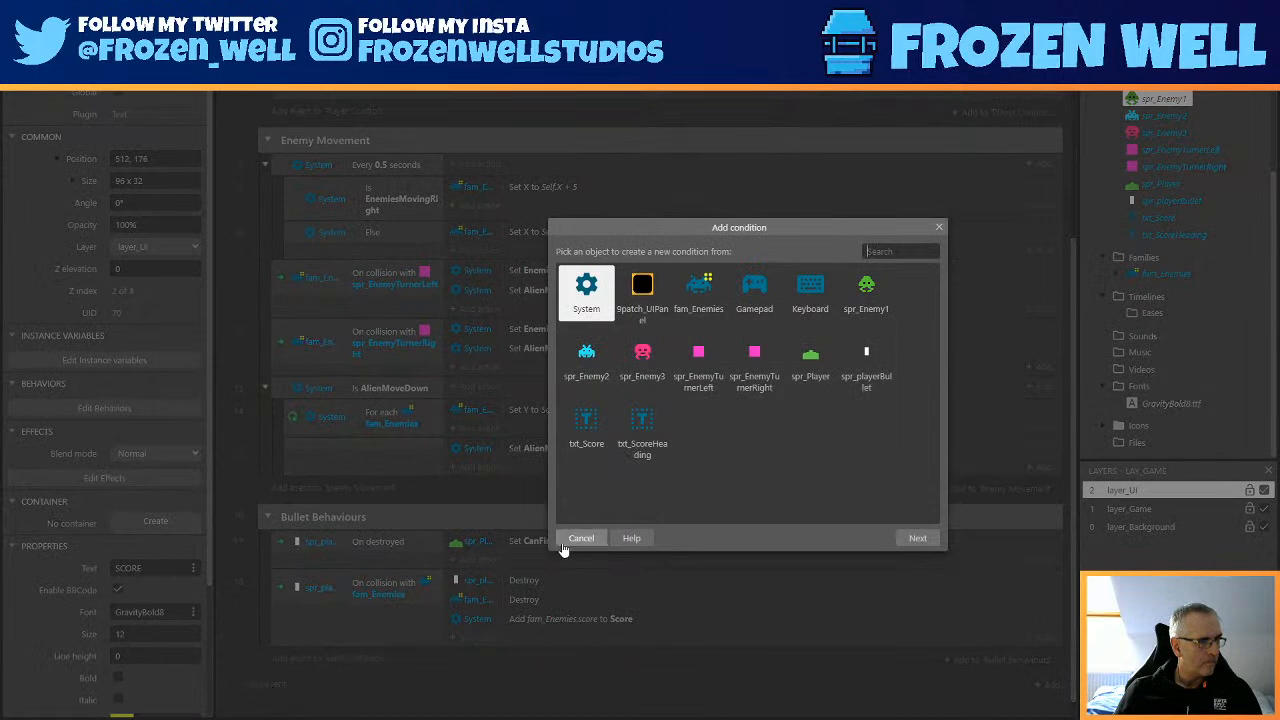
double_click(586, 292)
text(ever)
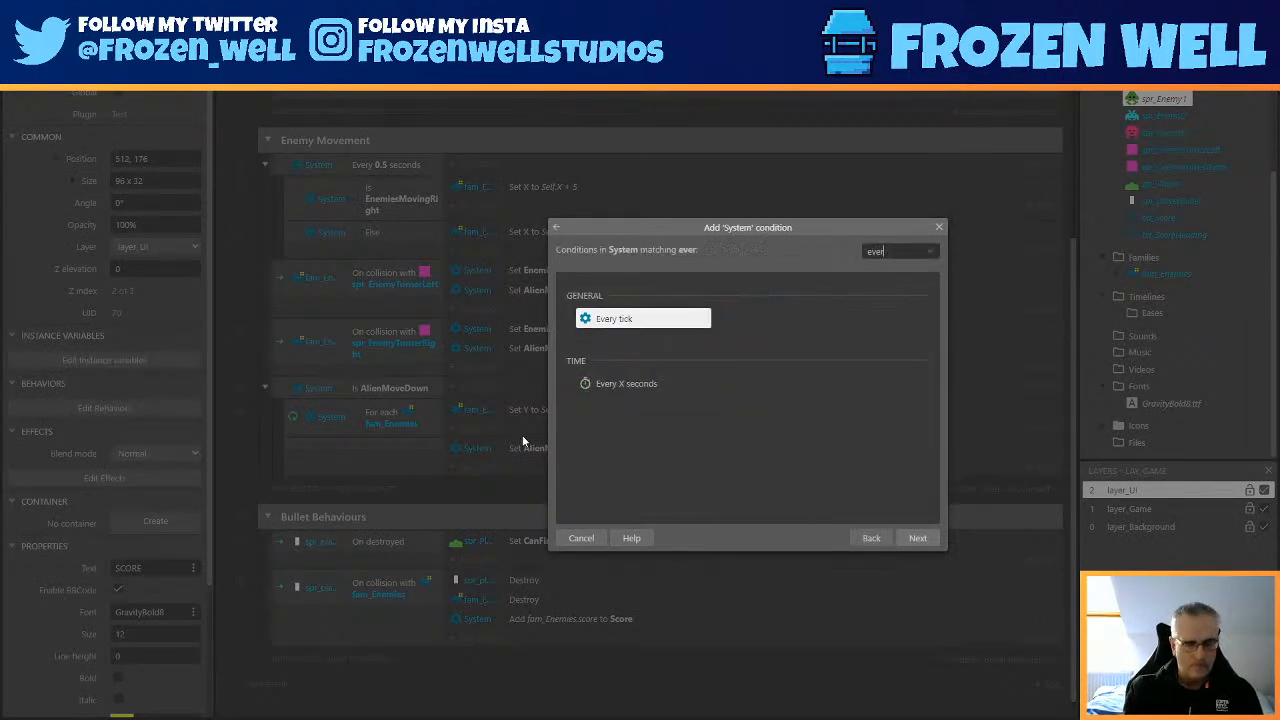
key(Return)
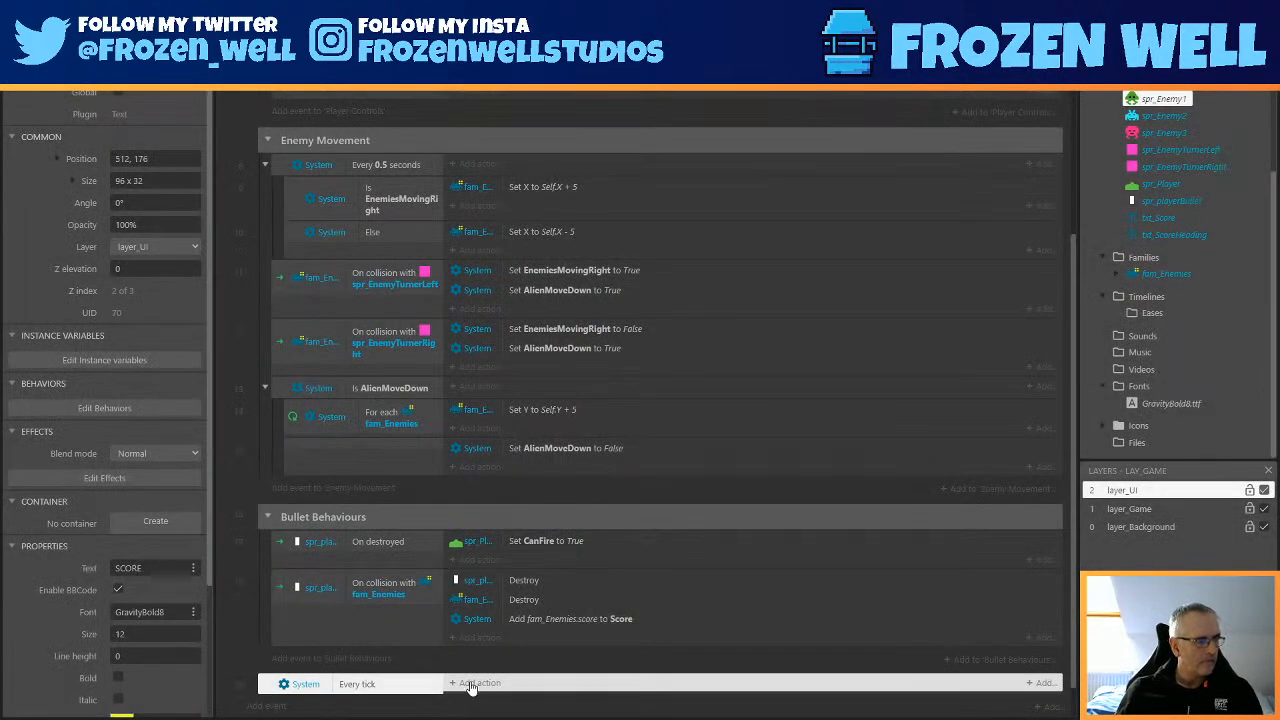
click(475, 683)
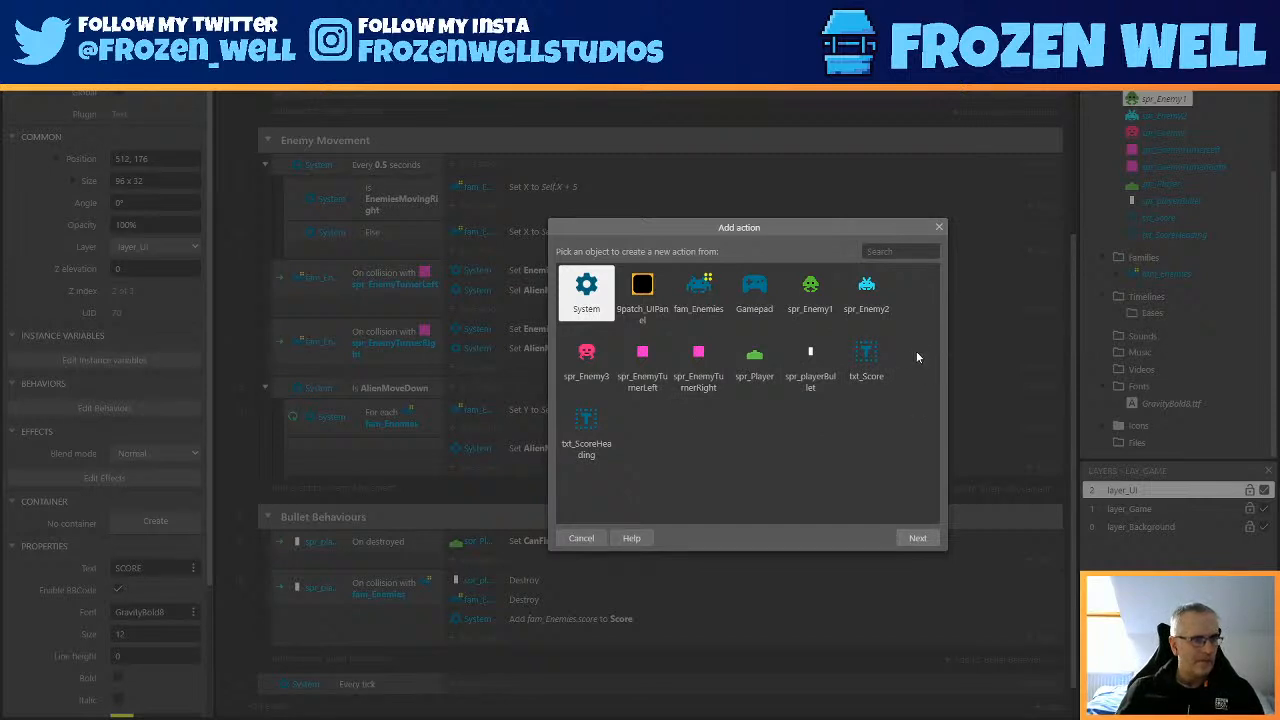
double_click(877, 360)
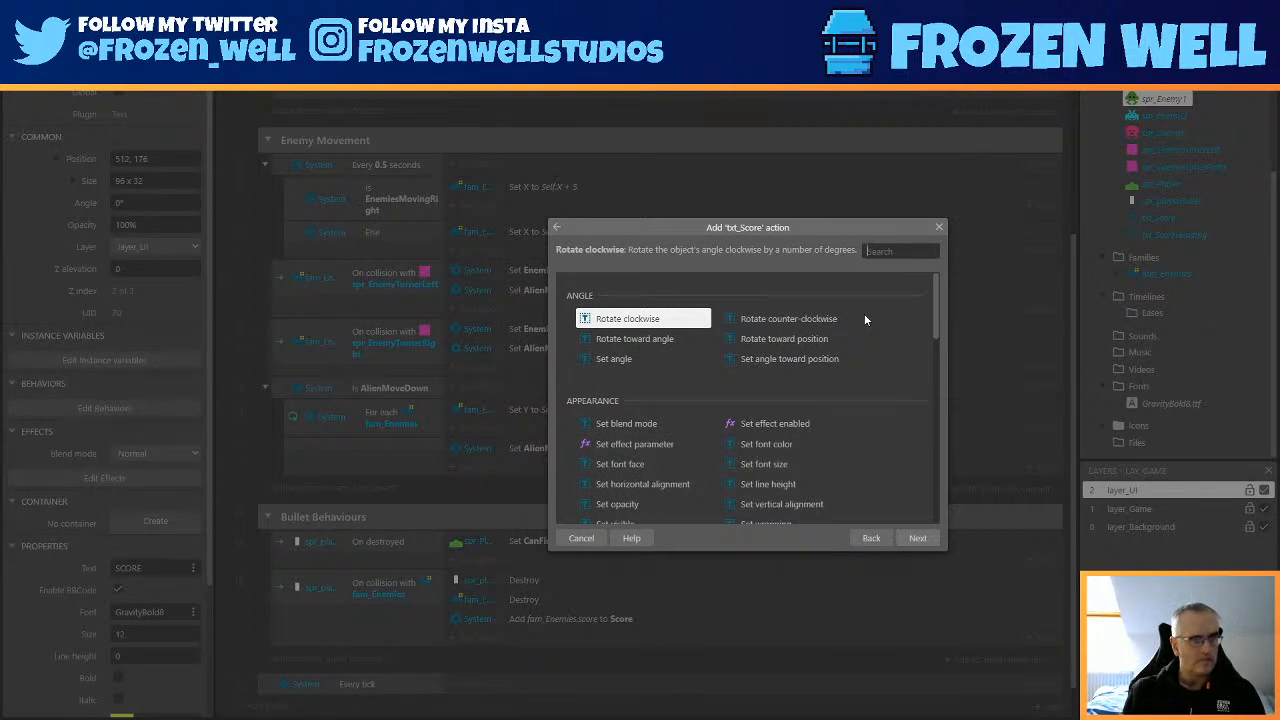
text(set)
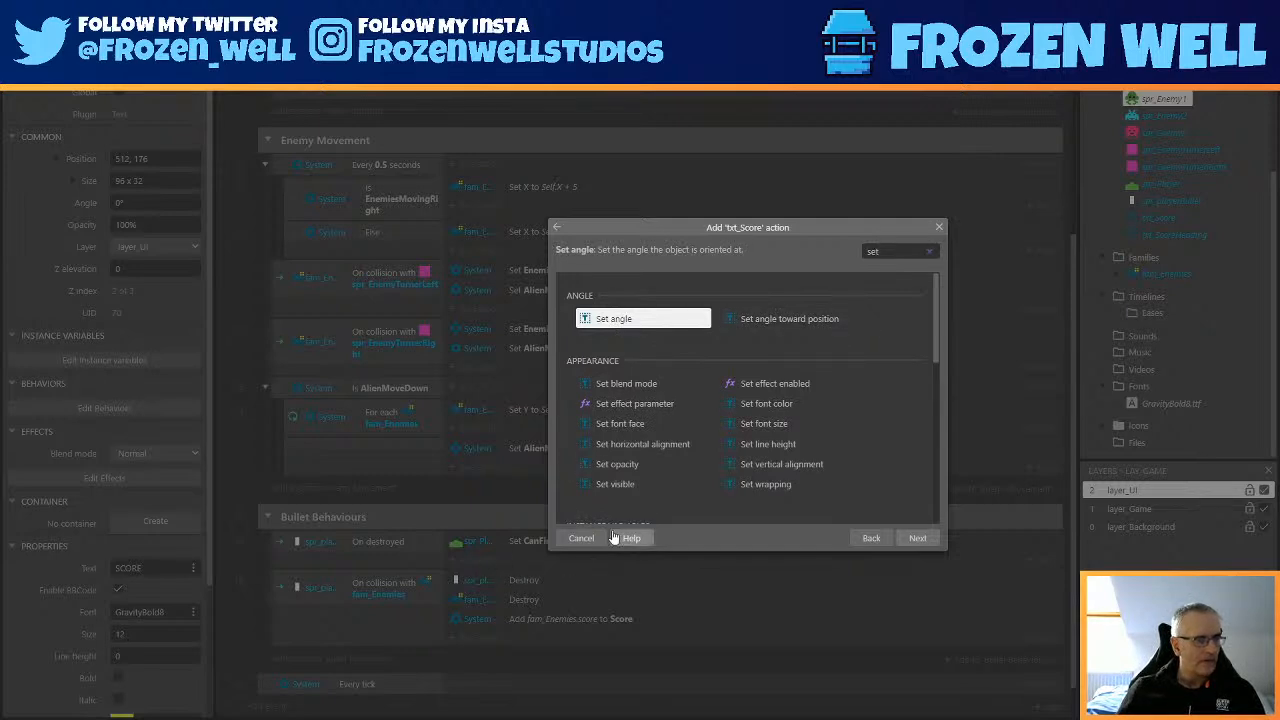
click(581, 538)
click(267, 688)
key(Delete)
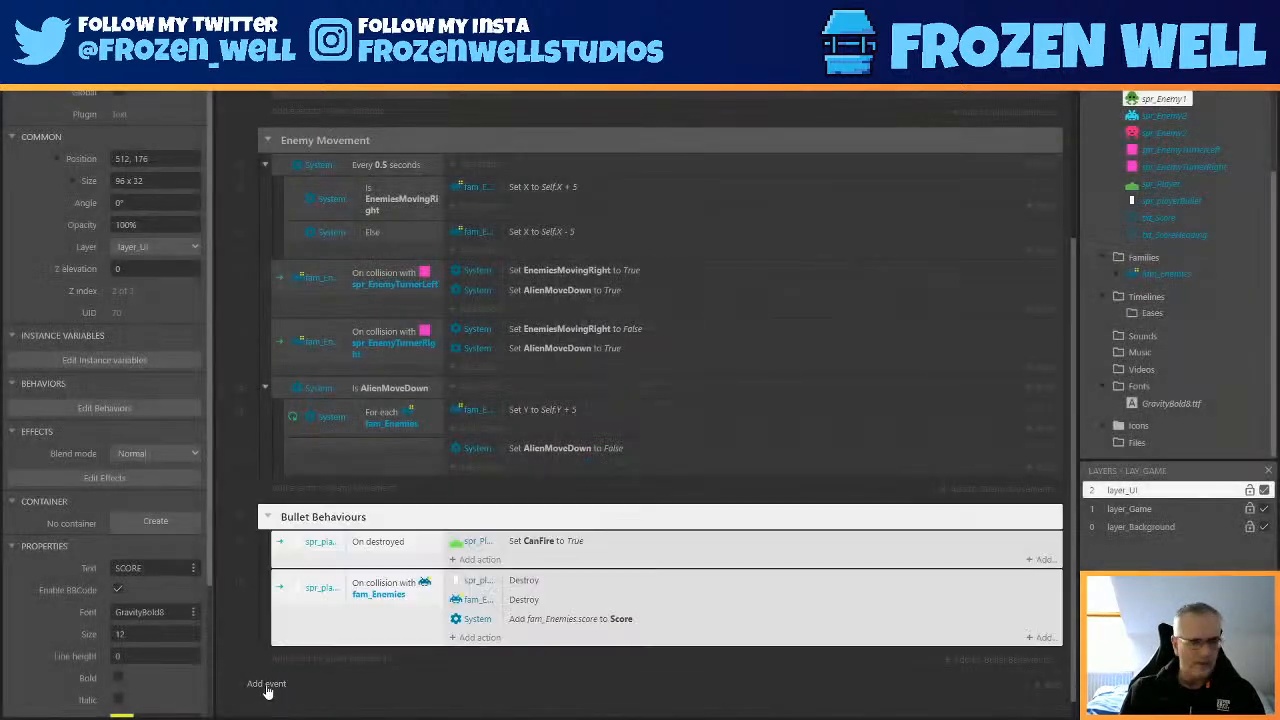
click(531, 688)
Add a txt_Score Set text action with the value Score to the bullet's collision event with fam_Enemies.
click(478, 639)
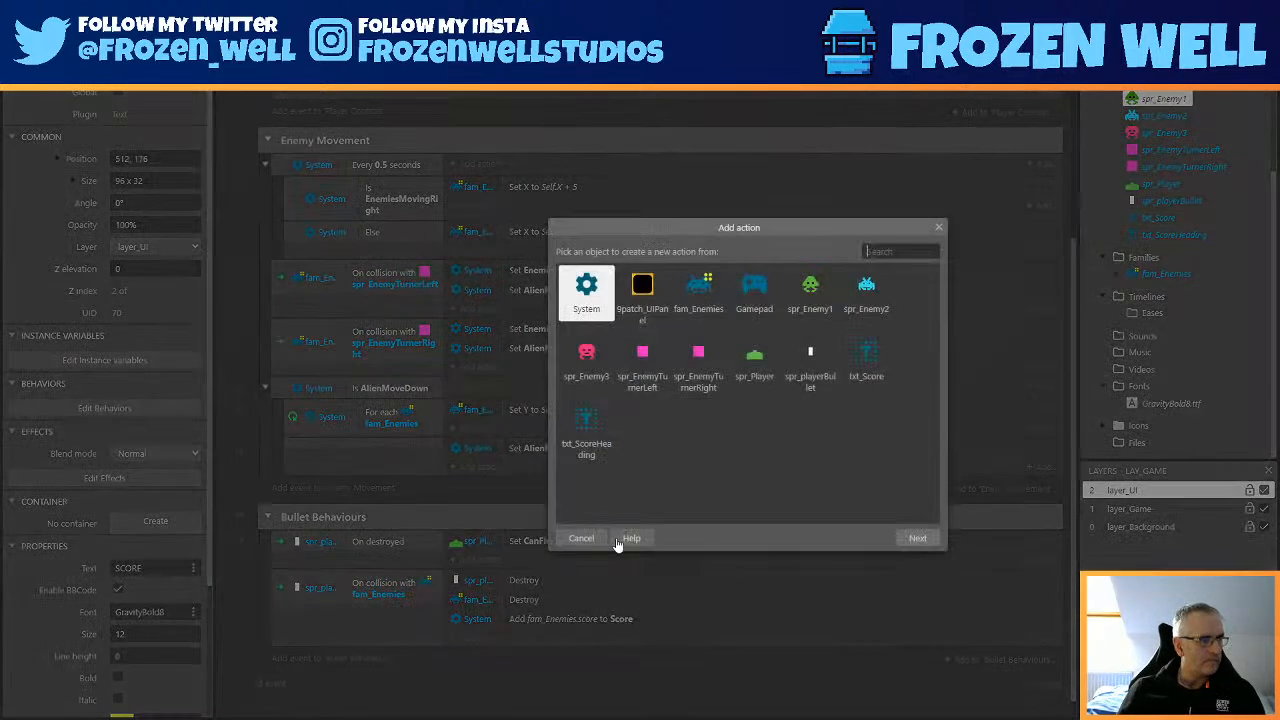
double_click(866, 364)
text(set)
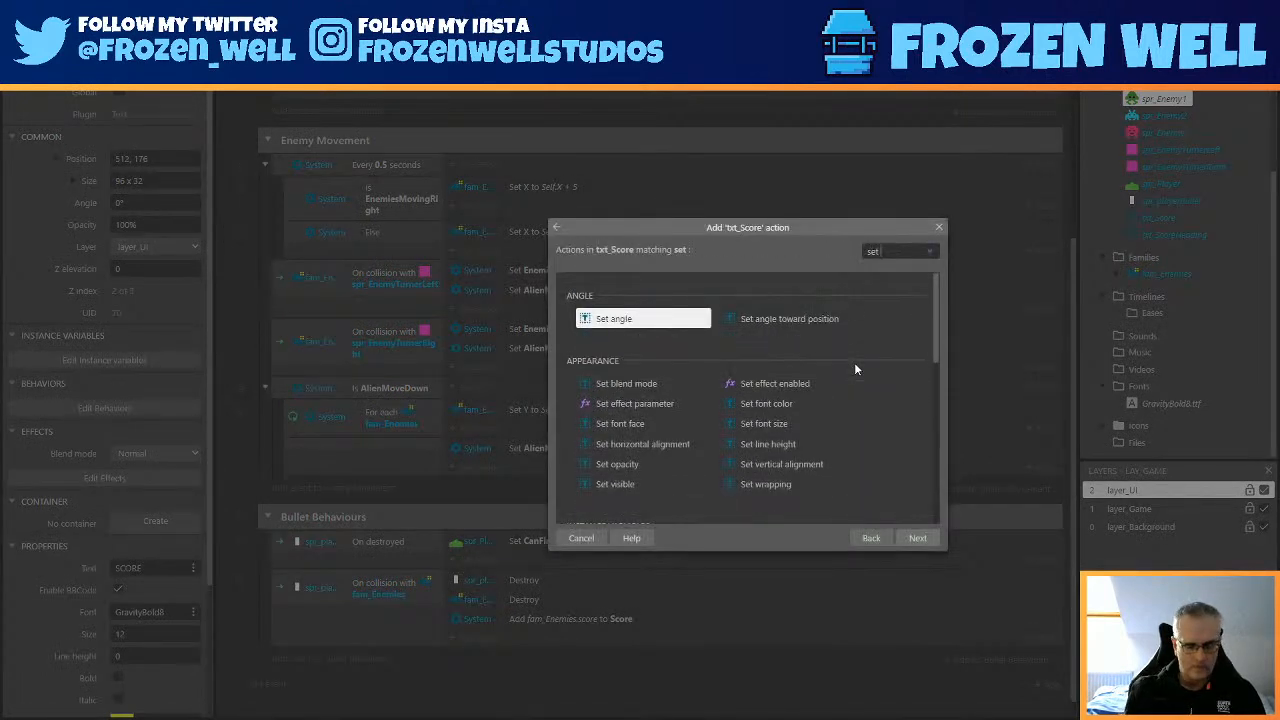
text( te)
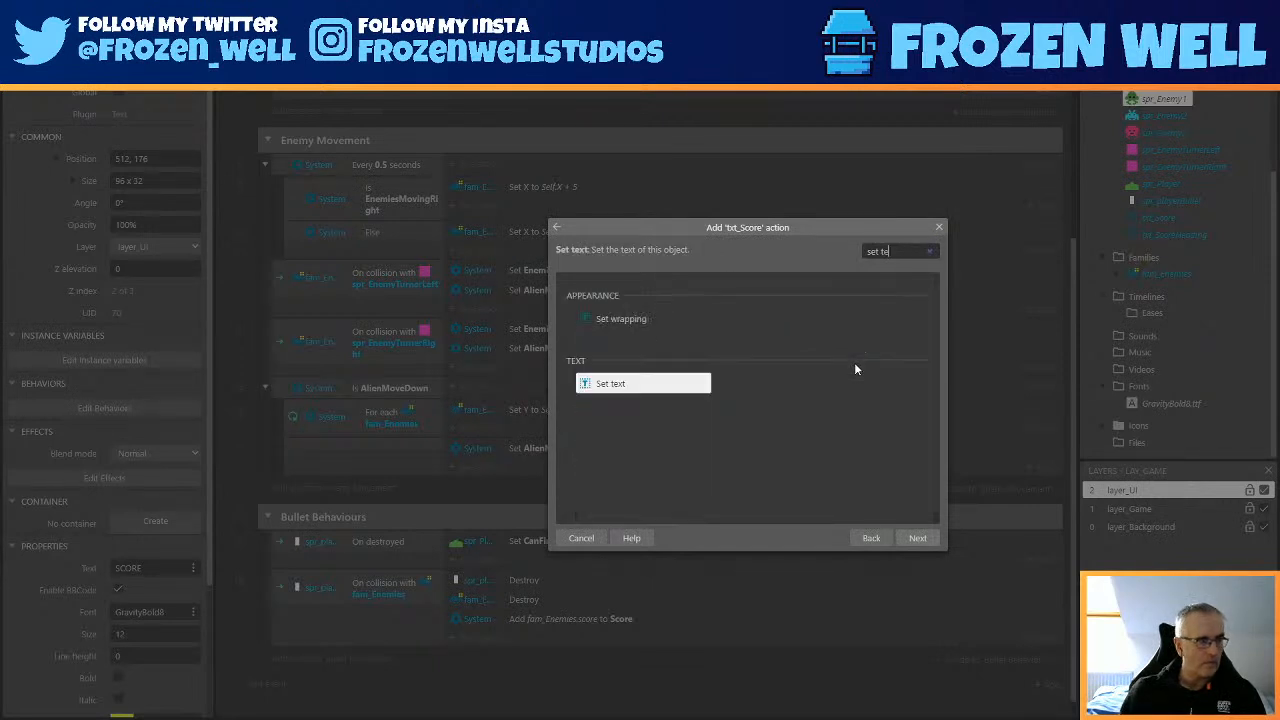
double_click(600, 384)
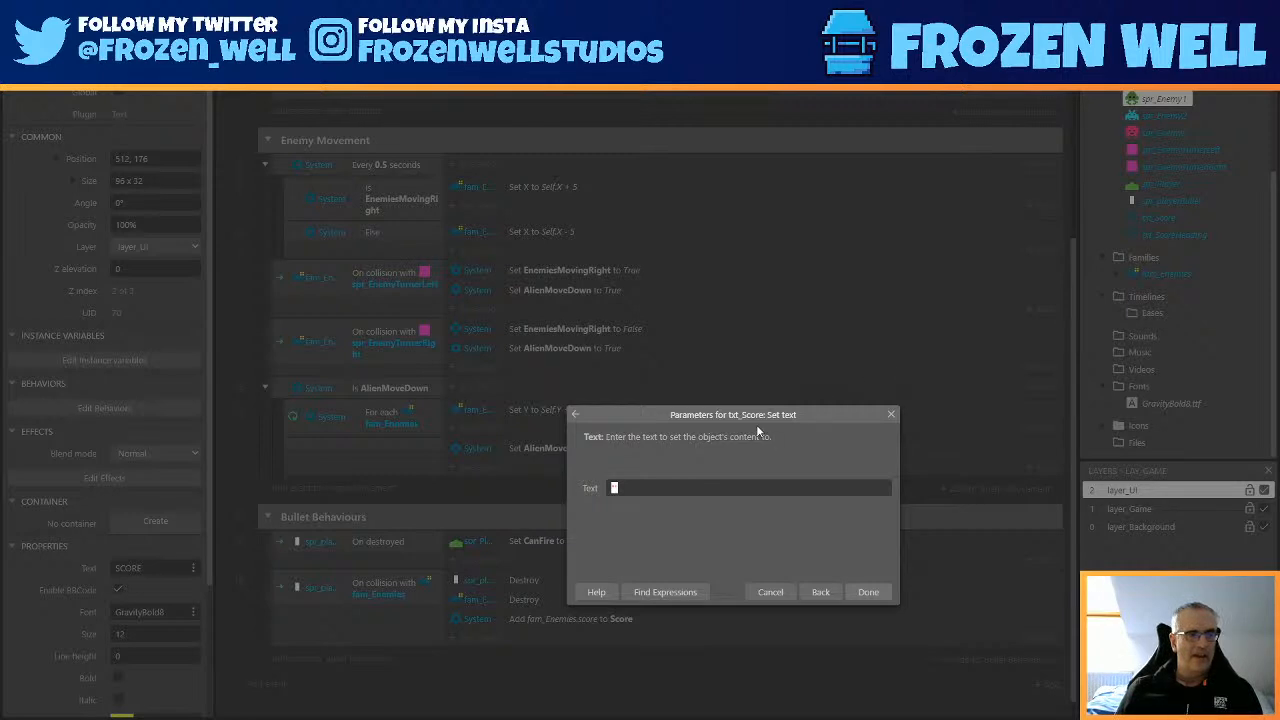
drag(749, 416, 724, 331)
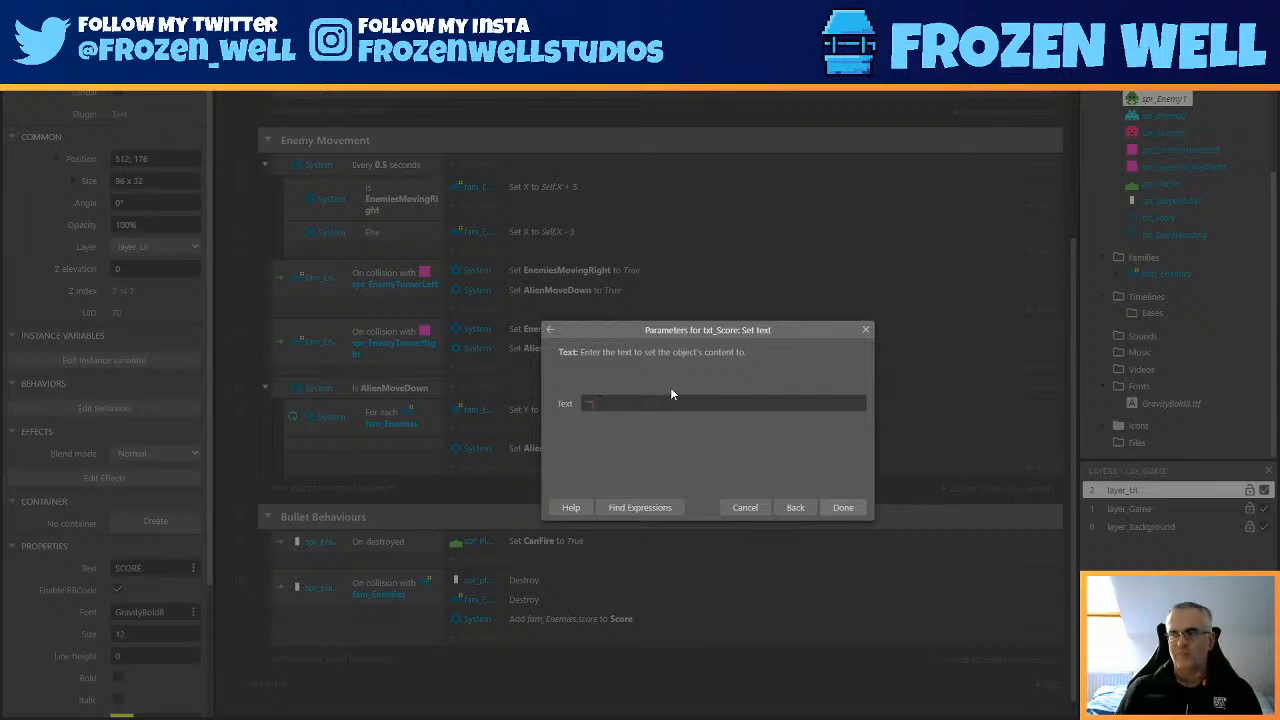
drag(704, 333, 750, 343)
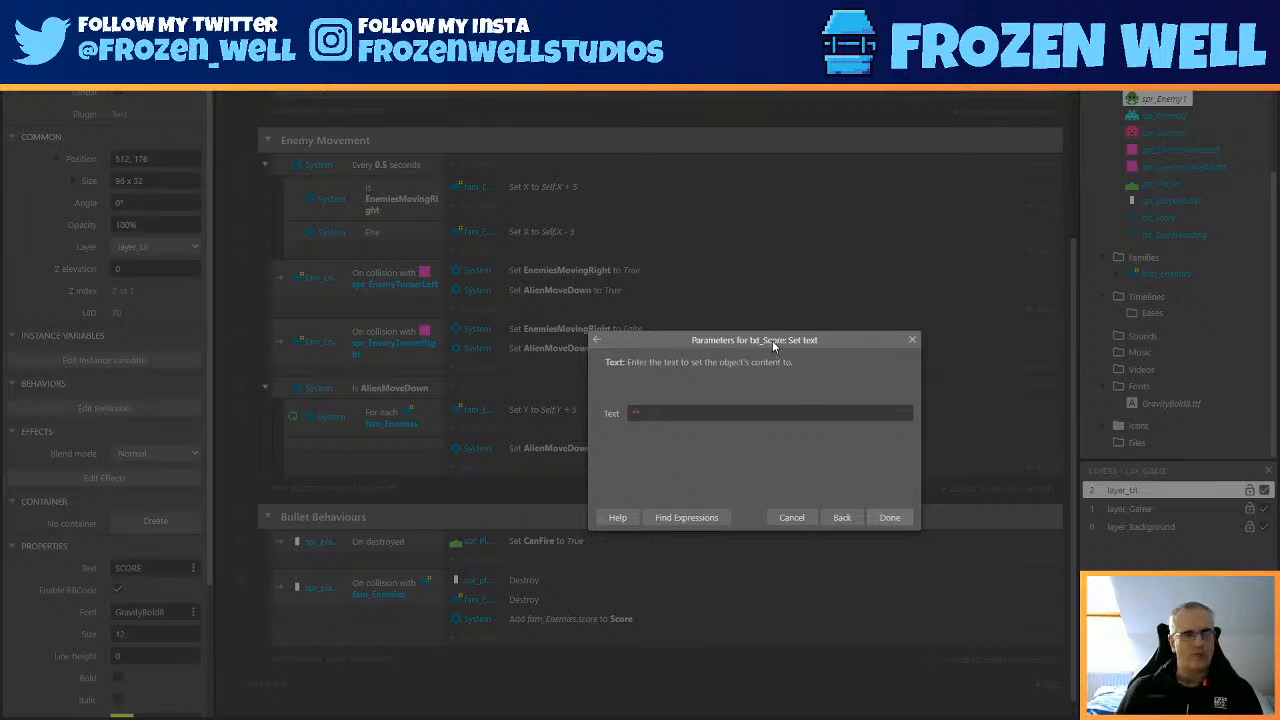
drag(640, 413, 601, 413)
text(Score)
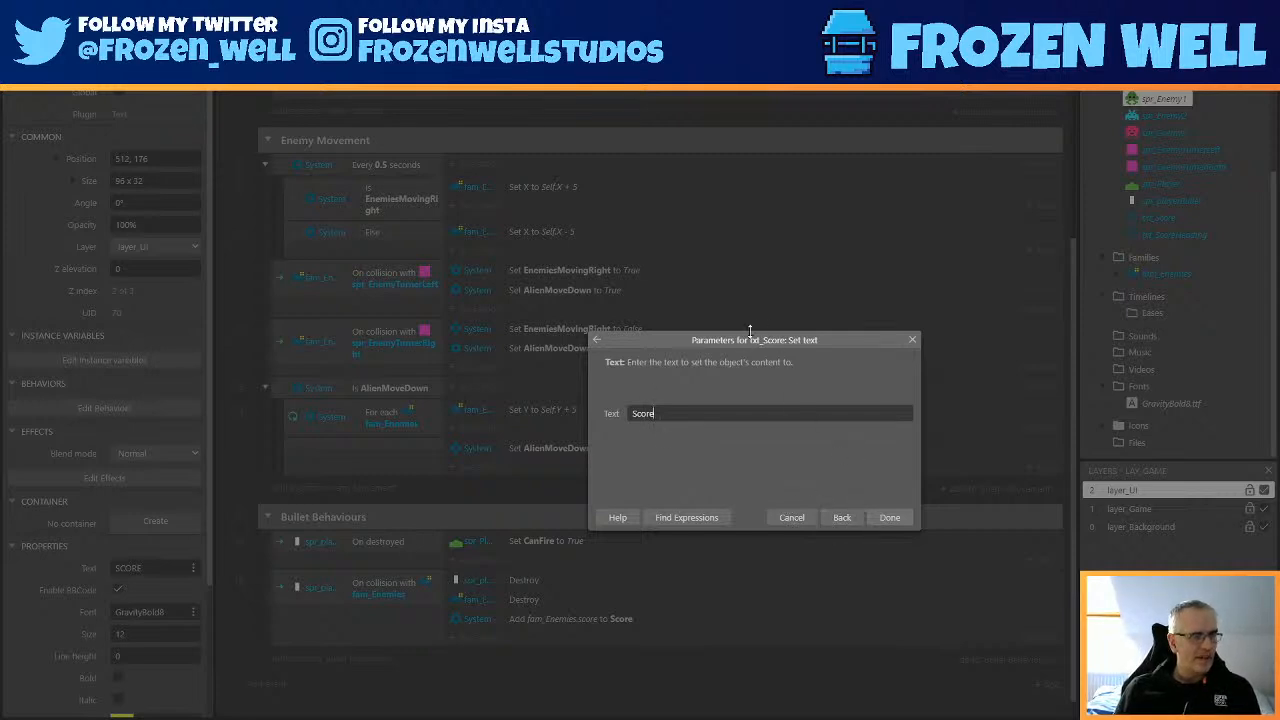
click(888, 517)
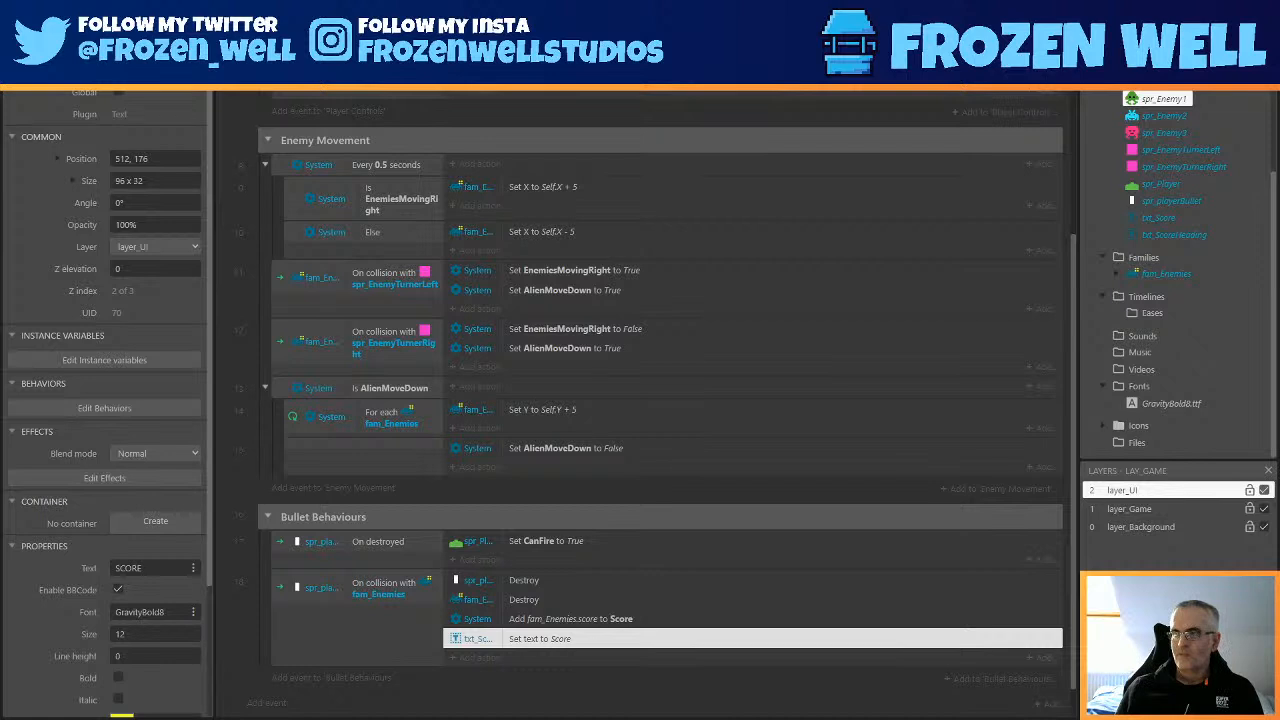
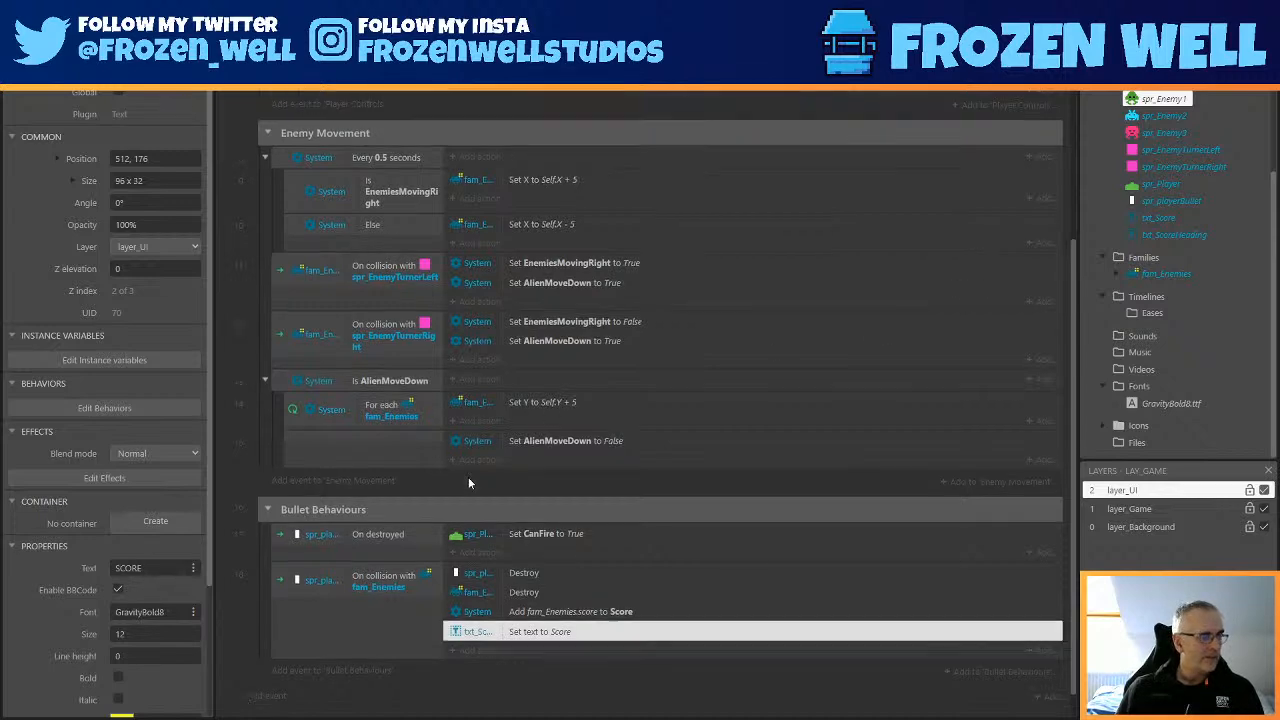
Copy the txt_Score Set text action into the On start of layout event, keeping Score as its text.
scroll(470, 480, down, 1)
drag(487, 604, 600, 160)
double_click(570, 162)
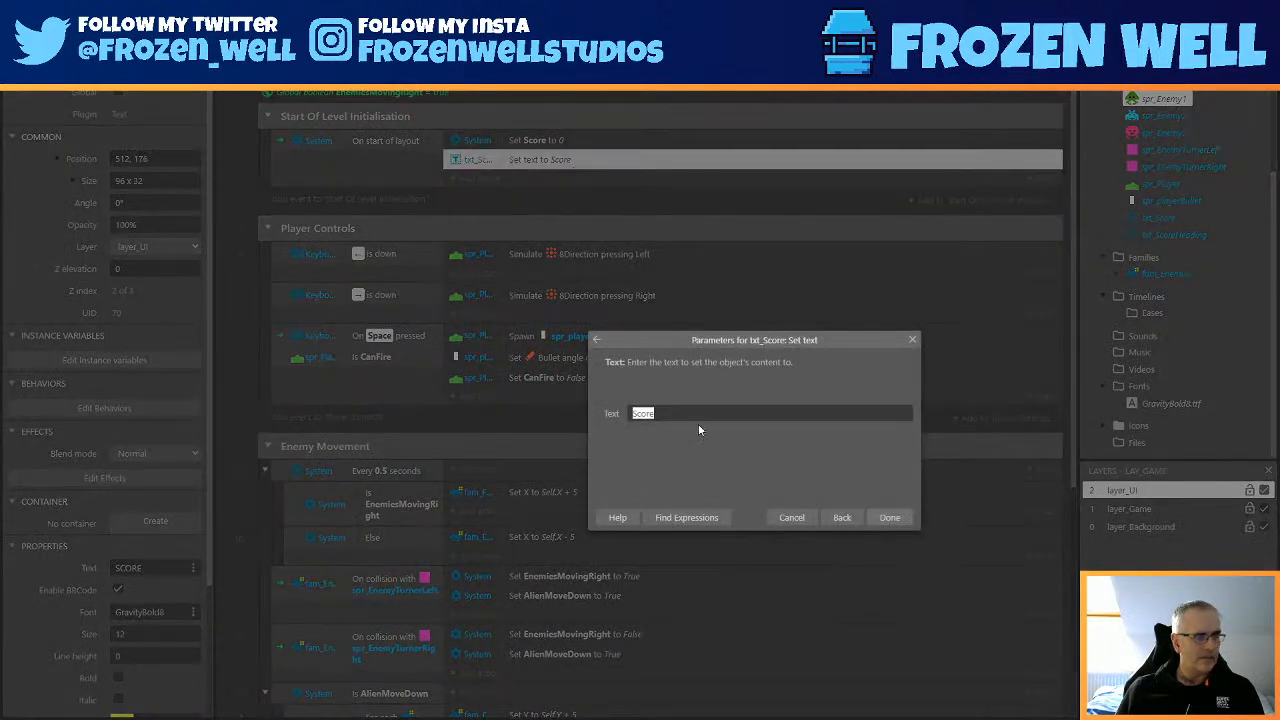
click(889, 517)
Save the project and preview the game, shooting several enemies to test the score display, and close the preview.
scroll(606, 317, down, 5)
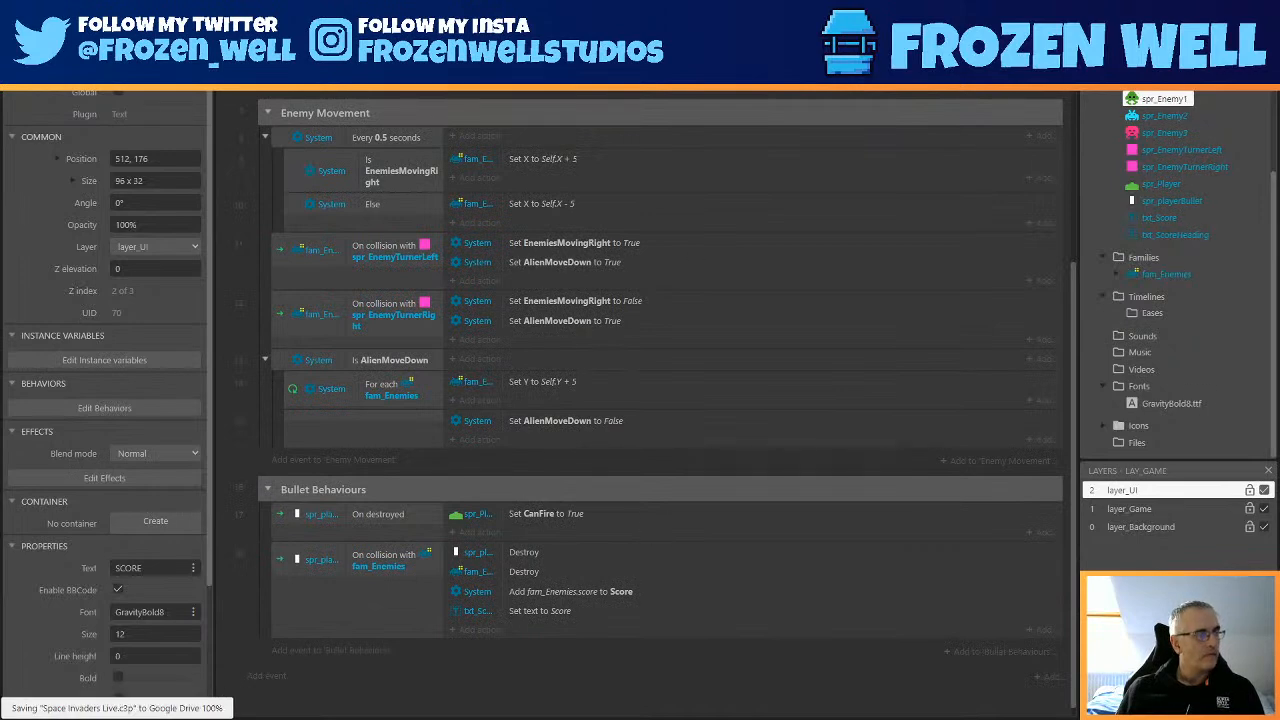
key(F5)
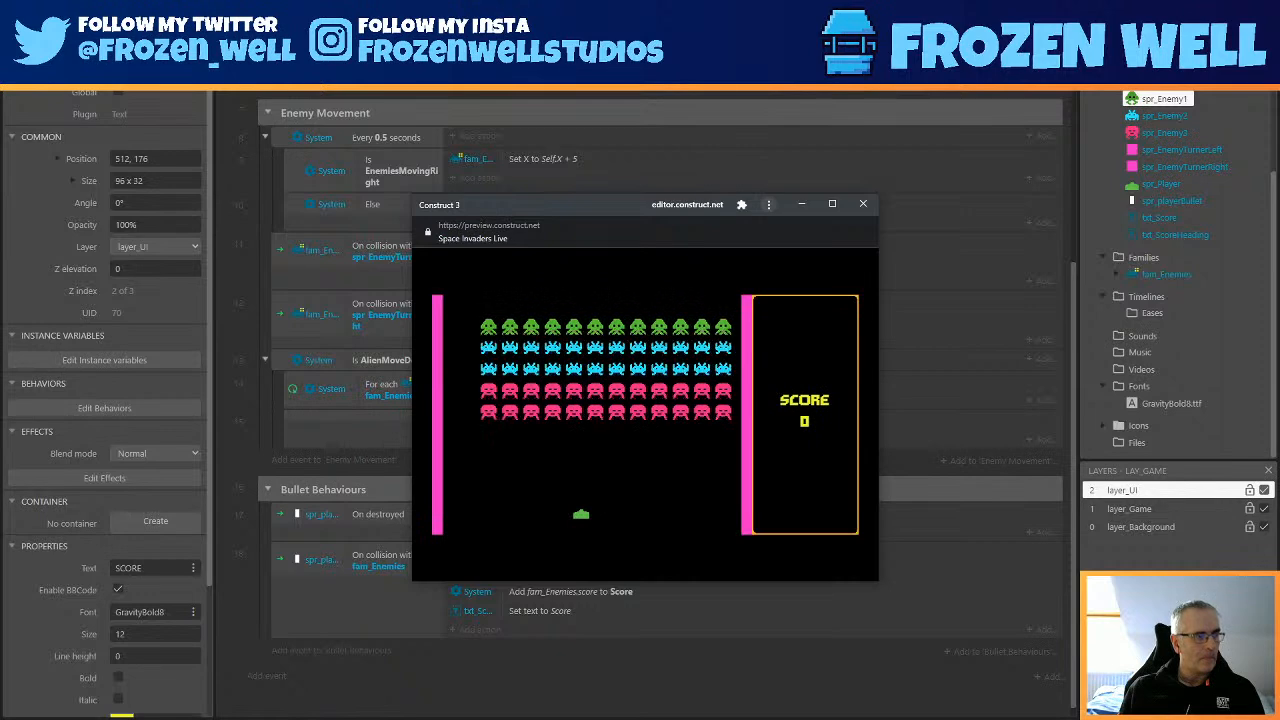
key(Left)
key(space)
key(space)
key(space)
key(space)
key(Left)
key(space)
key(Left)
key(space)
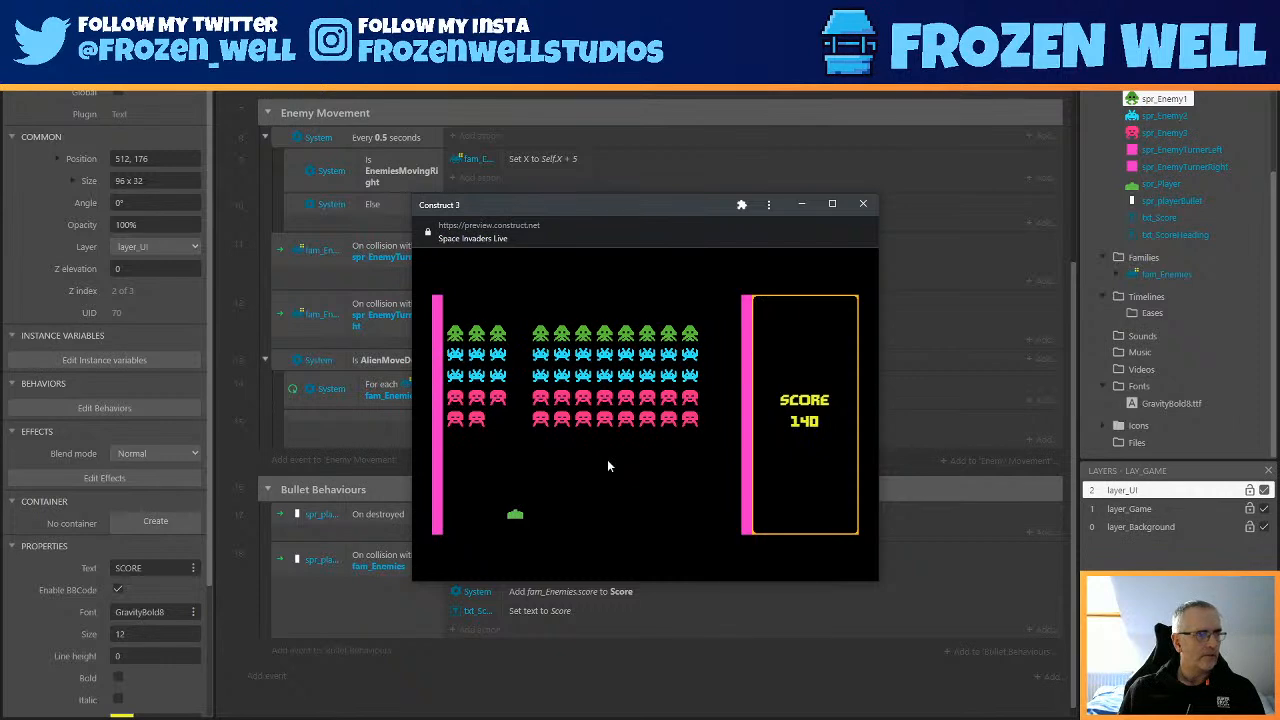
click(868, 204)
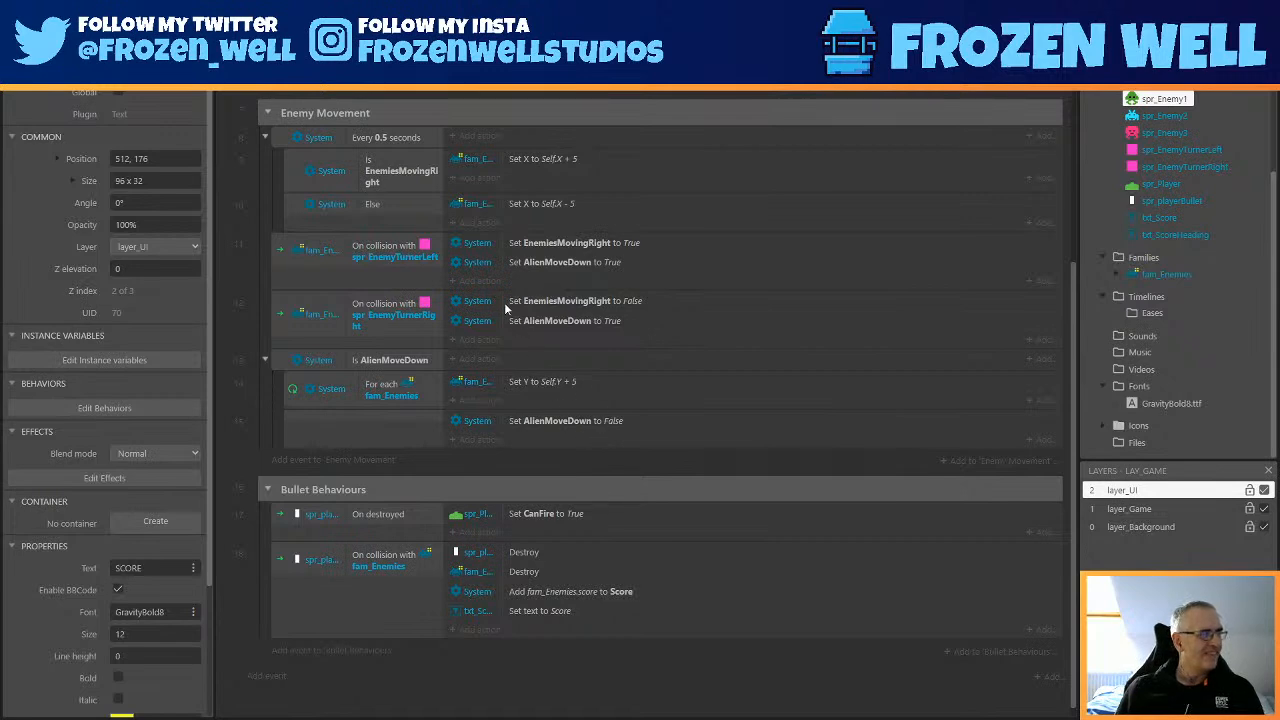
Return to the game layout and set the txt_Score instance's initial text to 0.
scroll(708, 424, up, 3)
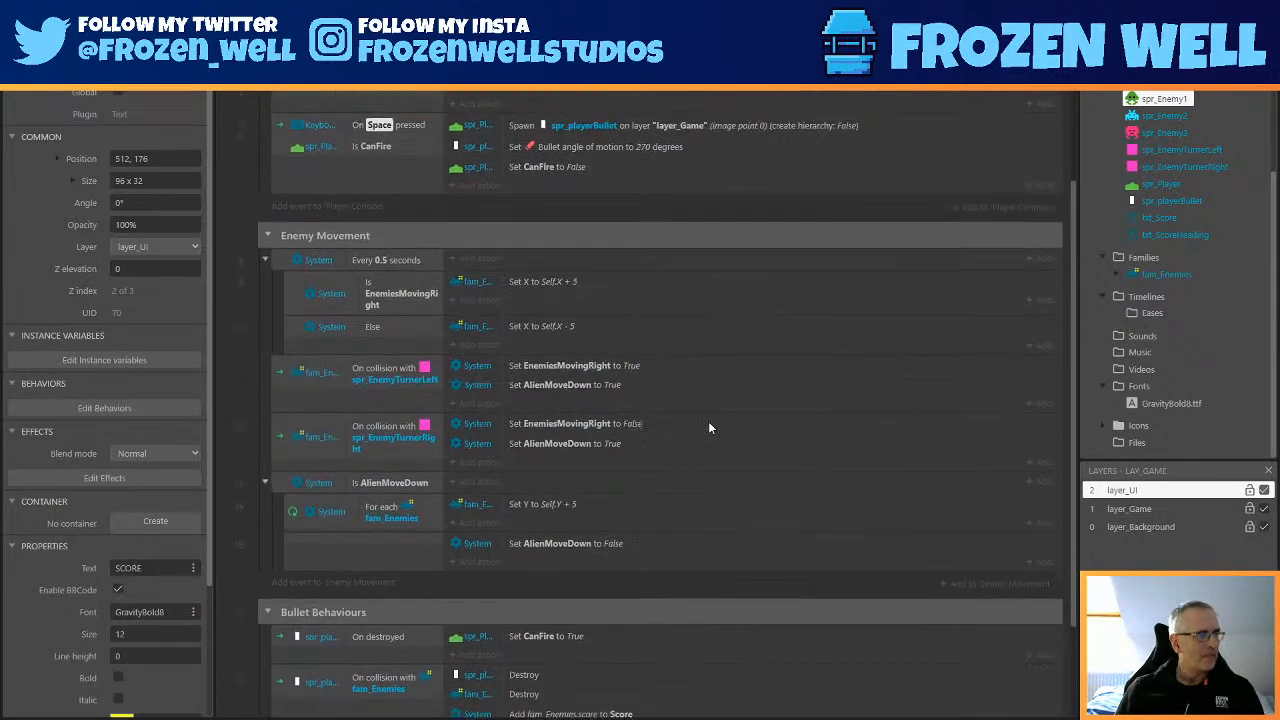
scroll(709, 421, down, 3)
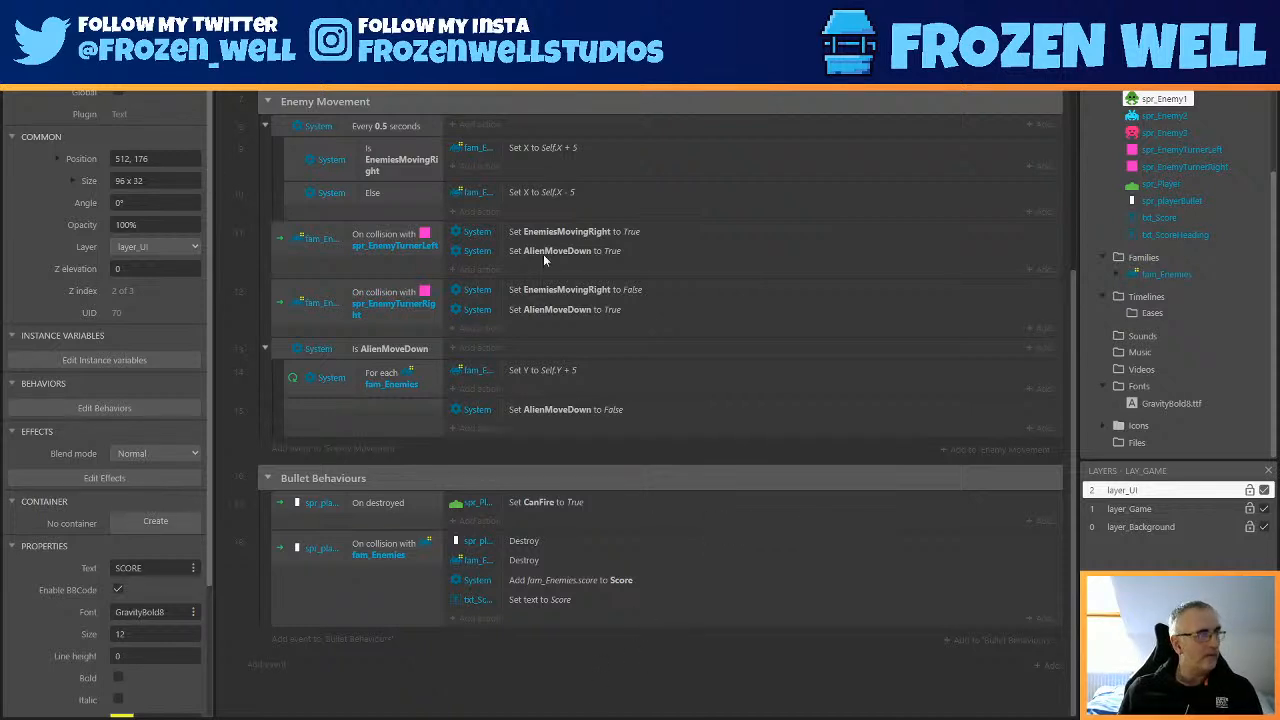
click(520, 72)
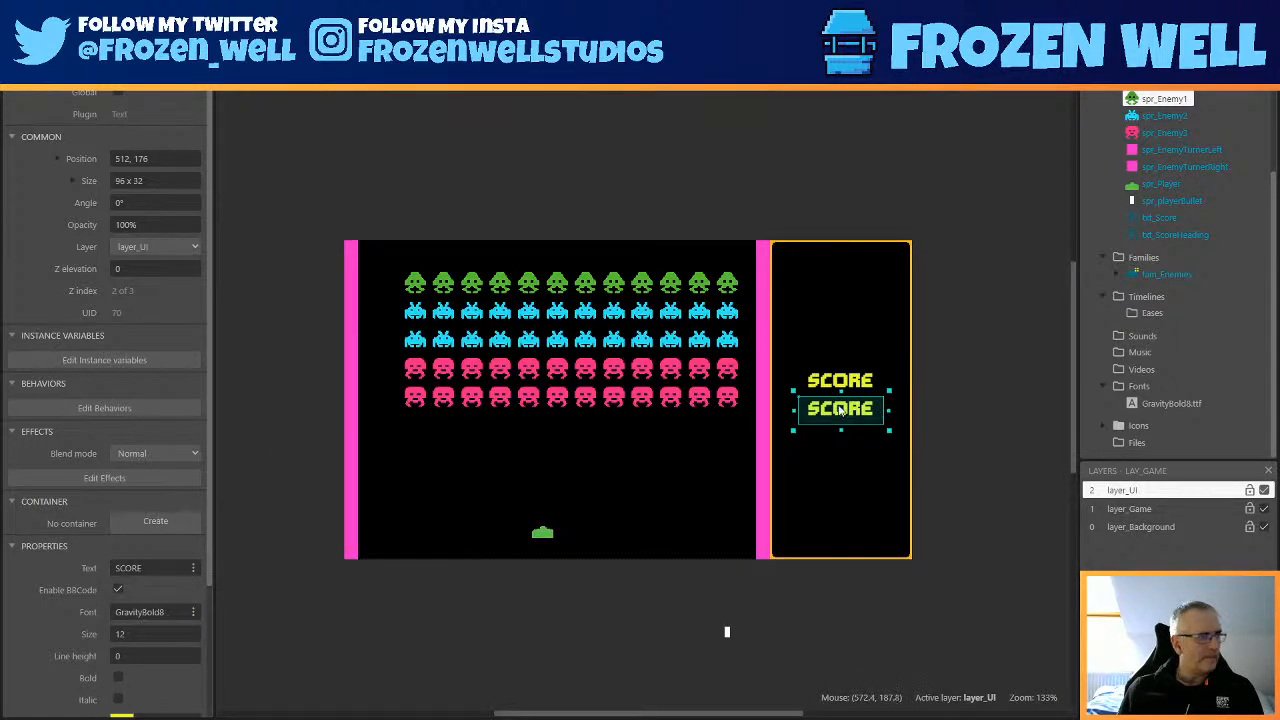
click(92, 568)
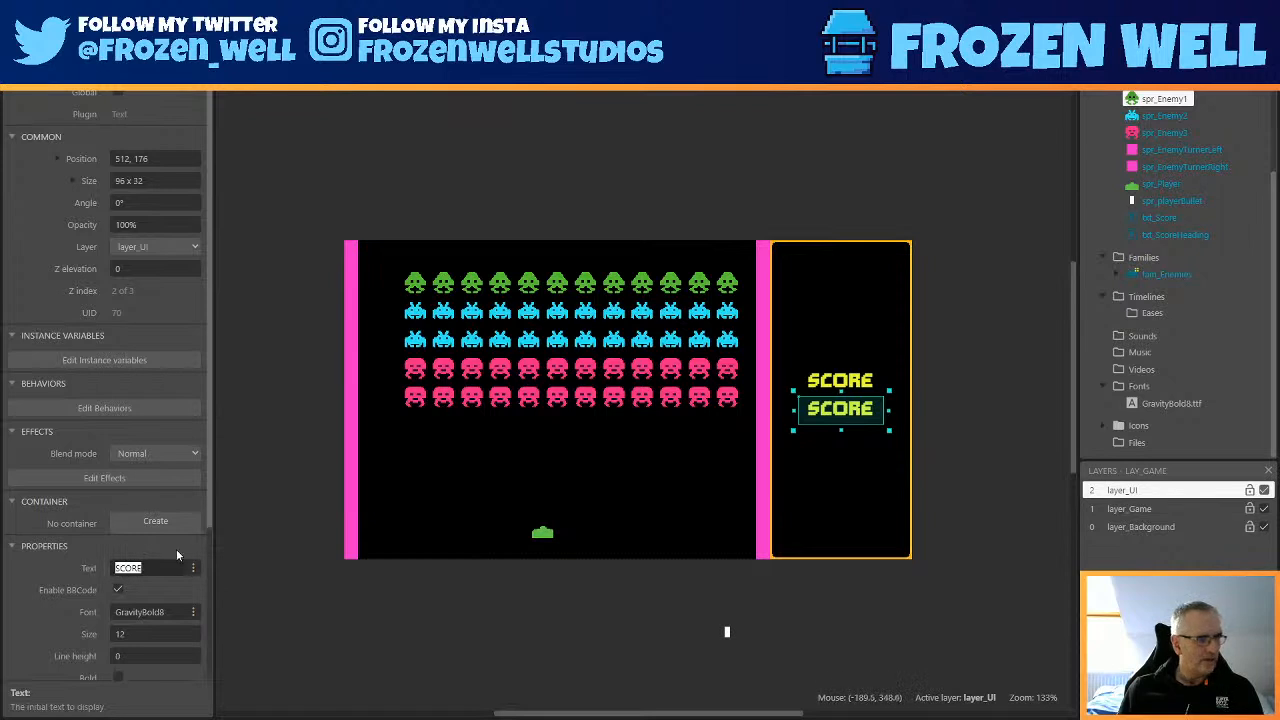
key(ctrl+a)
text(0)
key(Tab)
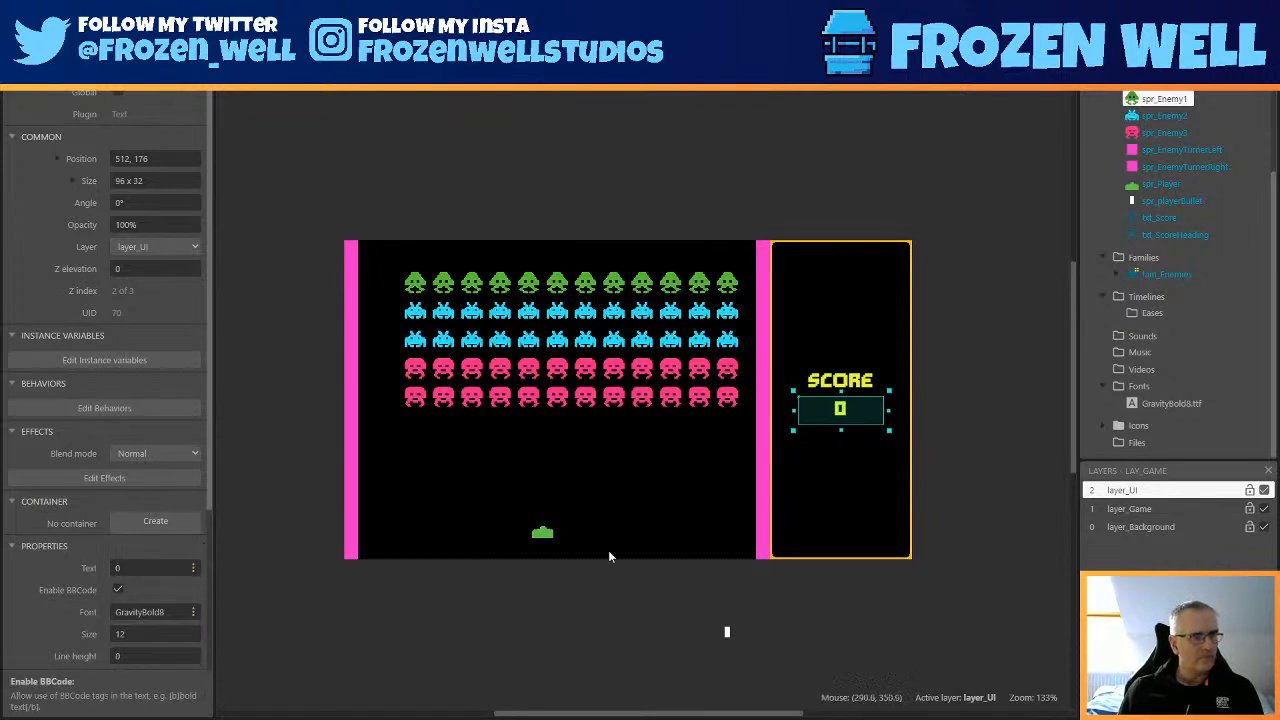
click(964, 450)
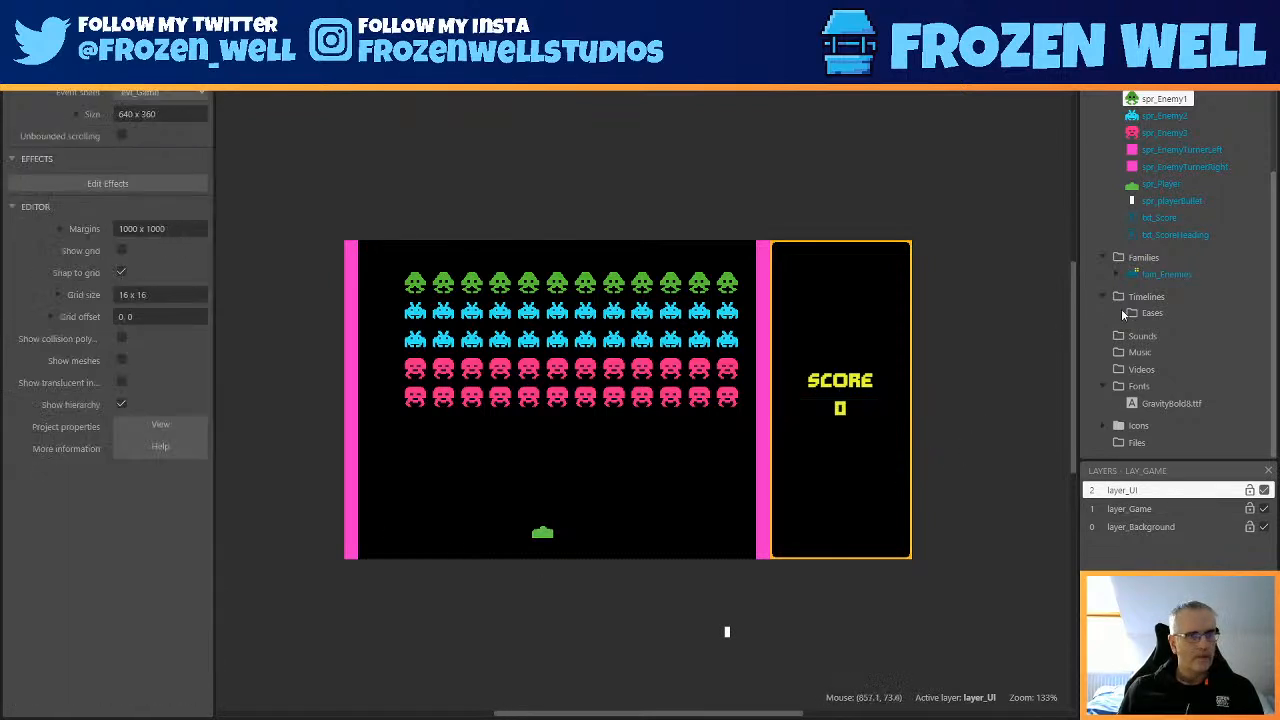
Clone the txt_ScoreHeading object and rename the copy as txt_HighScoreHeading.
right_click(1165, 217)
click(1180, 234)
right_click(1192, 240)
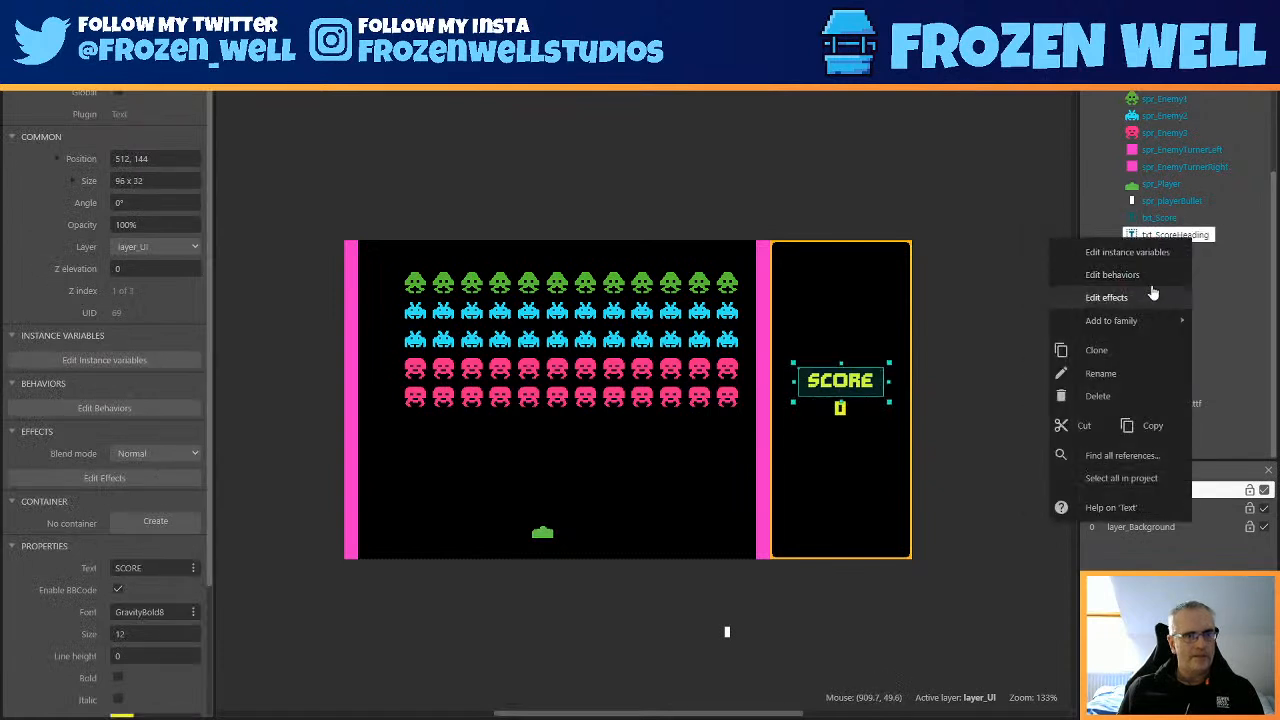
mouse_move(1152, 317)
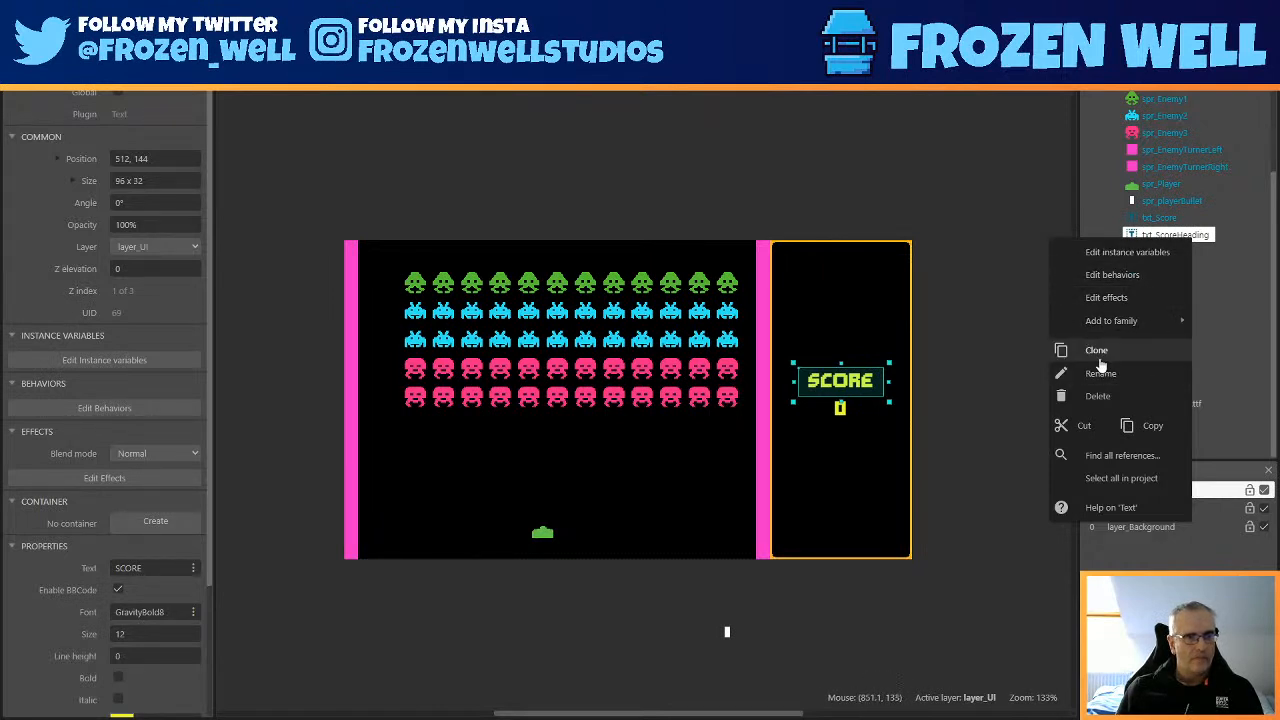
click(1118, 349)
click(1165, 234)
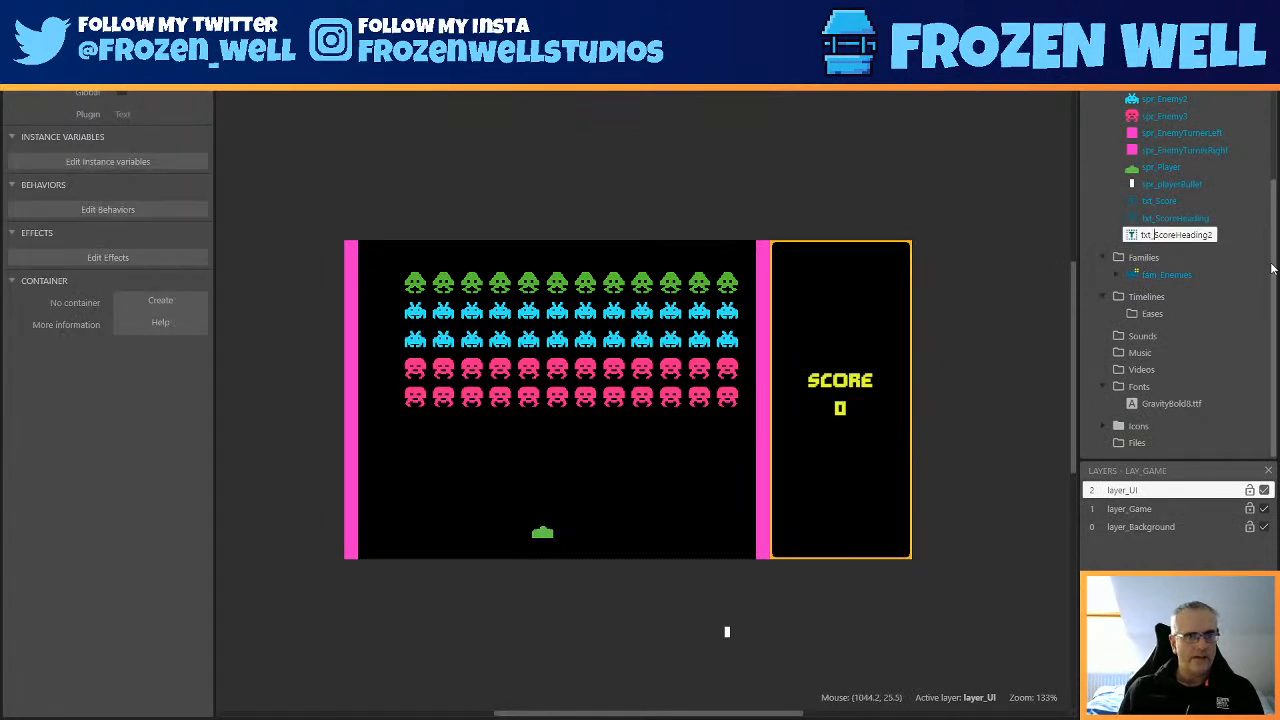
text(High)
key(Right)
key(Right)
key(Right)
key(Right)
key(Right)
key(Right)
key(Right)
key(Right)
key(Right)
key(Right)
key(Right)
key(Right)
key(BackSpace)
key(Return)
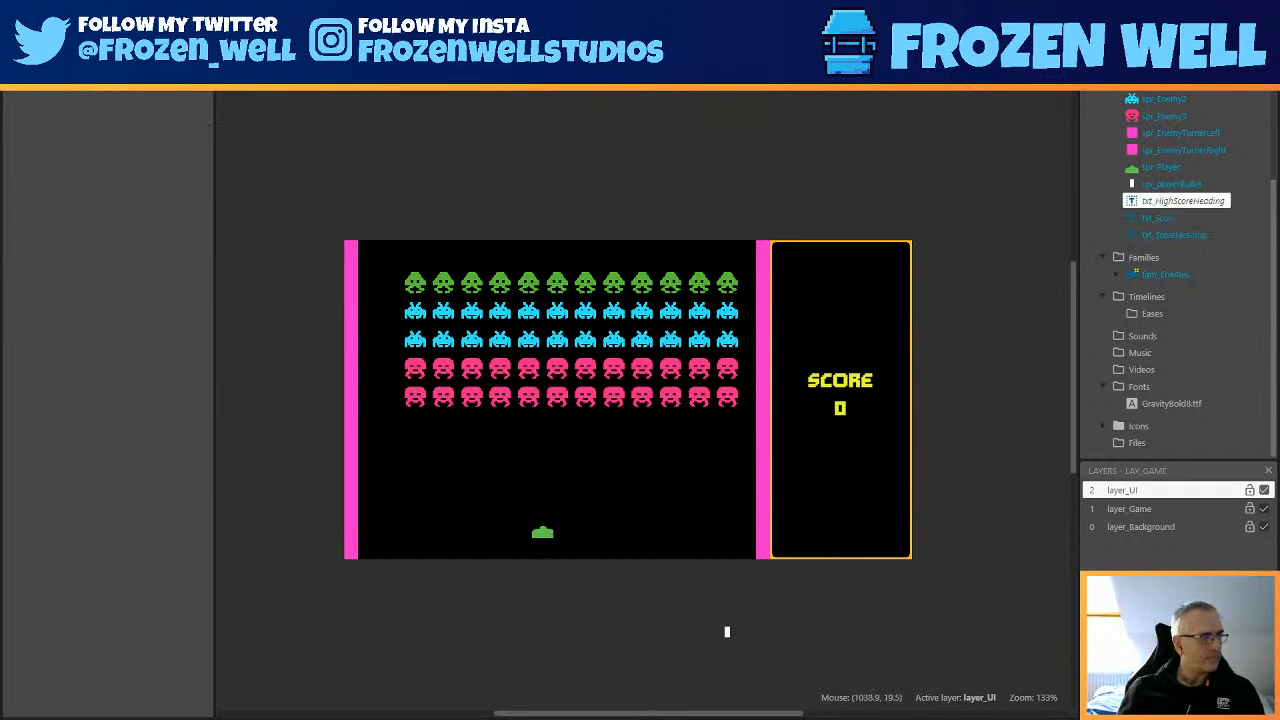
Place a txt_HighScoreHeading instance at 512, 224 in the side panel with the text HIGH SCORE and a size of 96 x 48.
drag(1183, 201, 840, 451)
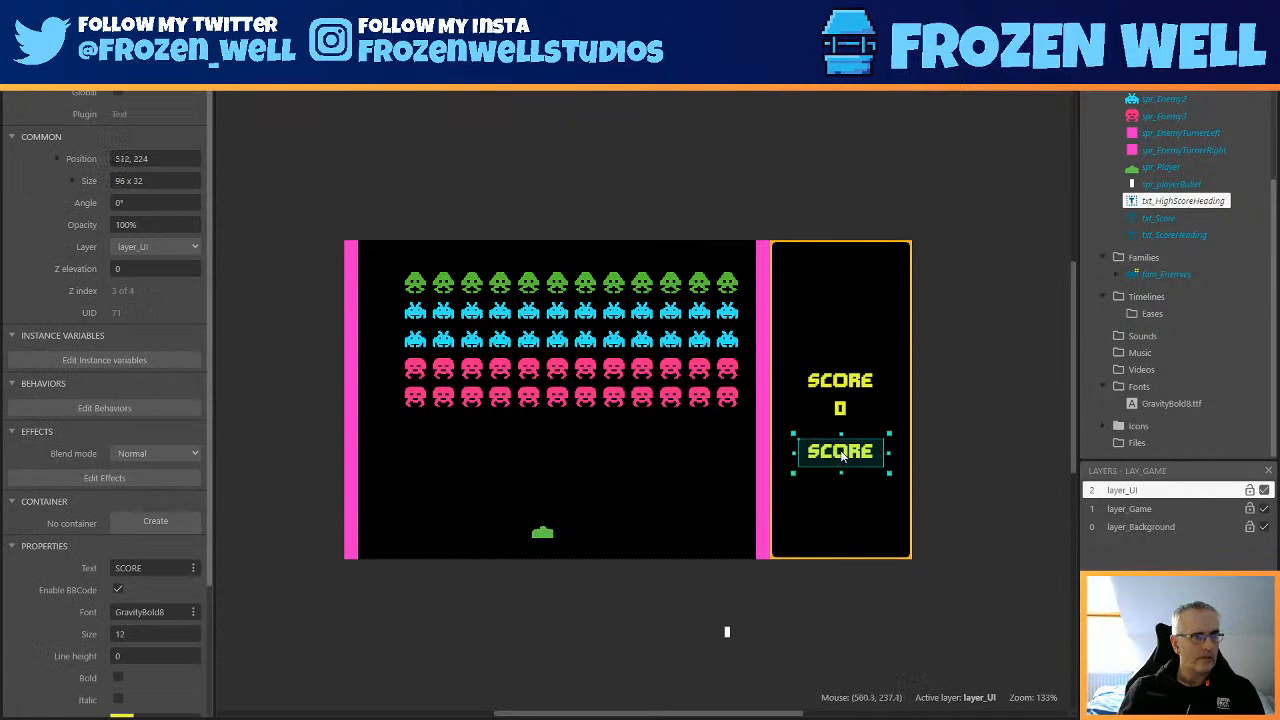
click(127, 567)
click(116, 567)
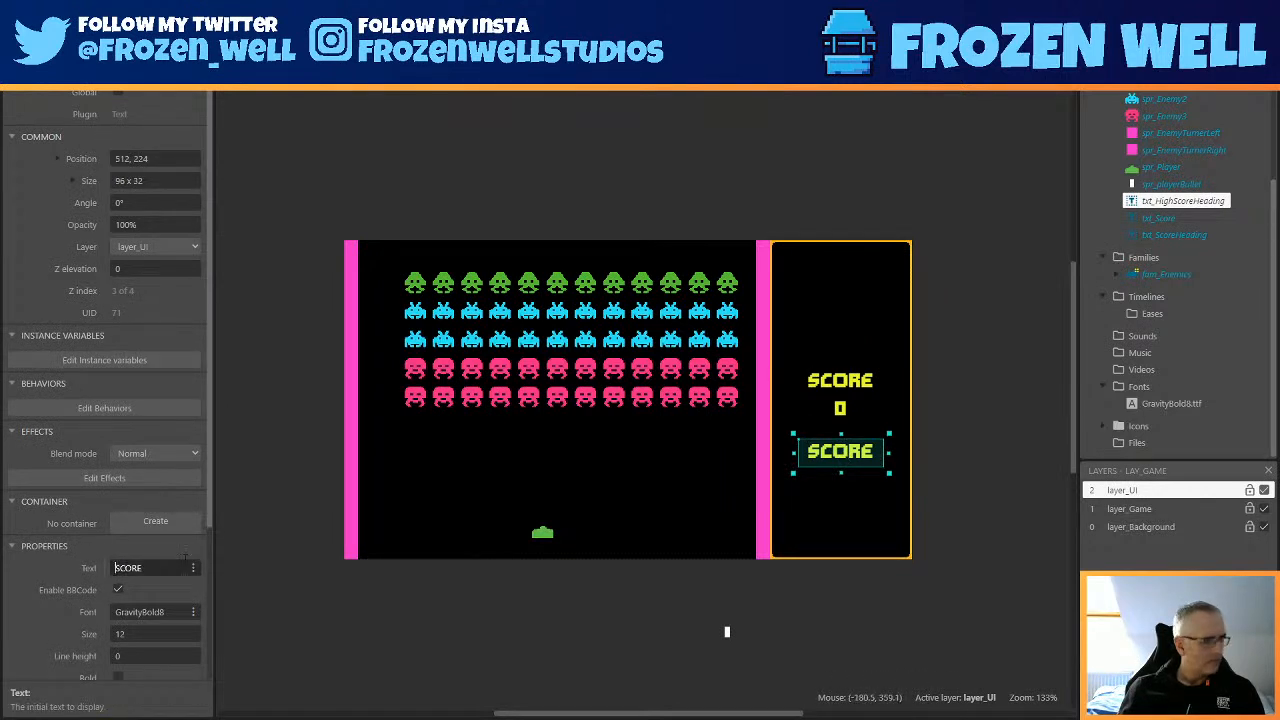
text(HIGH)
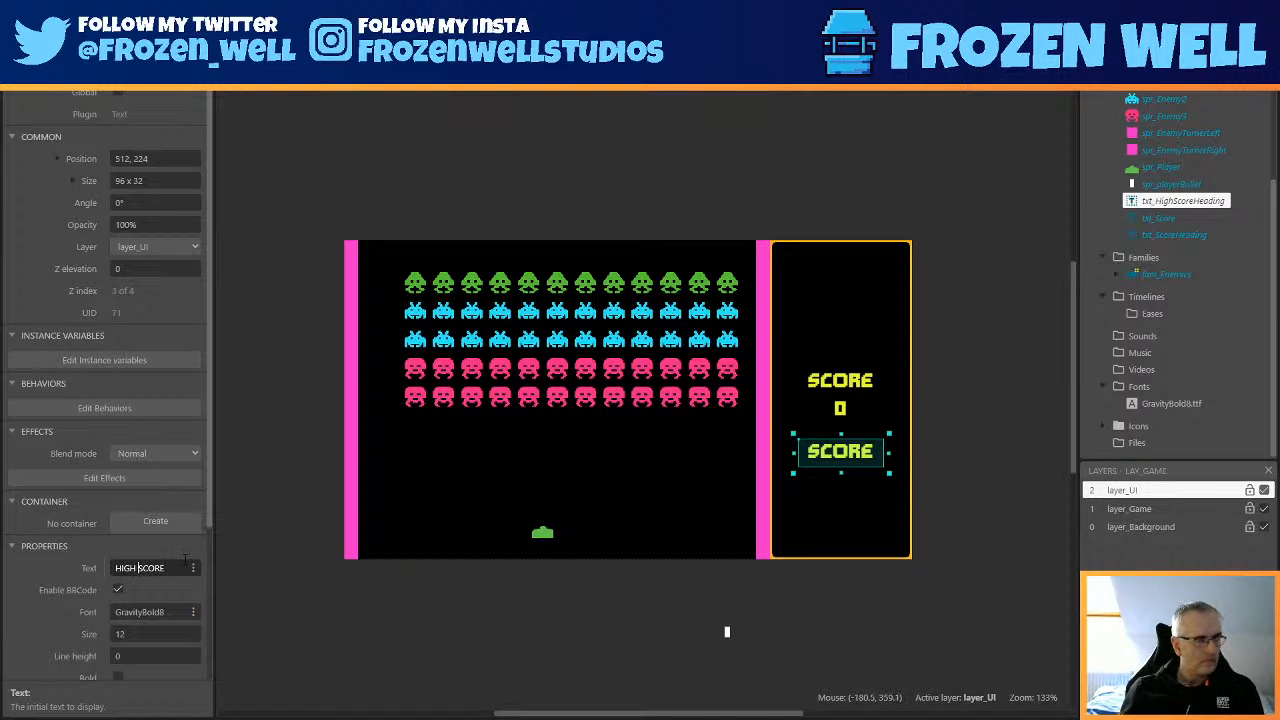
key(Return)
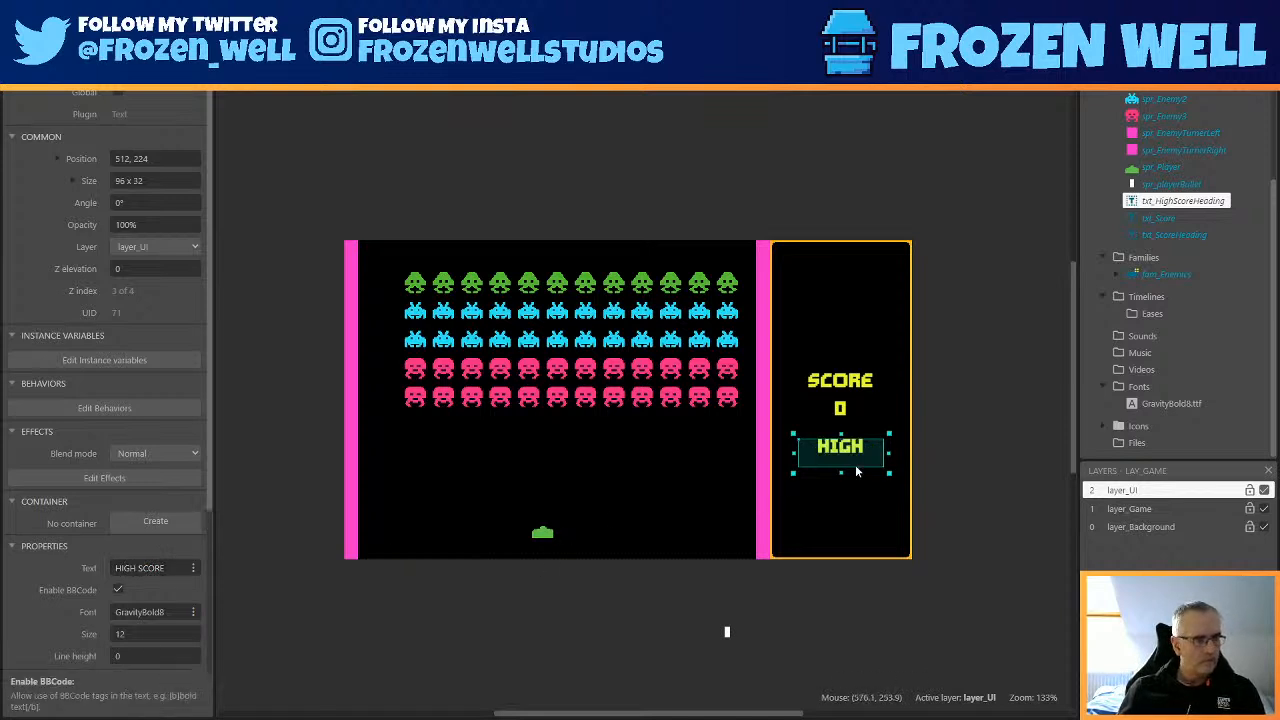
drag(842, 471, 842, 488)
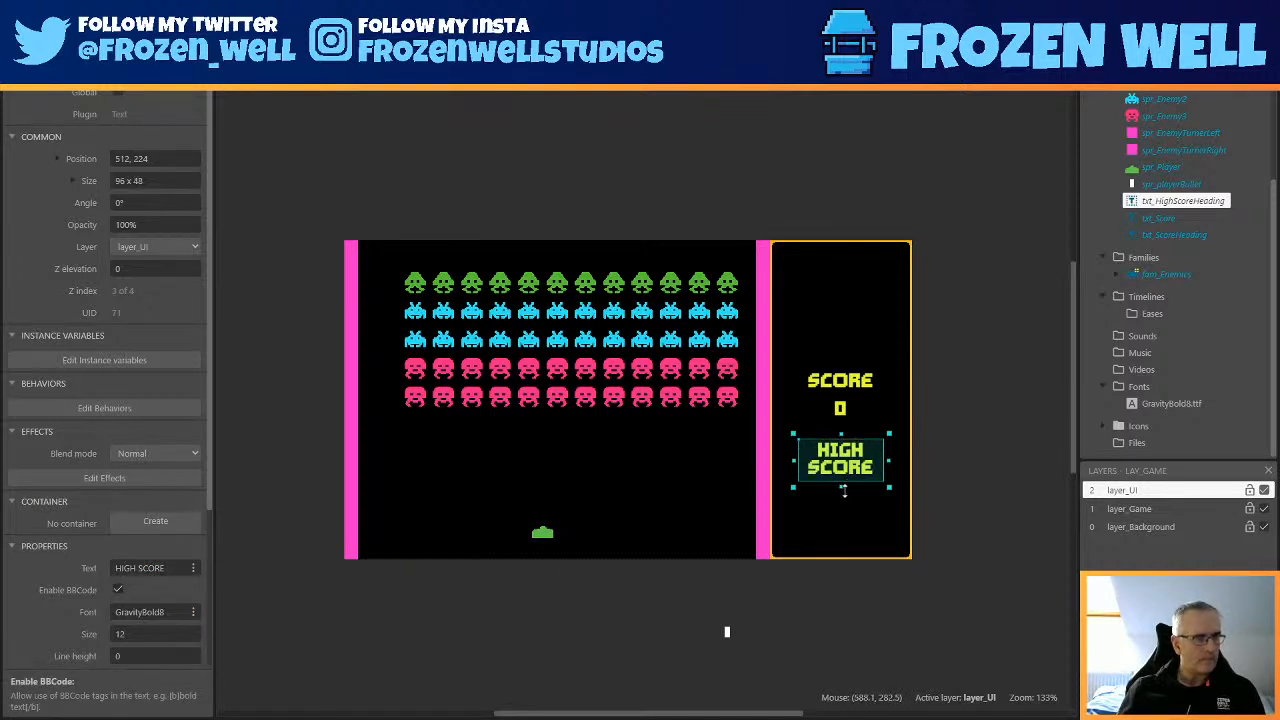
Clone the txt_Score object and rename the copy as txt_HighScoreScore.
click(1160, 218)
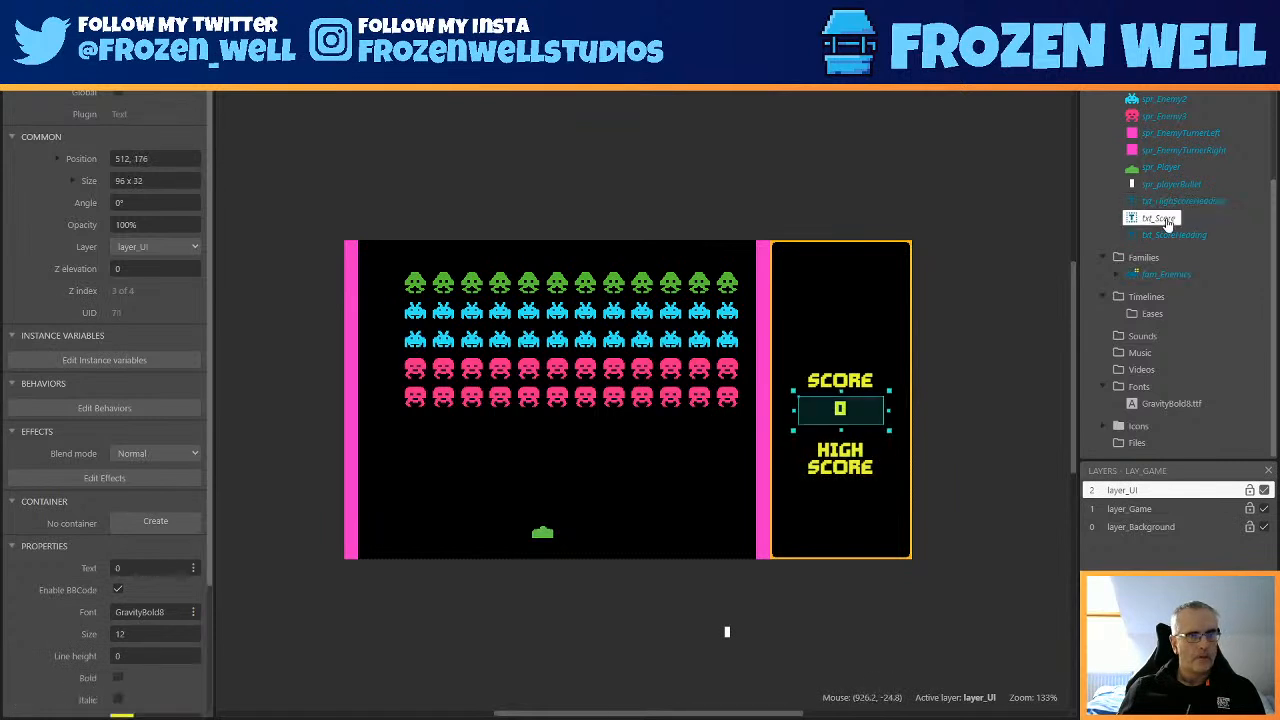
right_click(1160, 218)
click(1100, 331)
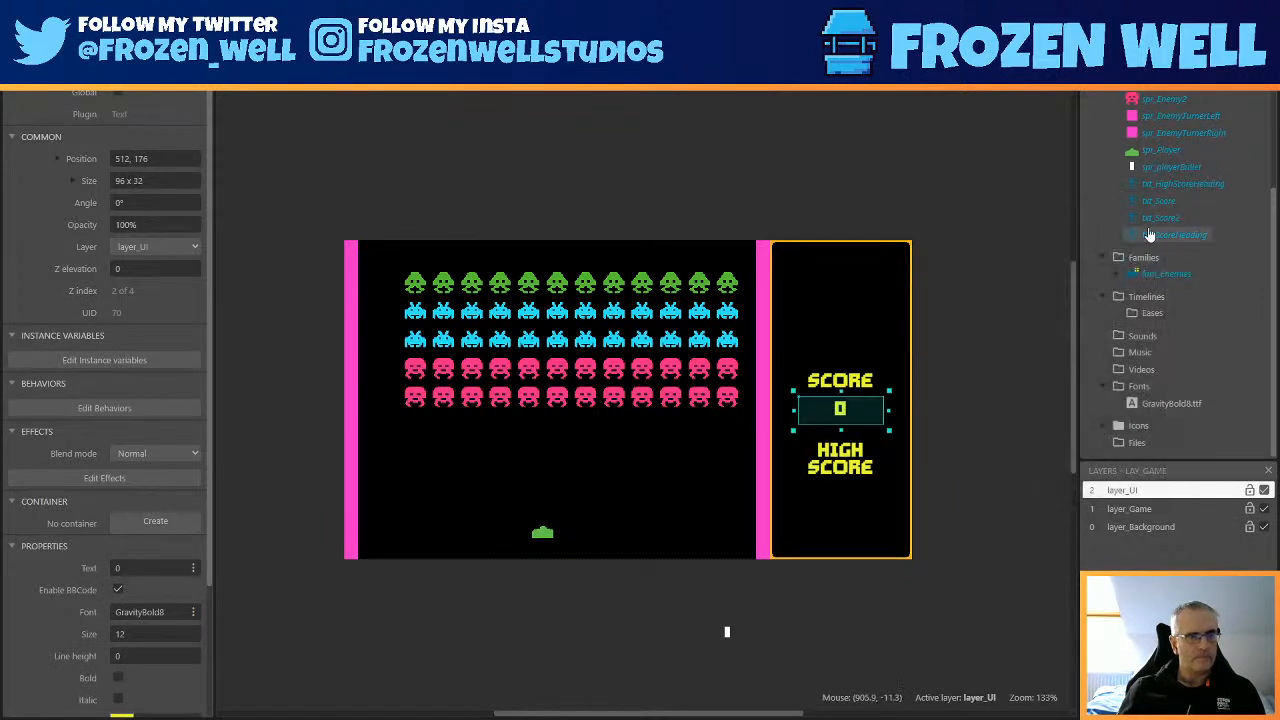
click(1165, 218)
click(1160, 218)
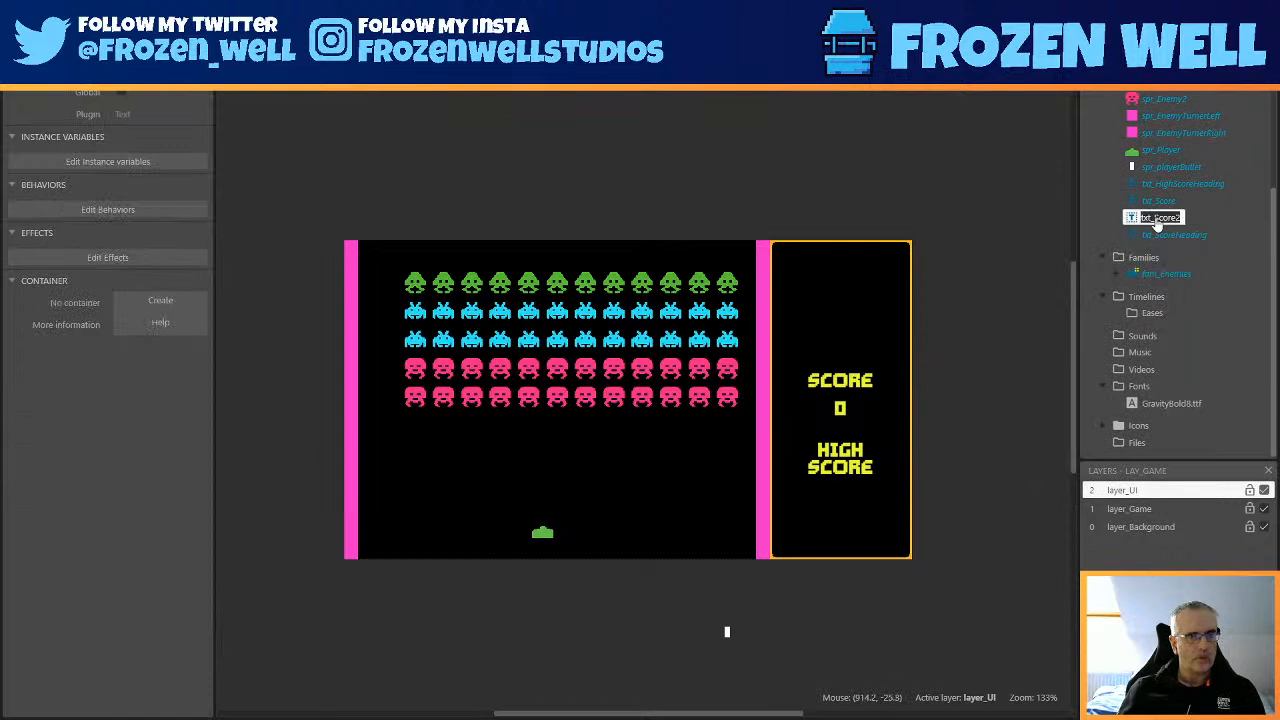
text(HighSc)
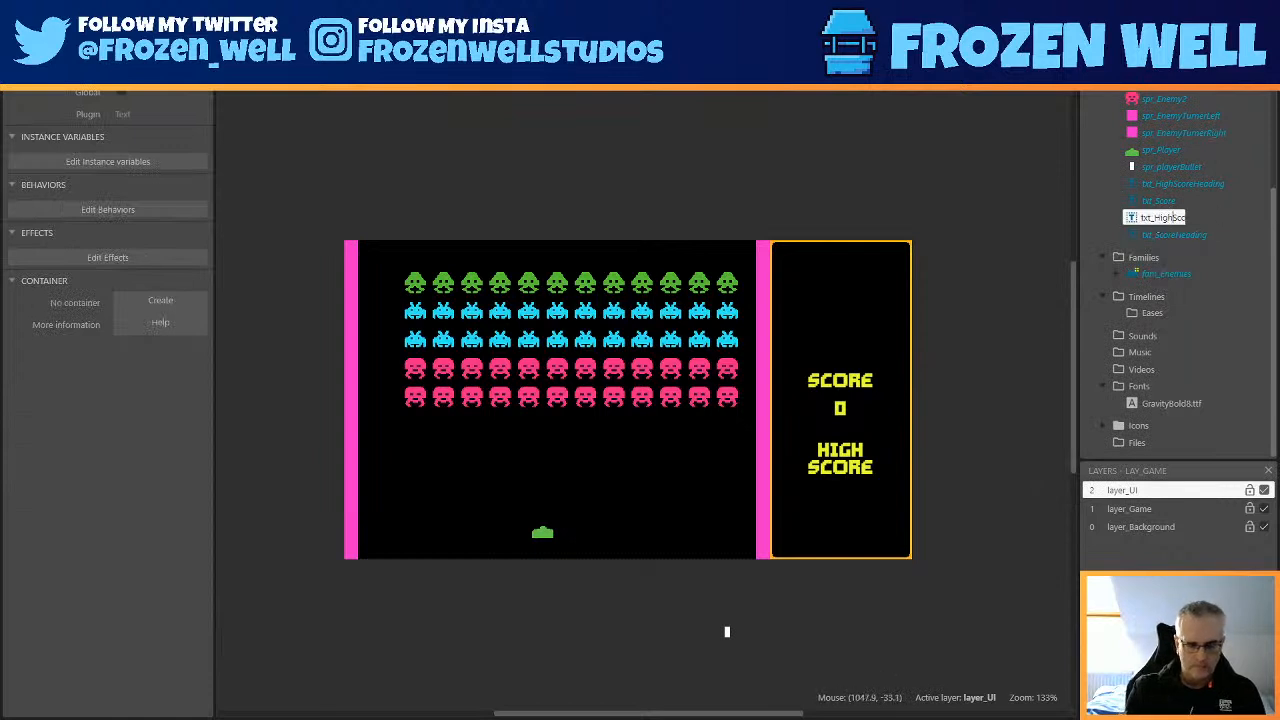
text(oreScore)
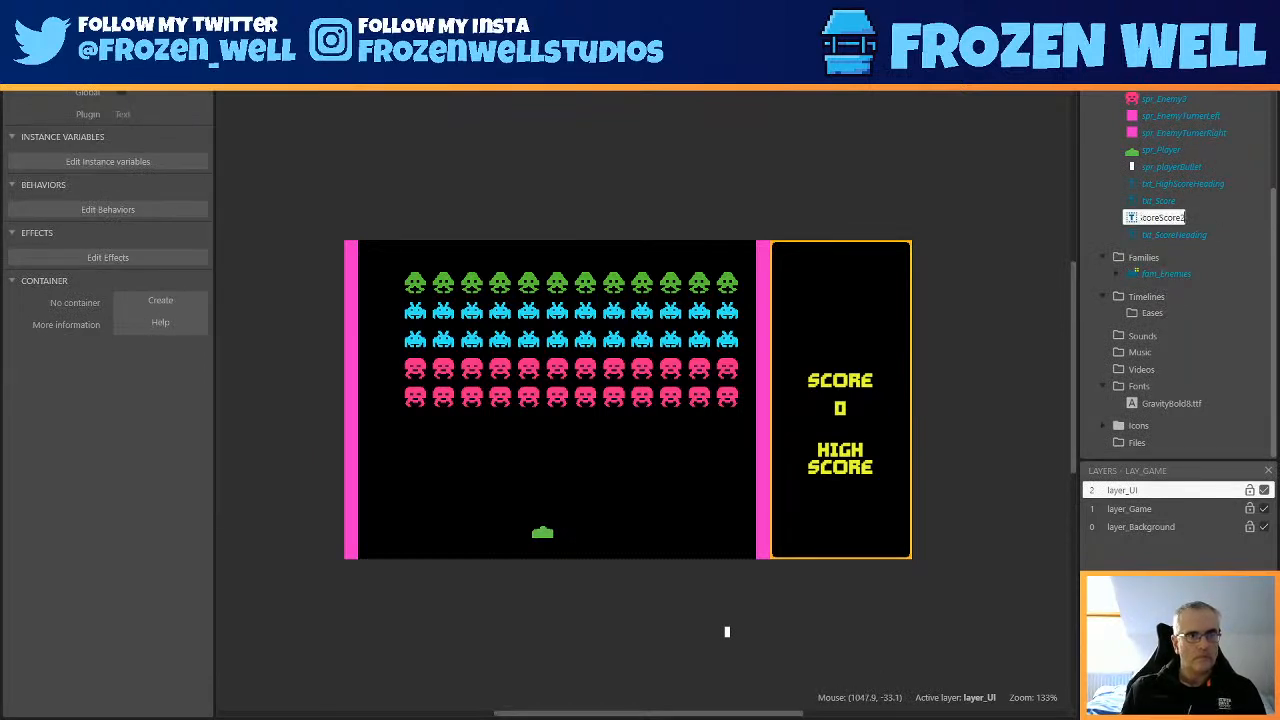
key(End)
key(BackSpace)
key(Return)
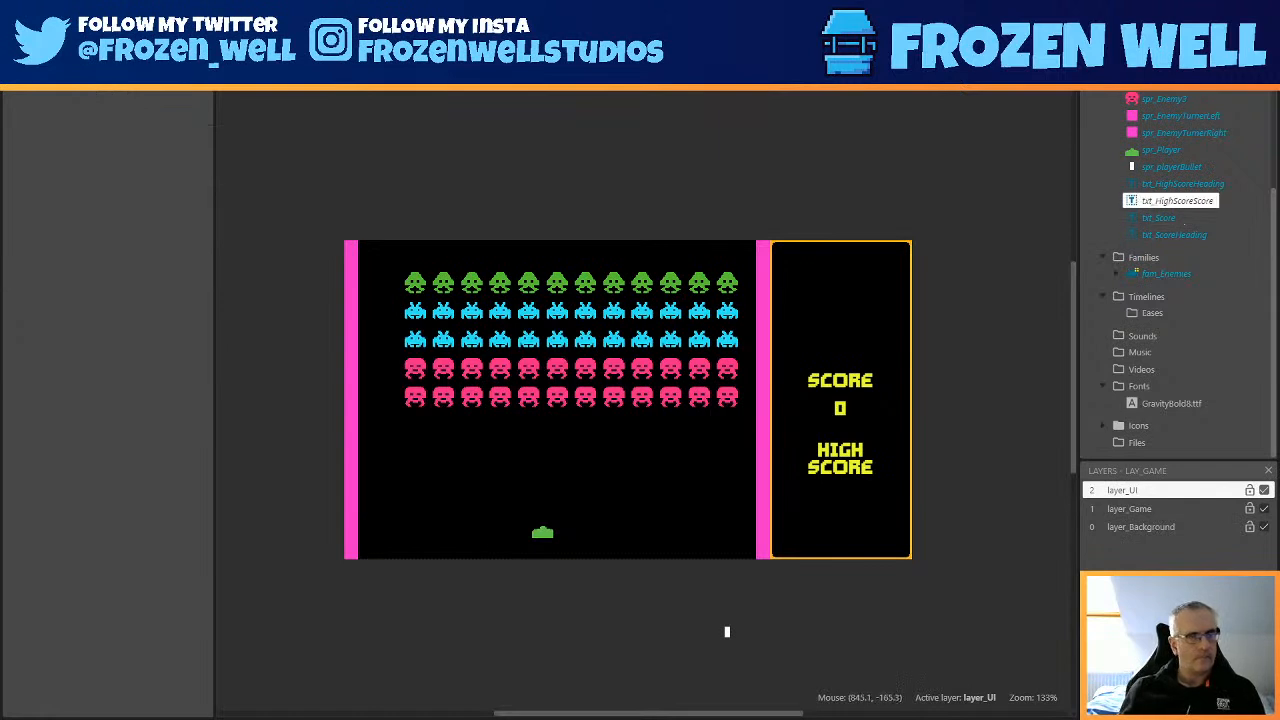
Change the text colour of the txt_HighScoreHeading instance to red (228, 47, 47).
click(1178, 218)
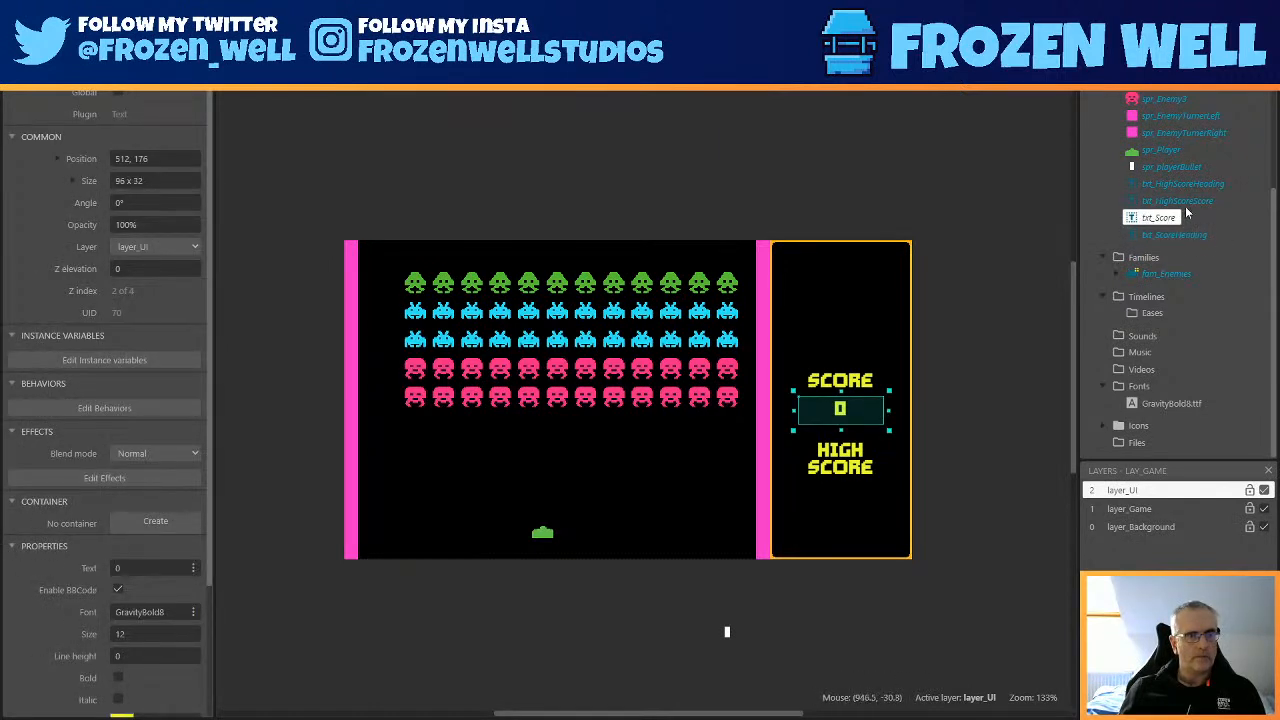
click(1193, 185)
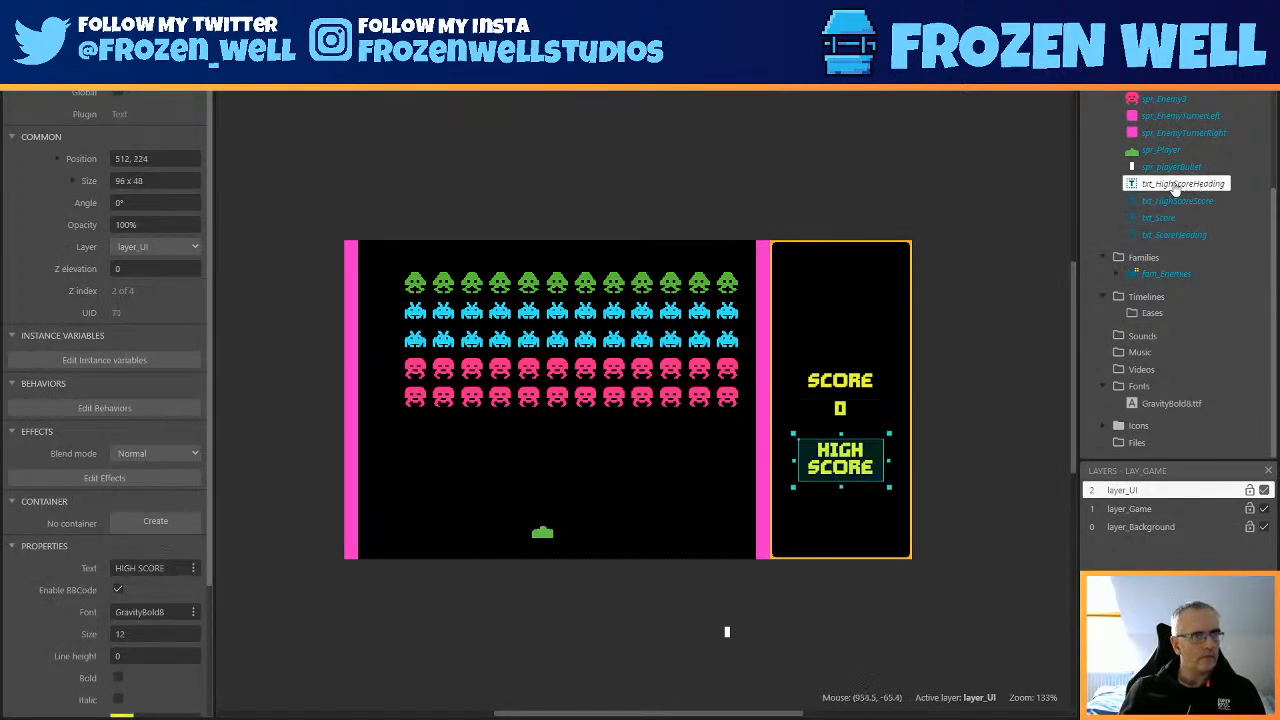
scroll(145, 490, down, 3)
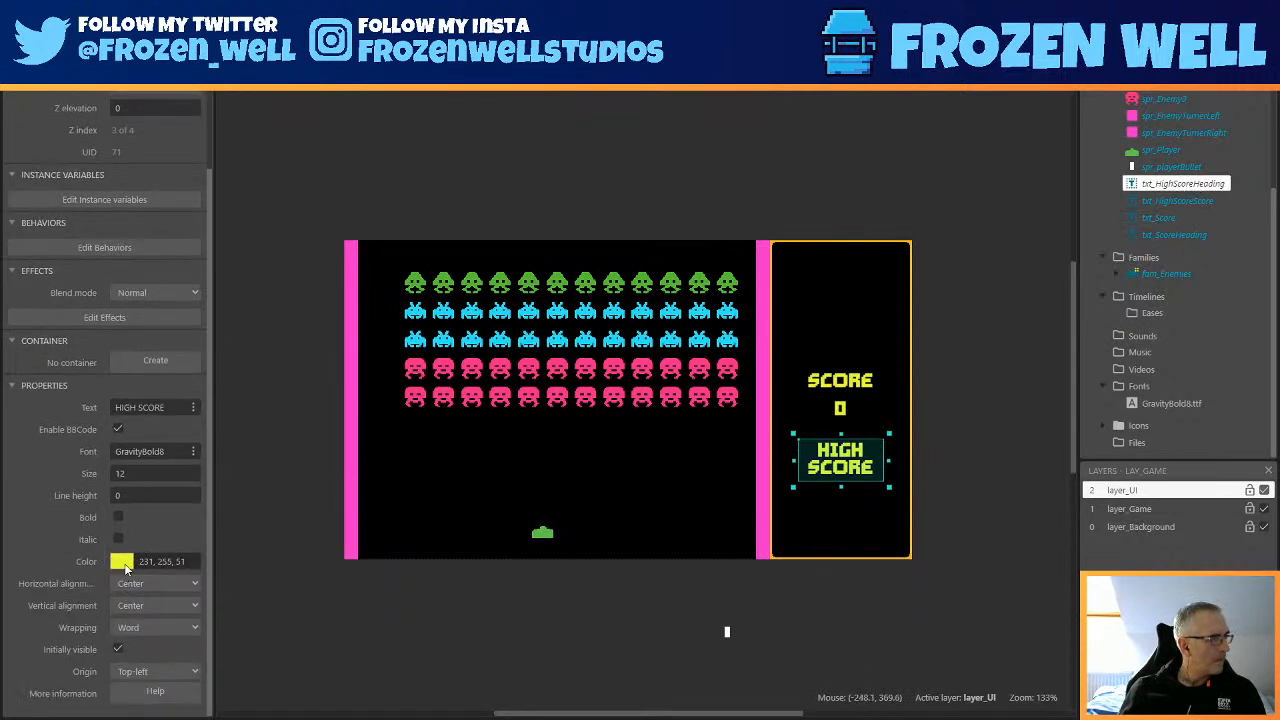
click(121, 561)
click(247, 489)
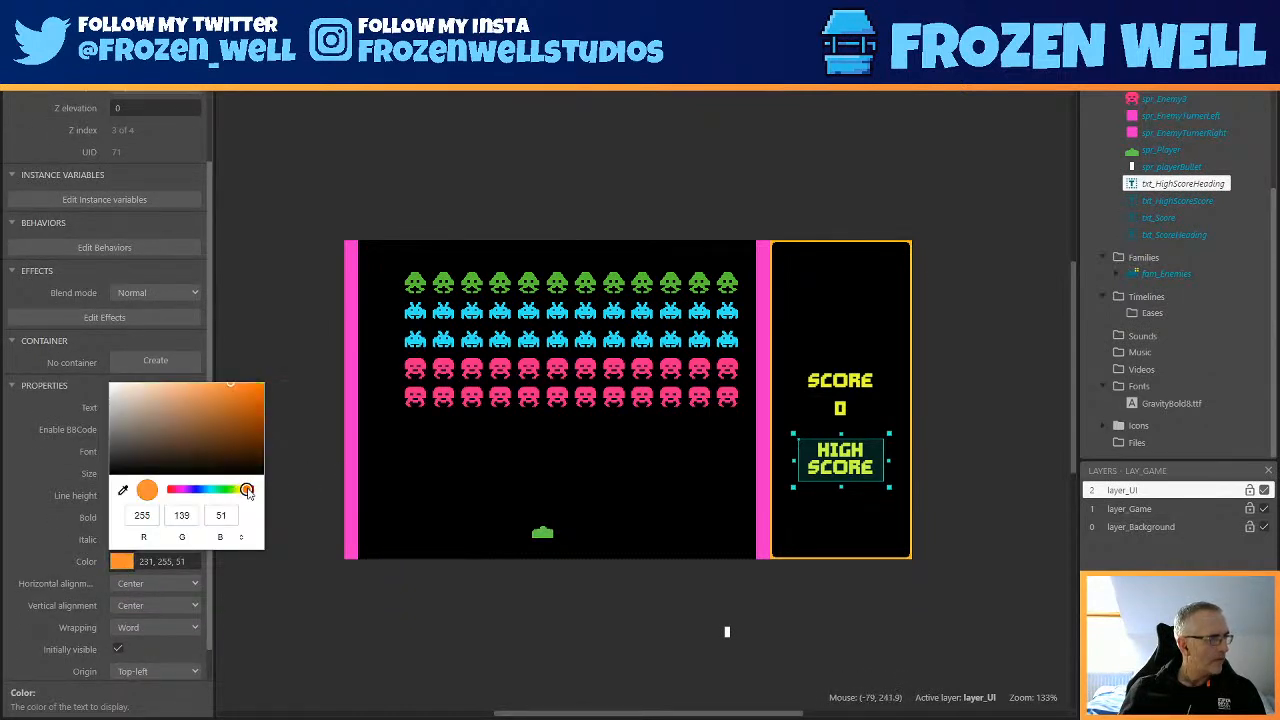
drag(246, 489, 165, 490)
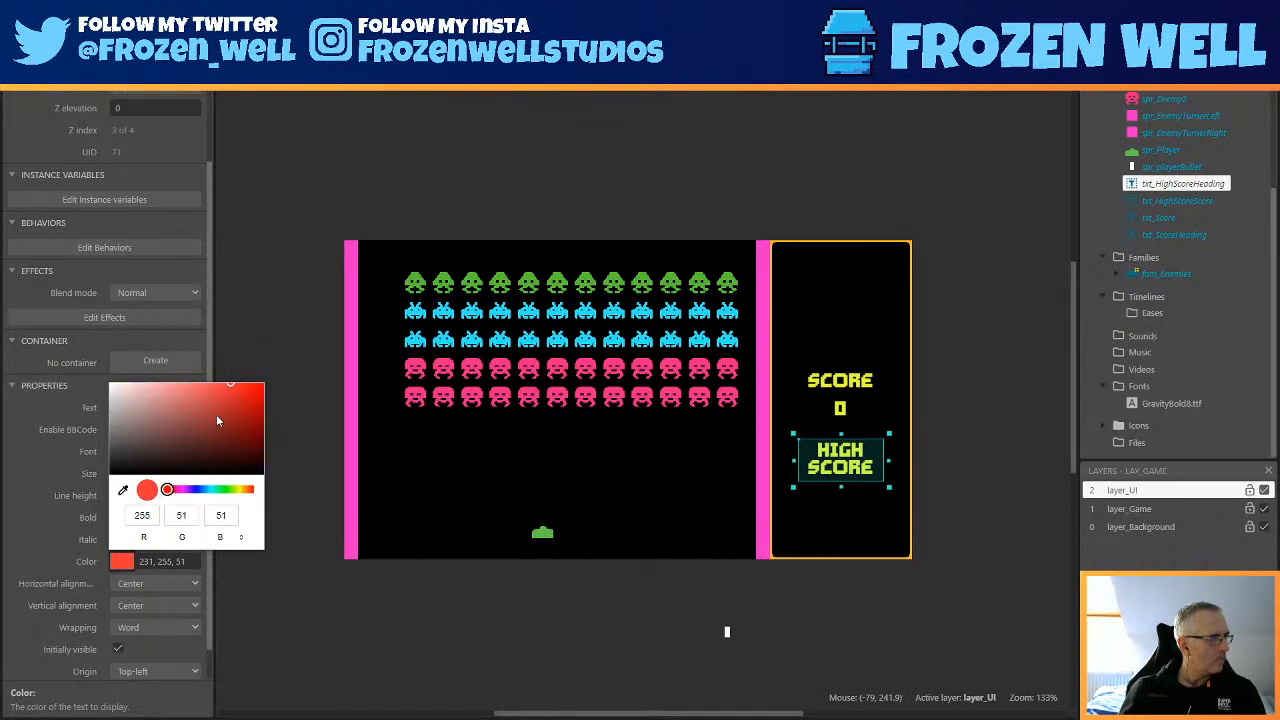
click(231, 393)
click(321, 388)
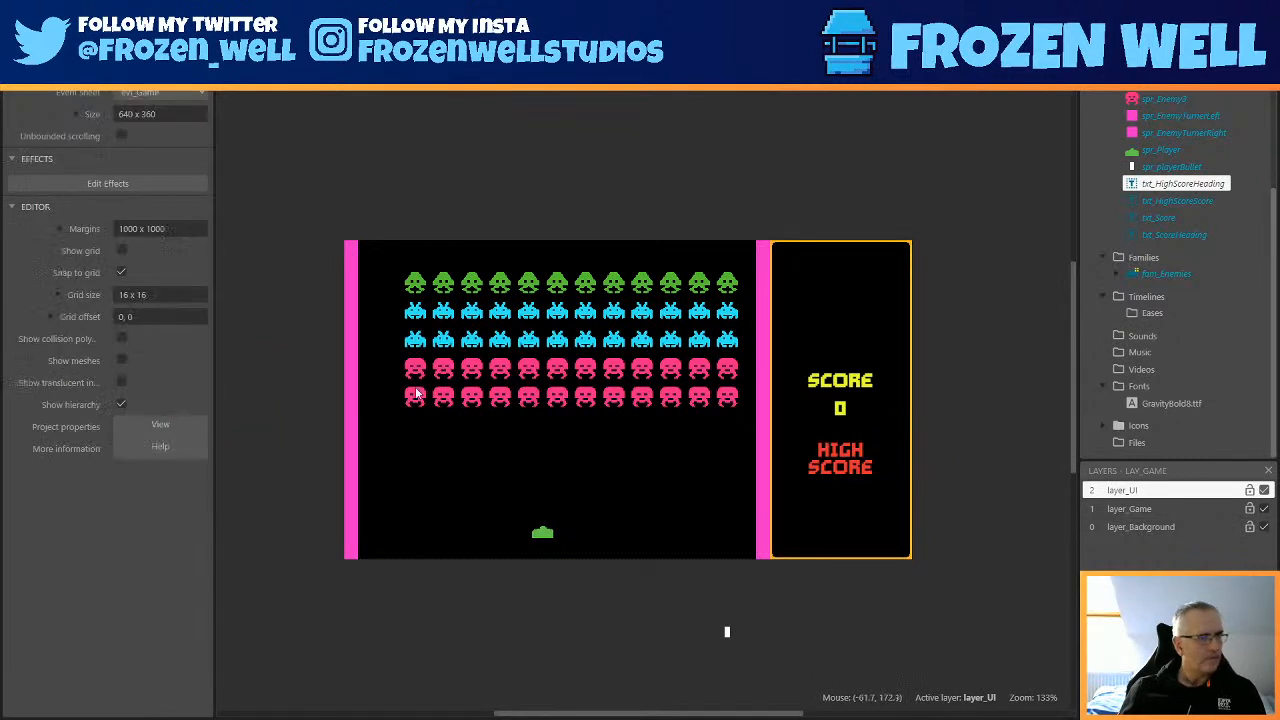
Copy the HIGH SCORE heading's colour value and place a txt_HighScoreScore instance directly below that heading.
click(838, 452)
scroll(183, 561, down, 5)
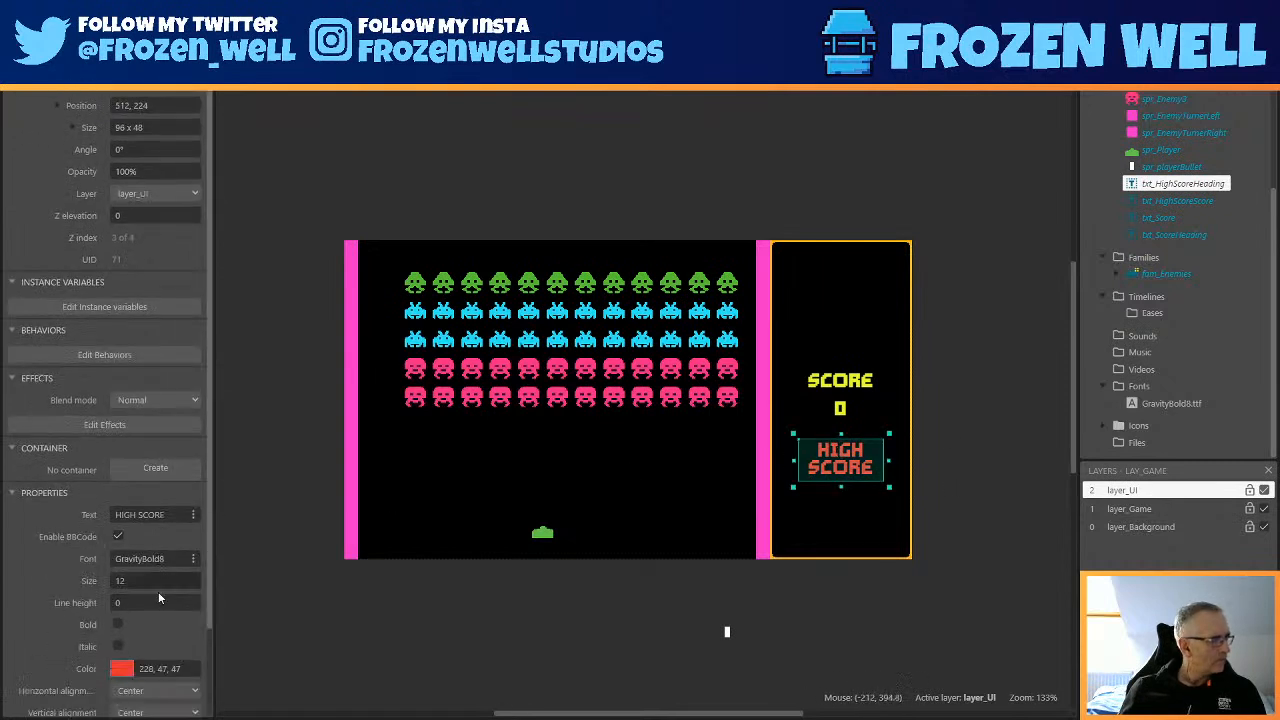
click(181, 561)
key(ctrl+c)
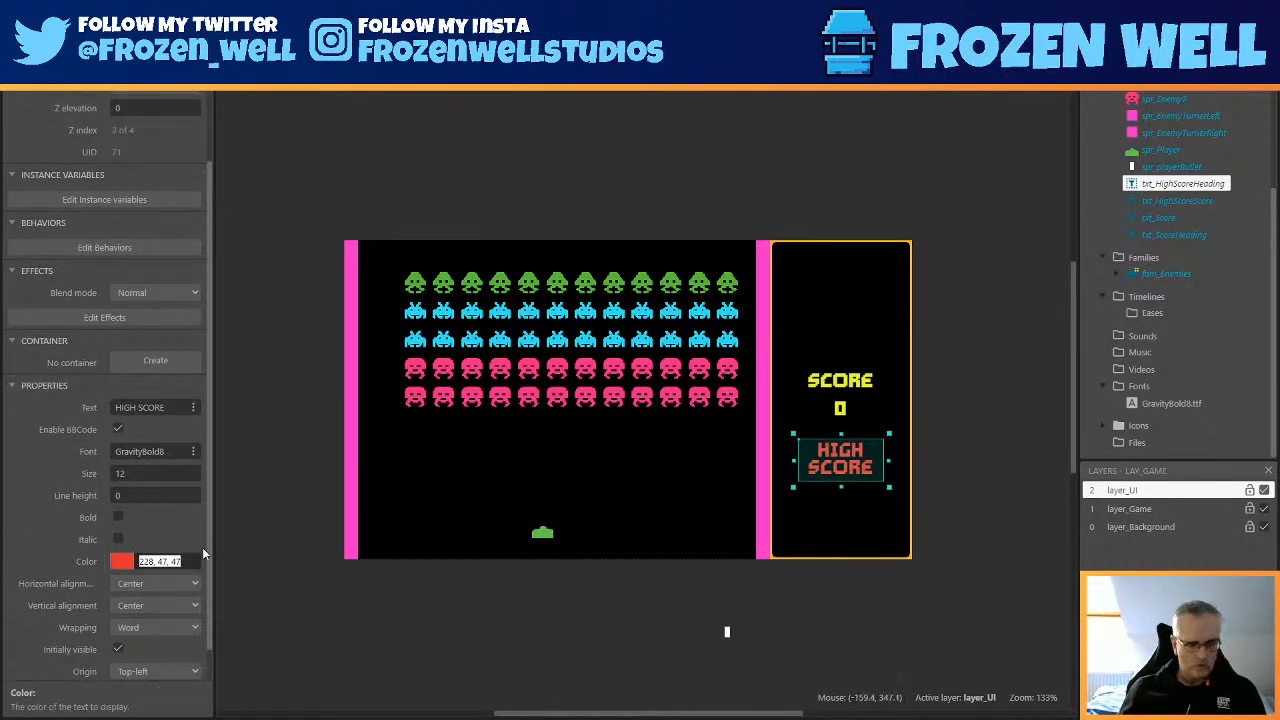
click(1170, 202)
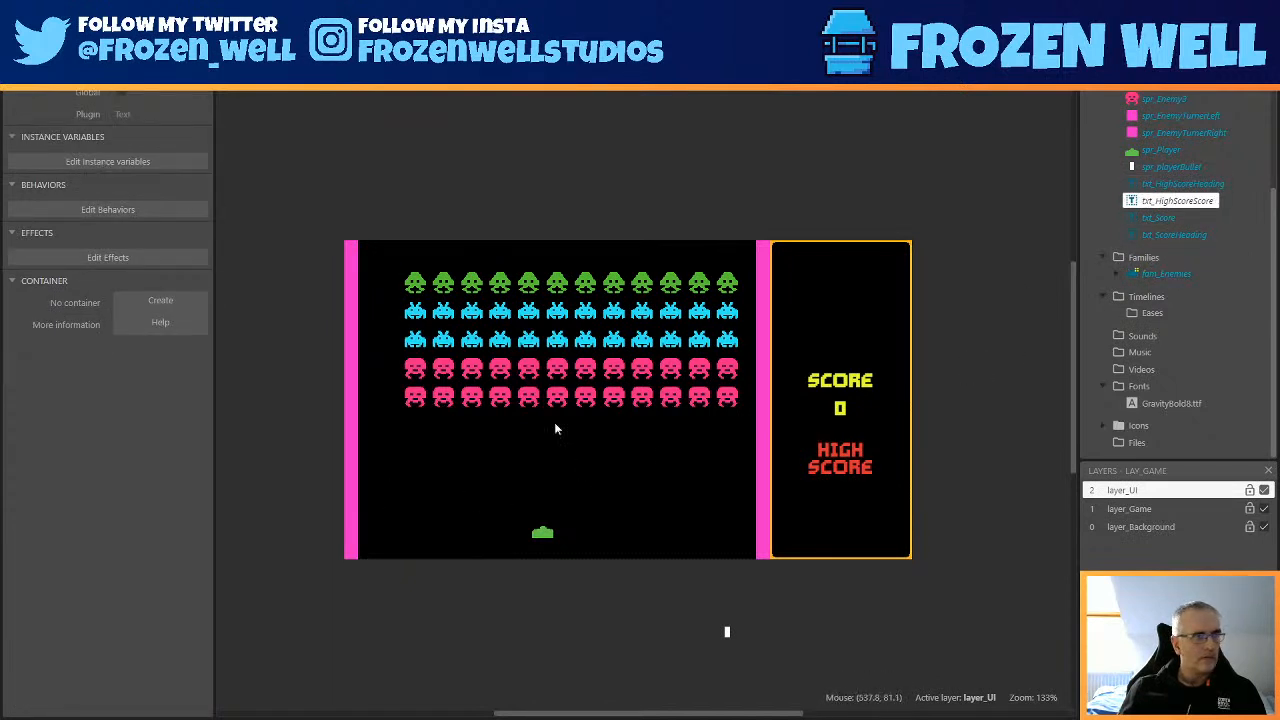
drag(1195, 201, 807, 504)
Set the txt_HighScoreScore instance's colour to the copied red value 228, 47, 47 and save the project.
scroll(147, 625, down, 3)
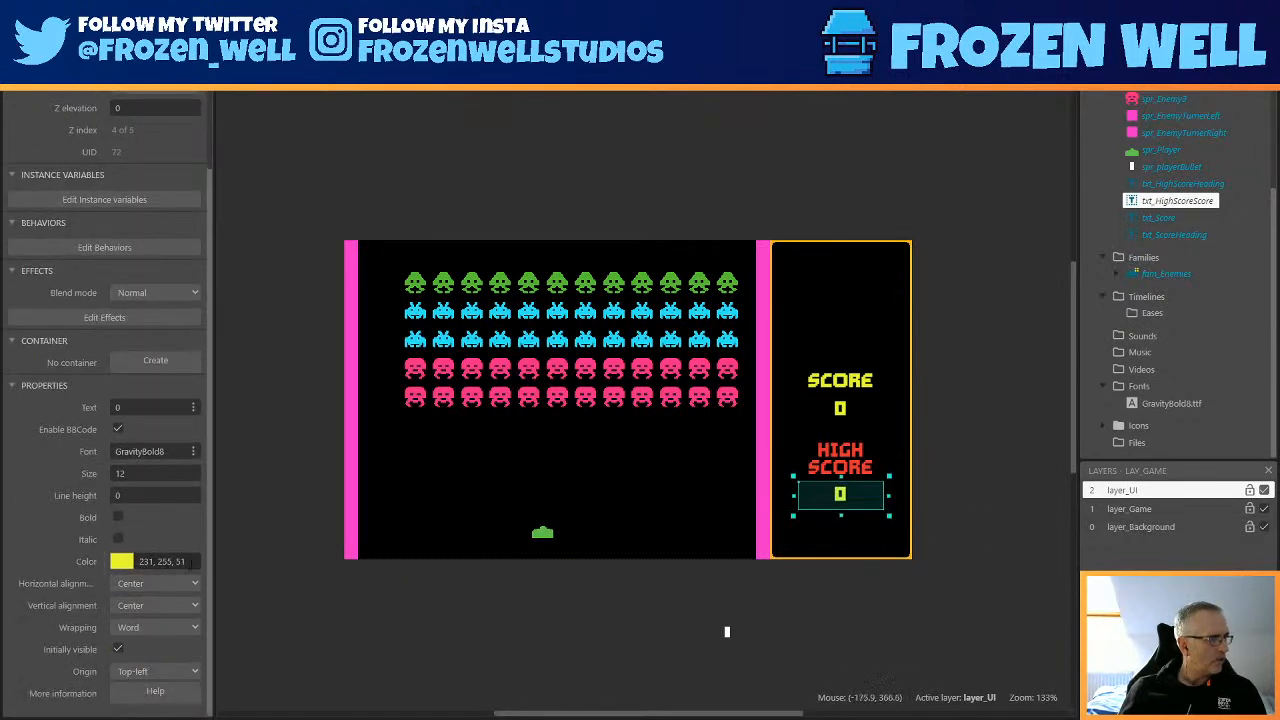
drag(188, 562, 120, 562)
key(ctrl+v)
click(295, 623)
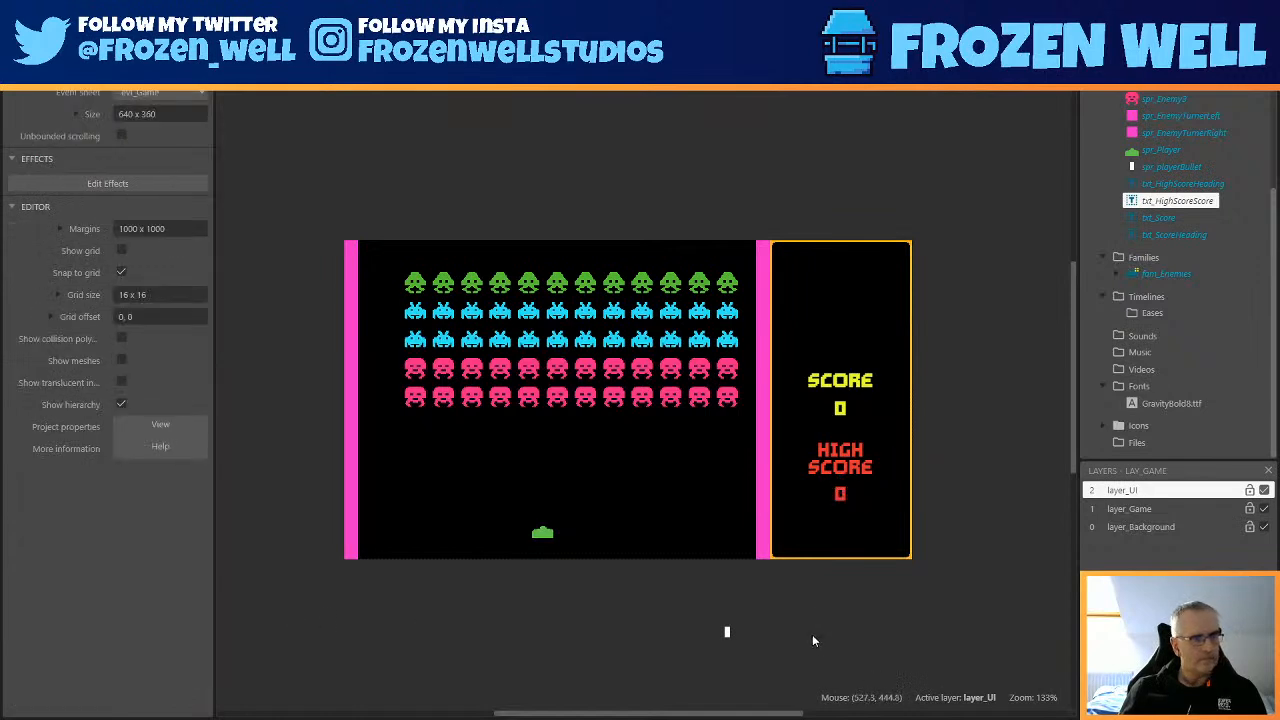
key(ctrl+s)
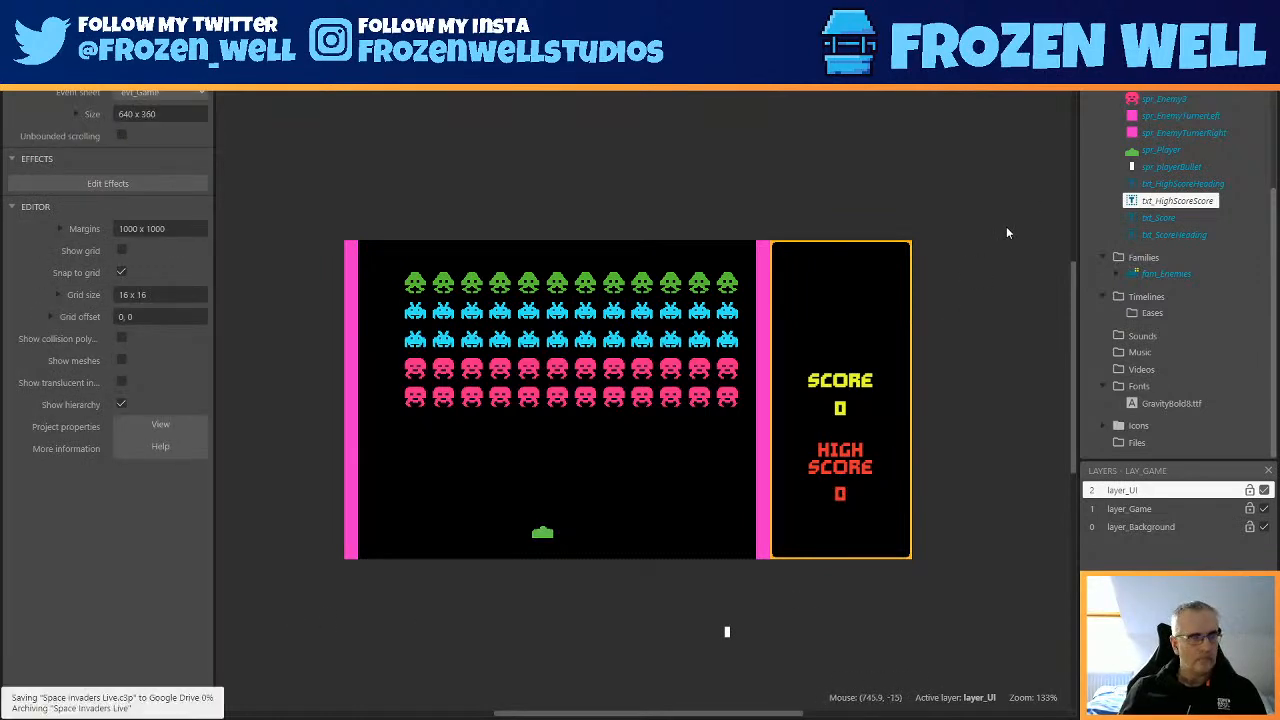
Add a global number variable HighScore with initial value 0 to the game's event sheet and save the project.
click(375, 80)
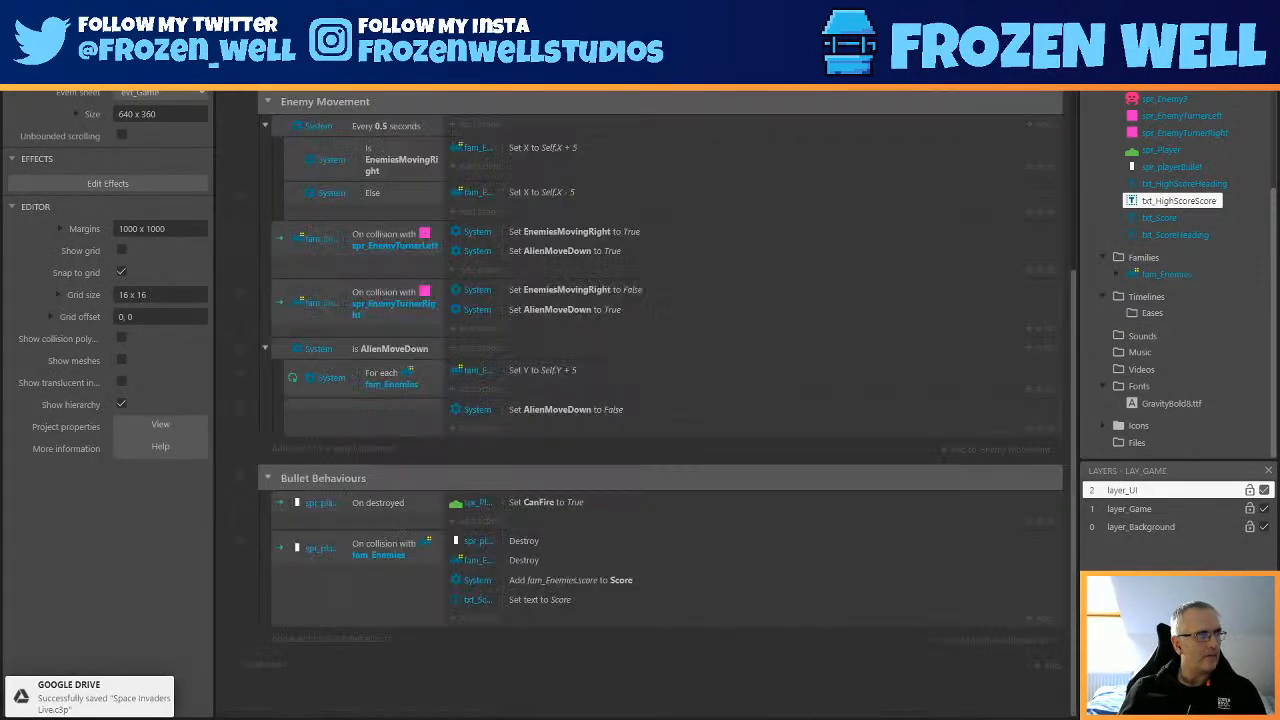
right_click(494, 672)
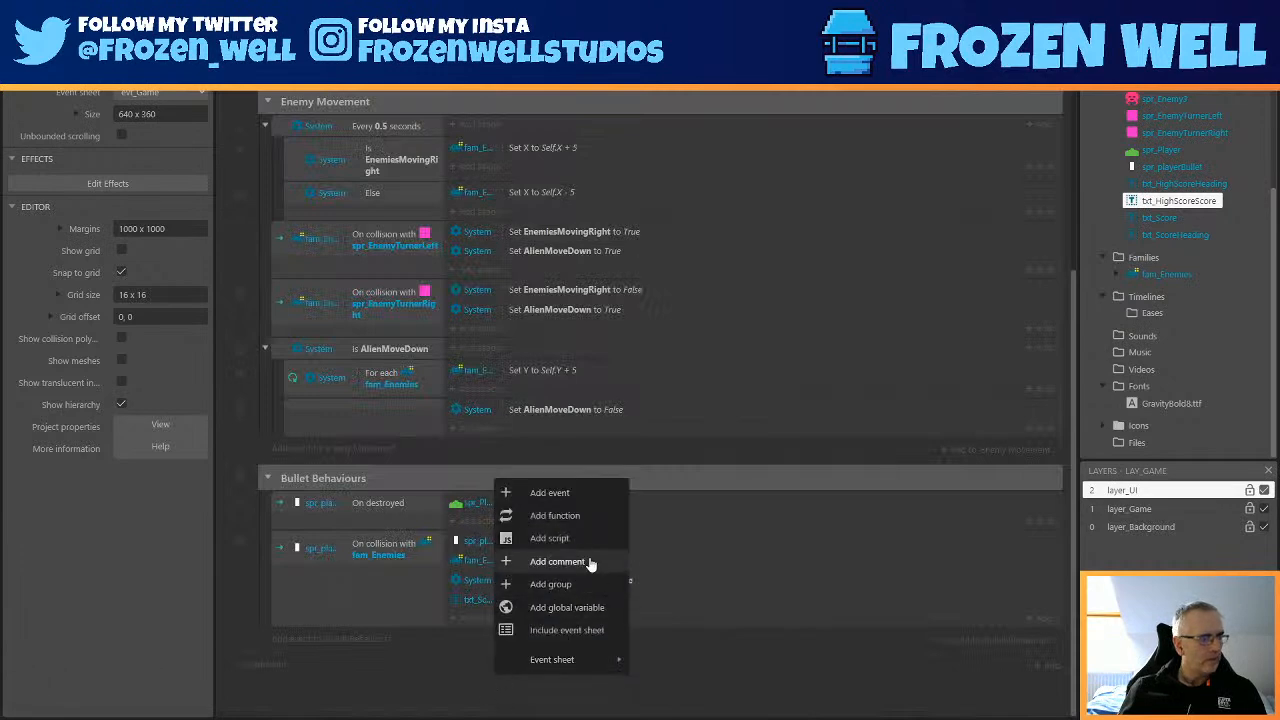
click(589, 608)
text(H)
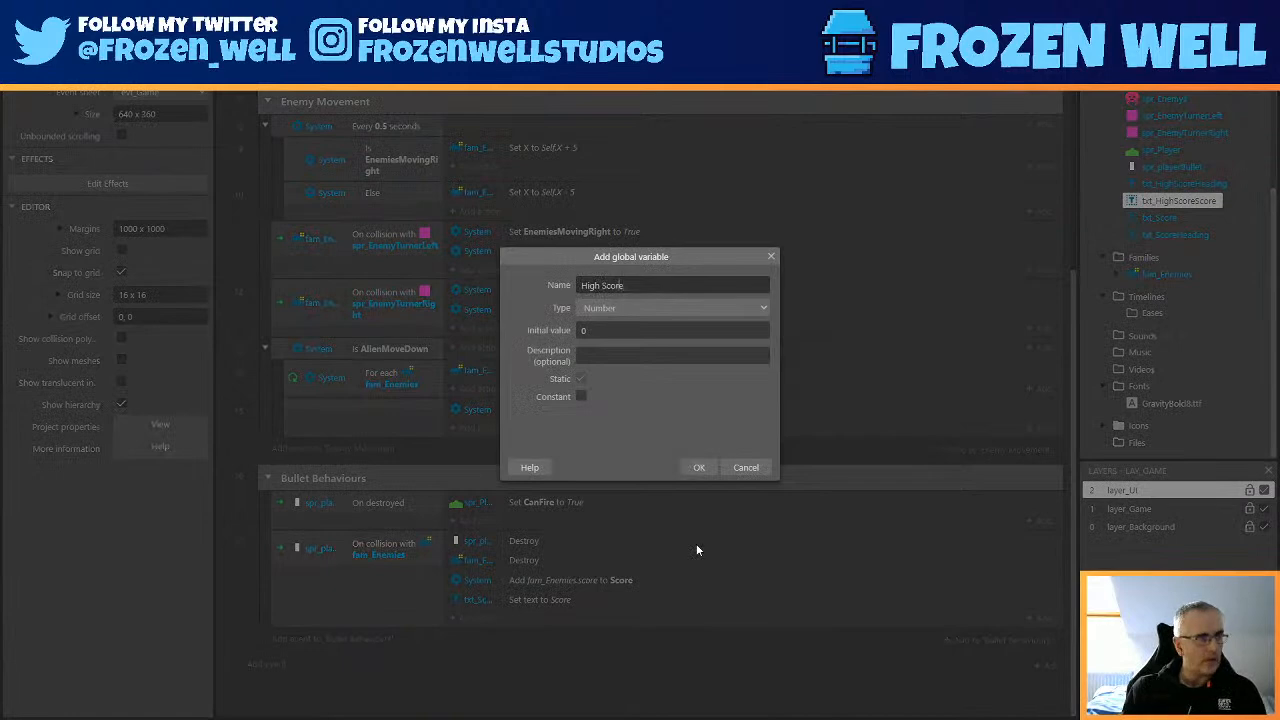
text(ighScore)
key(Return)
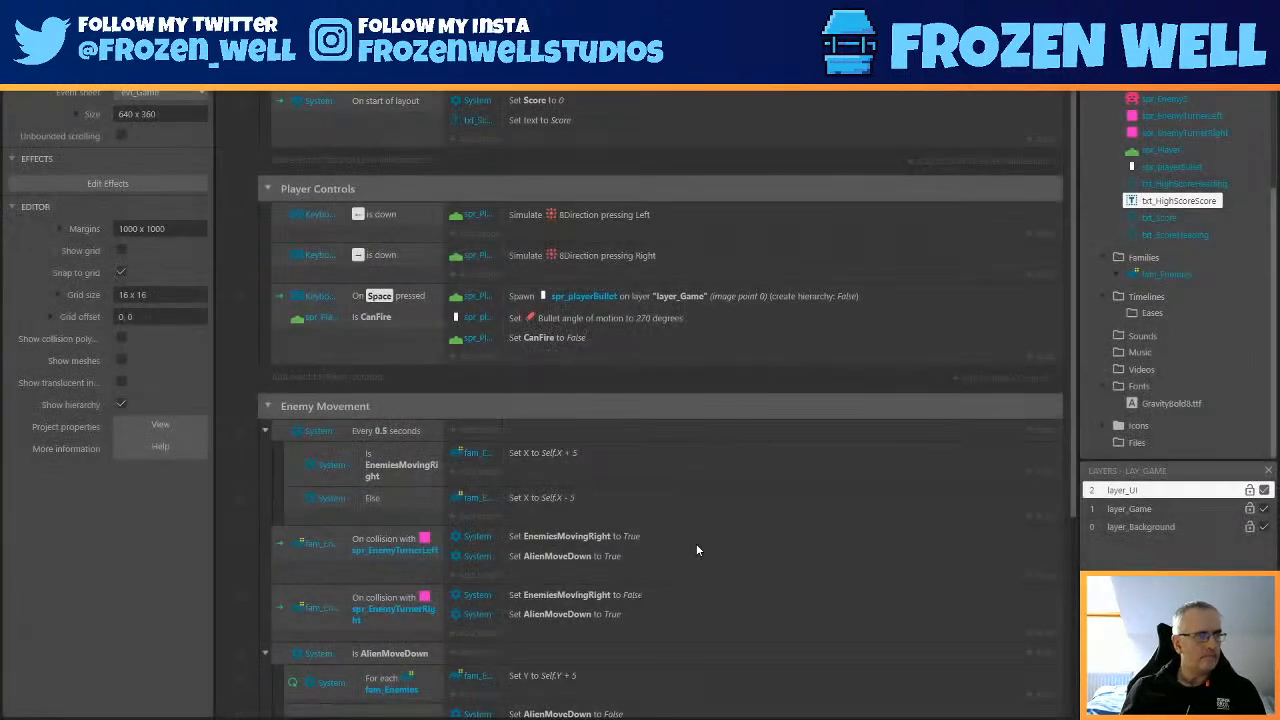
scroll(568, 250, up, 1)
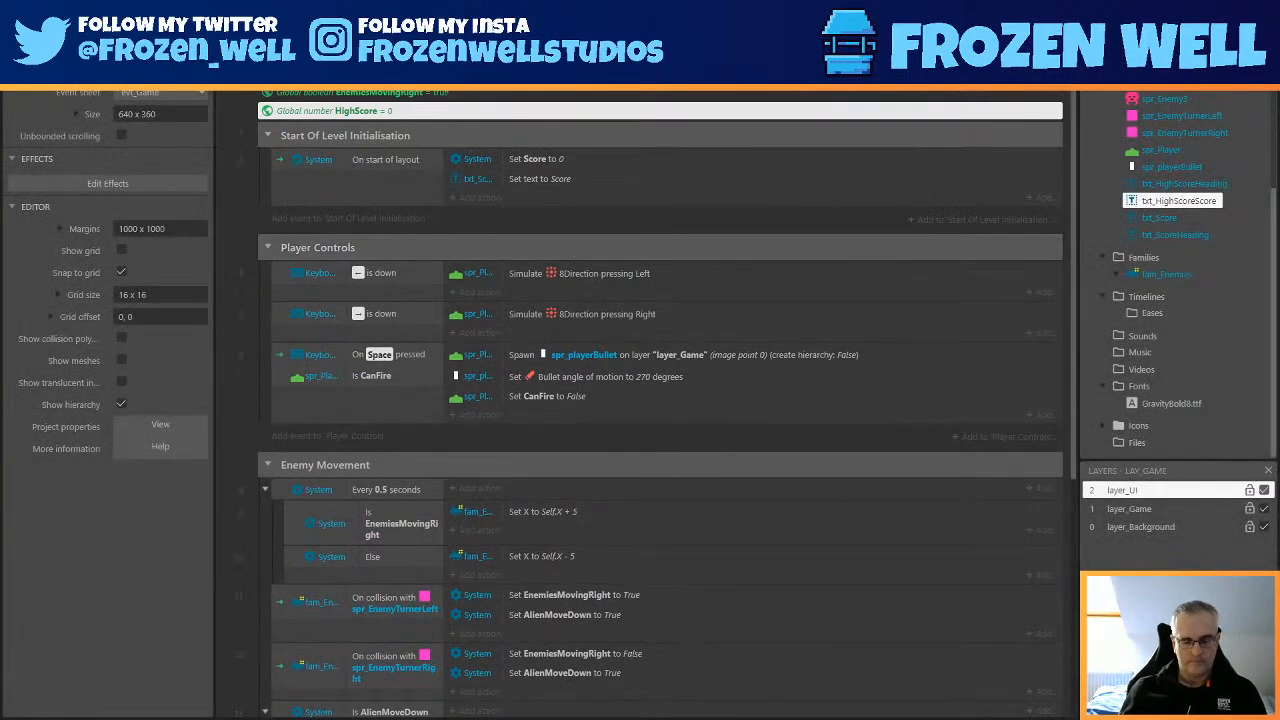
key(ctrl+s)
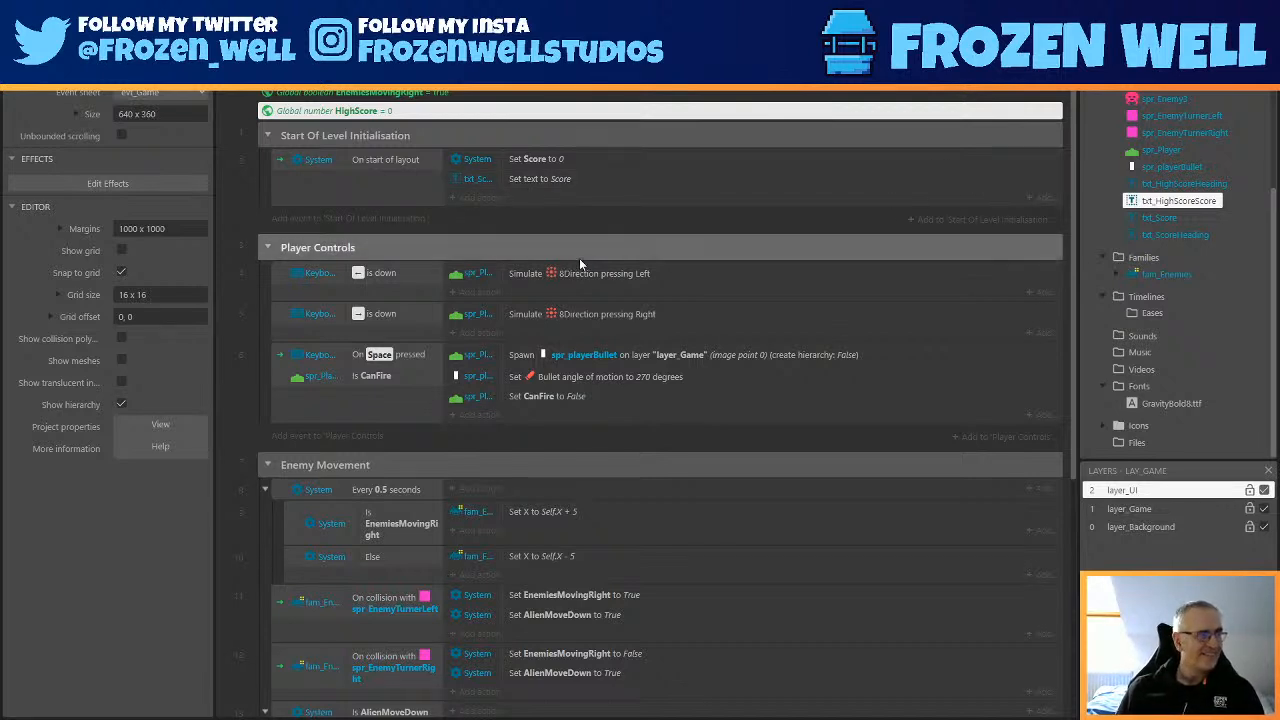
scroll(540, 328, down, 5)
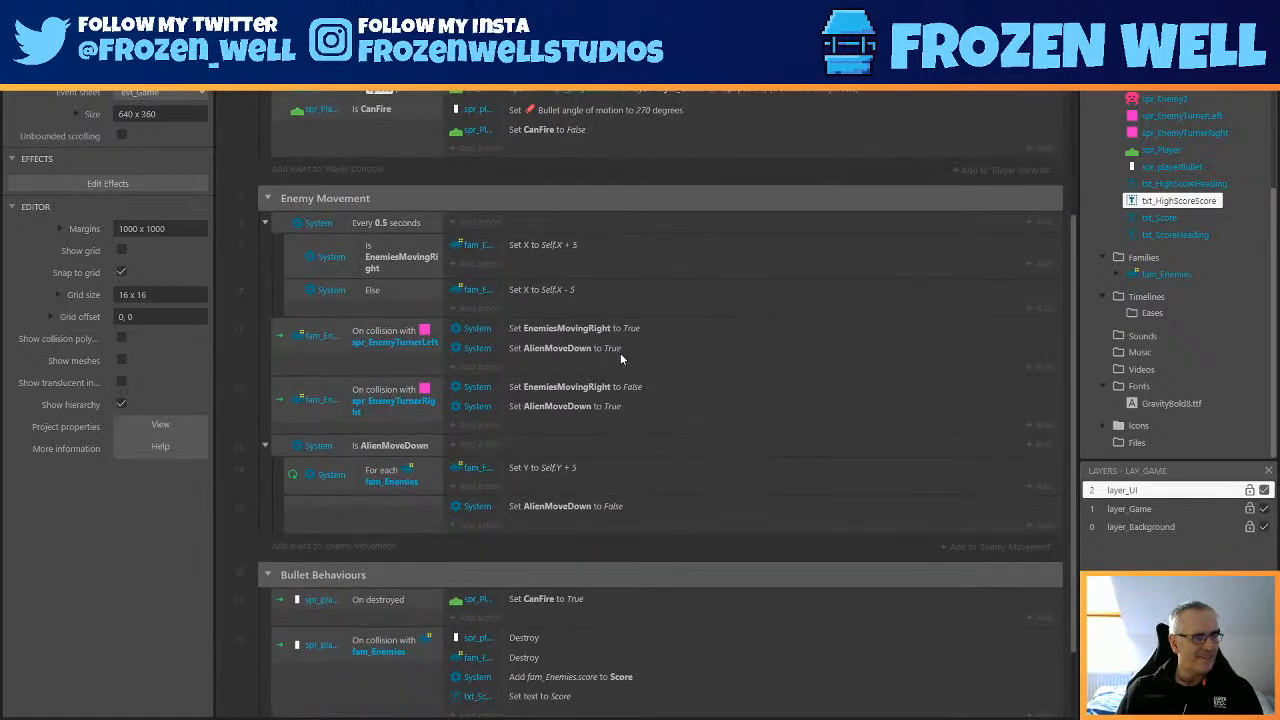
scroll(653, 344, up, 5)
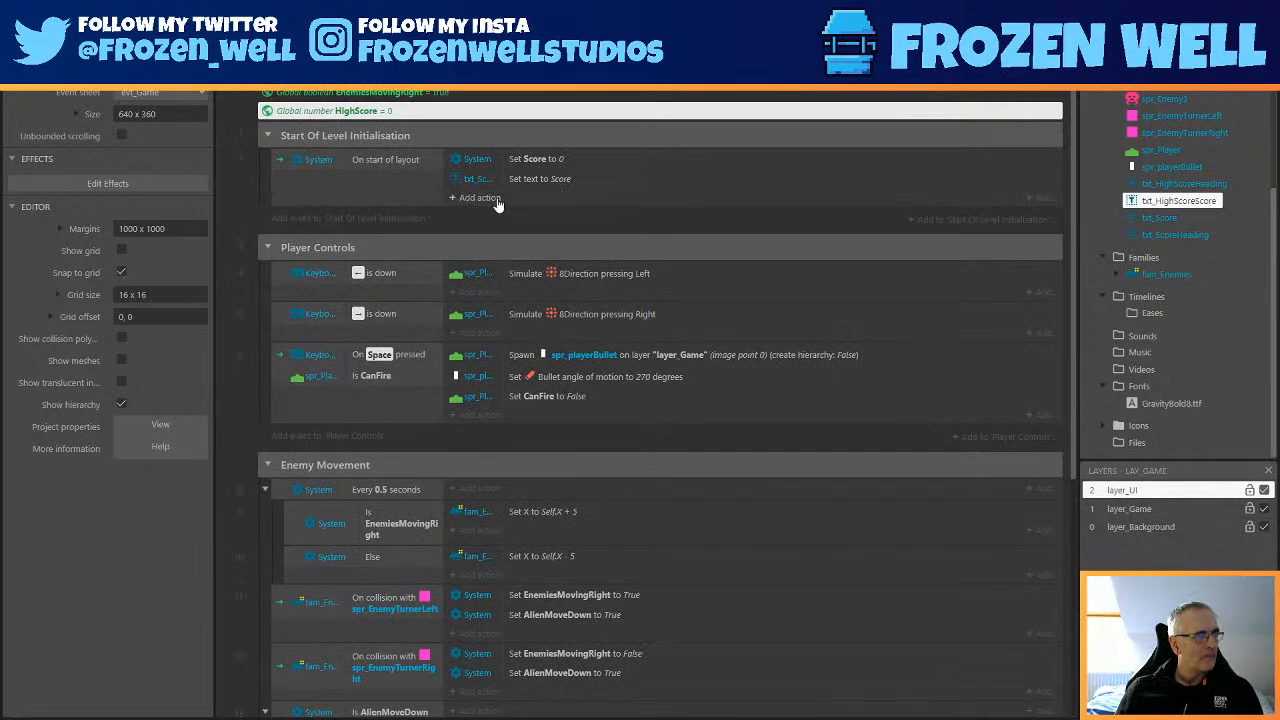
scroll(661, 339, down, 5)
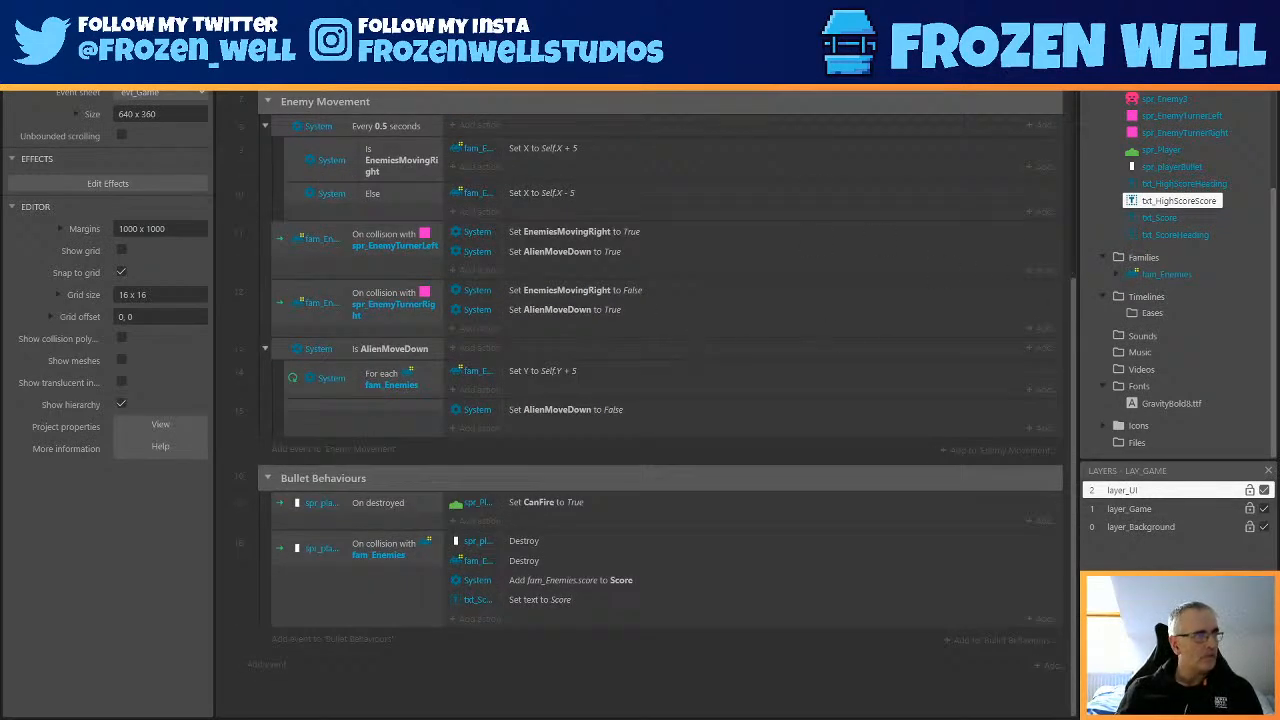
Return to the game layout, clone the txt_HighScoreHeading object and rename the copy as txt_SpaceInvaders.
click(400, 62)
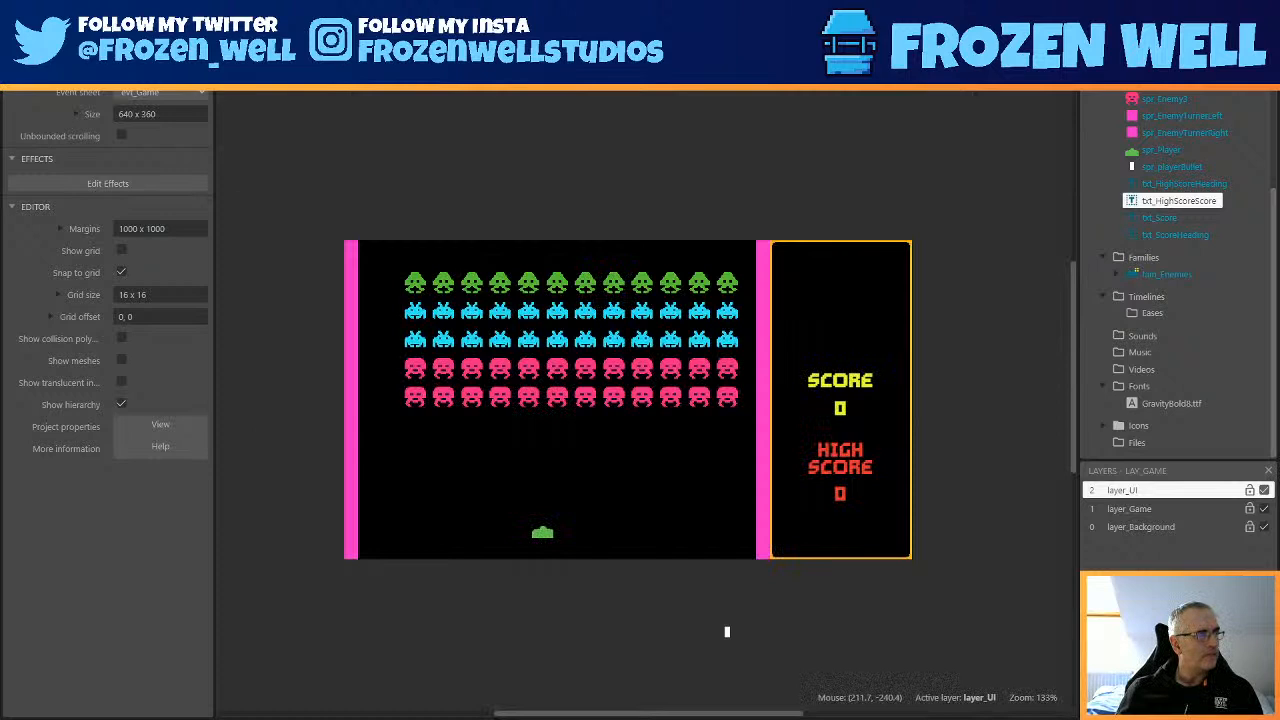
right_click(1183, 188)
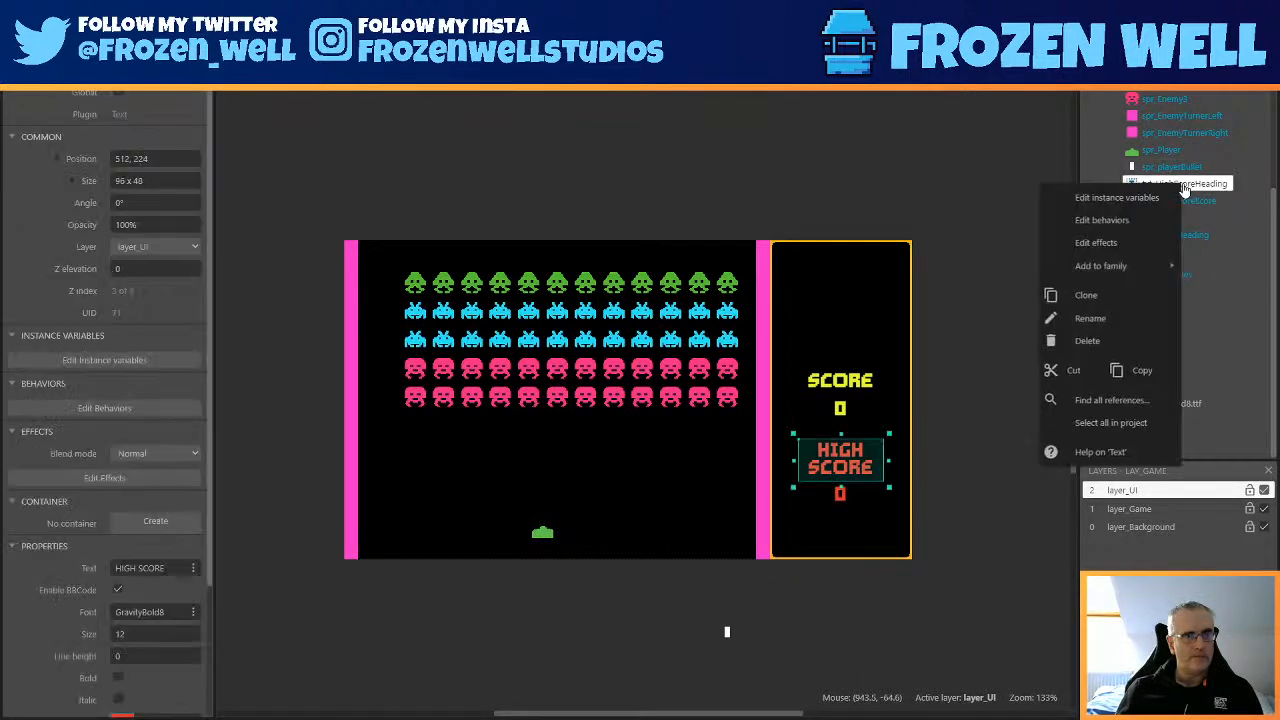
click(1086, 296)
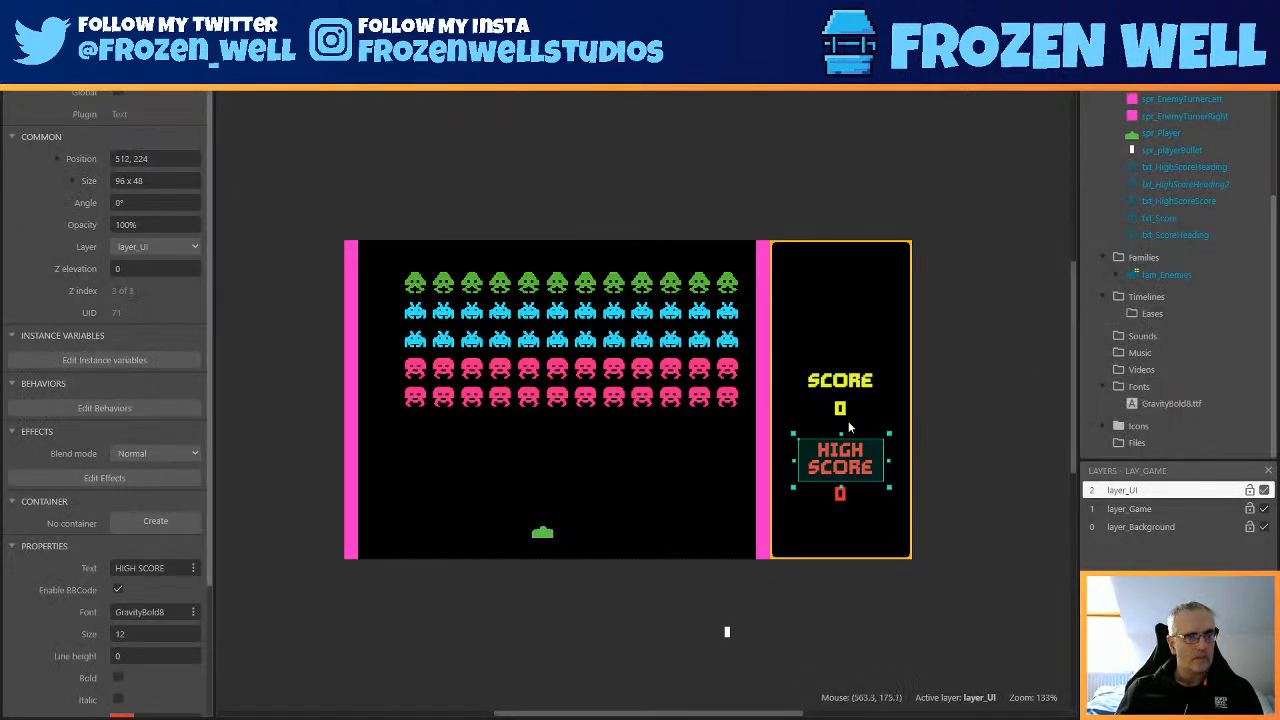
click(1183, 186)
click(1155, 185)
drag(1155, 186, 1268, 182)
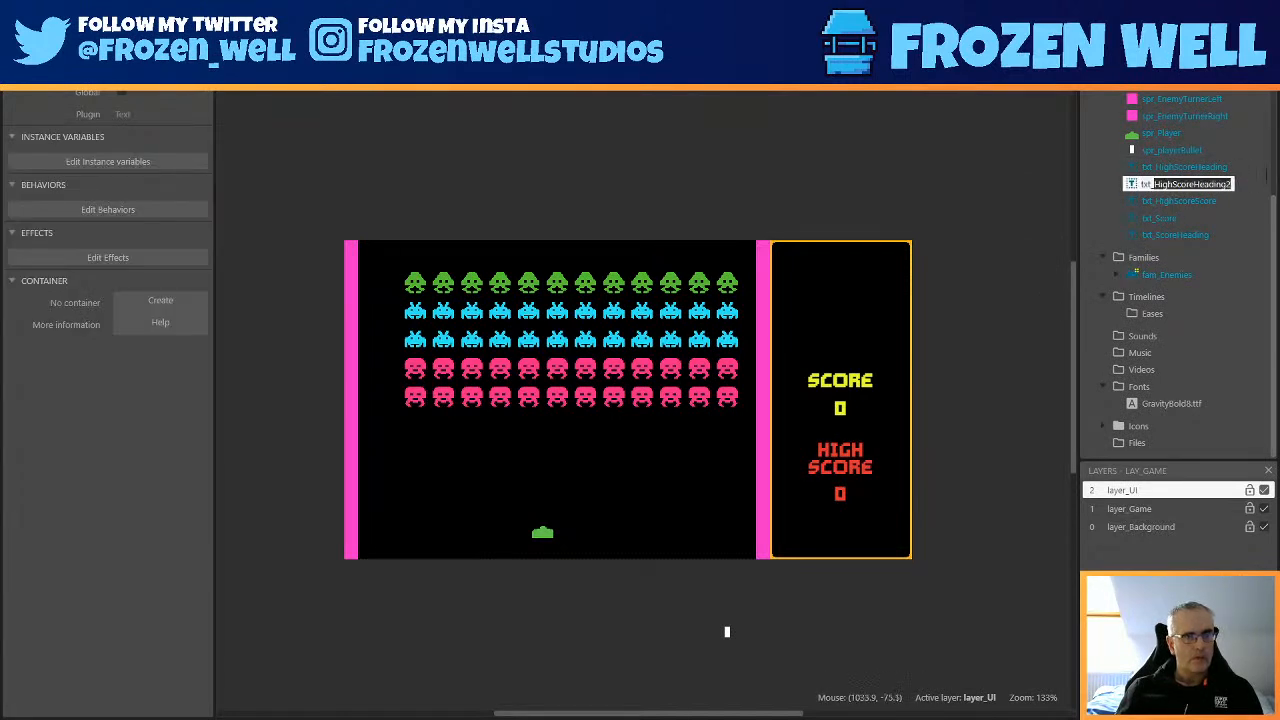
text(A)
text(paceInvaders)
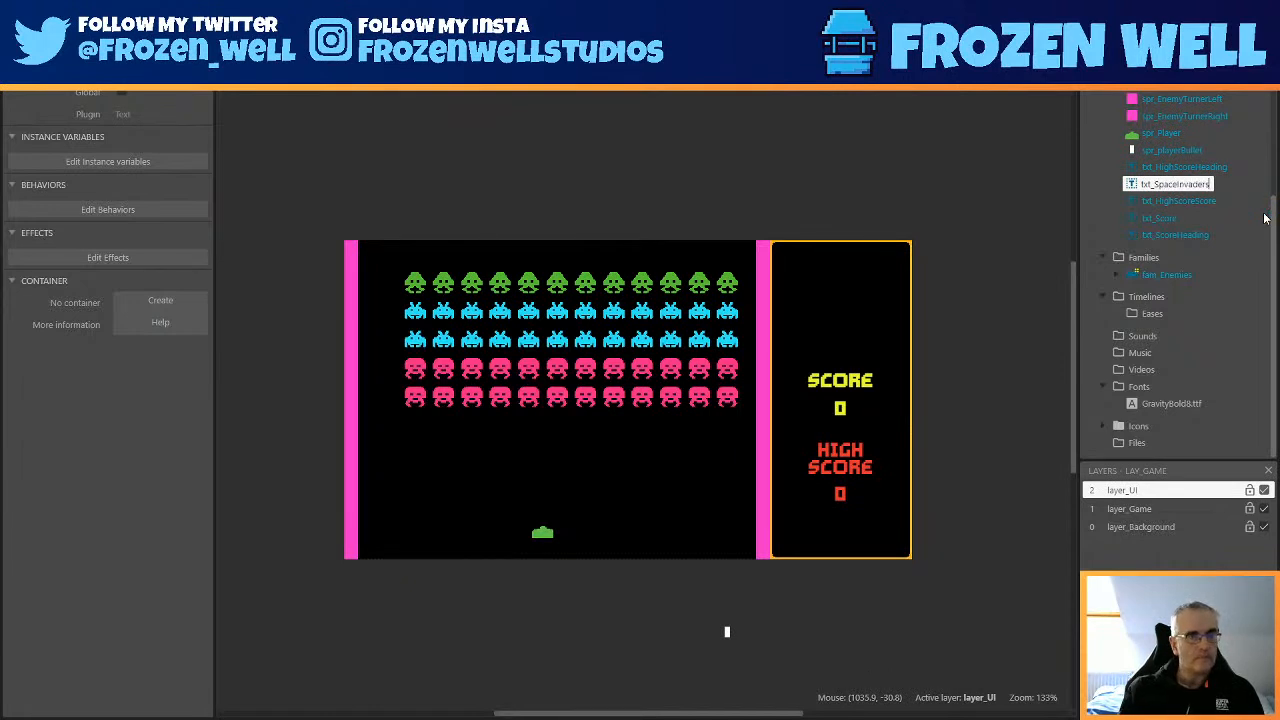
key(Return)
Place a txt_SpaceInvaders instance at 496, 16 with a size of 128 x 96 and colour its text green (47, 228, 59).
drag(1168, 234, 904, 345)
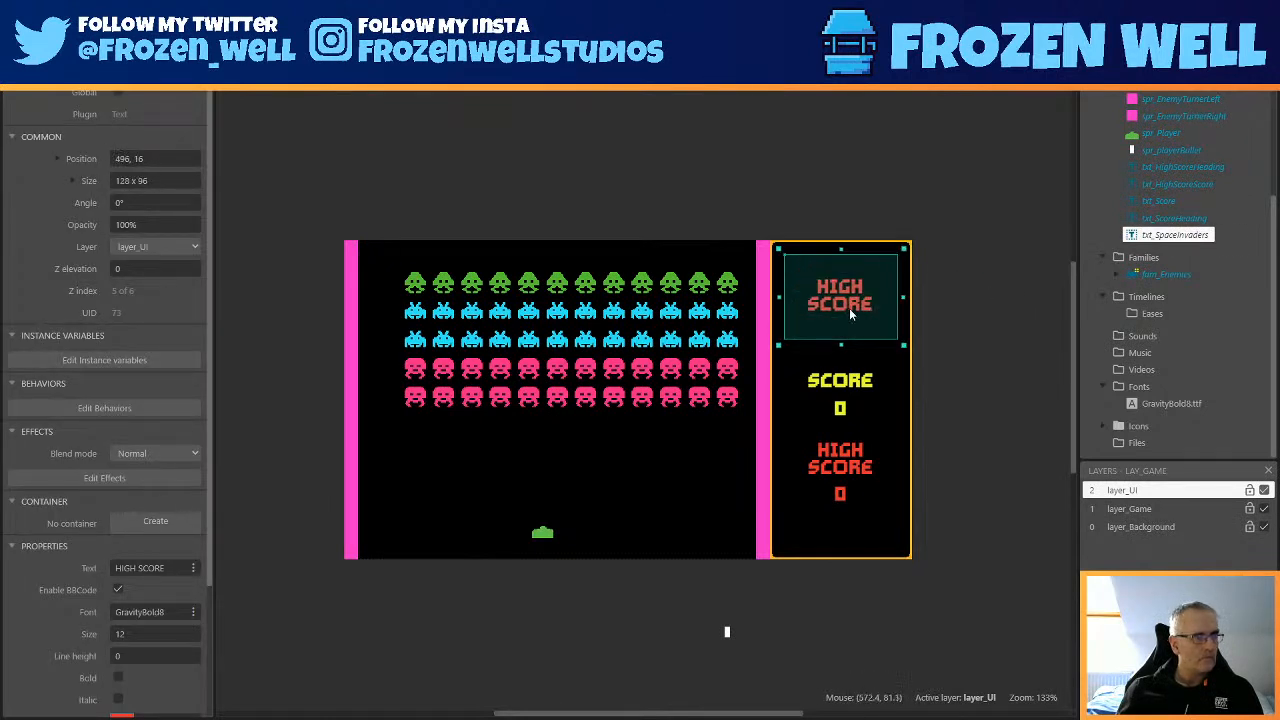
scroll(170, 590, down, 3)
click(122, 561)
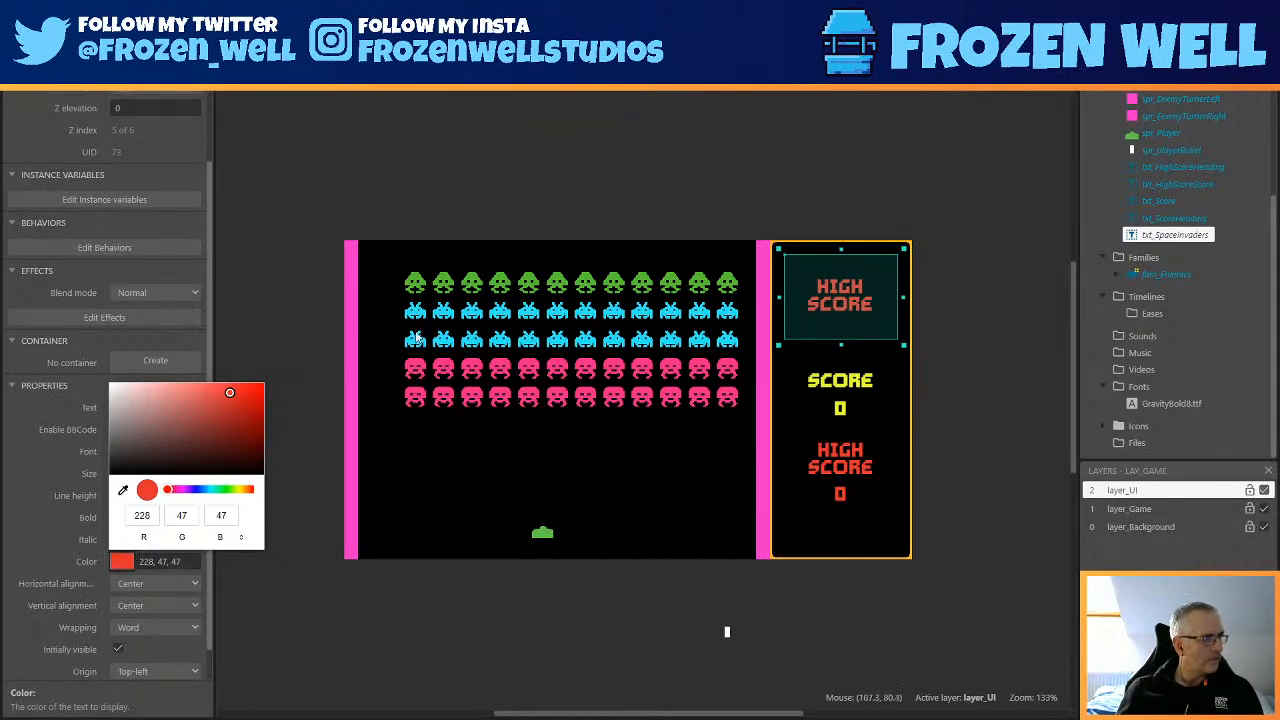
click(224, 490)
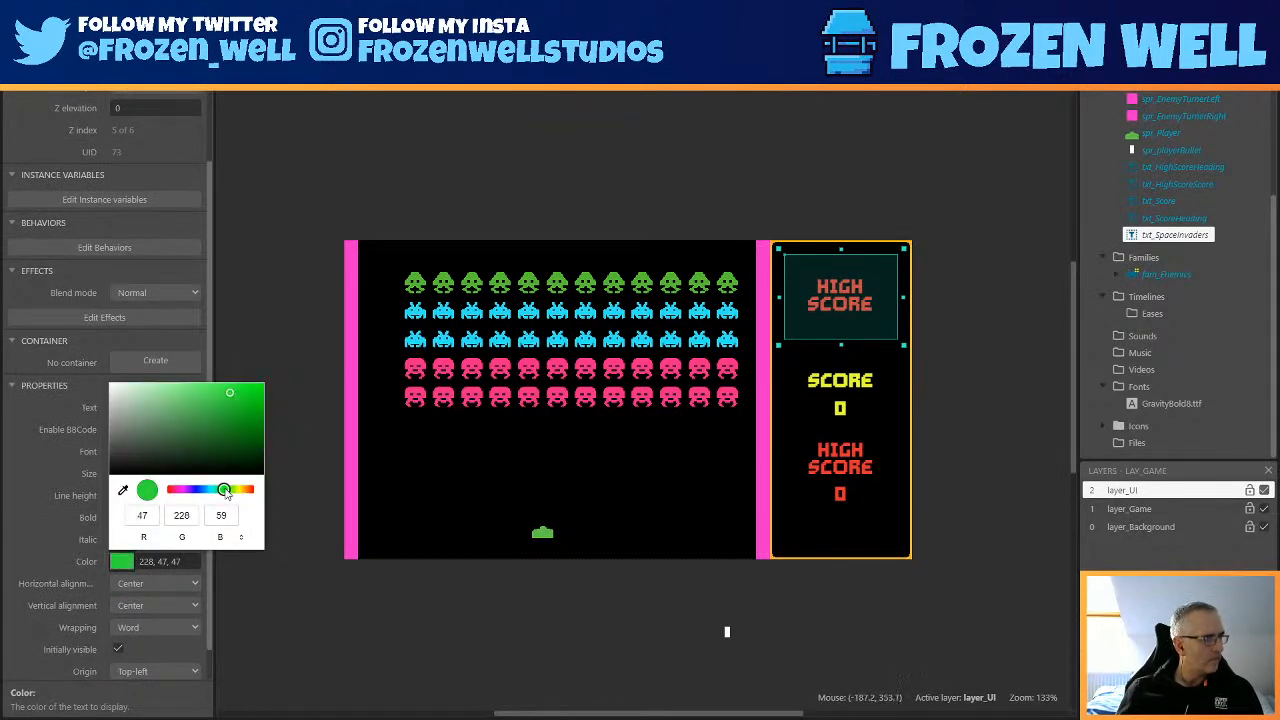
click(719, 531)
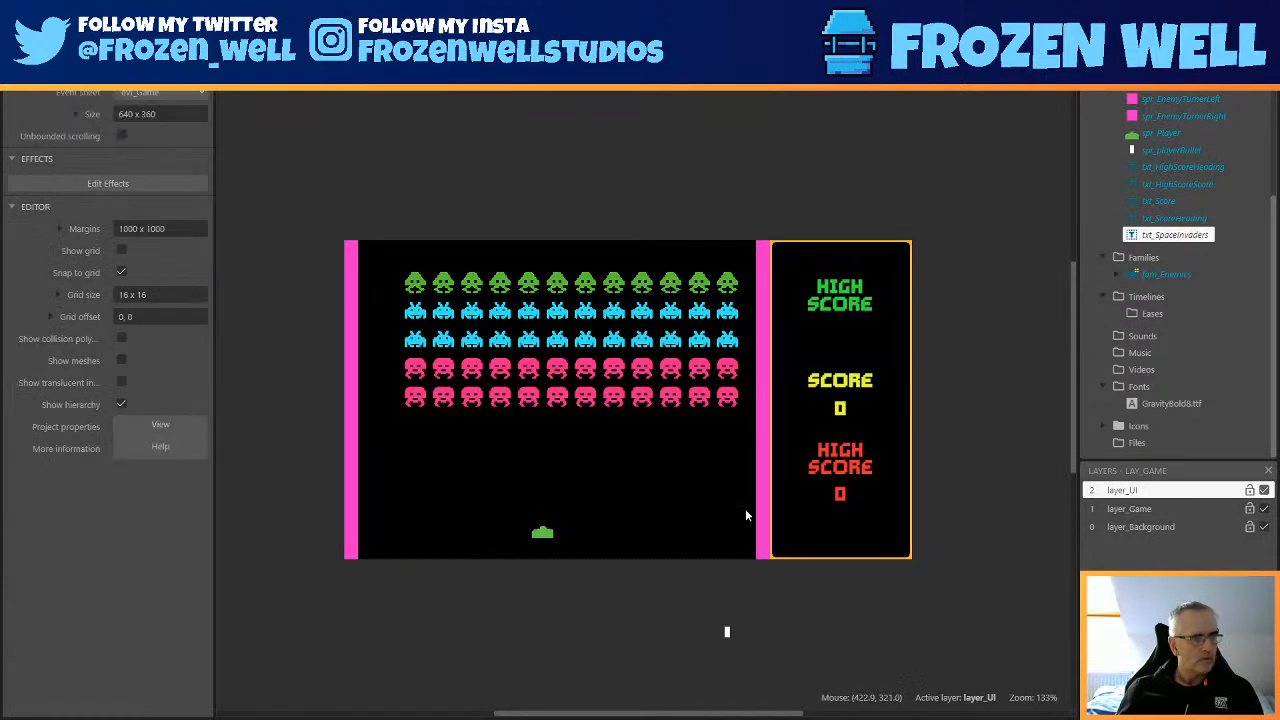
Set the txt_SpaceInvaders instance's font size to 16 and its text to SPACE INVADERS.
click(854, 296)
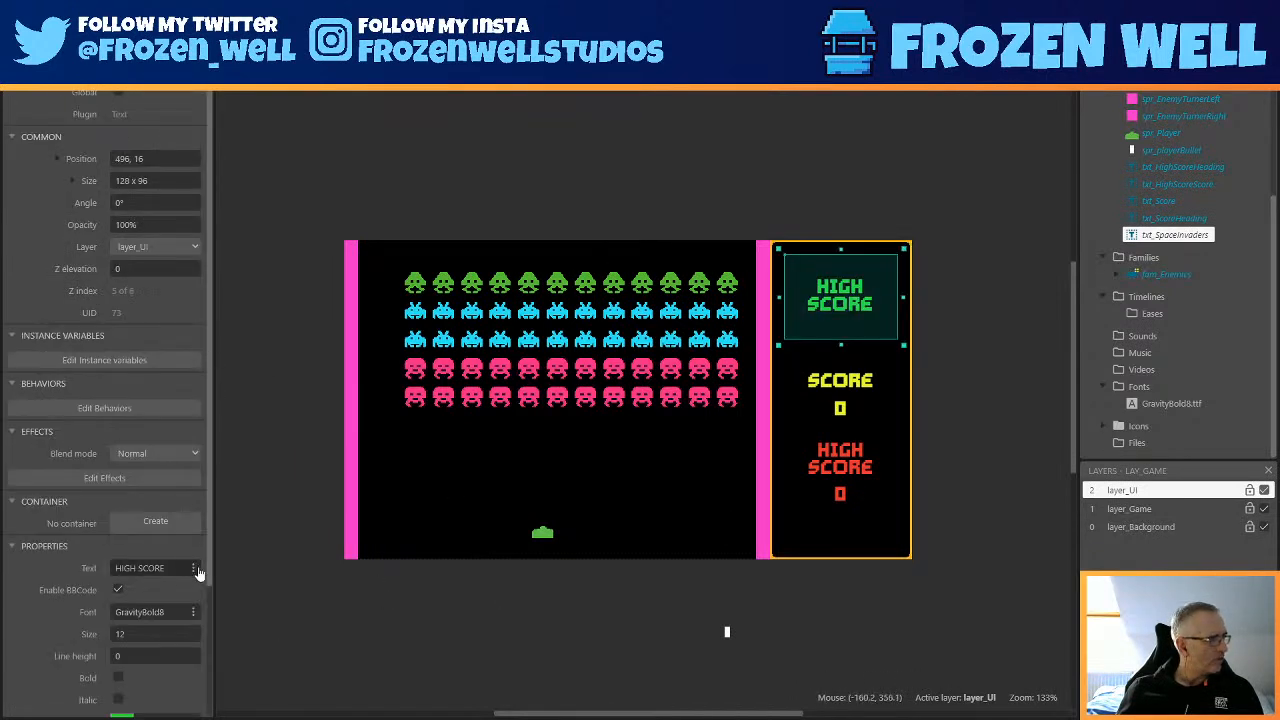
scroll(201, 561, down, 3)
click(150, 500)
text(16)
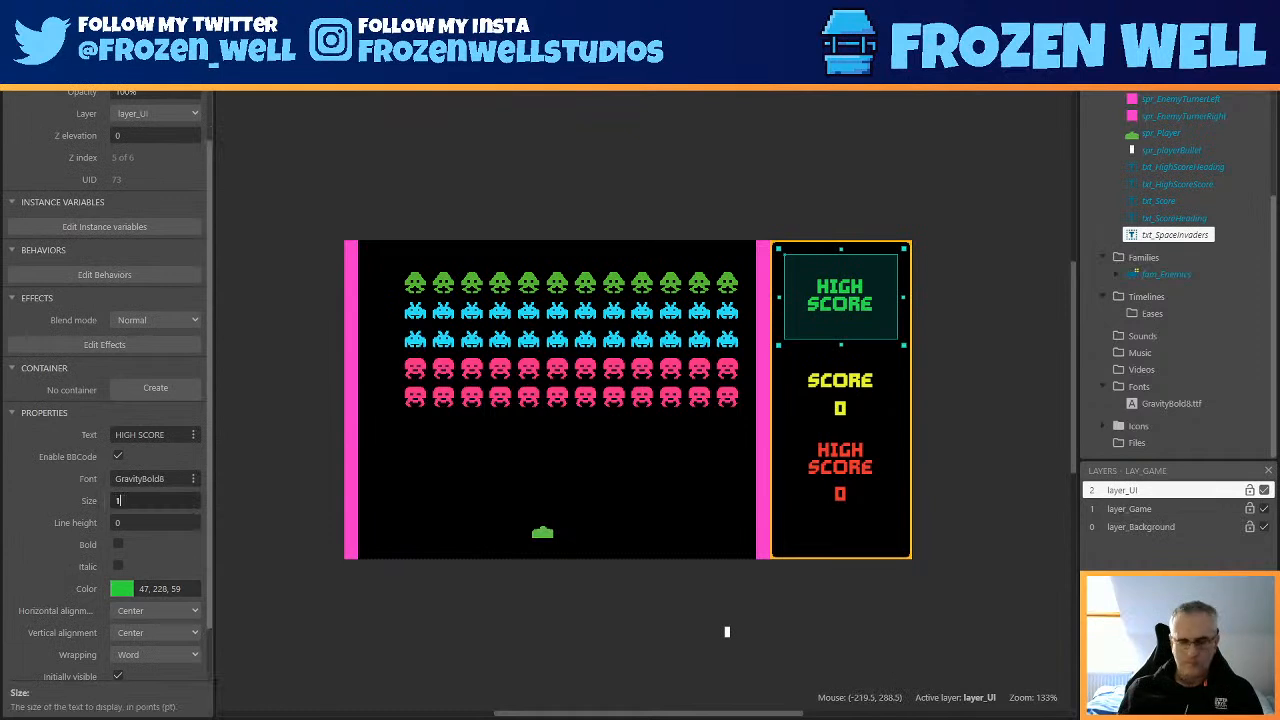
key(Tab)
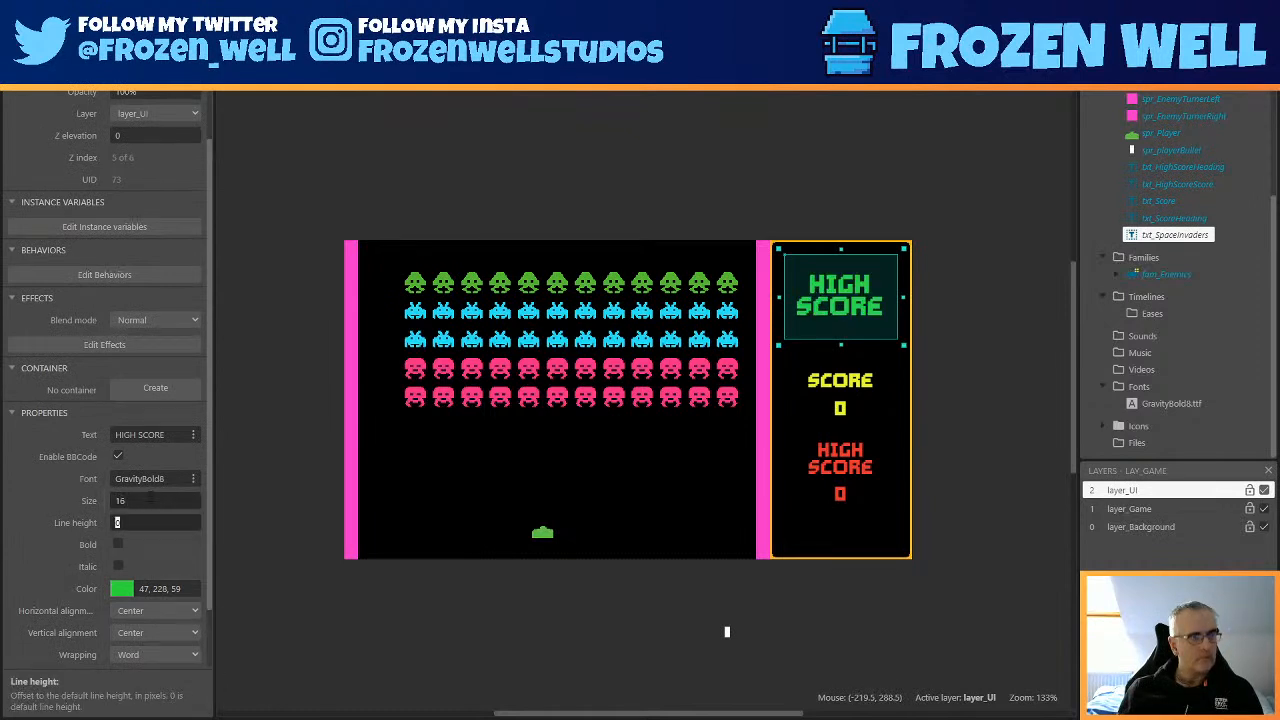
click(165, 436)
text(SPACE INVADERS)
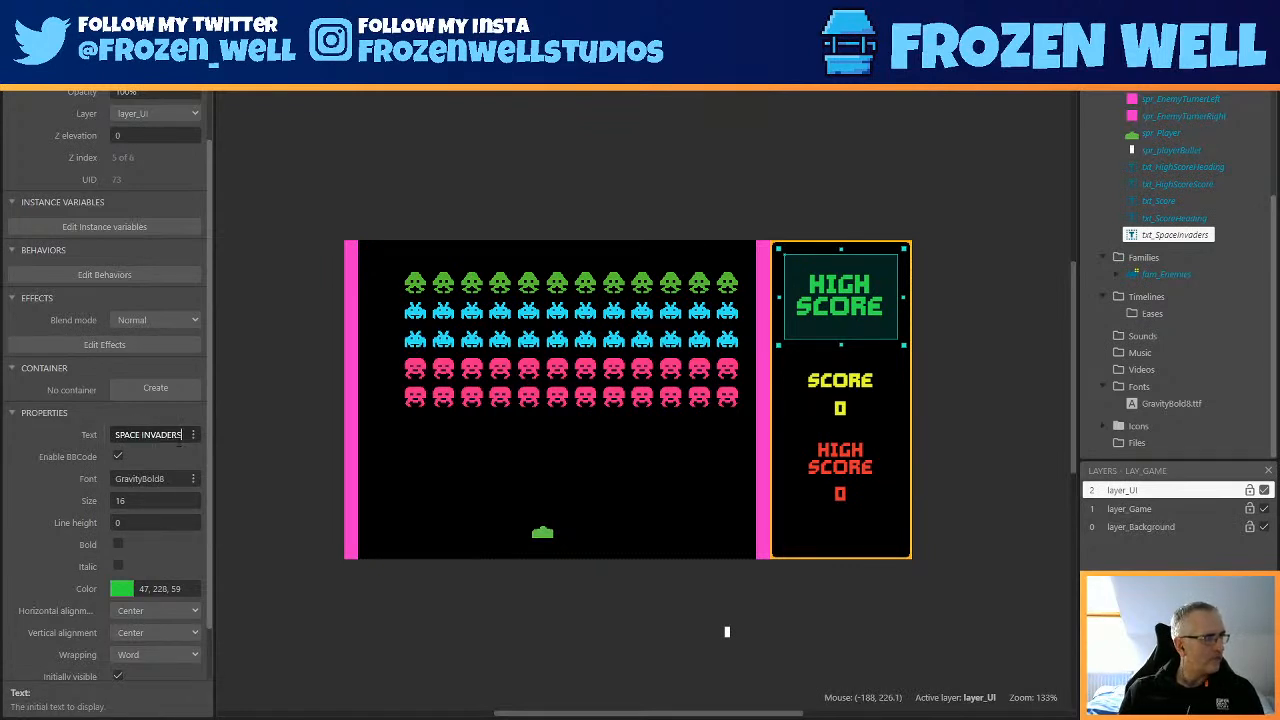
key(Tab)
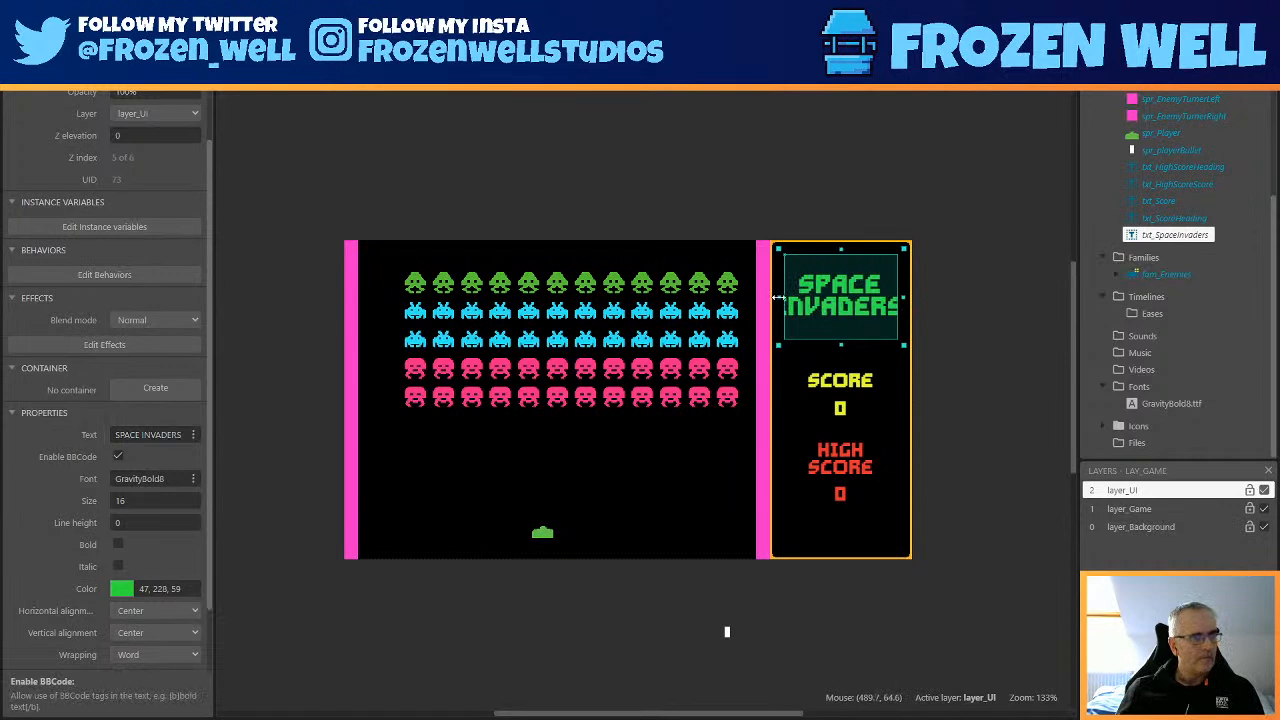
Widen the SPACE INVADERS title text box on both sides to 160 x 96 at position 480, 16.
drag(778, 297, 764, 297)
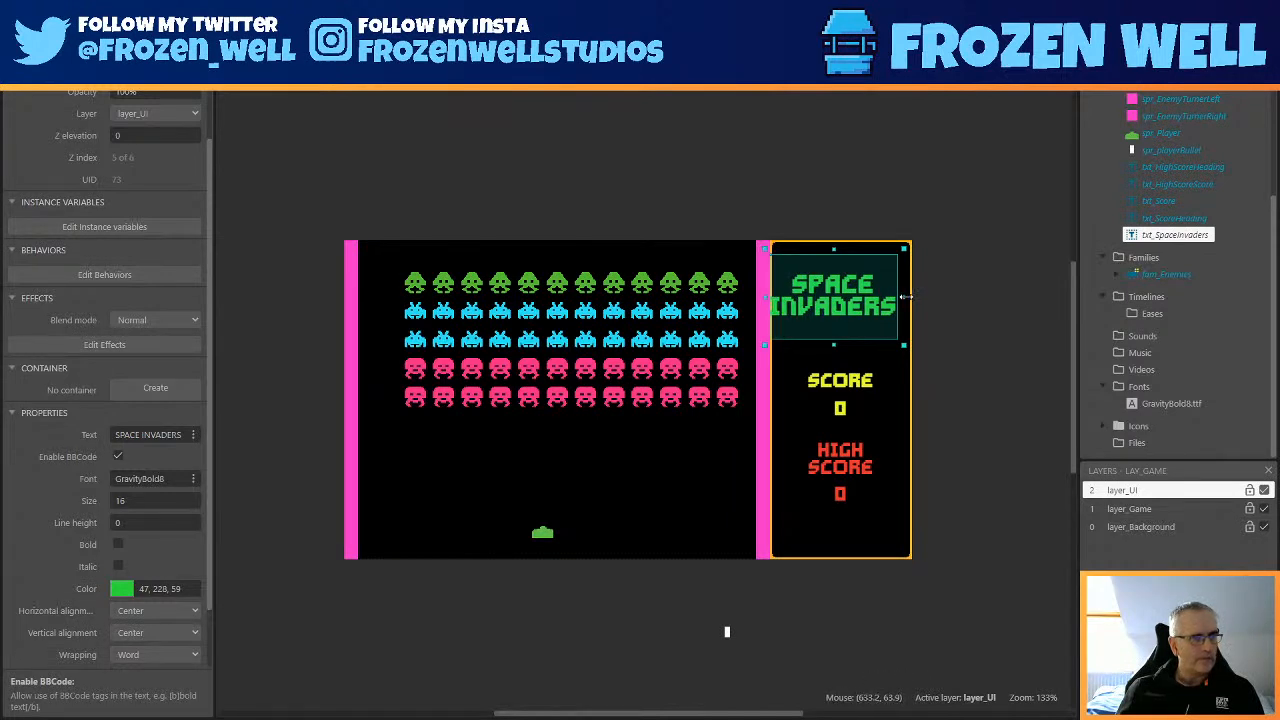
drag(904, 297, 917, 297)
click(1038, 416)
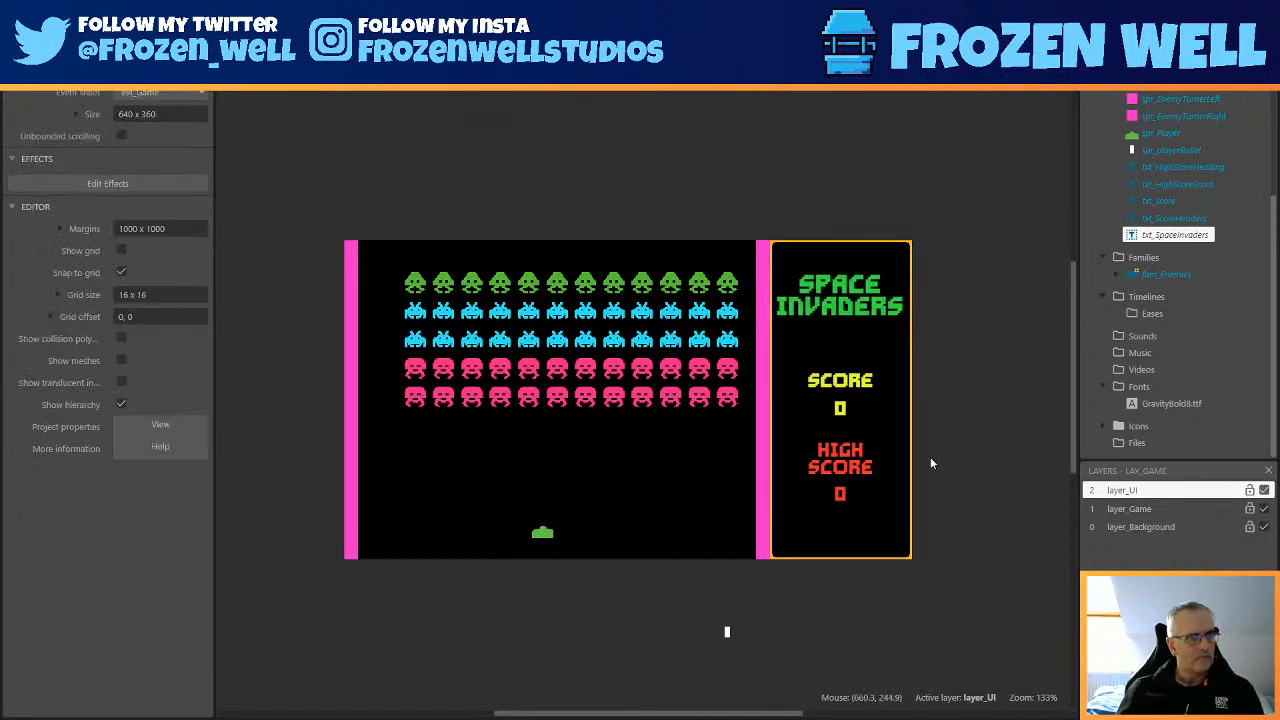
Set the SPACE INVADERS title text's font size to 15 and save the project.
click(868, 300)
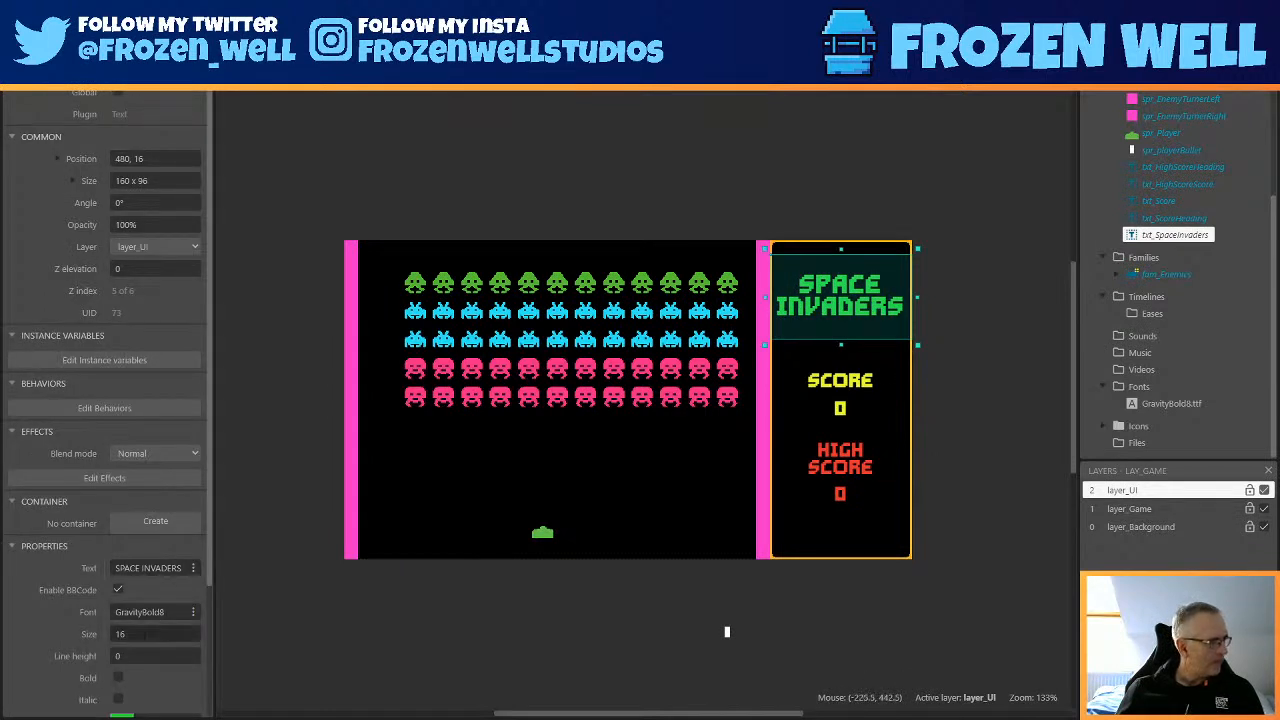
click(143, 634)
key(Tab)
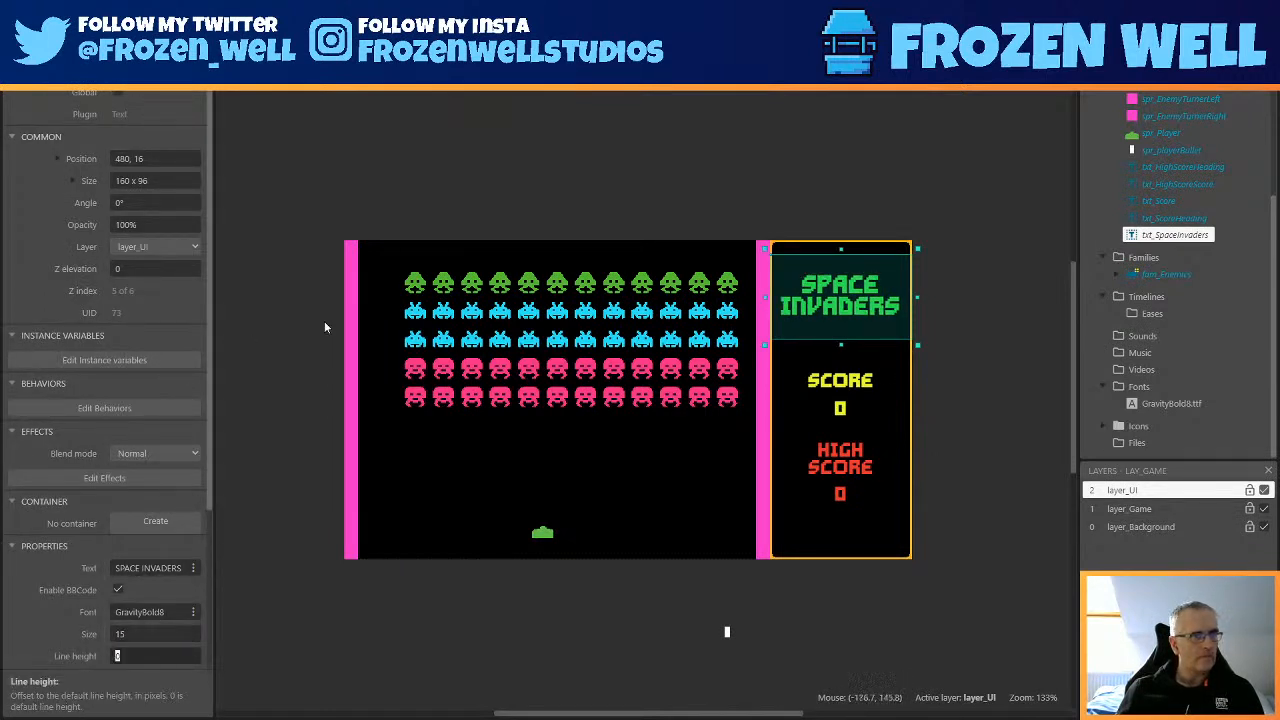
click(522, 202)
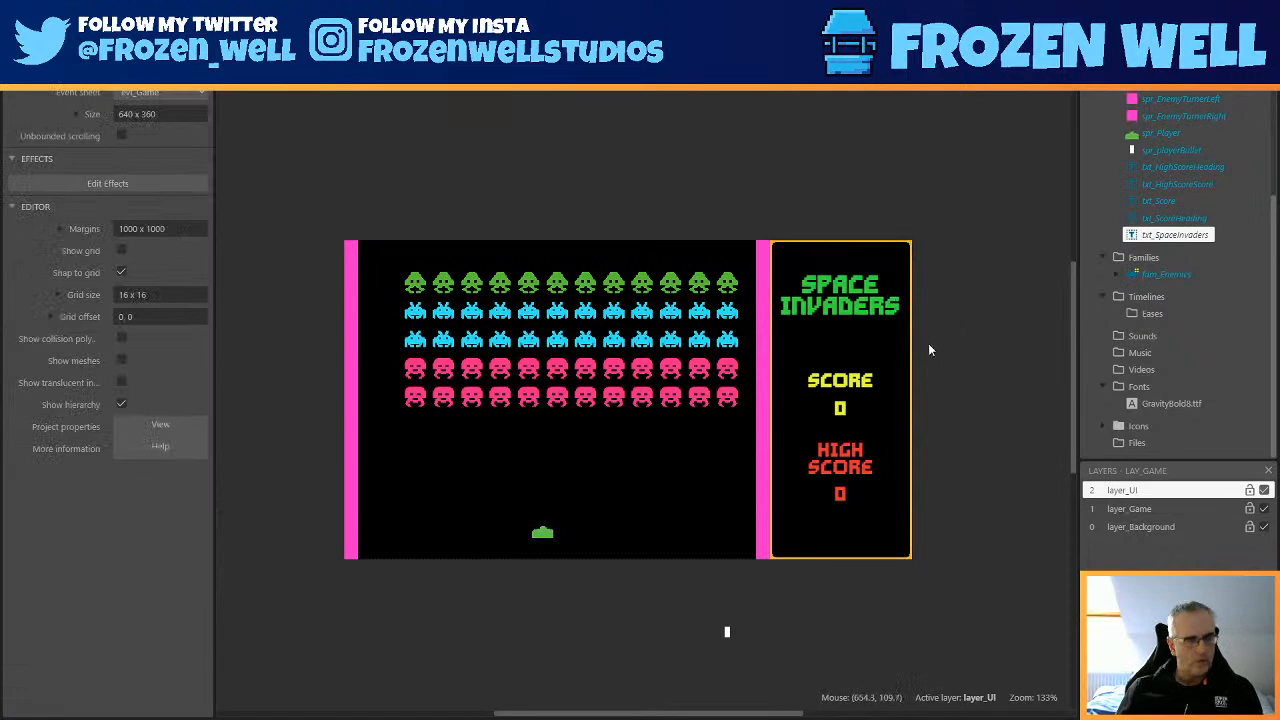
key(ctrl+s)
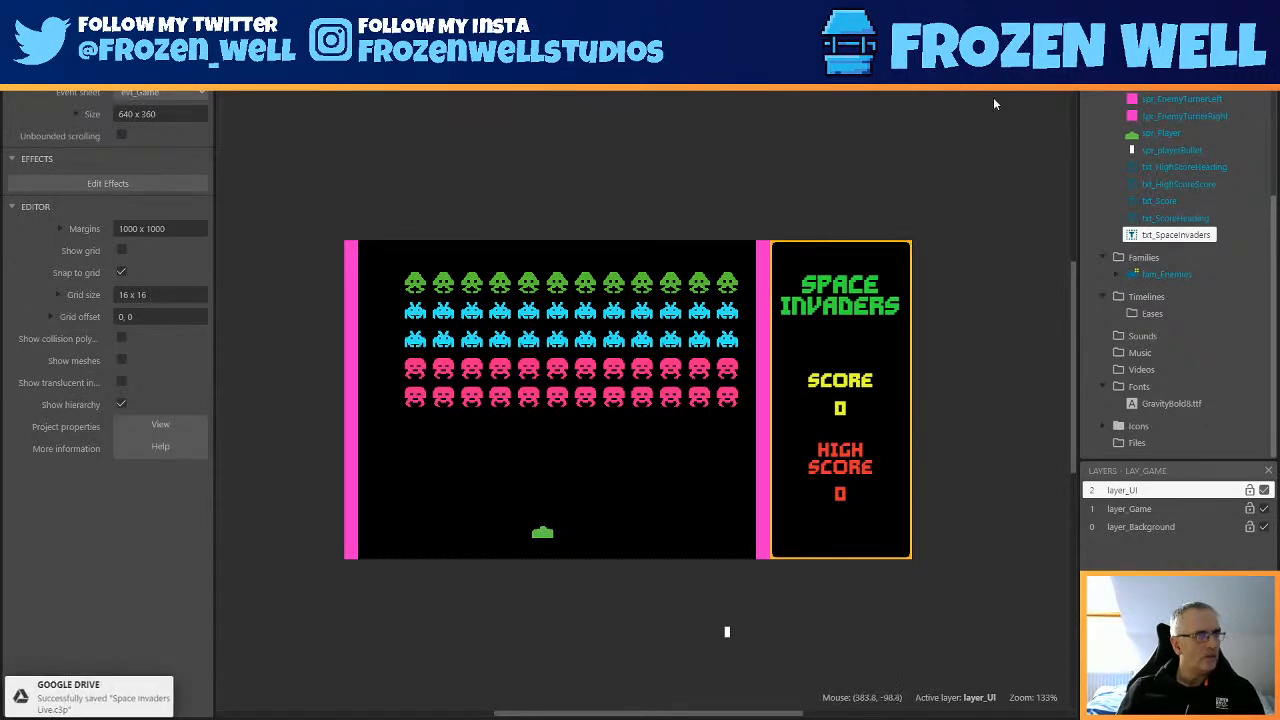
Preview the game, move the player and shoot enemies to check the title and score display, and close the preview.
key(F5)
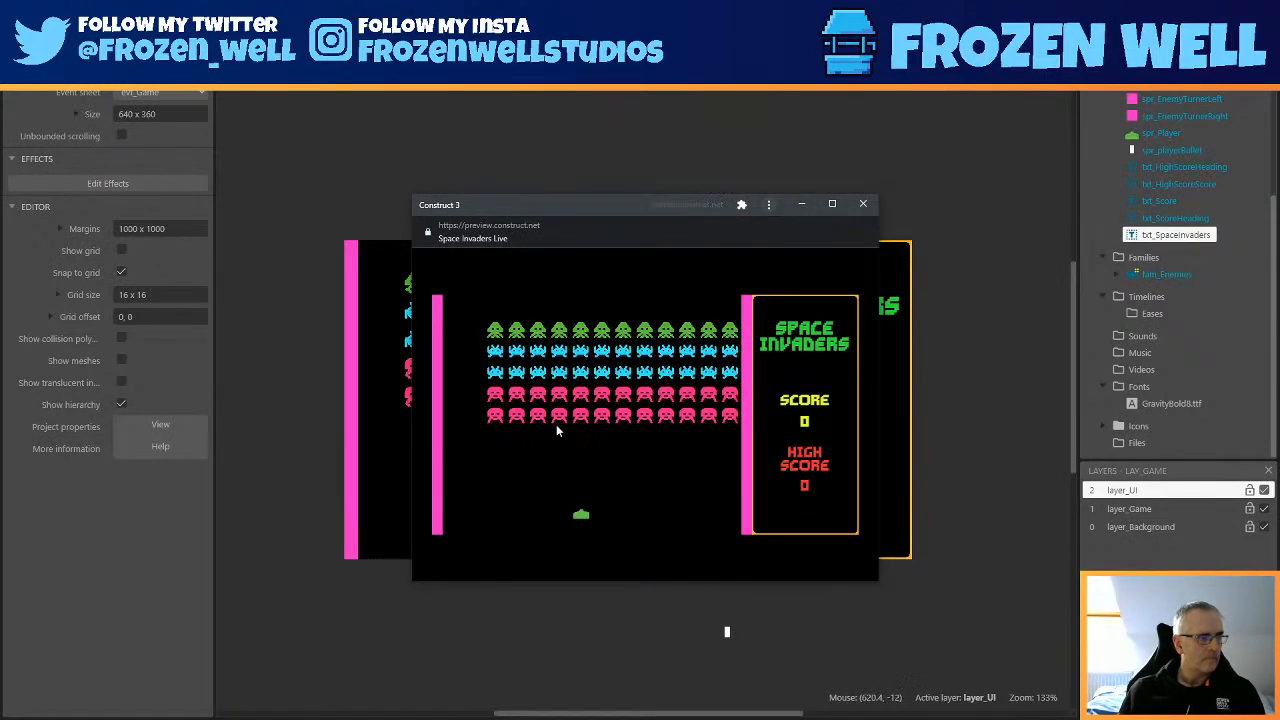
key(space)
key(Left)
key(space)
key(space)
key(space)
key(Right)
key(space)
key(space)
key(space)
key(space)
key(space)
key(Left)
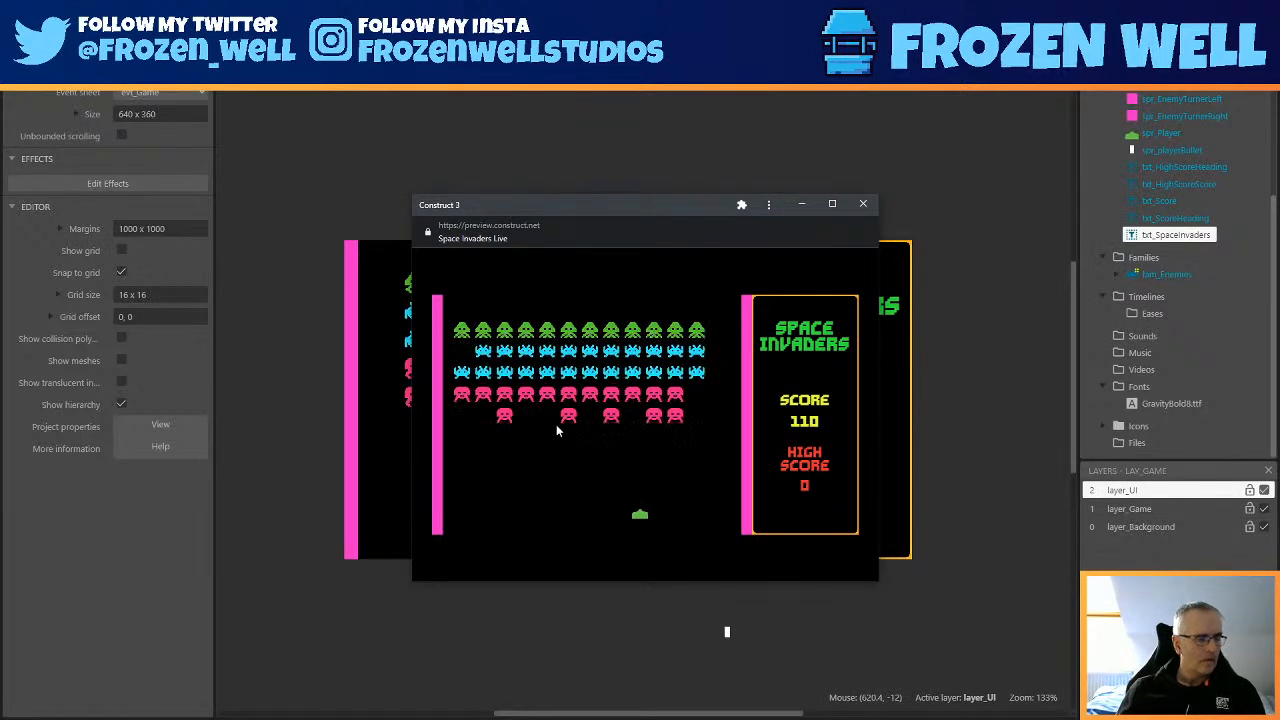
click(863, 204)
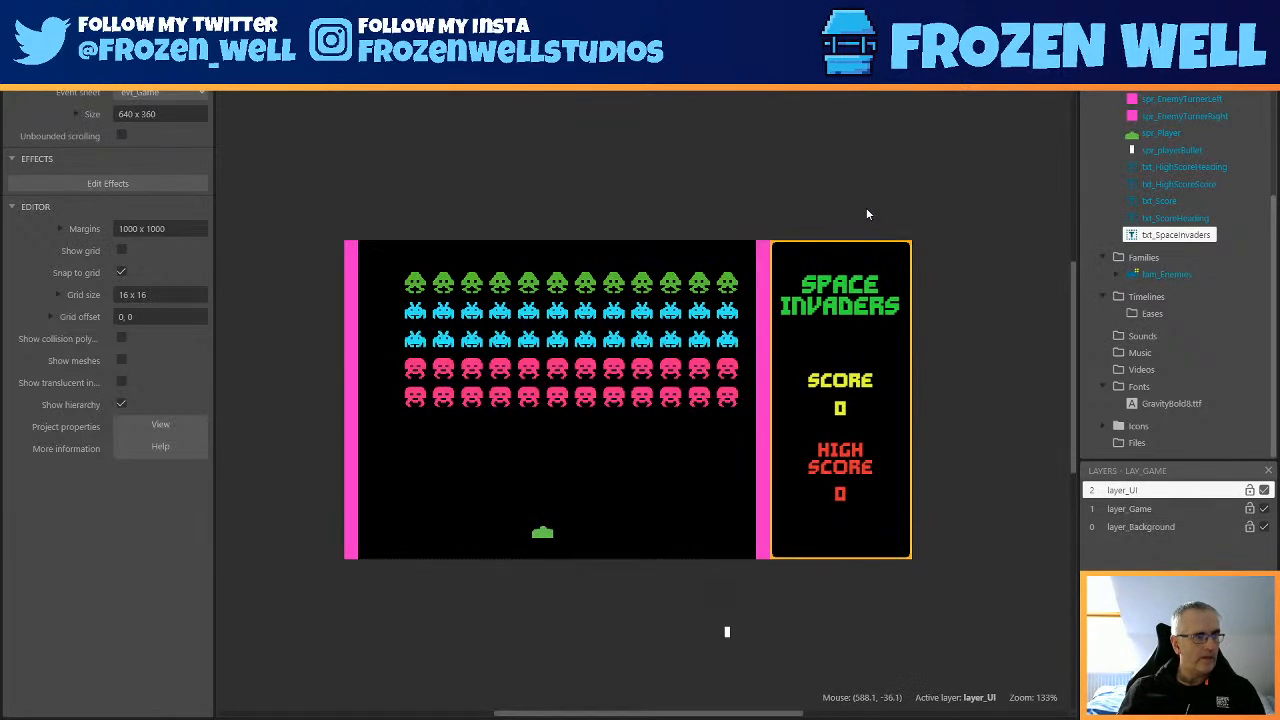
Clone the spr_playerBullet sprite and rename the copy, replacing player with enemy in its name.
right_click(1180, 152)
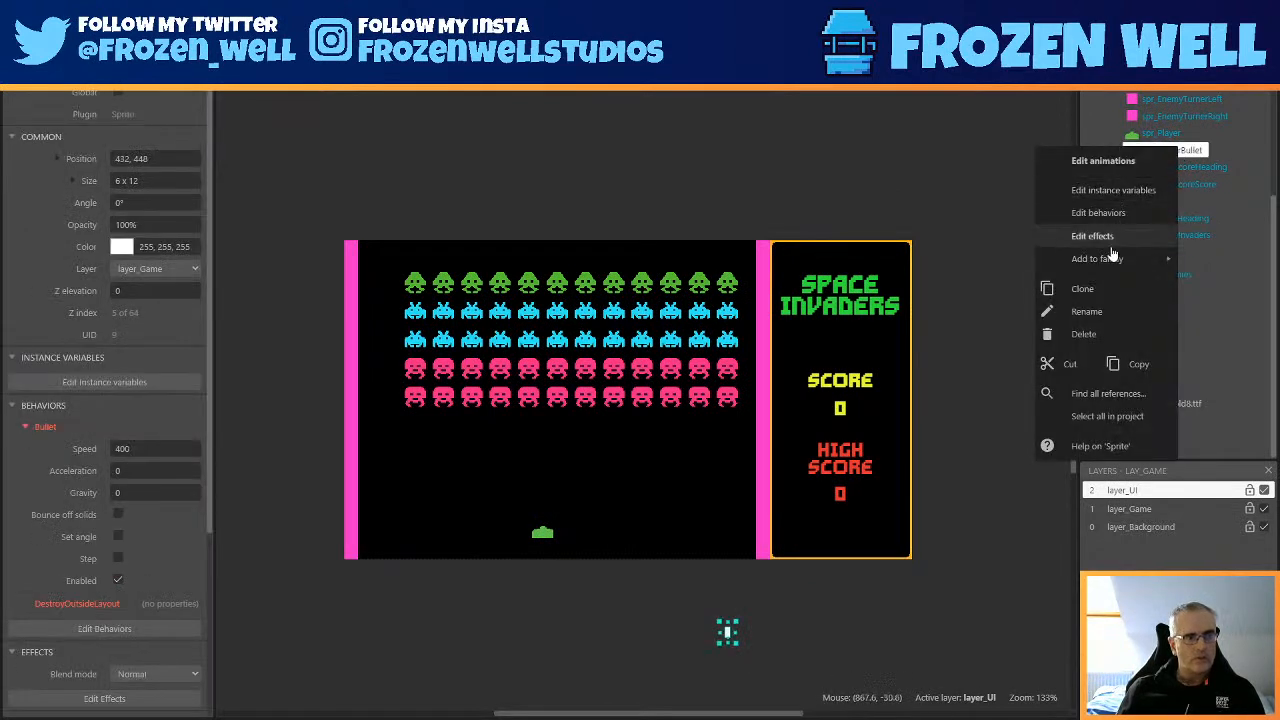
click(1090, 290)
click(1175, 150)
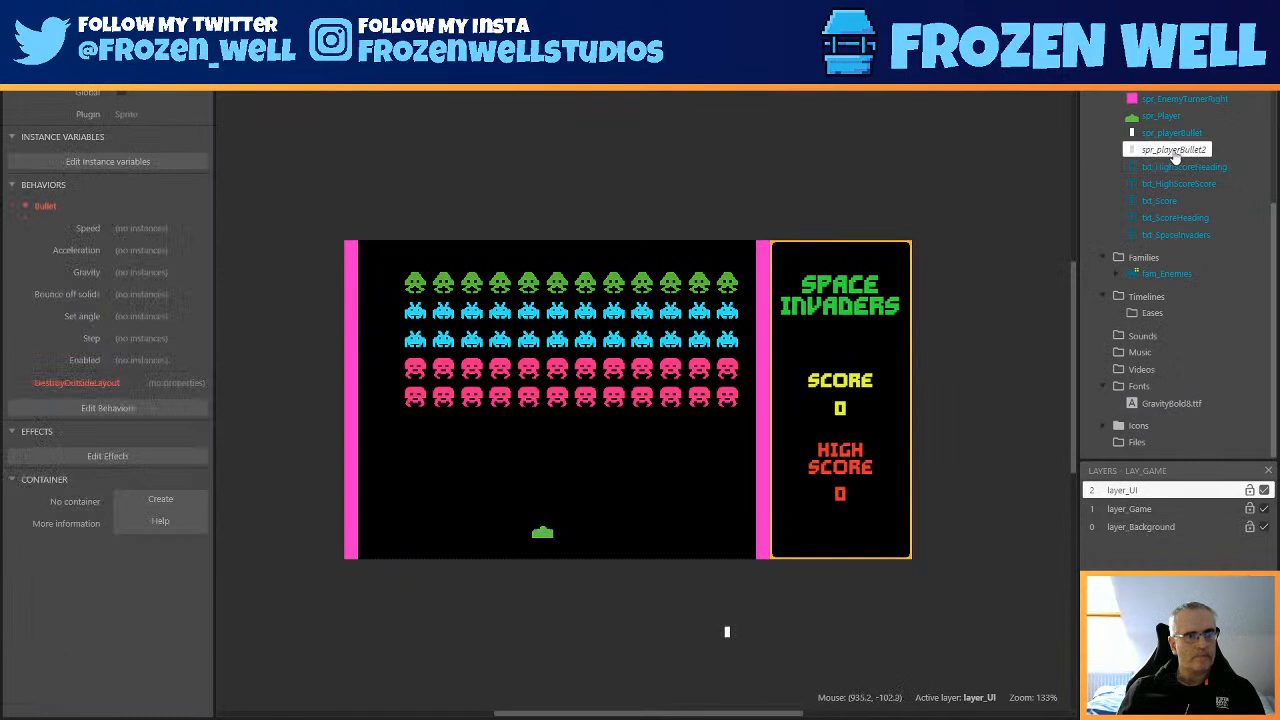
click(1174, 150)
drag(1173, 149, 1184, 149)
text(enemy)
text(y)
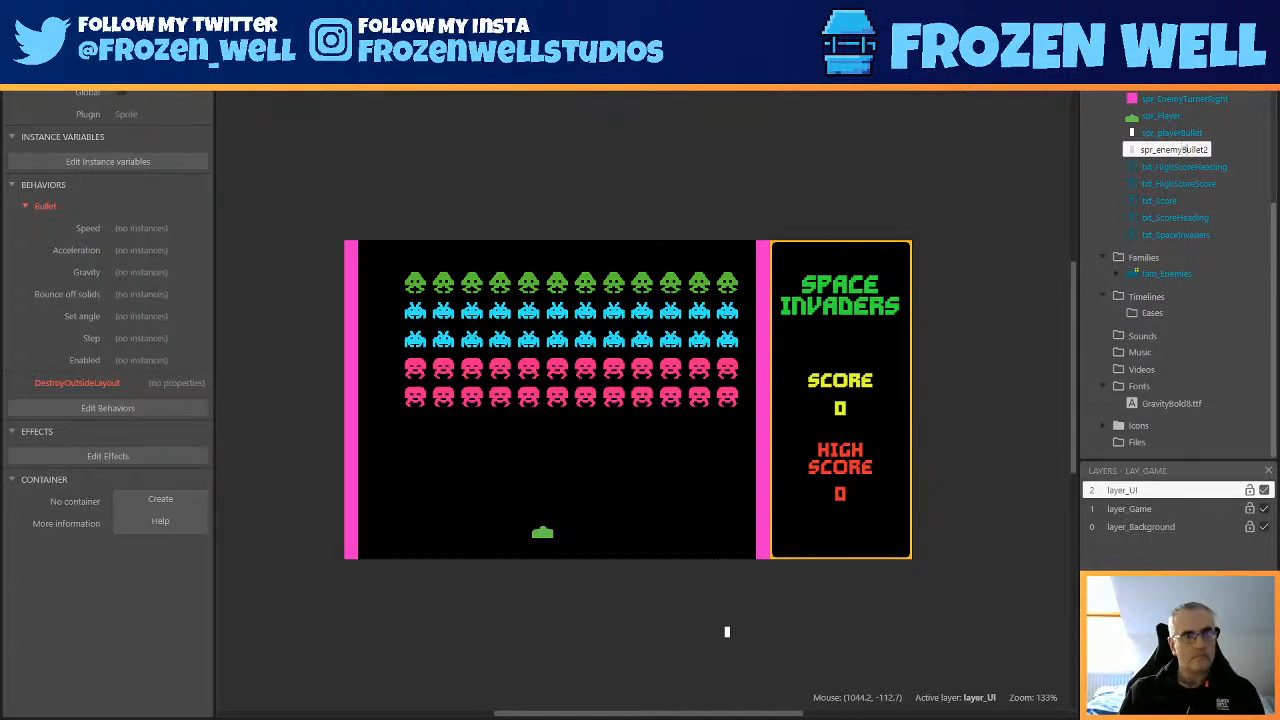
key(Return)
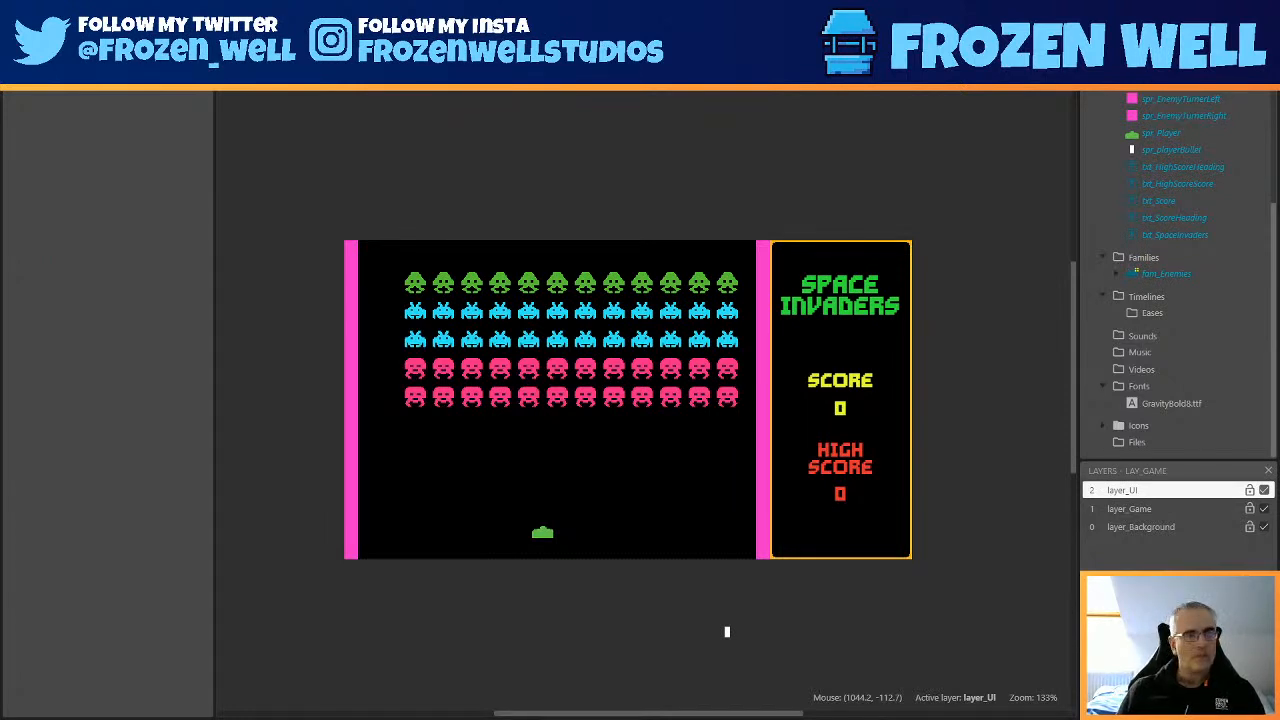
click(1186, 190)
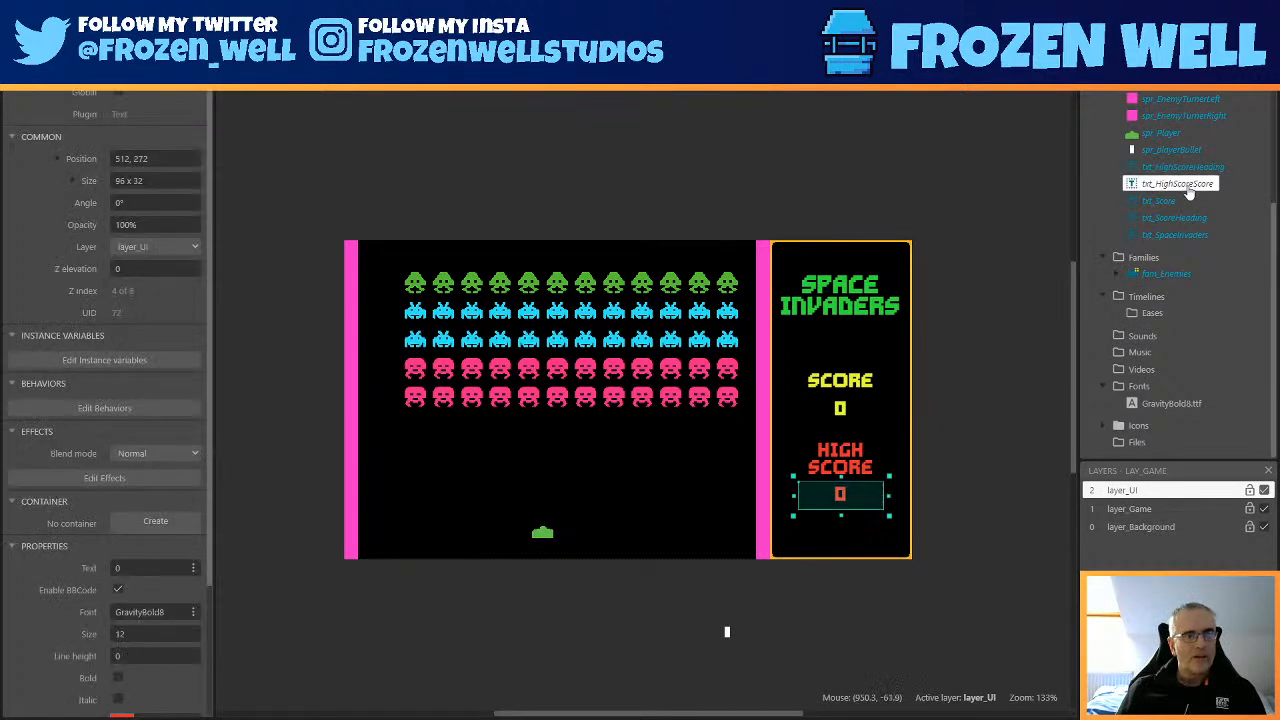
Rename the txt_HighScoreScore text object as txt_HighScore and save the project.
click(1188, 192)
drag(1193, 184, 1240, 182)
key(BackSpace)
key(Return)
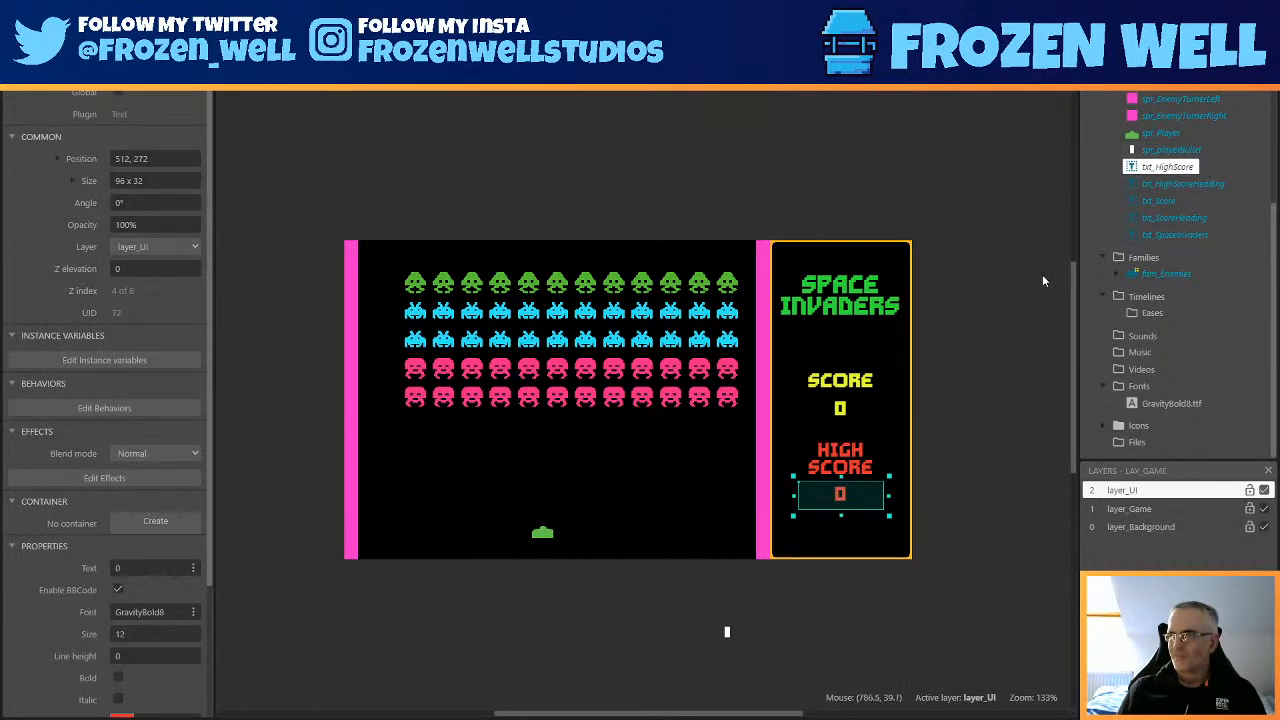
click(992, 258)
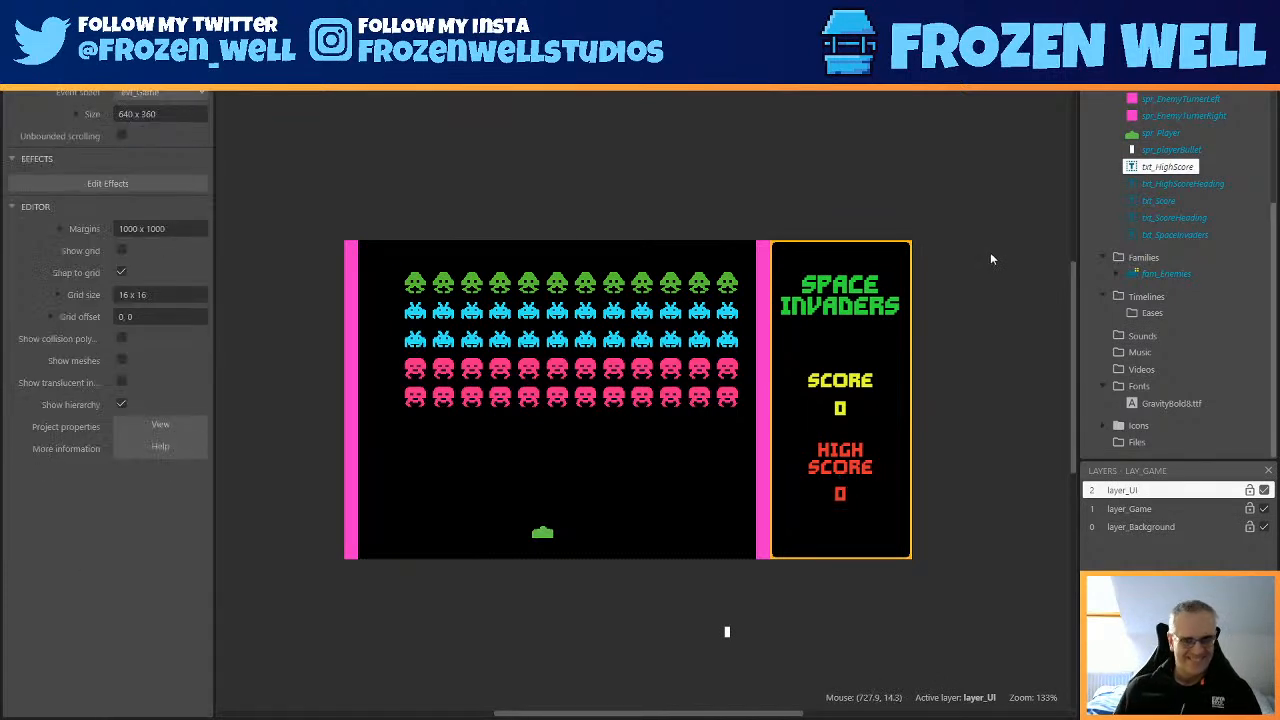
key(ctrl+s)
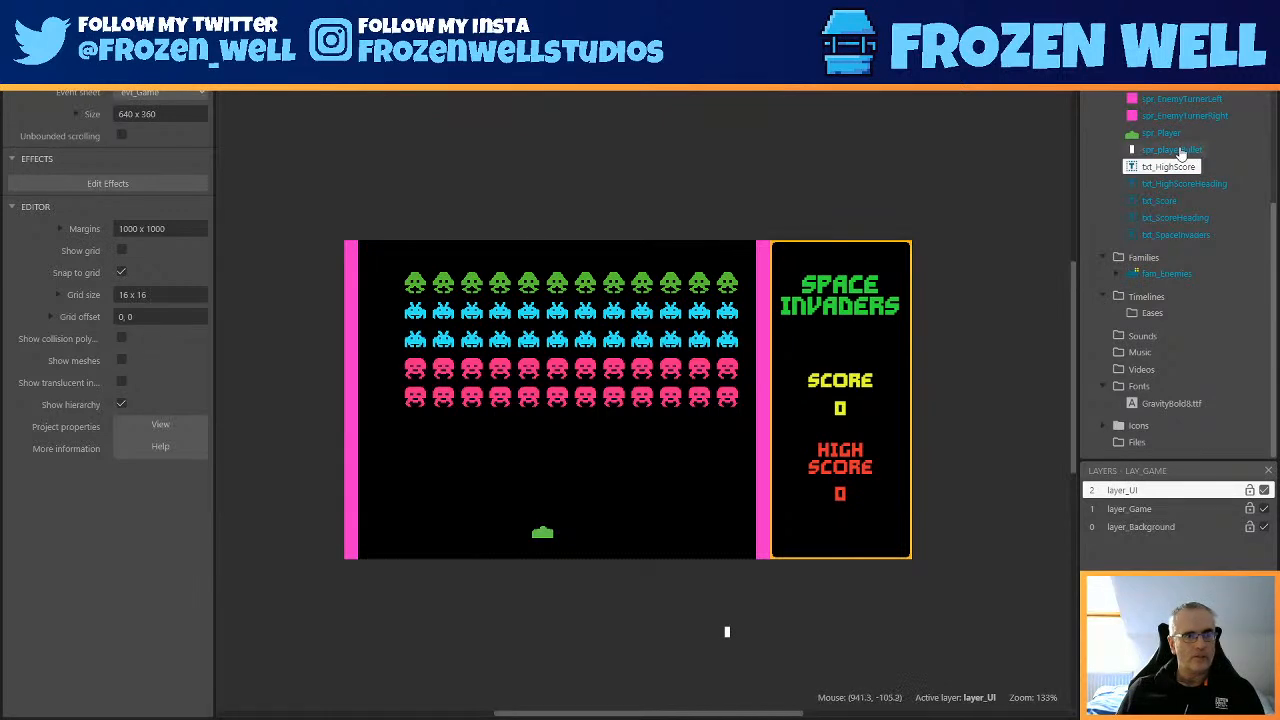
Open the spr_enemyBullet image for editing and fill the whole white bullet with bright green.
scroll(1190, 150, up, 3)
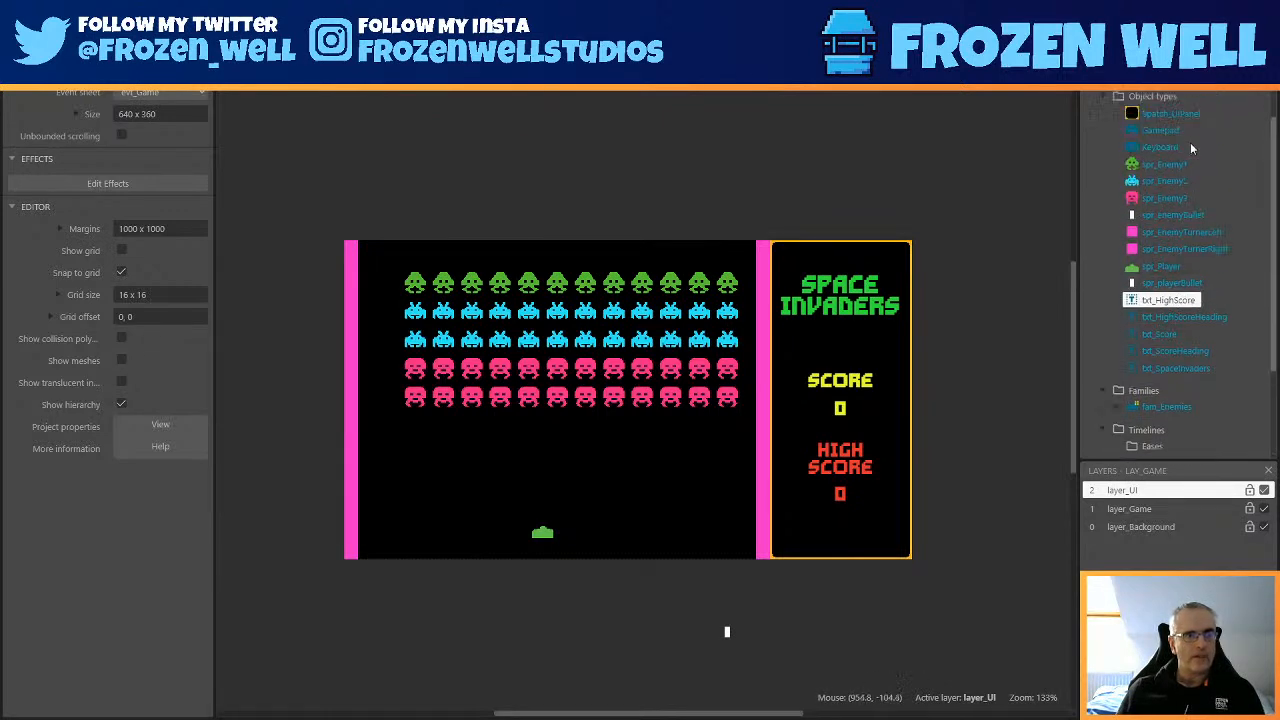
click(1174, 216)
double_click(1175, 218)
click(98, 97)
click(126, 252)
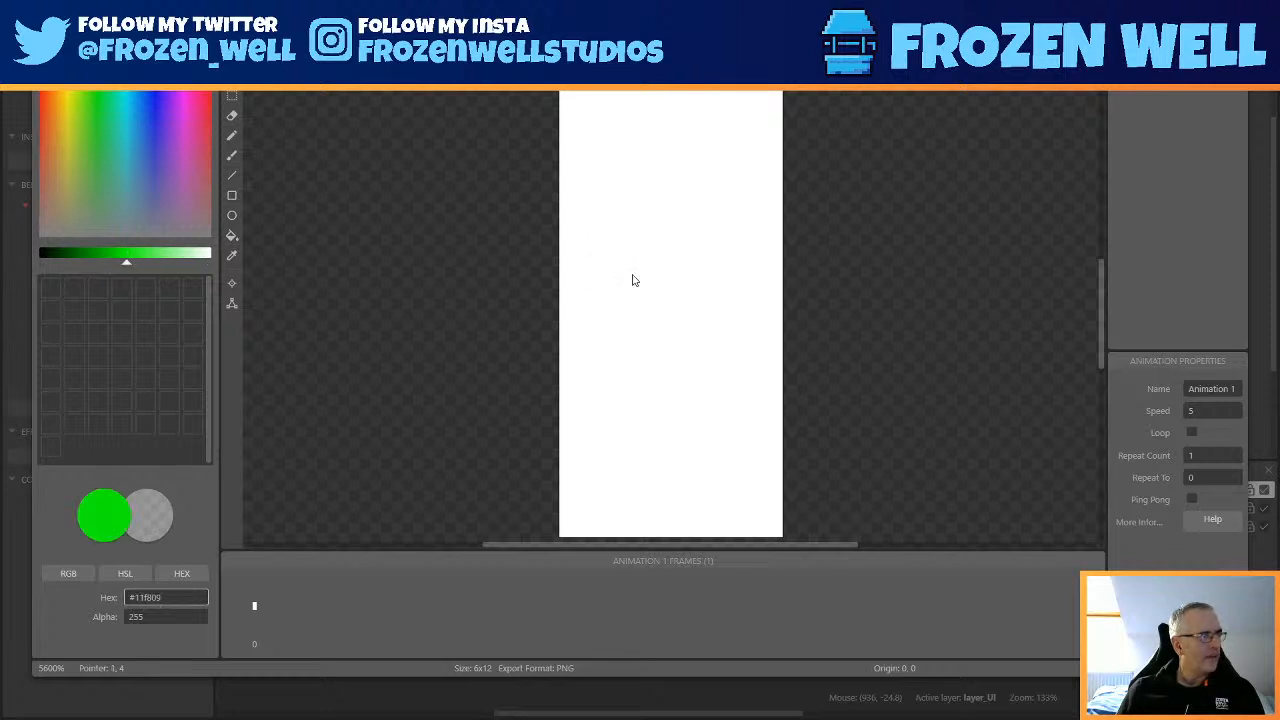
click(231, 235)
click(699, 248)
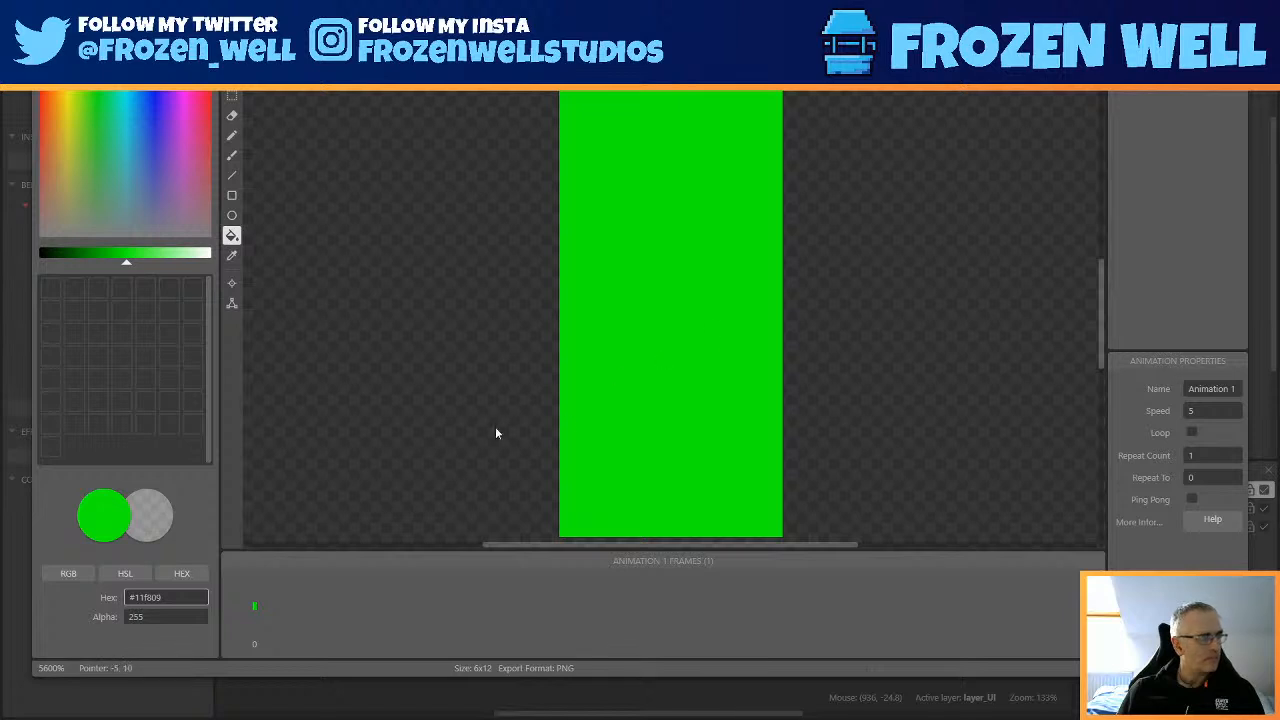
Set the enemy bullet image's origin to 3, 0, close the image editor and save the project.
scroll(422, 457, down, 5)
scroll(620, 420, up, 3)
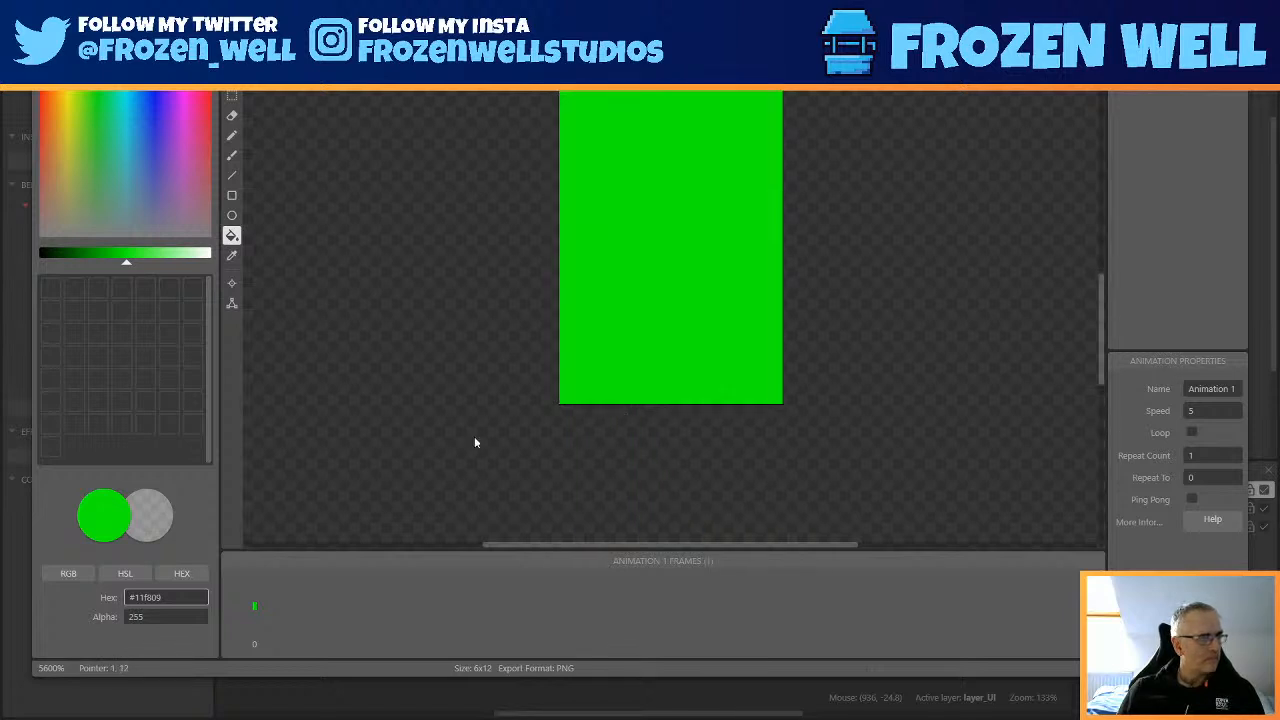
click(231, 284)
scroll(960, 236, up, 3)
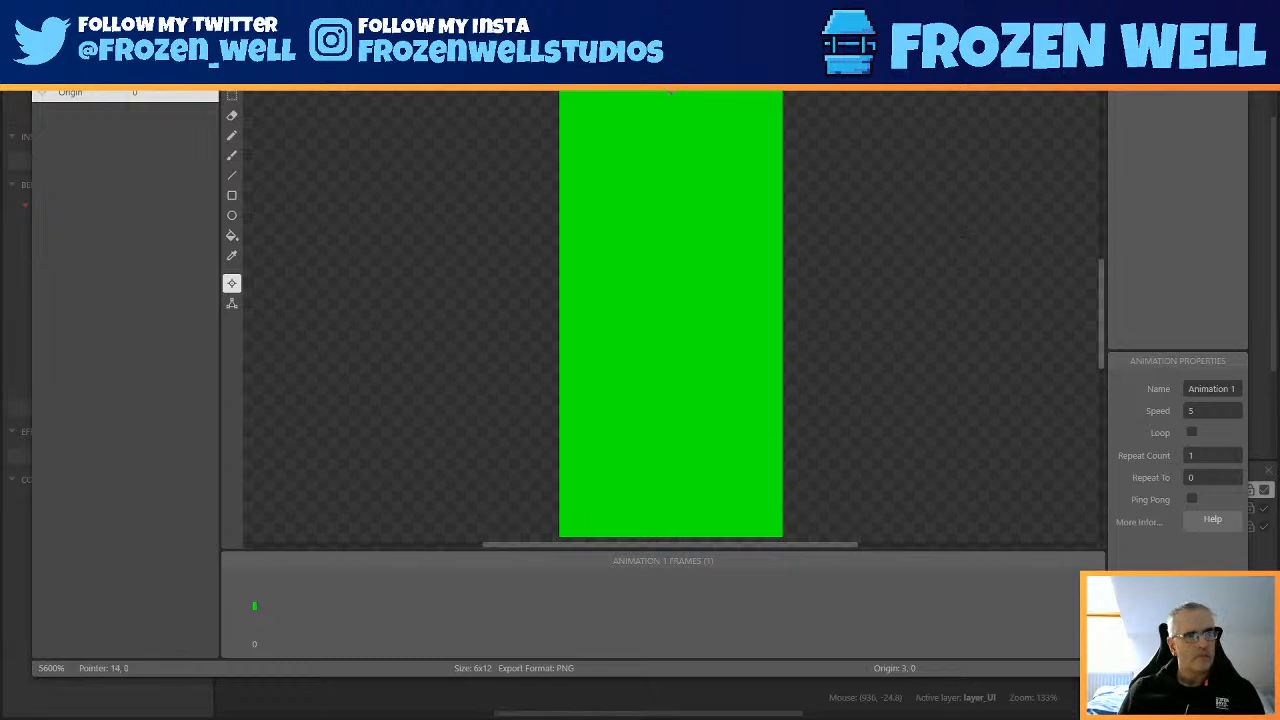
key(Escape)
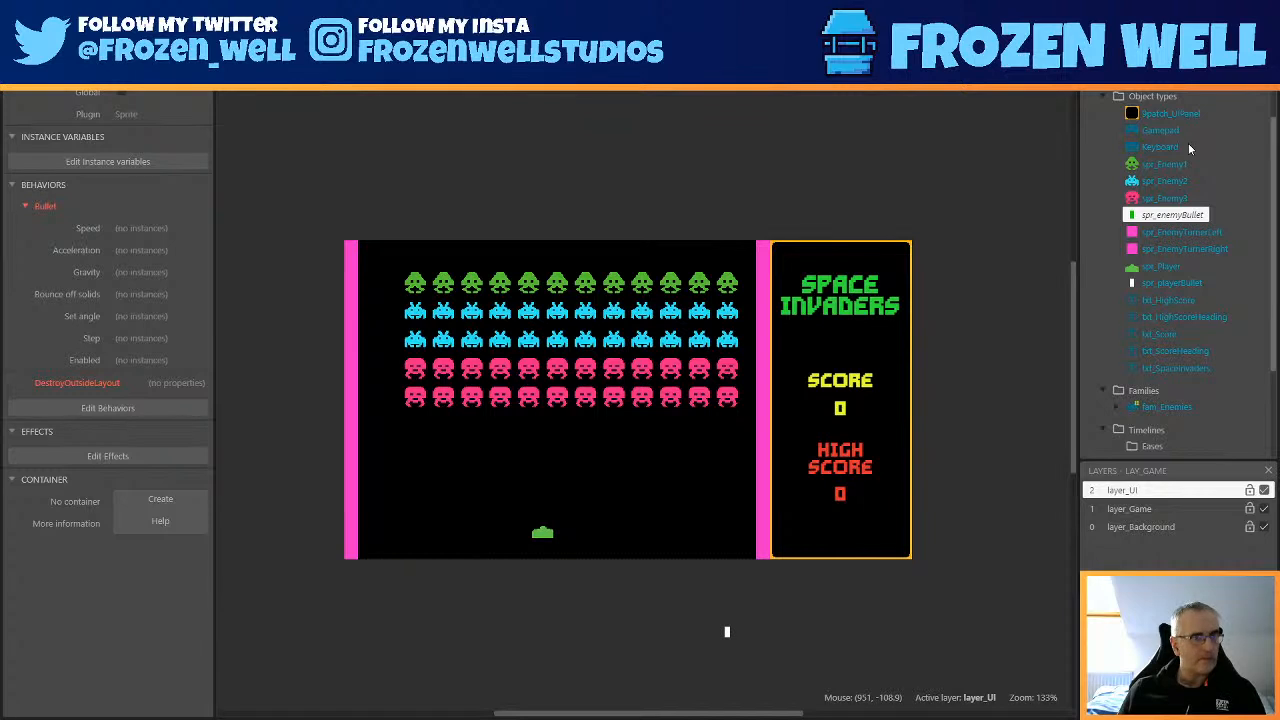
key(ctrl+s)
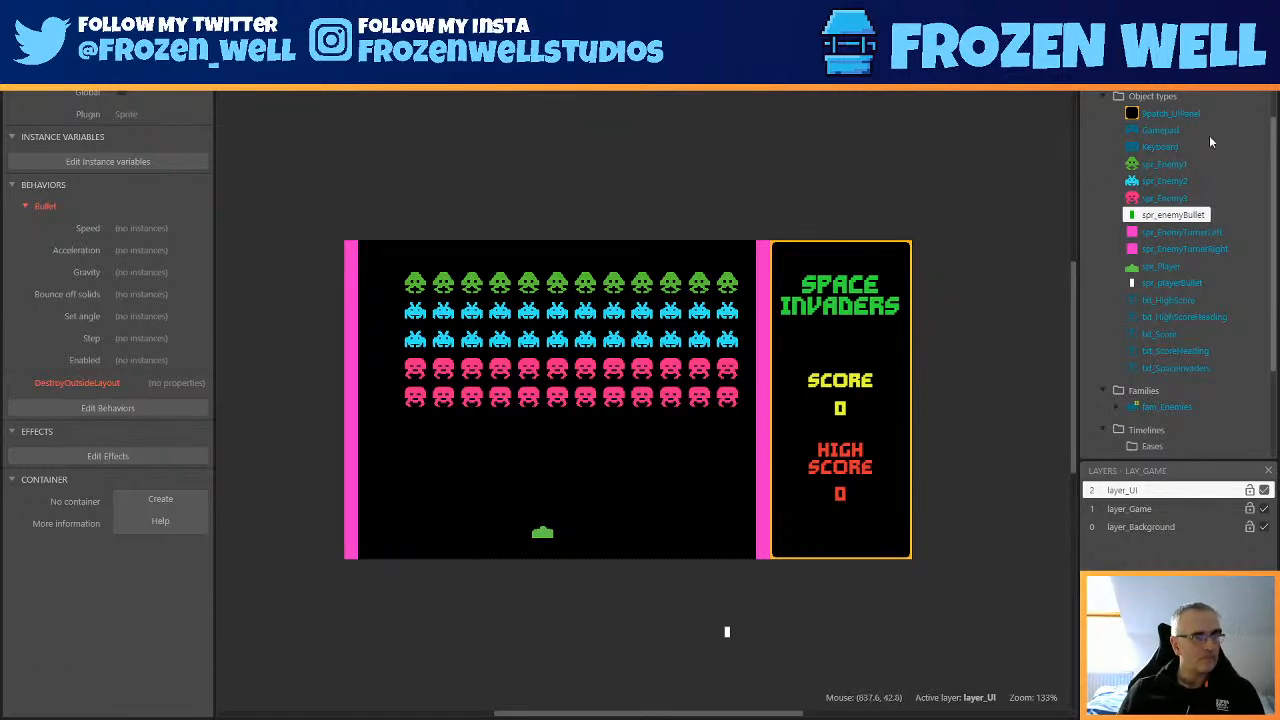
Place a spr_enemyBullet instance outside the layout, below the UI panel at 560, 416, and save the project.
drag(1167, 219, 843, 613)
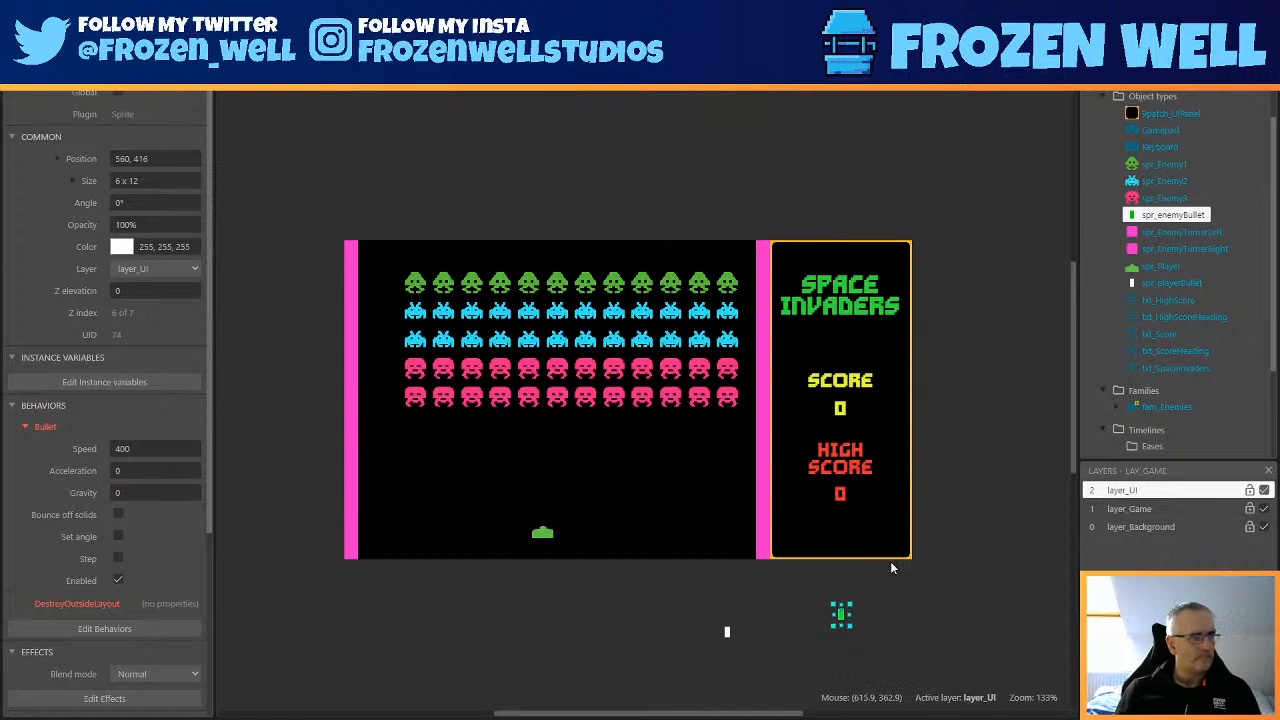
scroll(1191, 114, up, 2)
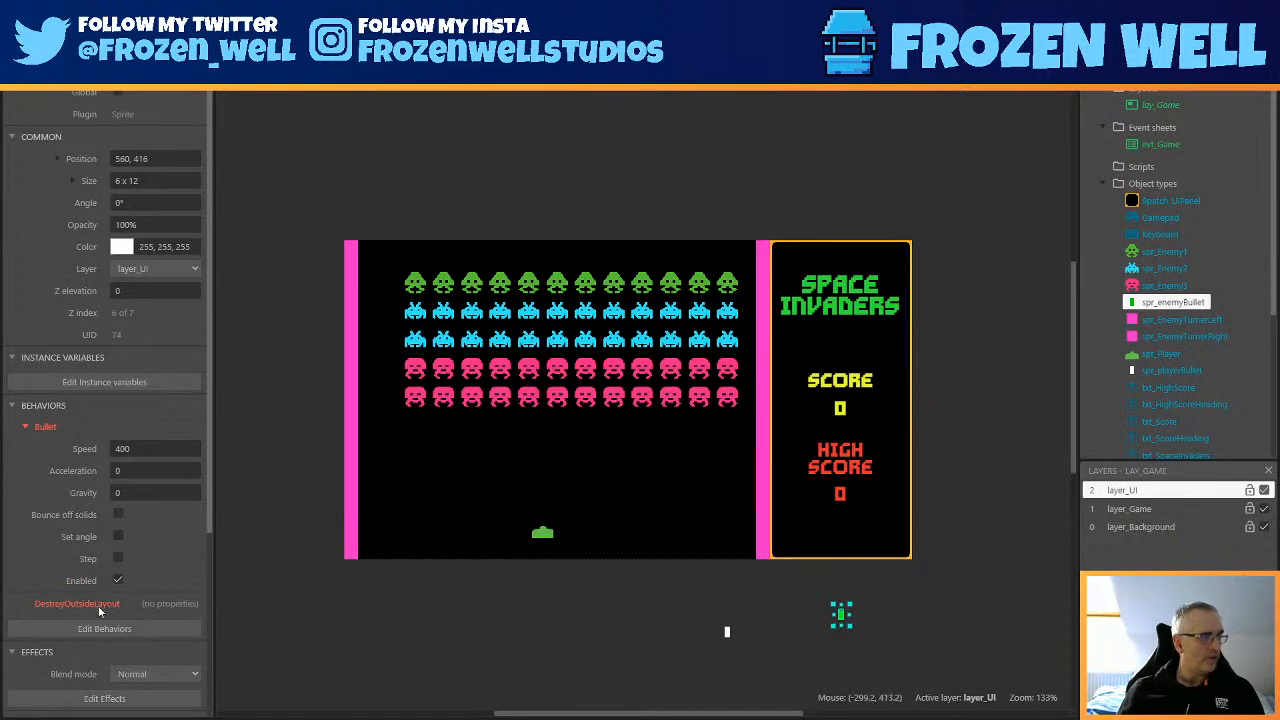
click(1012, 518)
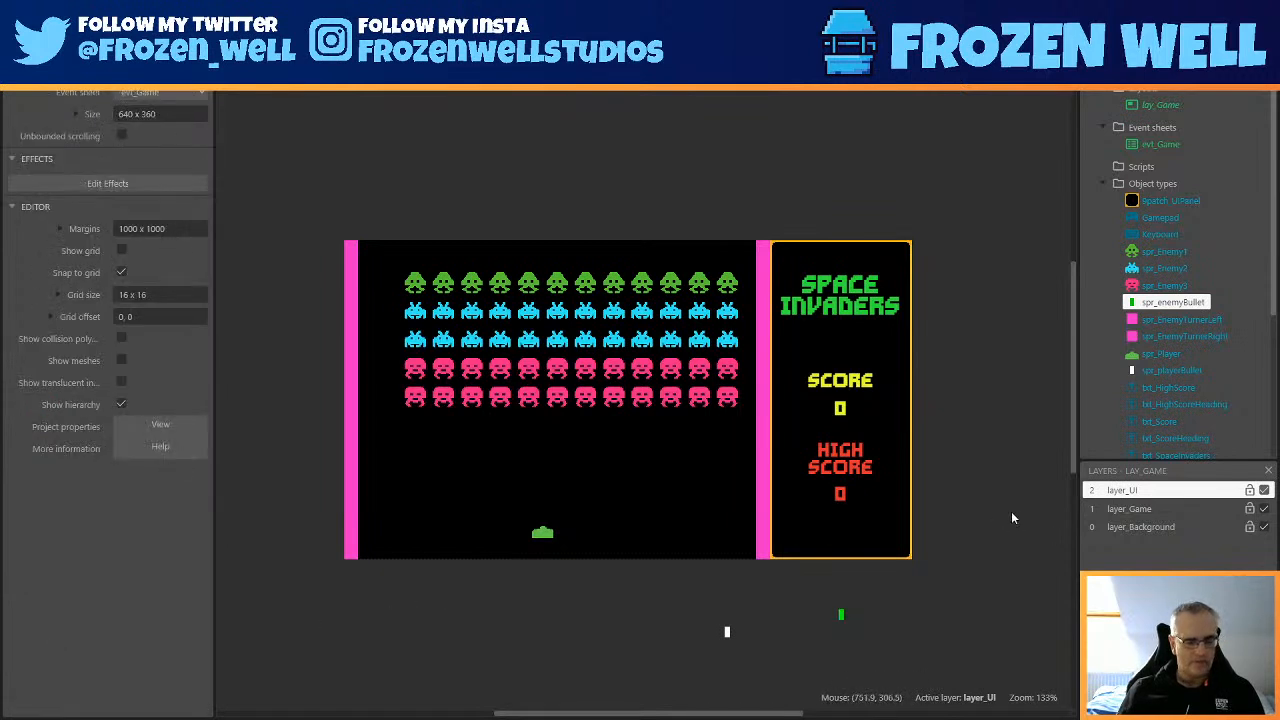
key(ctrl+s)
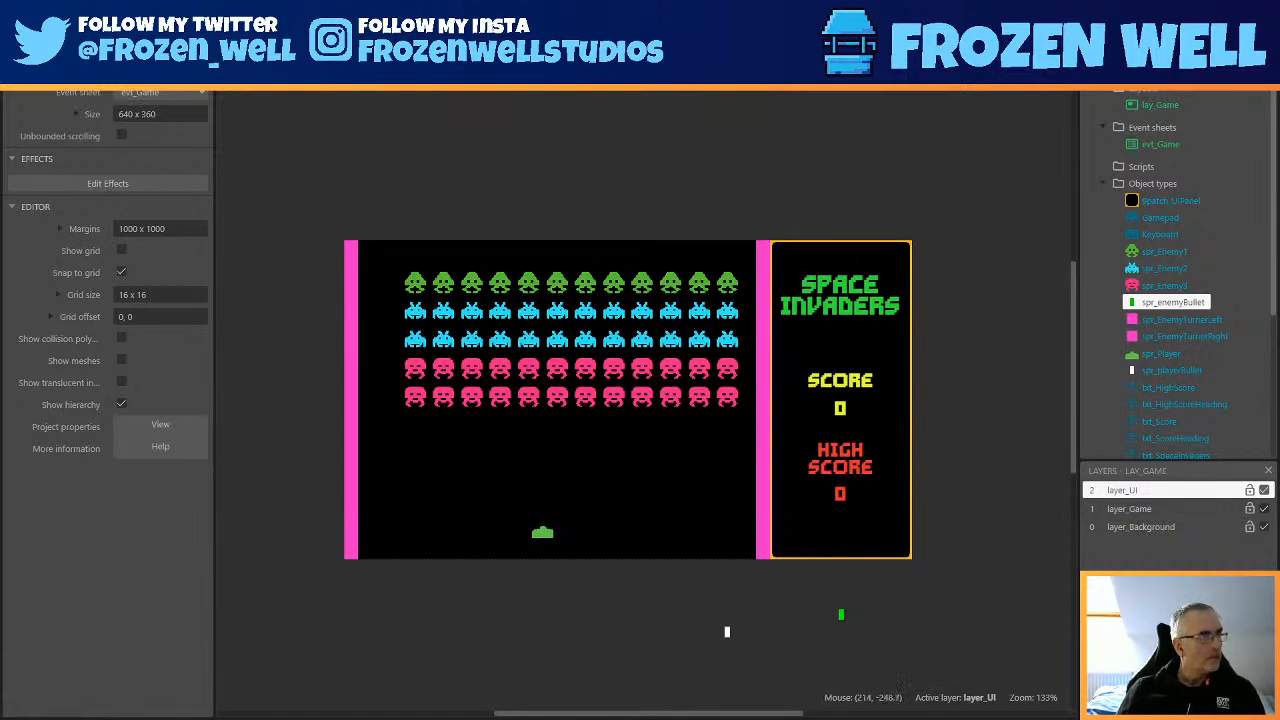
In the evt_Game event sheet, rename the Bullet Behaviours group as Player Bullet Behaviours.
click(530, 15)
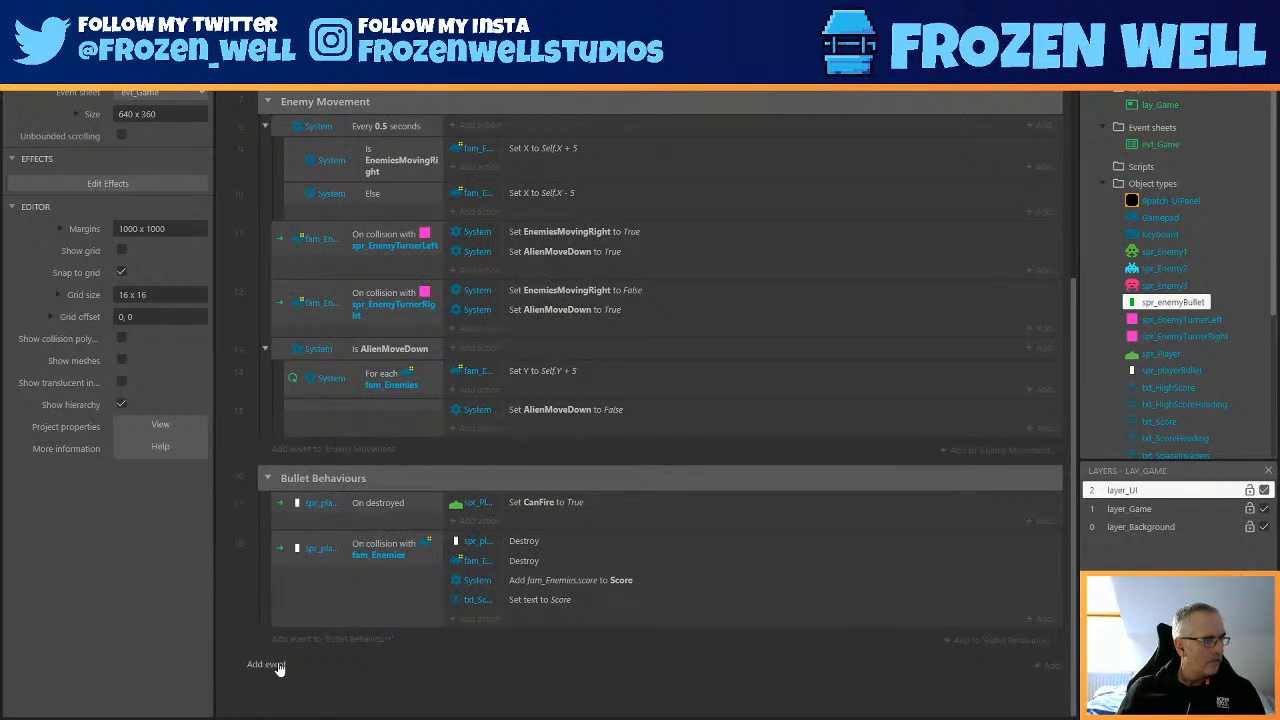
click(289, 481)
double_click(290, 483)
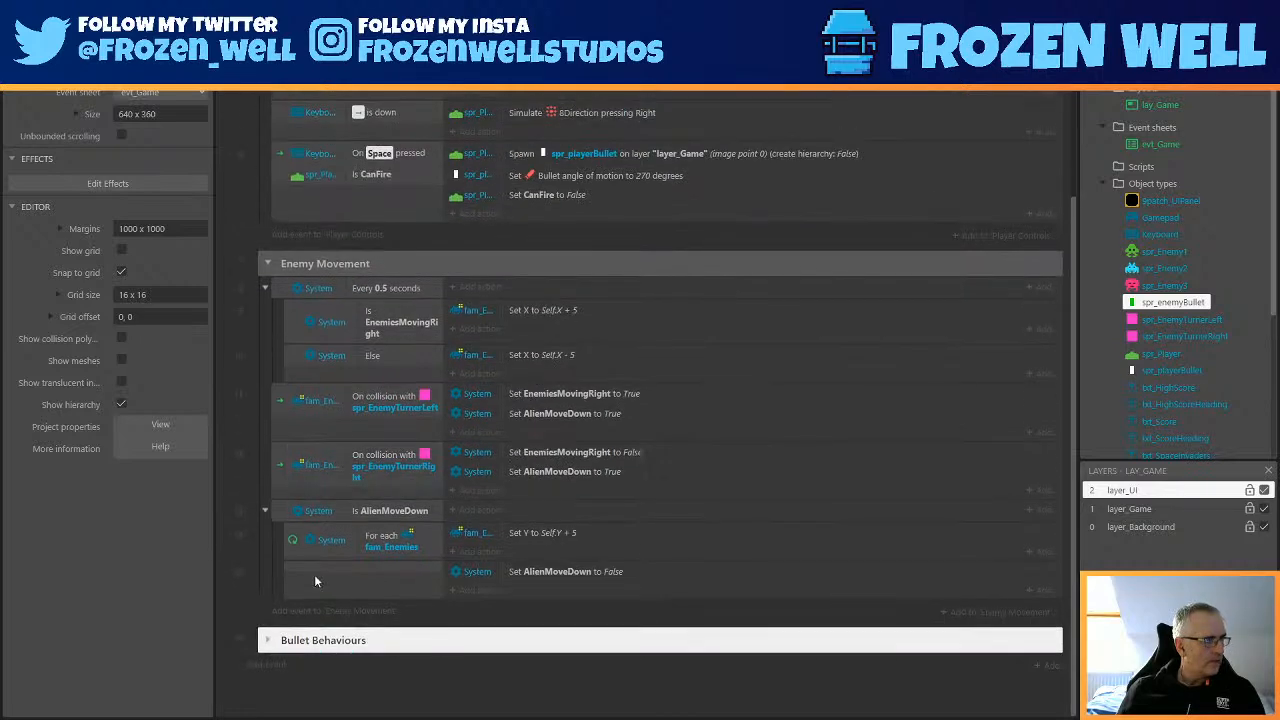
double_click(304, 637)
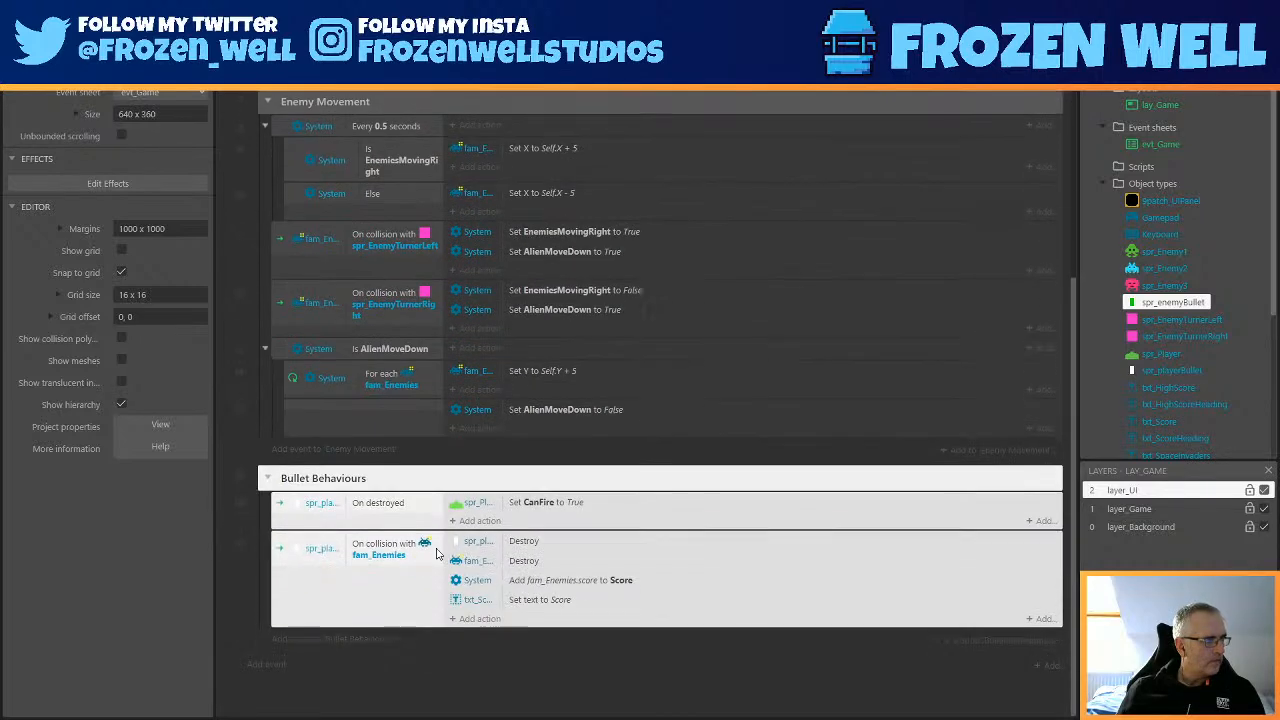
right_click(340, 483)
click(380, 180)
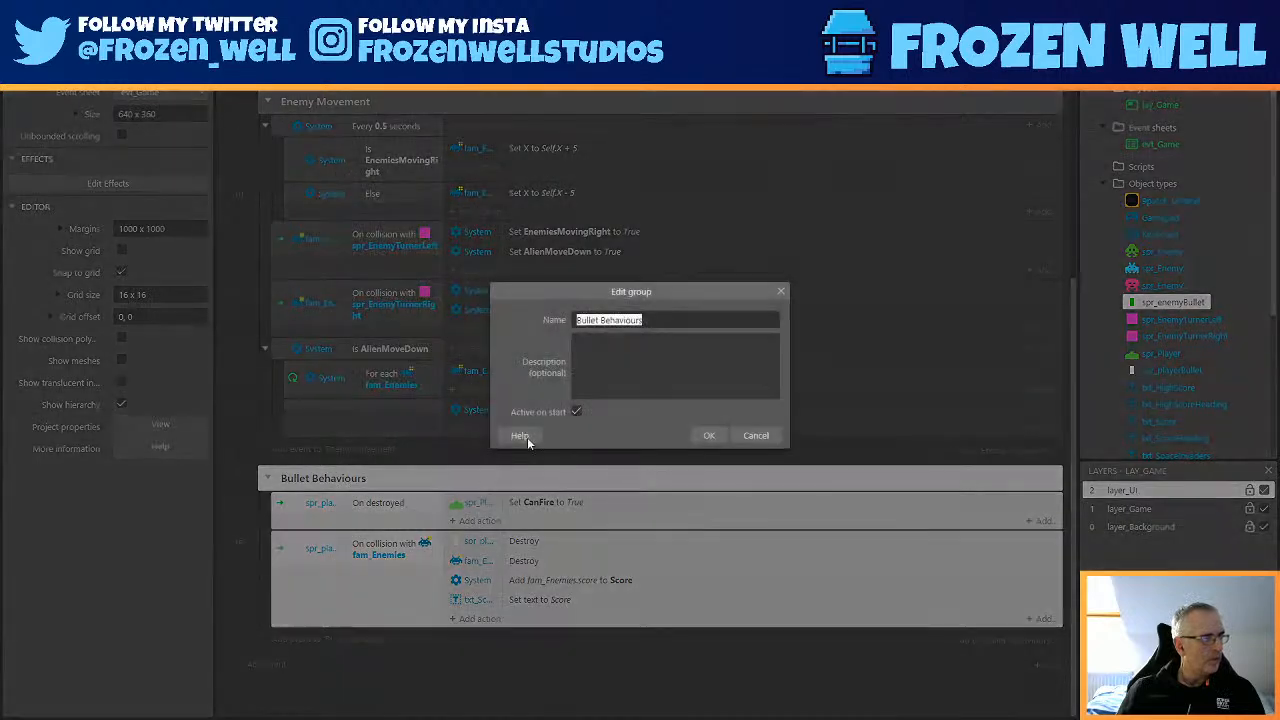
key(End)
key(Home)
text(Player)
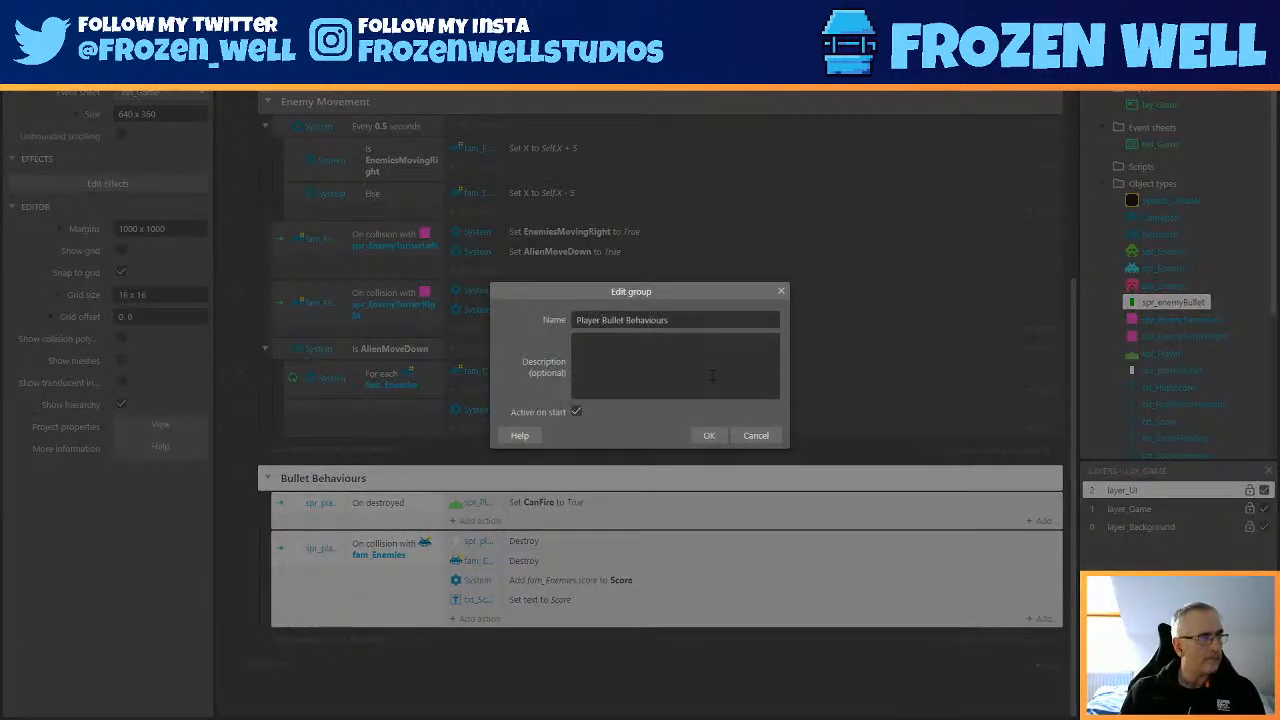
key(Return)
Add a new event group named Enemy Bullet Behaviours below the player bullet group.
right_click(458, 671)
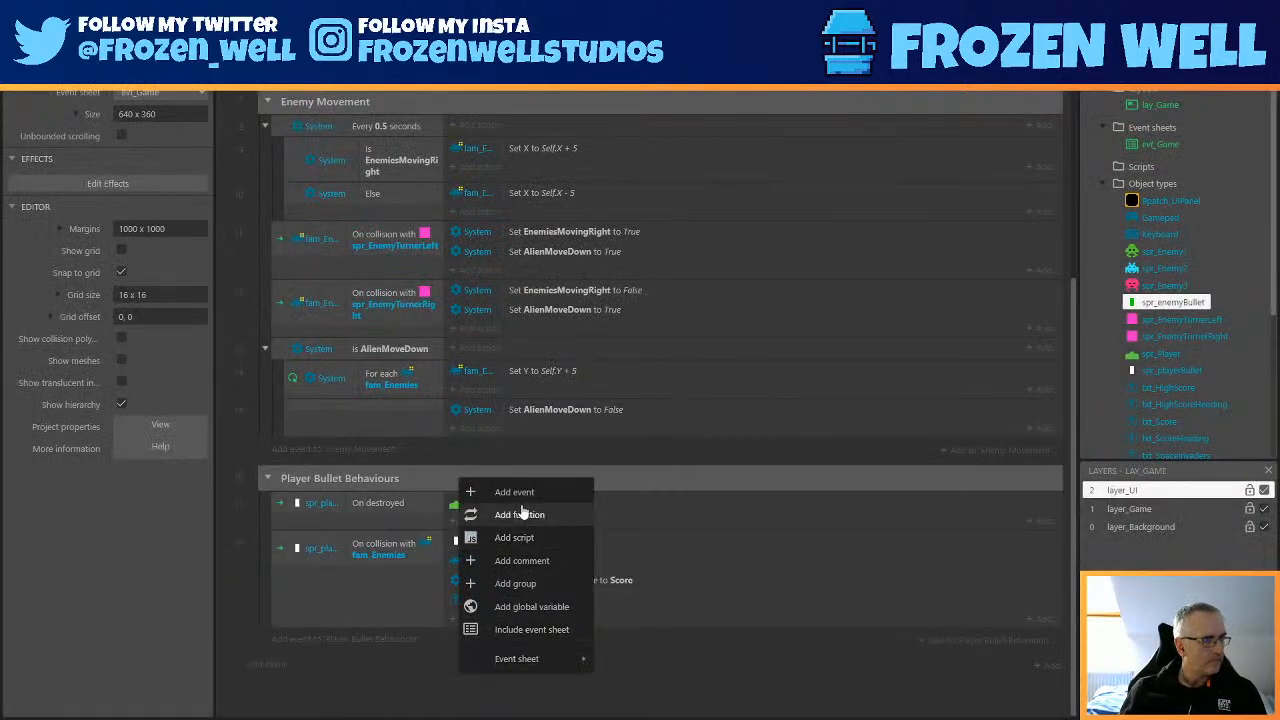
click(515, 582)
text(Enemy Bullet Behaviours)
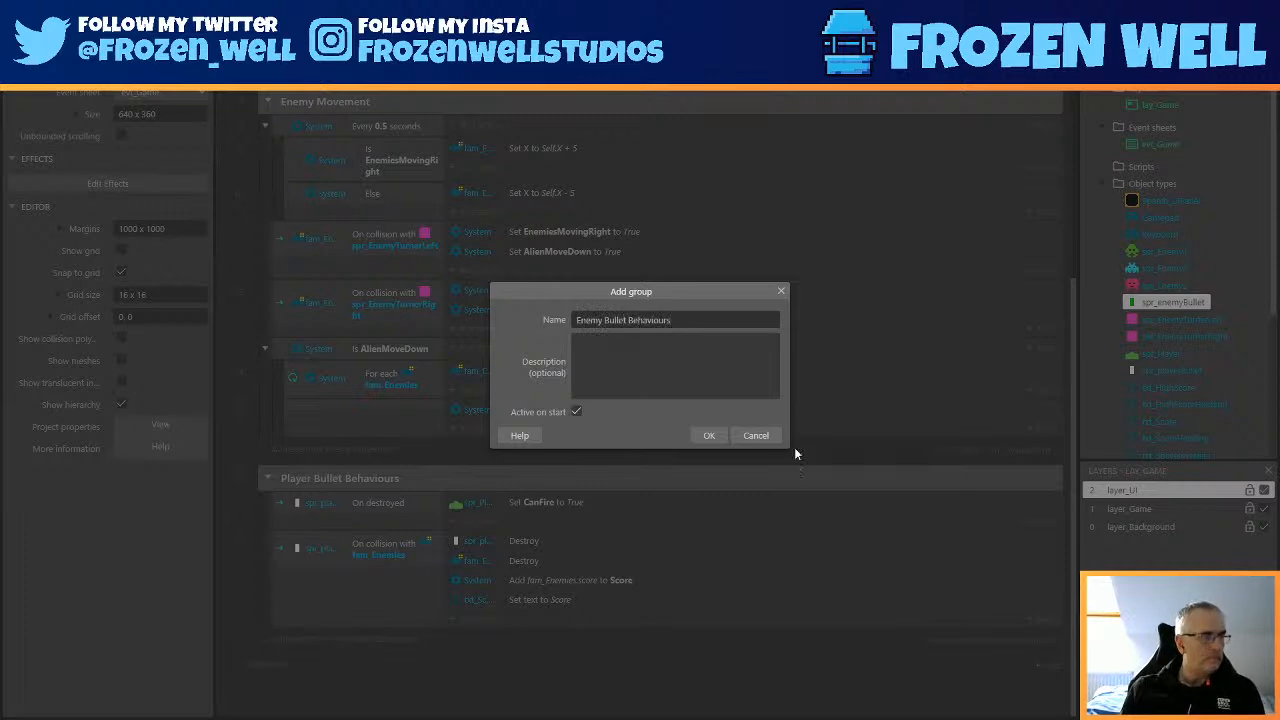
key(Return)
Start a System "Every X seconds" condition for a new event in the Enemy Bullet Behaviours group.
scroll(480, 550, down, 1)
click(340, 640)
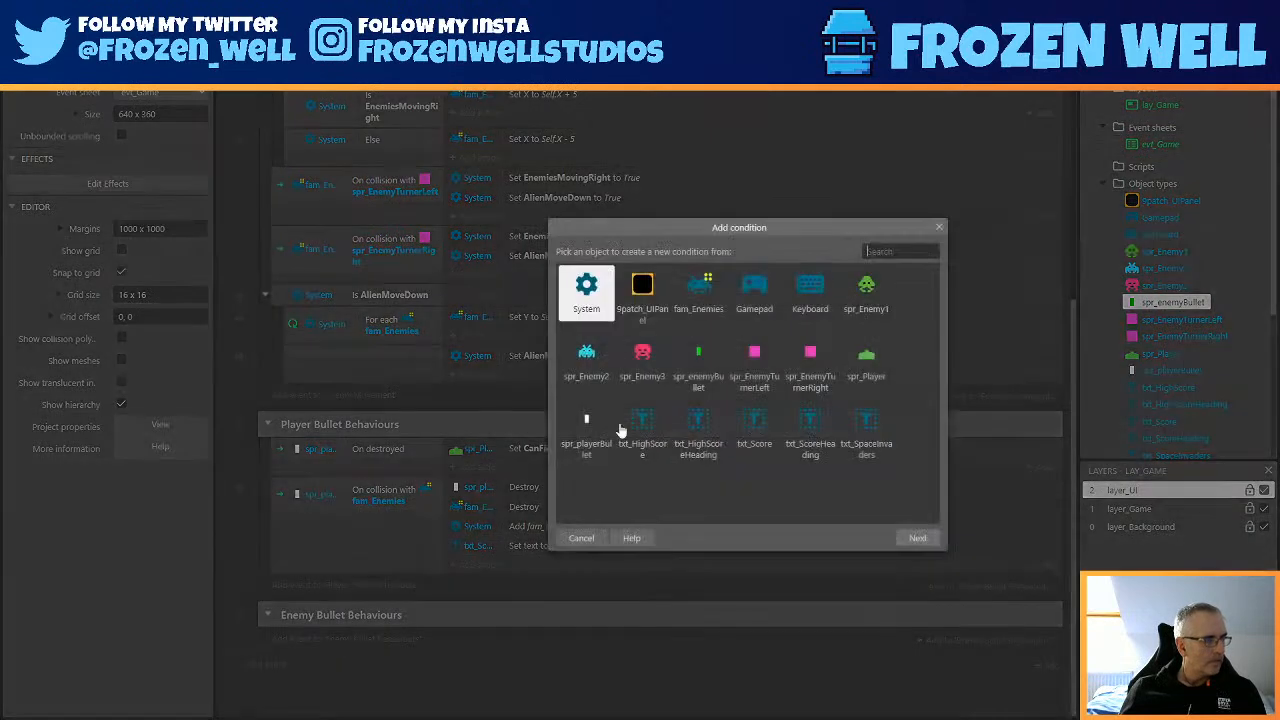
double_click(590, 296)
text(every)
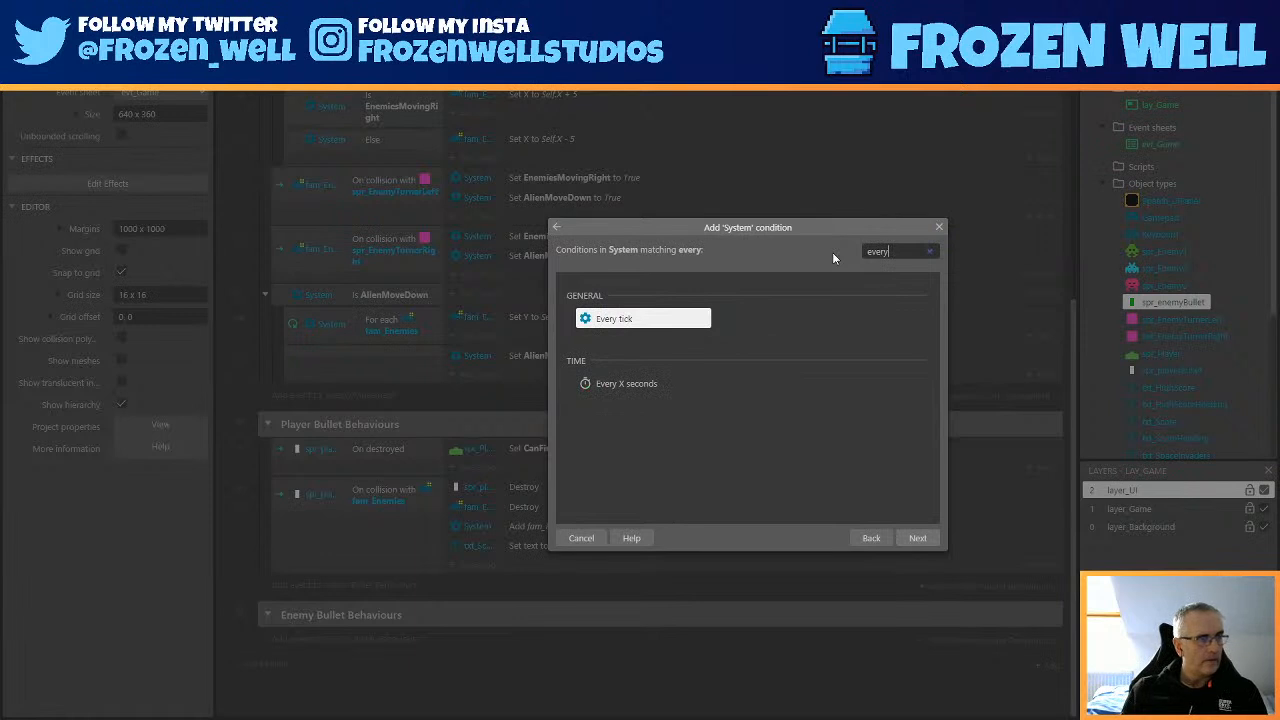
click(640, 388)
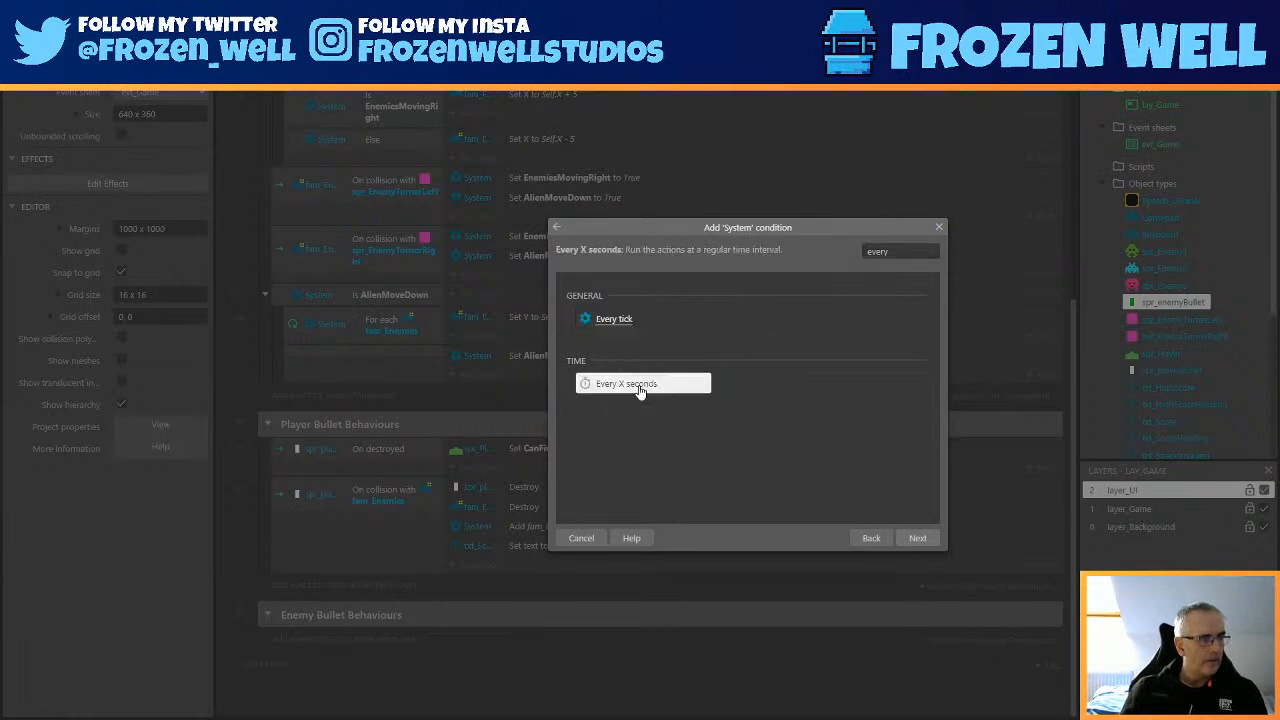
click(918, 539)
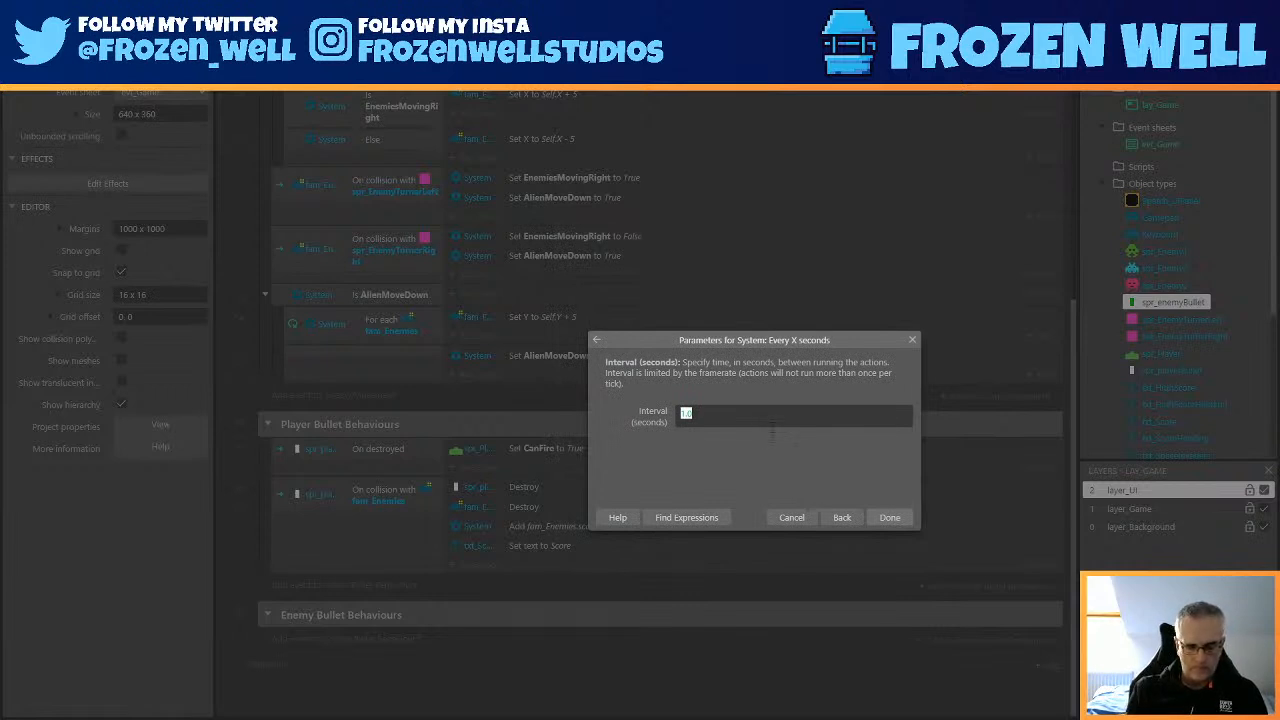
Set the condition's interval to floor(random(2, 4)) seconds and finish adding it.
text(floor)
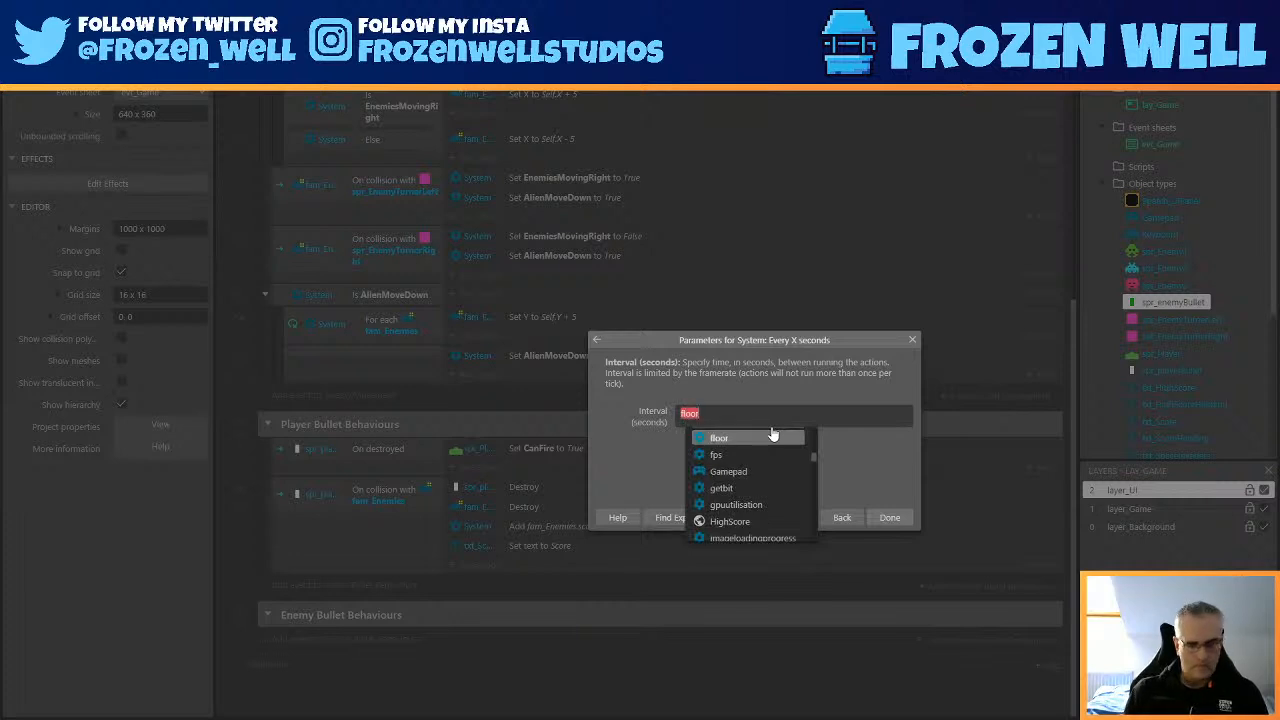
text((rand)
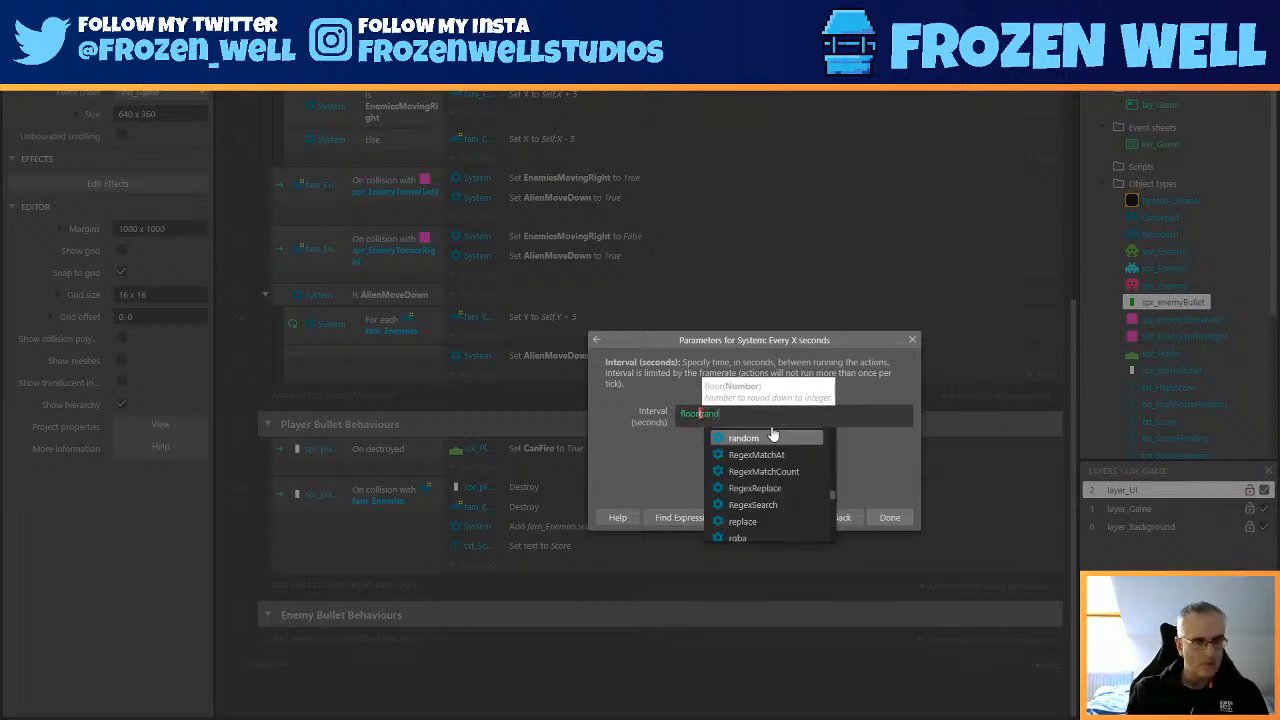
click(772, 437)
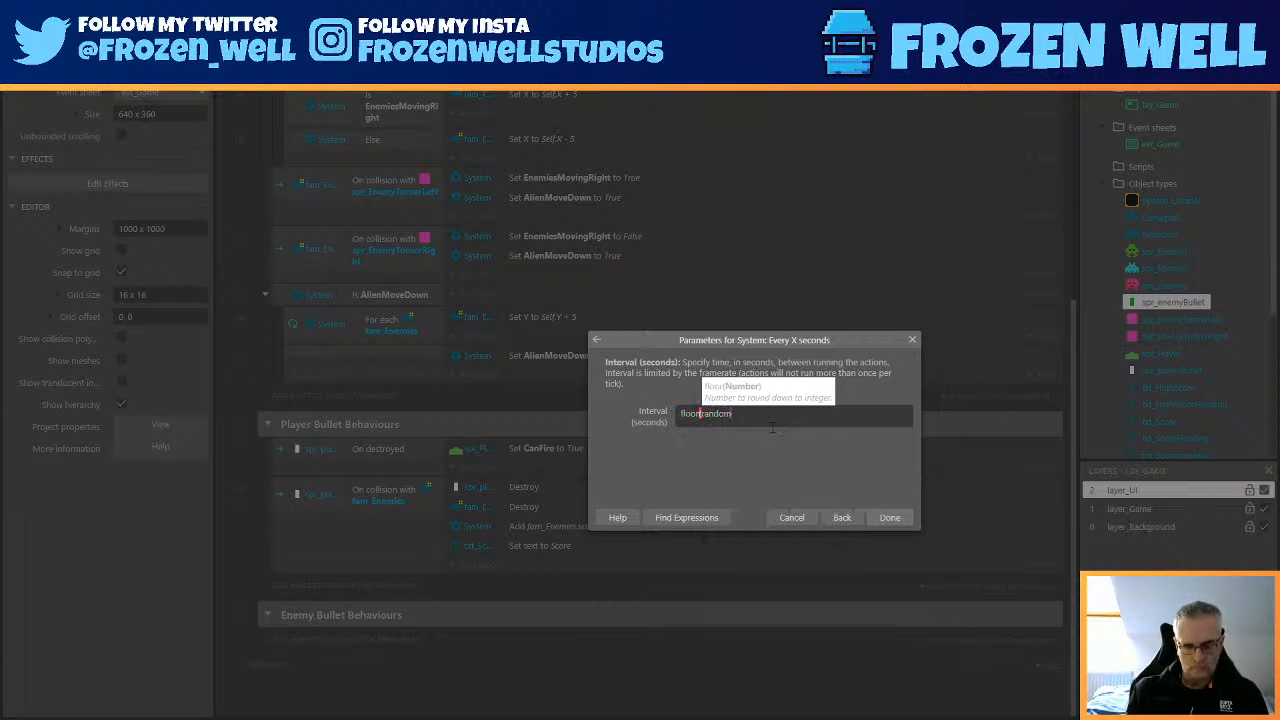
text(2, )
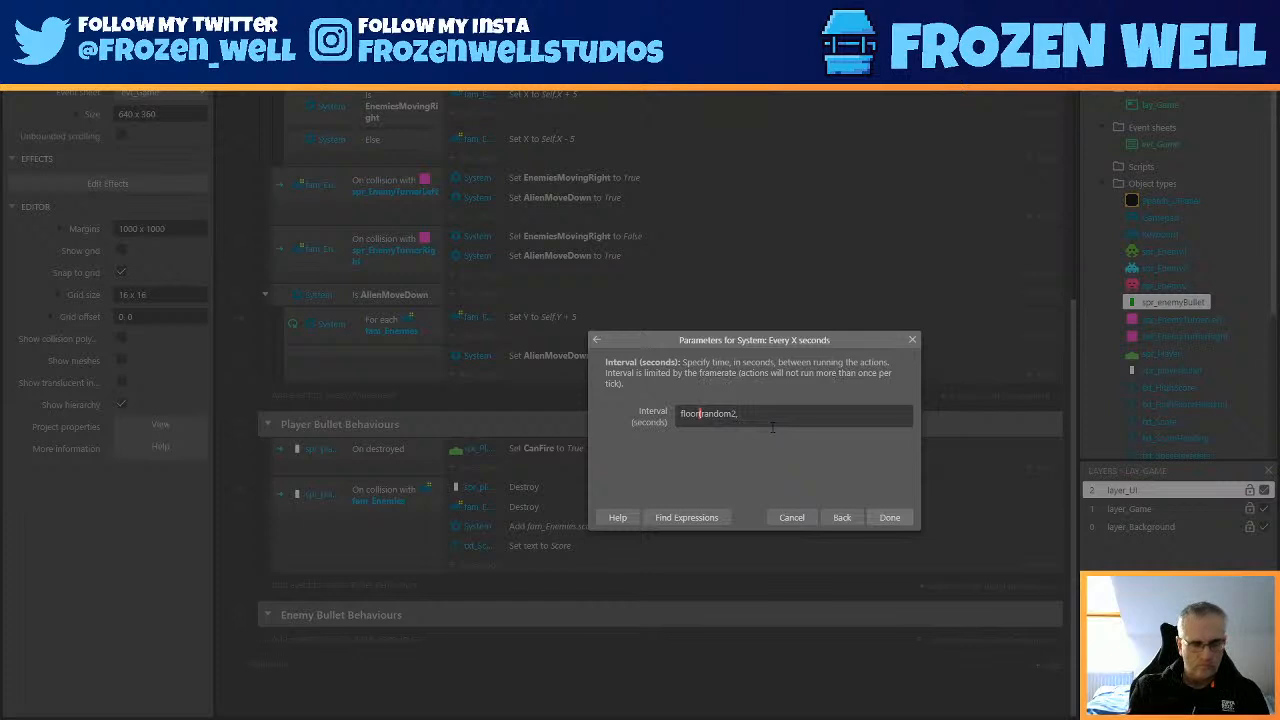
text(4))
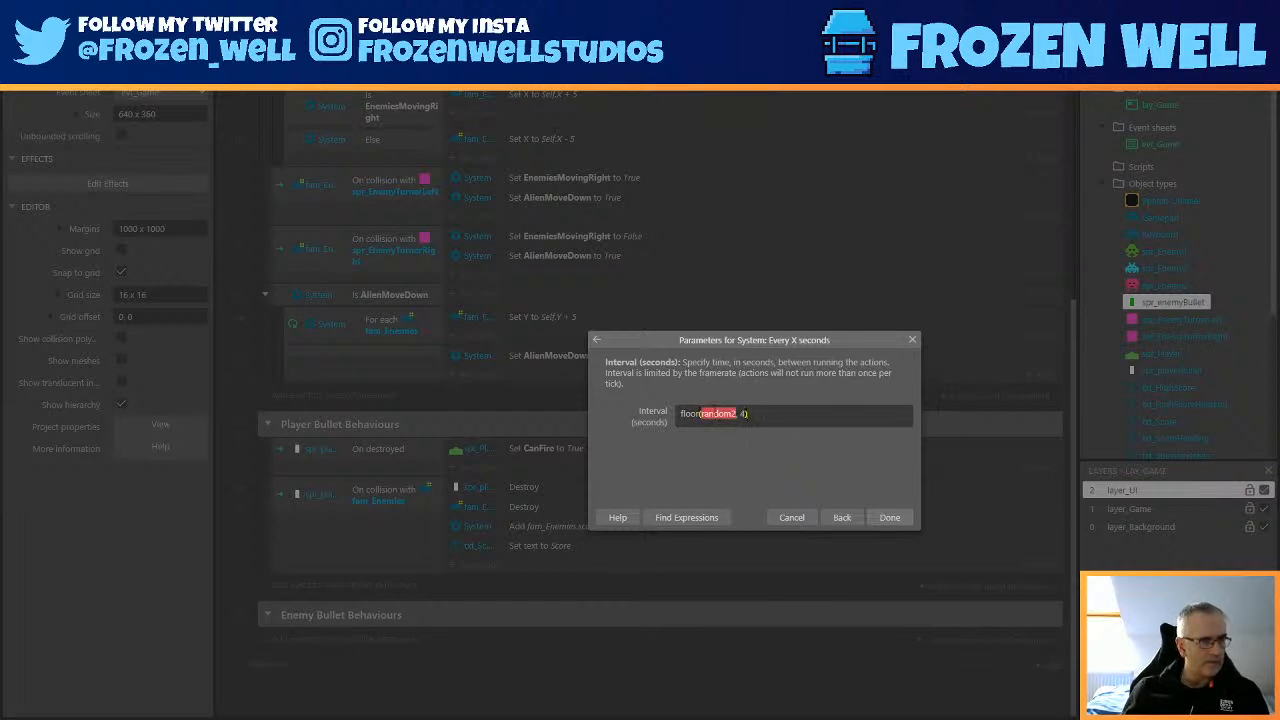
click(734, 413)
text(()
key(Right)
key(Right)
key(Right)
key(Right)
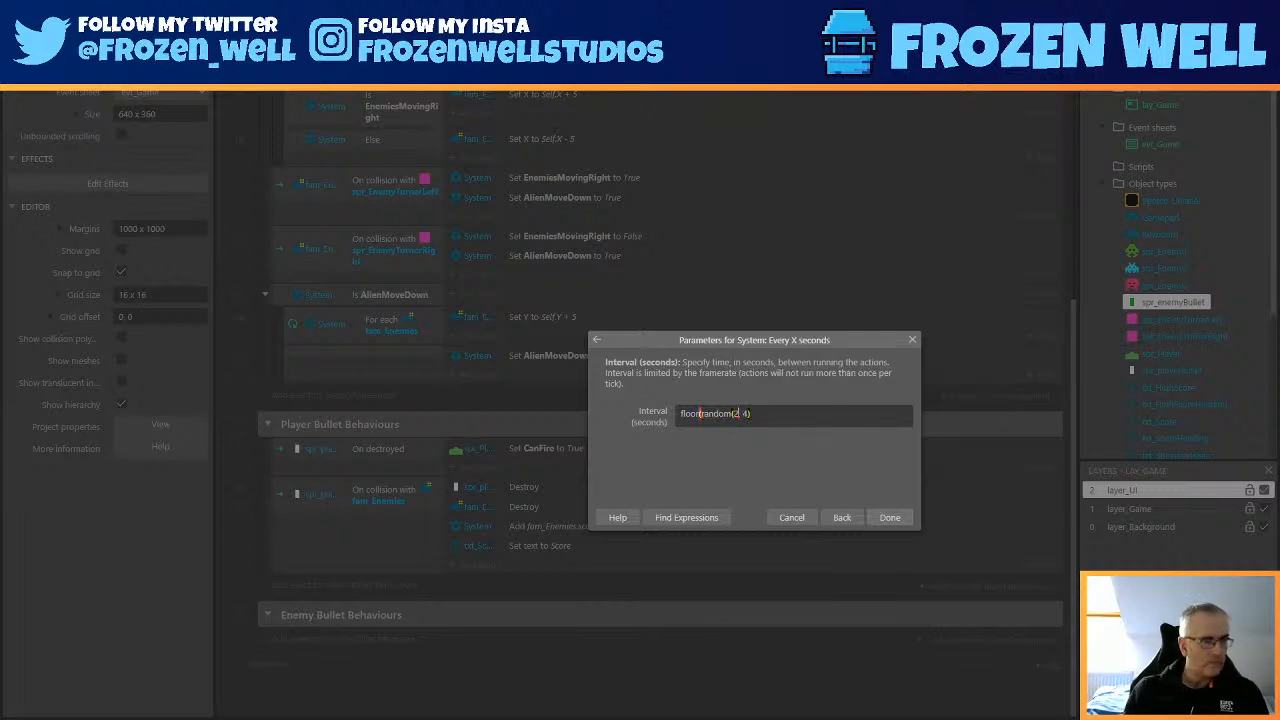
text())
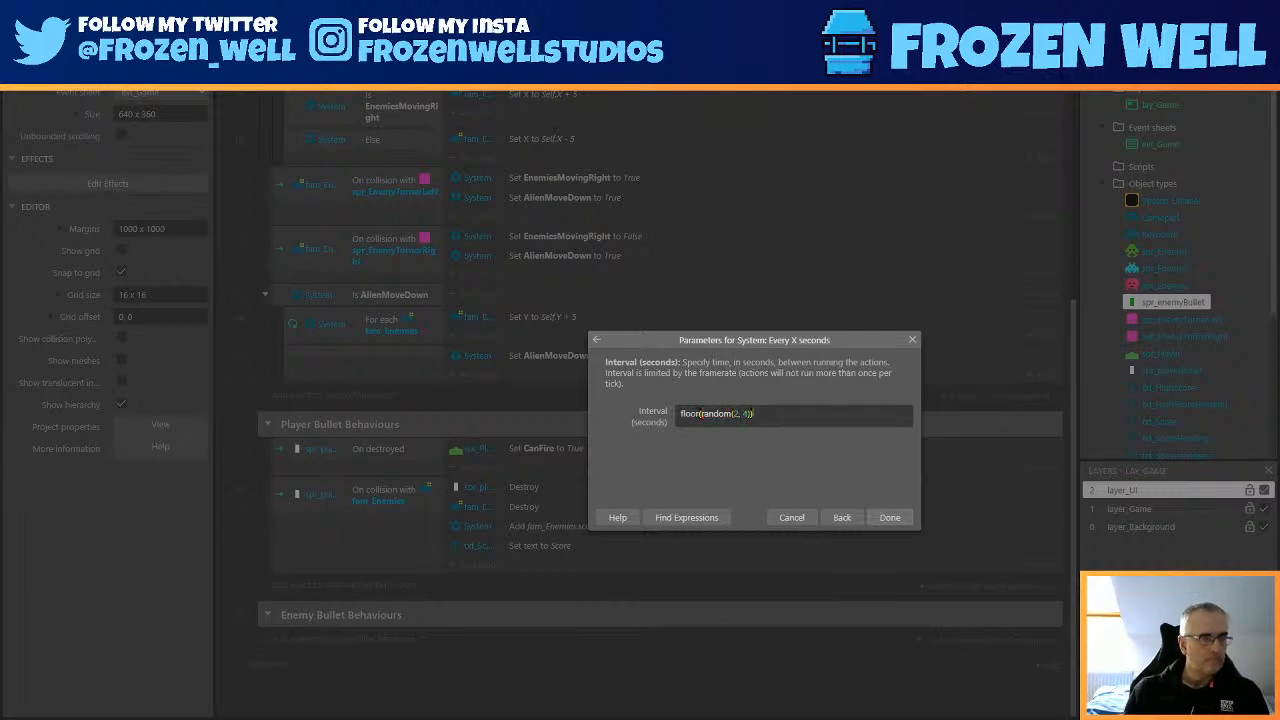
key(Return)
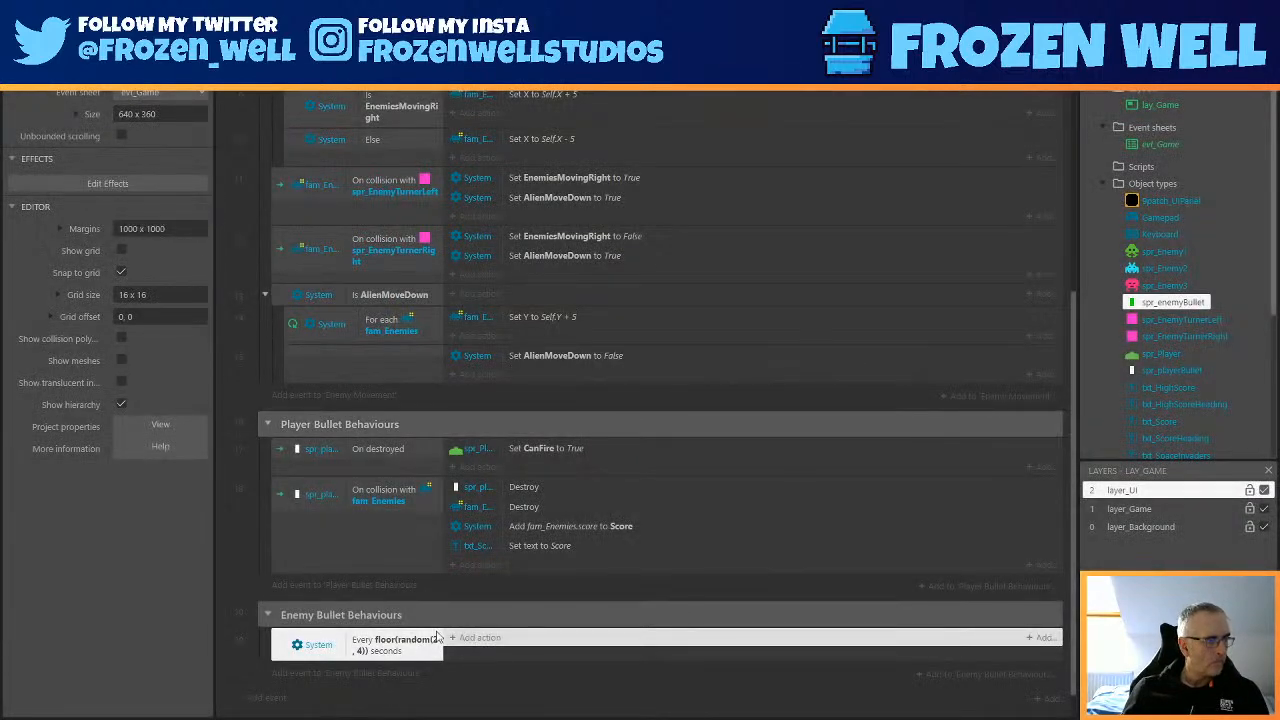
click(473, 637)
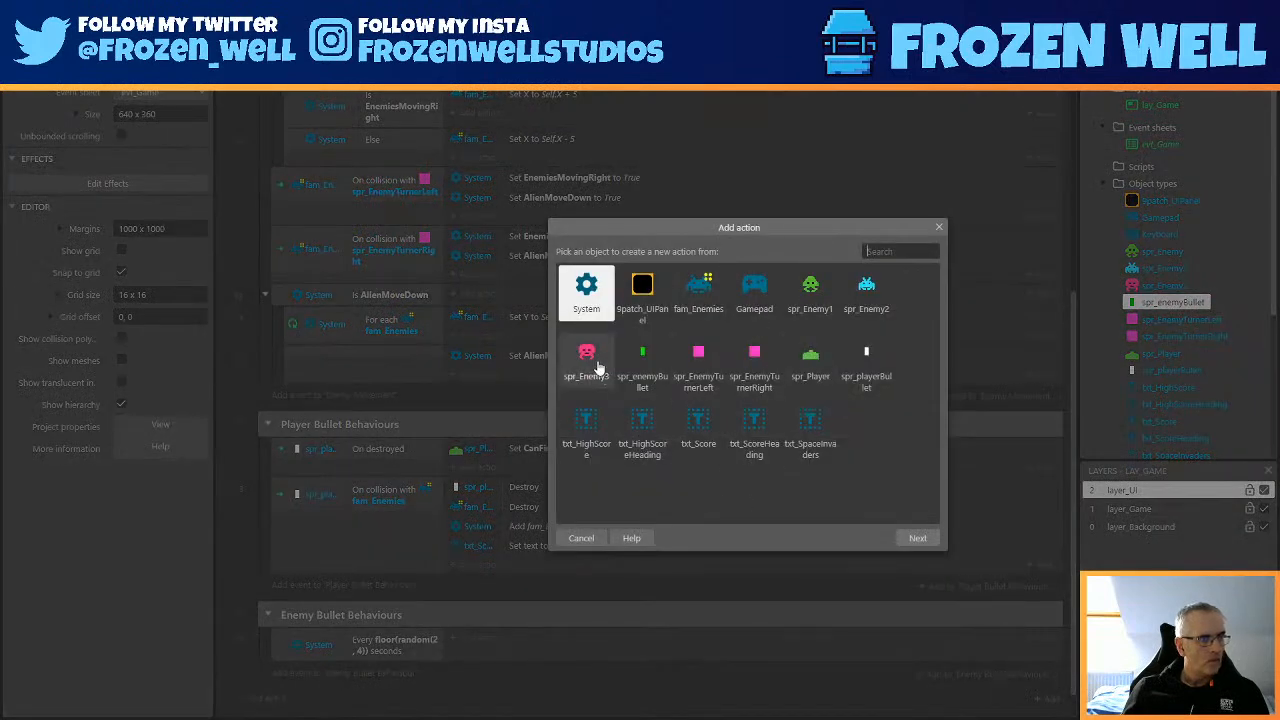
click(581, 538)
click(328, 660)
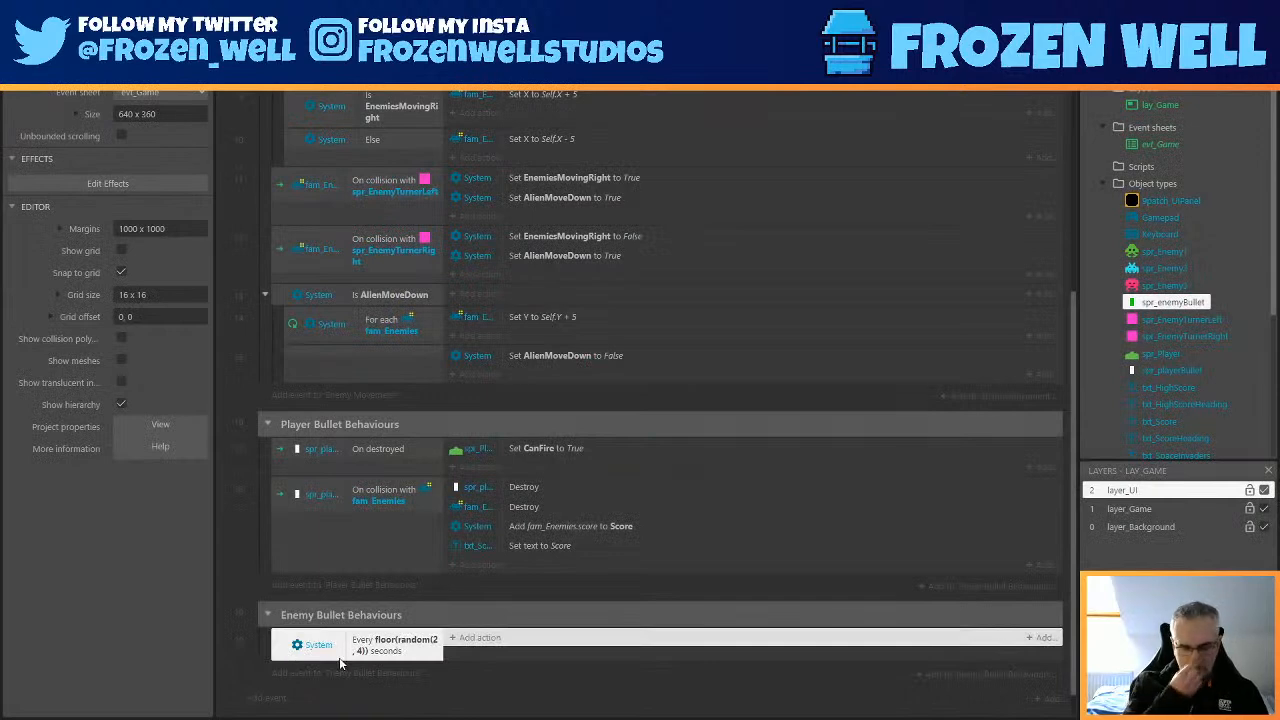
Add a sub-event under the timed enemy bullet event with a System Pick random instance condition for fam_Enemies.
key(s)
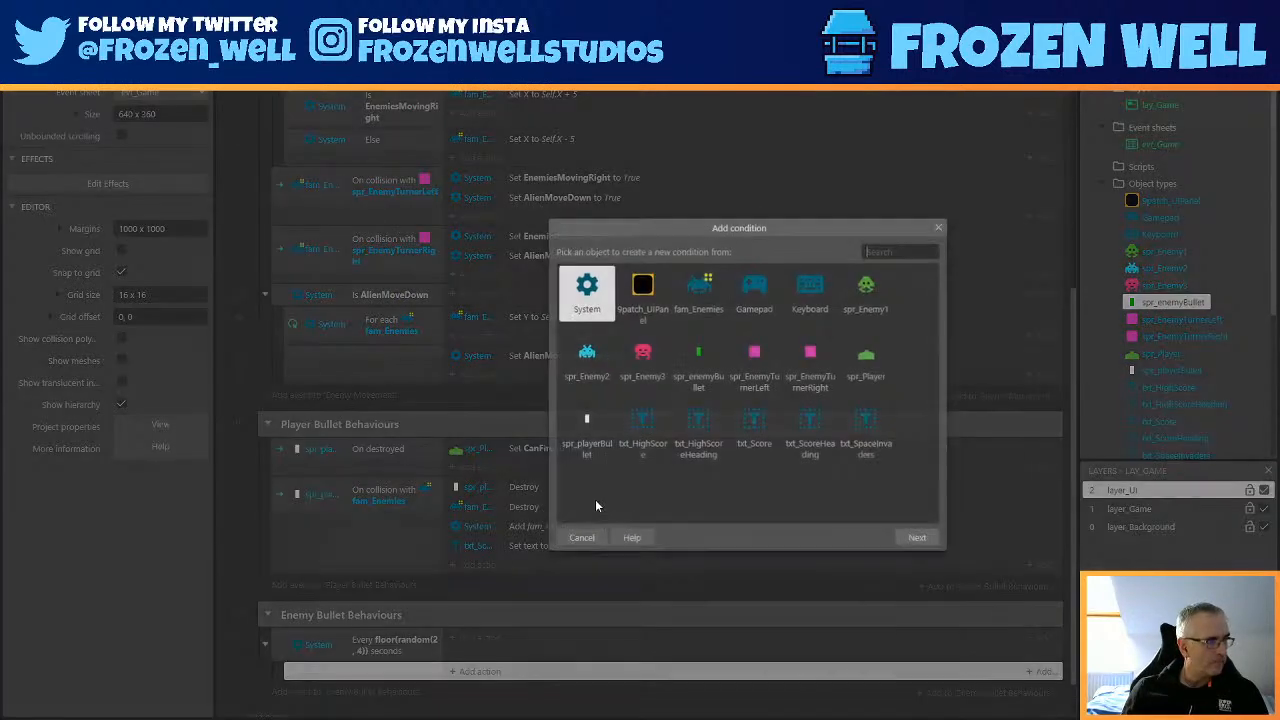
click(698, 290)
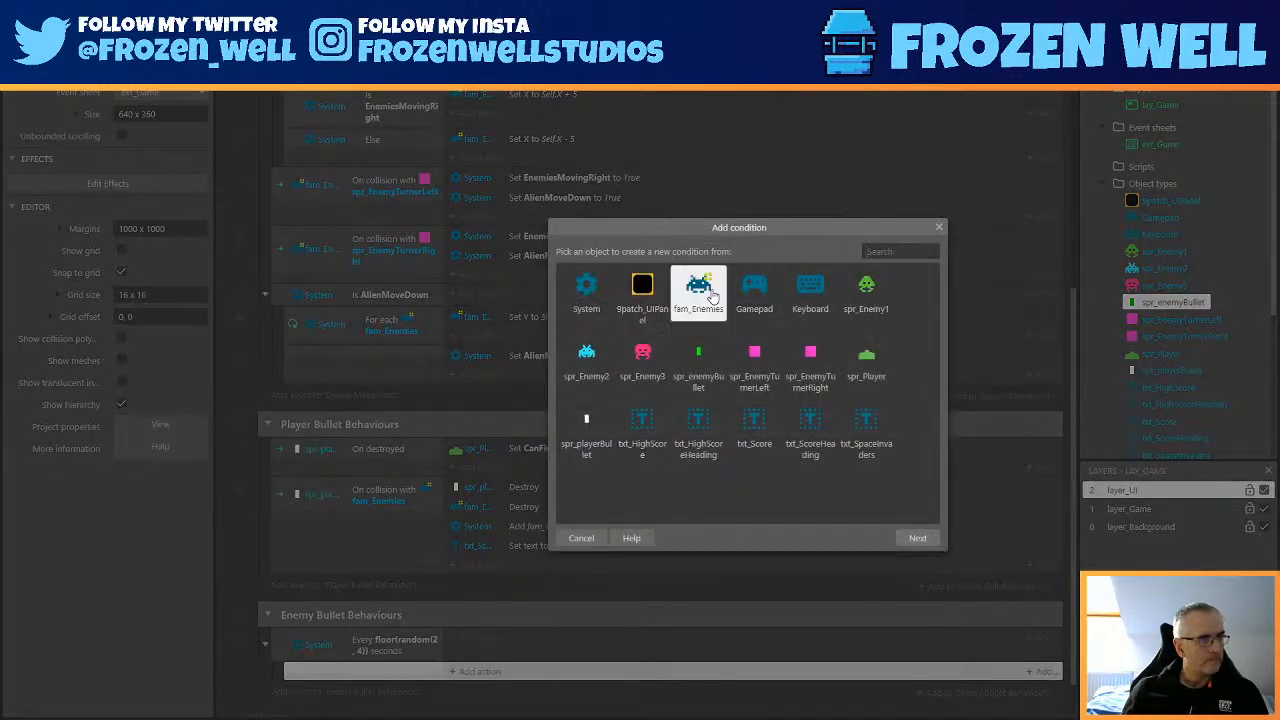
double_click(586, 290)
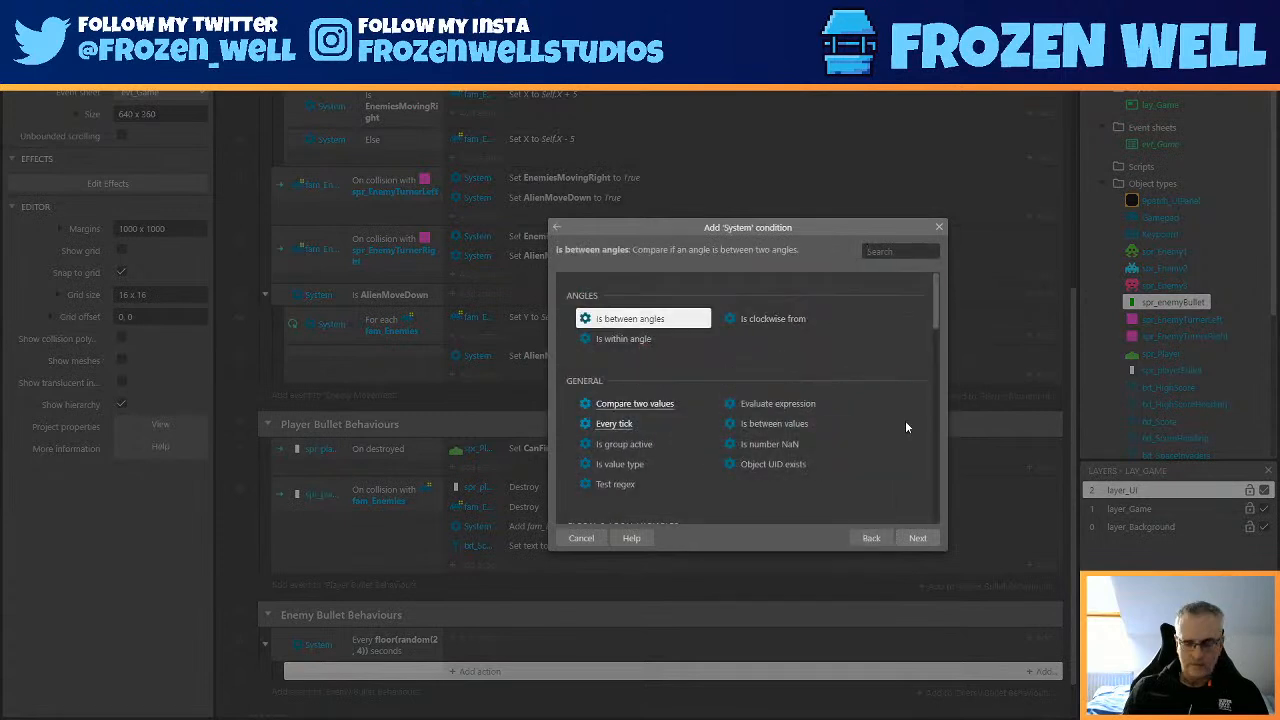
text(pick)
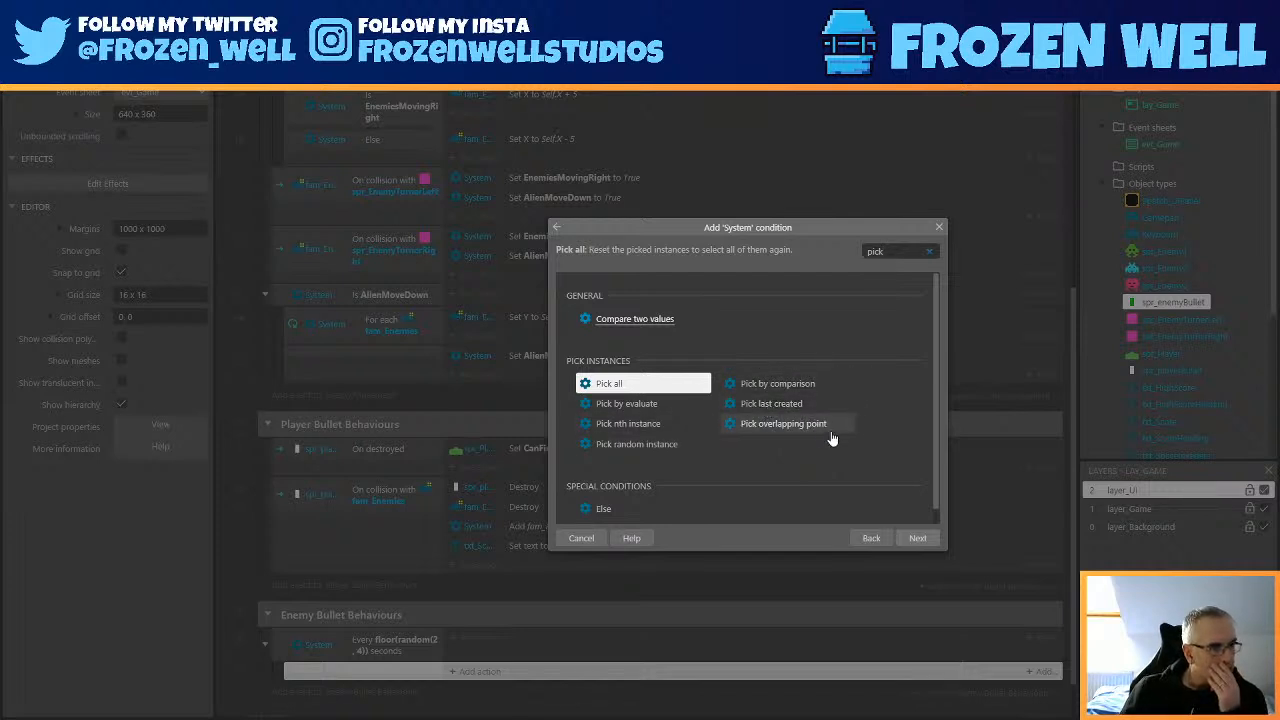
click(674, 449)
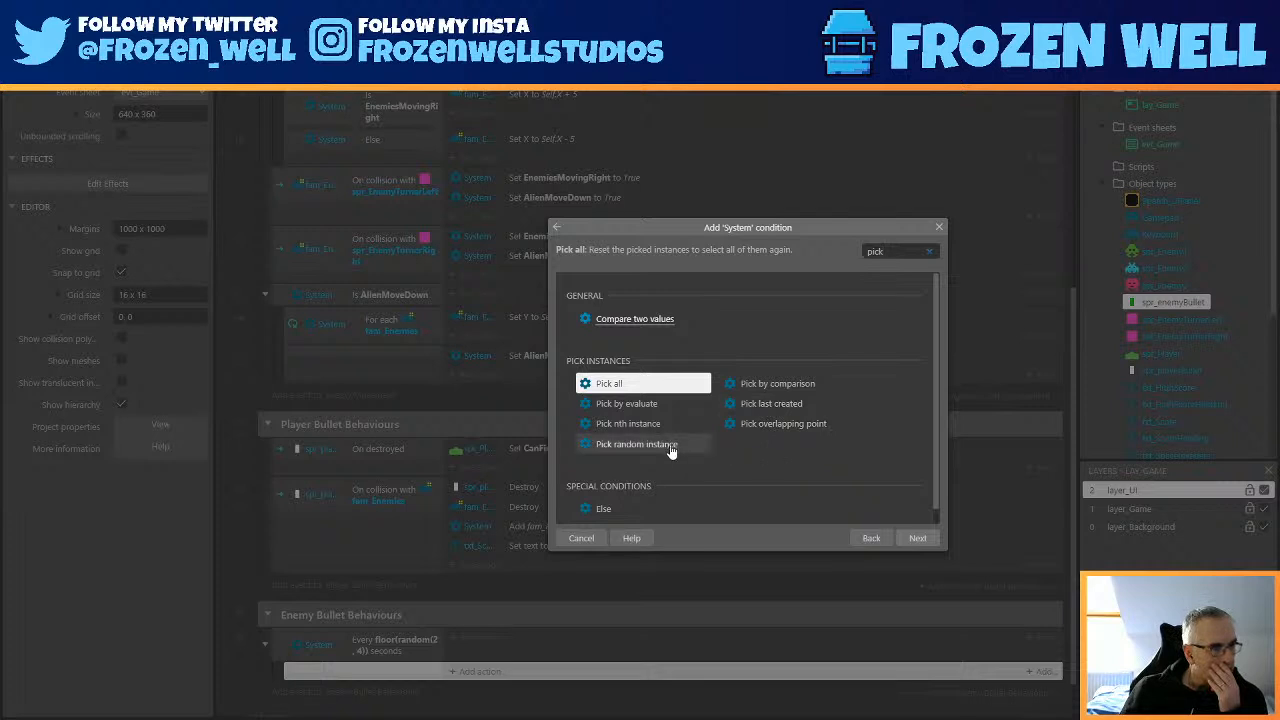
double_click(670, 448)
click(757, 414)
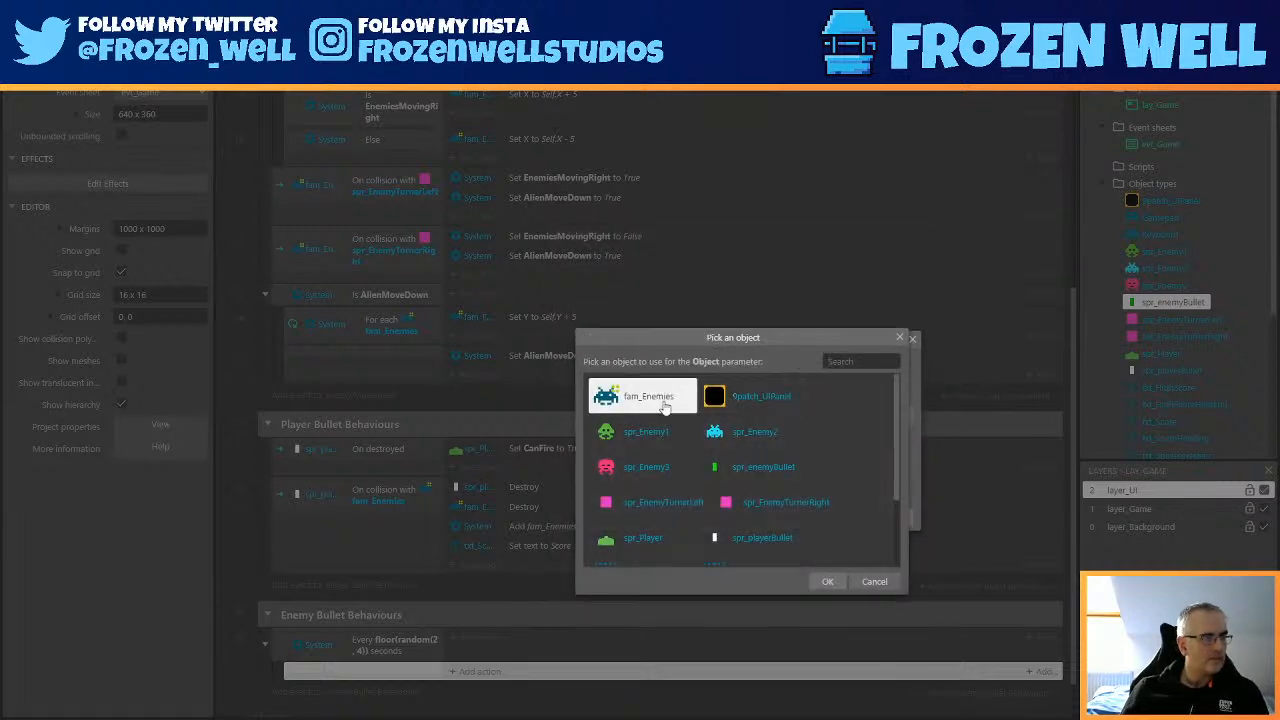
click(649, 400)
click(889, 518)
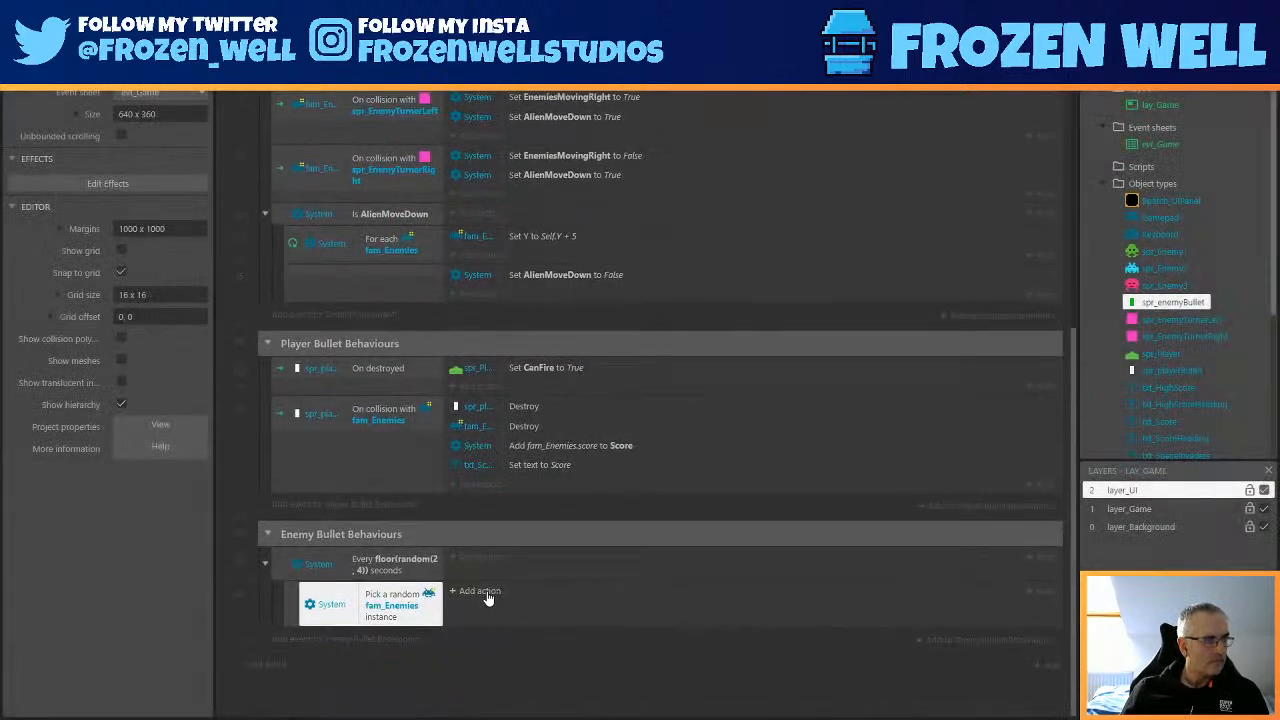
Add a fam_Enemies Spawn another object action to the random enemy sub-event, choosing spr_enemyBullet as the object.
click(487, 597)
double_click(698, 300)
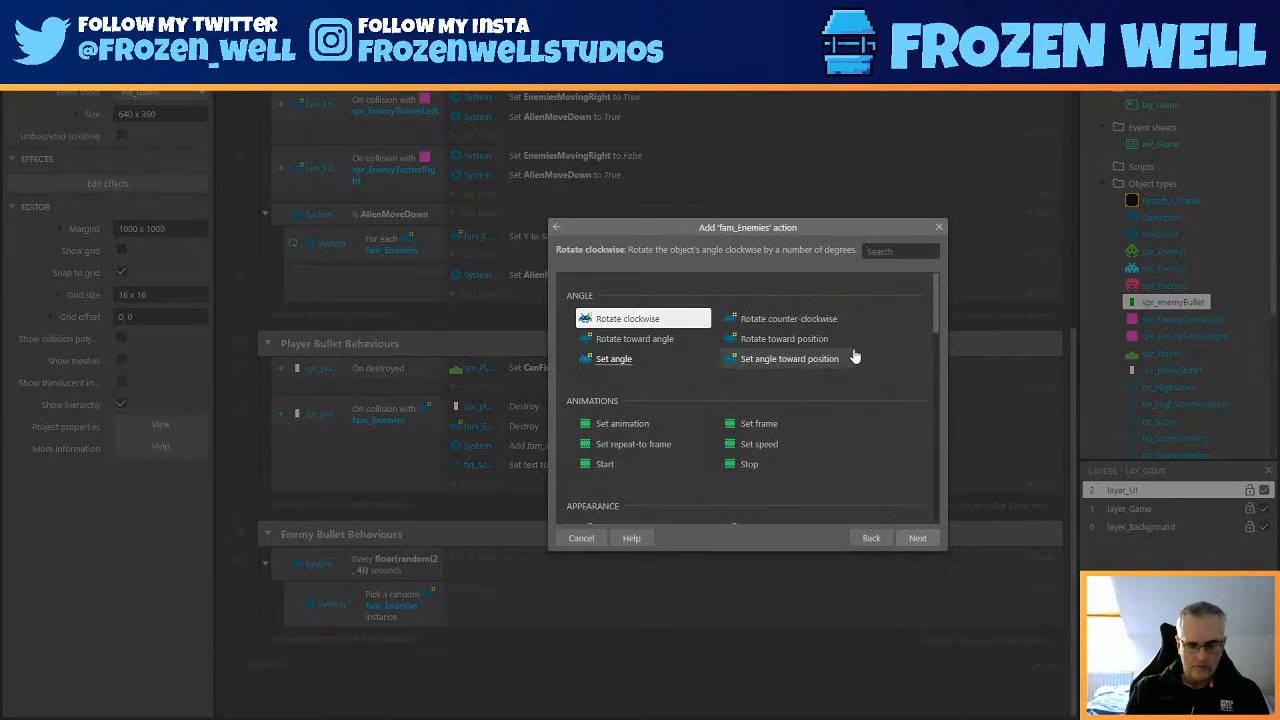
text(spawn)
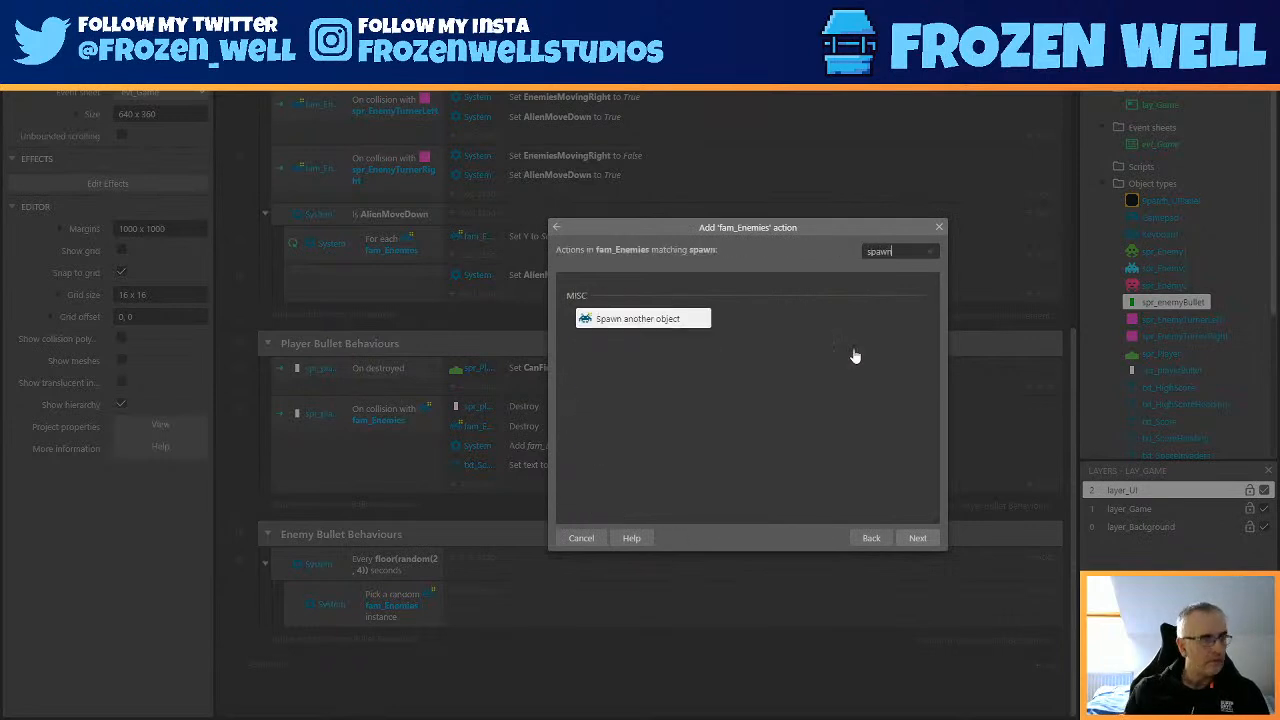
double_click(644, 317)
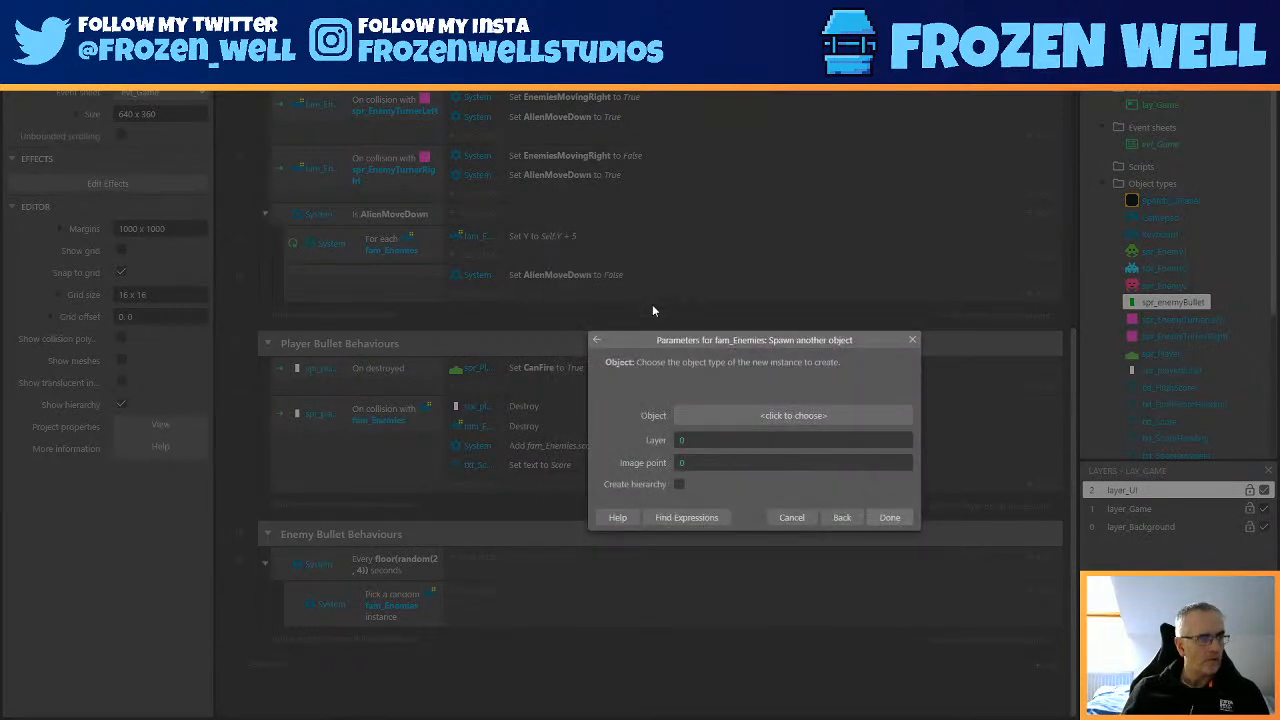
click(743, 413)
double_click(789, 467)
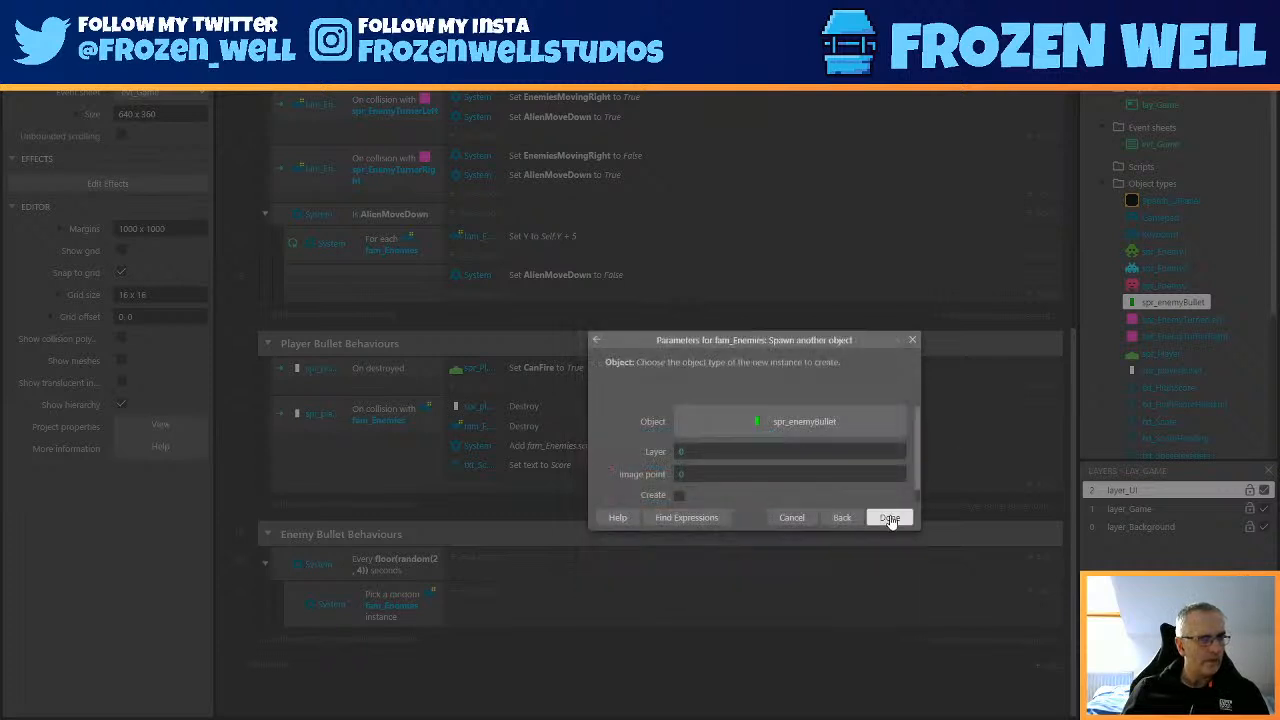
Set the spawn action's layer to "layer_Game" and finish adding it.
click(727, 437)
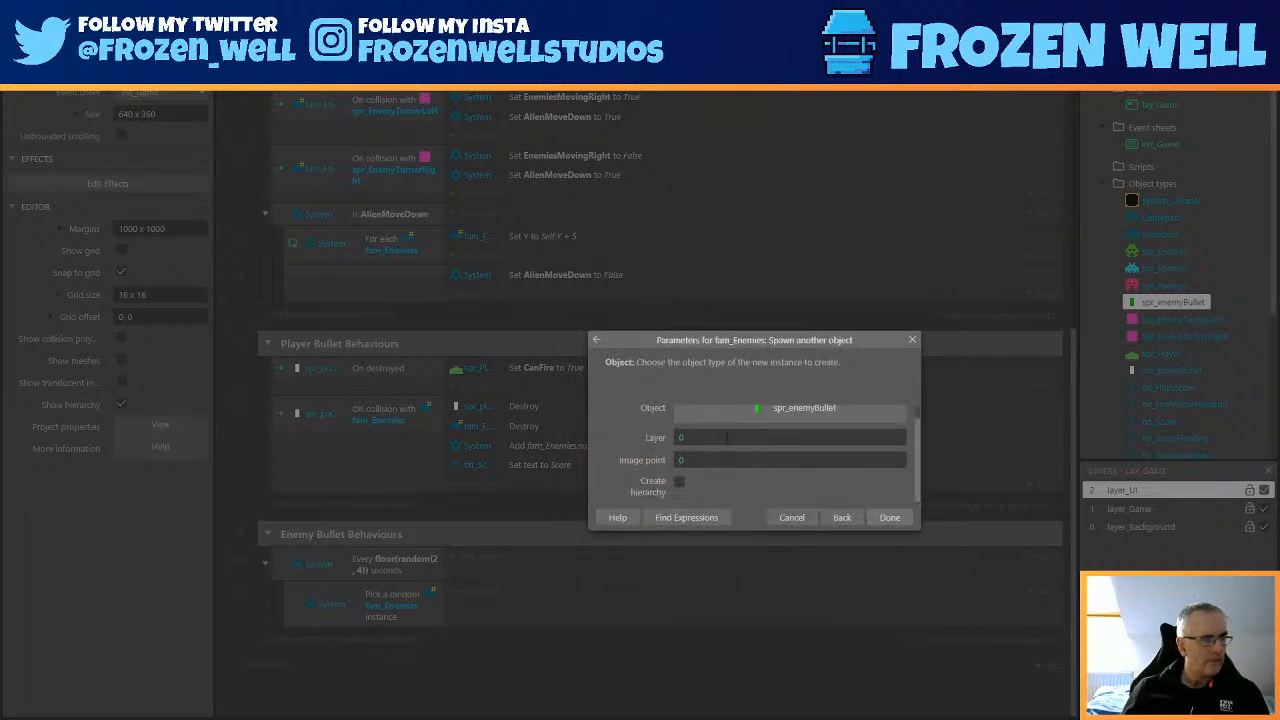
double_click(733, 438)
text(l)
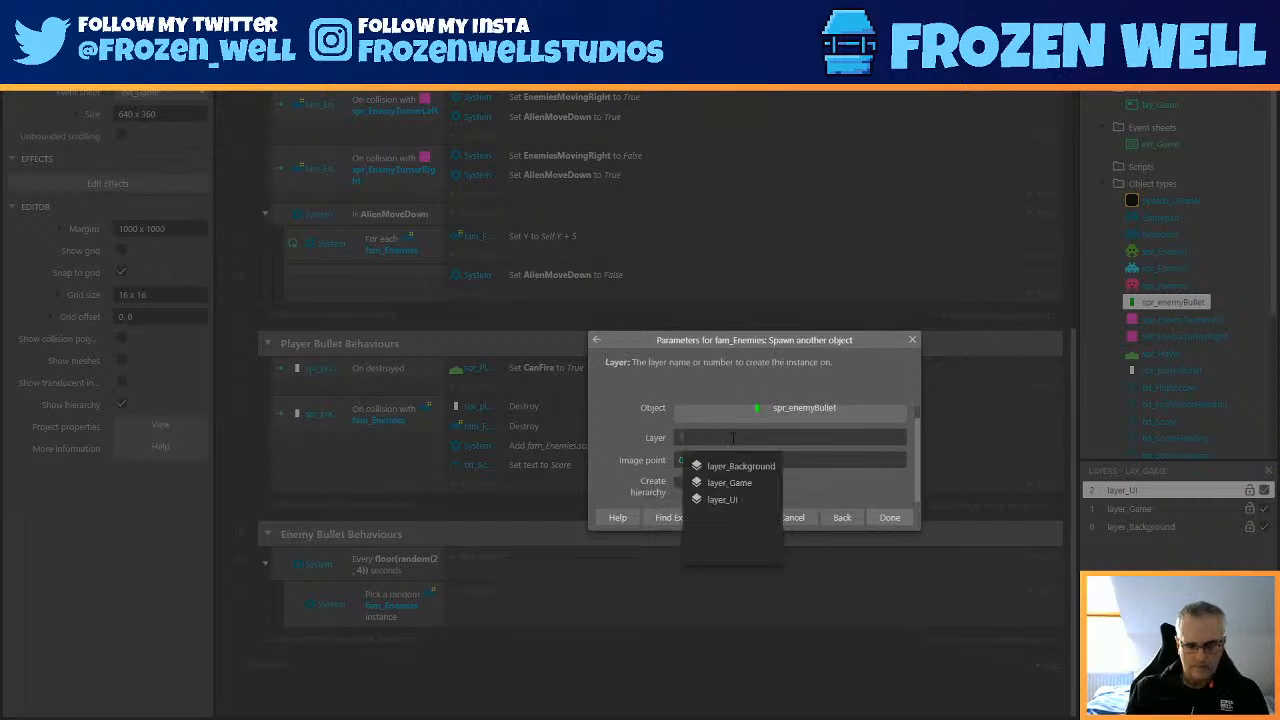
text(lay)
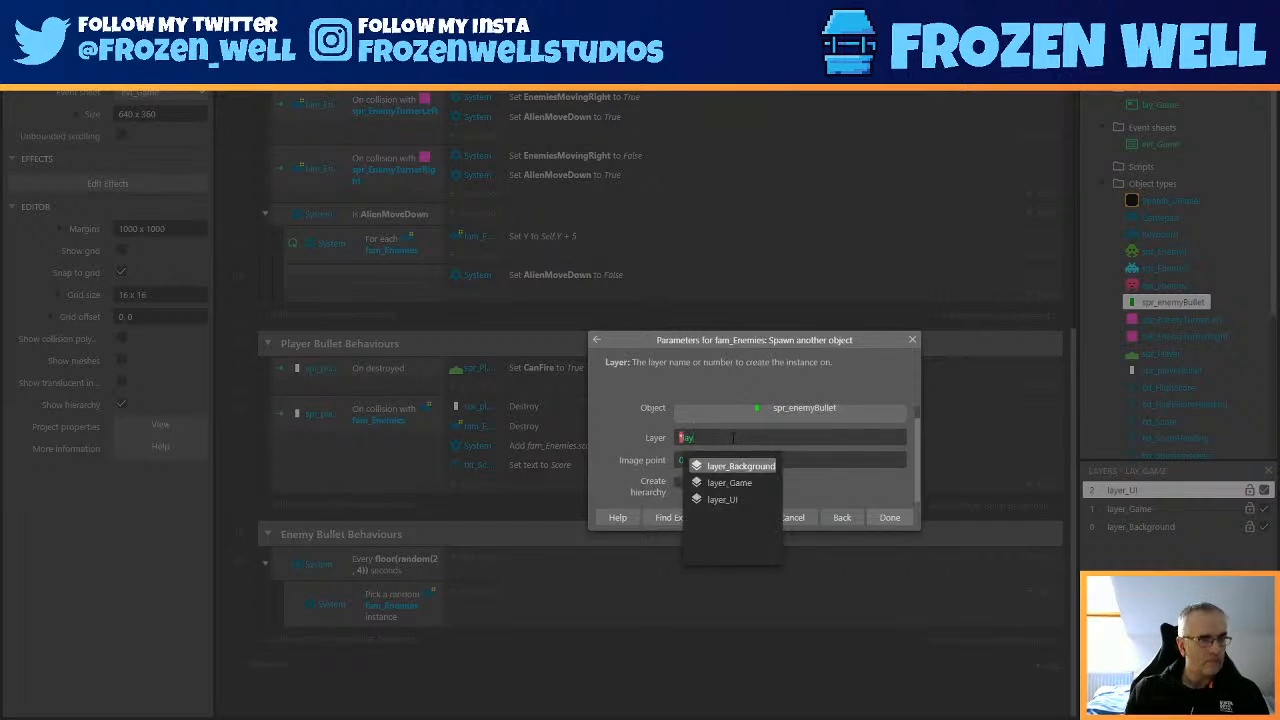
key(Down)
key(Return)
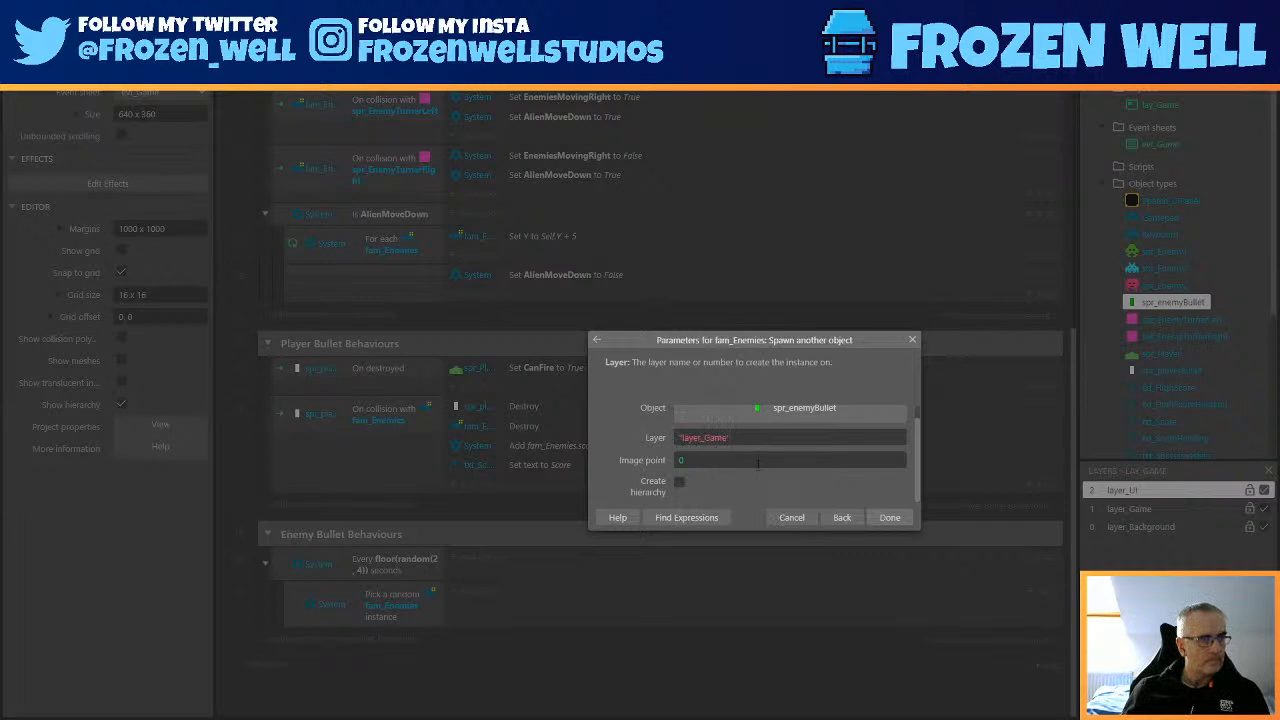
click(870, 517)
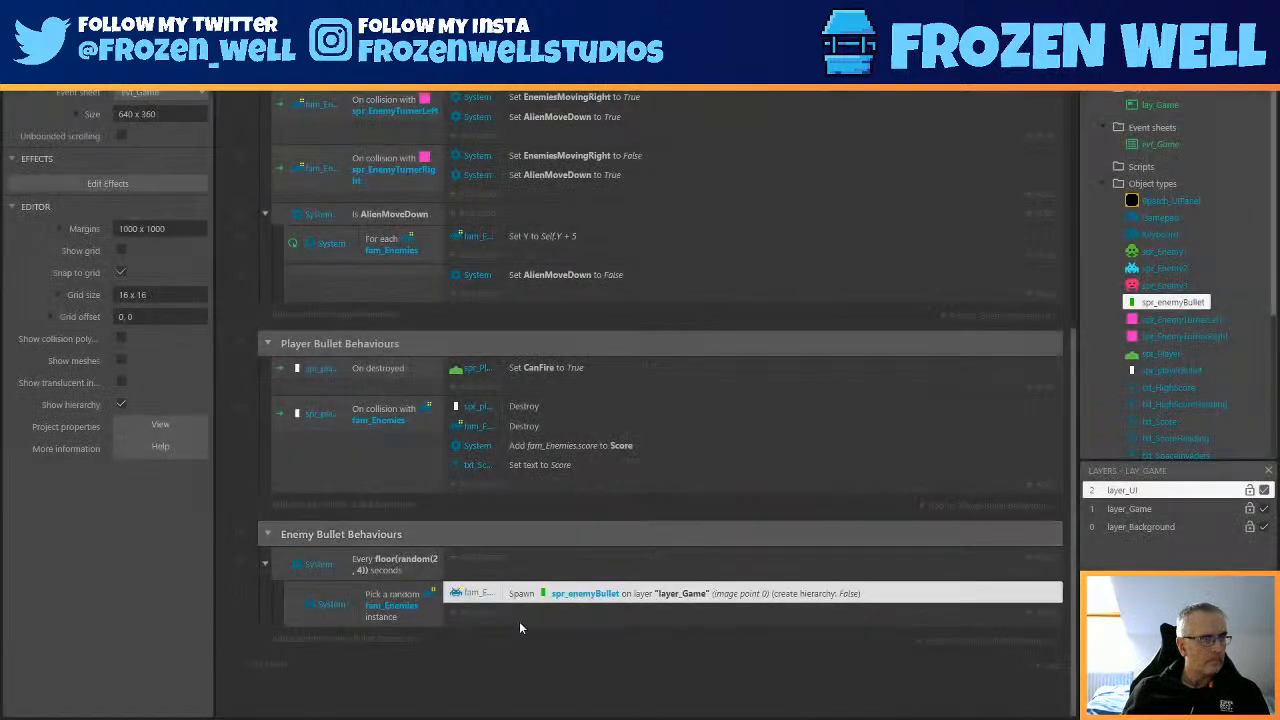
Add a spr_enemyBullet action after the spawn that sets its Bullet angle of motion to 90 degrees.
click(482, 614)
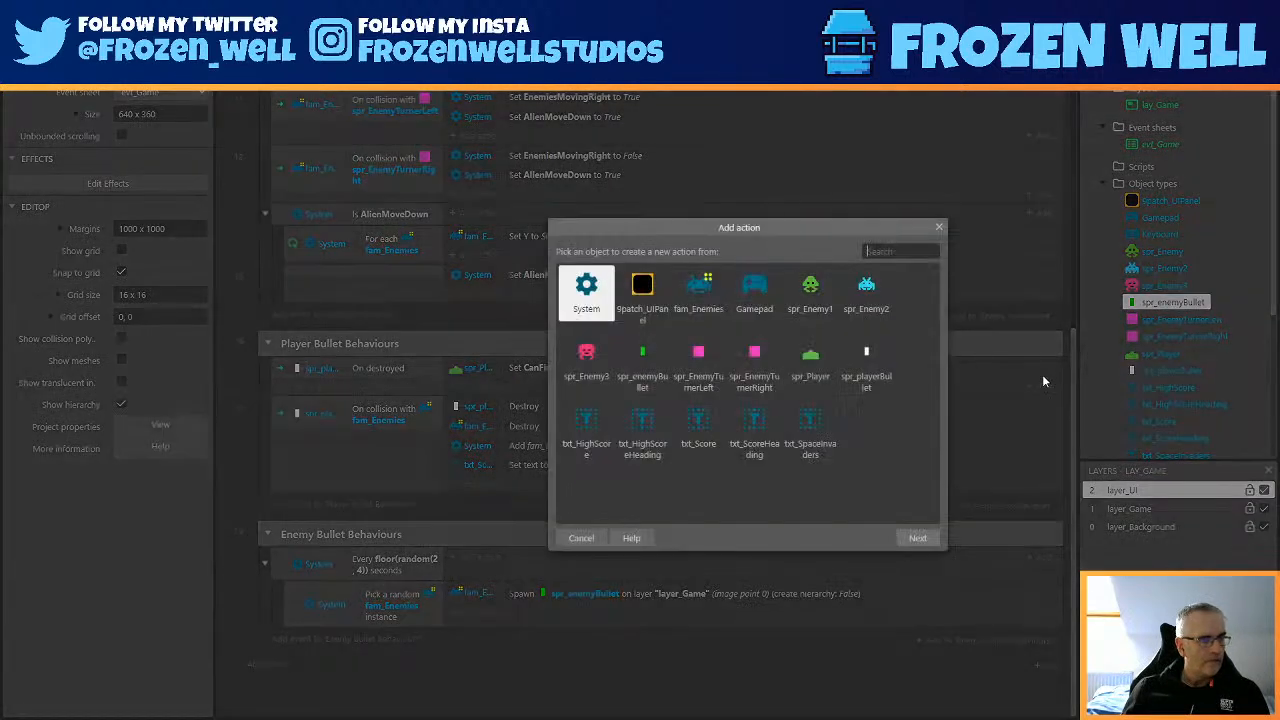
double_click(648, 352)
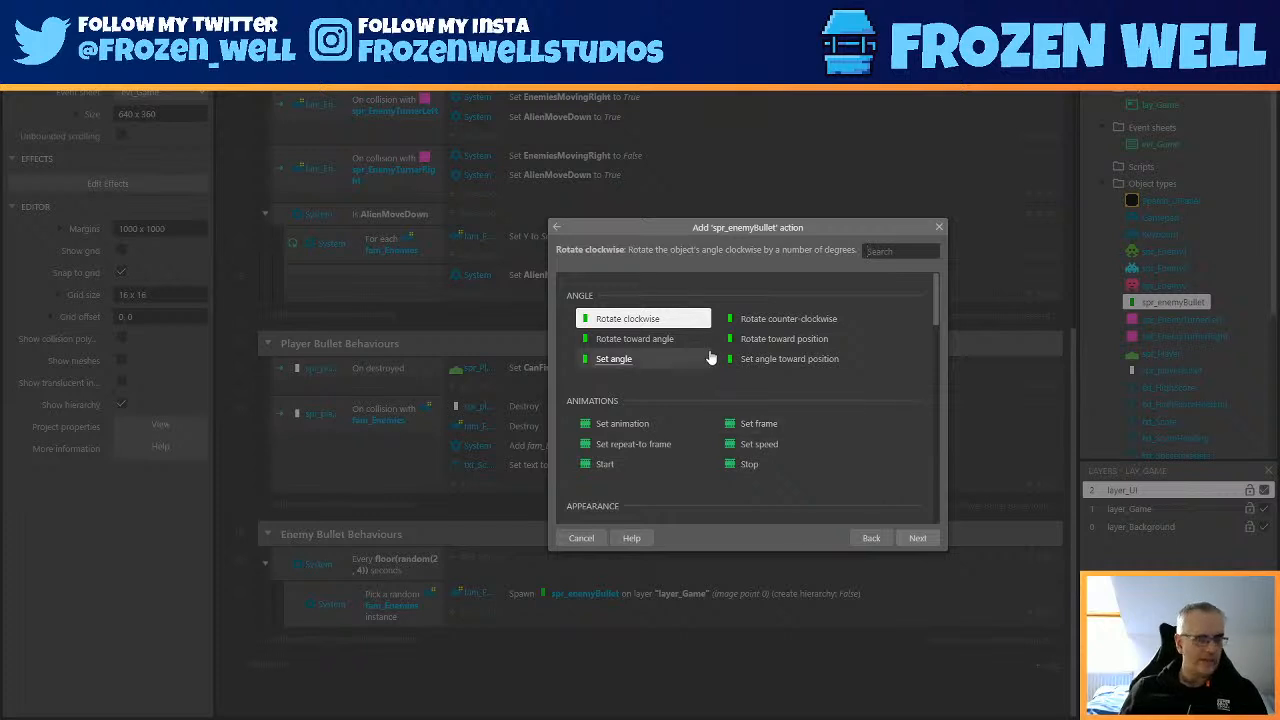
text(set)
scroll(770, 398, down, 5)
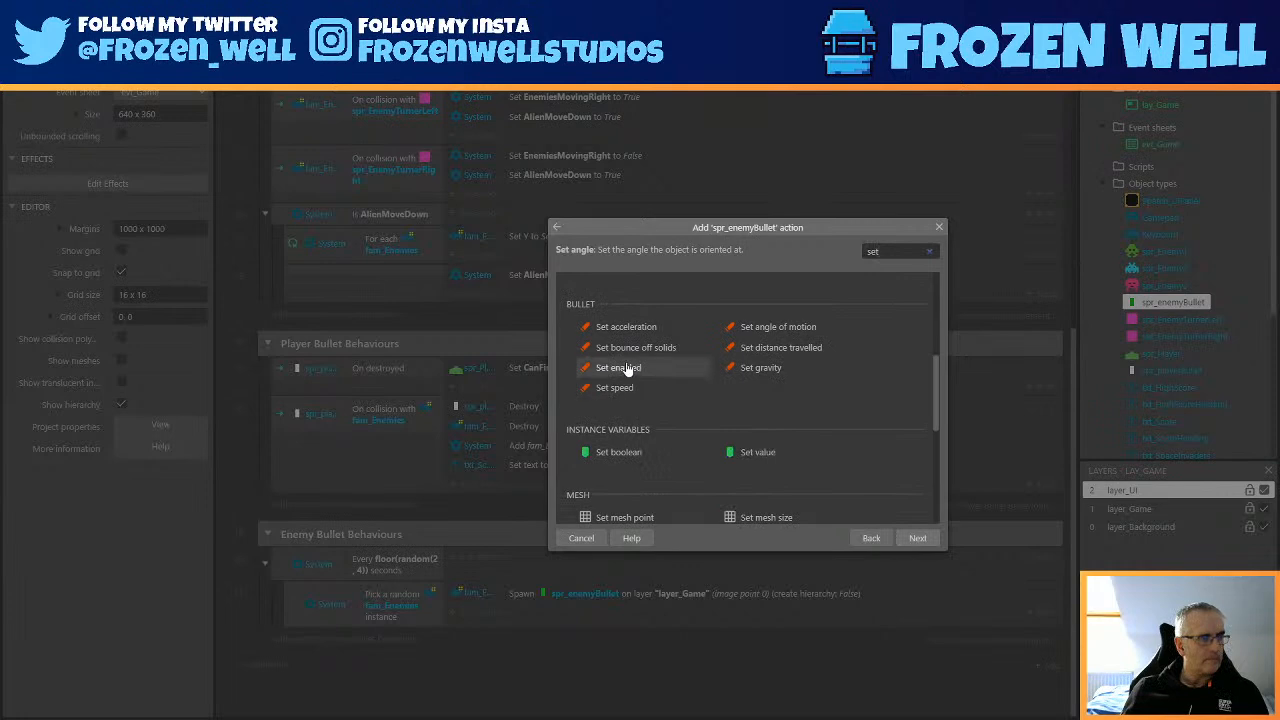
double_click(780, 326)
text(90)
key(Return)
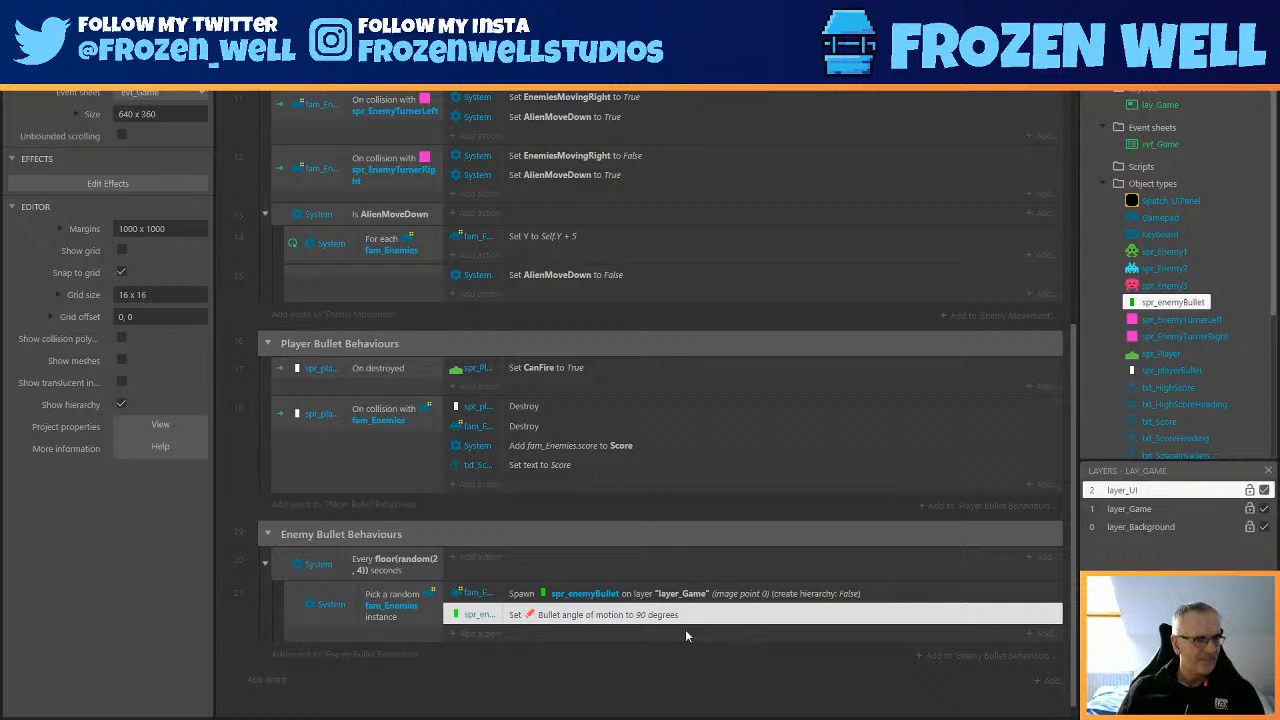
Preview the game to check how the enemy bullets are fired, and close the preview.
click(620, 675)
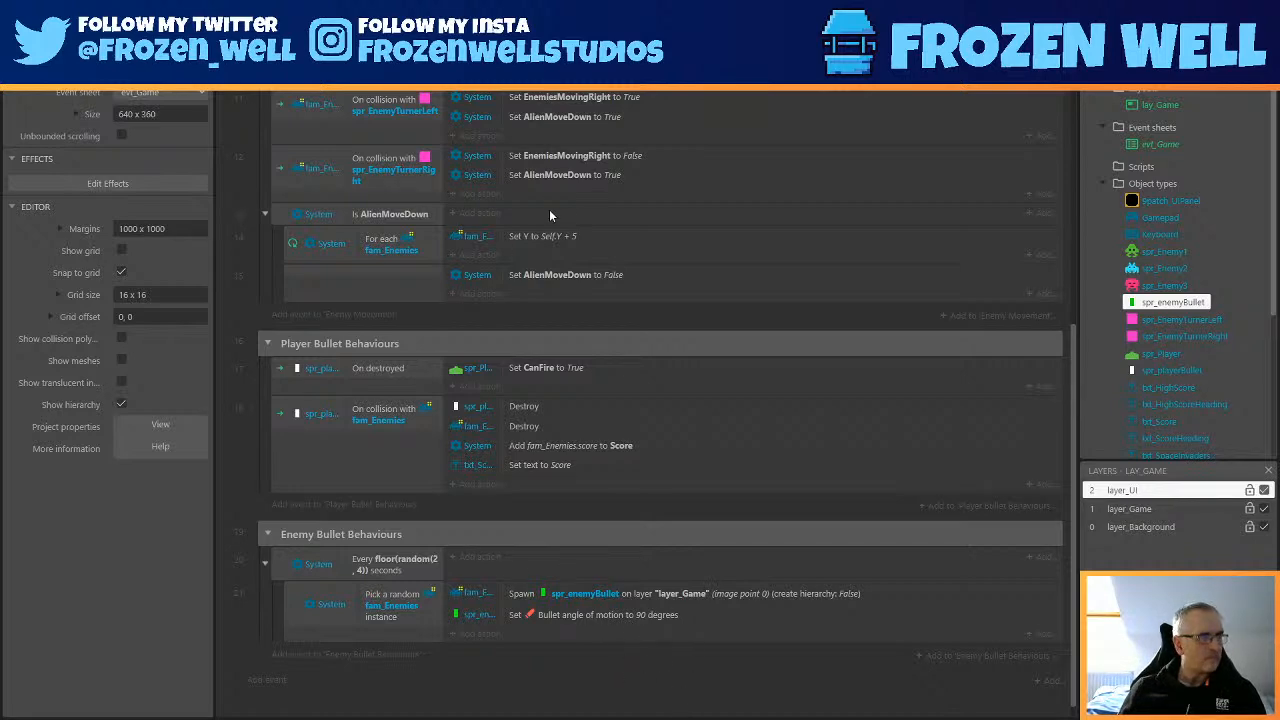
key(F5)
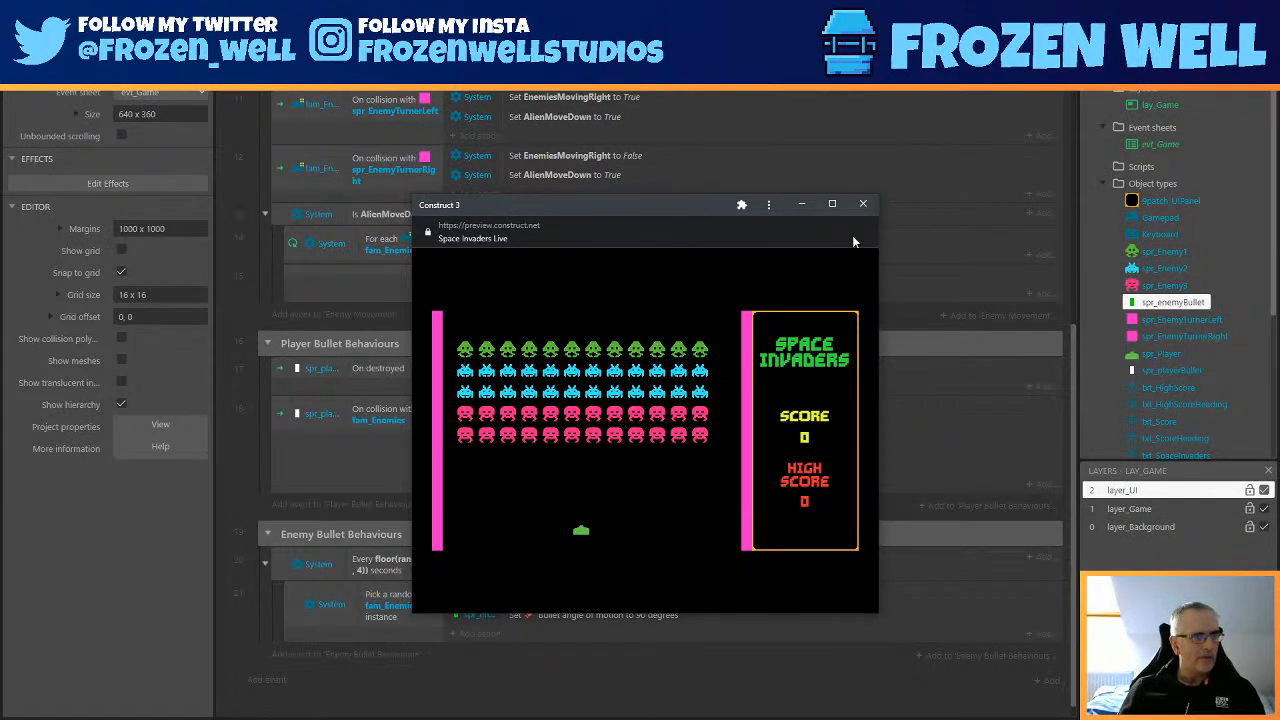
click(863, 204)
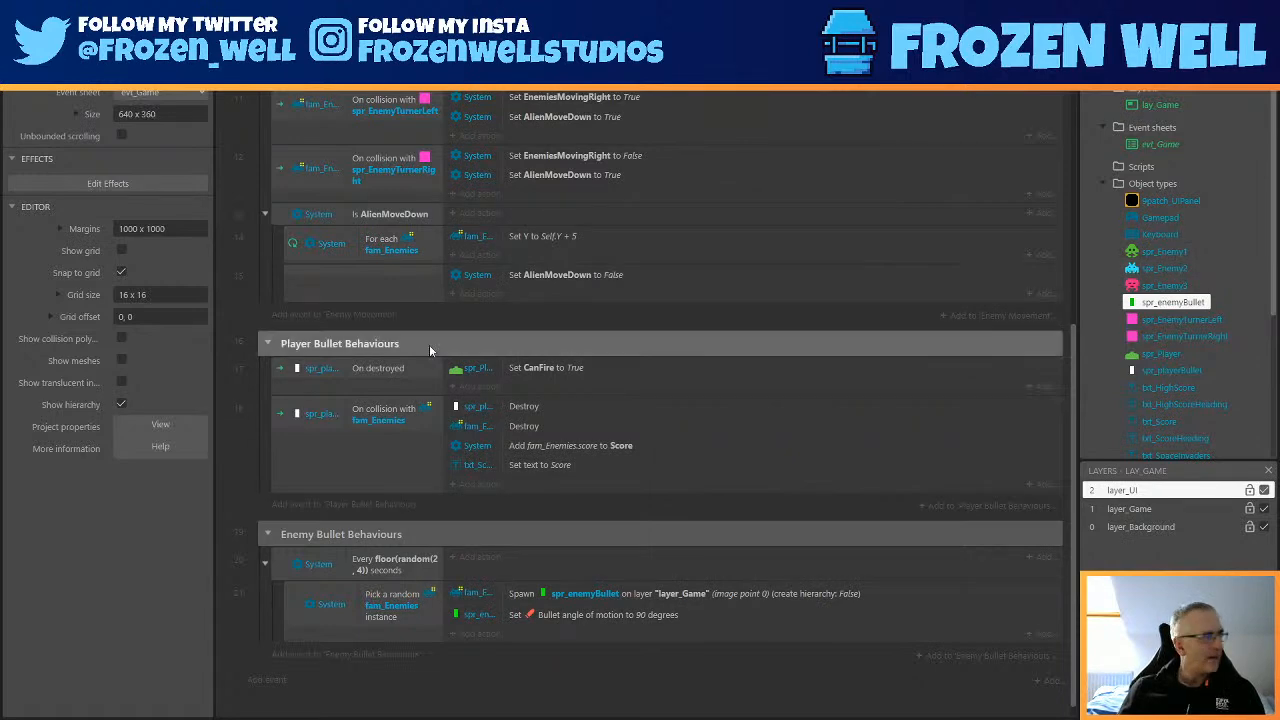
In the game layout, set the Bullet behavior speed of spr_enemyBullet to 200.
click(335, 80)
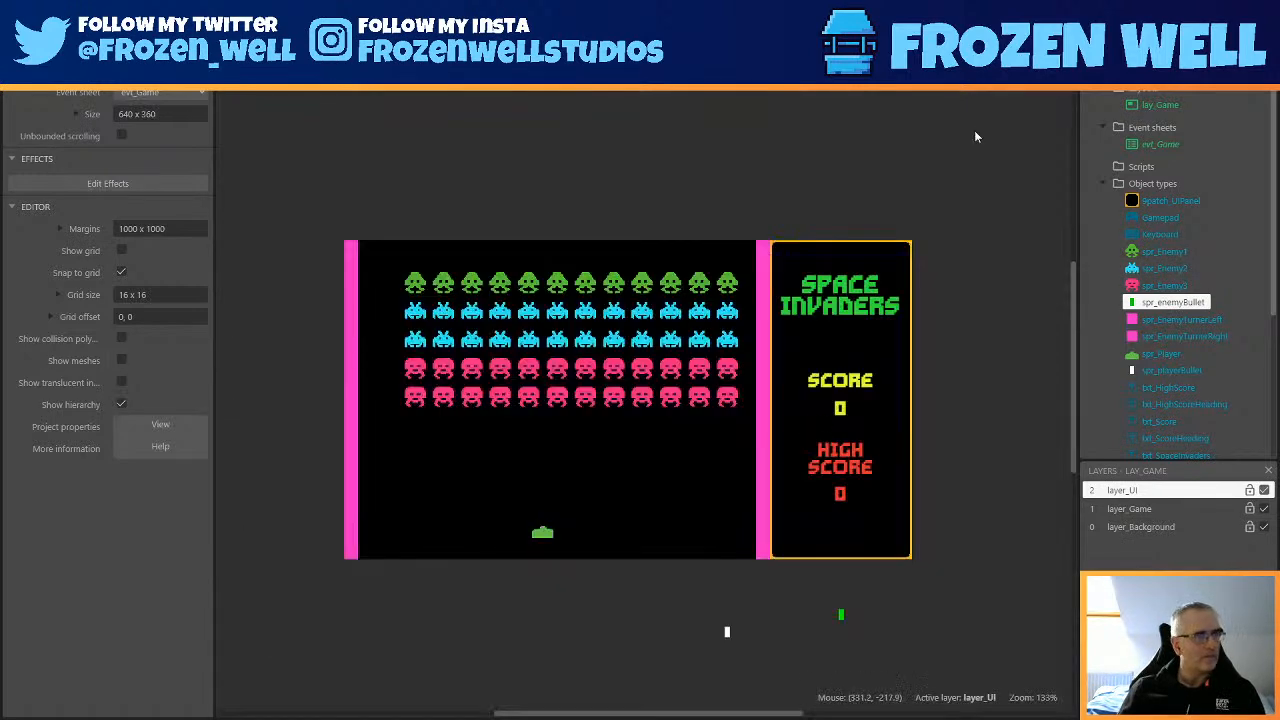
click(1167, 315)
click(1162, 305)
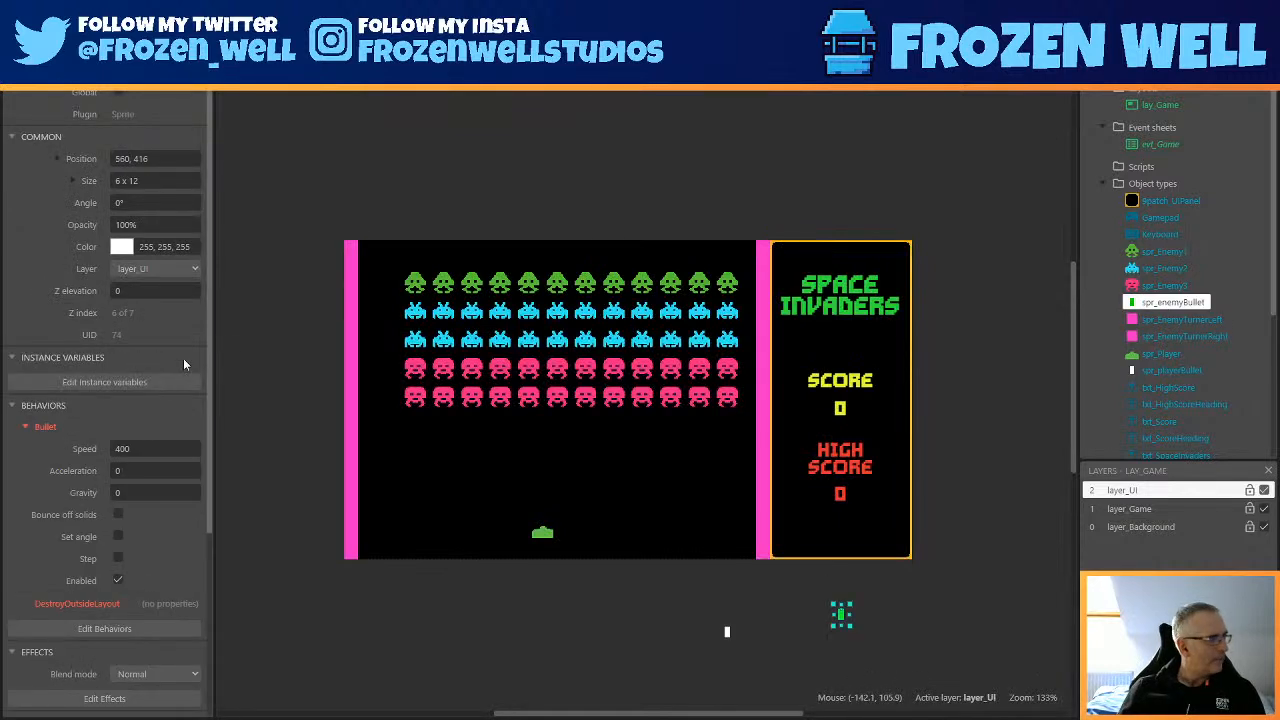
scroll(174, 416, down, 1)
click(155, 315)
text(200)
key(Tab)
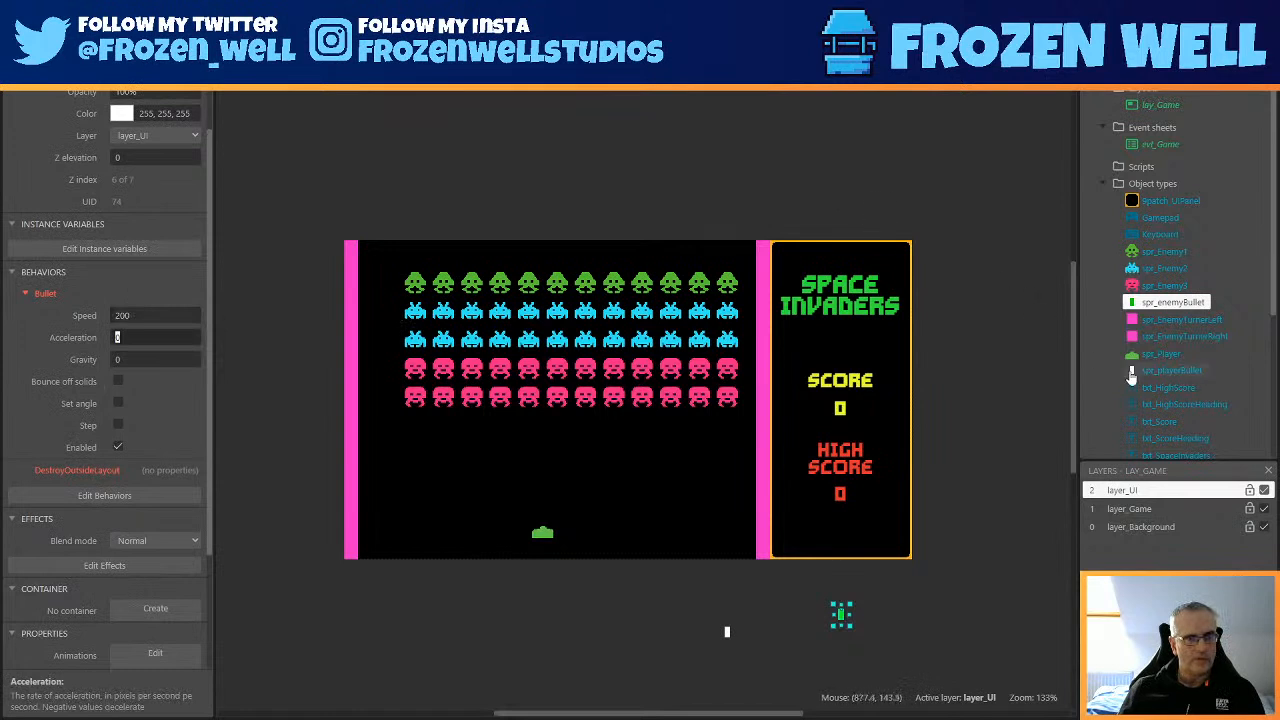
Set the Bullet behavior speed of spr_playerBullet to 250 and save the project.
click(1160, 354)
click(1172, 370)
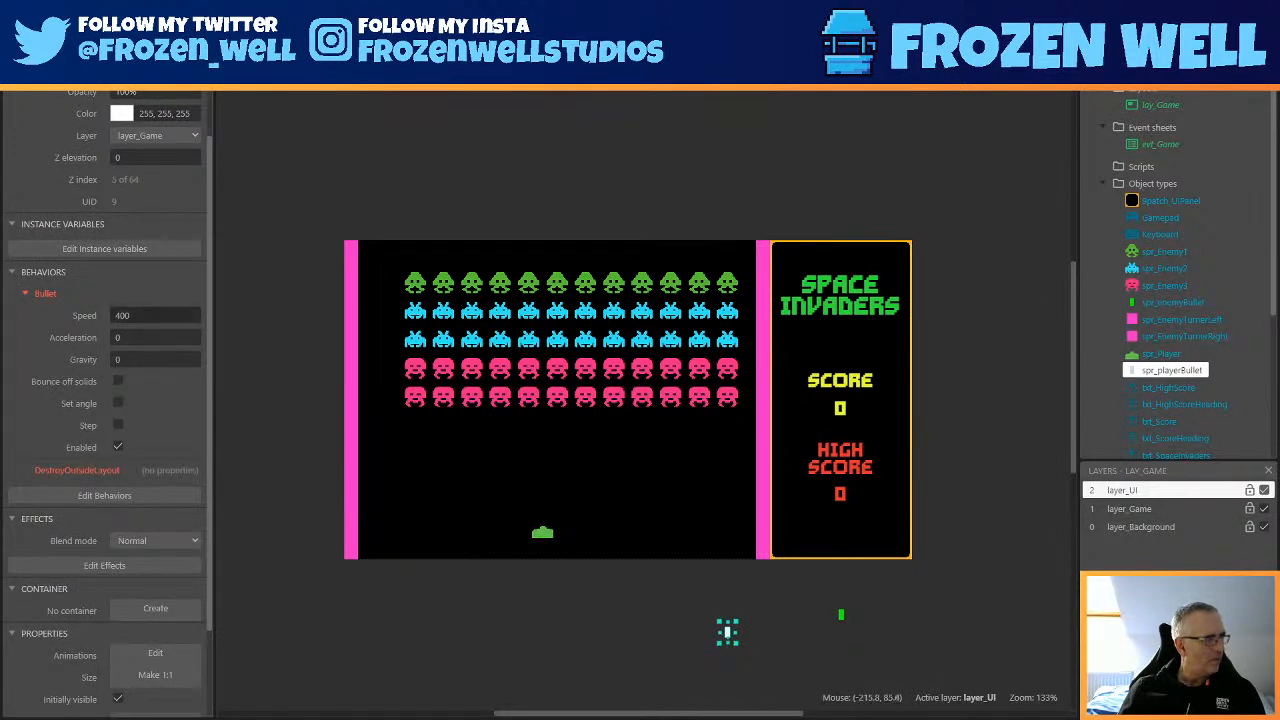
click(155, 315)
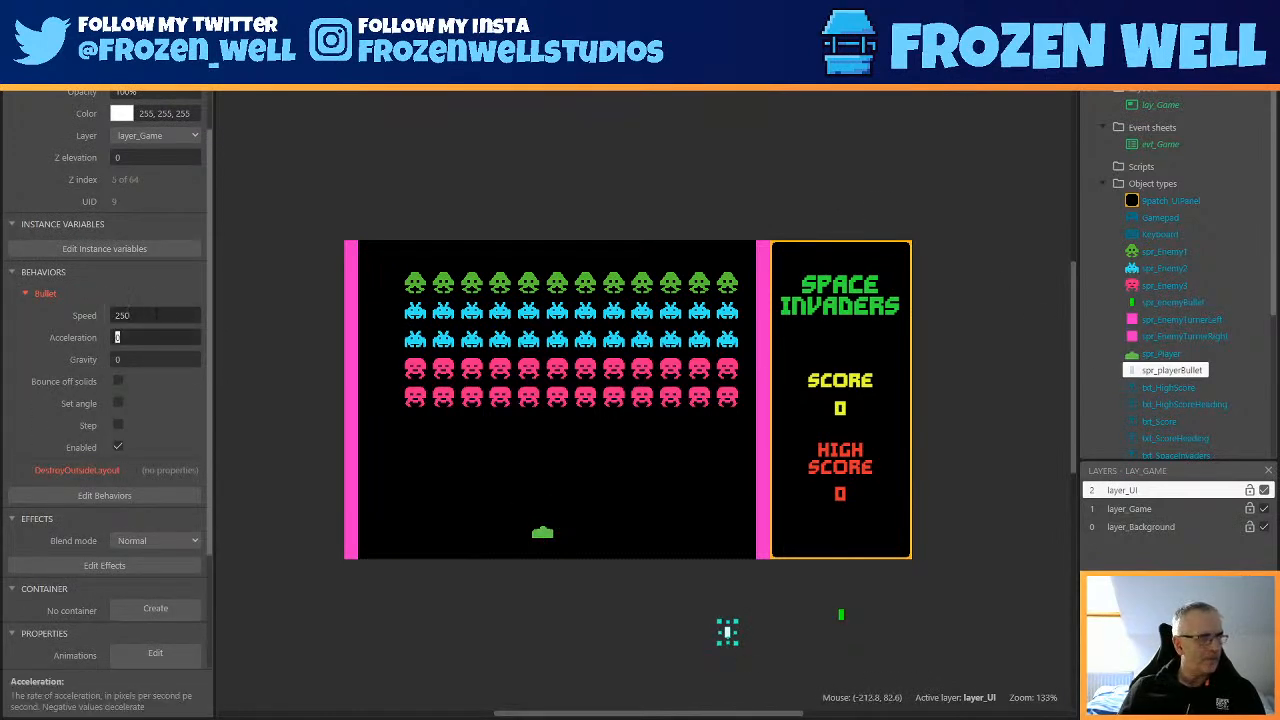
click(344, 207)
key(ctrl+s)
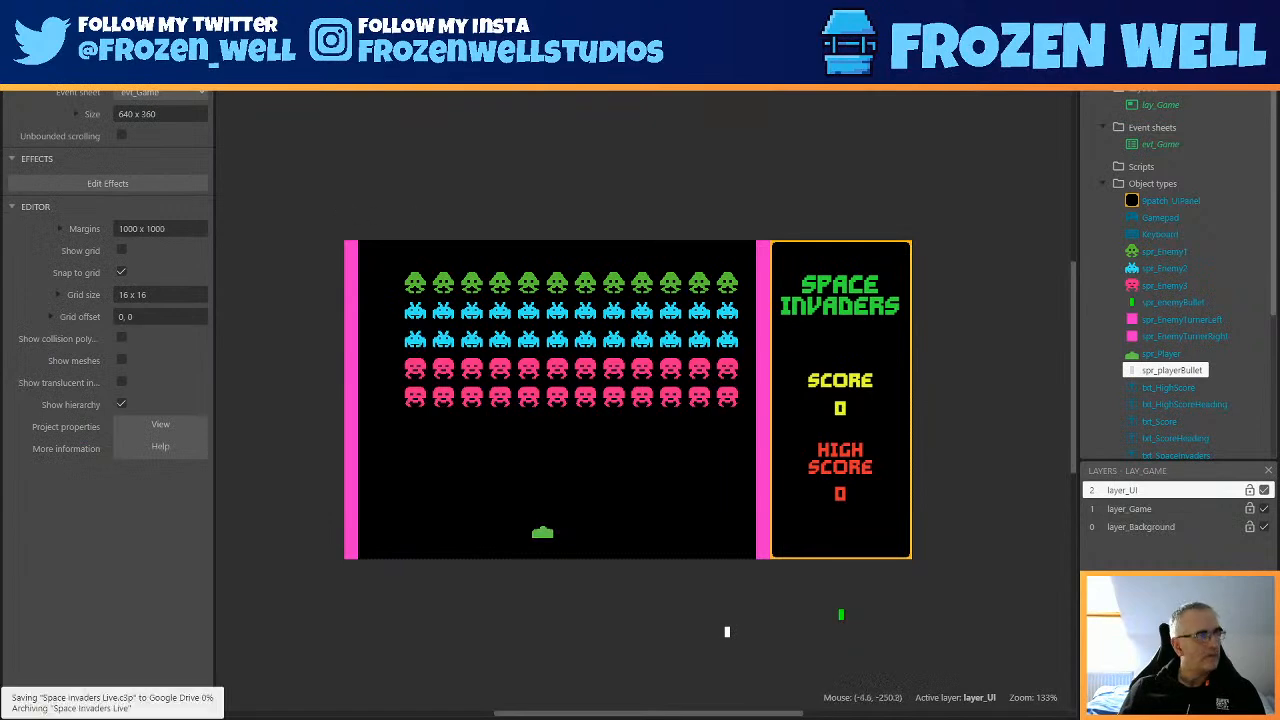
Playtest the game by moving the ship and shooting enemies to check both bullet speeds, and close the preview.
key(F5)
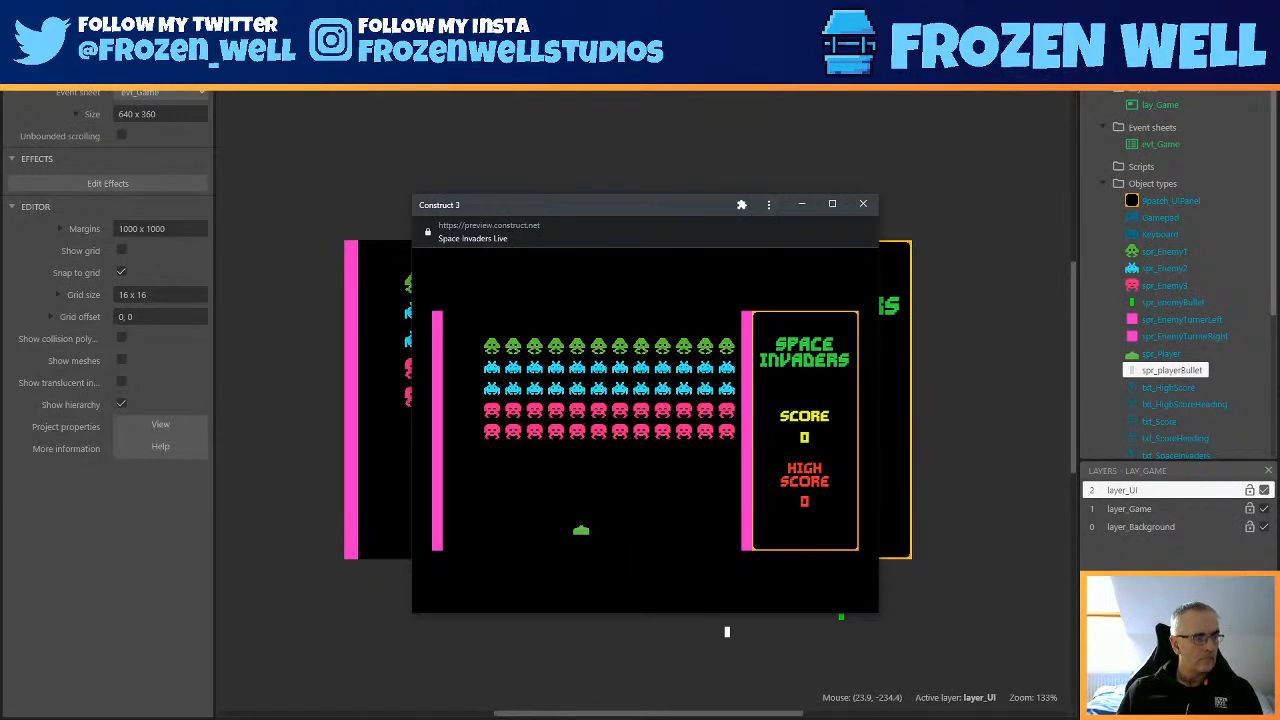
key(Left)
key(Right)
key(space)
key(Left)
key(space)
key(Right)
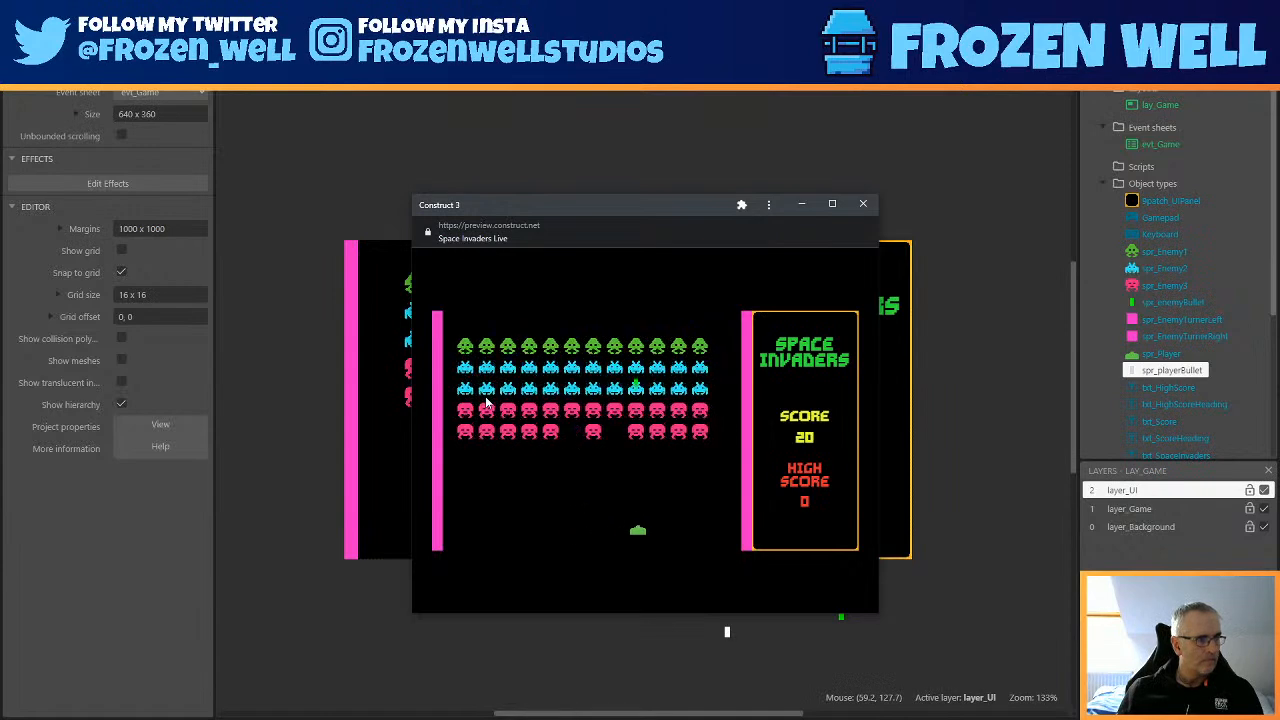
key(Left)
key(Left)
key(space)
key(Left)
key(space)
key(space)
key(Right)
key(Right)
key(space)
key(Left)
key(space)
key(Right)
key(space)
key(Left)
key(space)
key(space)
key(Right)
key(Right)
key(space)
key(Left)
key(space)
key(Left)
key(Right)
key(Right)
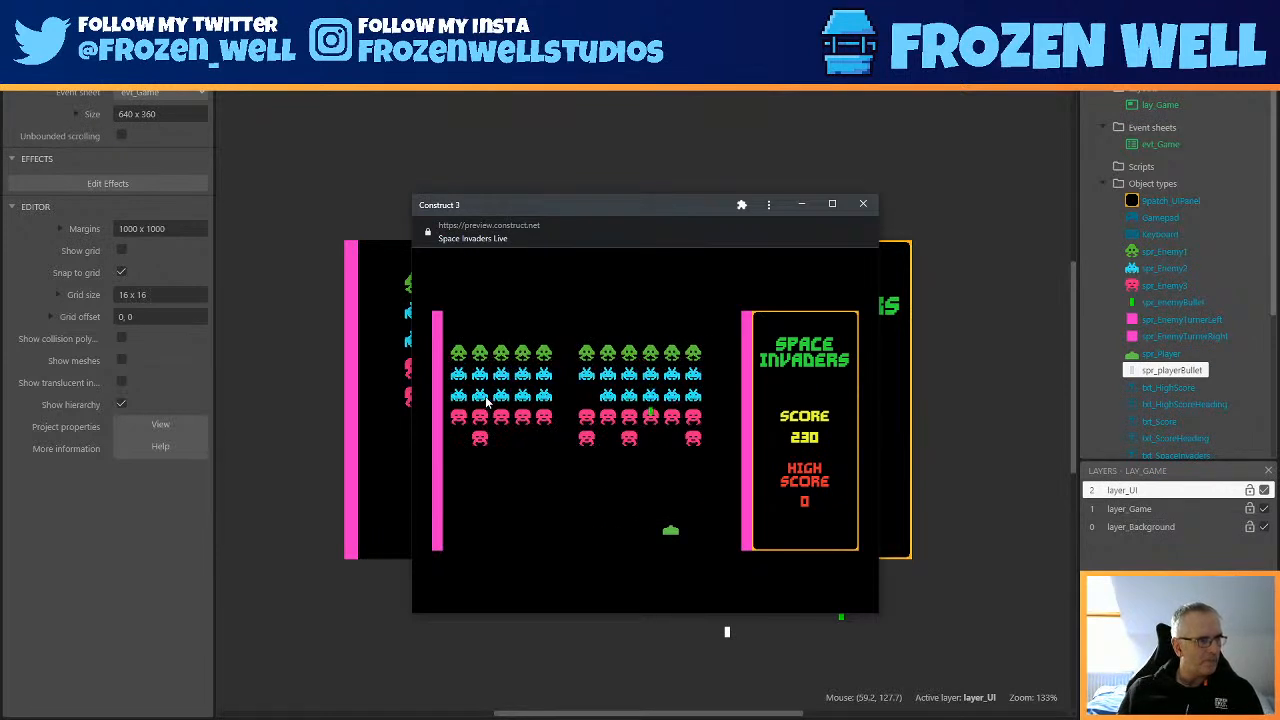
key(Right)
key(Left)
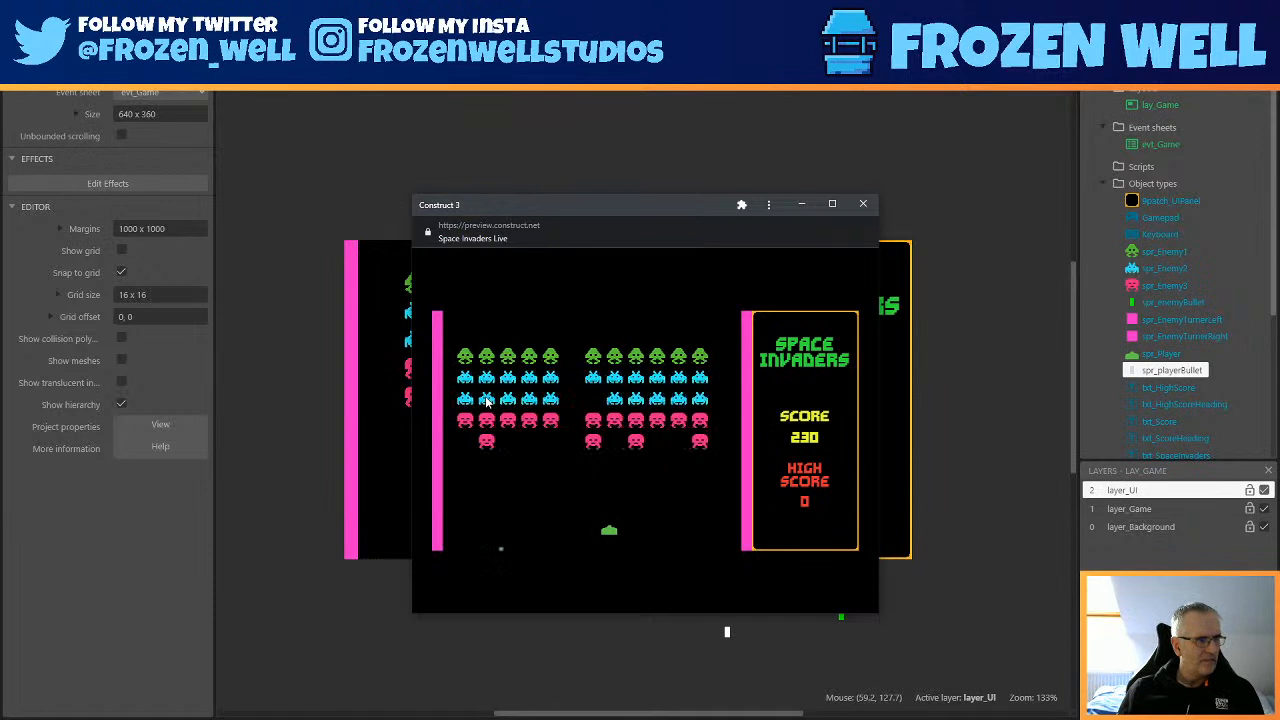
key(Left)
key(space)
key(Left)
key(space)
key(Right)
key(Left)
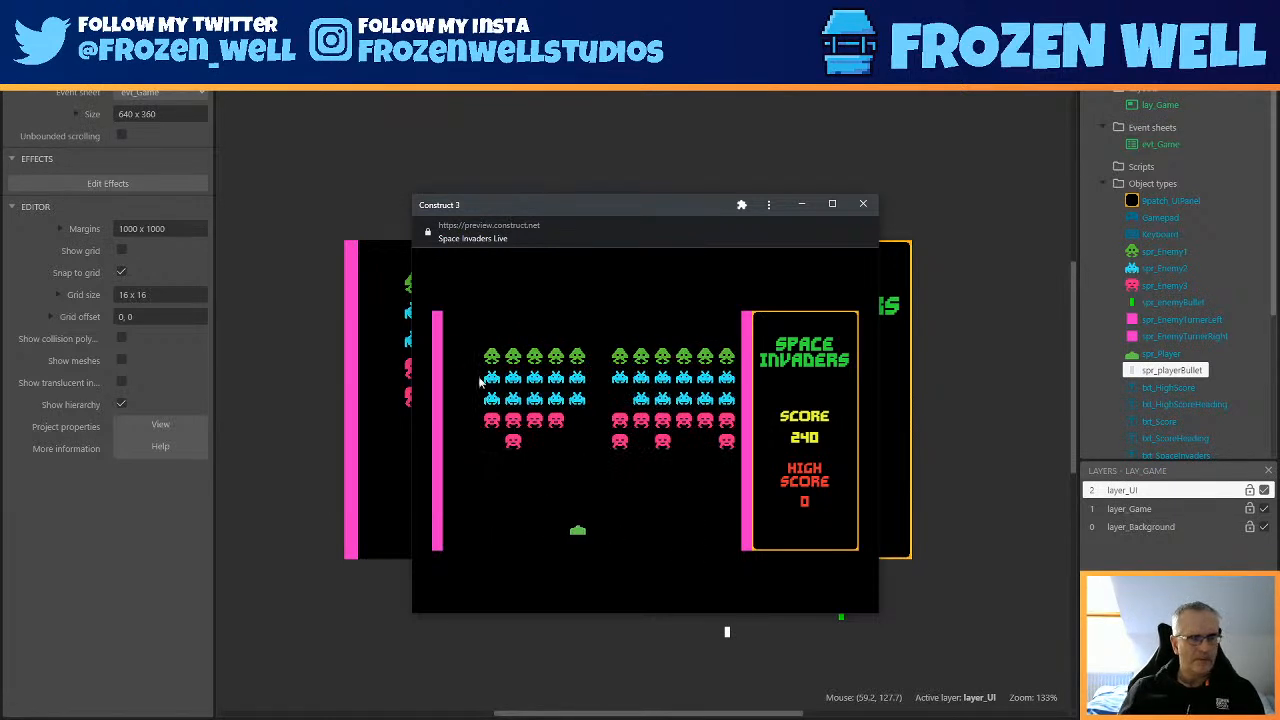
click(866, 205)
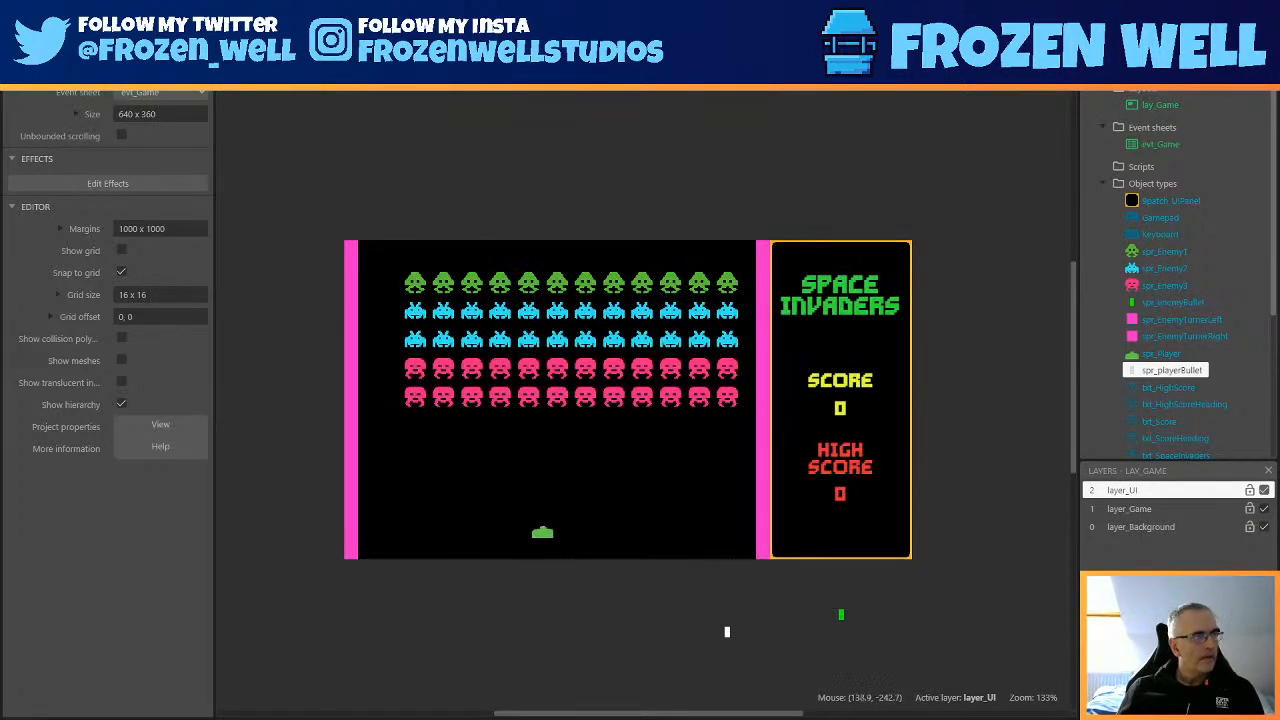
Turn off Initially visible for both spr_EnemyTurnerLeft and spr_EnemyTurnerRight in the game layout.
click(1190, 320)
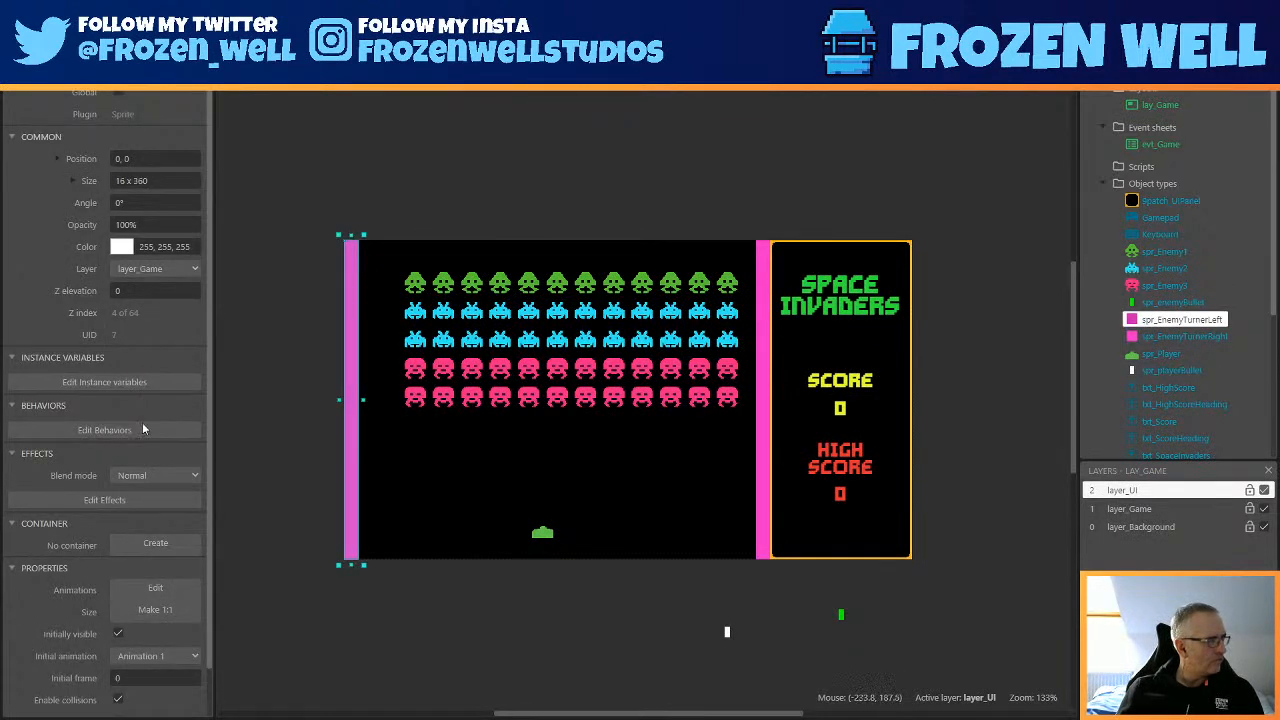
scroll(137, 410, down, 1)
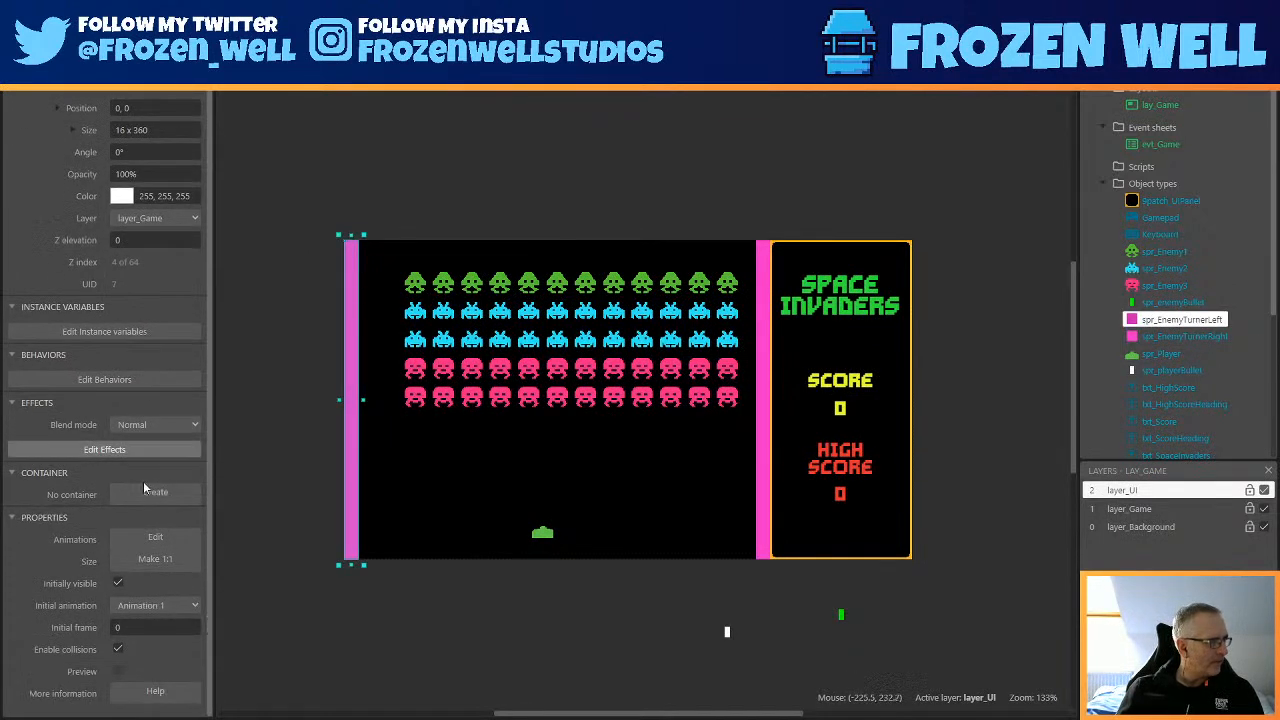
click(118, 584)
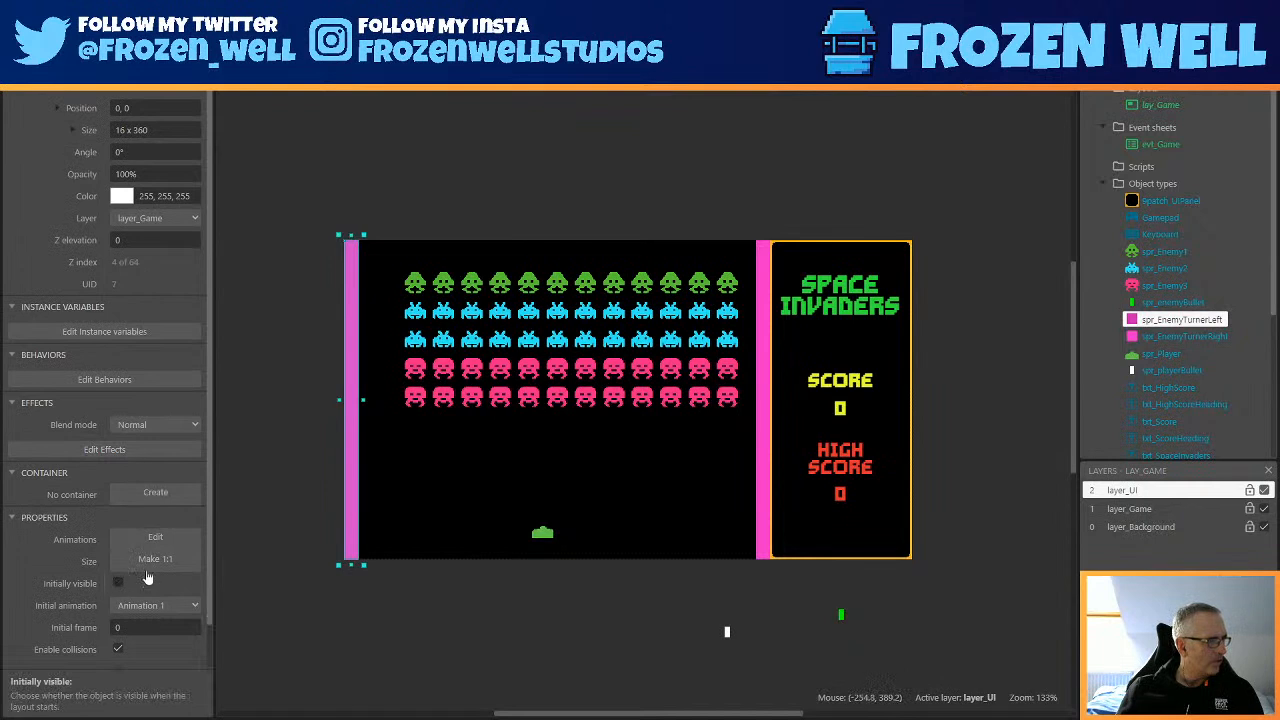
click(1172, 338)
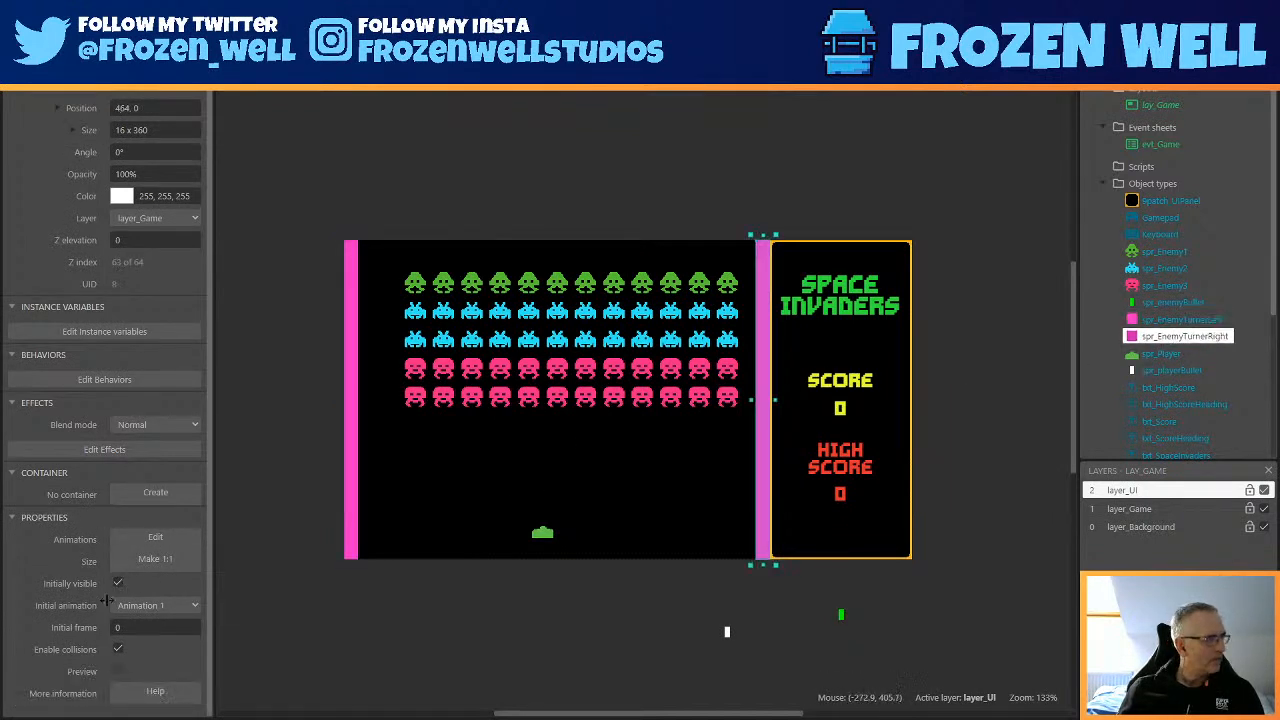
click(396, 635)
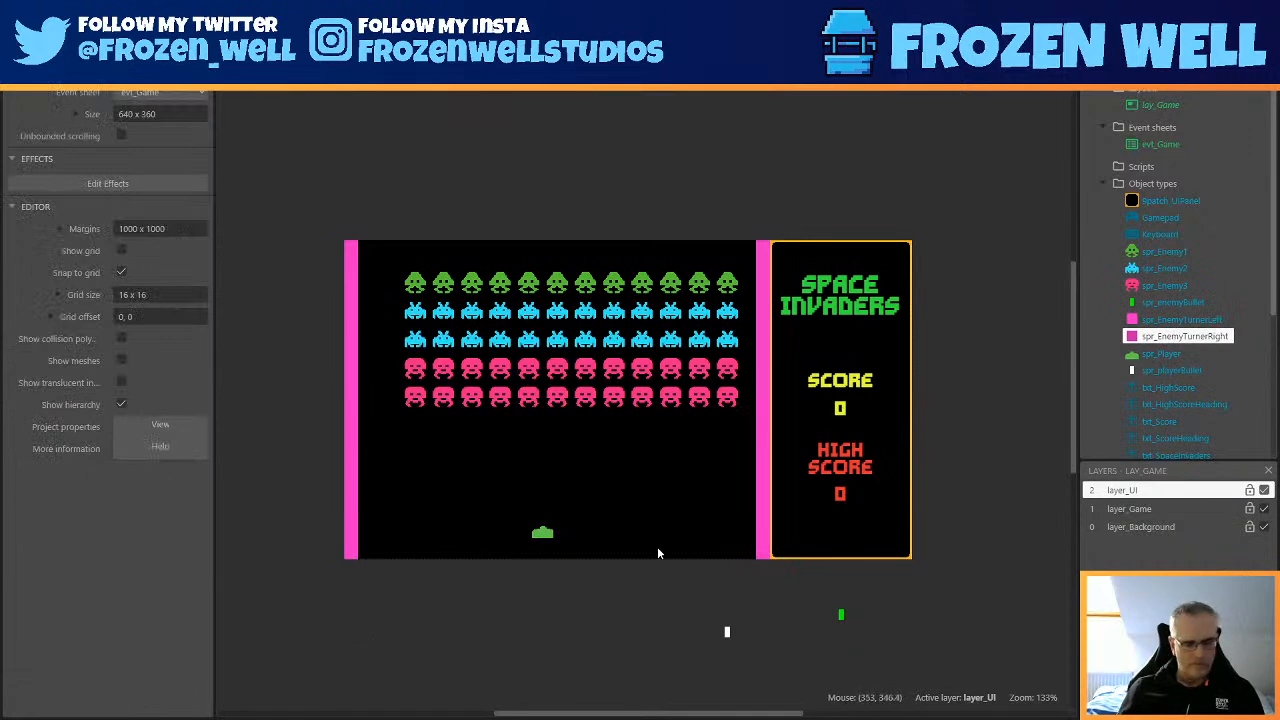
Save the project, preview the game to check that the enemy turners are hidden, and close the preview.
key(ctrl+s)
key(F5)
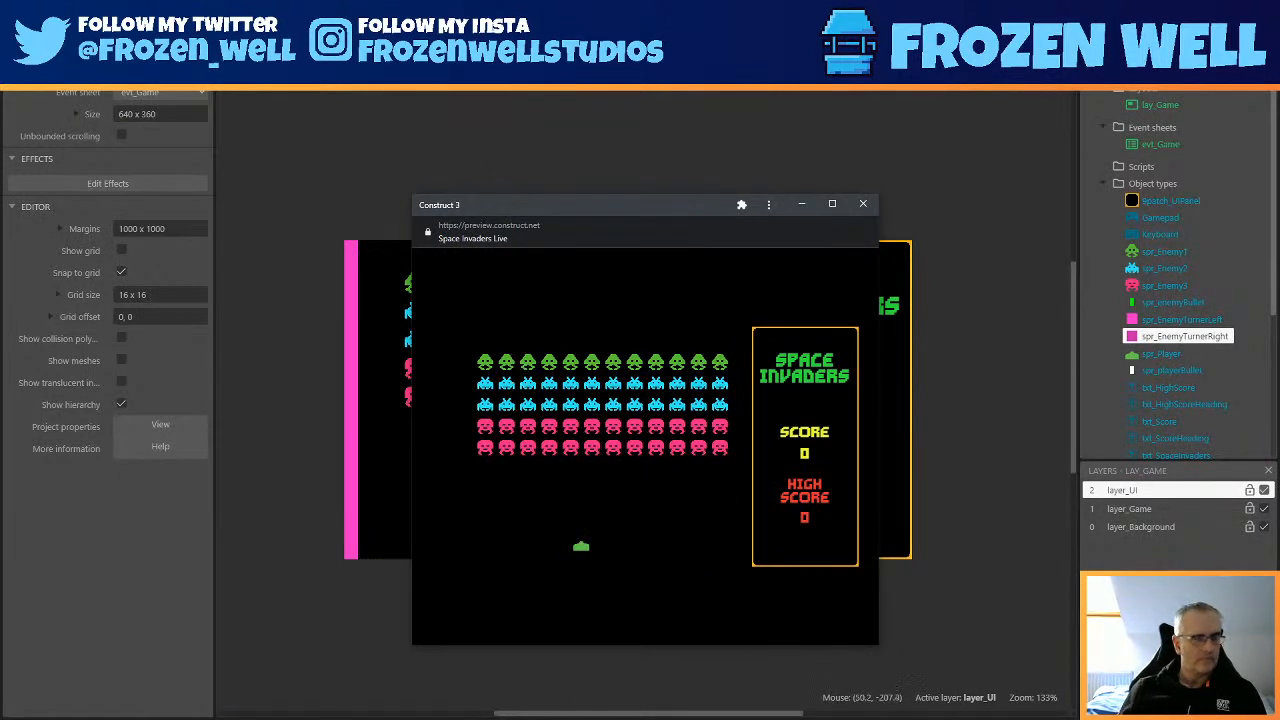
click(863, 204)
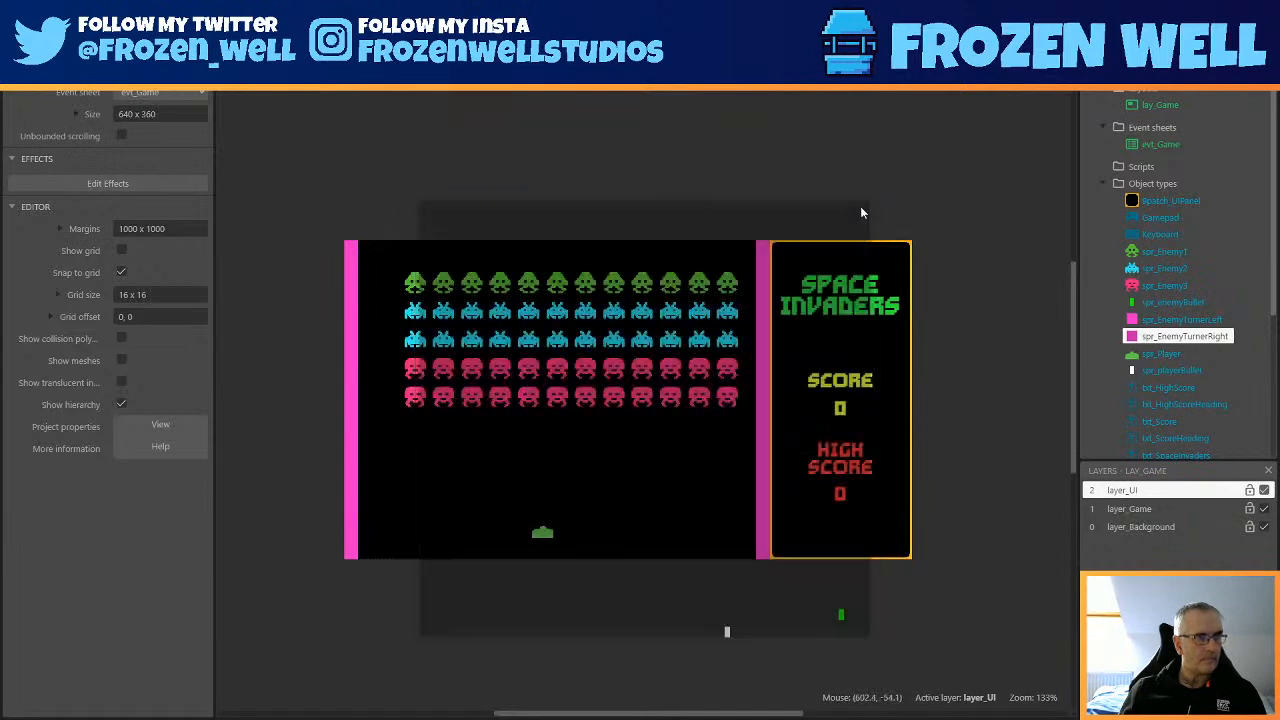
In the event sheet's Player Bullet Behaviours group, add an event for spr_playerBullet on collision with spr_enemyBullet.
click(490, 28)
scroll(476, 464, down, 1)
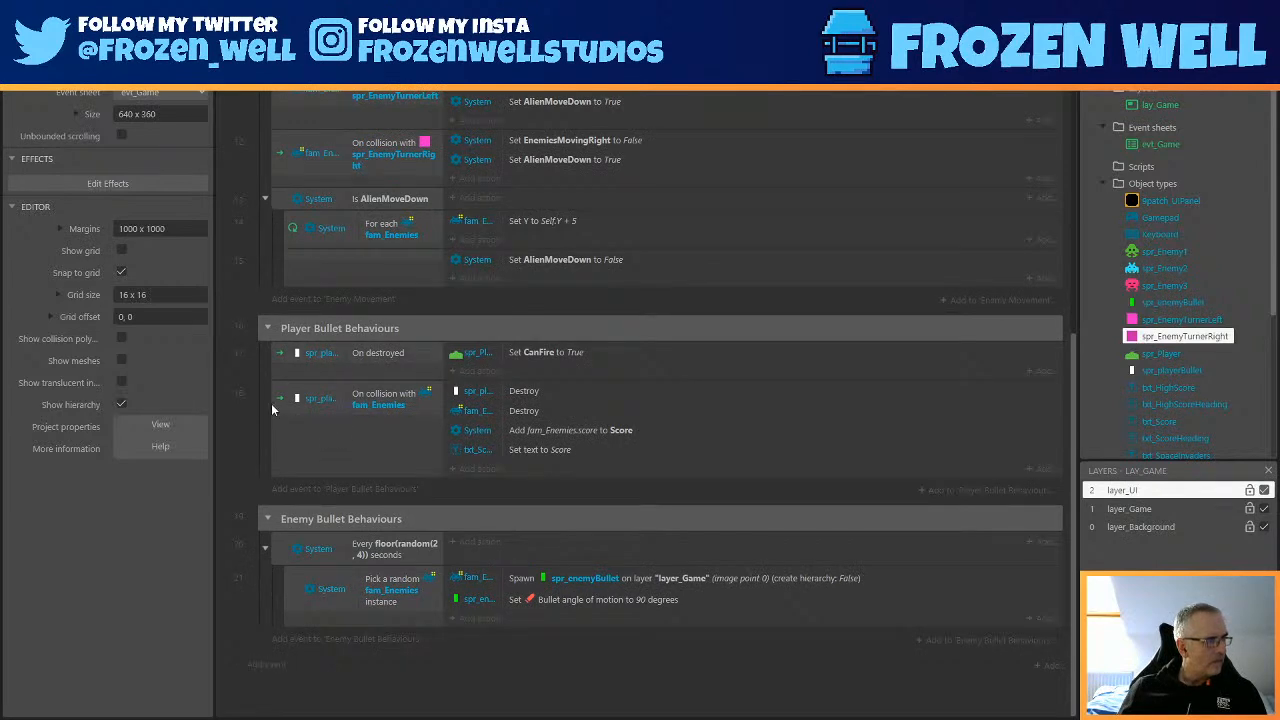
click(286, 488)
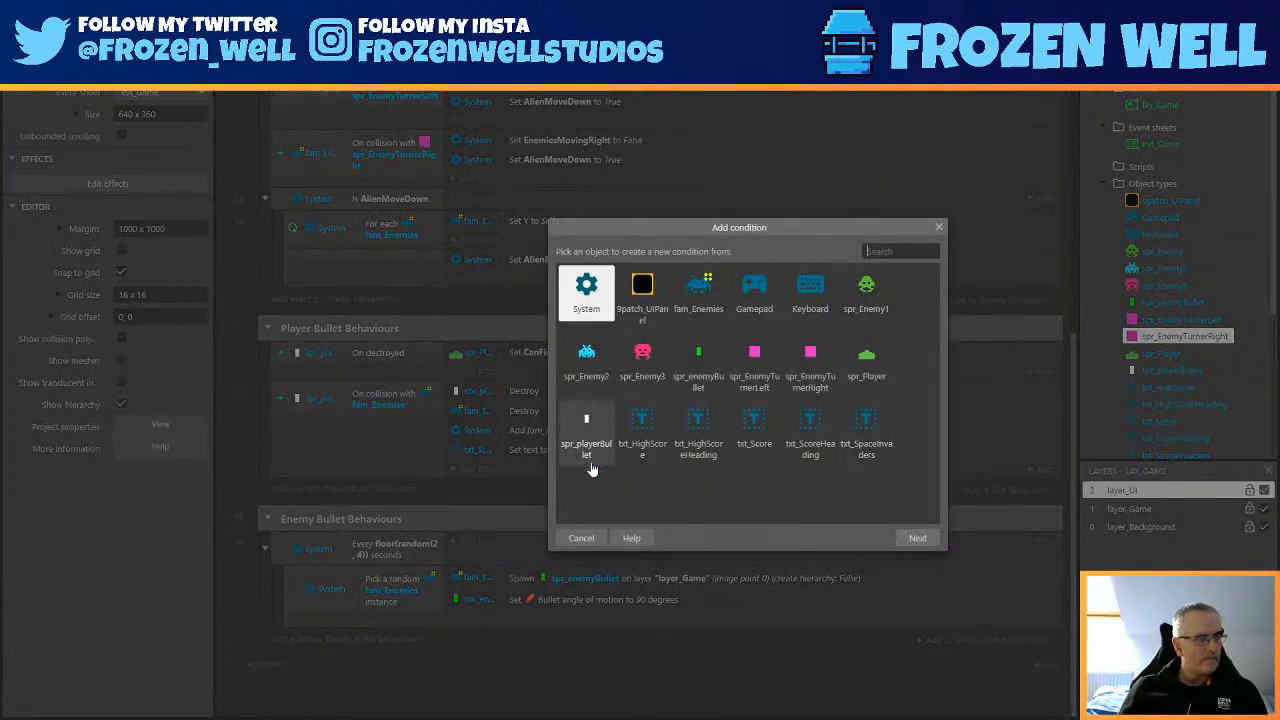
double_click(580, 428)
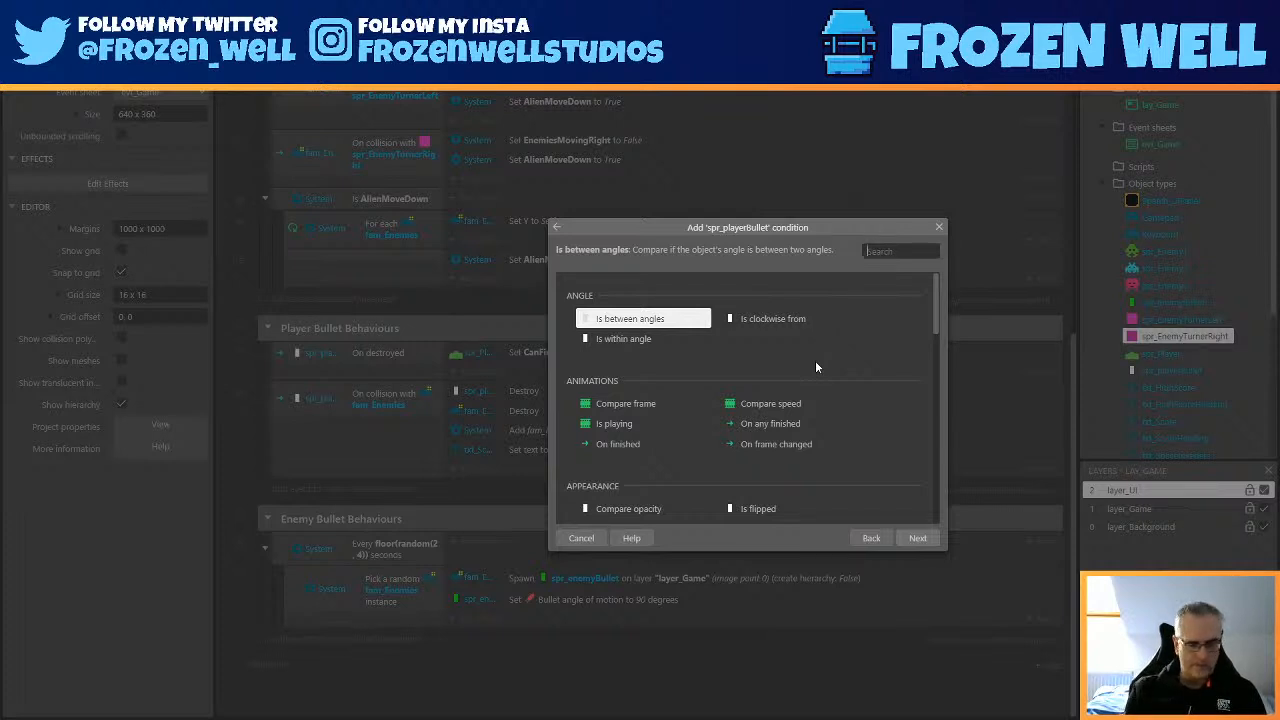
text(collision)
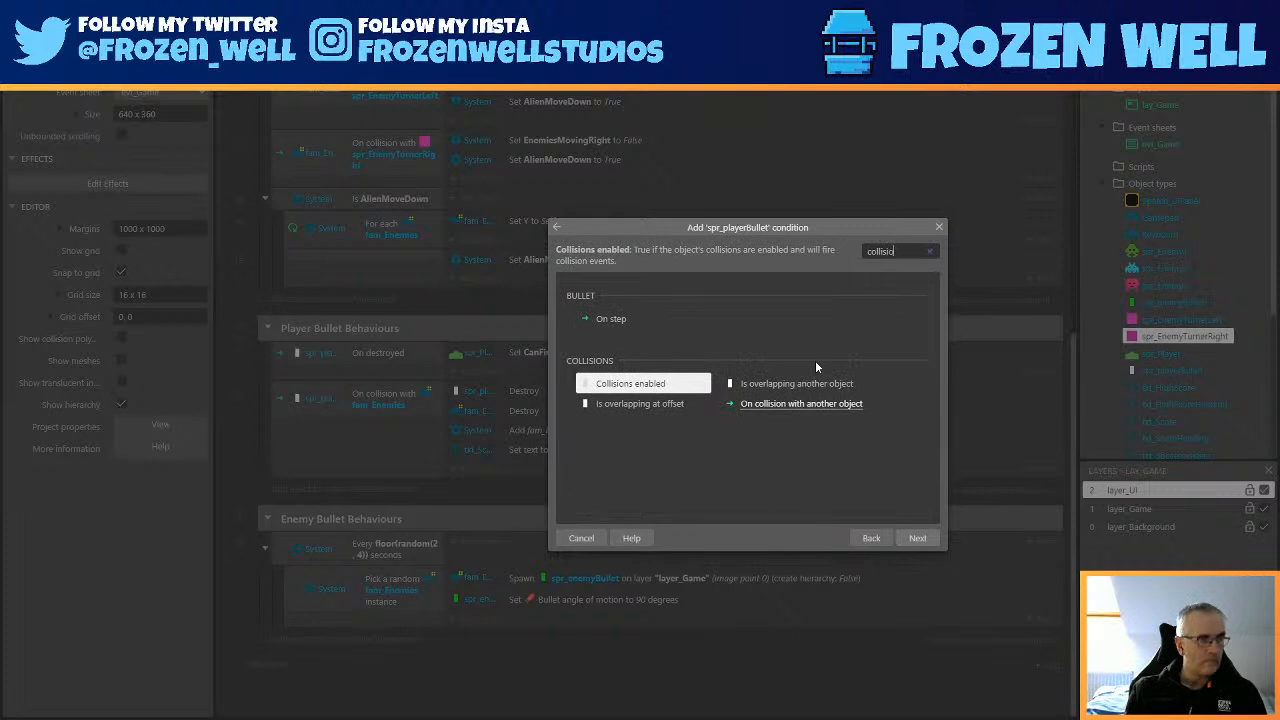
double_click(795, 404)
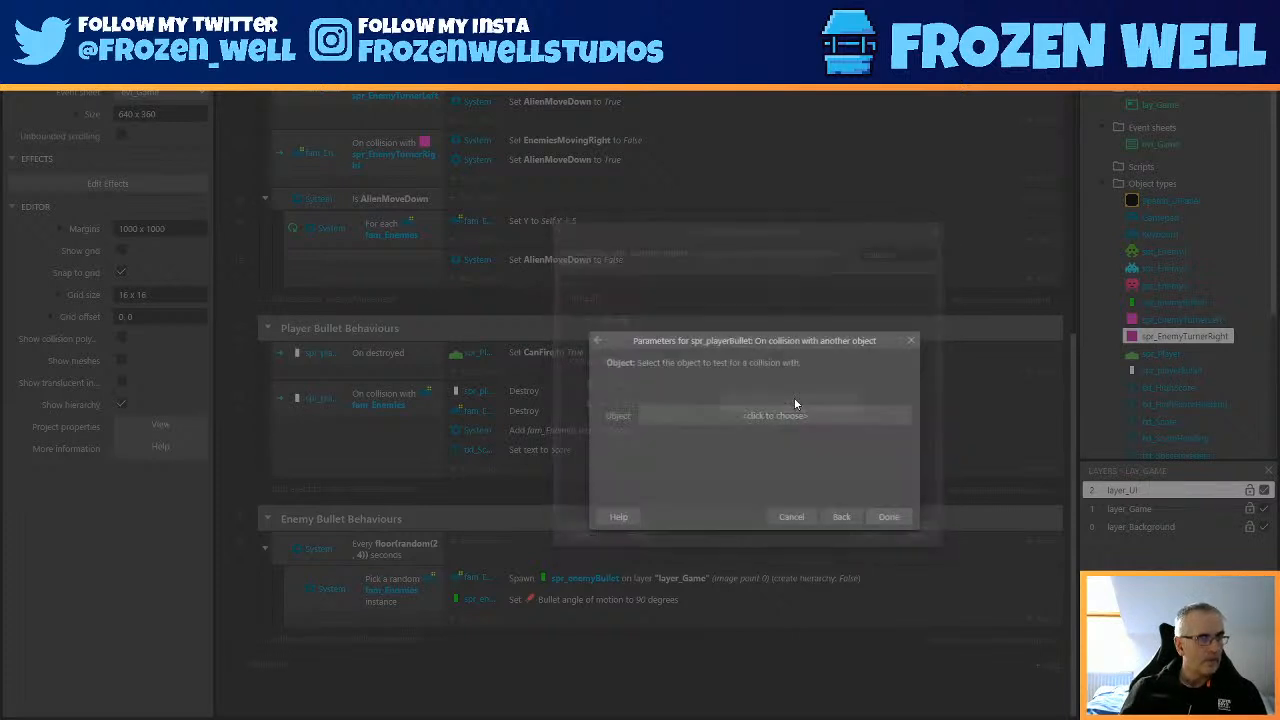
click(772, 418)
click(752, 470)
click(827, 580)
click(889, 518)
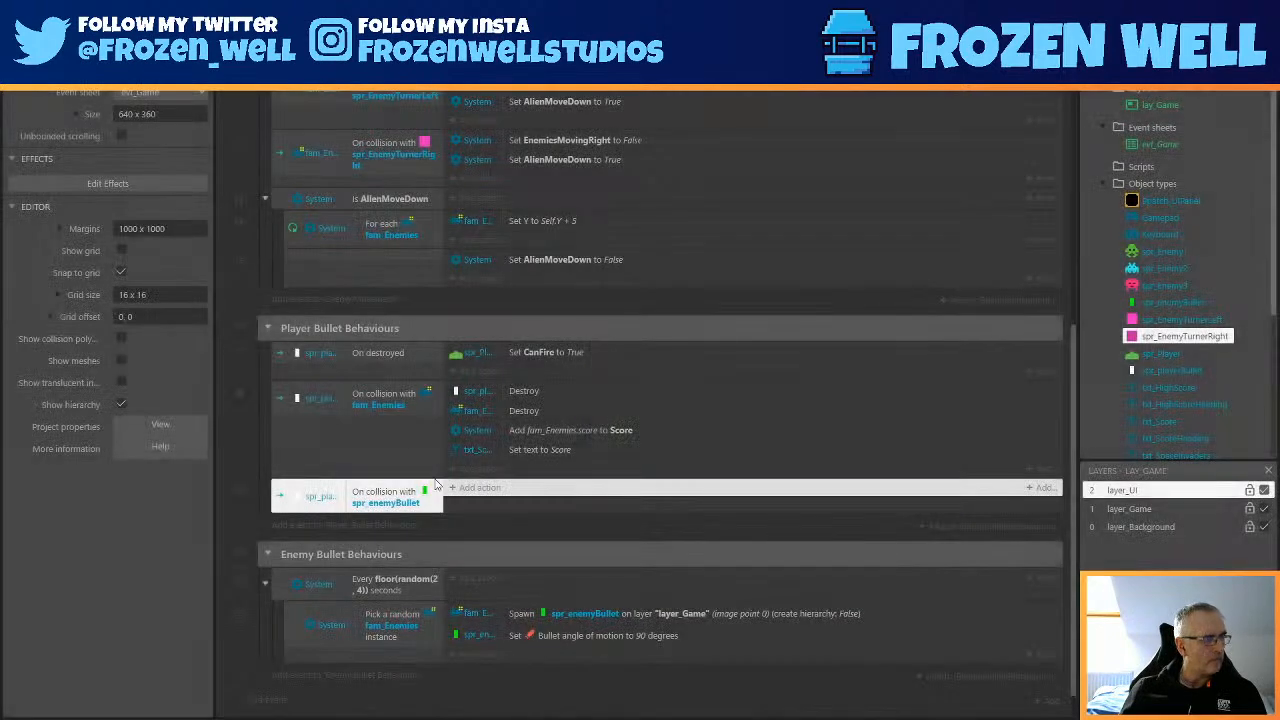
Copy the spr_playerBullet Destroy action twice into the bullet collision event, replace the second copy's object with spr_enemyBullet, and save the project.
ctrl+drag(480, 478, 531, 500)
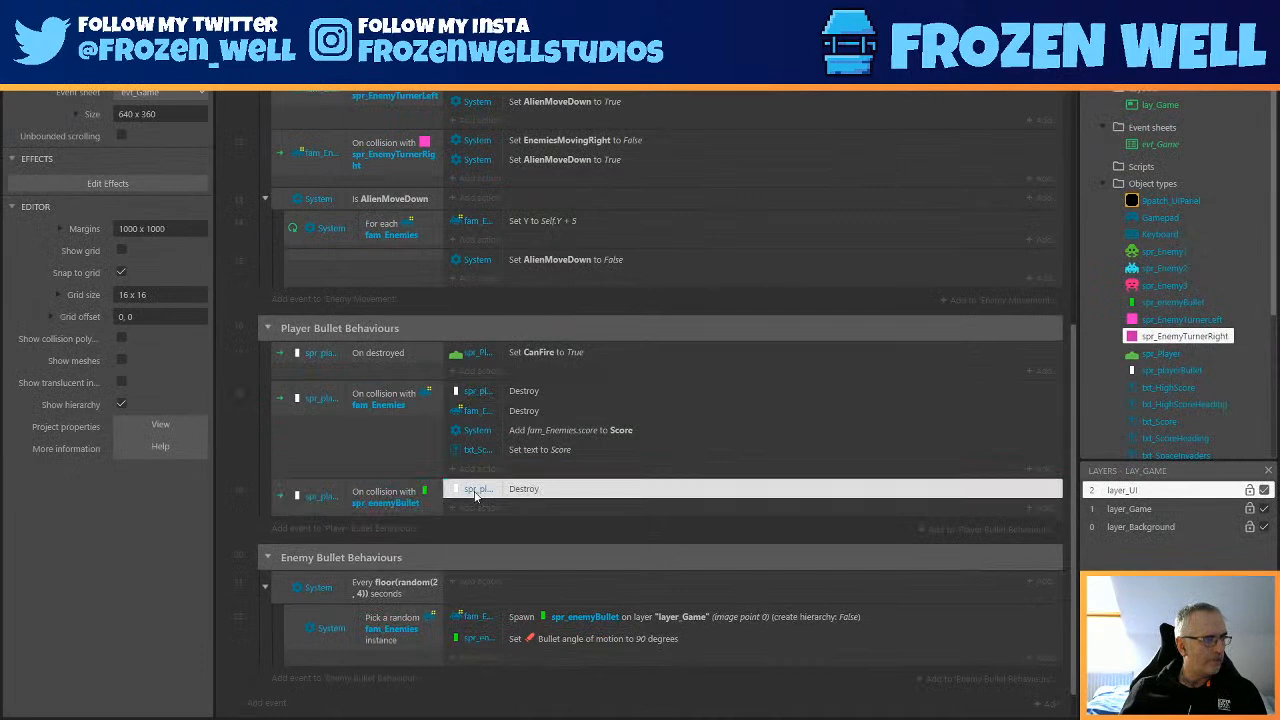
ctrl+drag(476, 495, 534, 508)
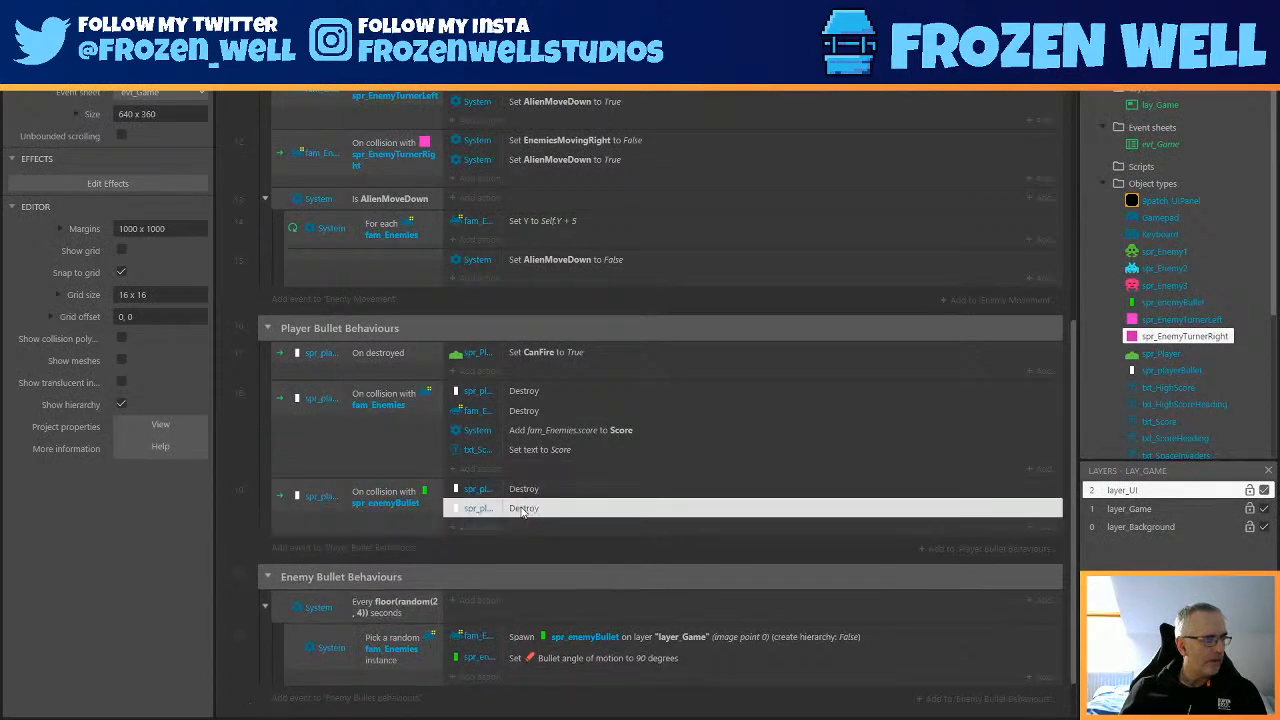
right_click(522, 511)
click(532, 356)
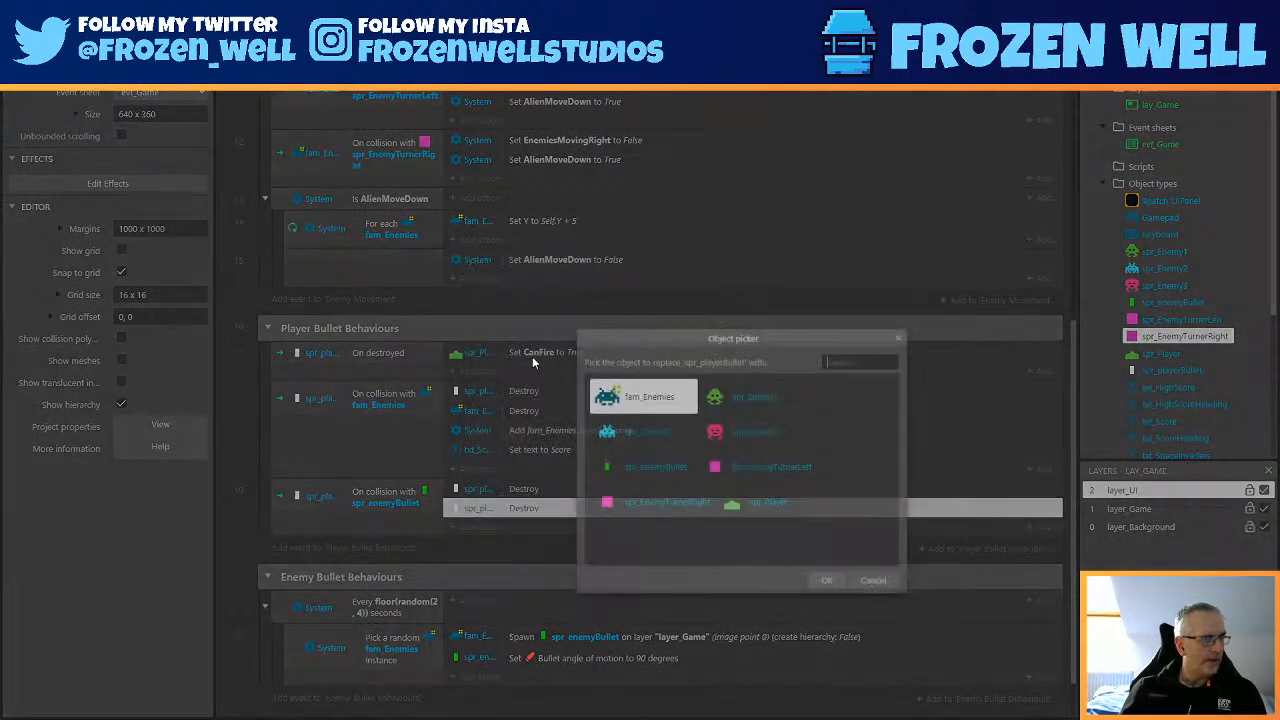
double_click(655, 468)
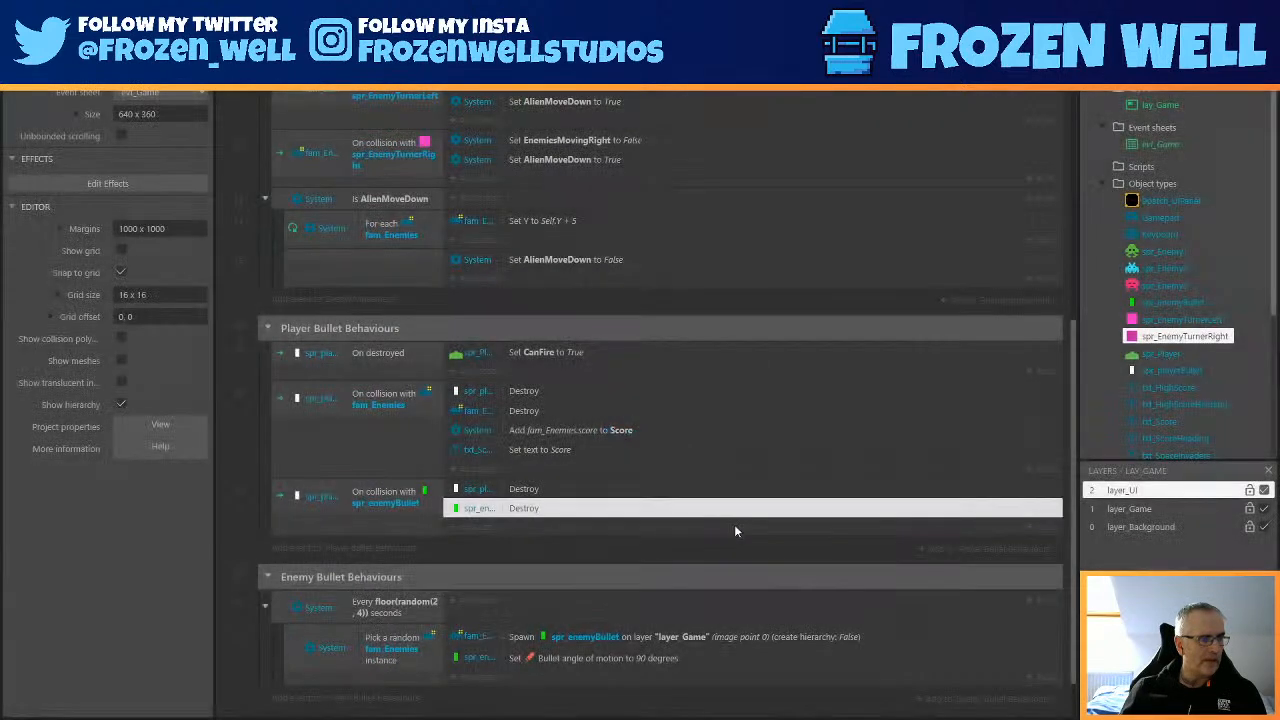
key(ctrl+s)
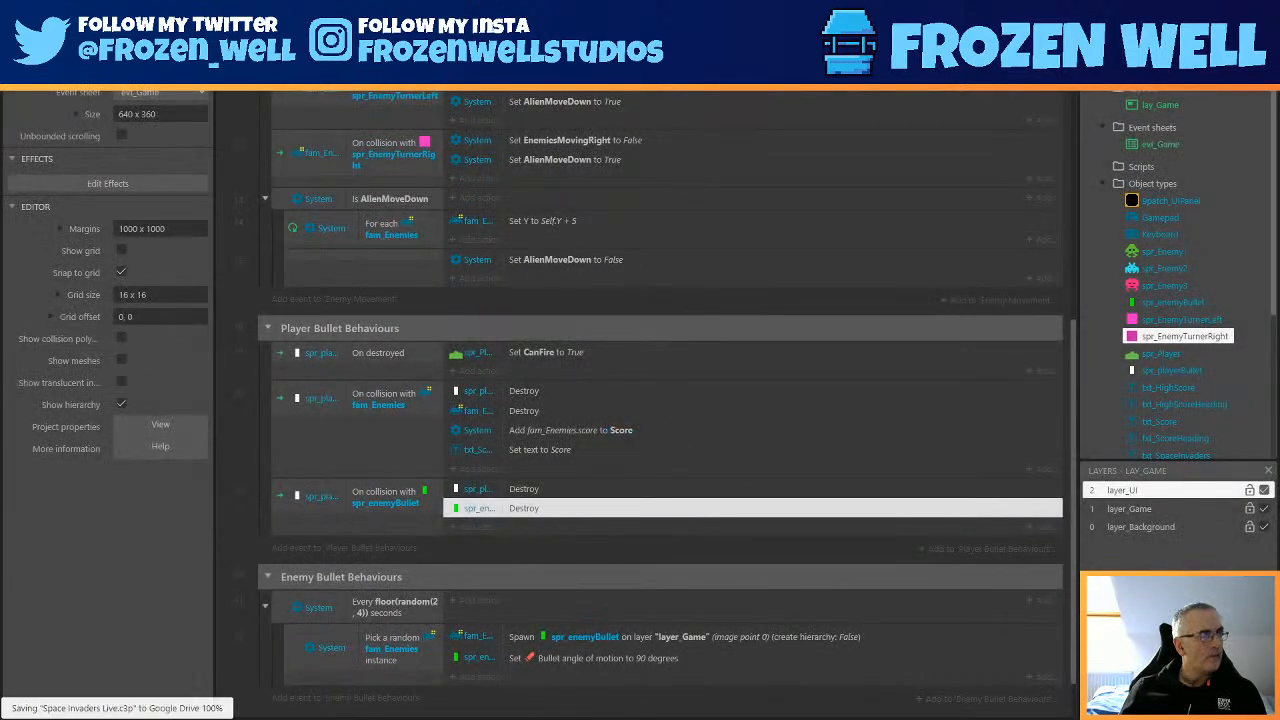
Playtest the game by moving the ship and shooting at enemy bullets to check the bullet-to-bullet collision, and close the preview.
key(F5)
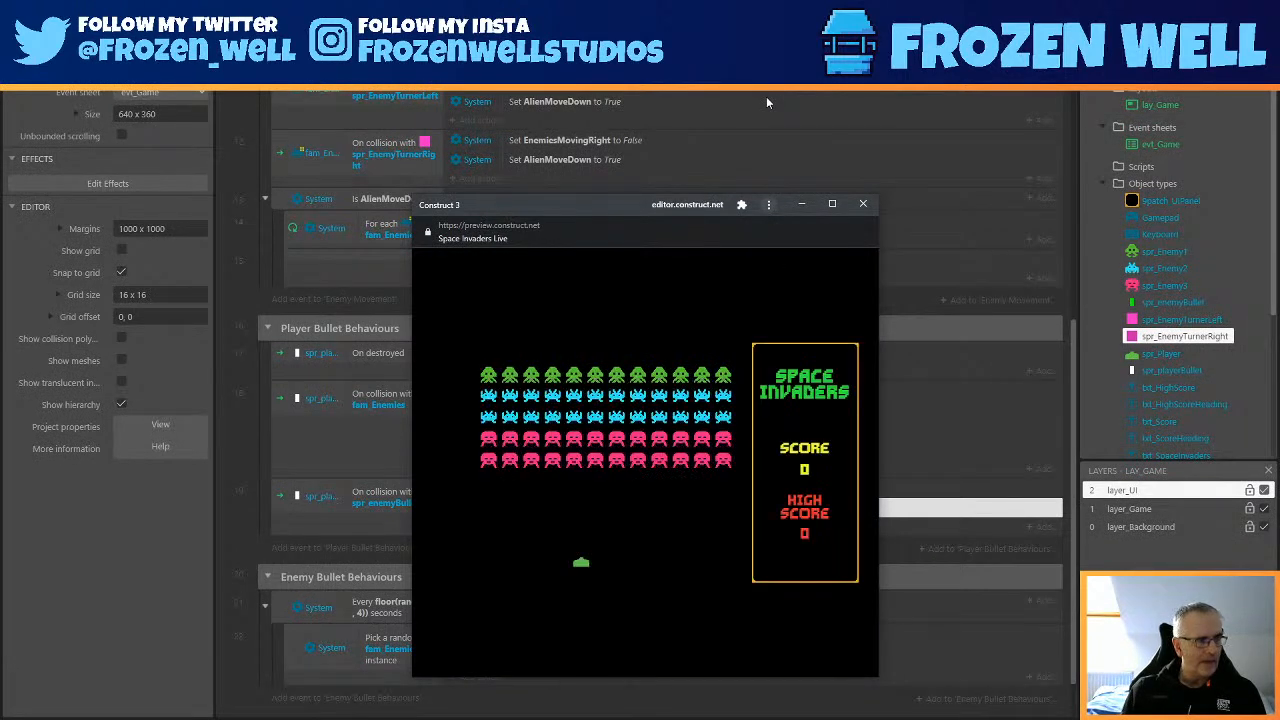
key(Right)
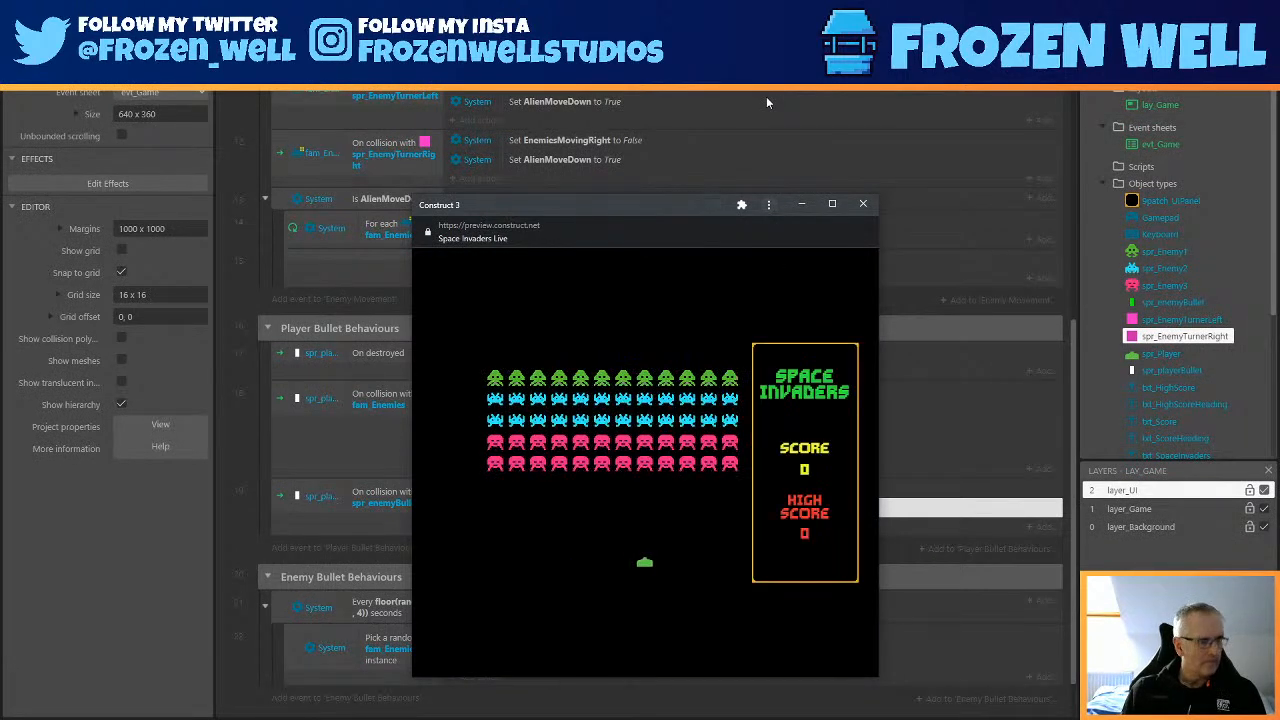
key(Left)
key(Right)
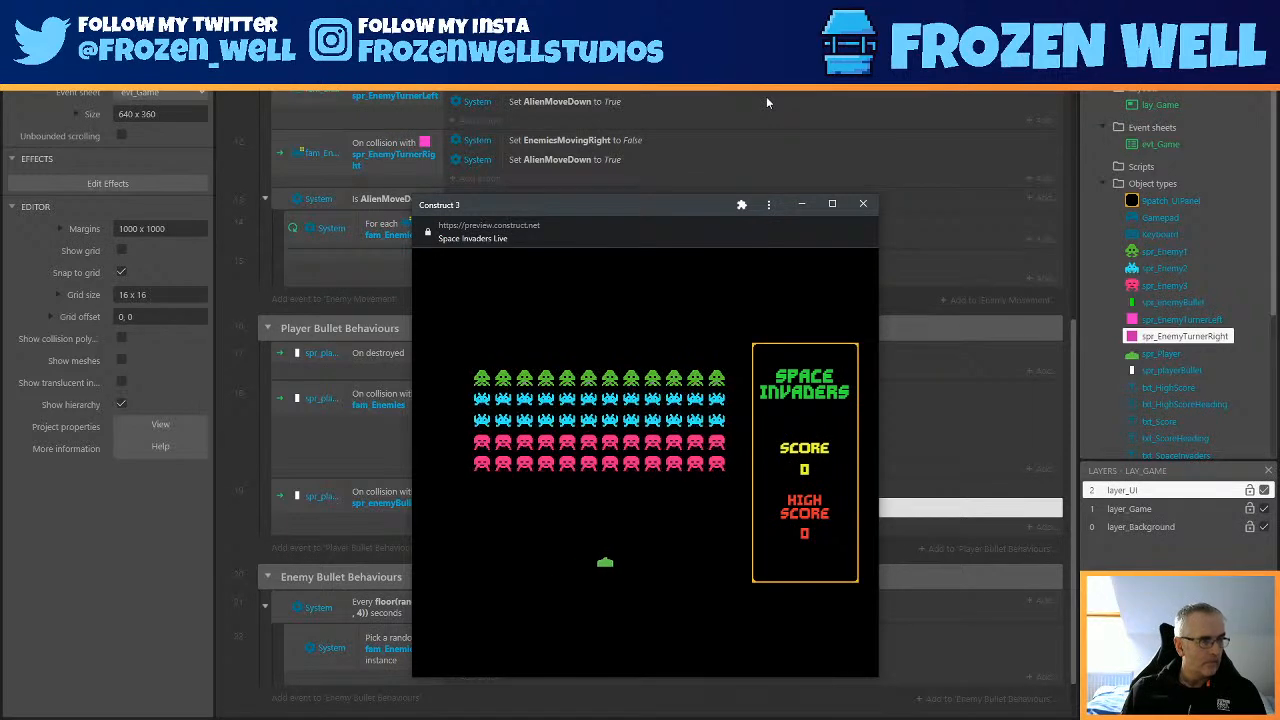
key(Left)
key(space)
key(Right)
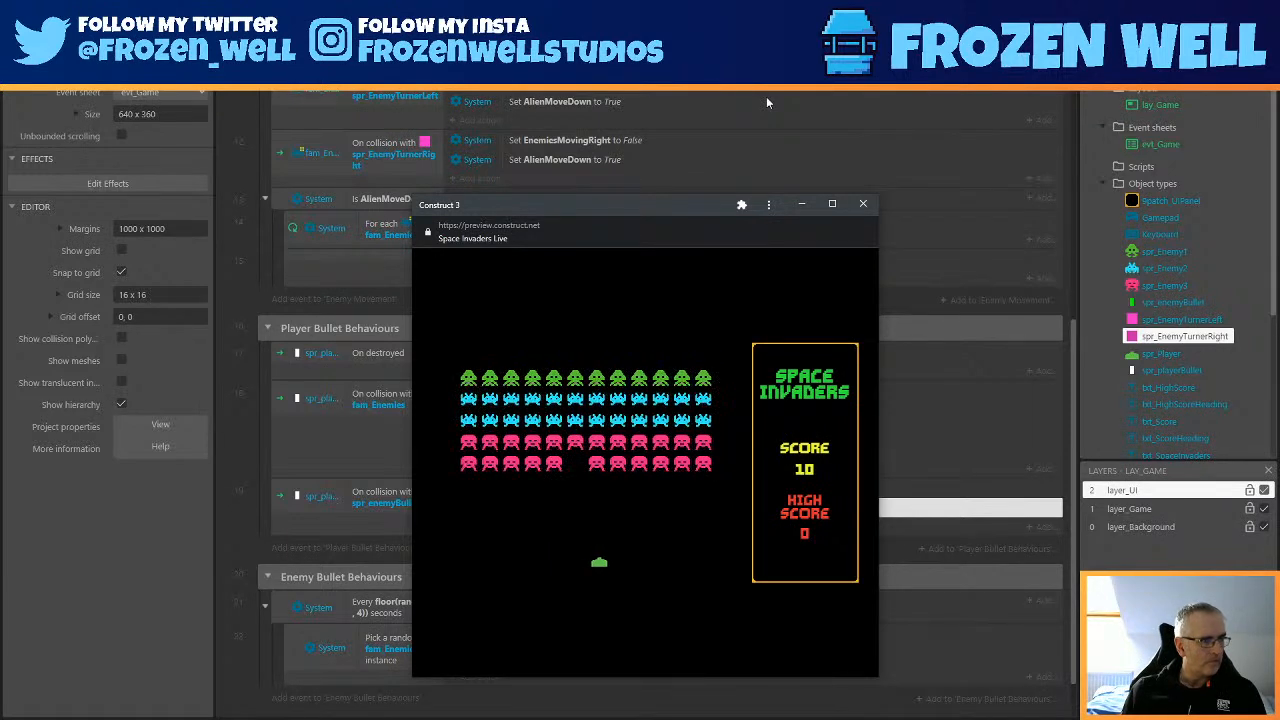
key(Right)
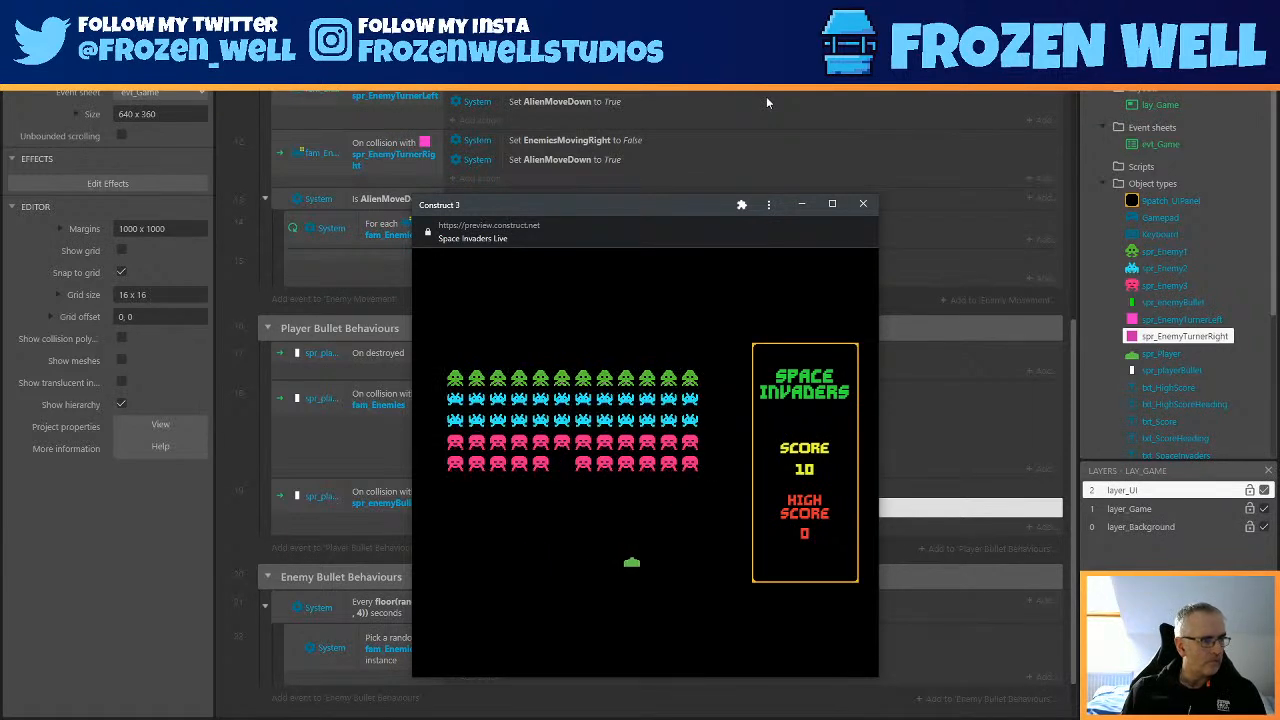
key(Left)
key(Left)
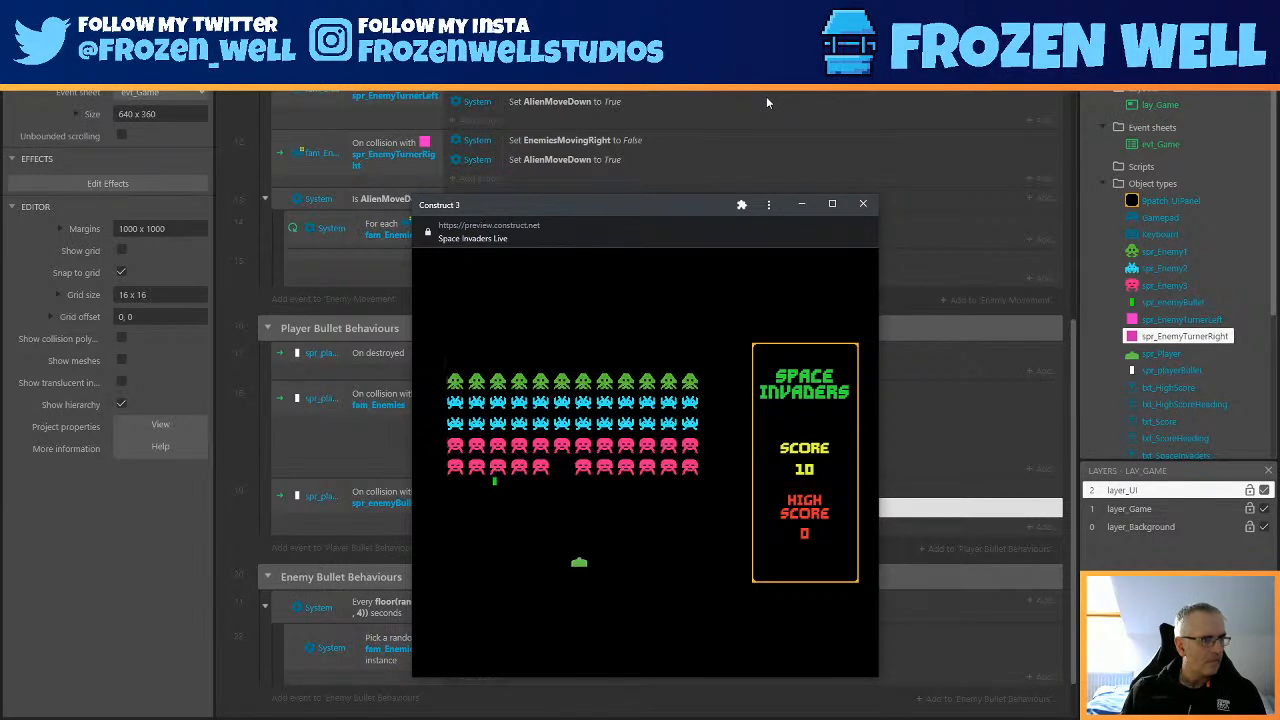
key(Right)
key(space)
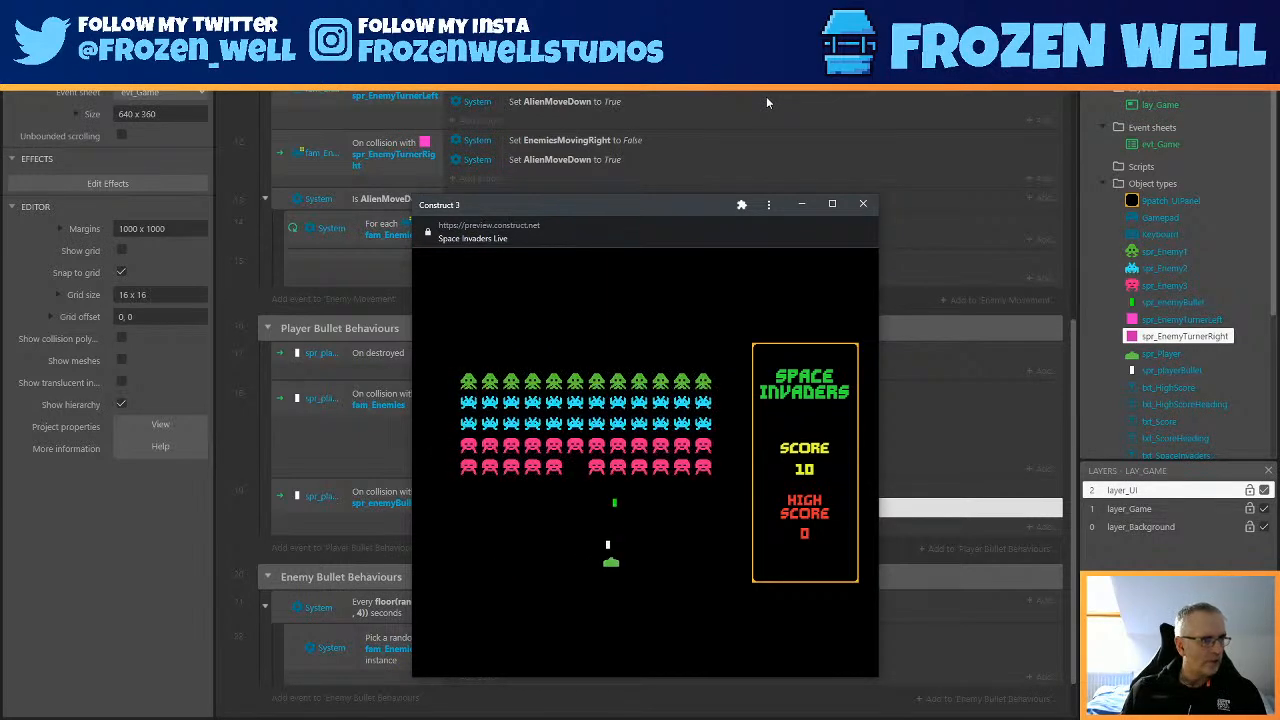
key(Left)
key(Right)
key(Left)
key(Right)
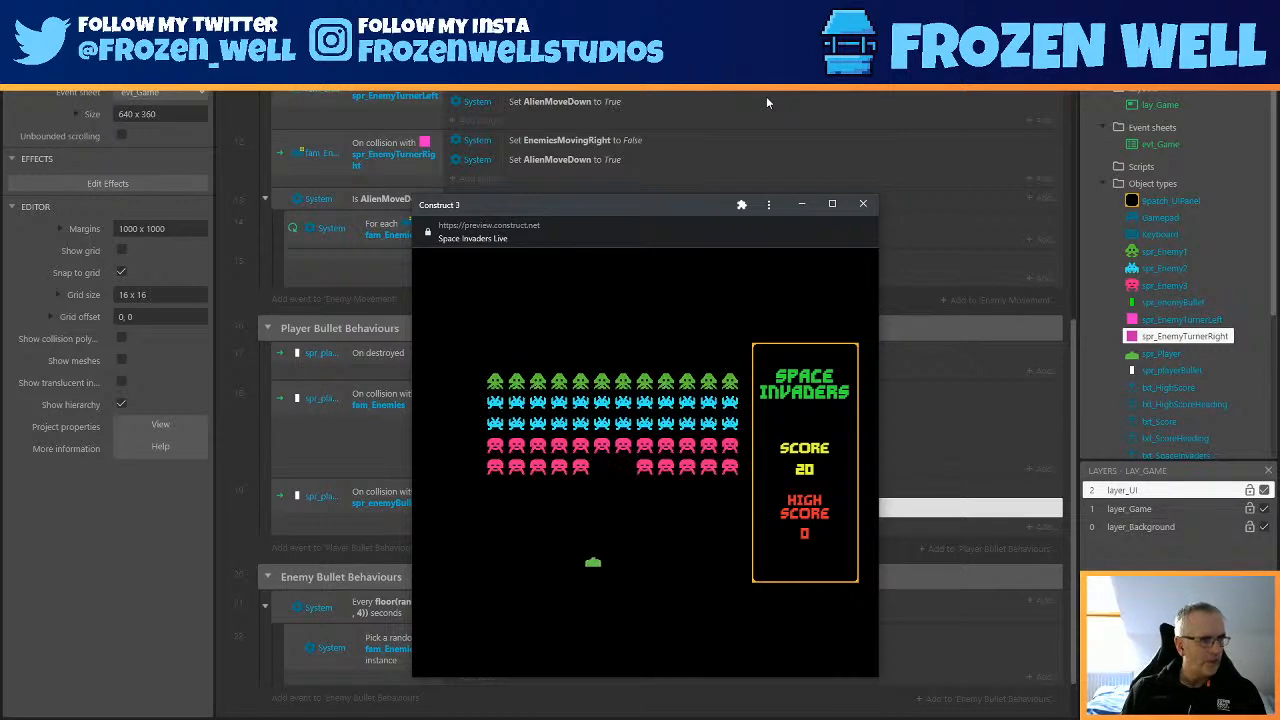
key(Right)
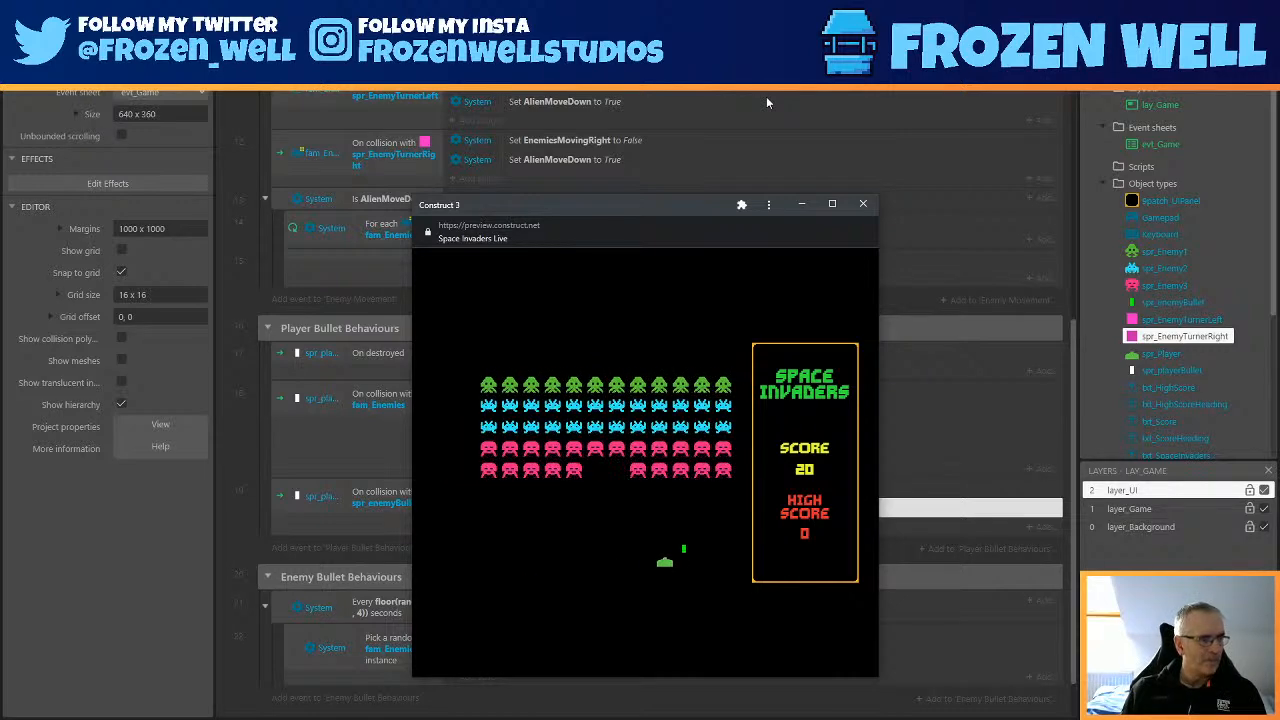
click(863, 204)
Set the Bullet behavior speed of spr_enemyBullet to 20.
click(1170, 302)
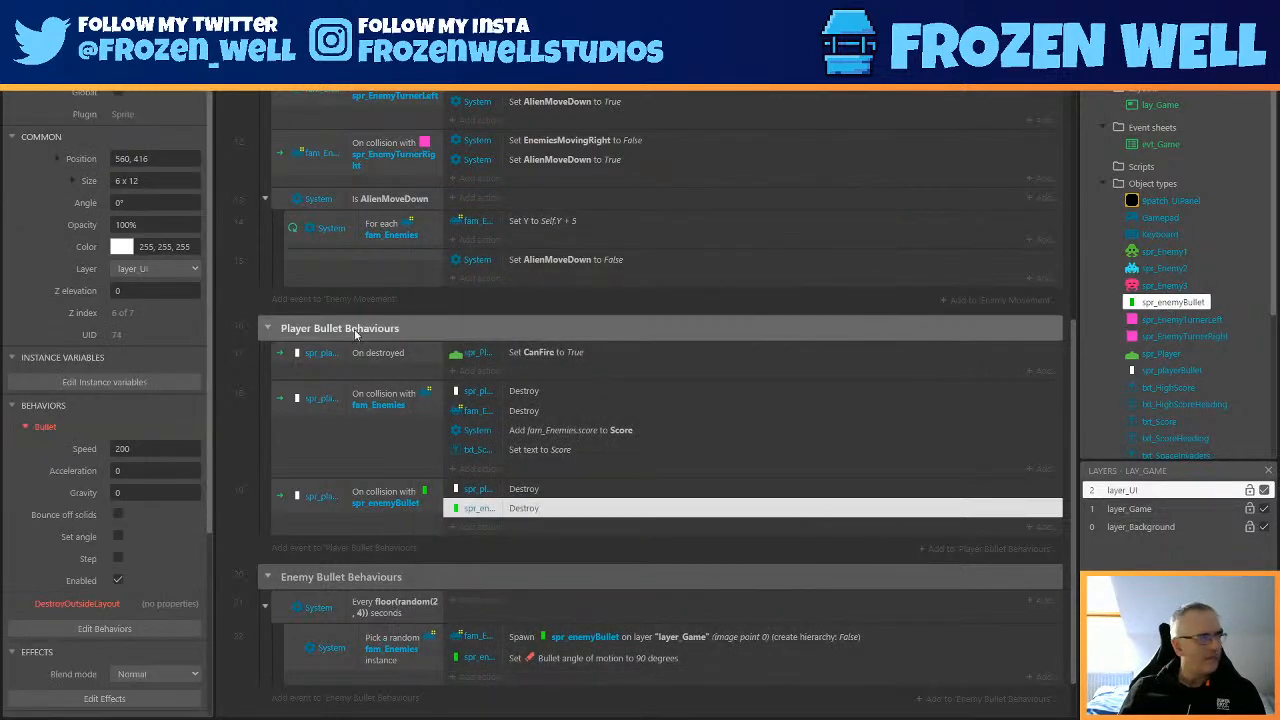
click(169, 450)
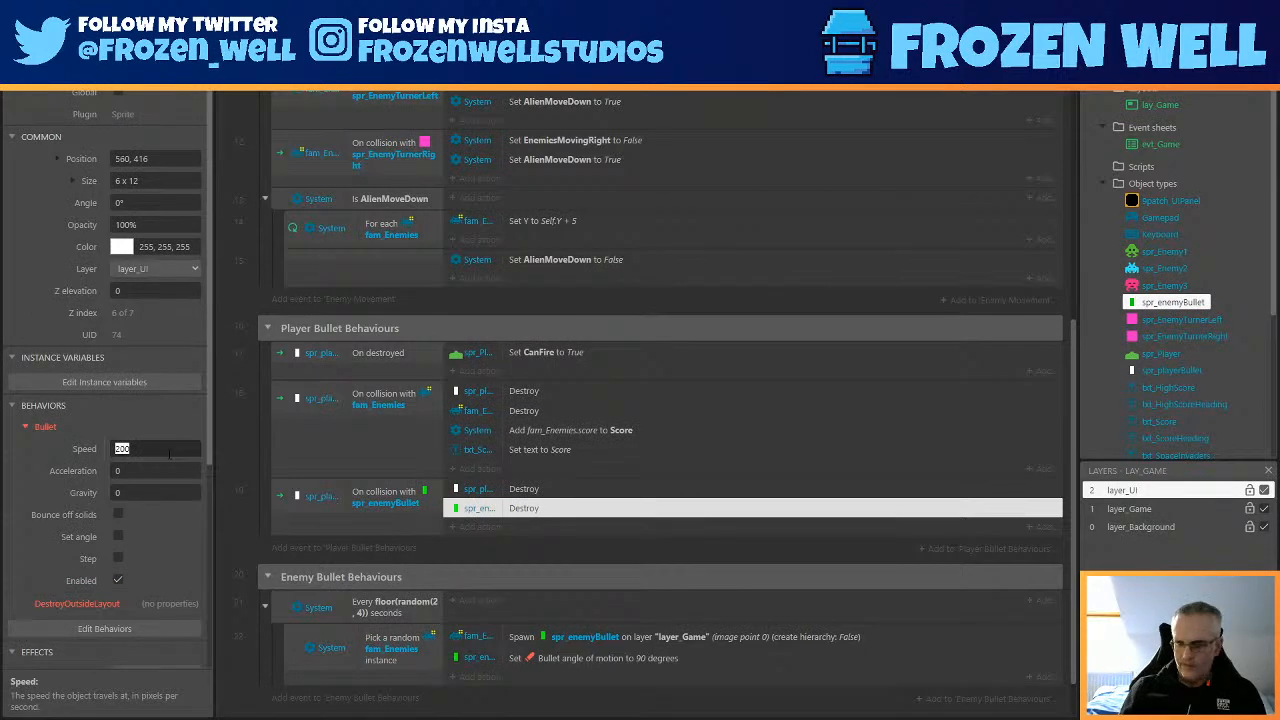
text(20)
key(Tab)
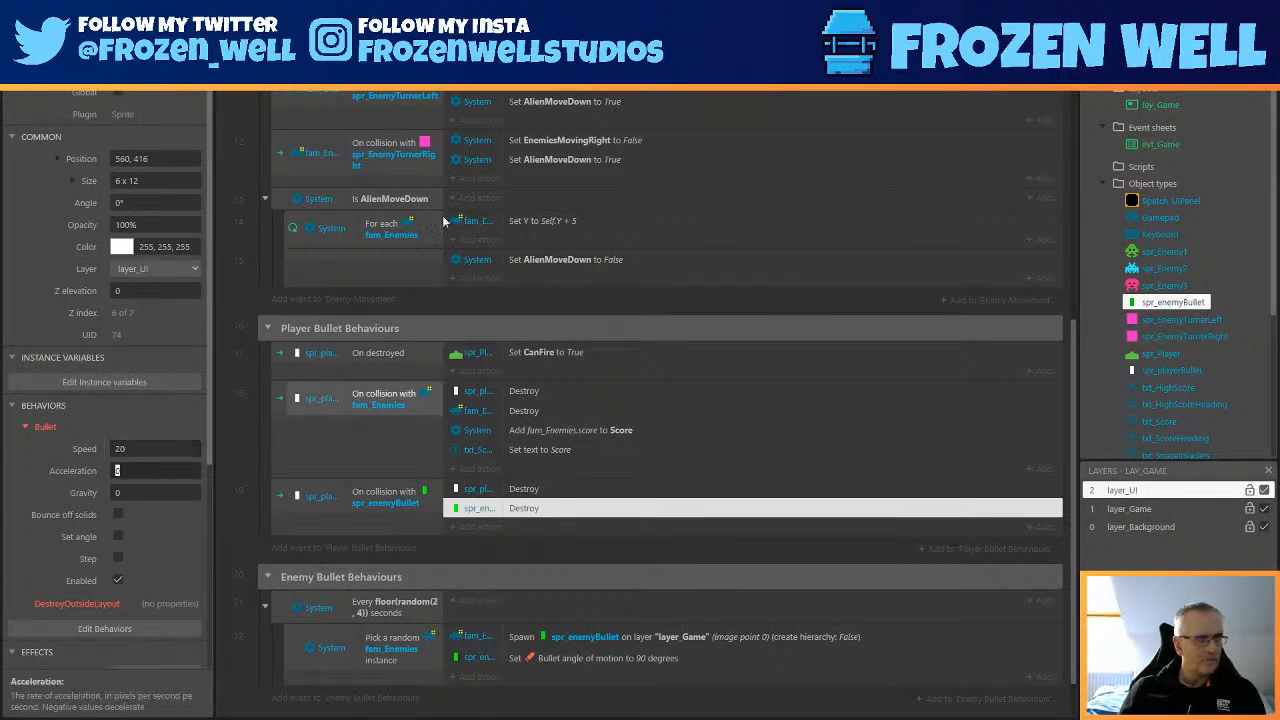
Preview the game with the slowed enemy bullets while moving the ship, and close the preview.
key(F5)
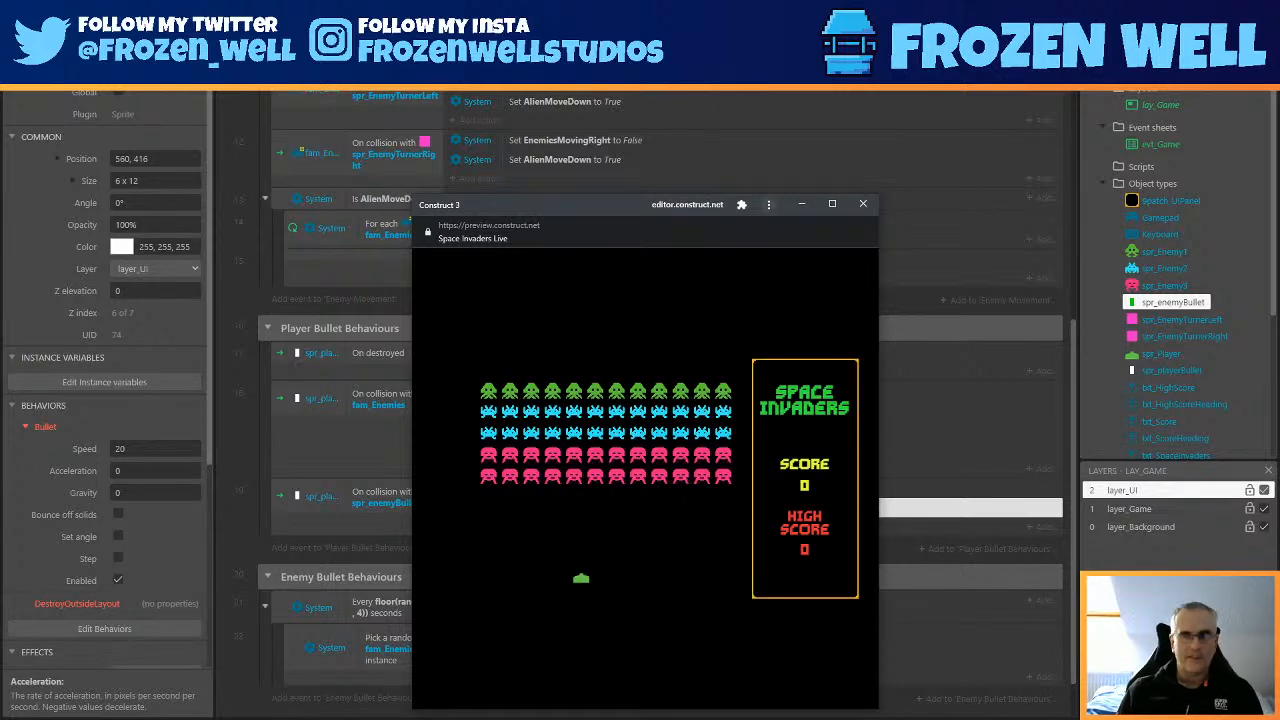
key(Right)
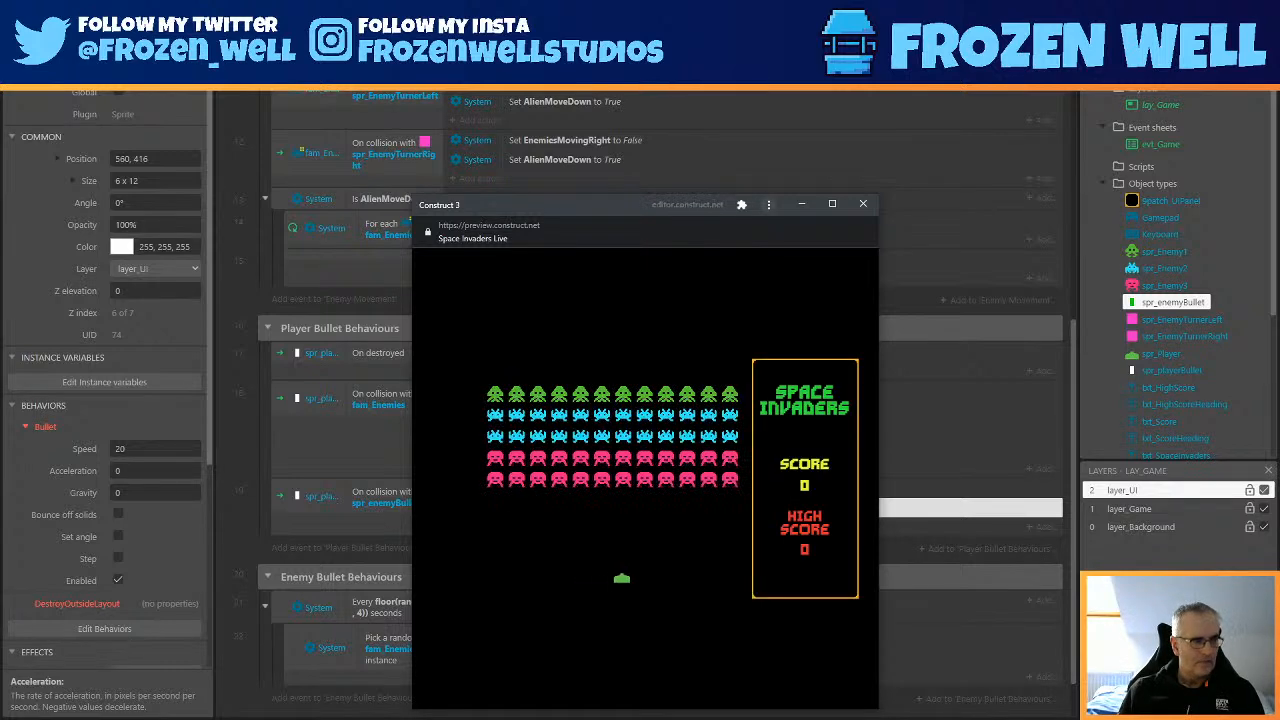
key(Left)
key(Right)
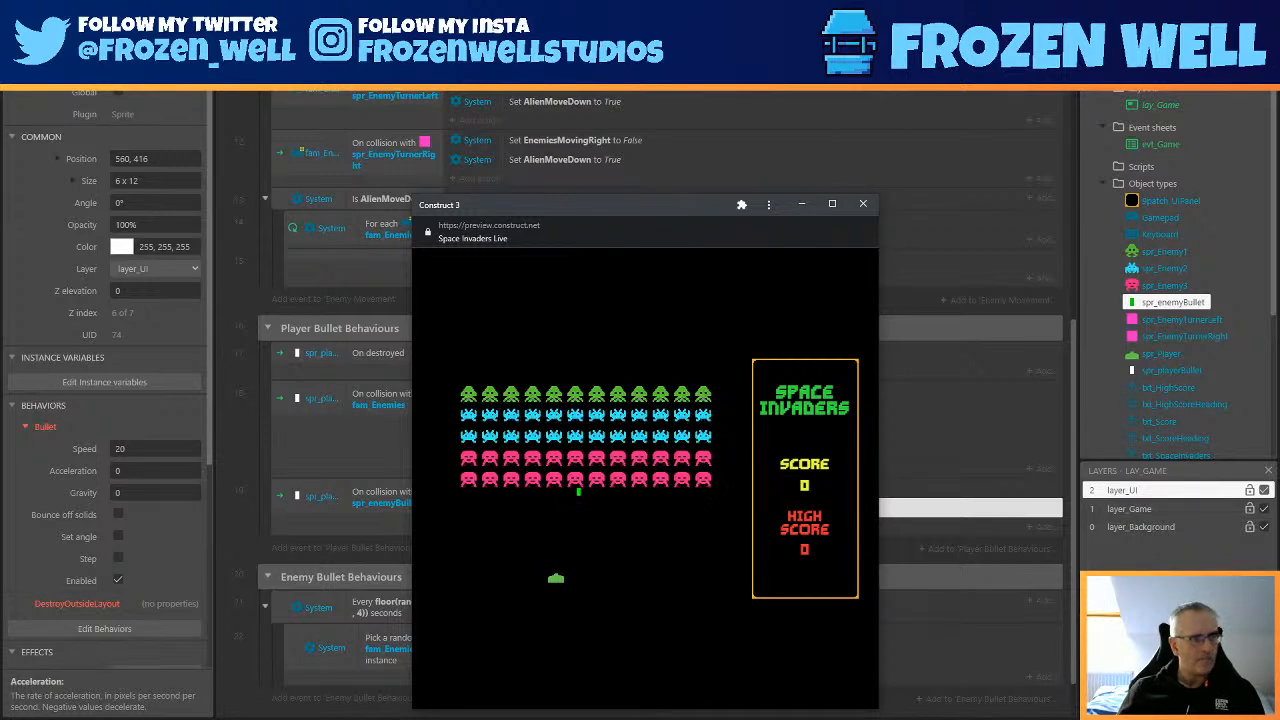
click(863, 203)
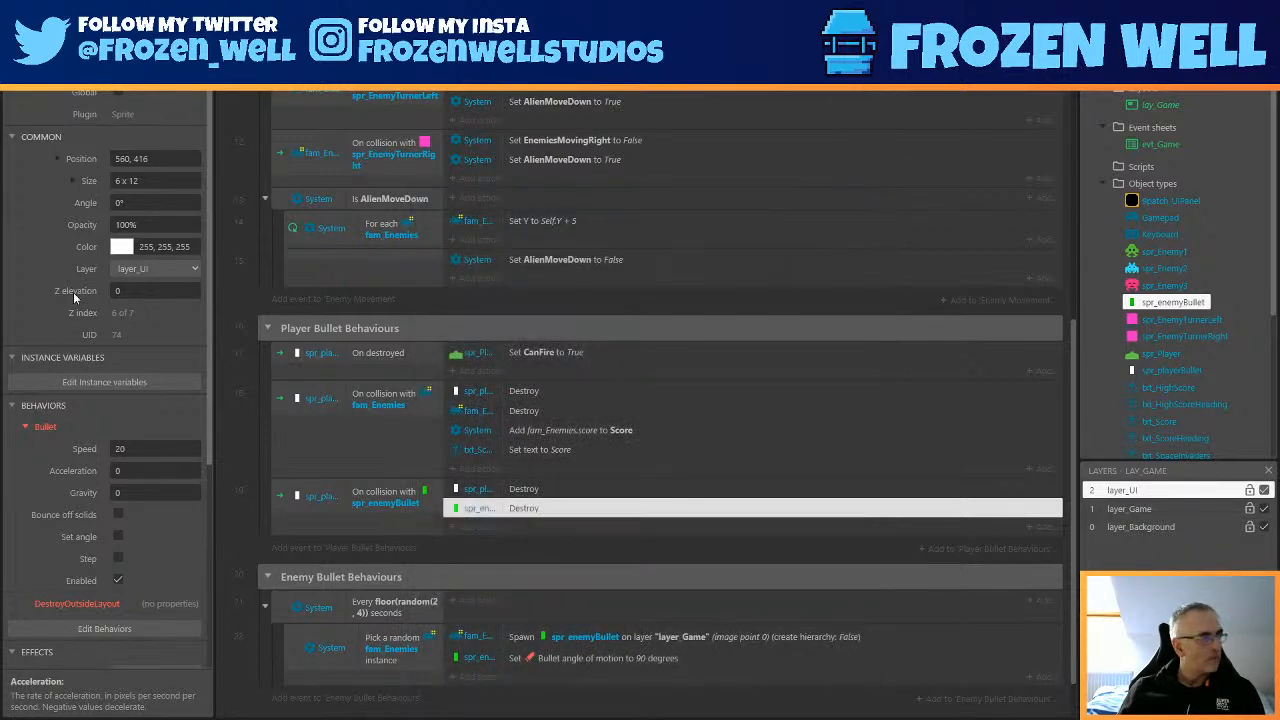
click(634, 413)
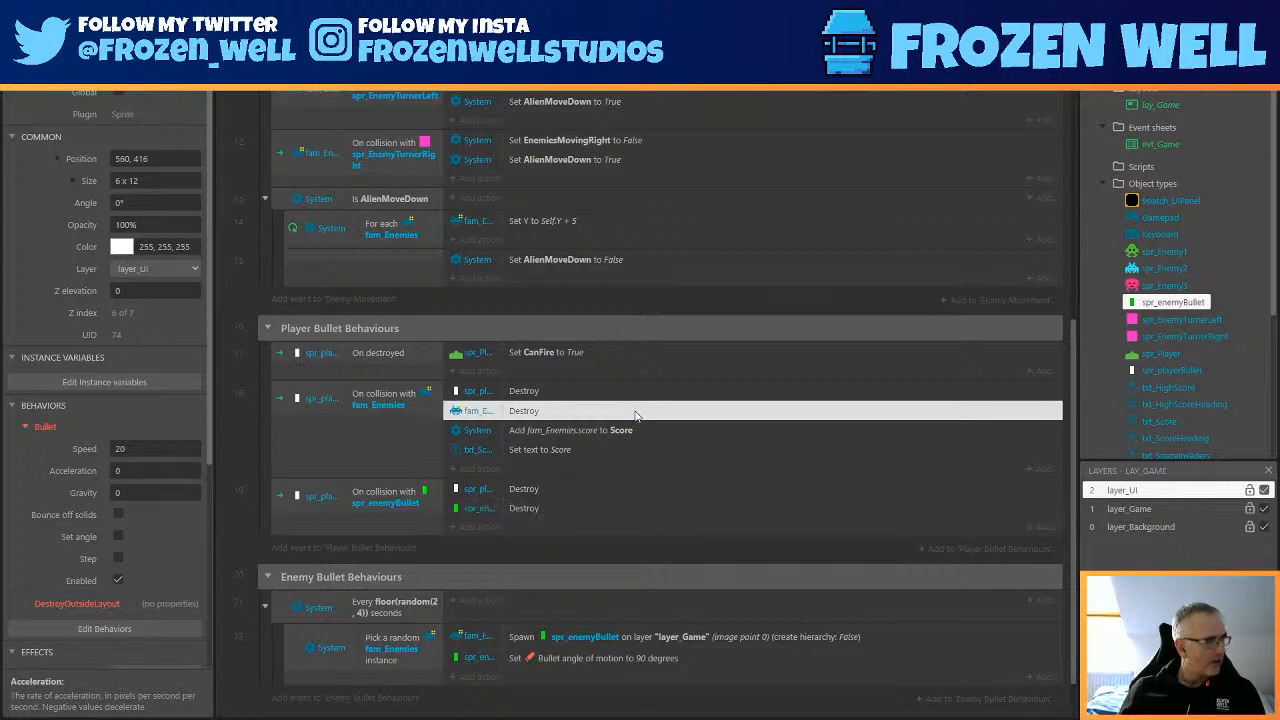
Undo the last Bullet speed change on spr_enemyBullet and save the project.
key(ctrl+z)
key(ctrl+s)
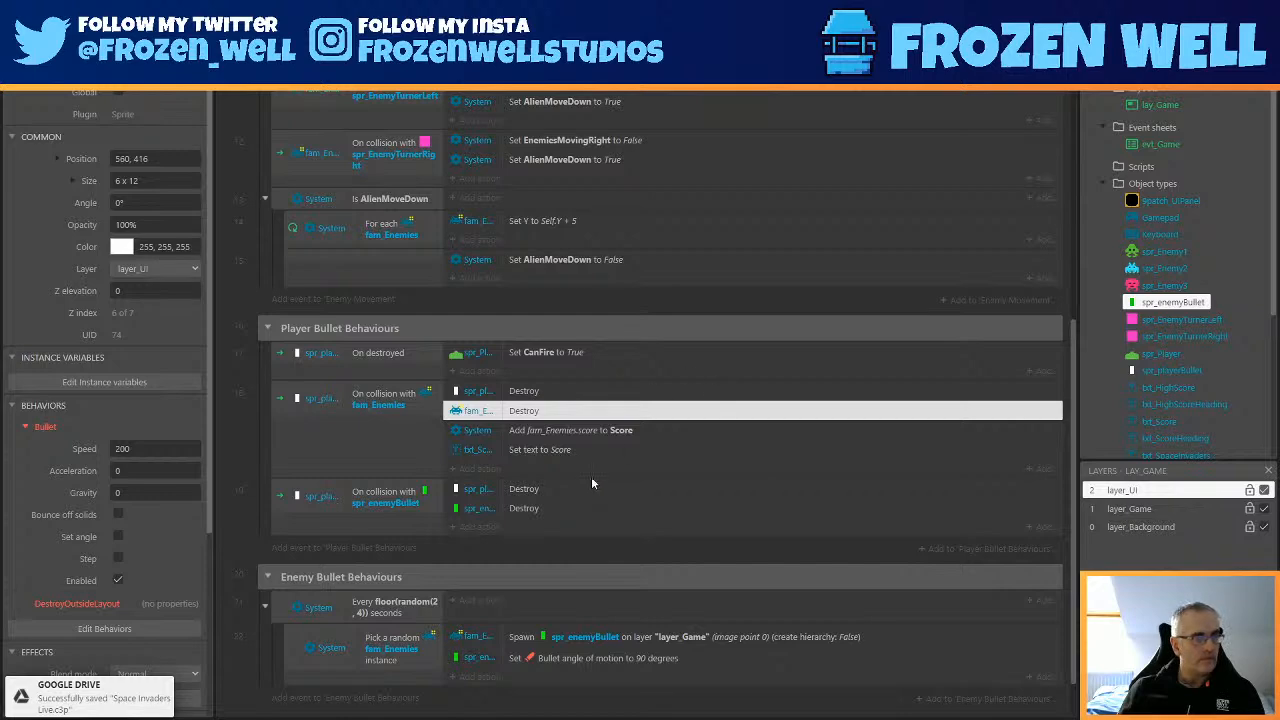
Add an event to the Enemy Bullet Behaviours group with the condition spr_enemyBullet On collision with spr_Player.
scroll(340, 503, down, 1)
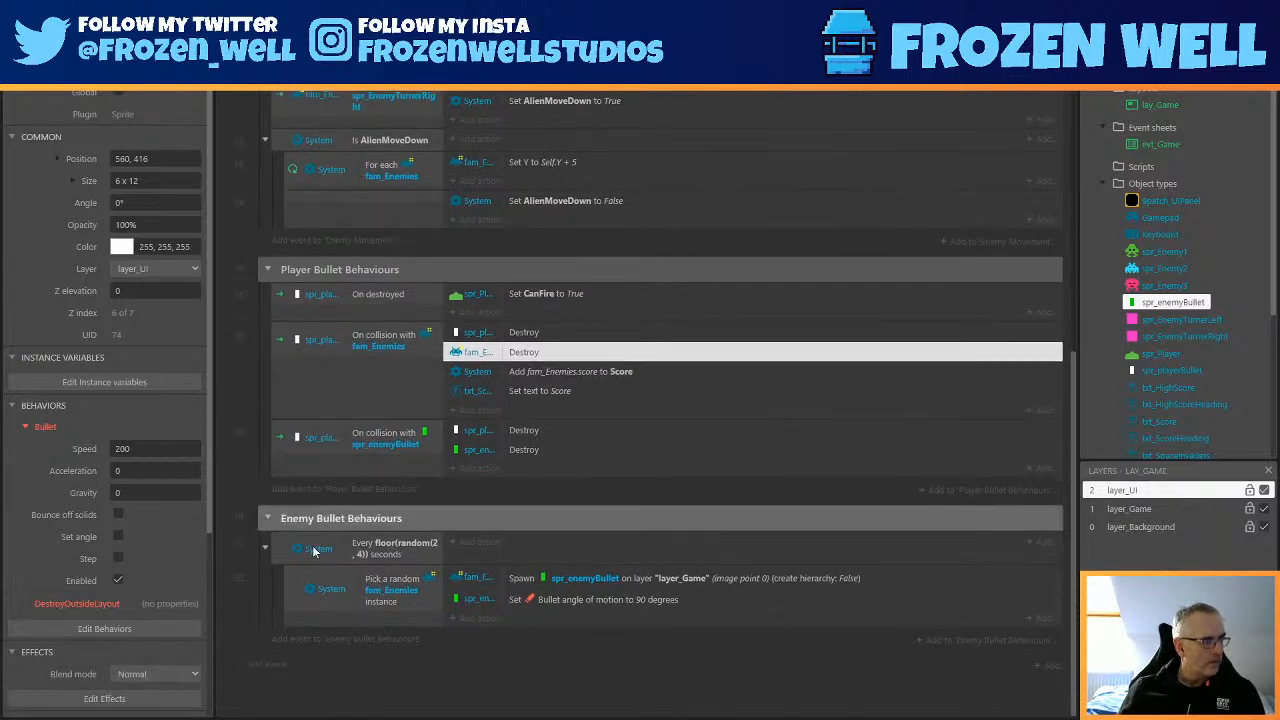
click(288, 640)
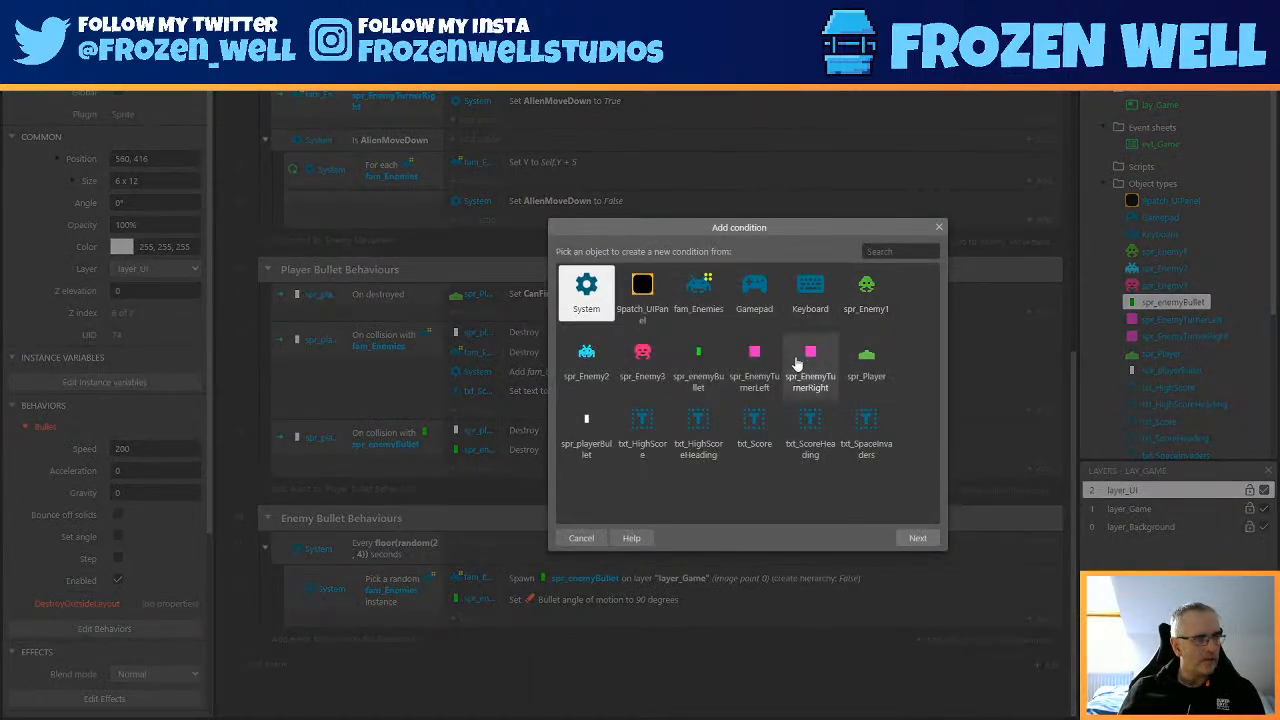
click(690, 353)
double_click(698, 353)
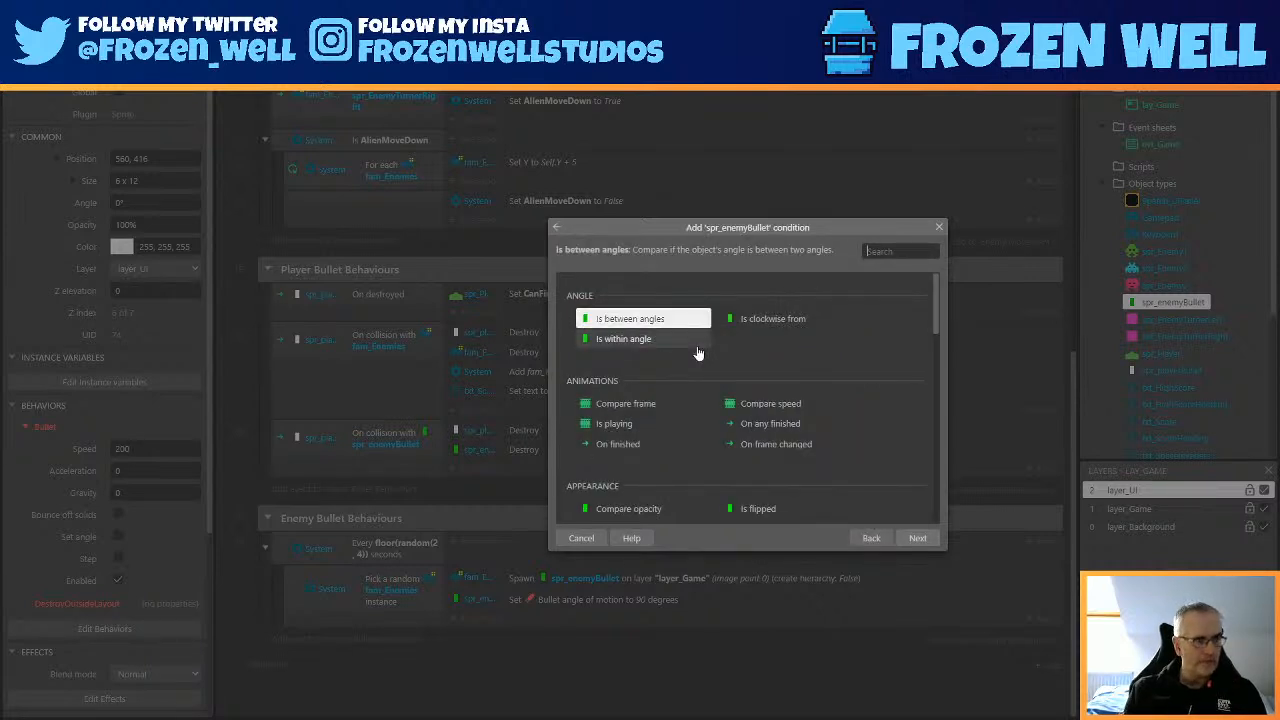
text(coll)
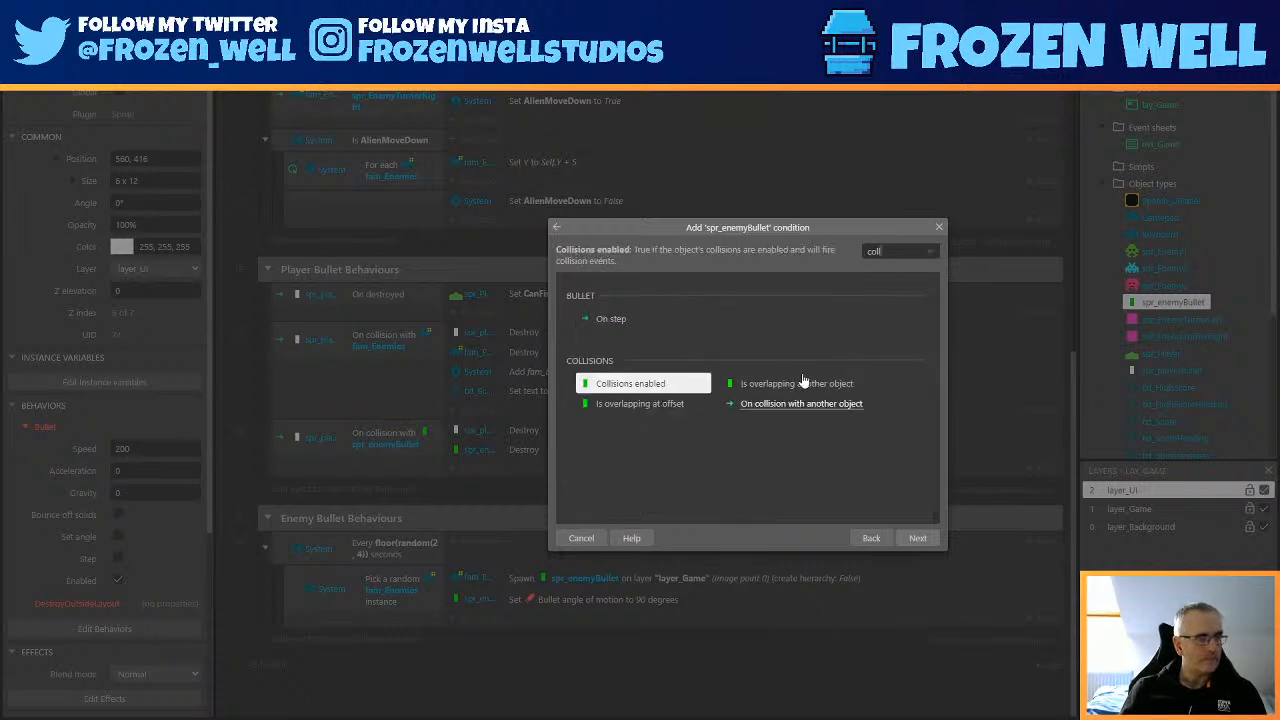
click(810, 406)
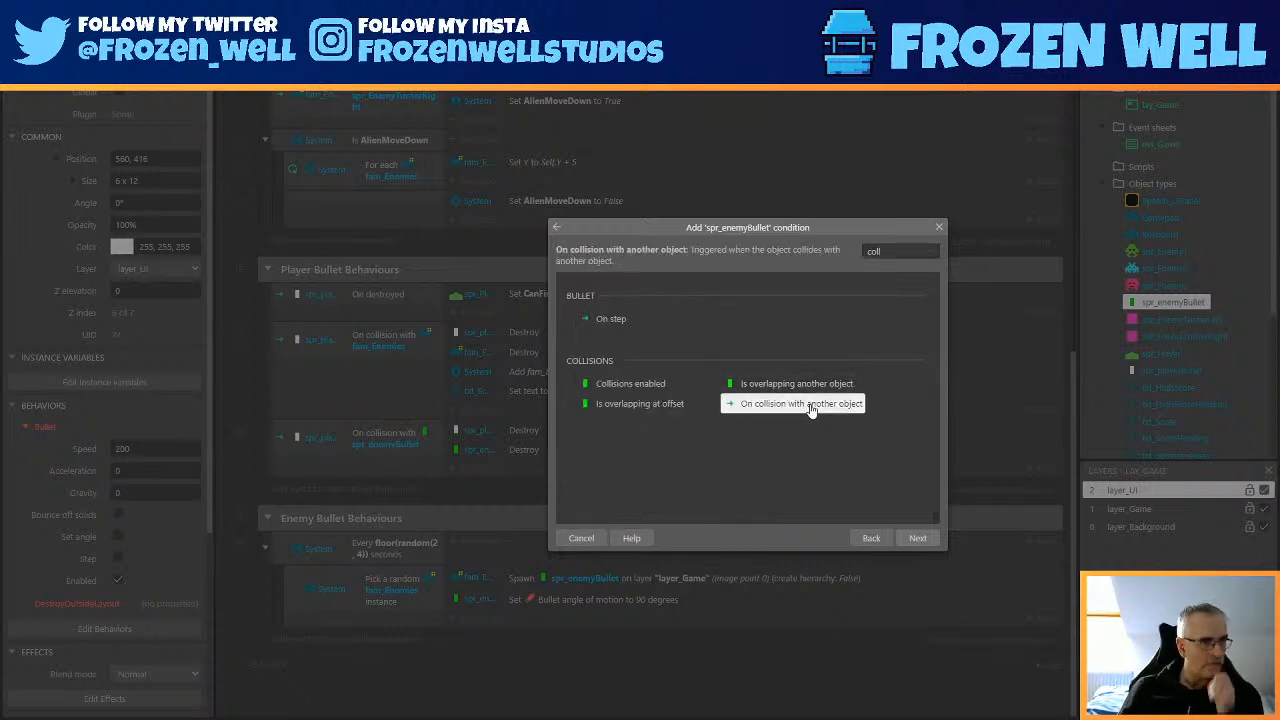
click(916, 538)
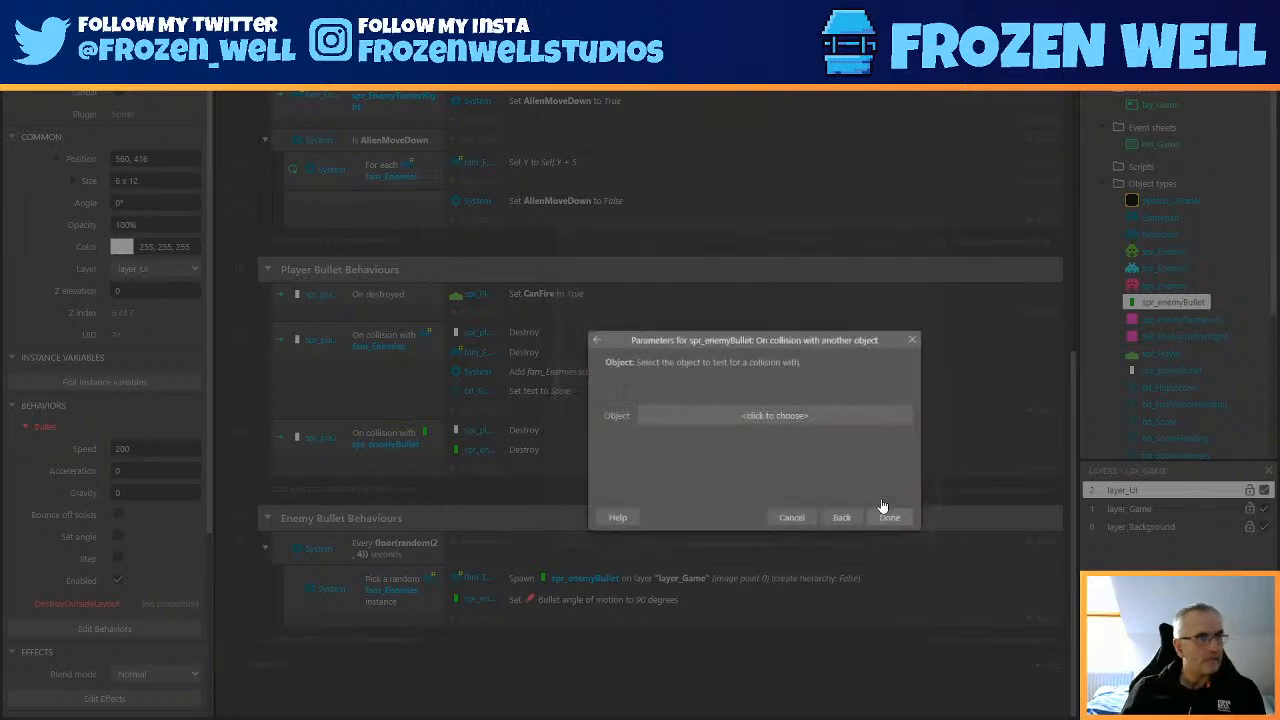
click(712, 420)
double_click(640, 537)
key(Return)
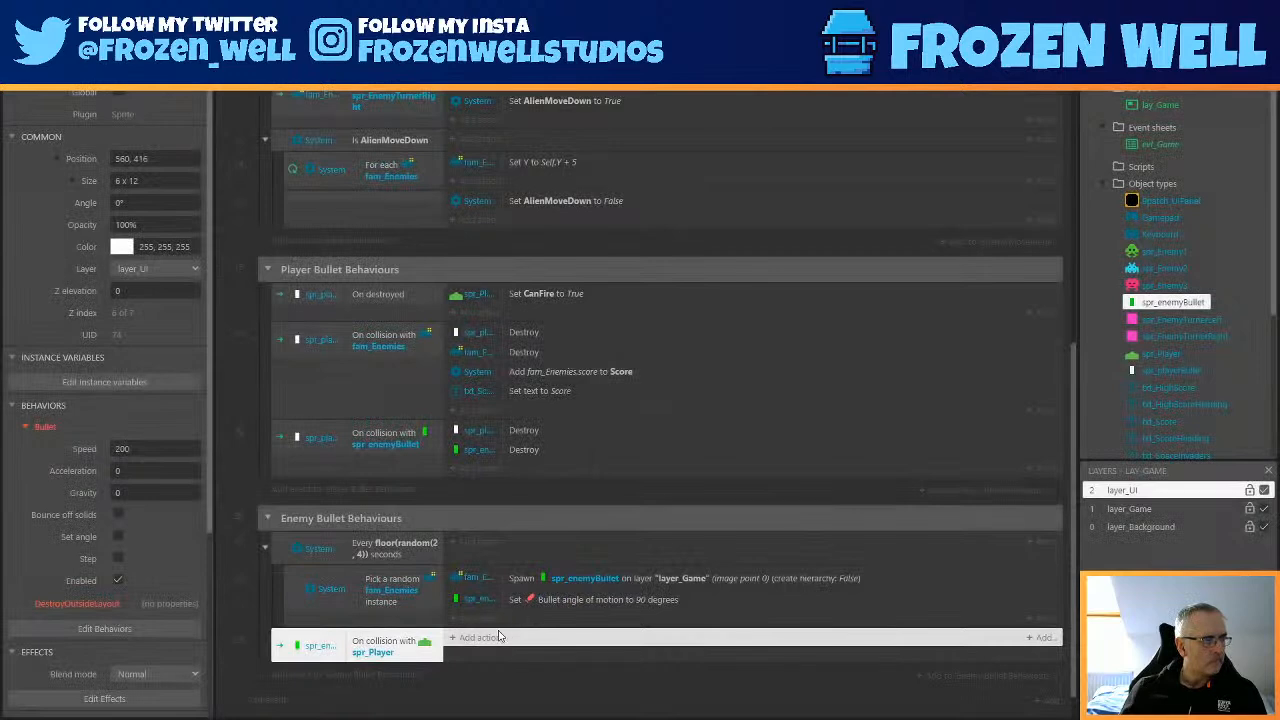
Add a Destroy action for spr_enemyBullet to the event for its collision with spr_Player.
click(489, 636)
double_click(645, 360)
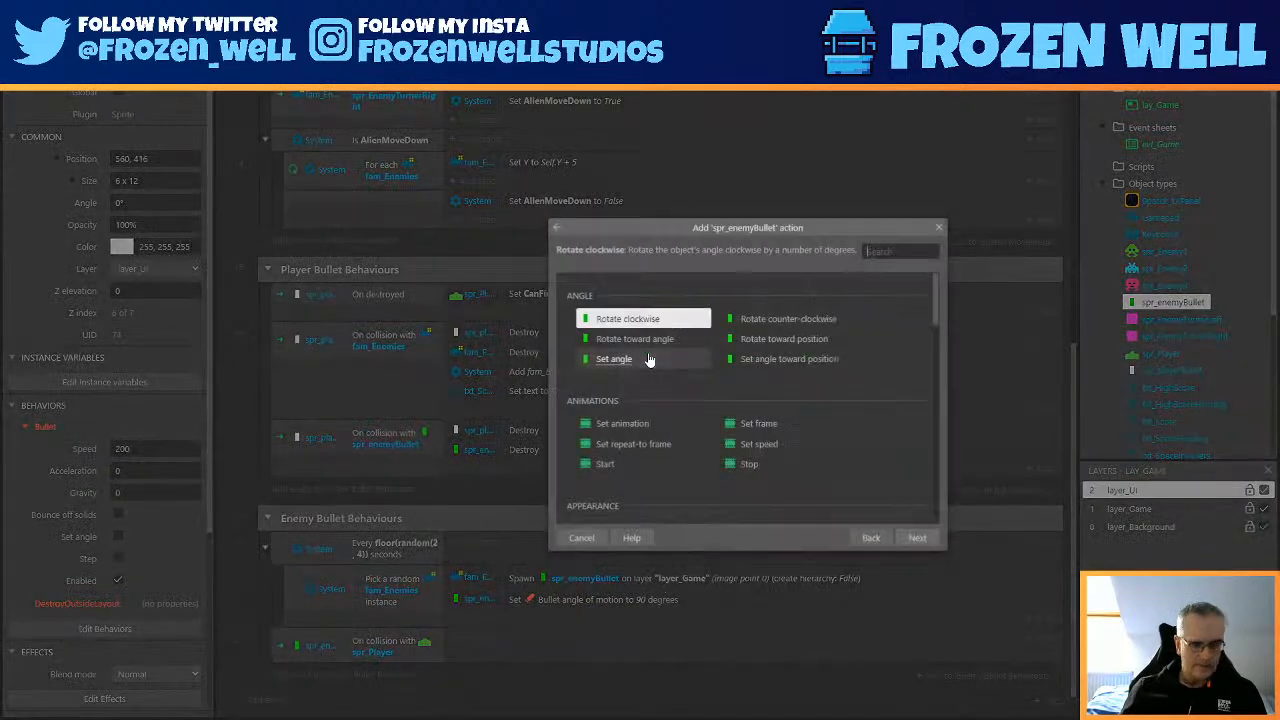
text(destroy)
key(Return)
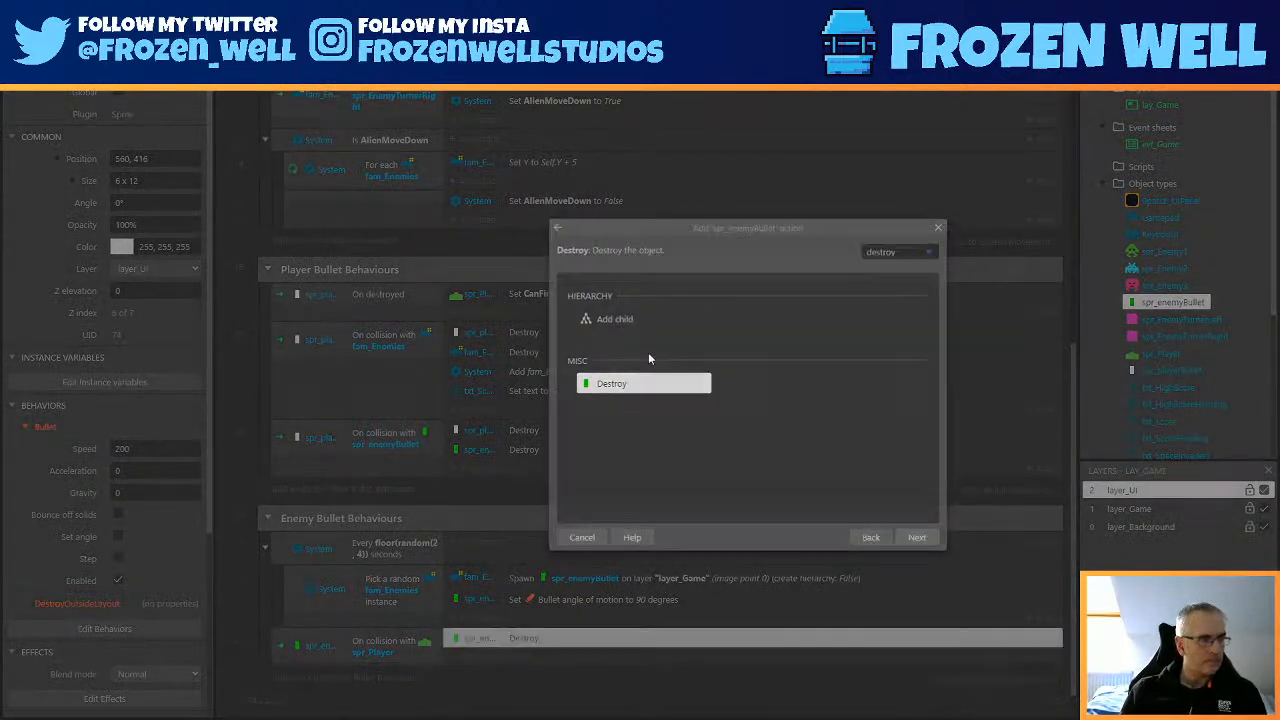
Add a function named PlayerHit at the end of the event sheet, below the Enemy Bullet Behaviours group.
scroll(390, 600, up, 5)
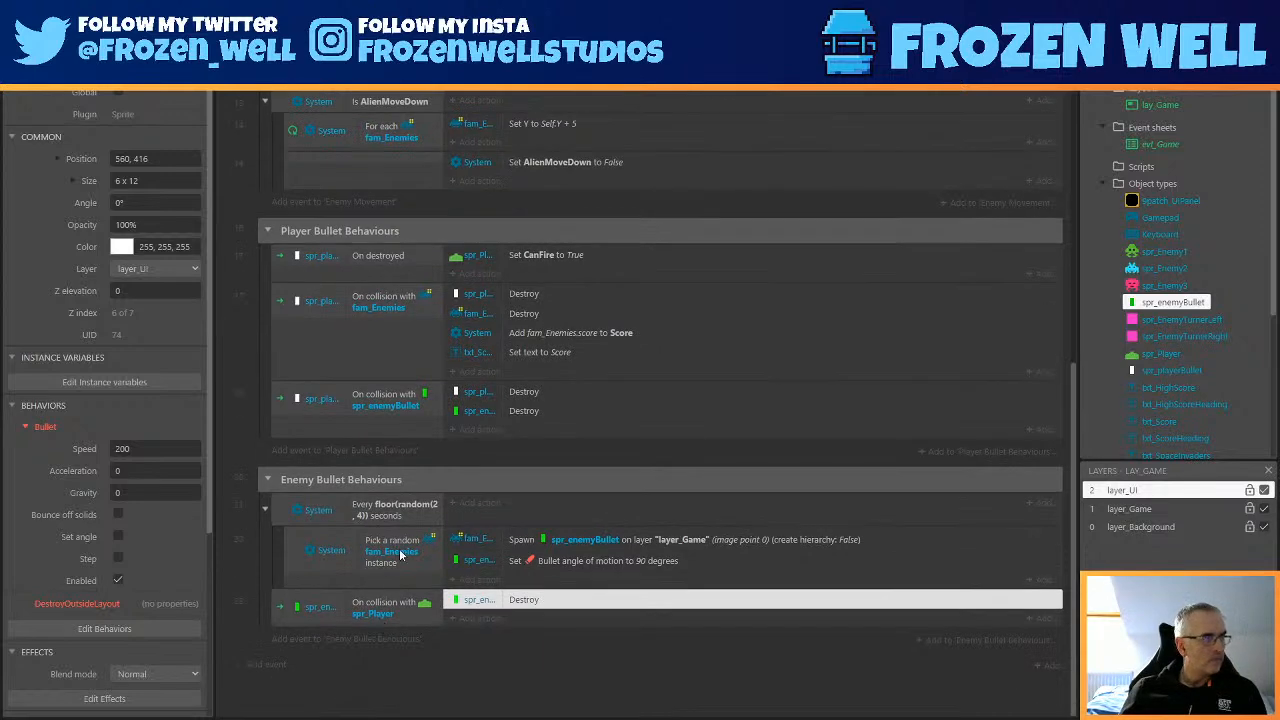
scroll(386, 417, up, 3)
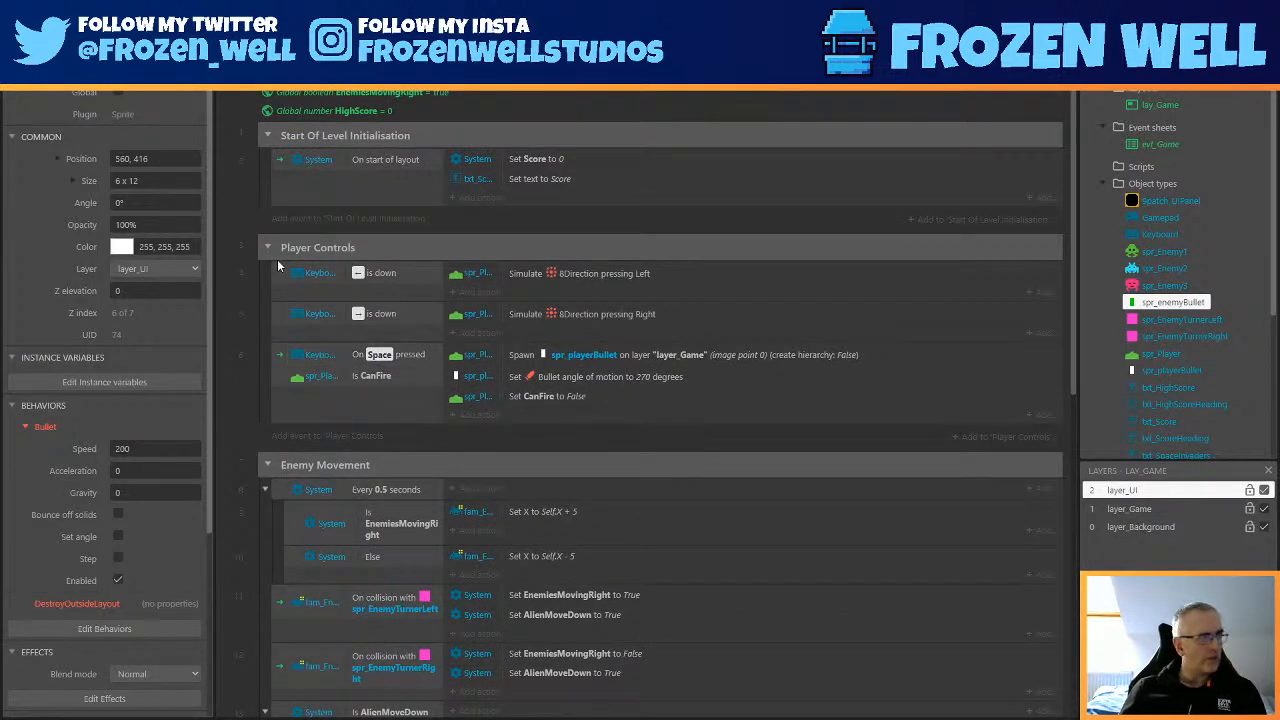
scroll(318, 400, down, 10)
scroll(328, 480, down, 3)
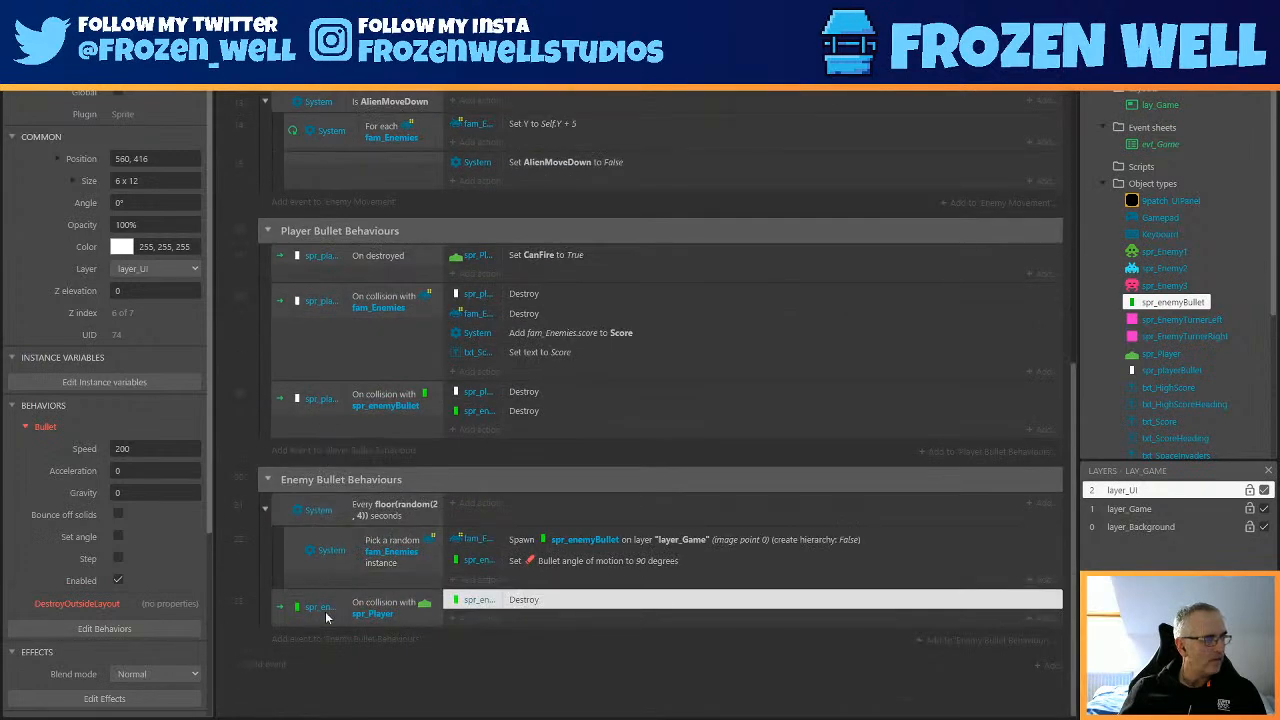
right_click(313, 668)
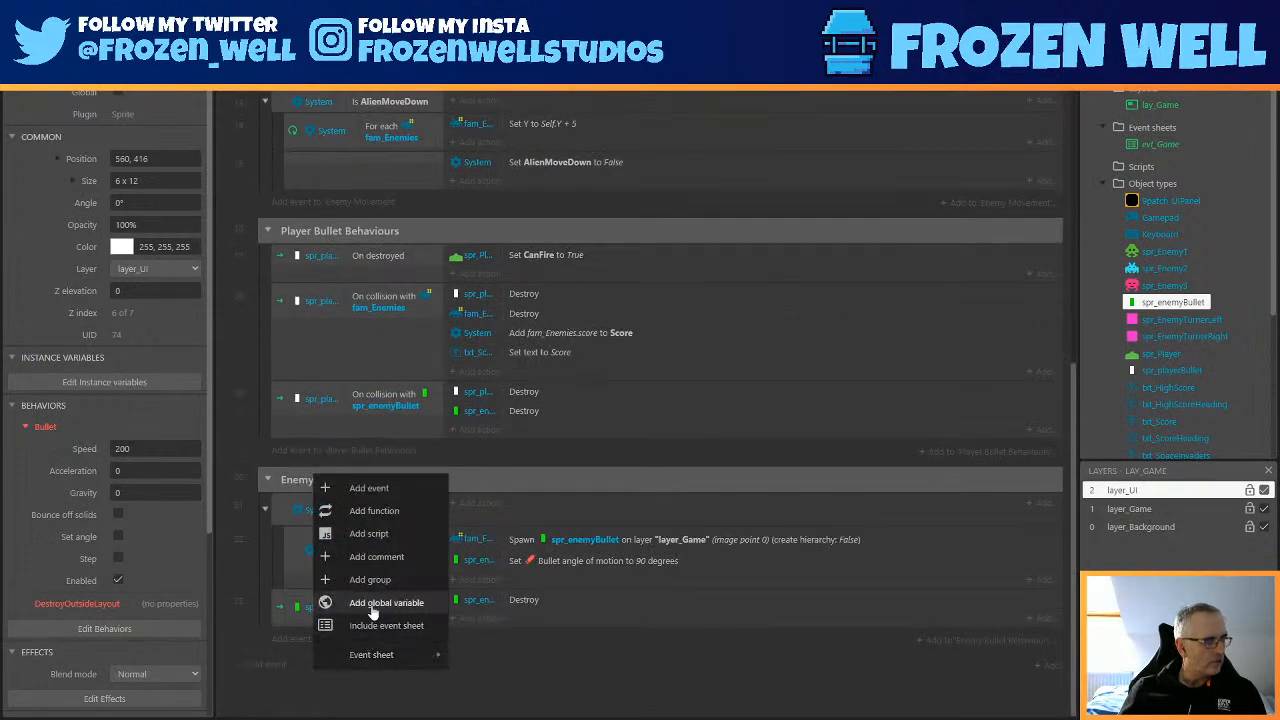
click(374, 511)
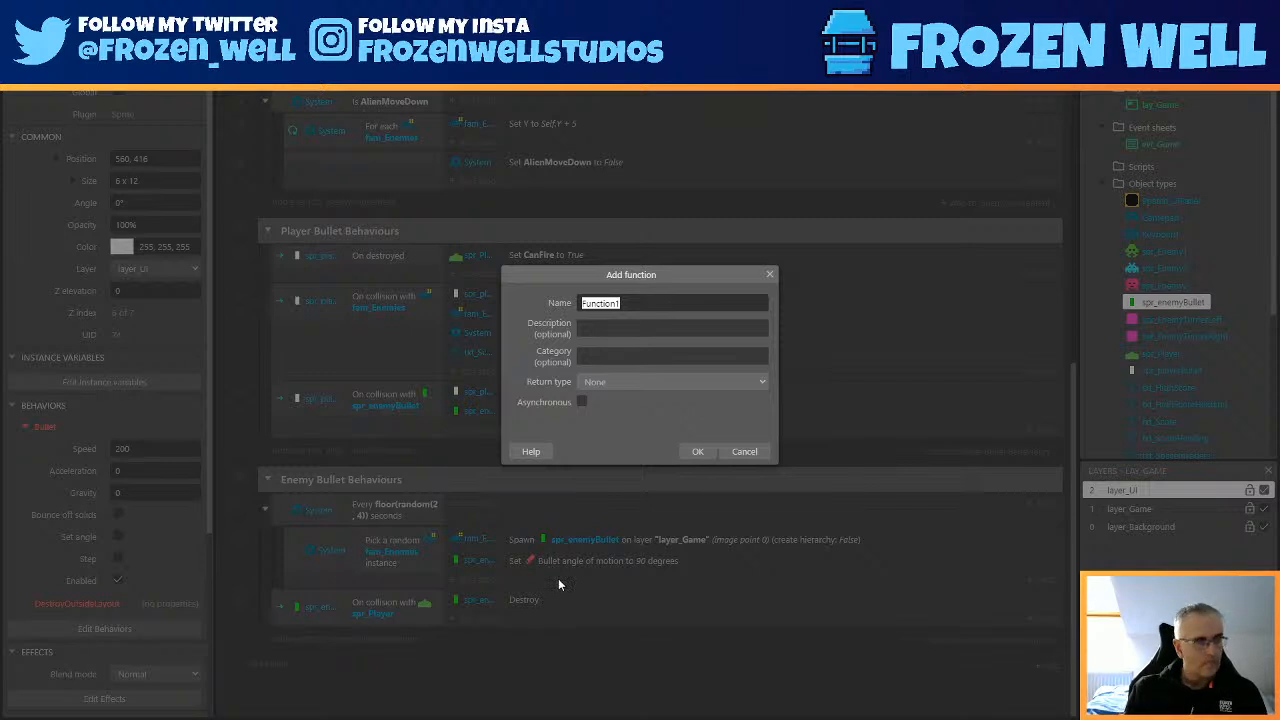
text(p)
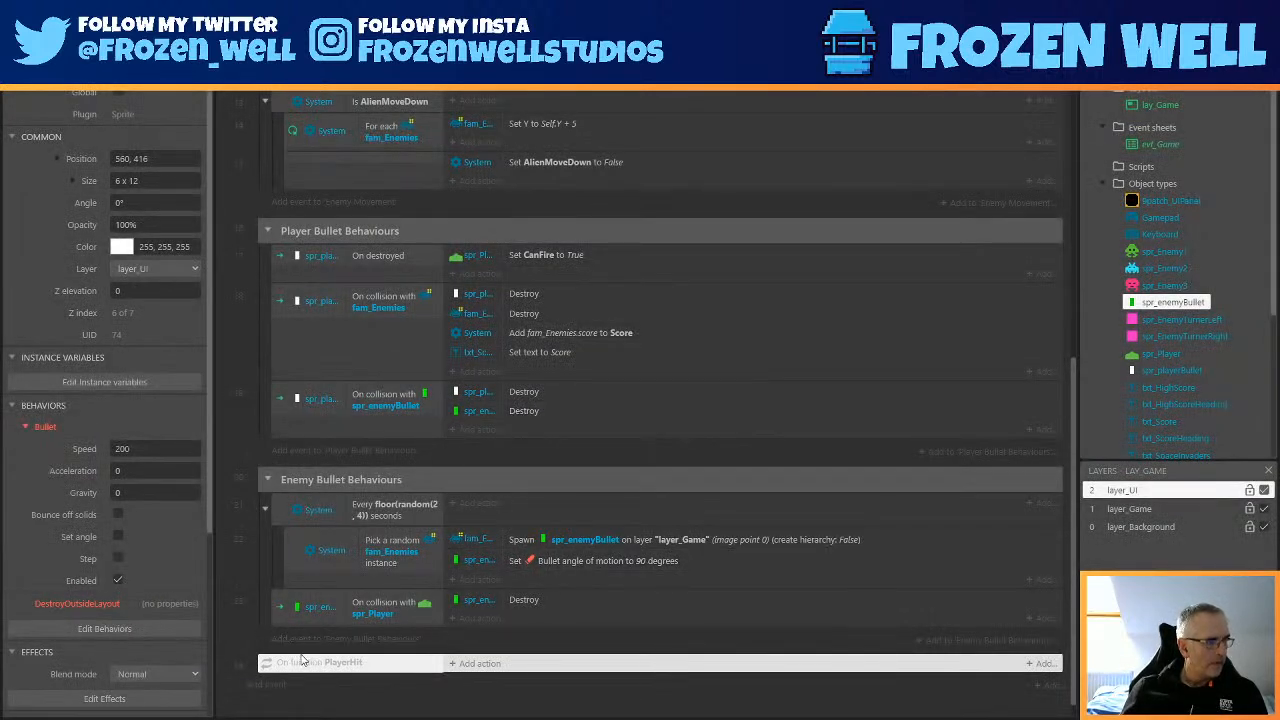
Add the comment "TODO Death Functionality" above the PlayerHit function.
right_click(267, 663)
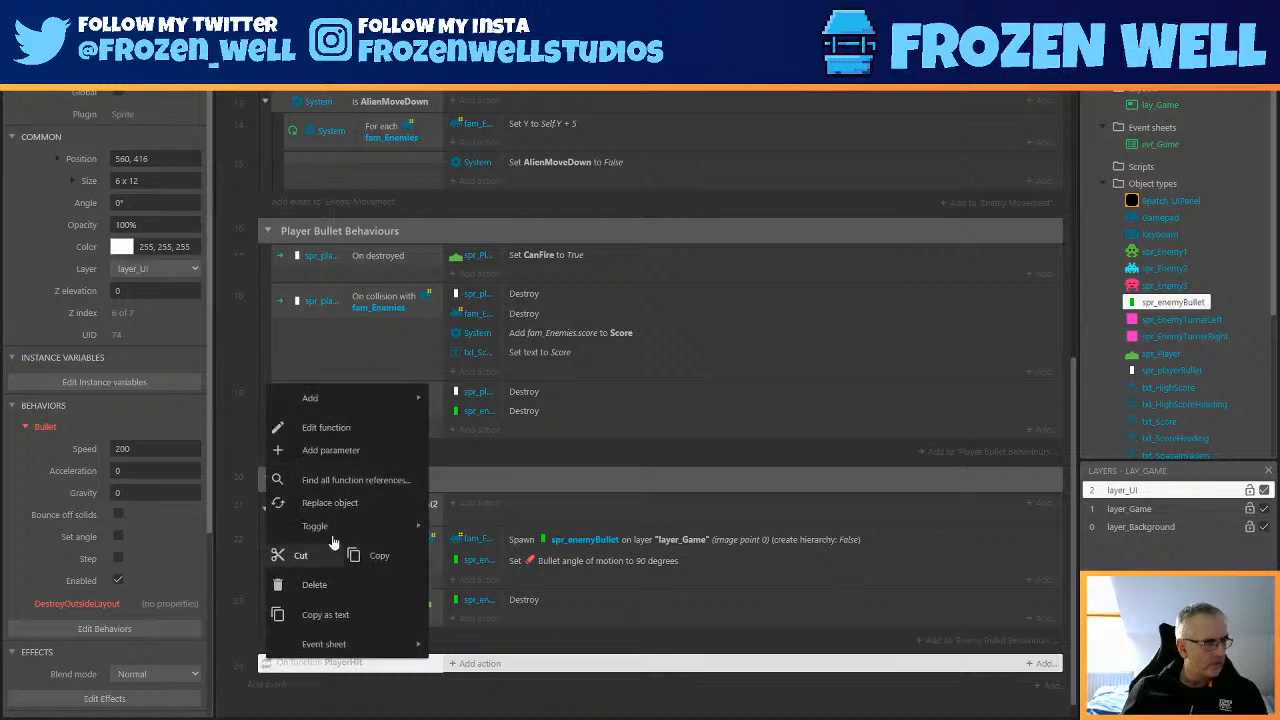
mouse_move(362, 402)
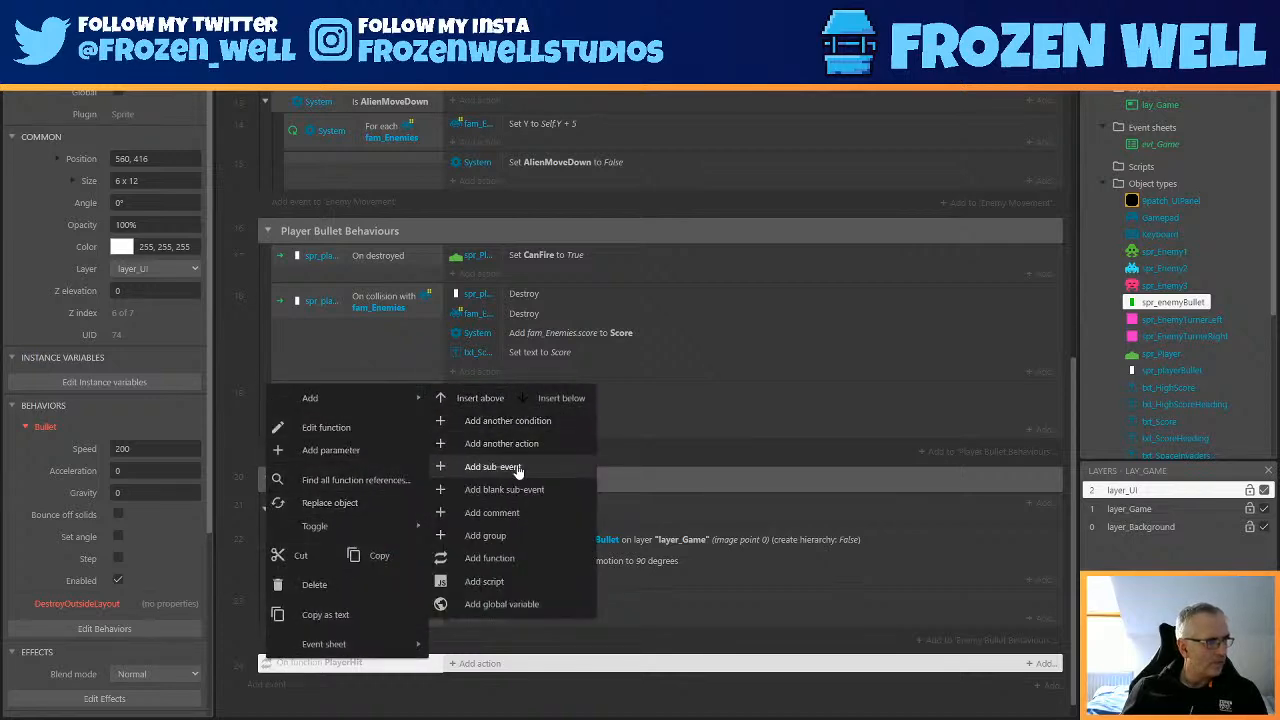
click(520, 513)
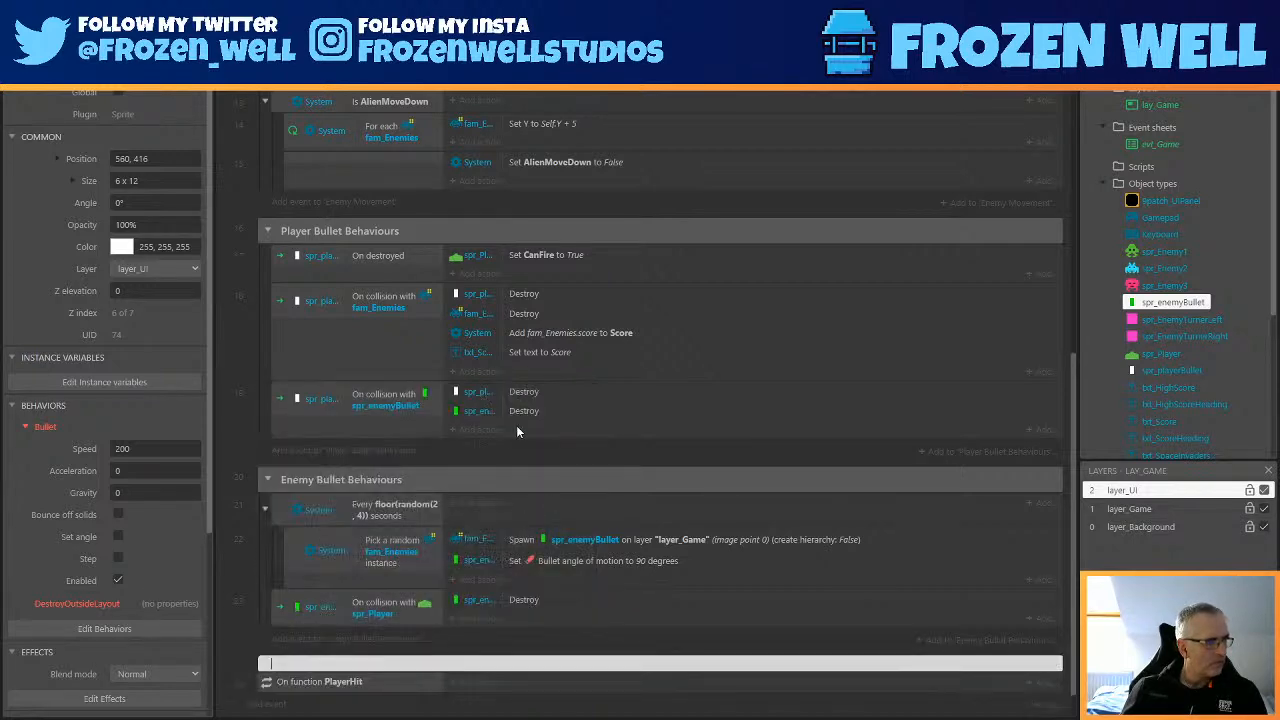
text(TODO De)
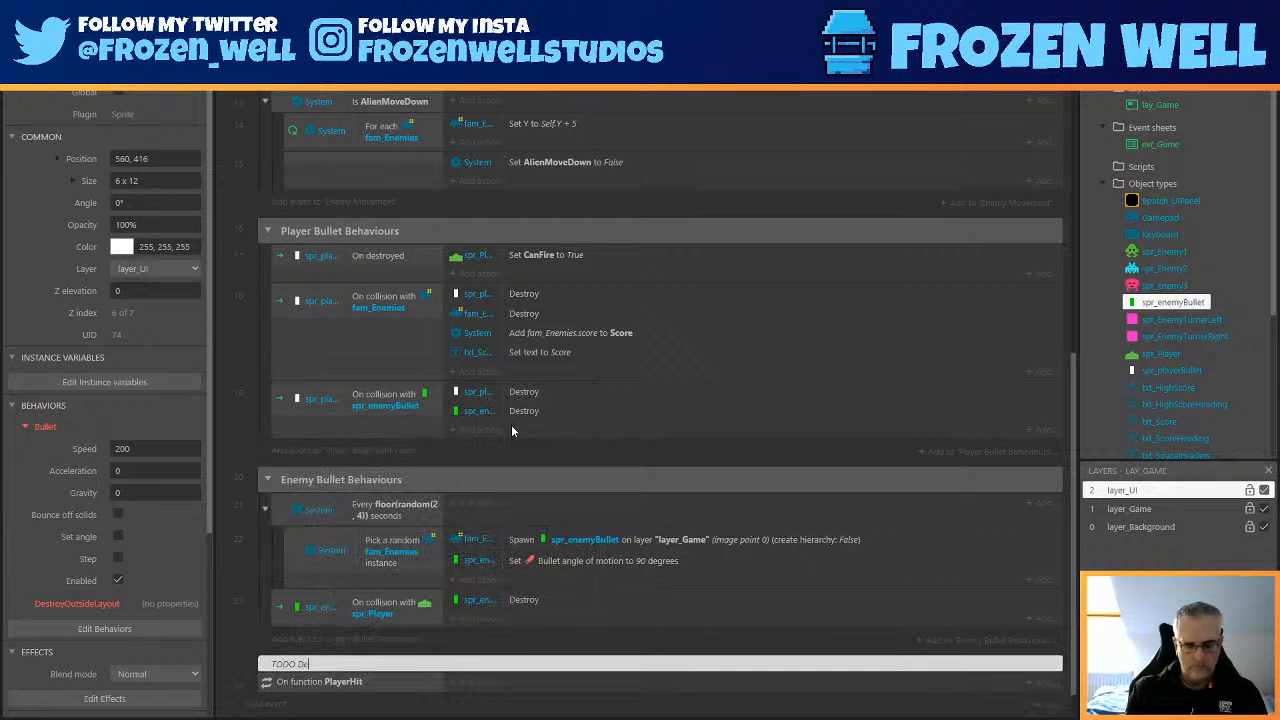
text(ath Functionality)
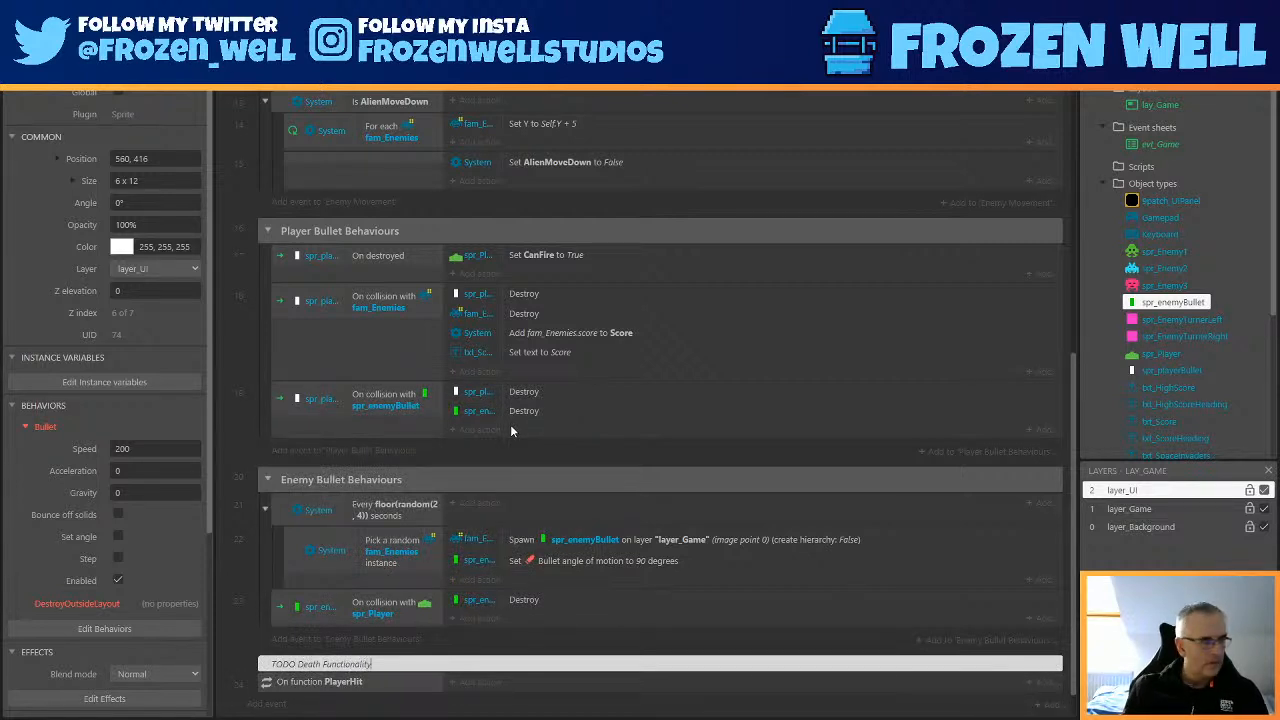
key(Return)
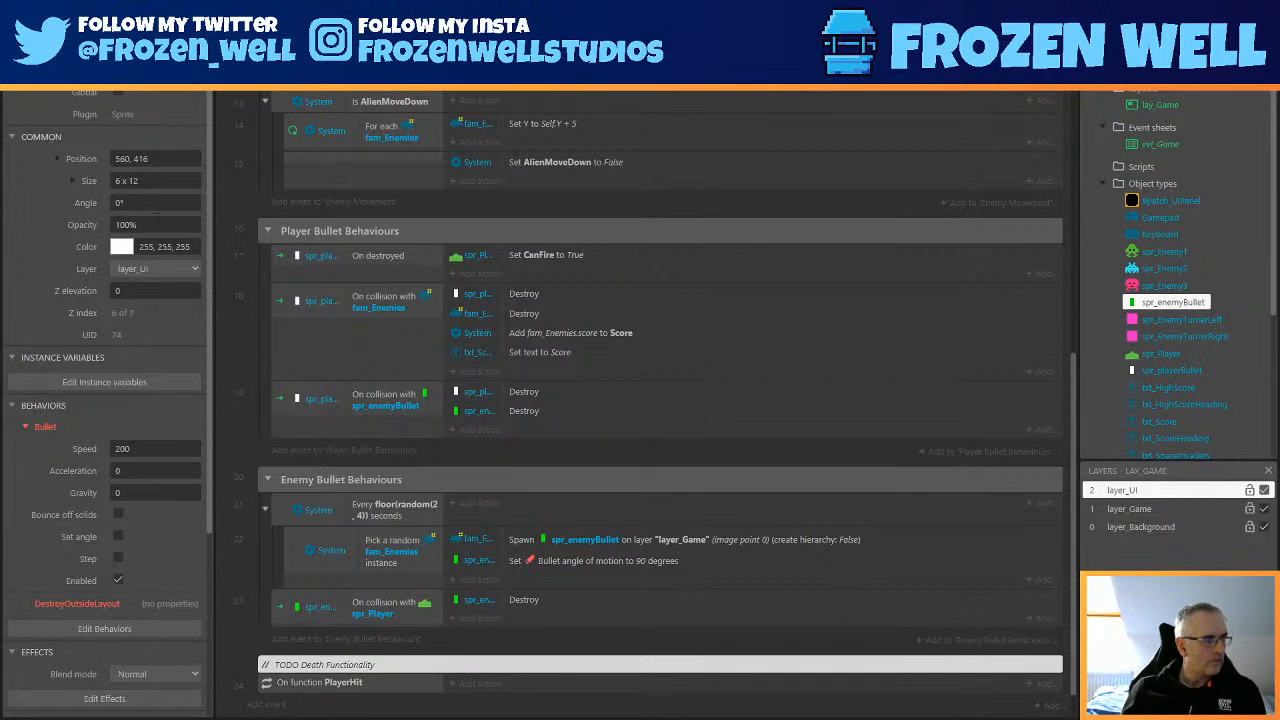
Add an action calling the PlayerHit function to the enemy bullet and player collision event, and save the project.
click(476, 619)
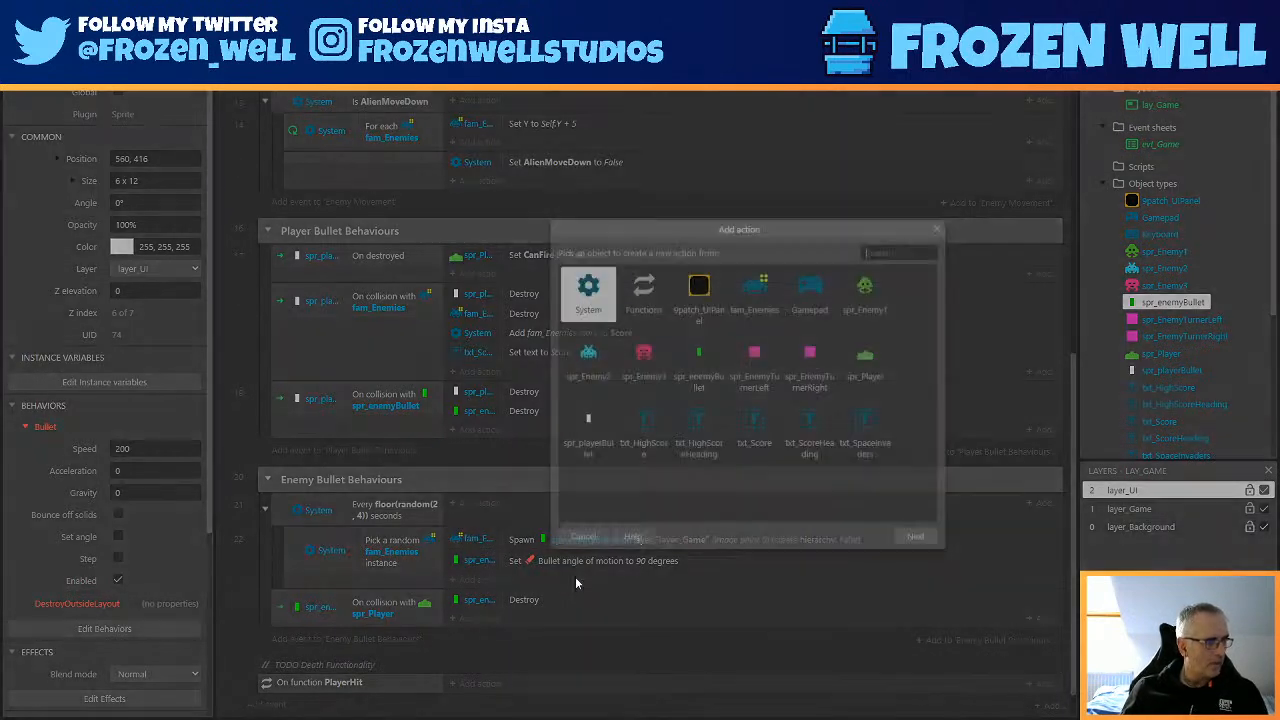
double_click(641, 300)
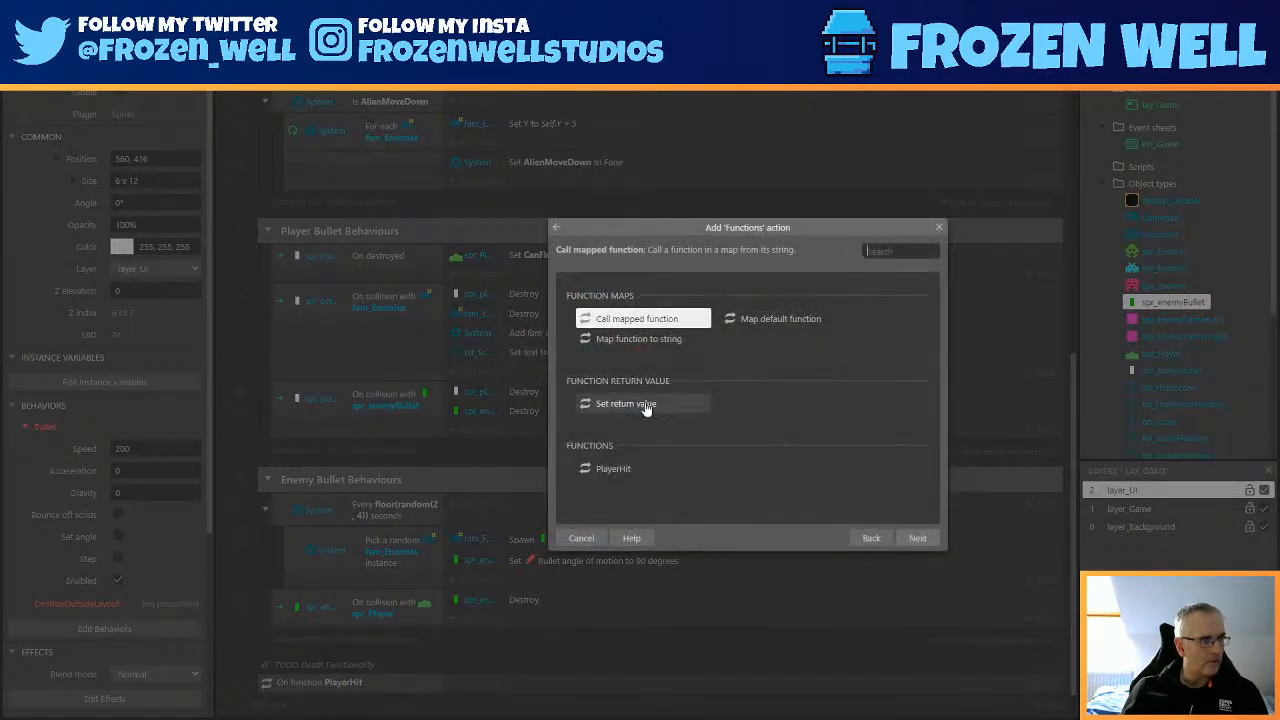
double_click(612, 476)
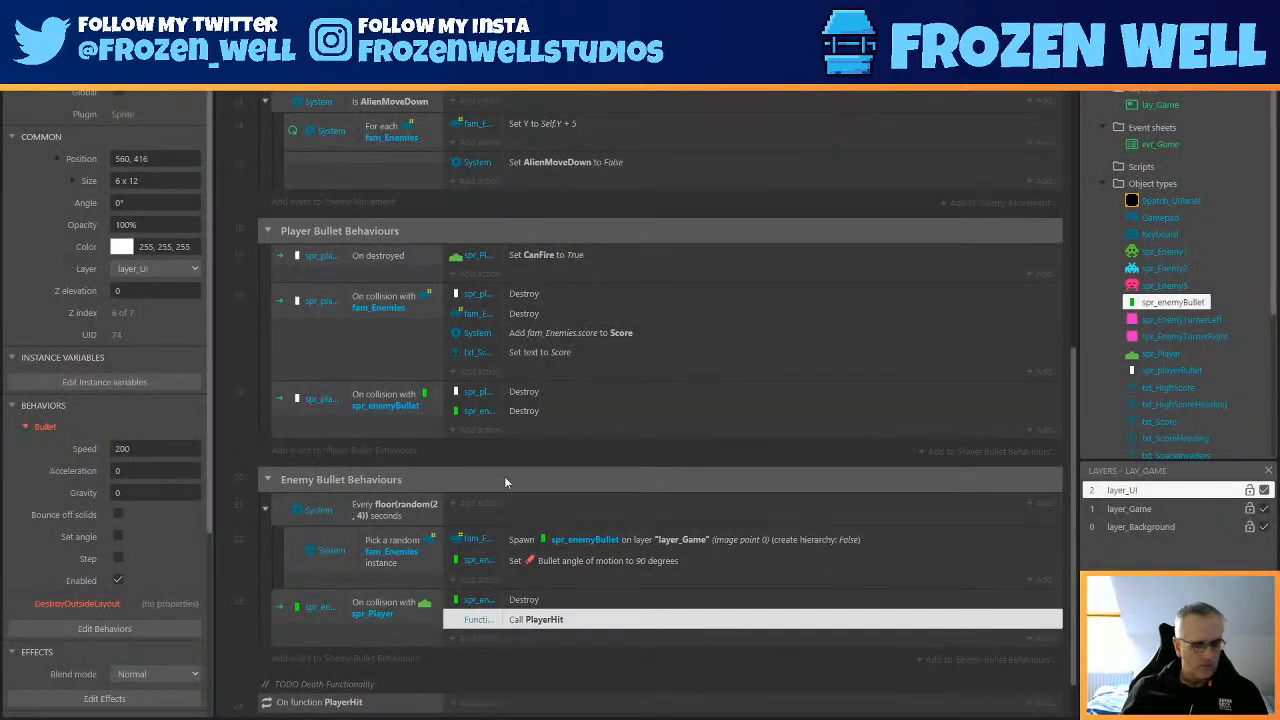
key(ctrl+s)
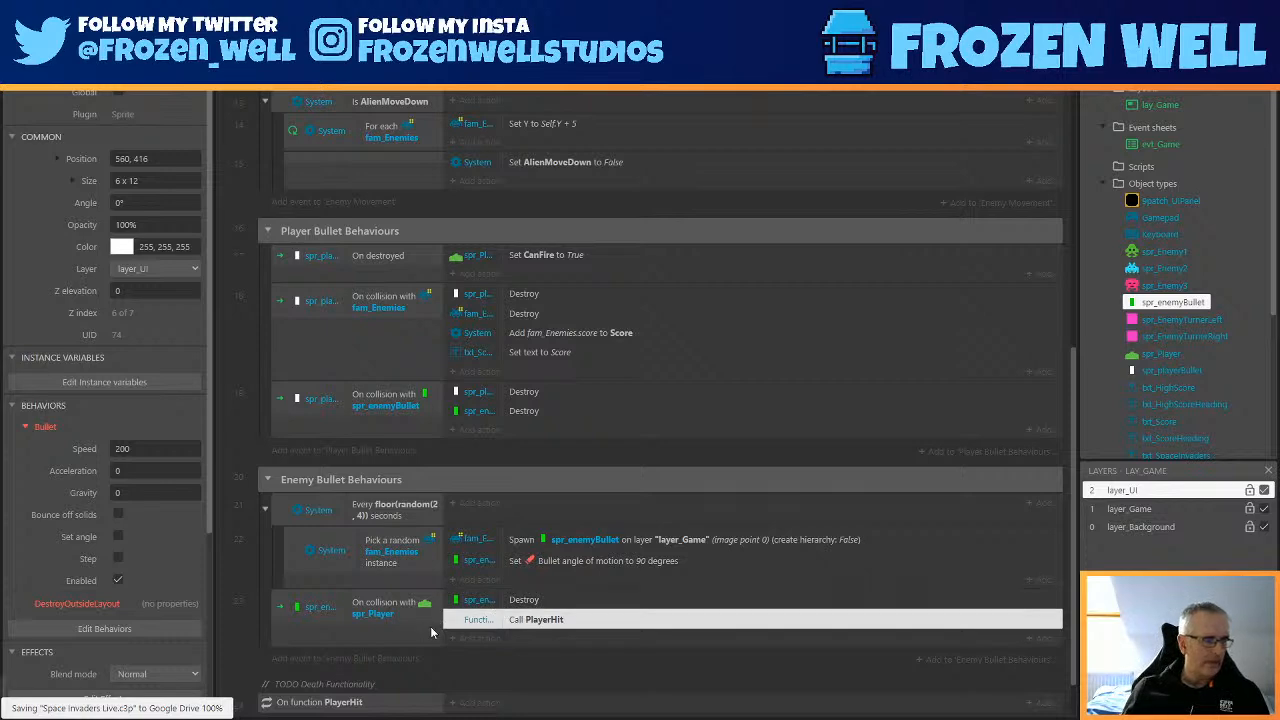
Preview the game from the layout, moving the ship left and right under enemy fire to test bullet hits, and close the preview.
scroll(440, 640, down, 1)
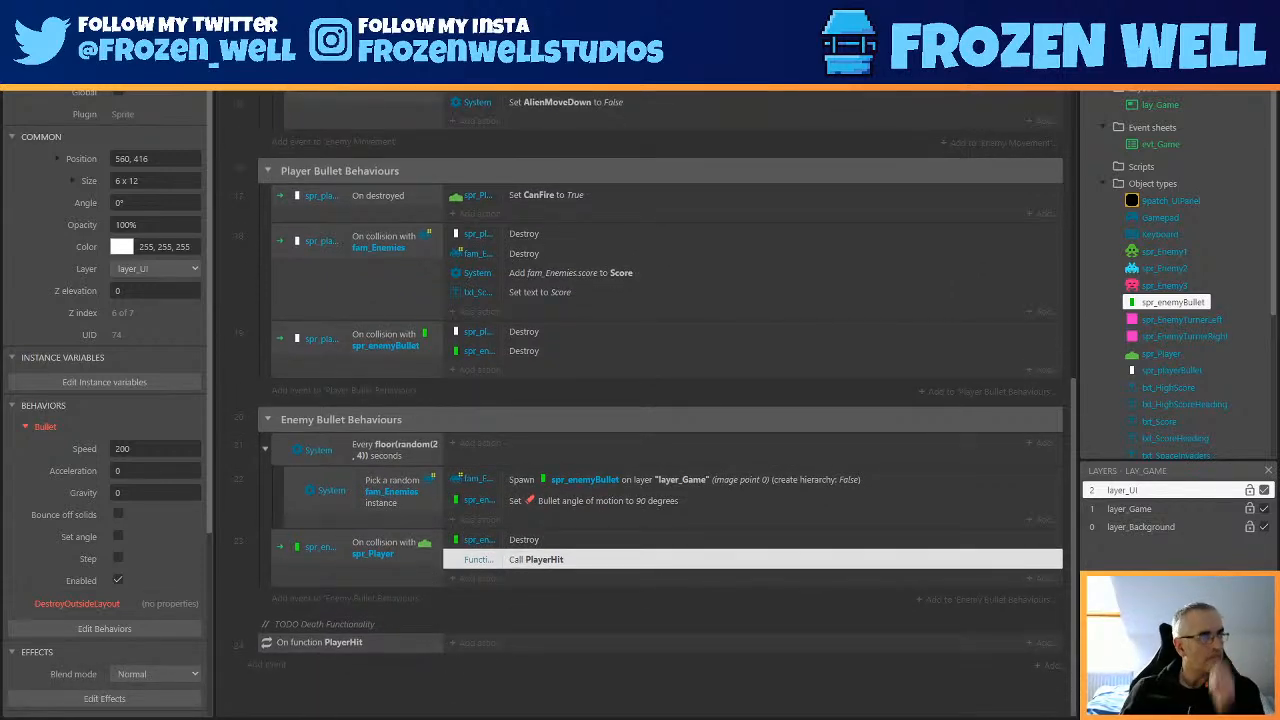
click(325, 55)
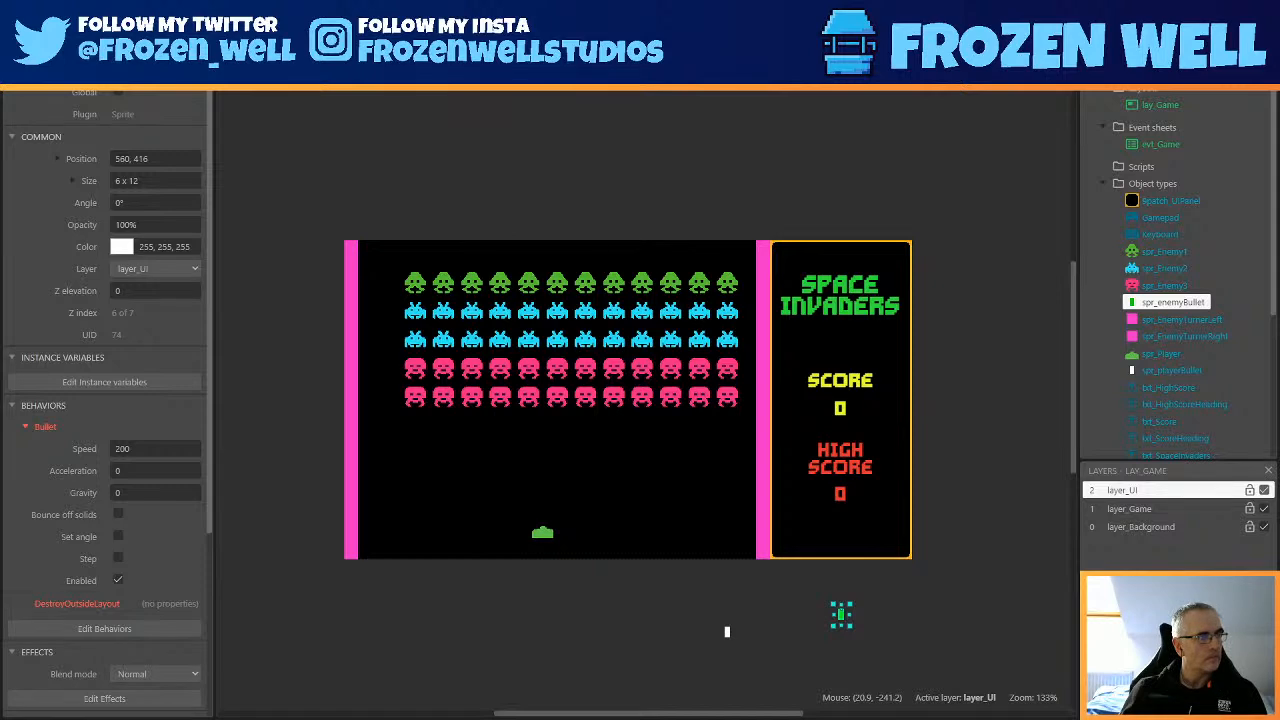
key(F5)
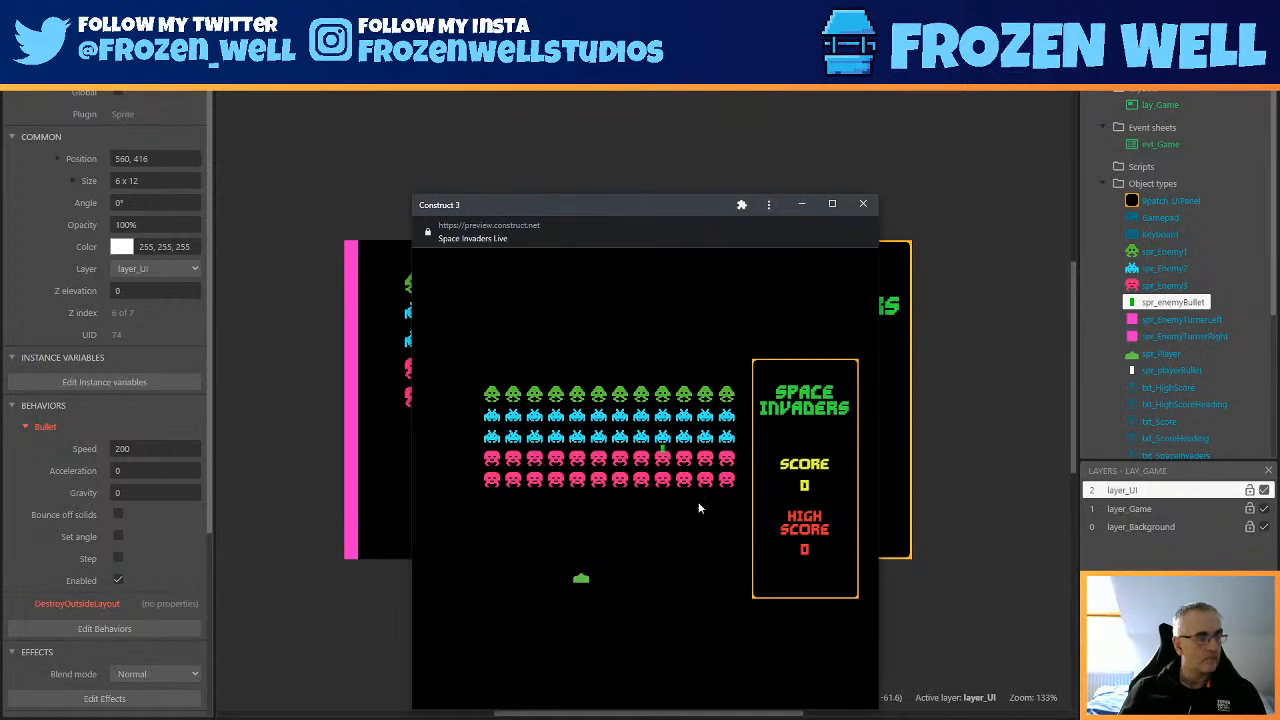
key(Right)
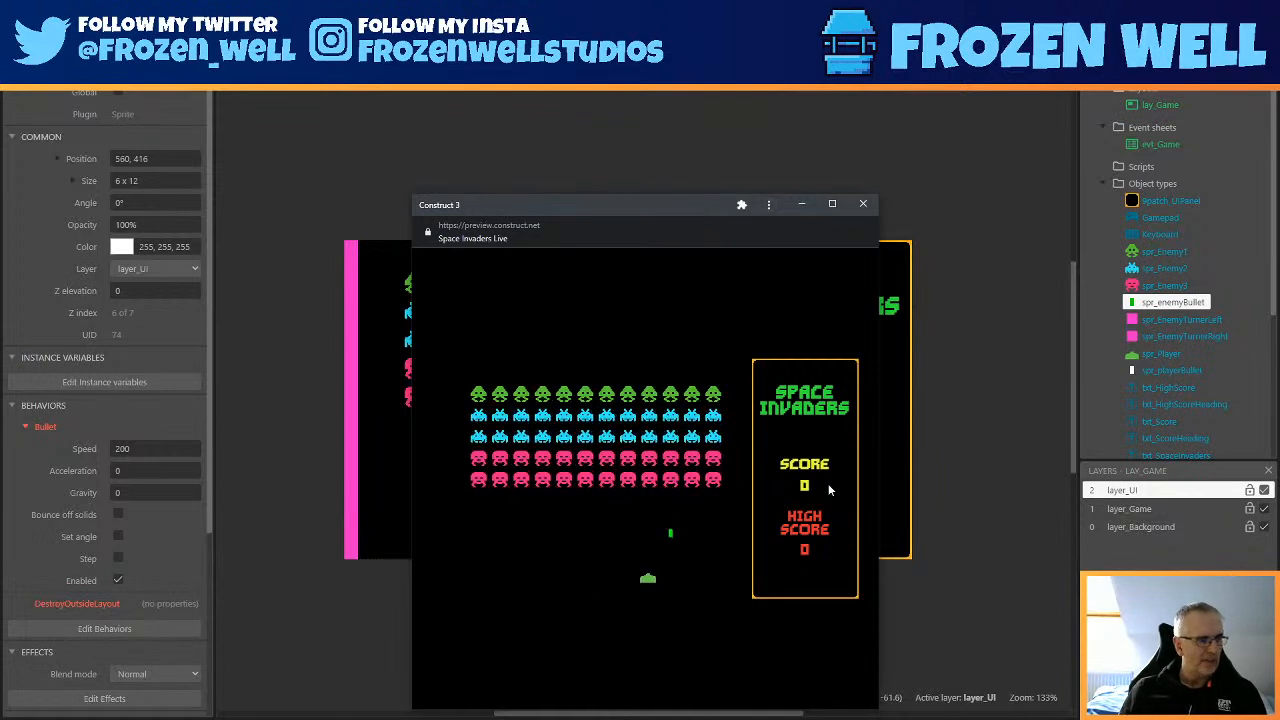
key(Left)
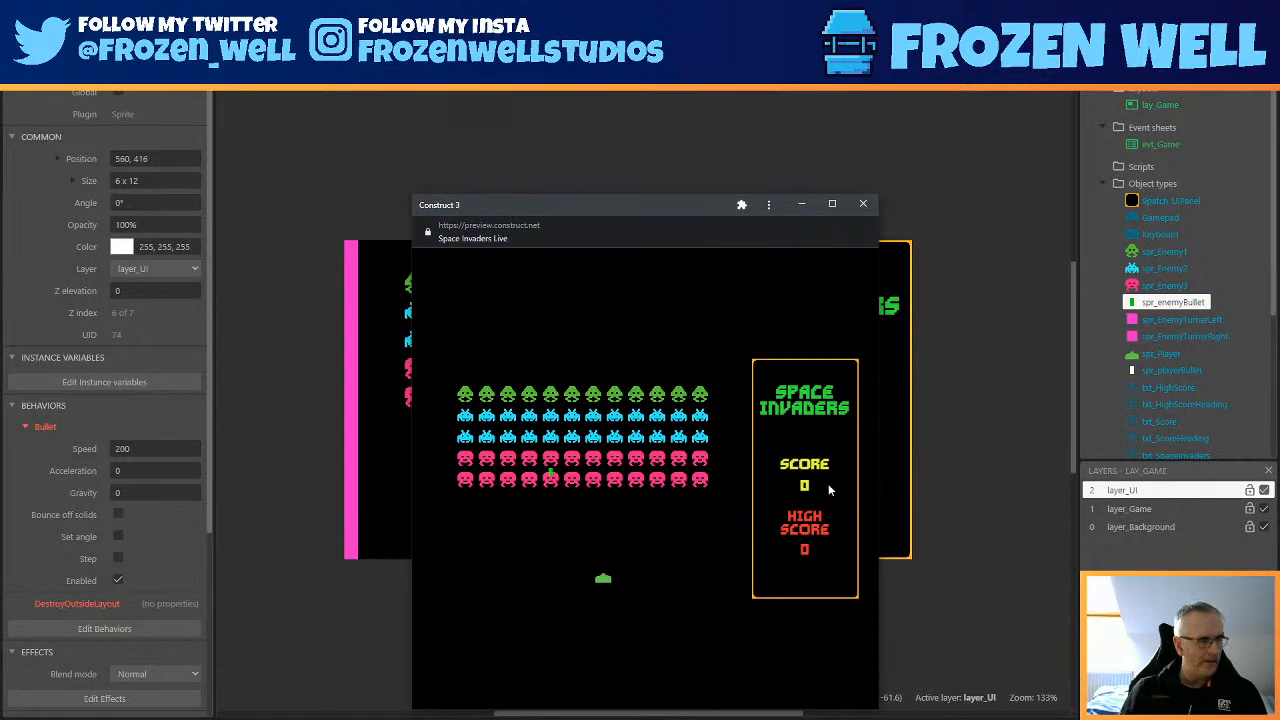
key(Left)
key(Right)
key(Left)
key(Left)
key(Right)
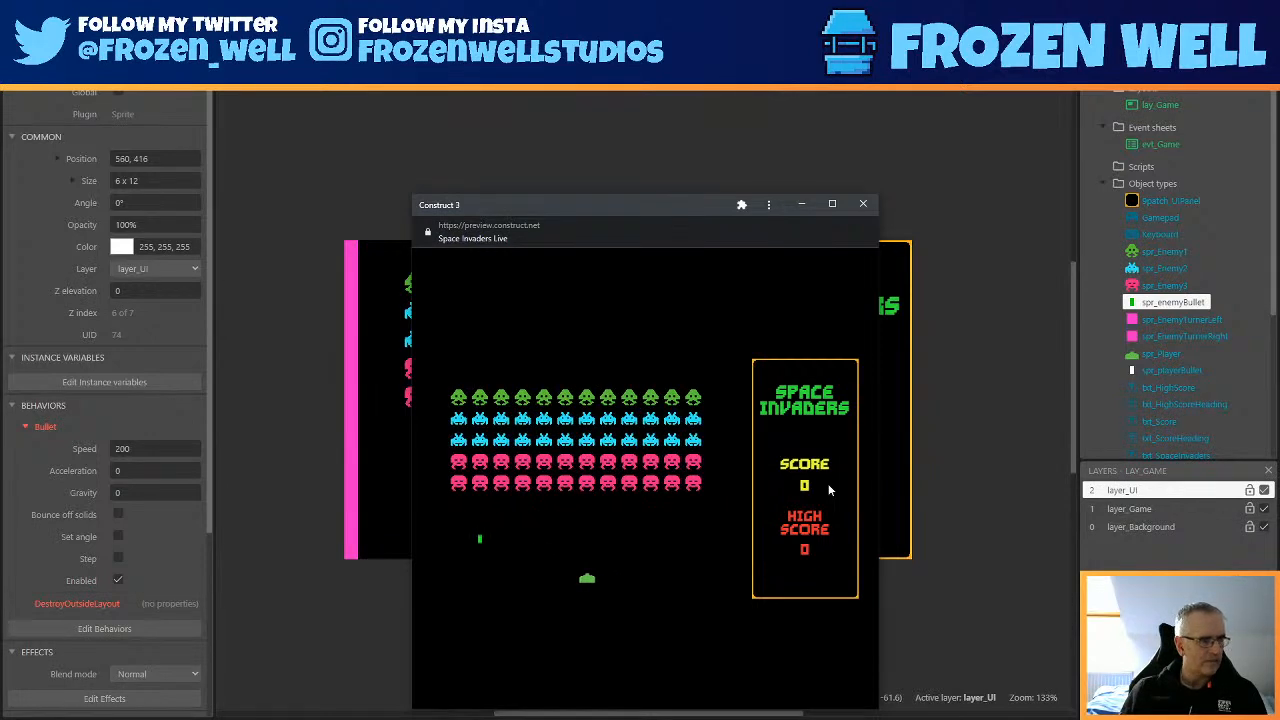
key(Left)
key(Right)
key(Left)
key(Right)
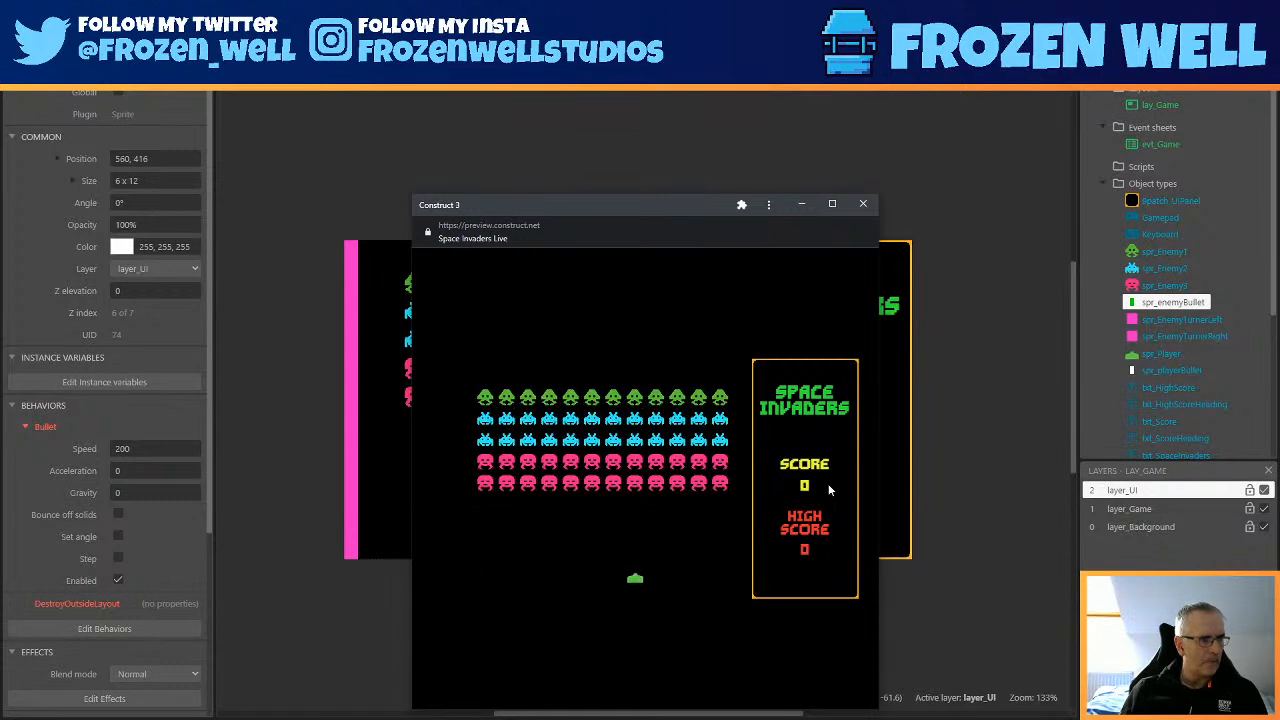
key(Left)
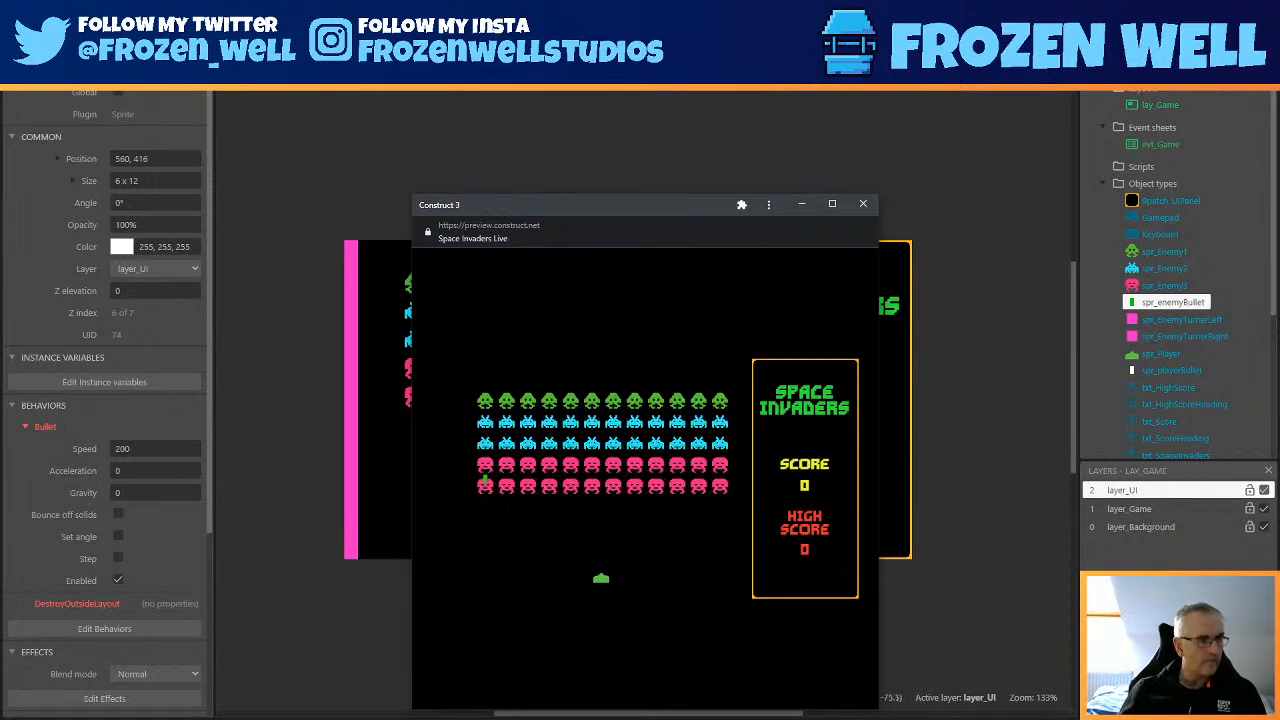
click(863, 204)
click(688, 154)
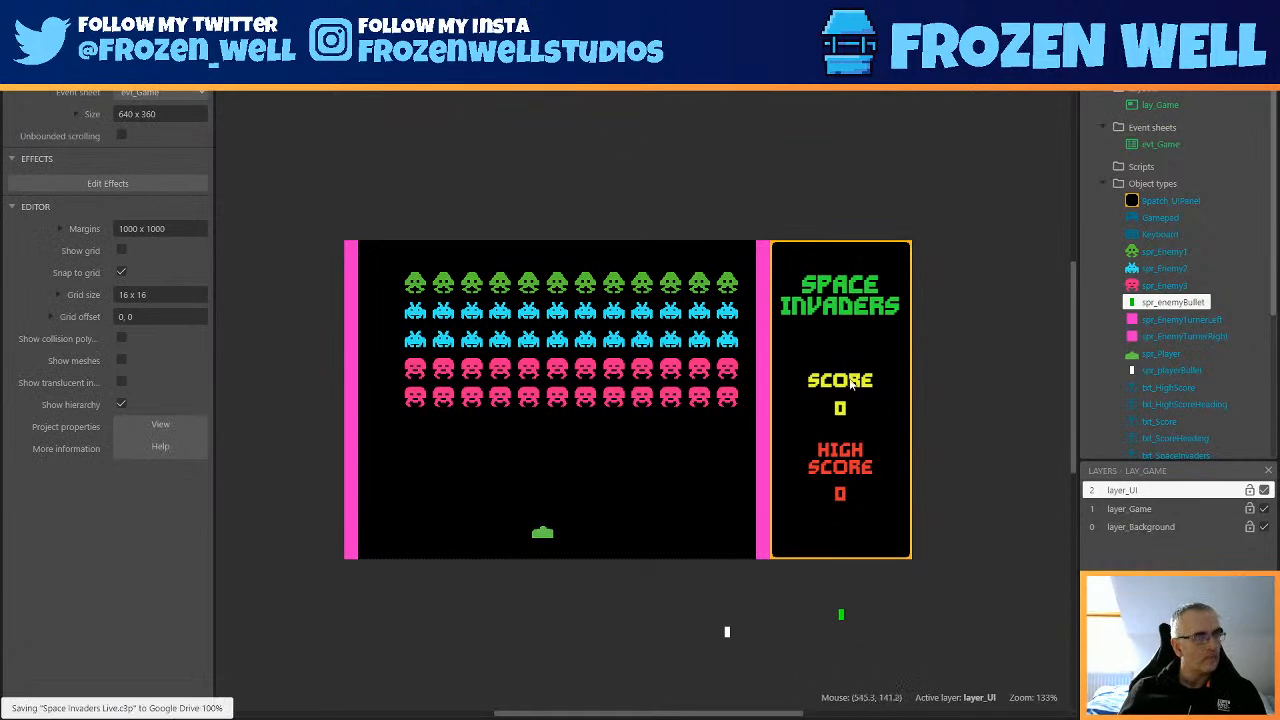
Insert a sprite object named spr_Bases and place it in the play area, above and to the left of the player ship.
double_click(583, 616)
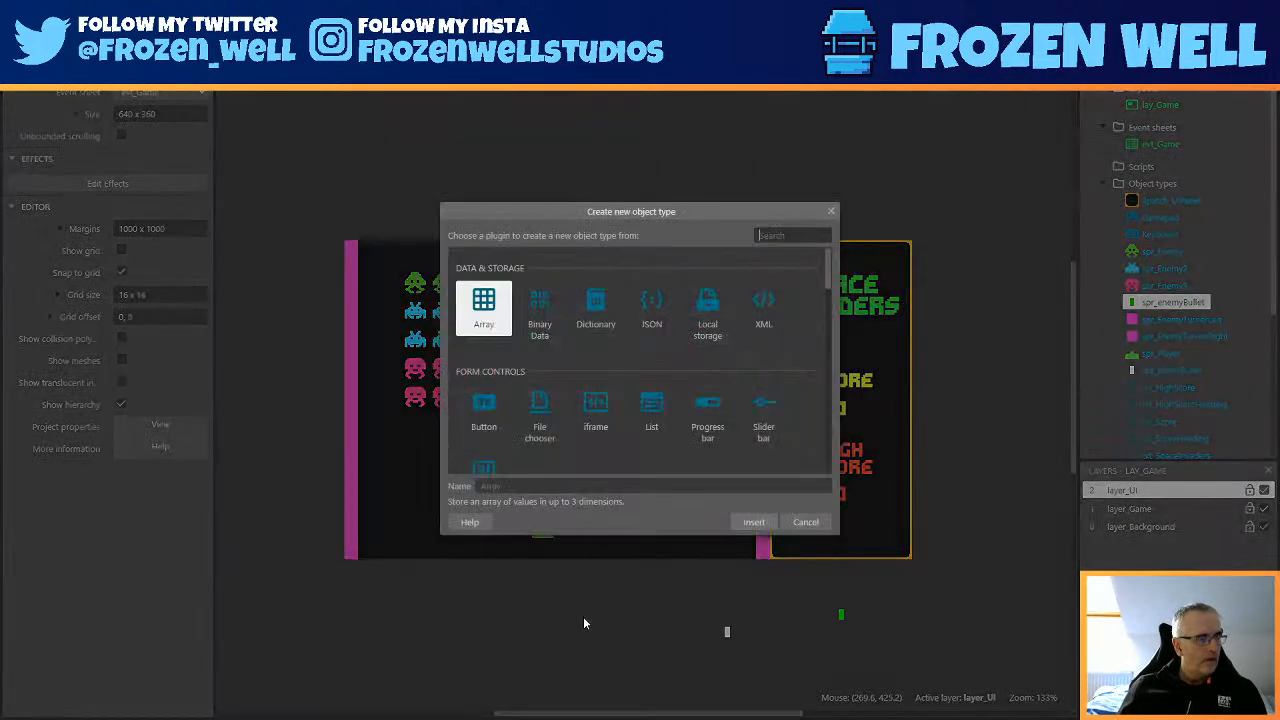
text(spr)
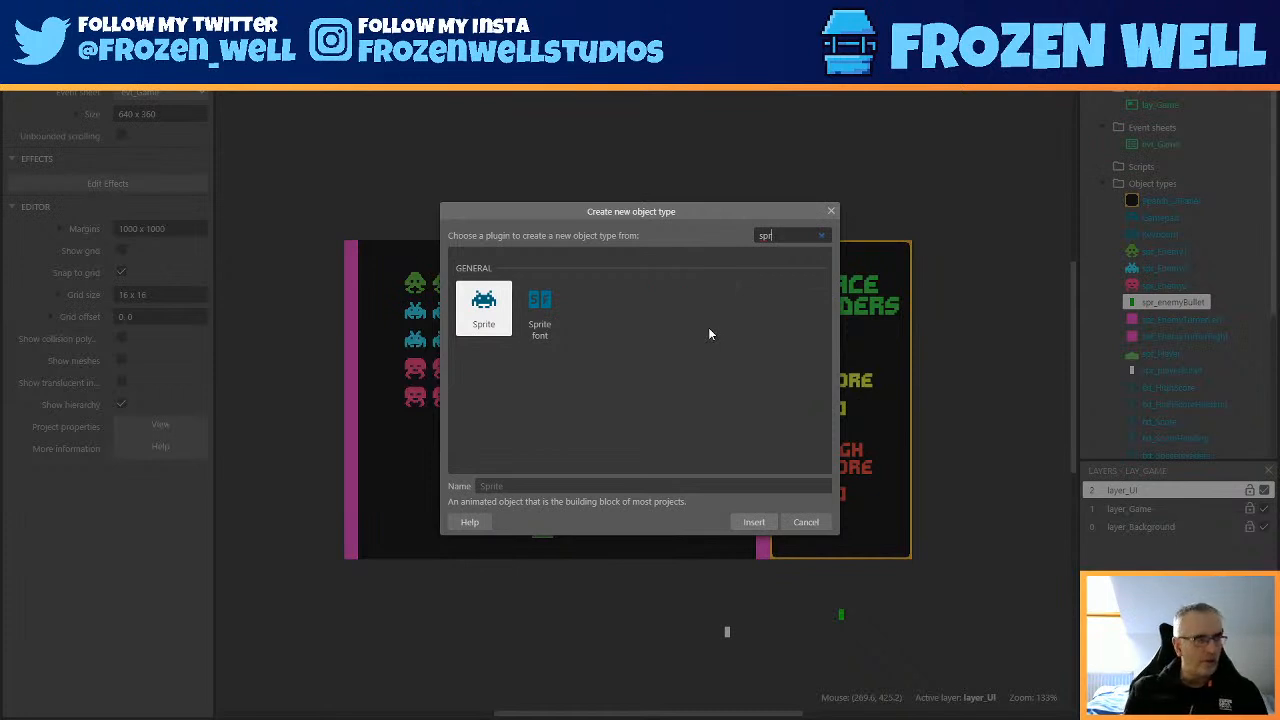
key(Tab)
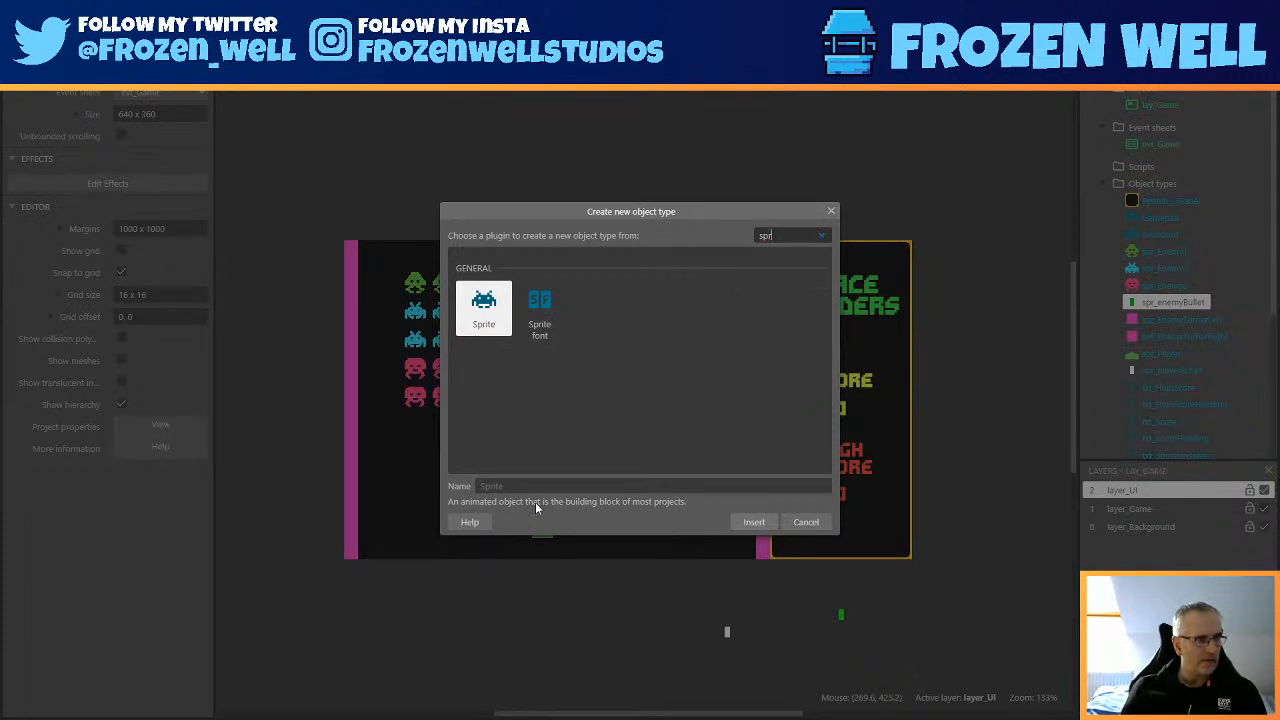
text(spr_)
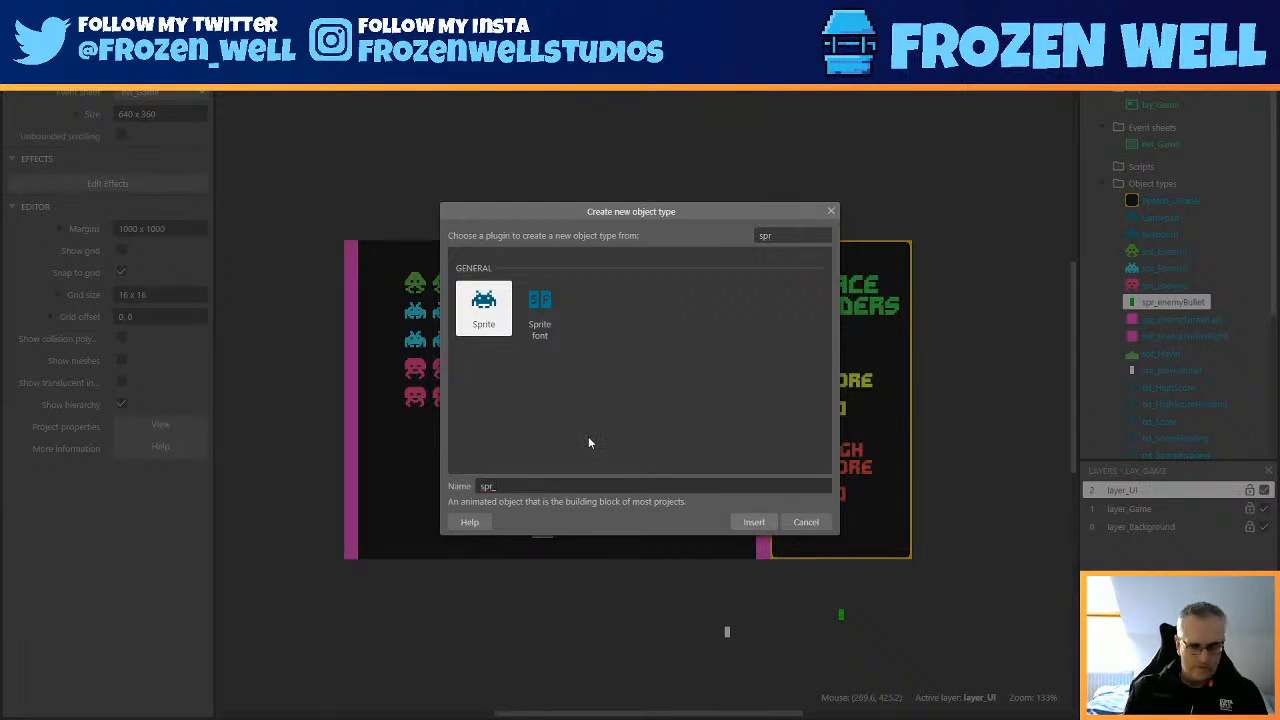
text(Bases)
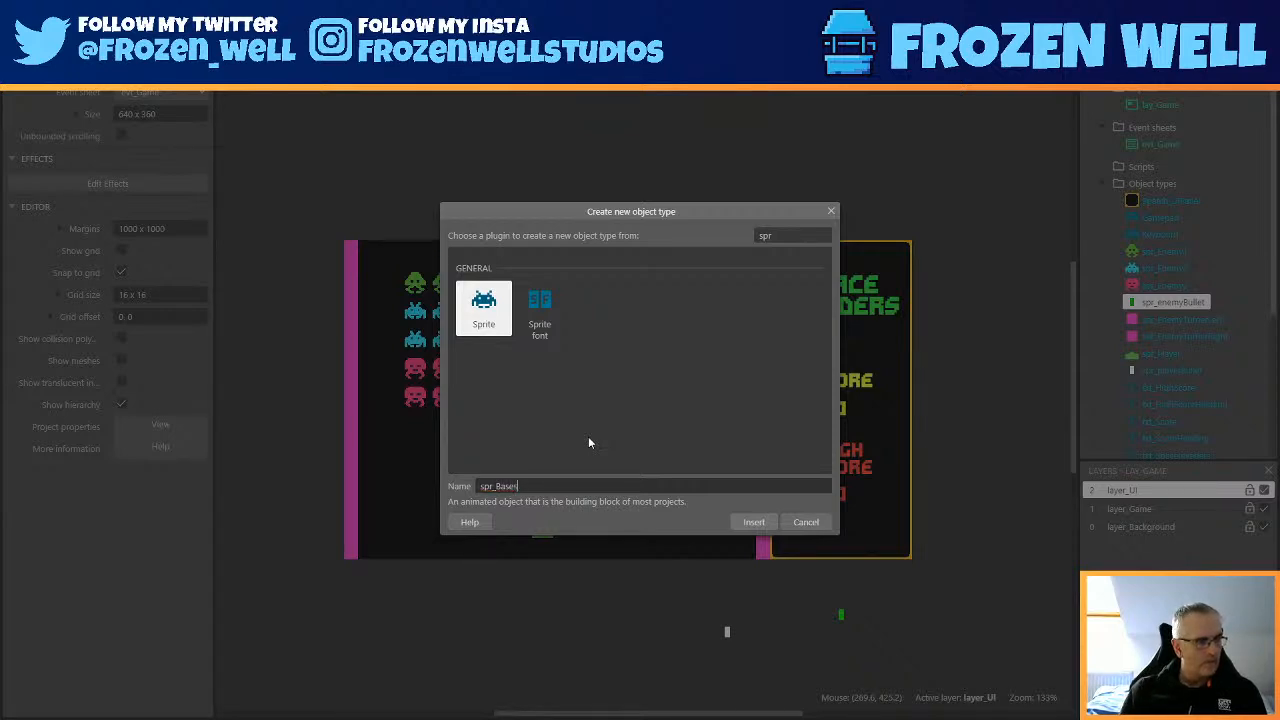
key(Return)
click(441, 487)
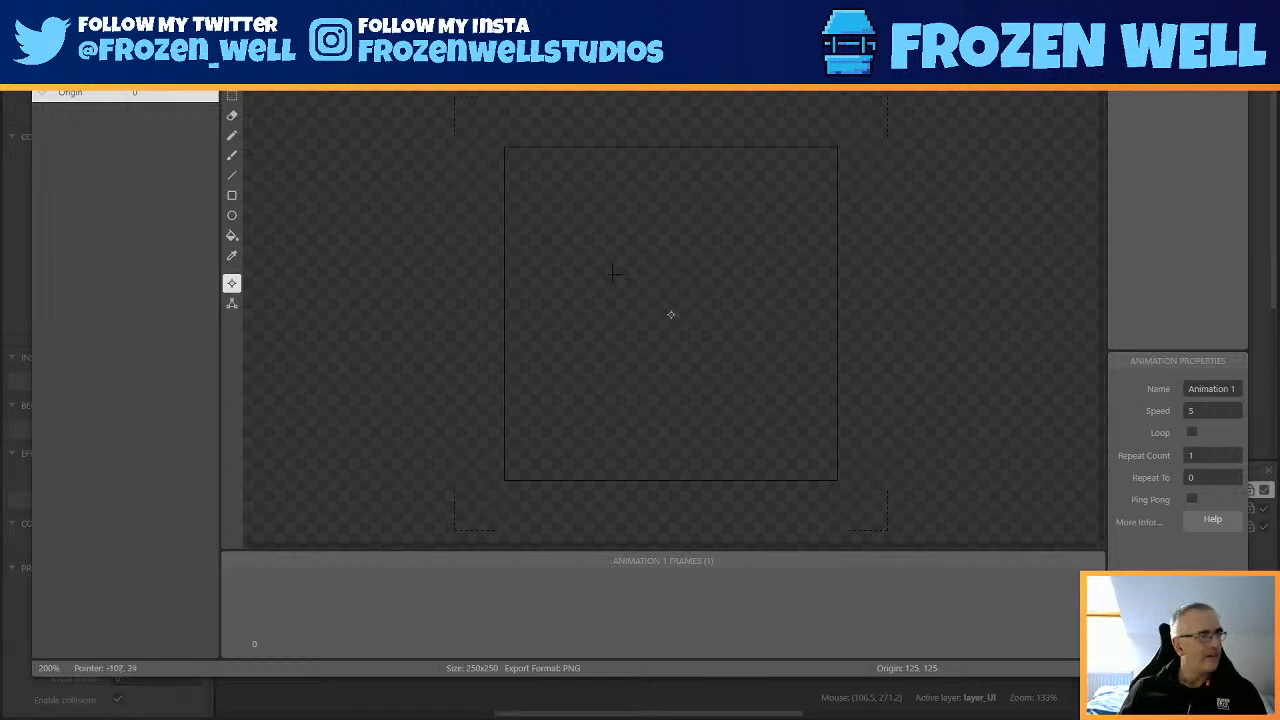
Resize the new sprite's image canvas to 4 x 4 and paste the copied block image, enlarging the canvas to fit.
click(381, 68)
text(4)
key(Tab)
text(4)
key(Return)
key(ctrl+v)
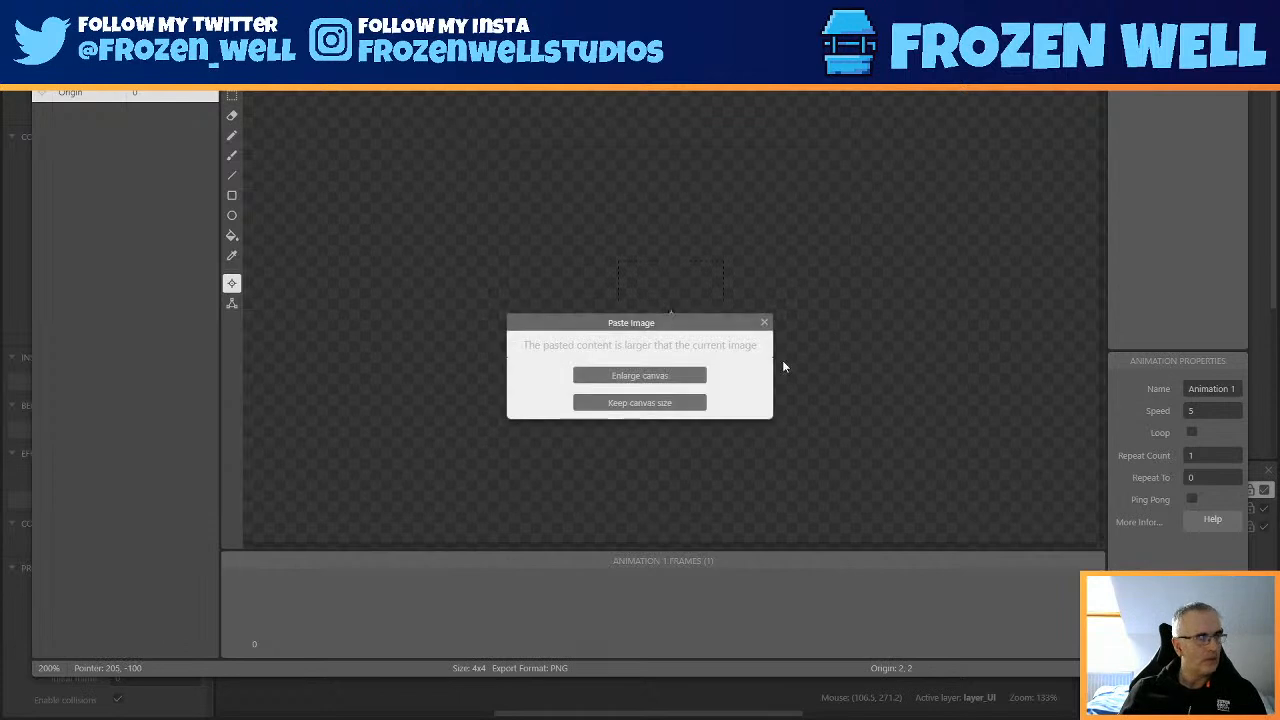
click(640, 376)
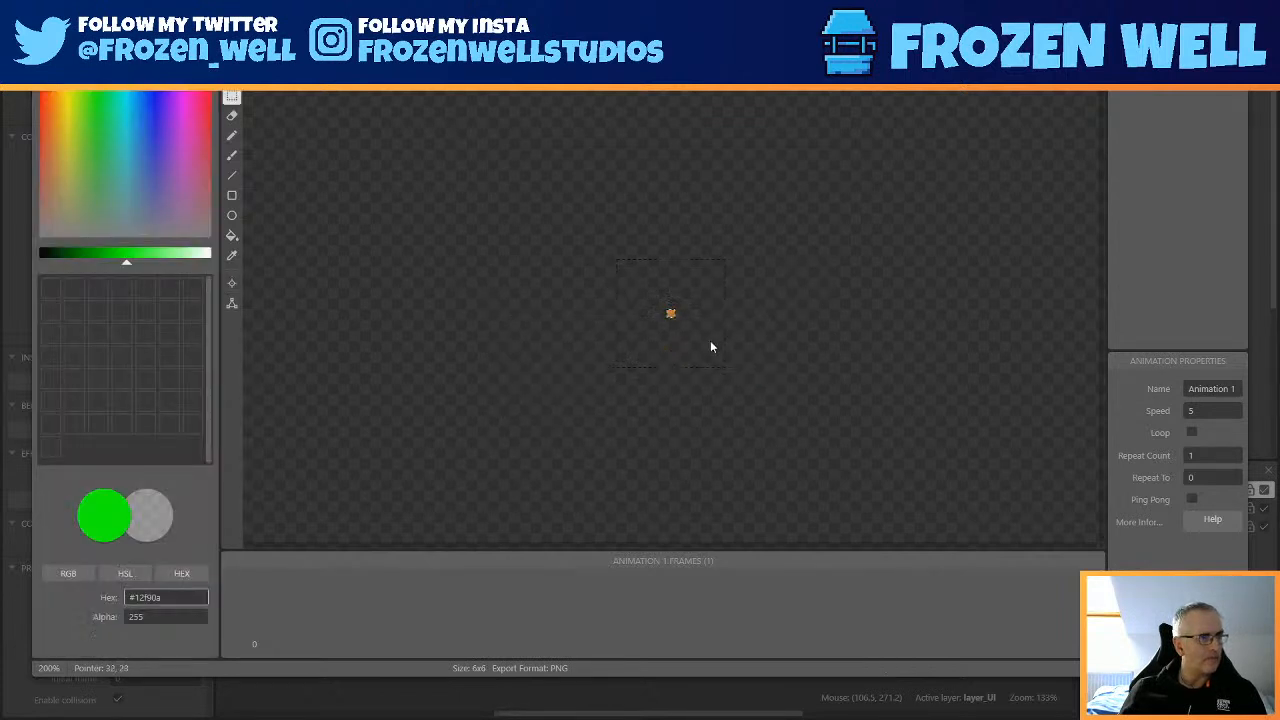
Set the block image's origin to its top-left corner, check its collision polygon, and close the image editor.
click(232, 116)
click(232, 137)
ctrl+scroll(676, 316, up, 3)
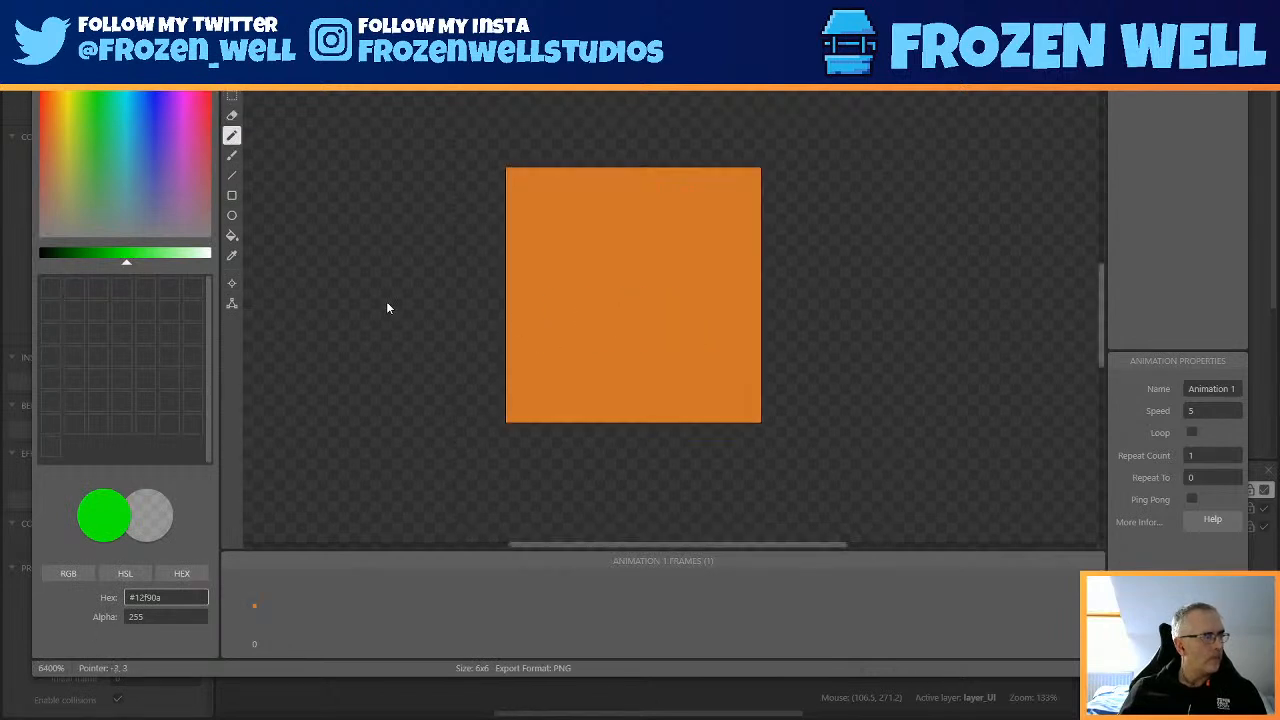
click(231, 285)
key(7)
click(232, 304)
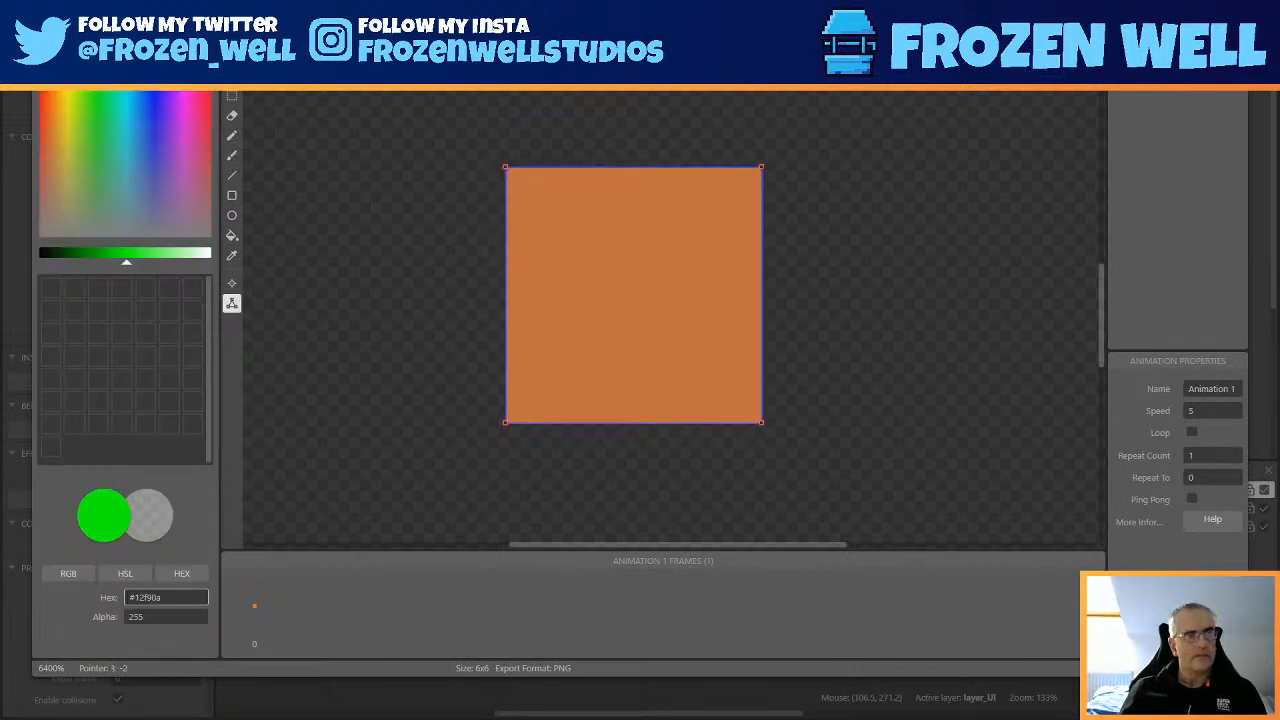
key(Escape)
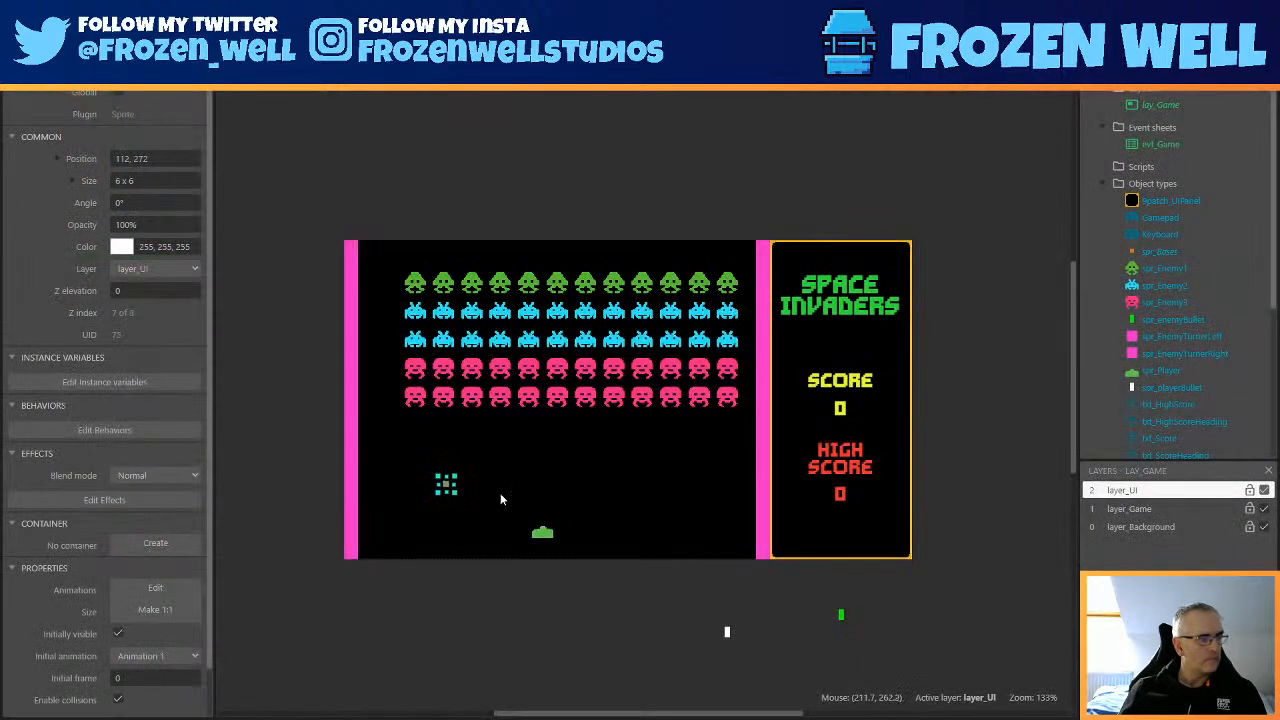
ctrl+scroll(479, 496, up, 5)
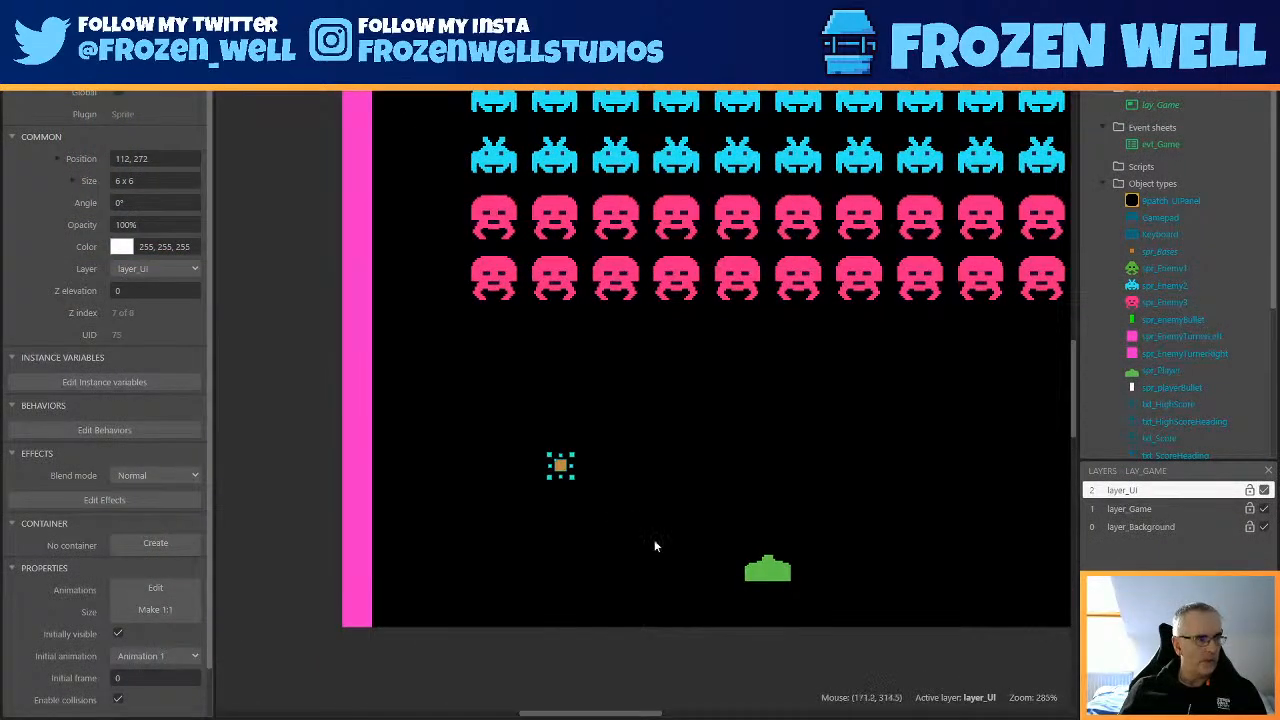
ctrl+scroll(665, 540, up, 2)
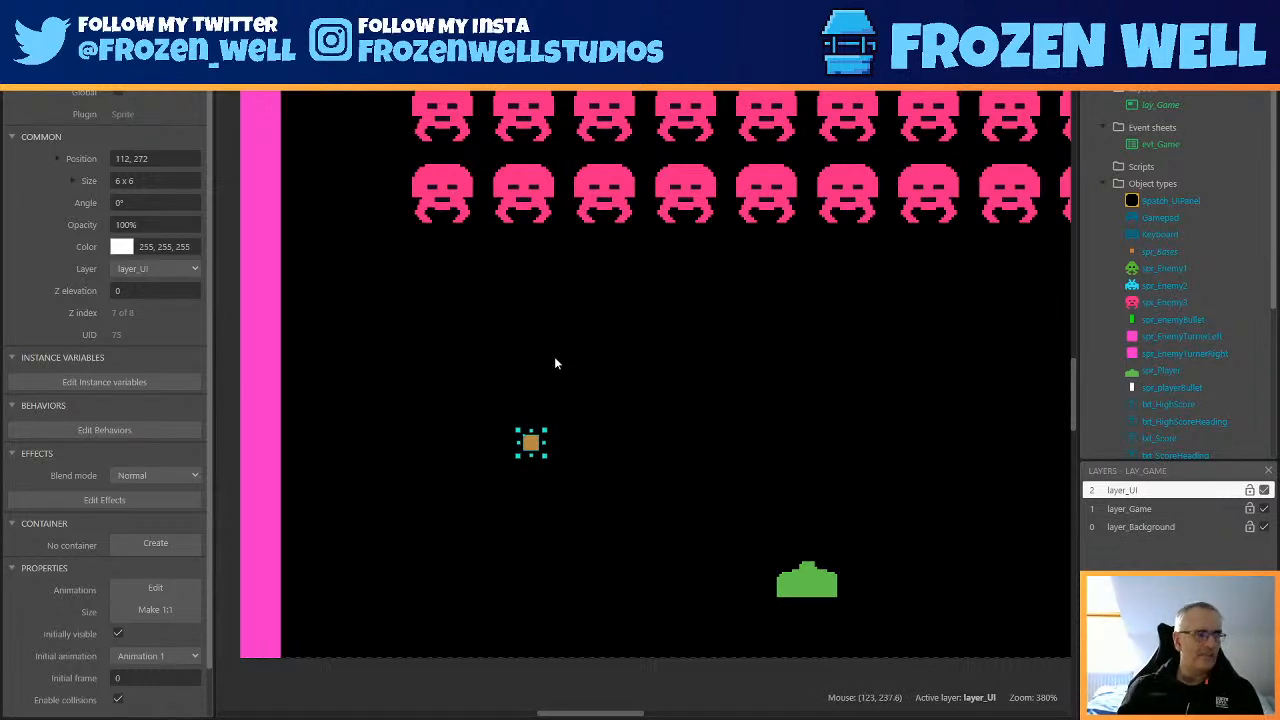
scroll(768, 450, down, 1)
scroll(906, 515, down, 4)
ctrl+scroll(880, 460, down, 4)
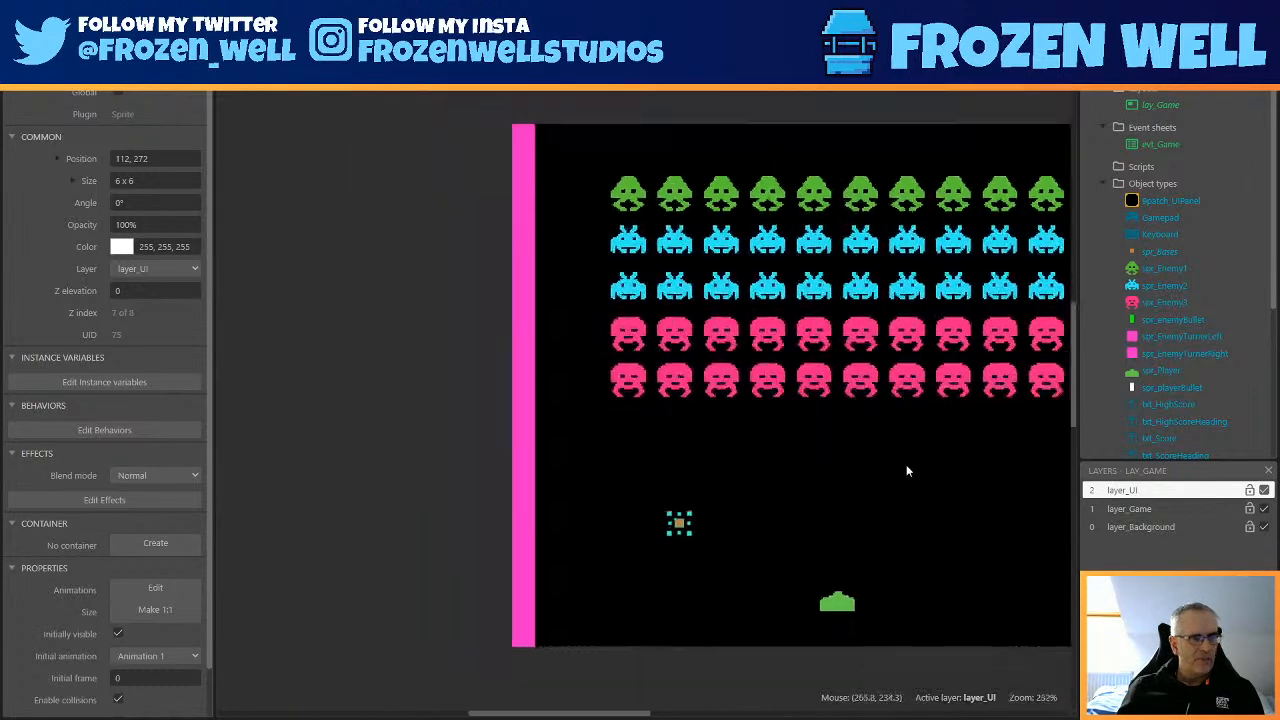
middle_drag(917, 476, 680, 423)
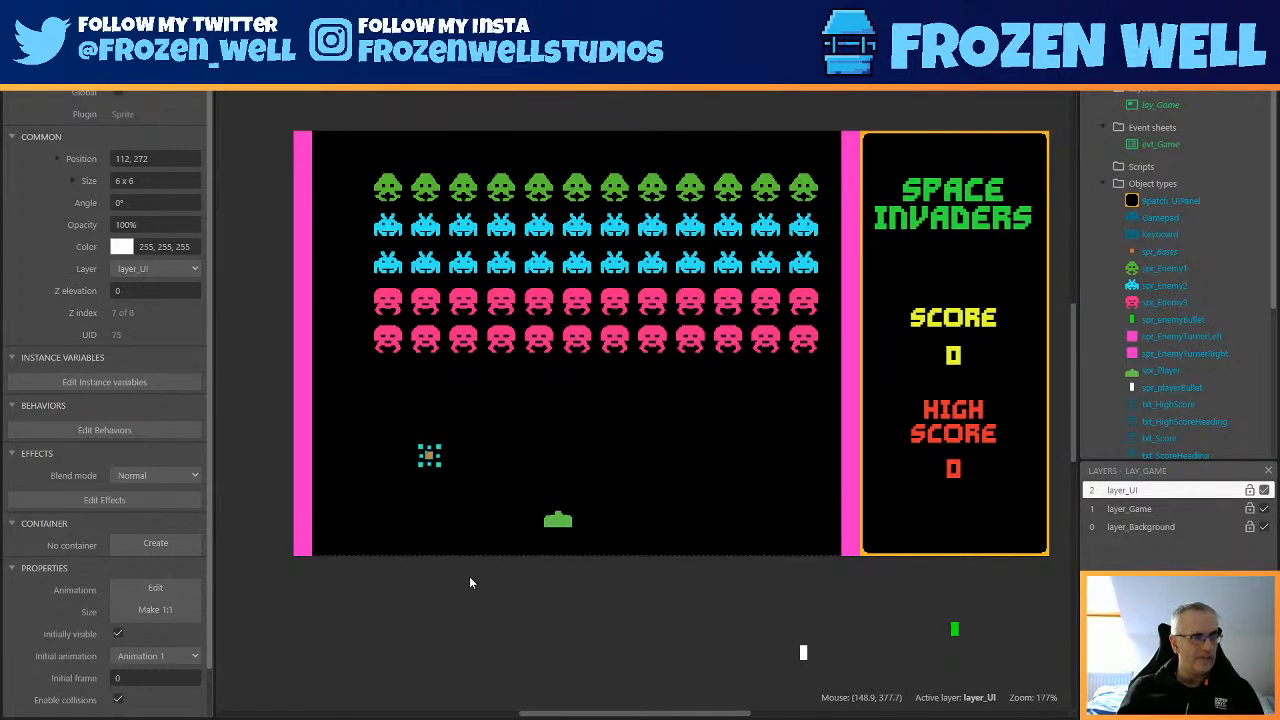
click(406, 589)
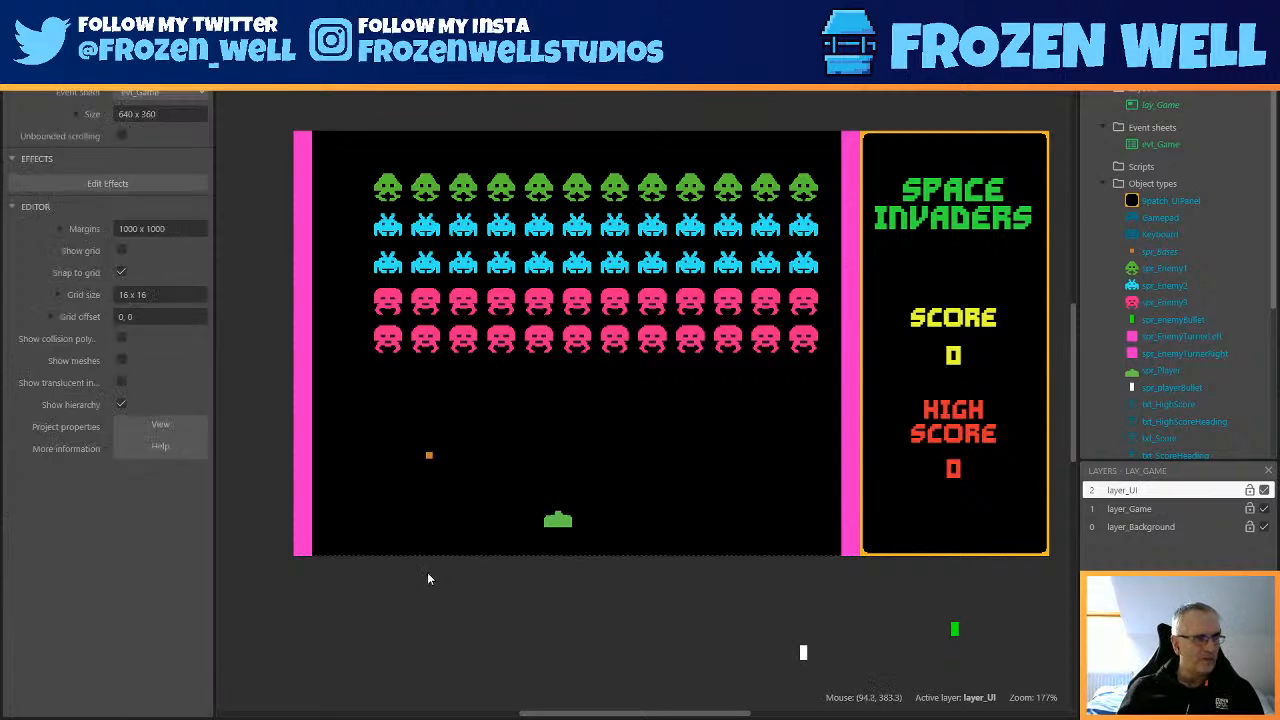
scroll(488, 560, up, 4)
scroll(486, 560, down, 3)
Duplicate the spr_Bases block to its right at position 128, 272.
ctrl+scroll(485, 557, up, 3)
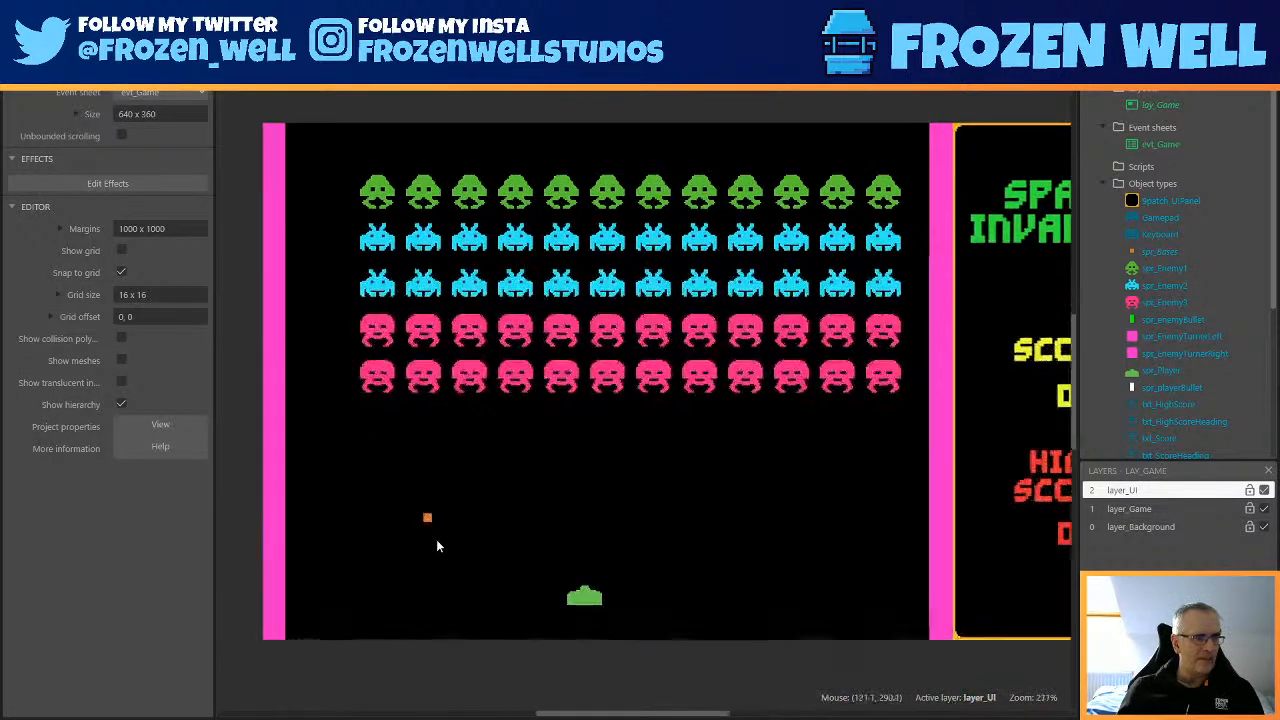
ctrl+scroll(446, 560, up, 1)
ctrl+scroll(446, 561, up, 2)
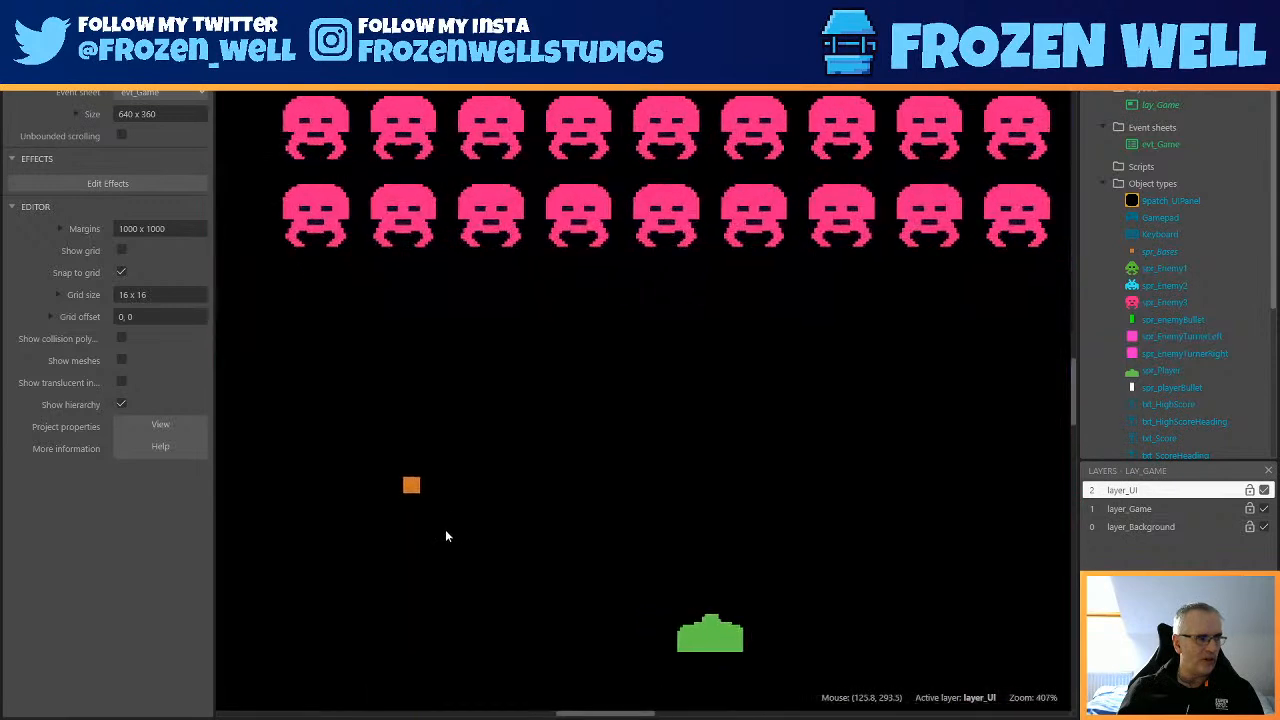
click(410, 487)
ctrl+drag(410, 487, 454, 487)
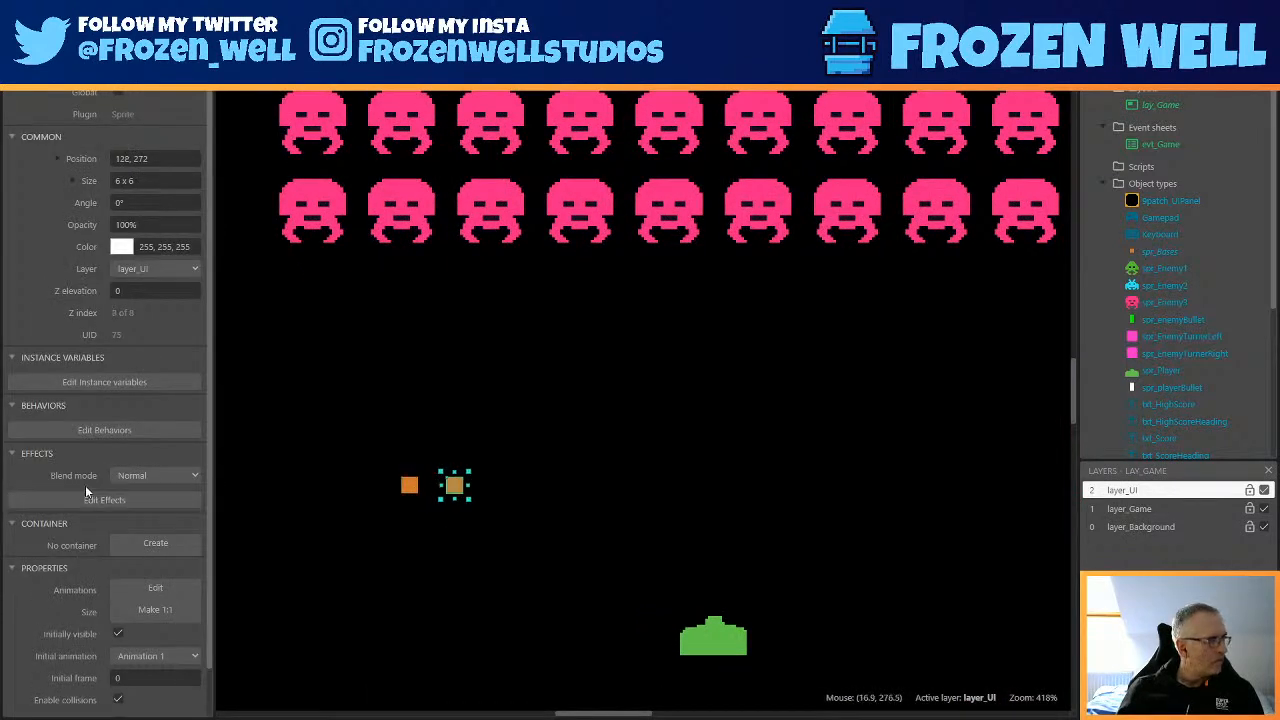
Look up the grid size setting and the canvas dimensions of the base block's image, leaving both unchanged.
scroll(111, 338, down, 1)
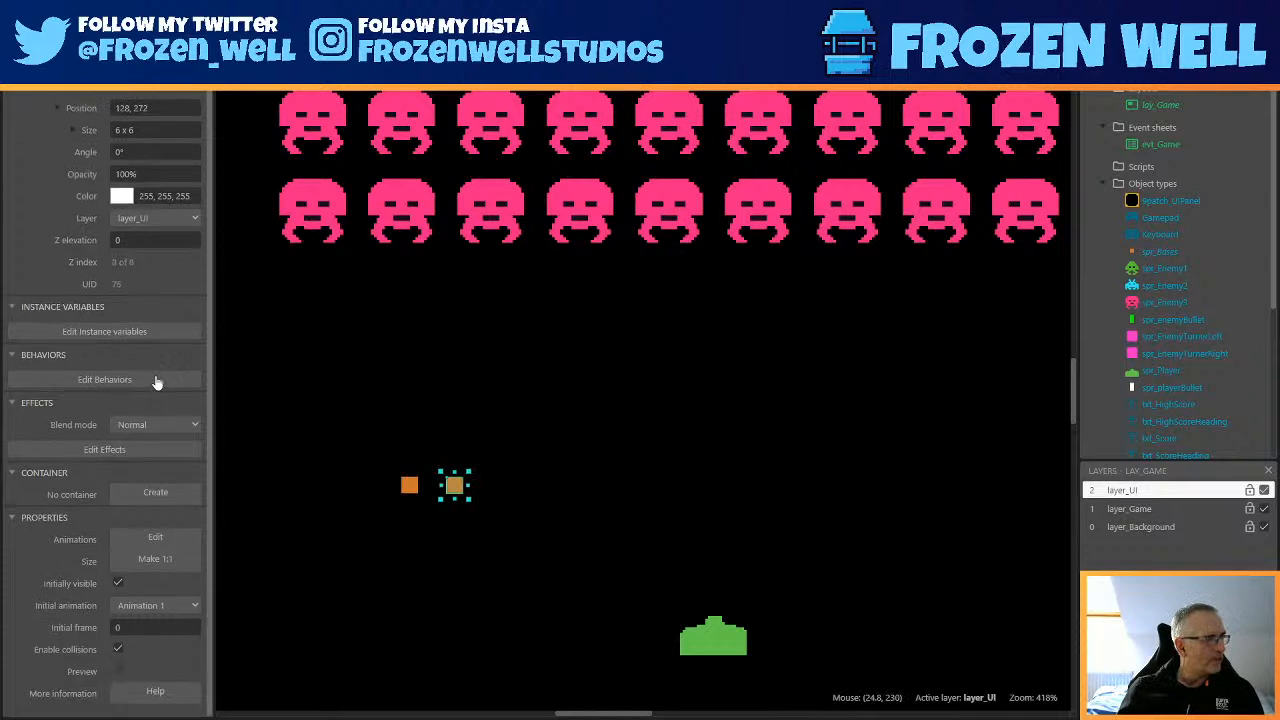
click(360, 457)
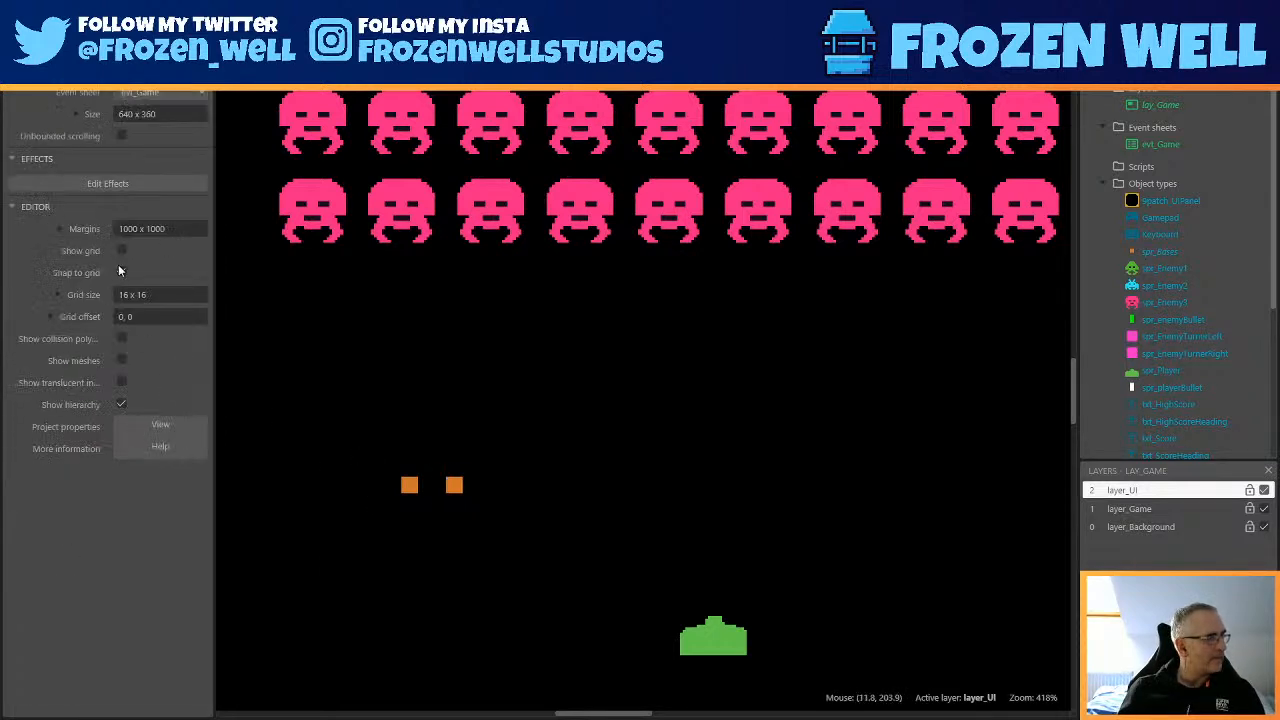
click(140, 294)
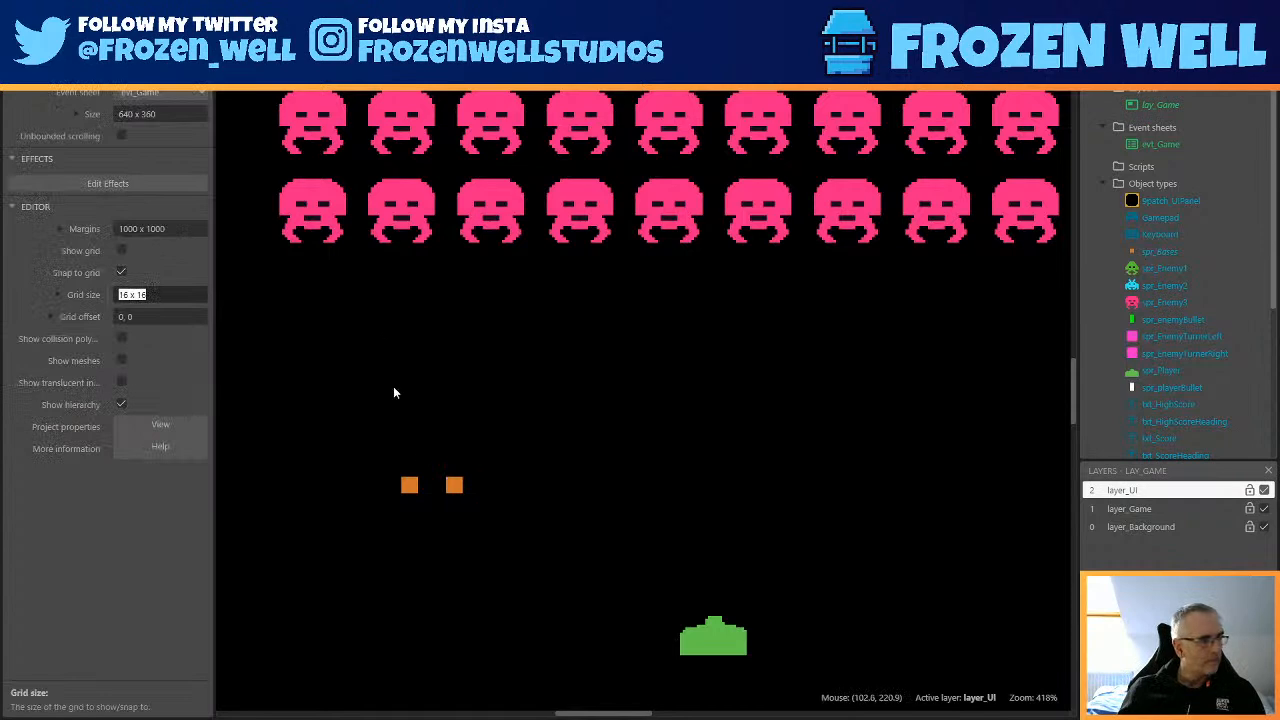
double_click(447, 484)
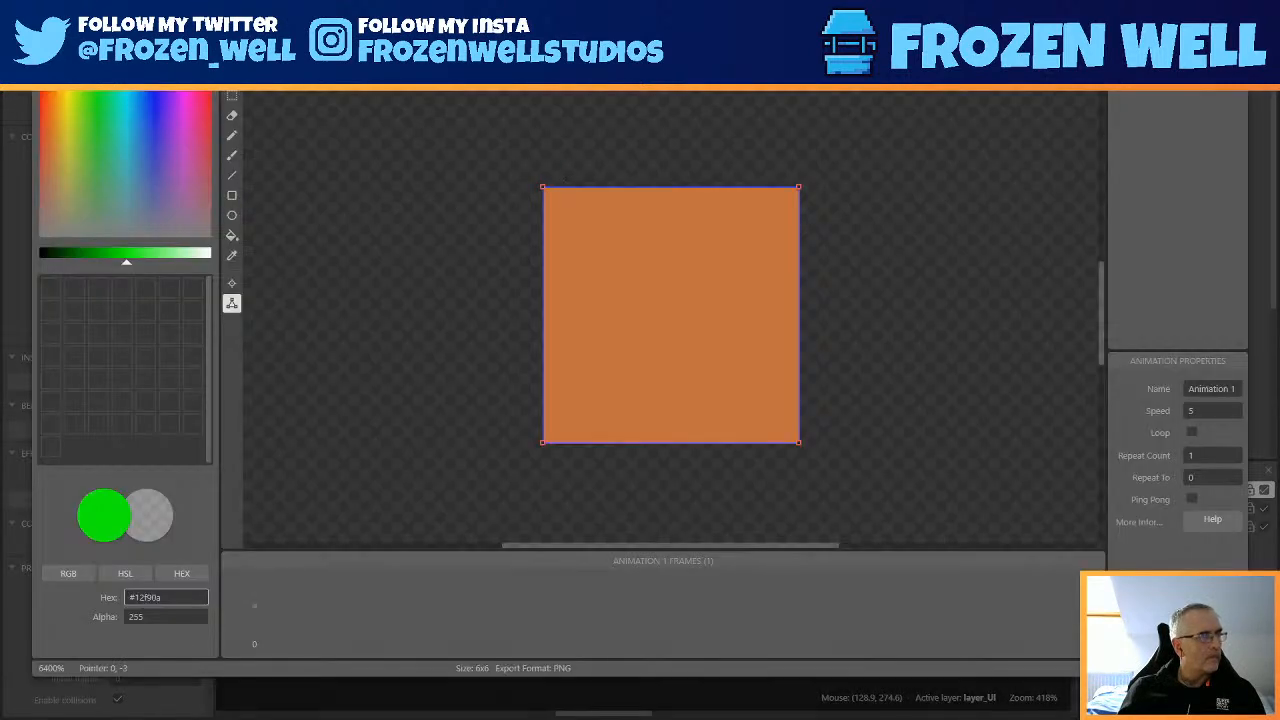
click(450, 58)
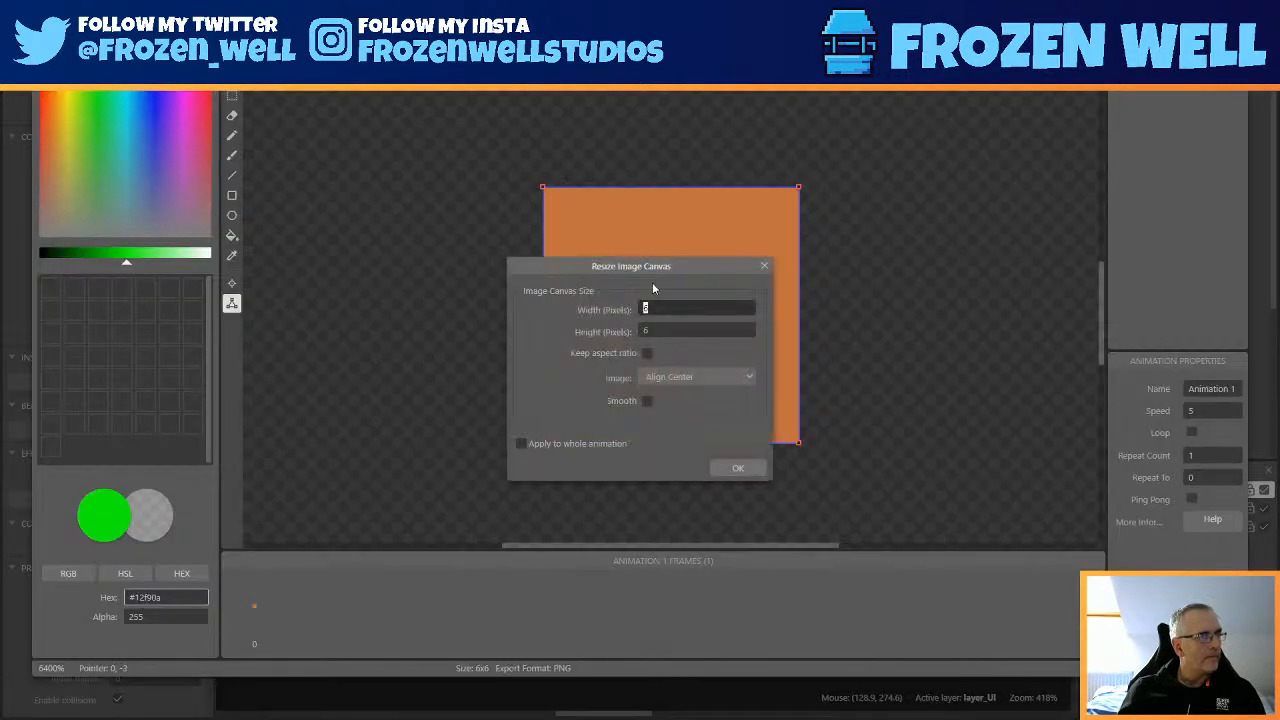
click(765, 265)
key(Escape)
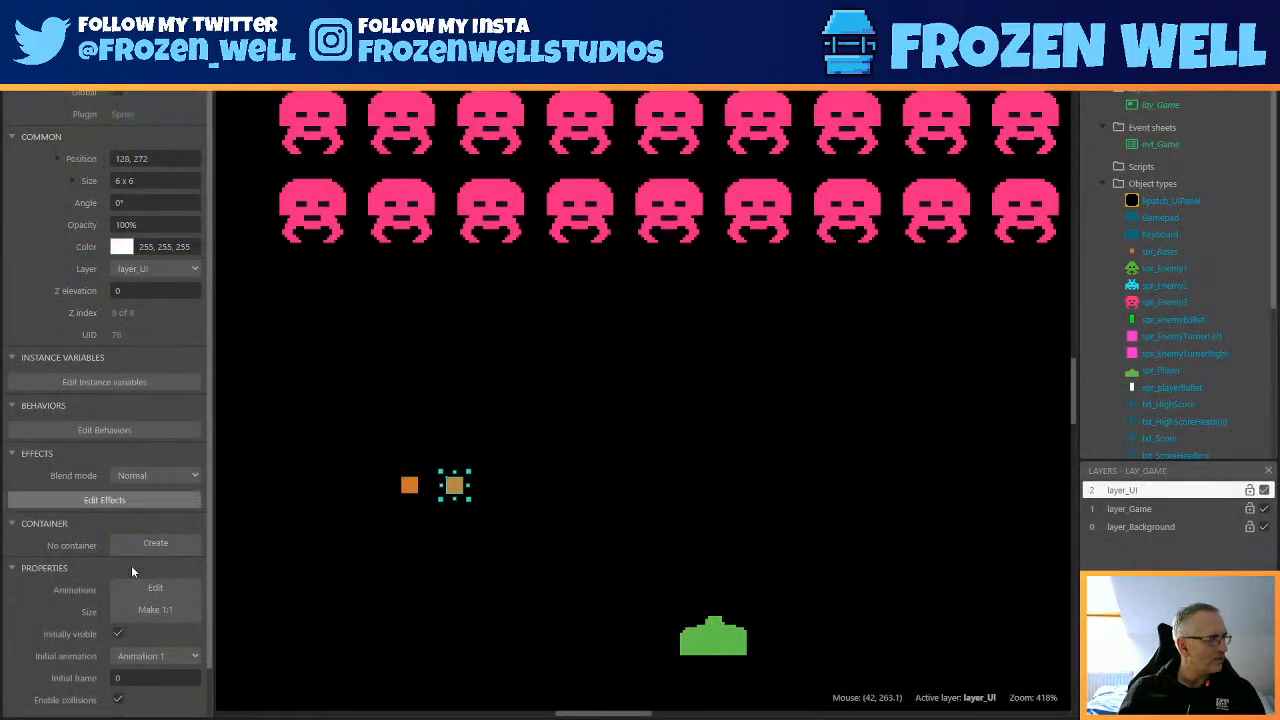
Set the layout's grid size to 6 x 6.
click(234, 443)
click(148, 296)
text(6x6)
key(Return)
Snap the base block and further copies edge to edge to form a horizontal row of four blocks.
mouse_move(456, 489)
mouse_down()
mouse_move(438, 498)
mouse_move(437, 482)
mouse_move(396, 484)
mouse_move(414, 482)
mouse_move(403, 458)
mouse_move(479, 503)
mouse_move(472, 480)
mouse_move(456, 479)
mouse_up()
ctrl+scroll(505, 485, down, 3)
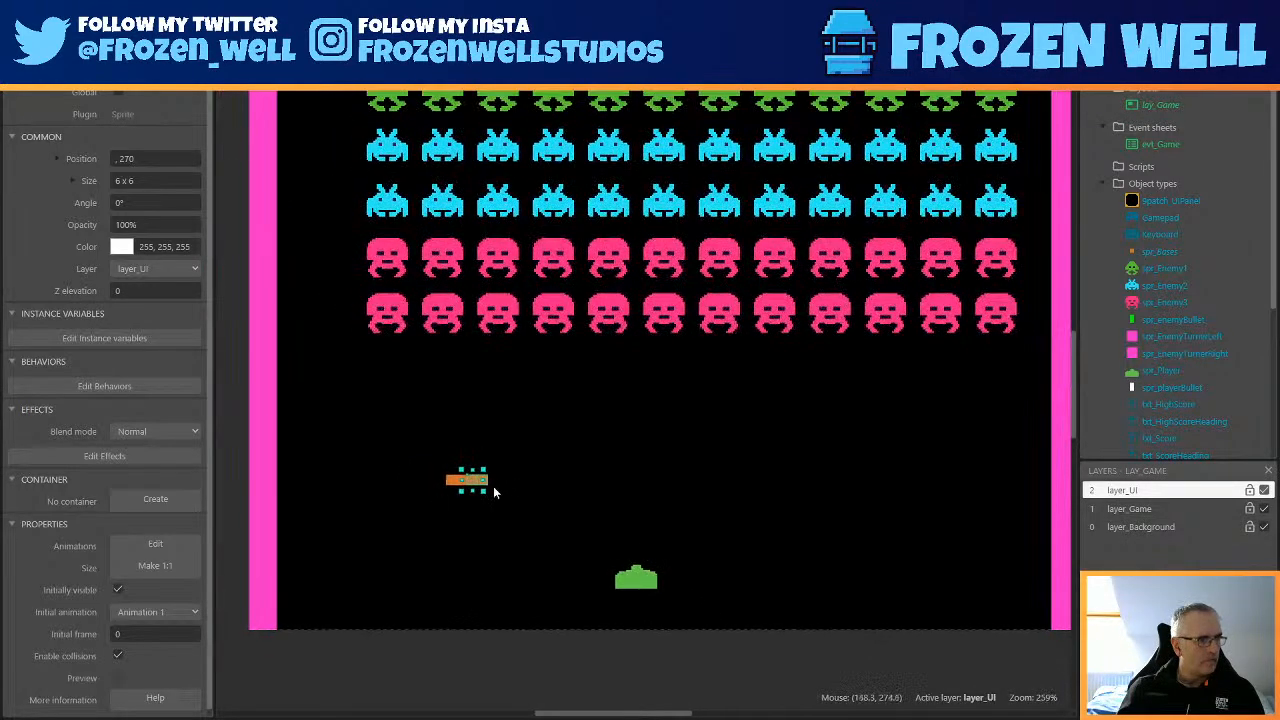
ctrl+scroll(501, 483, up, 4)
Duplicate the row of four base blocks and align the copy directly beneath the original row.
mouse_move(391, 441)
mouse_down()
mouse_move(501, 495)
mouse_move(468, 506)
mouse_up()
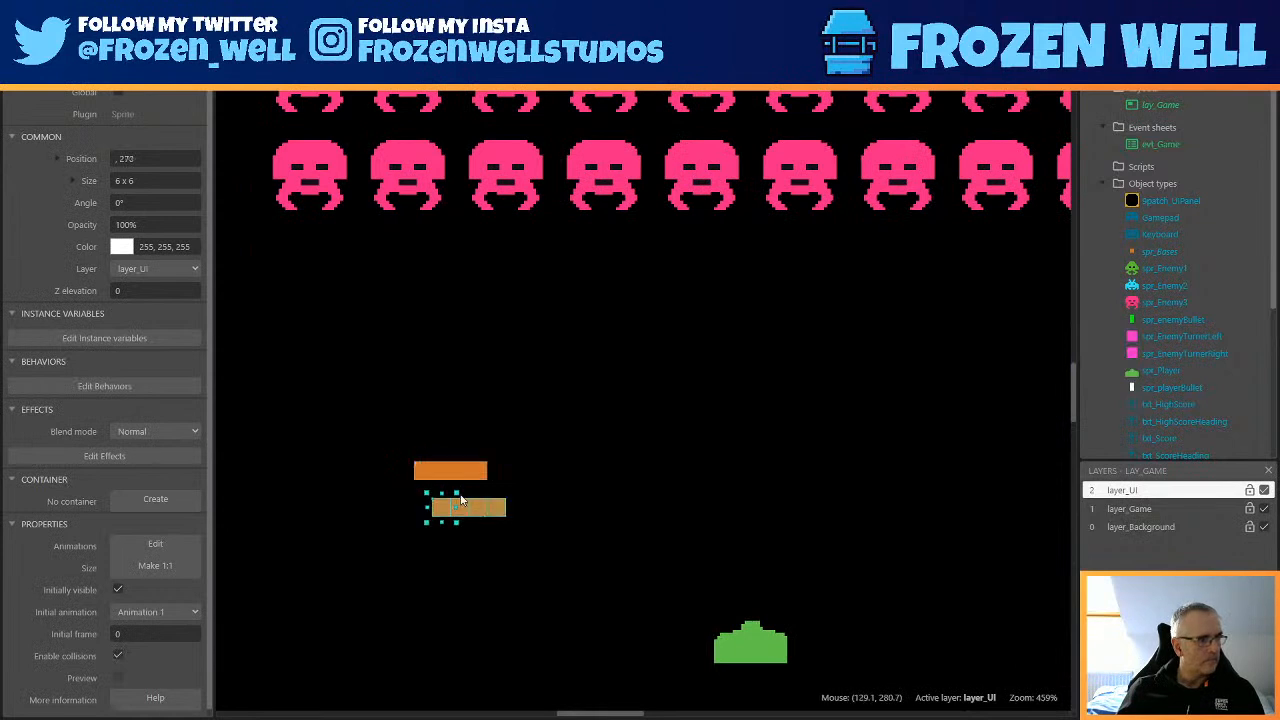
key(Up)
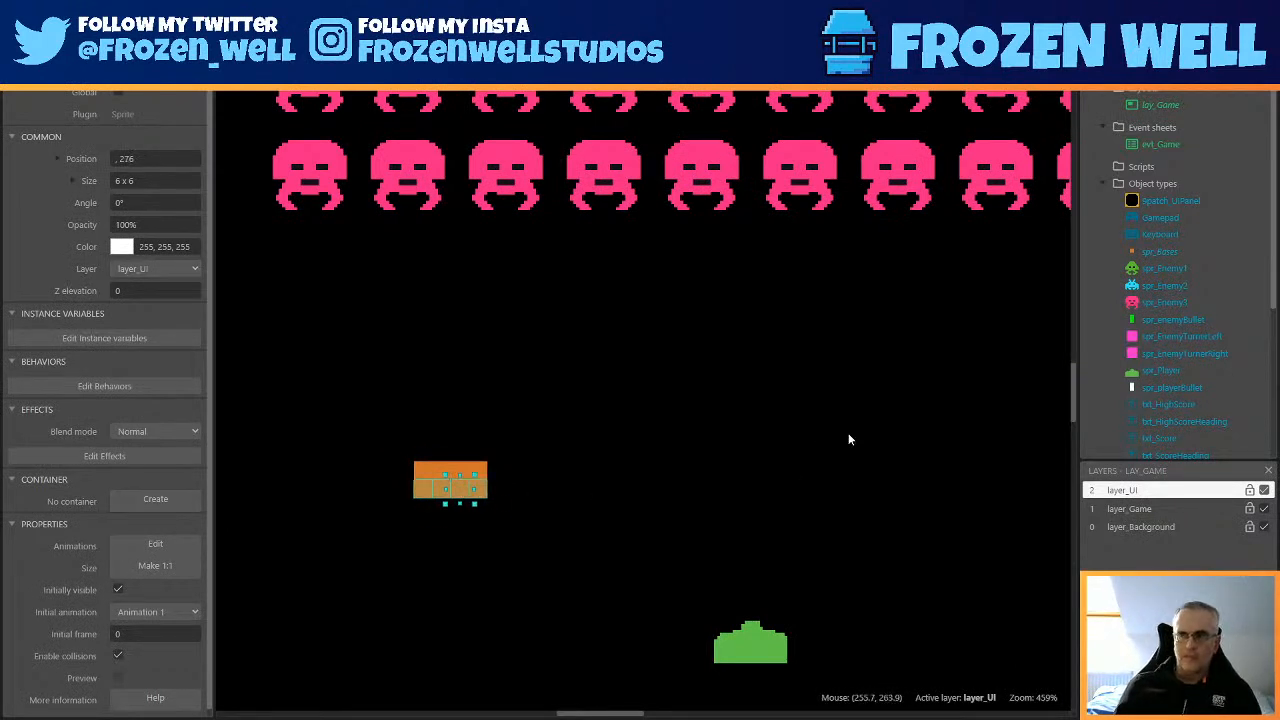
click(408, 433)
click(452, 466)
click(434, 423)
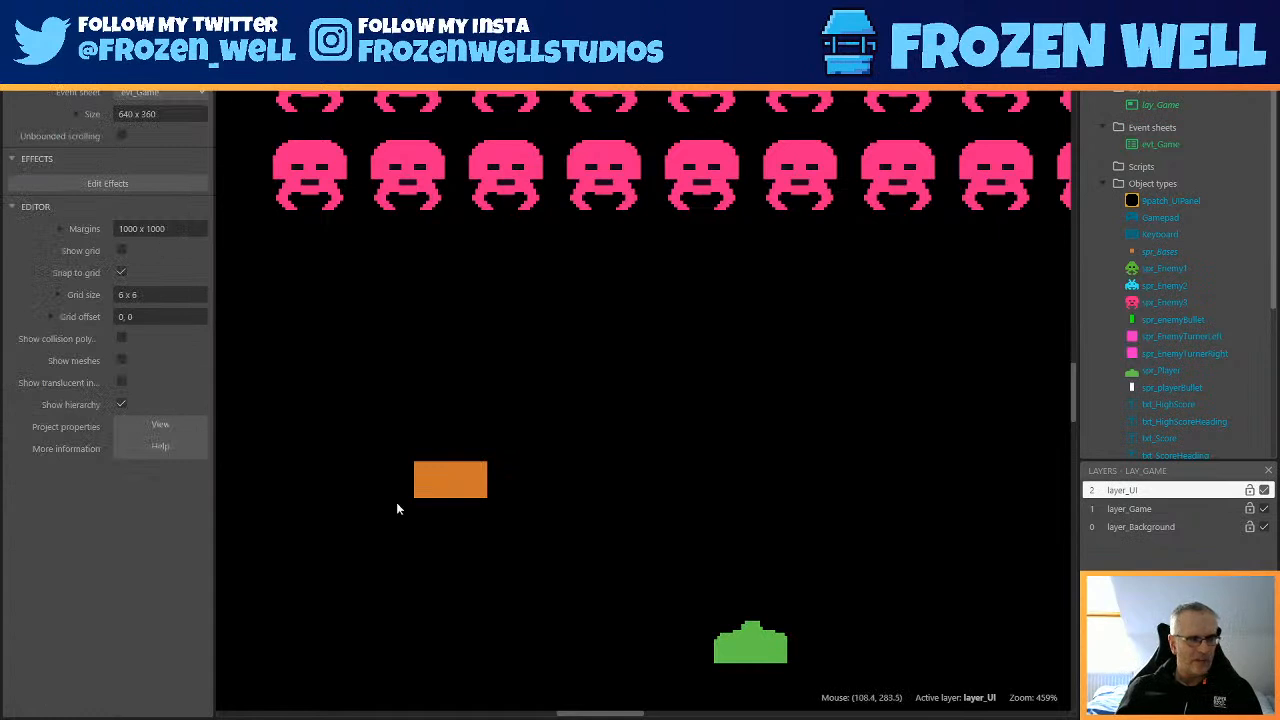
Add one copied base block to each end of the lower row, widening it to six blocks.
drag(403, 485, 440, 506)
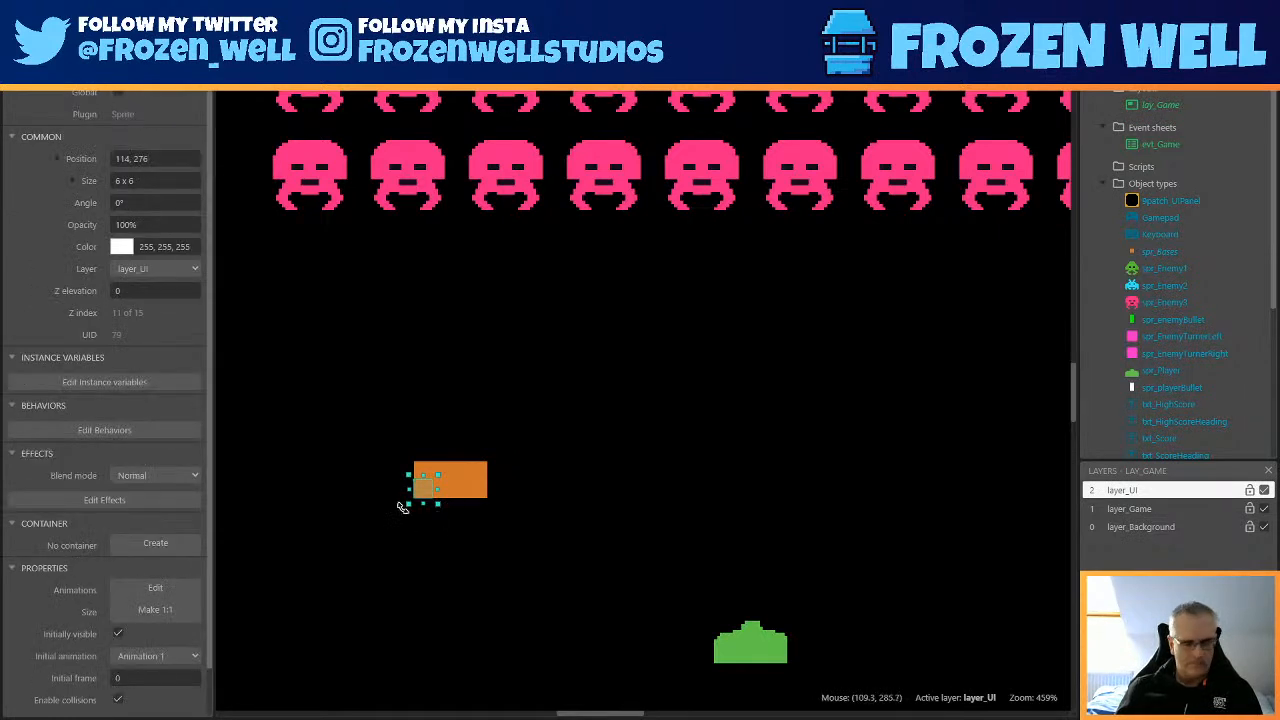
key(ctrl+v)
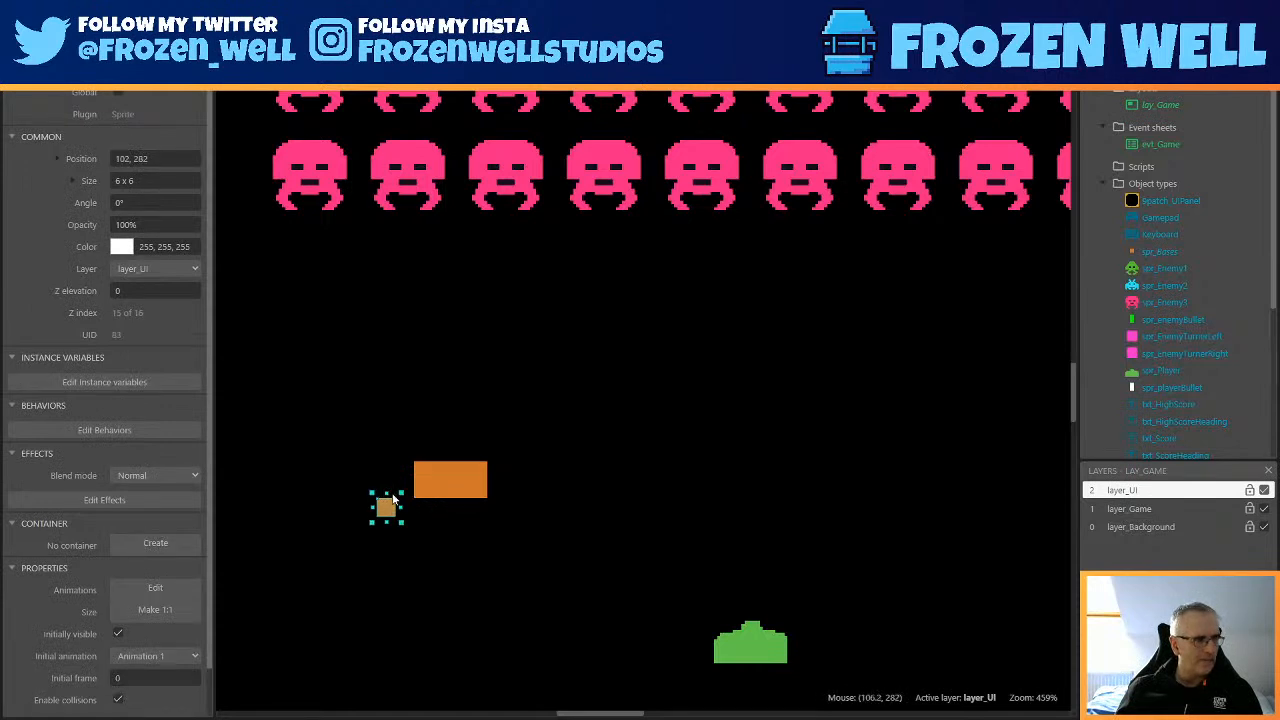
drag(388, 504, 401, 490)
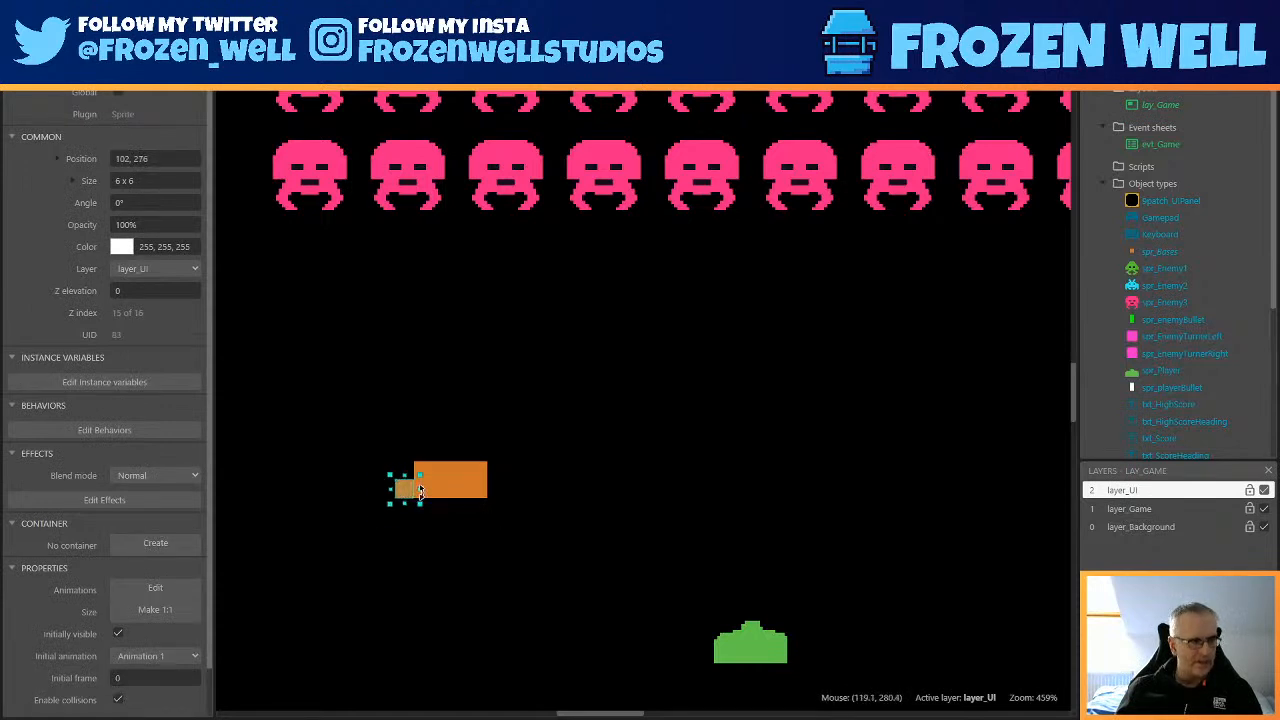
key(ctrl+v)
drag(517, 491, 500, 490)
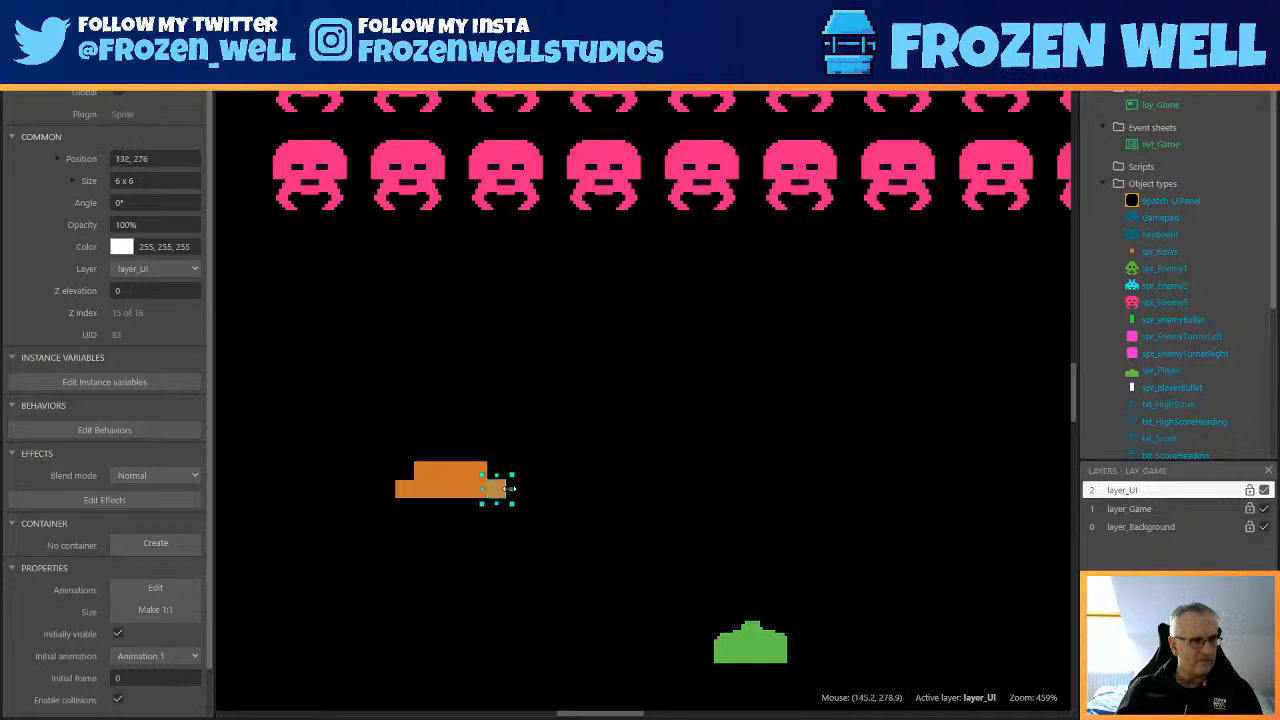
Duplicate the six-block row and align the copy directly beneath it as the base's third row.
click(518, 547)
drag(367, 474, 552, 517)
drag(423, 498, 476, 502)
drag(338, 438, 550, 545)
click(187, 269)
click(163, 297)
click(575, 562)
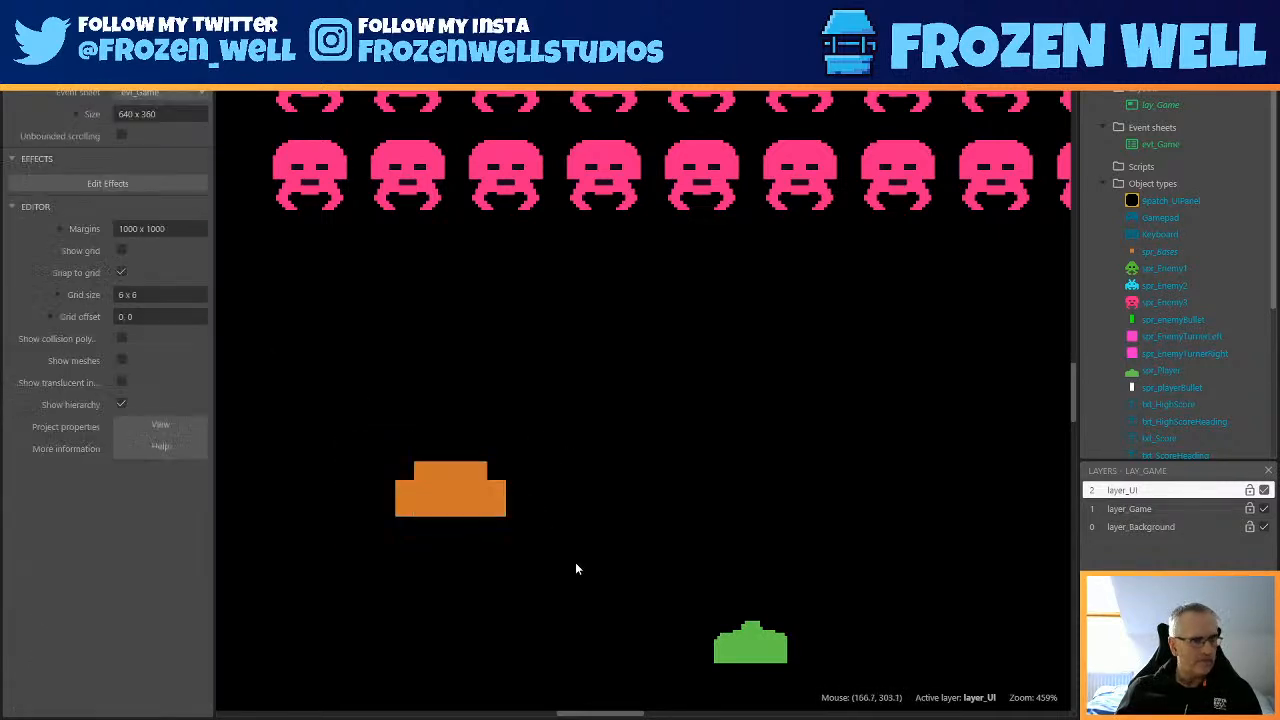
Add a fourth row of six blocks directly under the base's third row.
click(395, 505)
drag(370, 498, 445, 536)
click(489, 562)
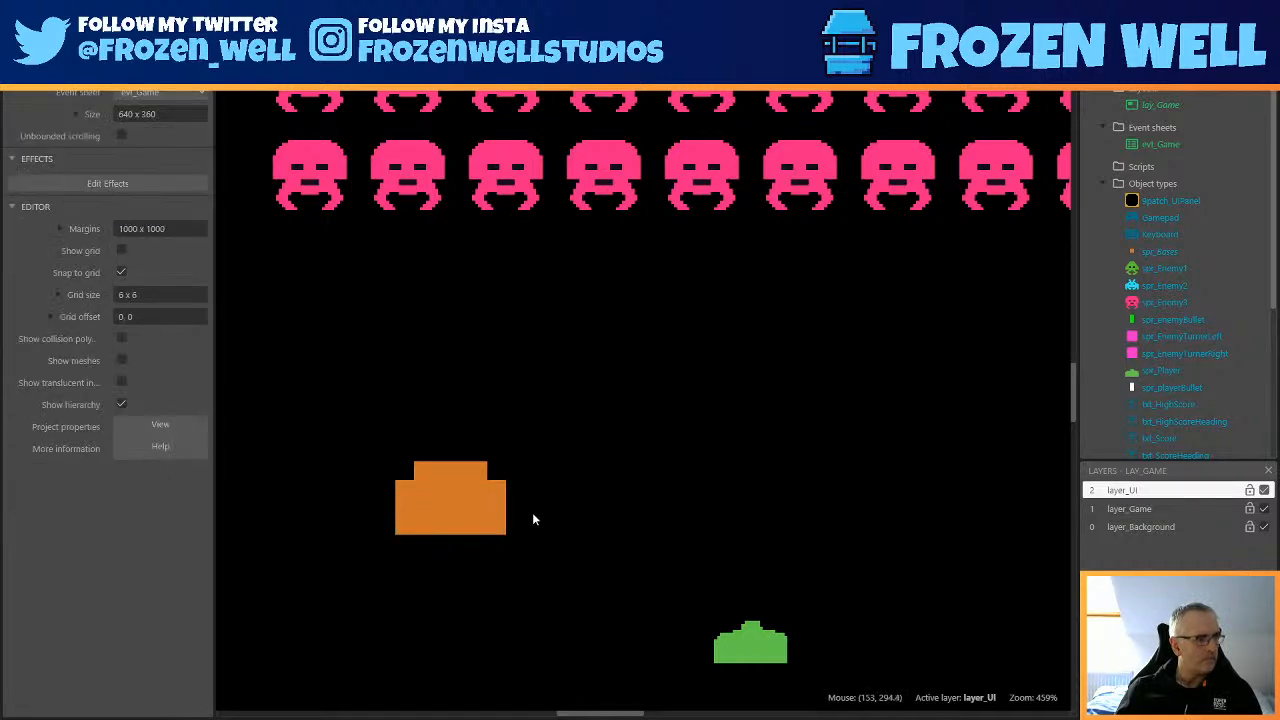
scroll(551, 499, down, 2)
ctrl+scroll(583, 438, down, 4)
scroll(595, 445, up, 2)
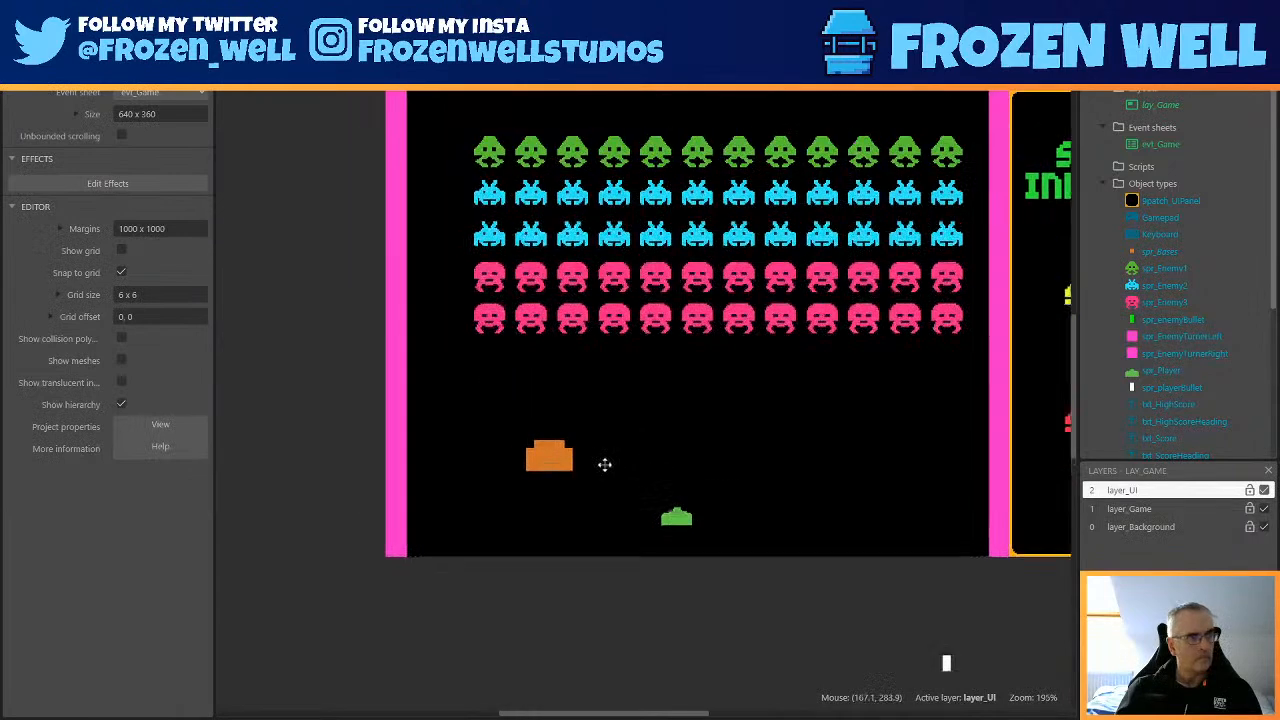
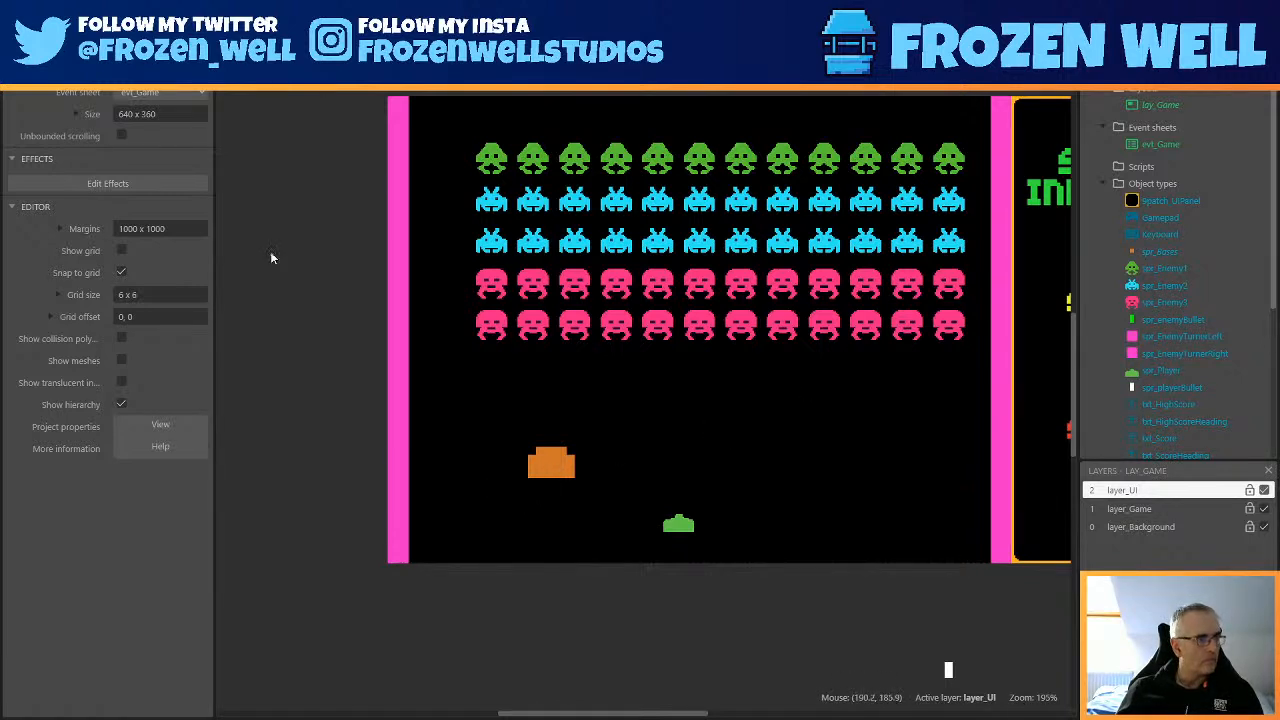
click(531, 470)
drag(531, 470, 545, 468)
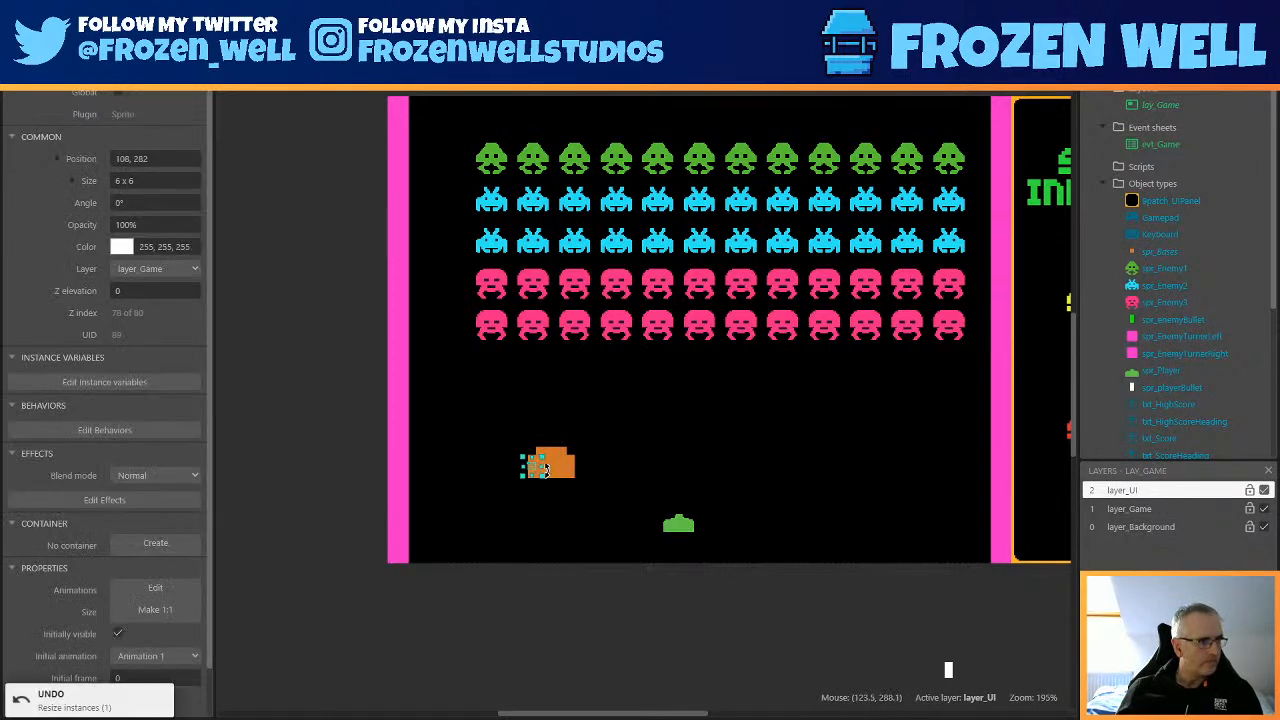
Add a three-block-high column to each side of the base's lower three rows, widening them to eight blocks.
ctrl+scroll(545, 468, up, 5)
drag(466, 386, 553, 496)
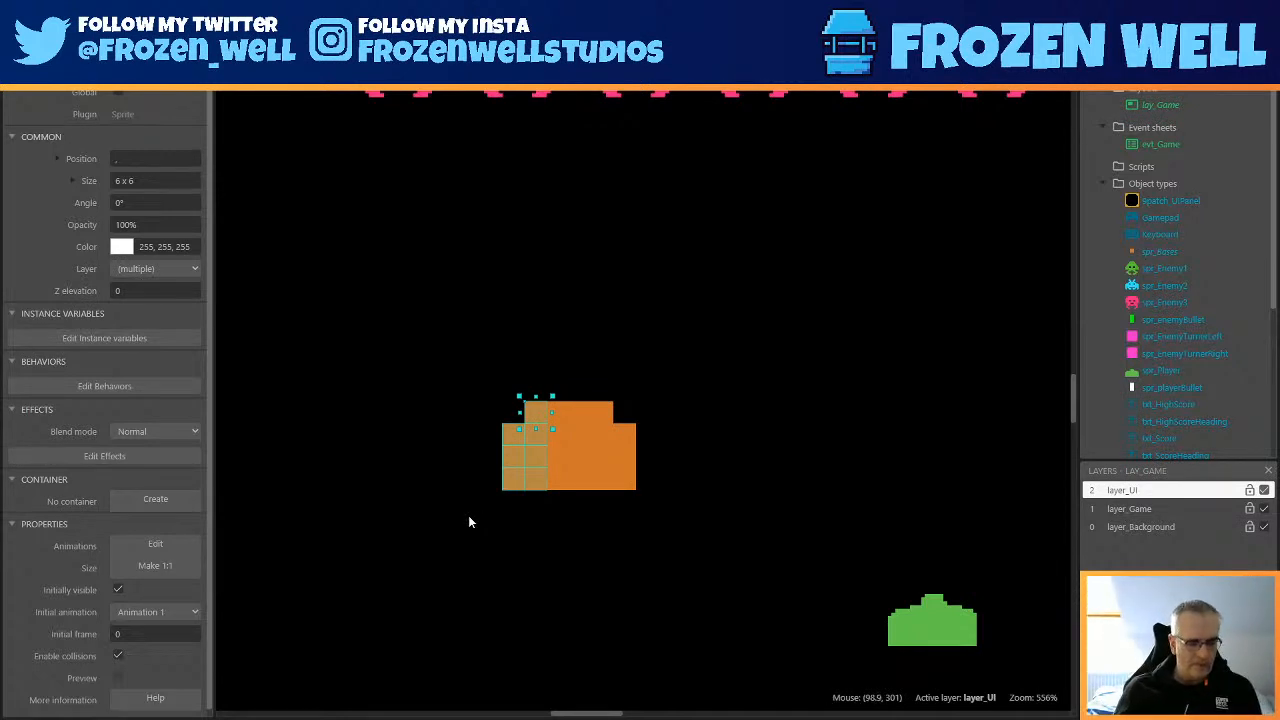
click(492, 434)
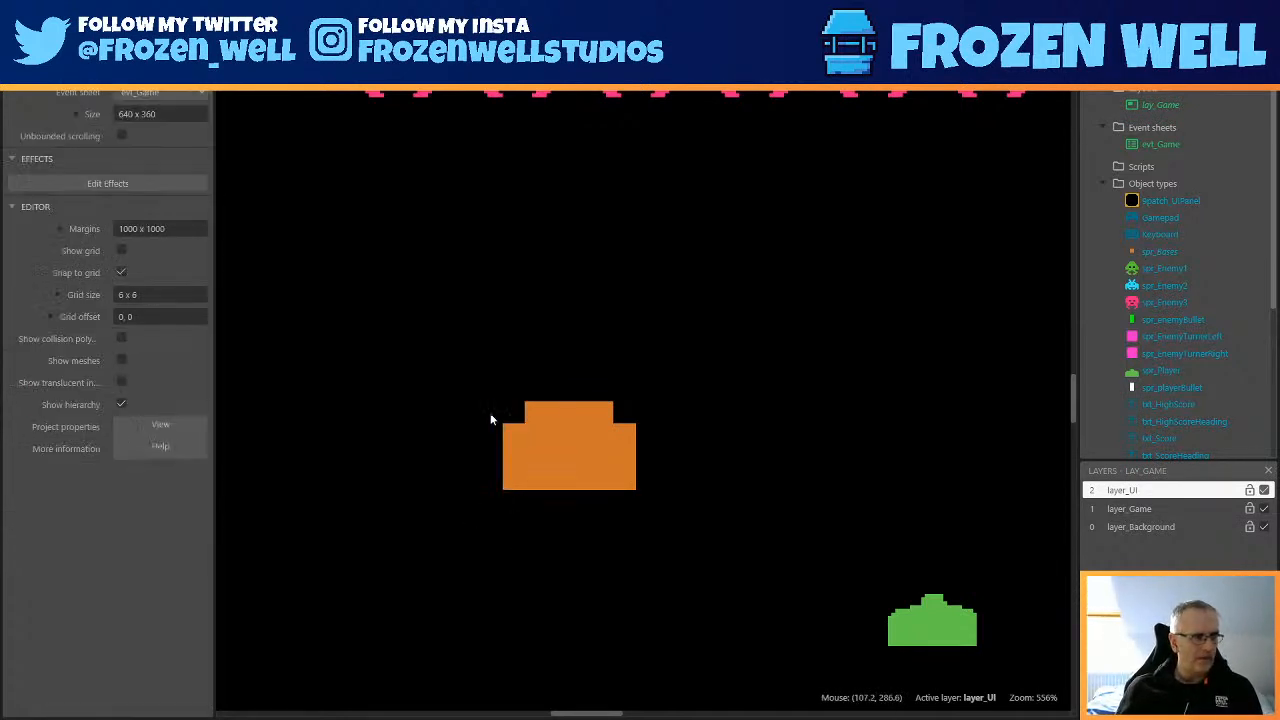
drag(518, 472, 527, 512)
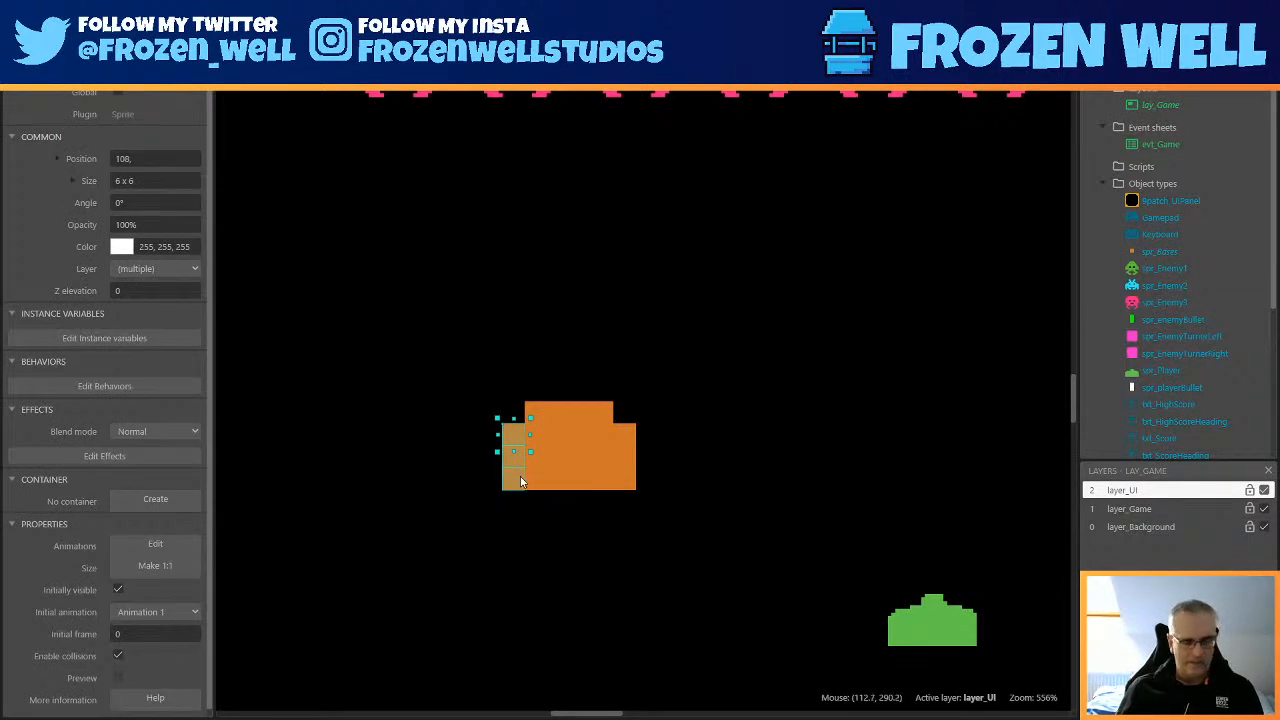
drag(520, 481, 651, 483)
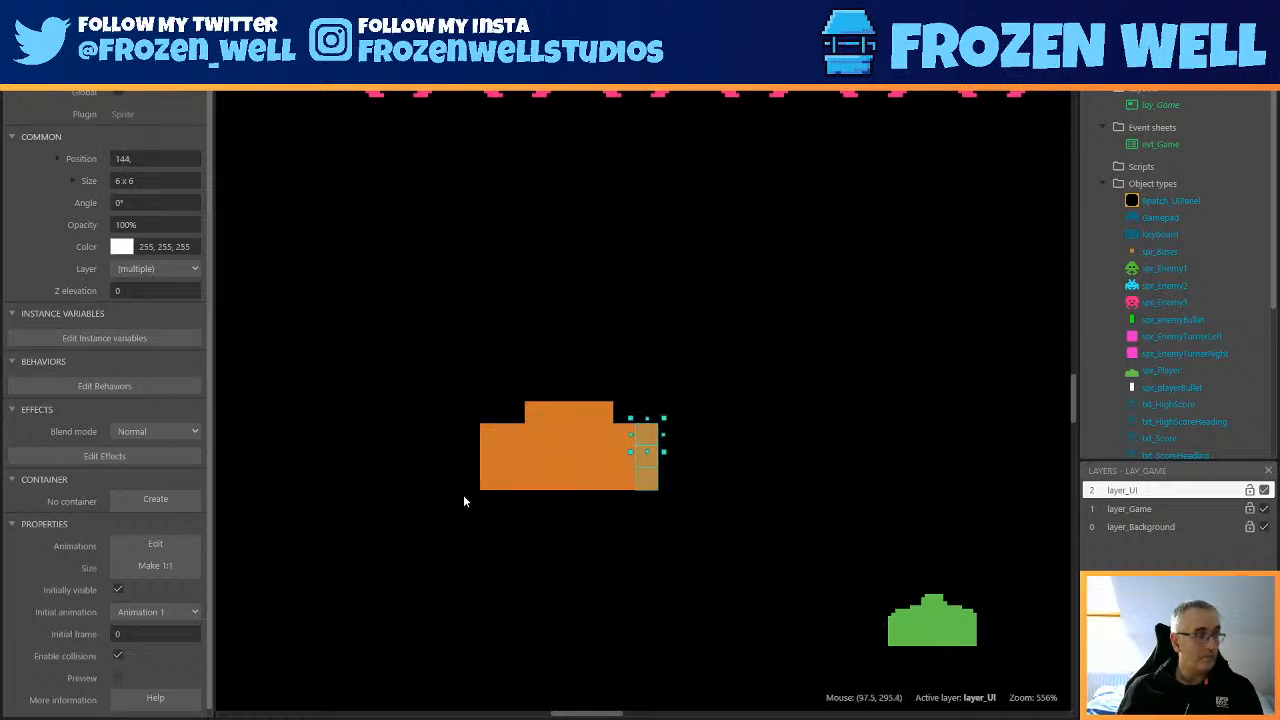
Build a leg two blocks wide and two blocks high beneath each end of the base from copied blocks.
drag(468, 460, 518, 505)
drag(451, 552, 653, 503)
drag(688, 543, 450, 472)
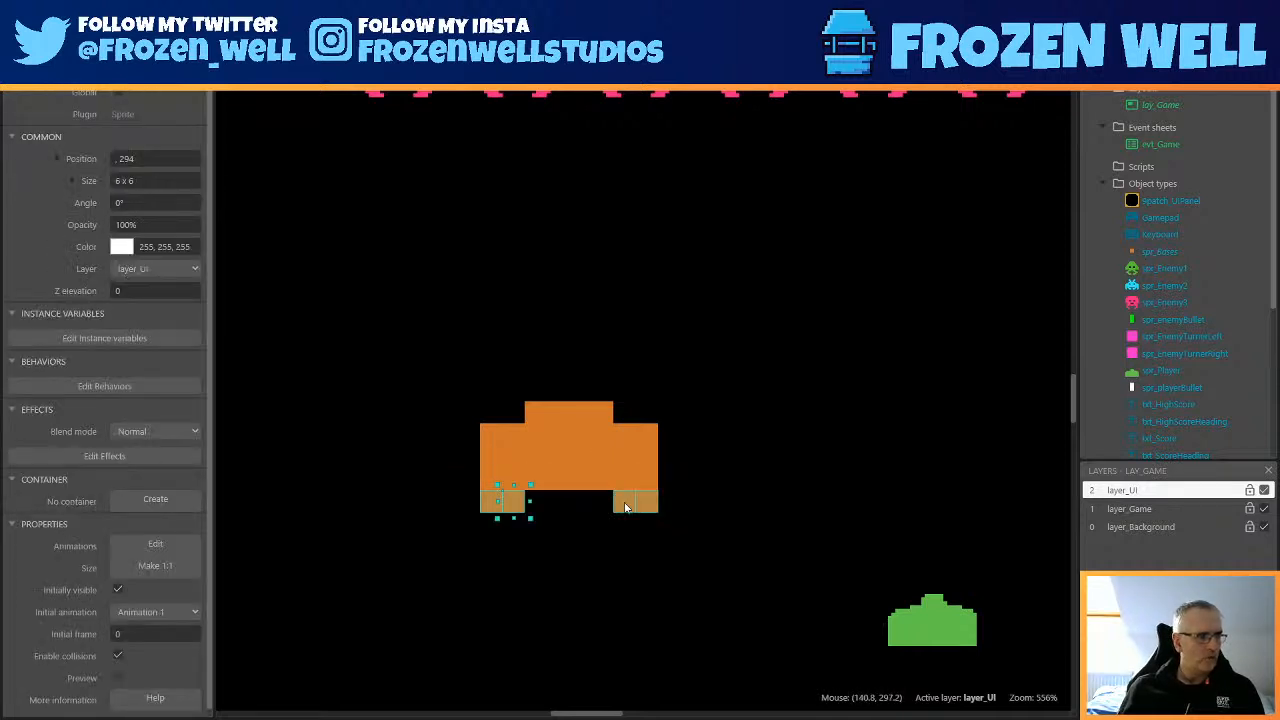
drag(624, 515, 625, 538)
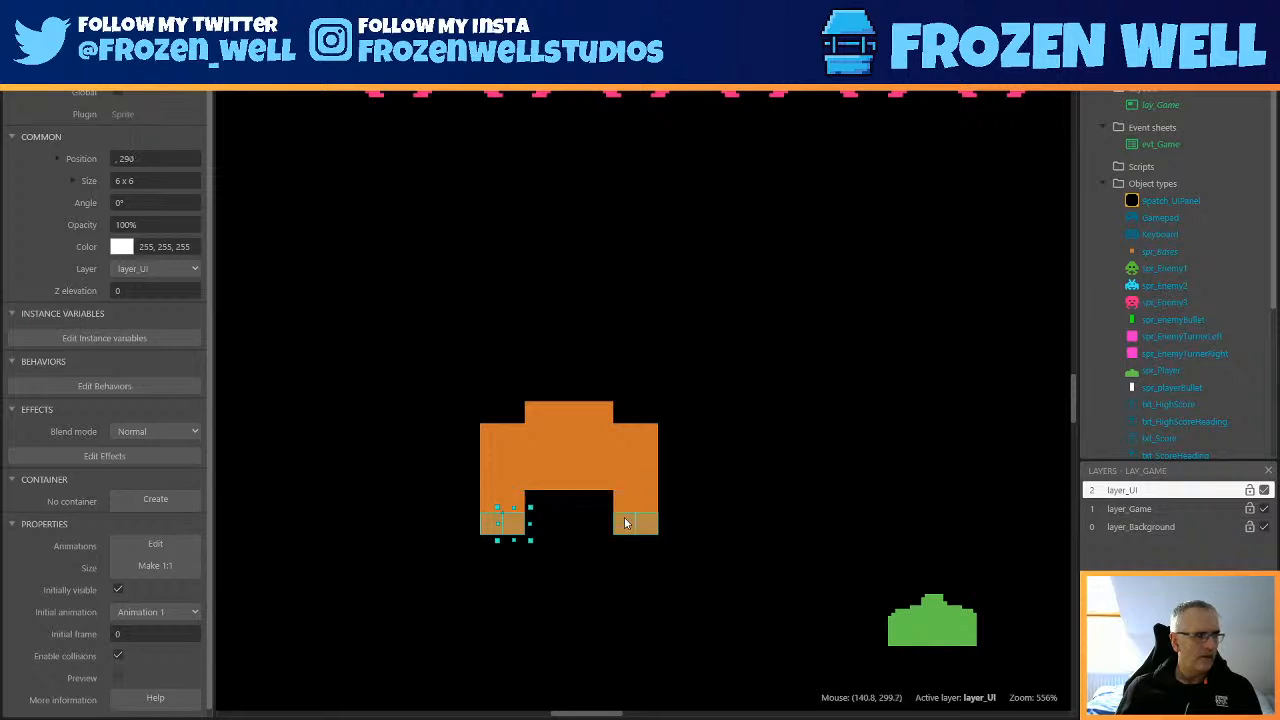
click(703, 524)
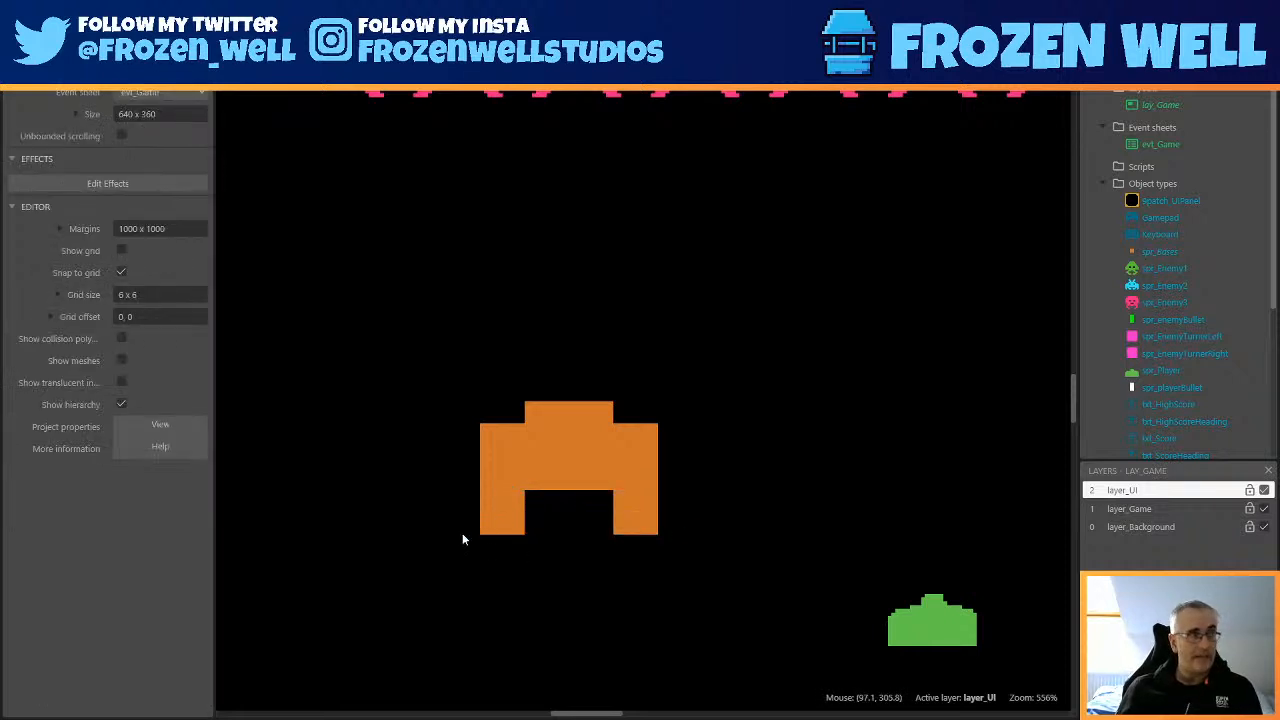
Add one copied block to each end of the base's top row, widening it to six blocks.
drag(465, 498, 684, 556)
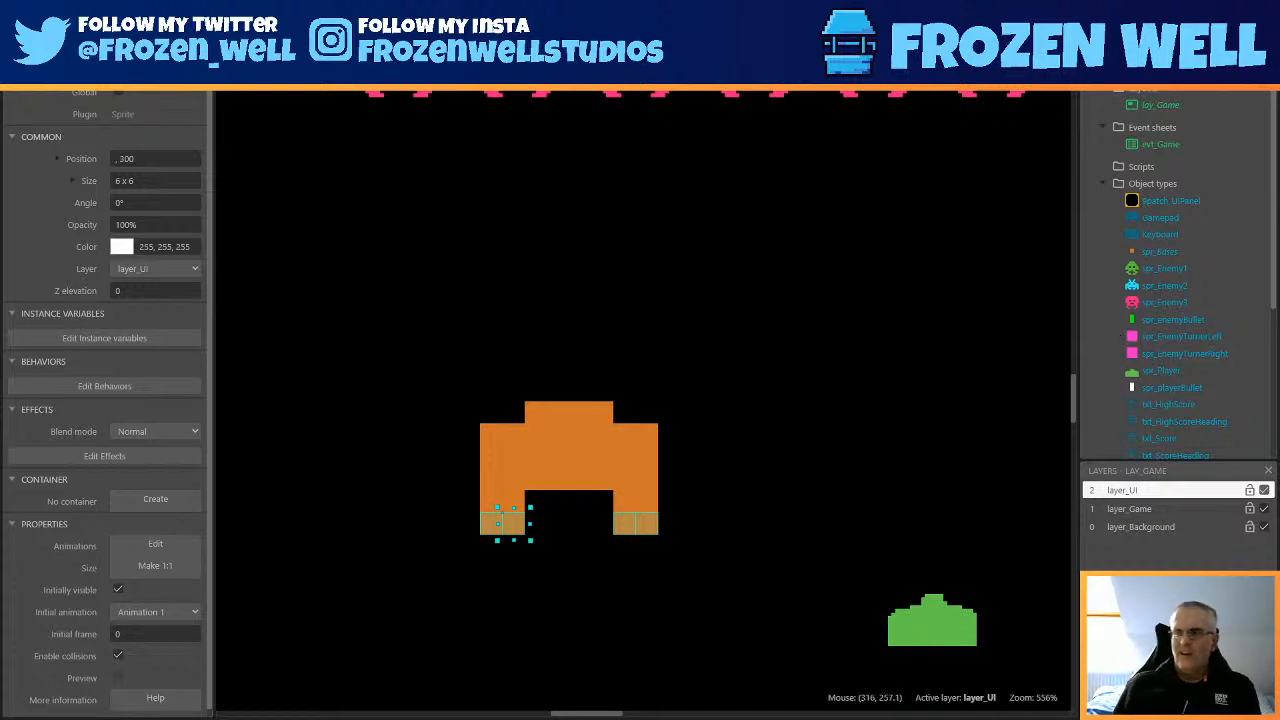
click(748, 508)
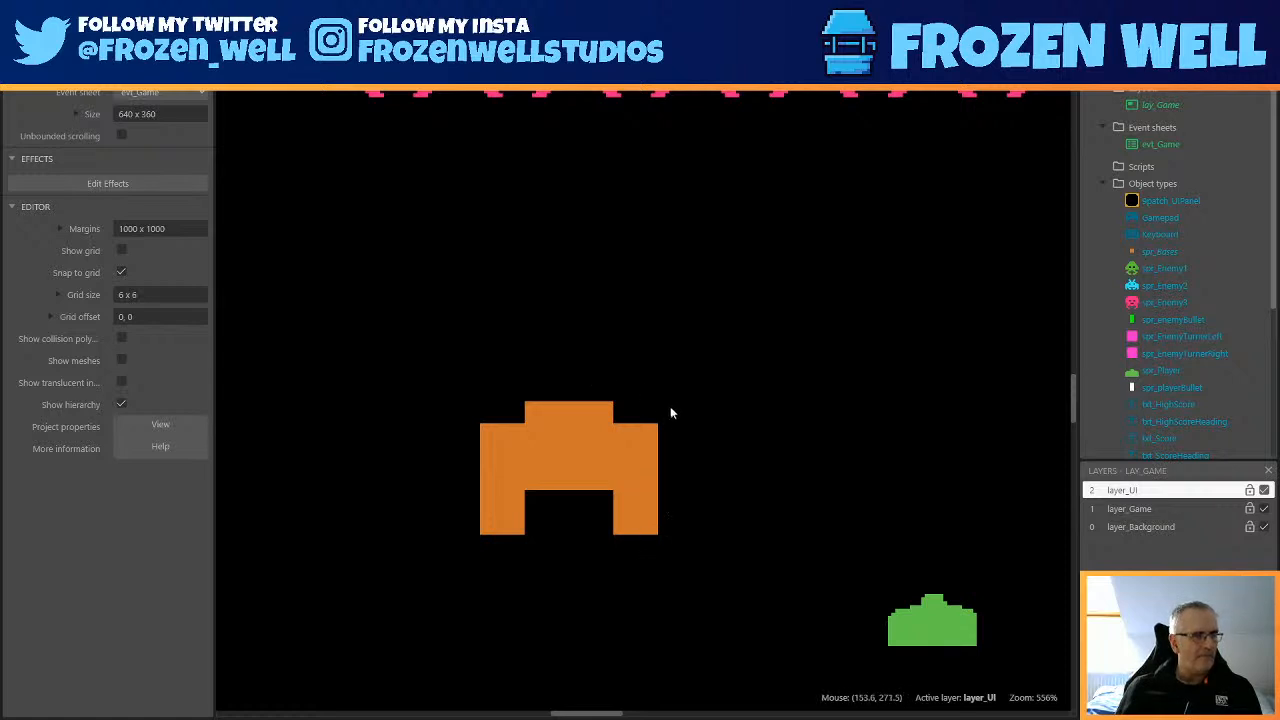
click(657, 432)
click(707, 408)
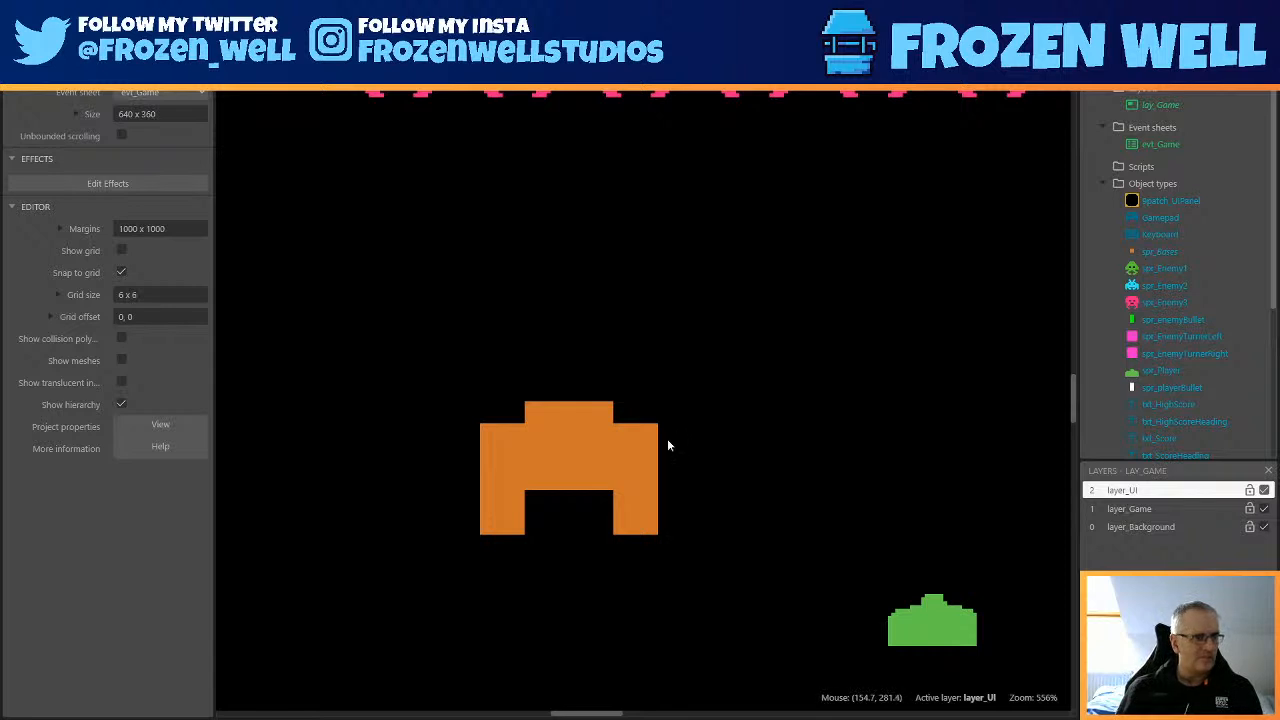
click(658, 434)
drag(655, 436, 520, 412)
click(725, 430)
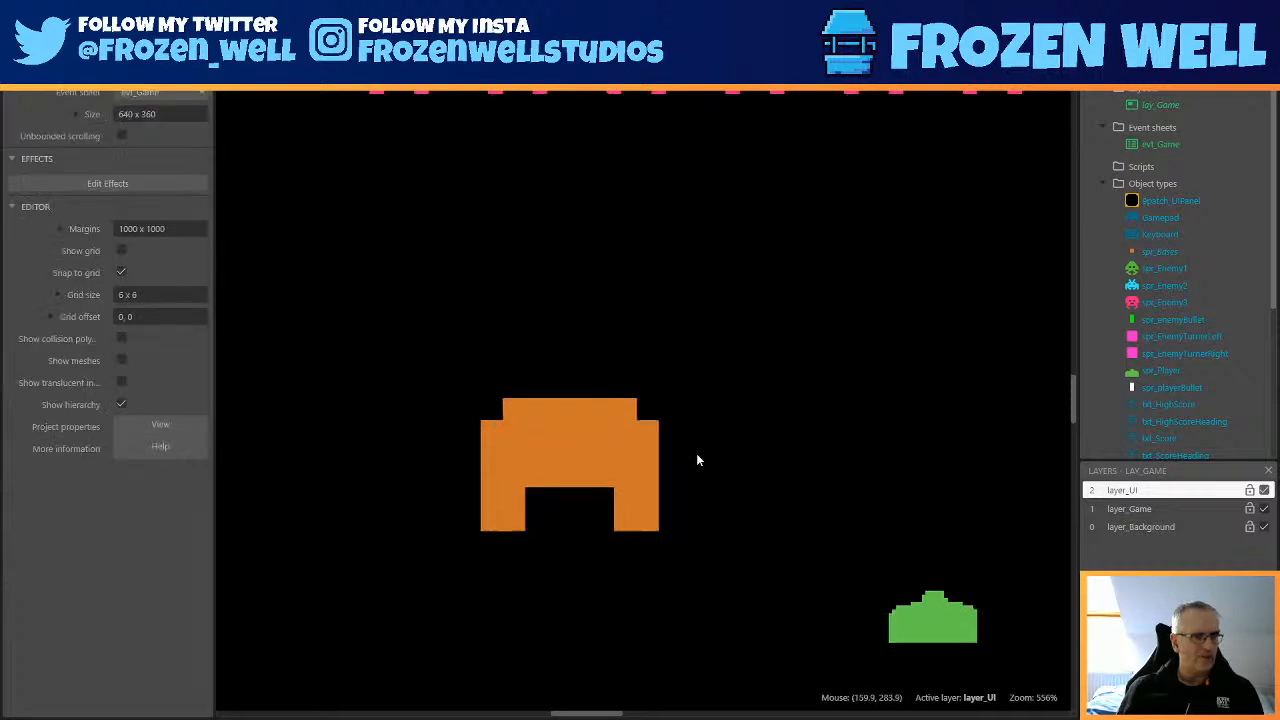
Place two copies of the completed base in the same row, spread across the playfield, and save the project.
ctrl+scroll(697, 459, down, 10)
middle_drag(868, 569, 715, 572)
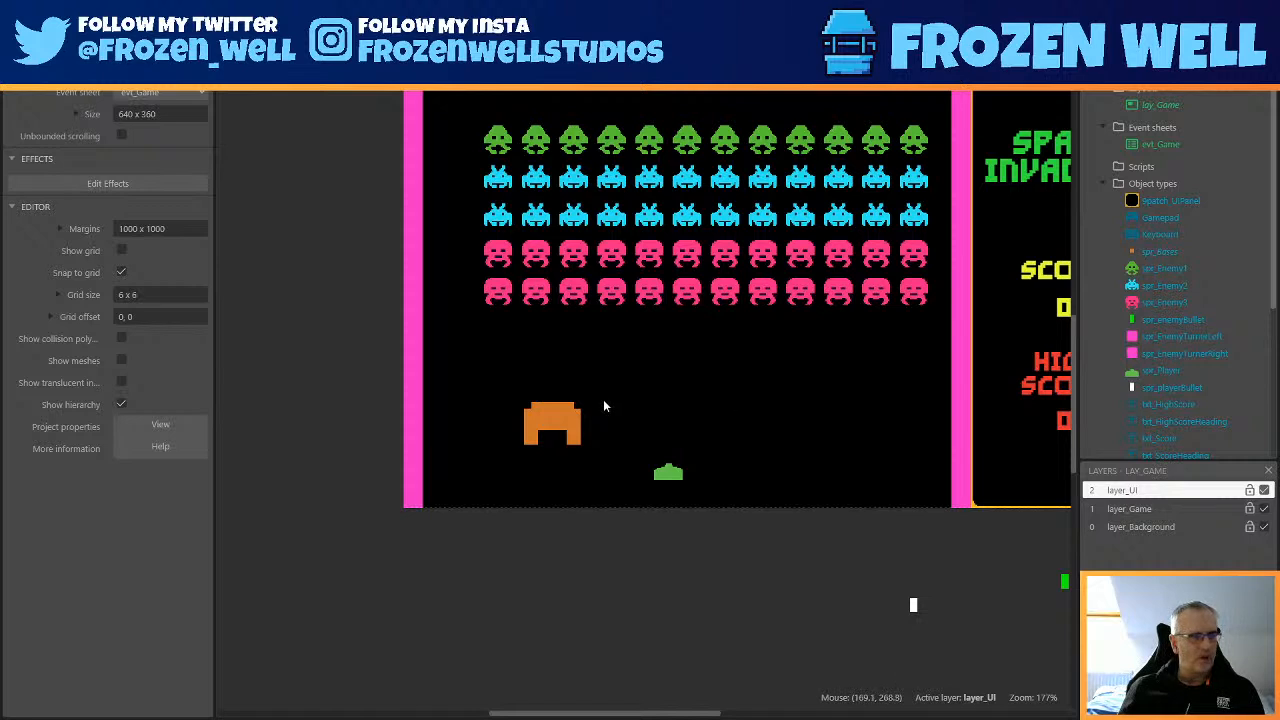
drag(492, 545, 597, 368)
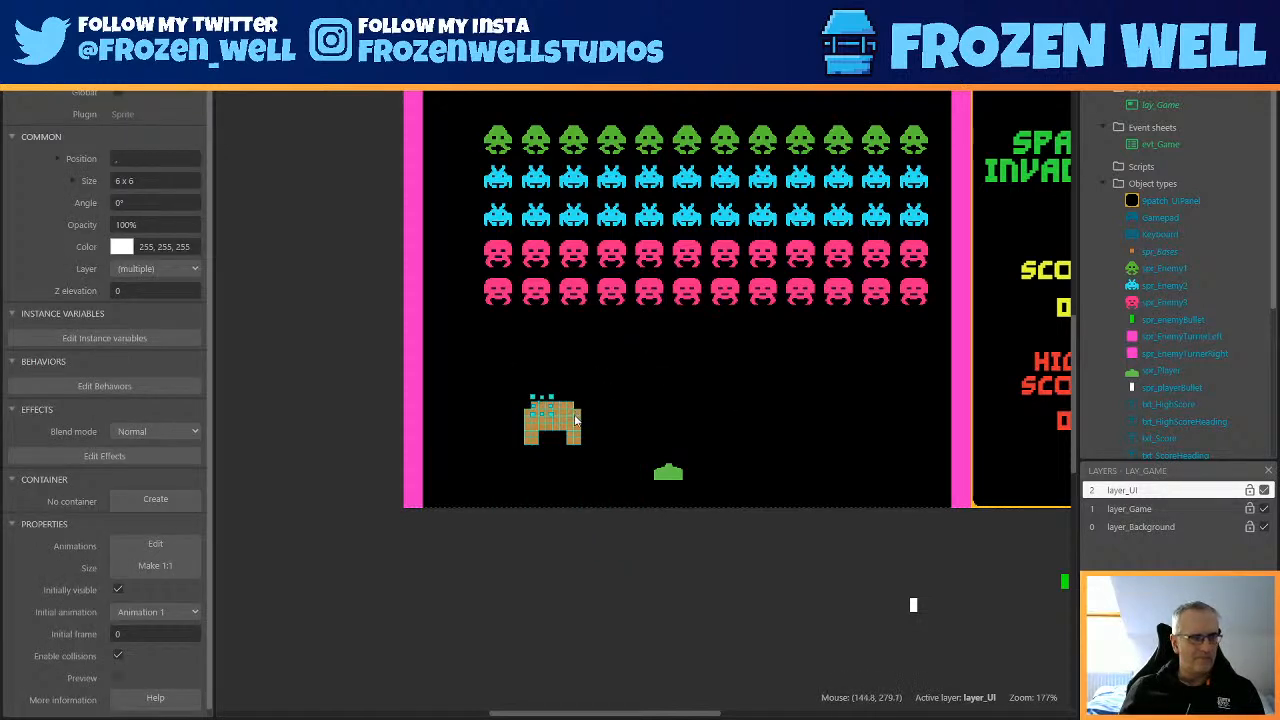
ctrl+drag(576, 420, 719, 421)
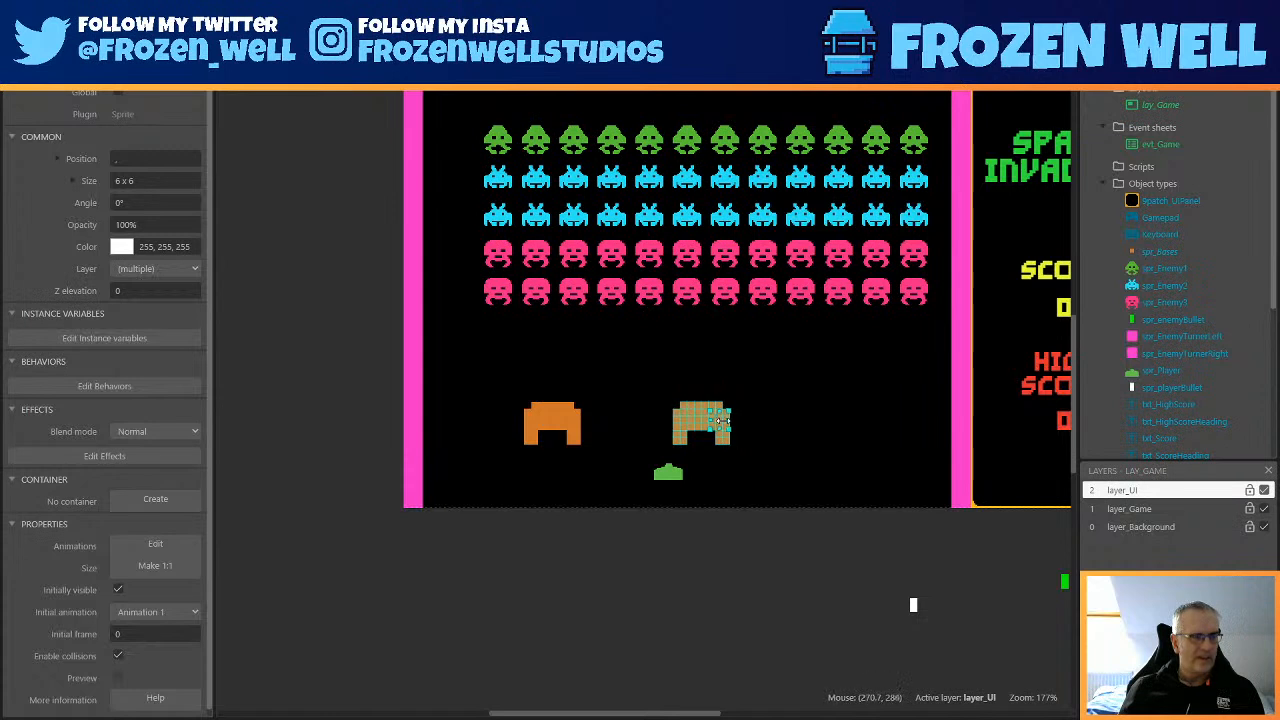
click(725, 545)
drag(480, 509, 600, 368)
ctrl+drag(574, 424, 874, 420)
click(840, 575)
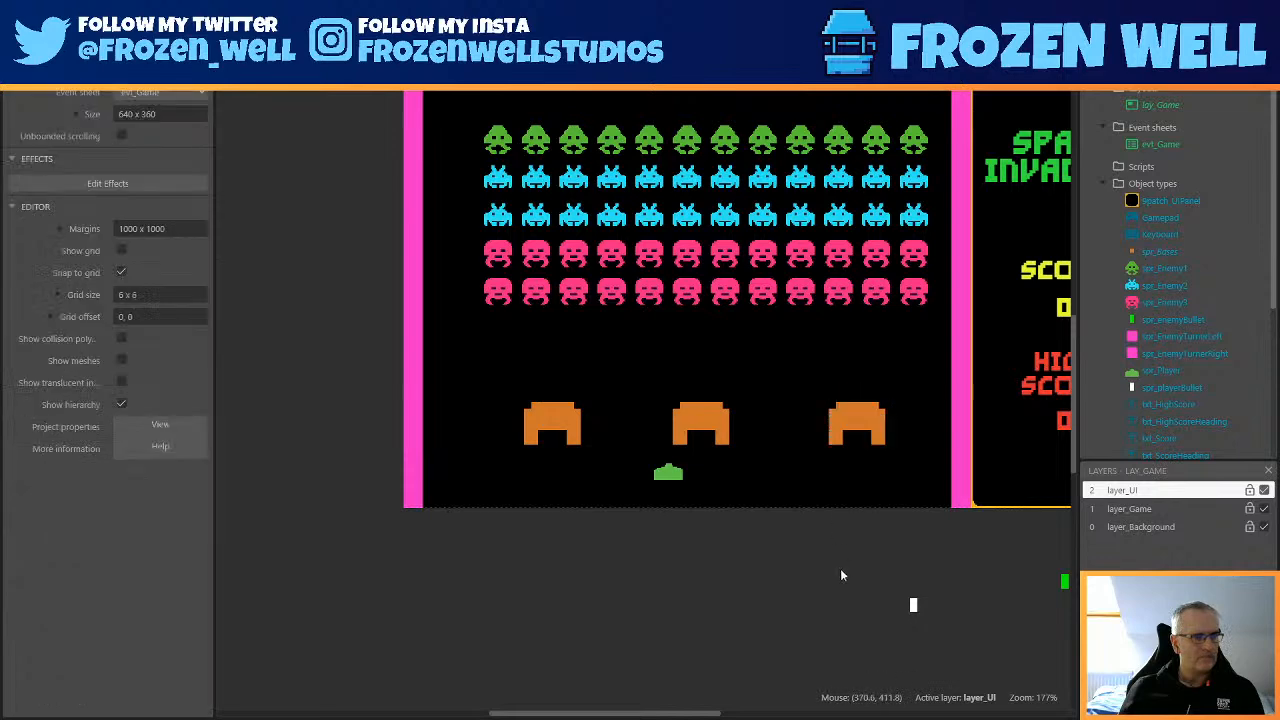
key(ctrl+s)
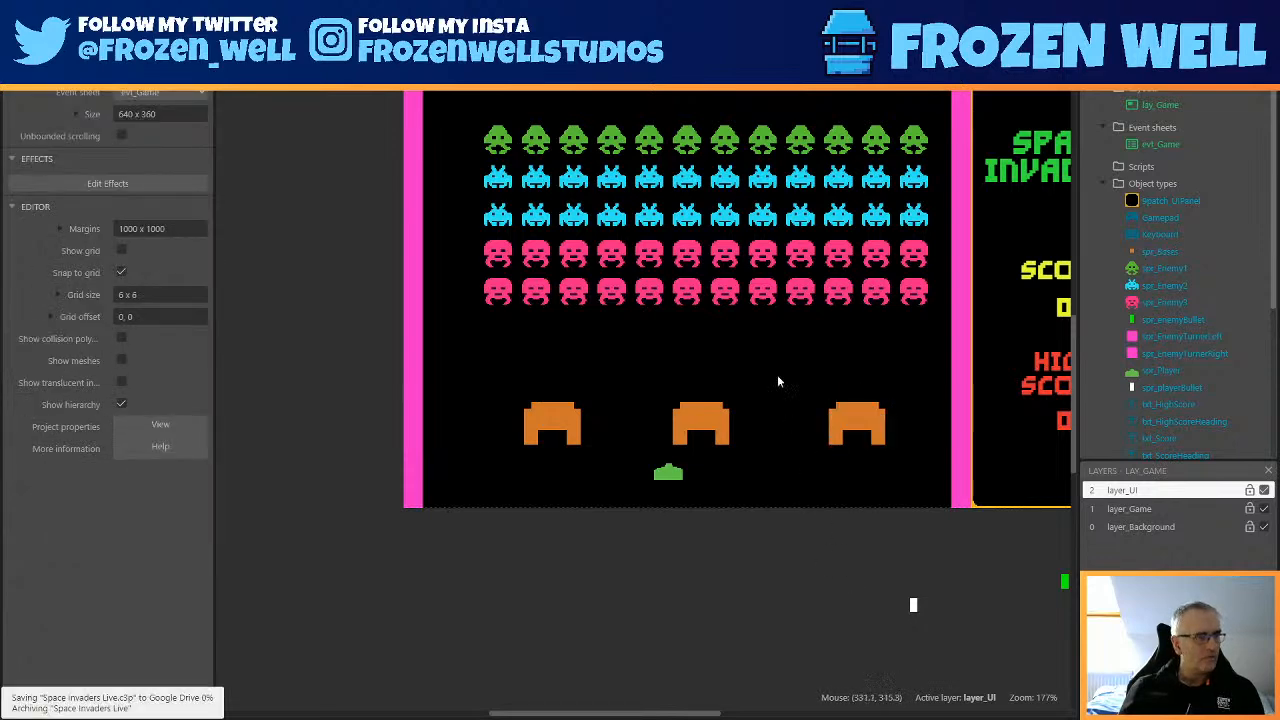
ctrl+scroll(890, 371, down, 4)
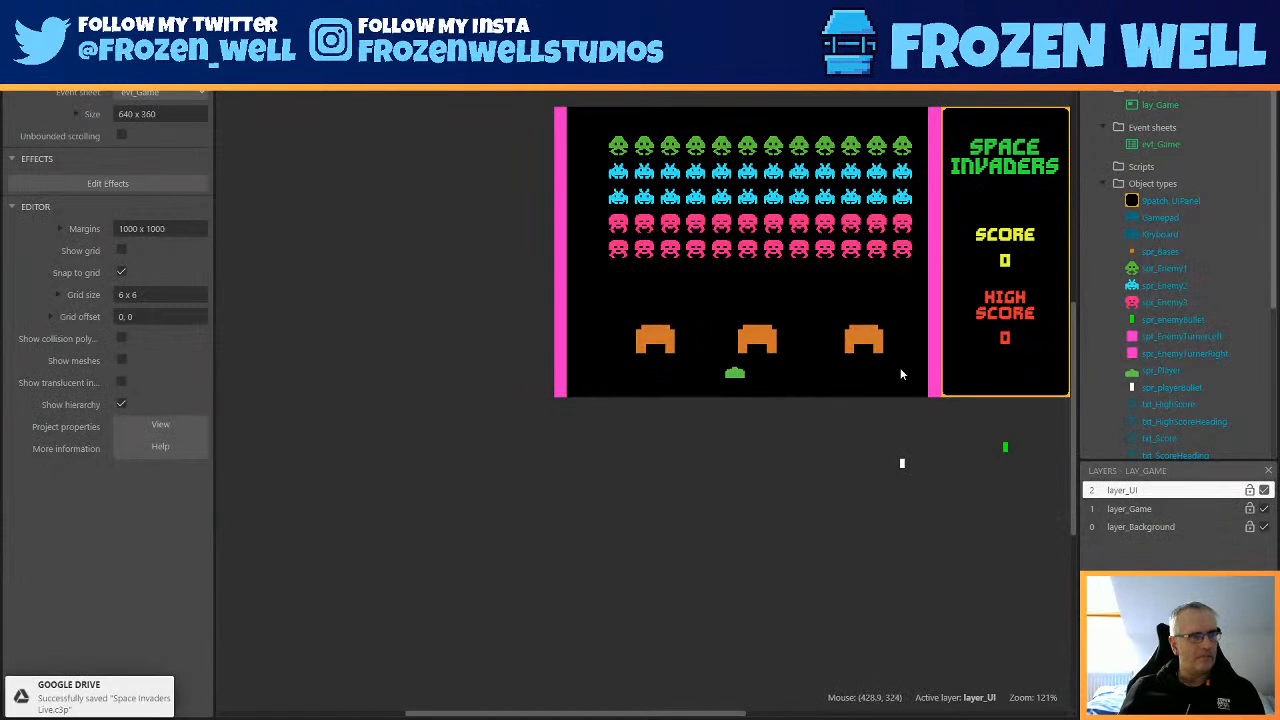
scroll(900, 374, up, 2)
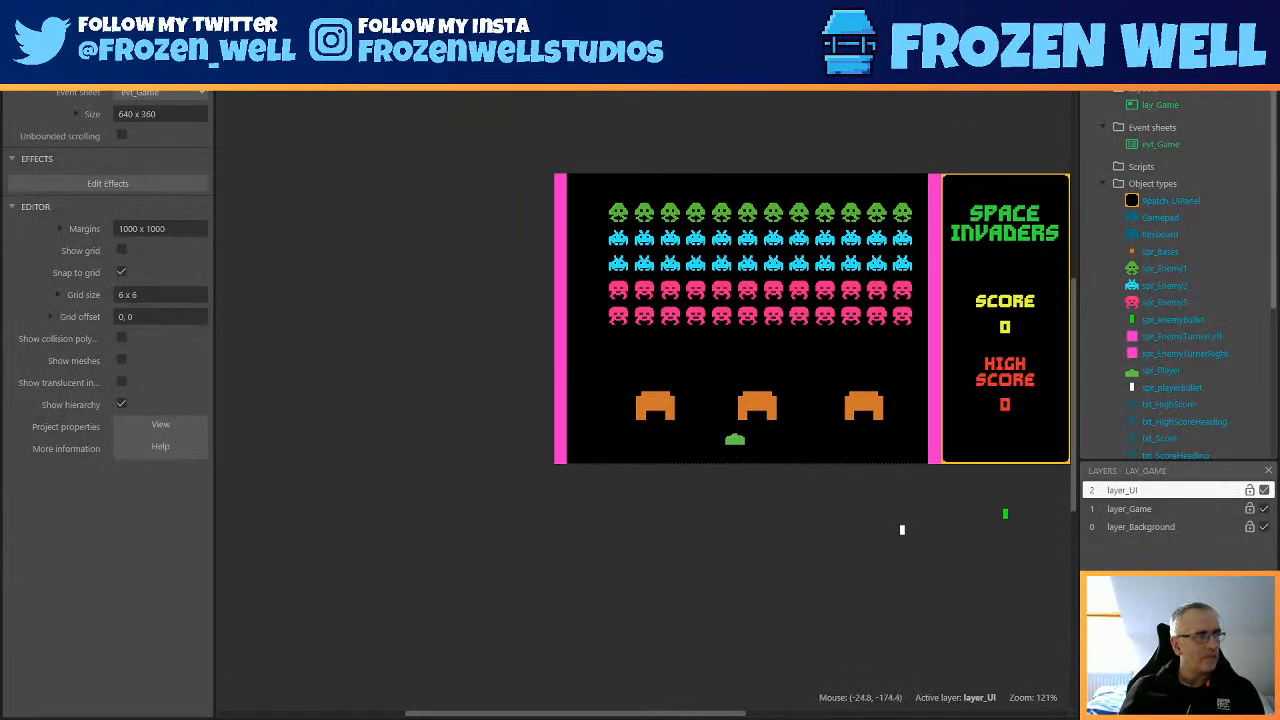
Add an event at the end of the evt_Game event sheet for spr_enemyBullet on collision with spr_Bases.
click(530, 20)
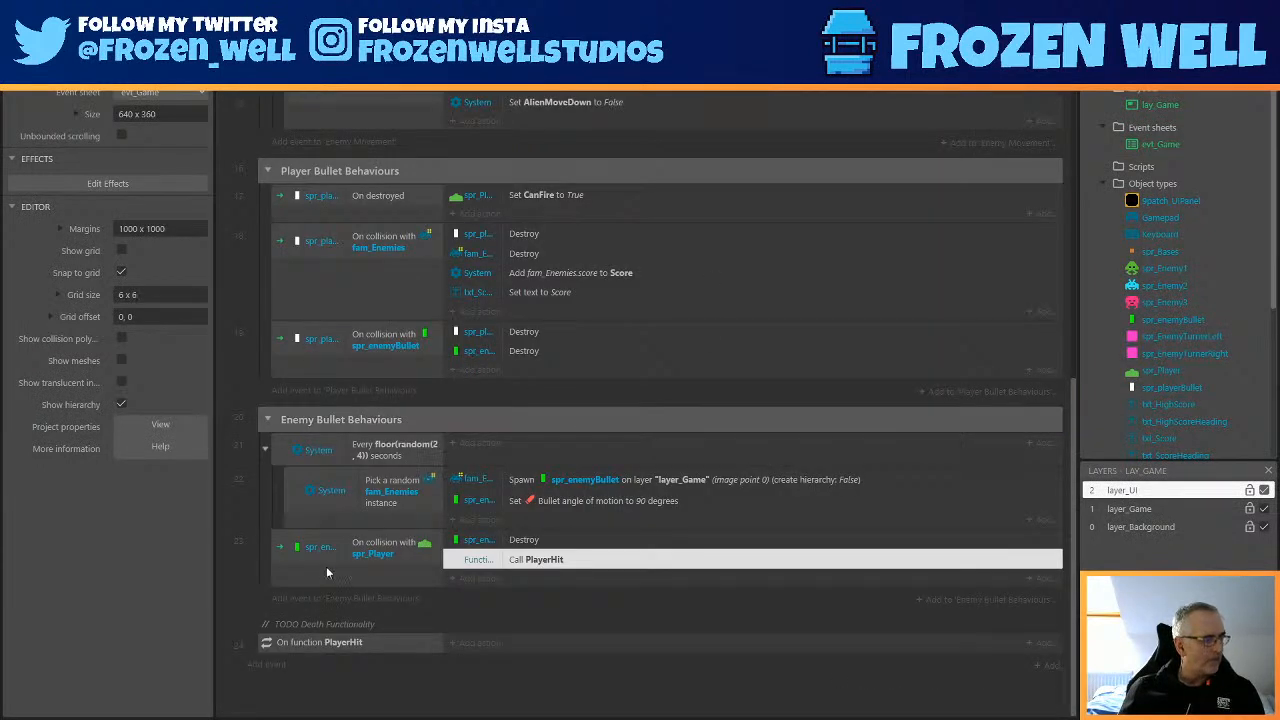
click(268, 665)
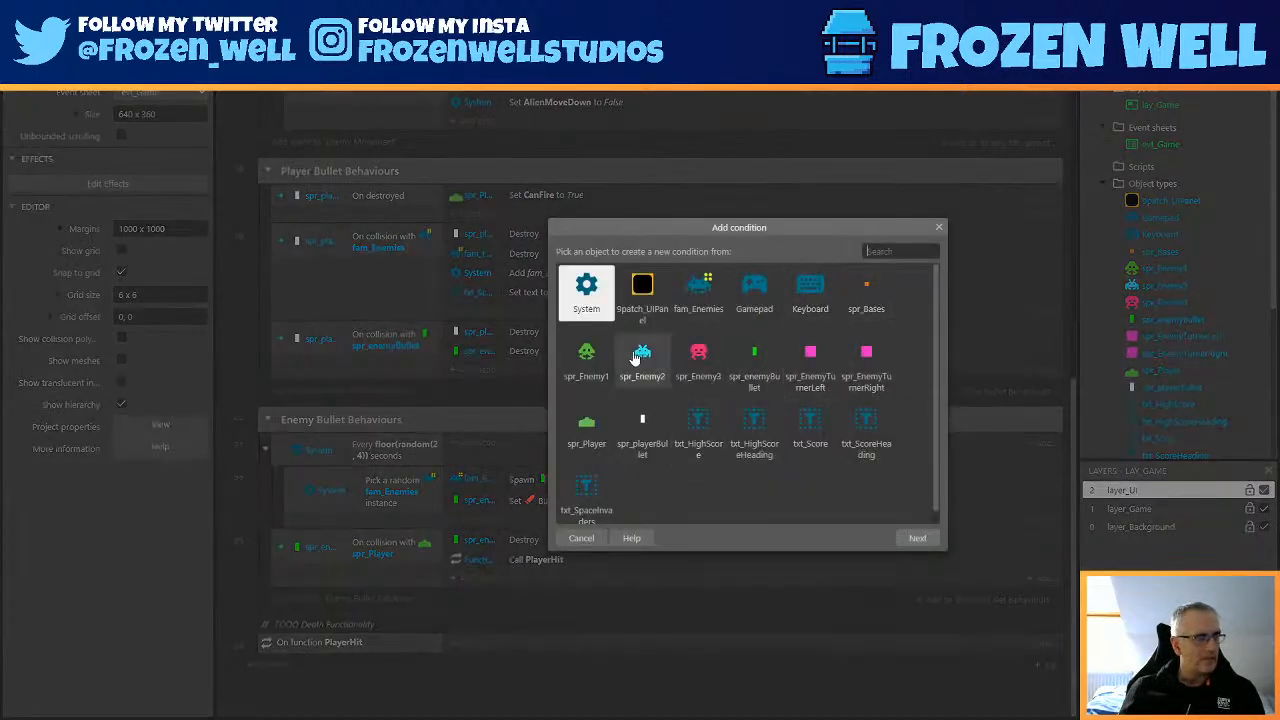
double_click(755, 360)
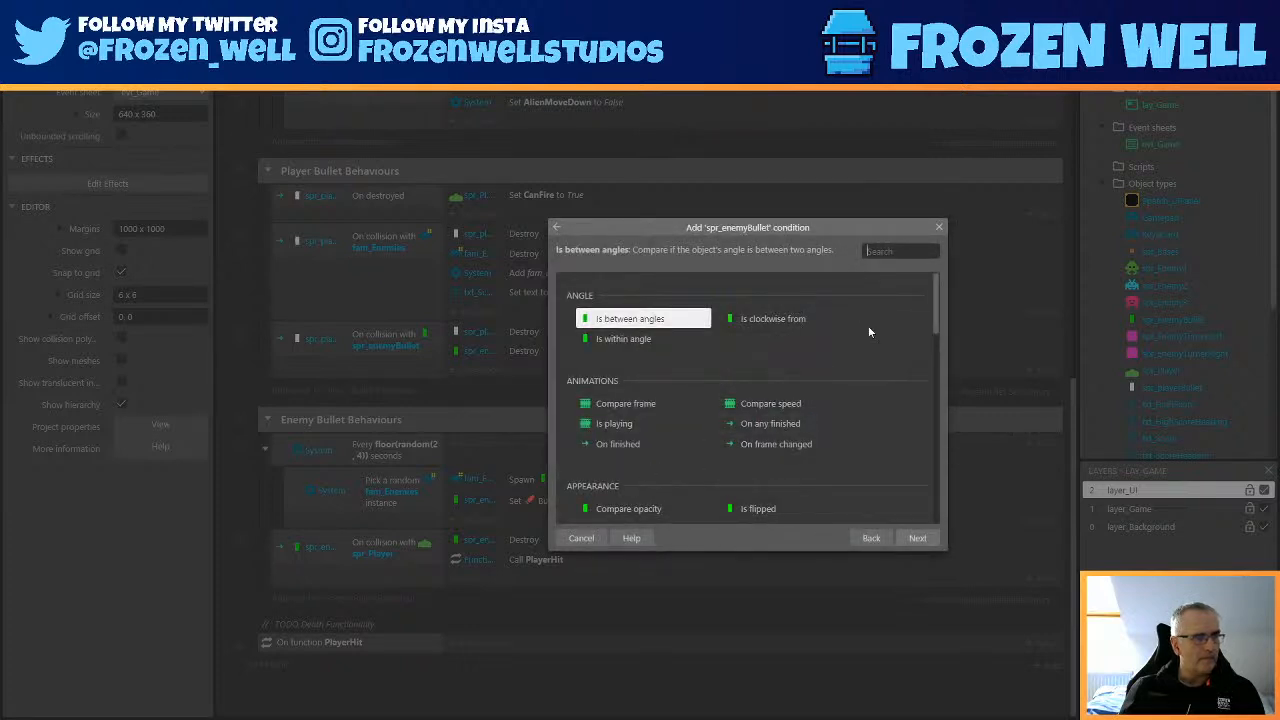
text(coll)
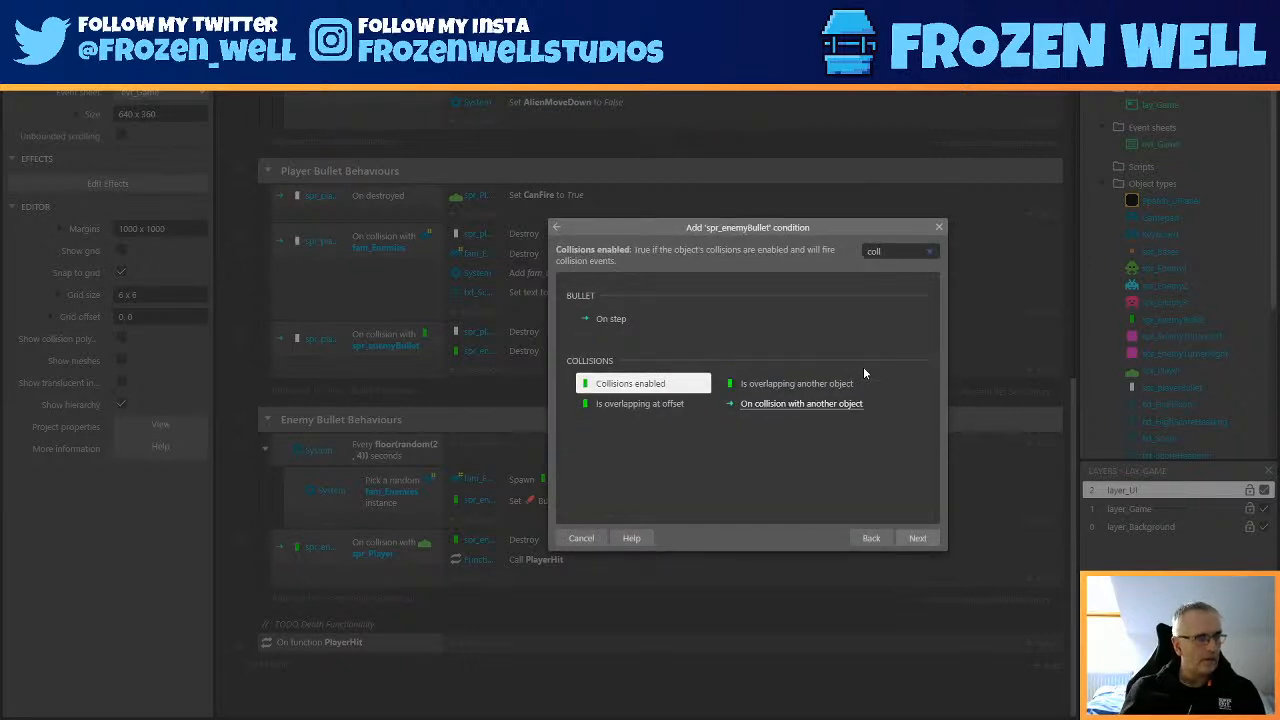
double_click(822, 404)
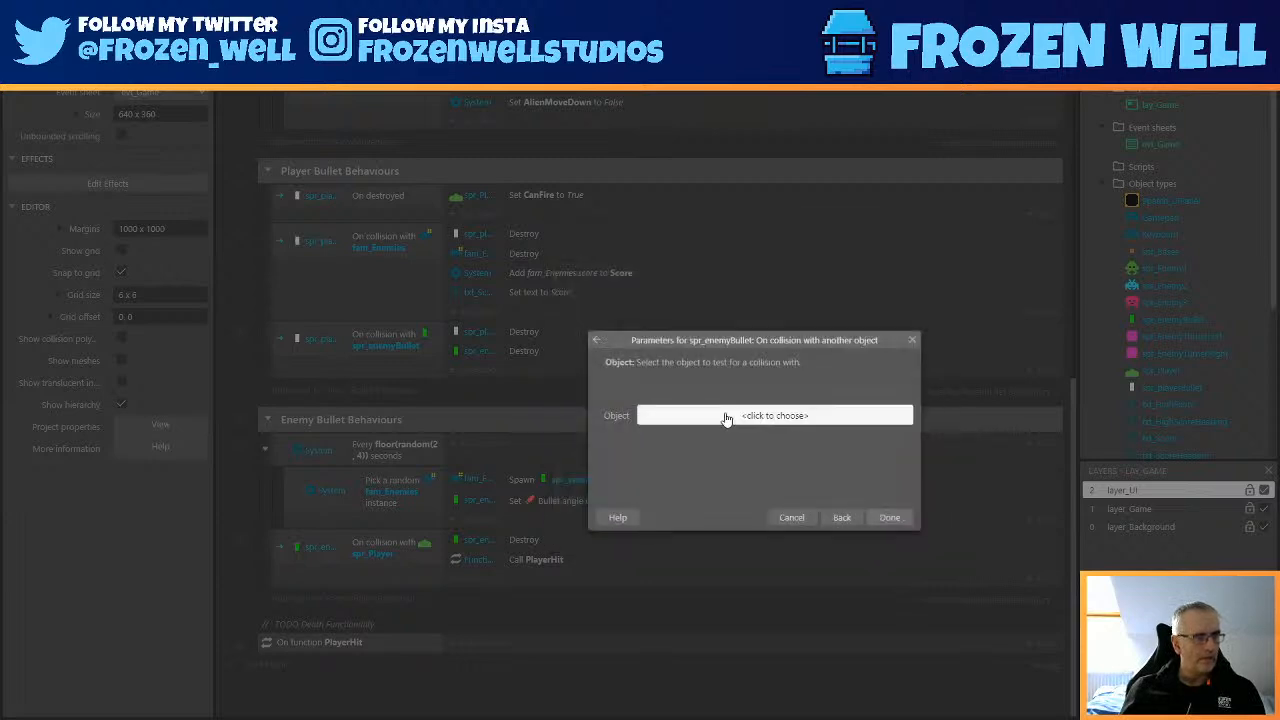
click(735, 419)
double_click(640, 431)
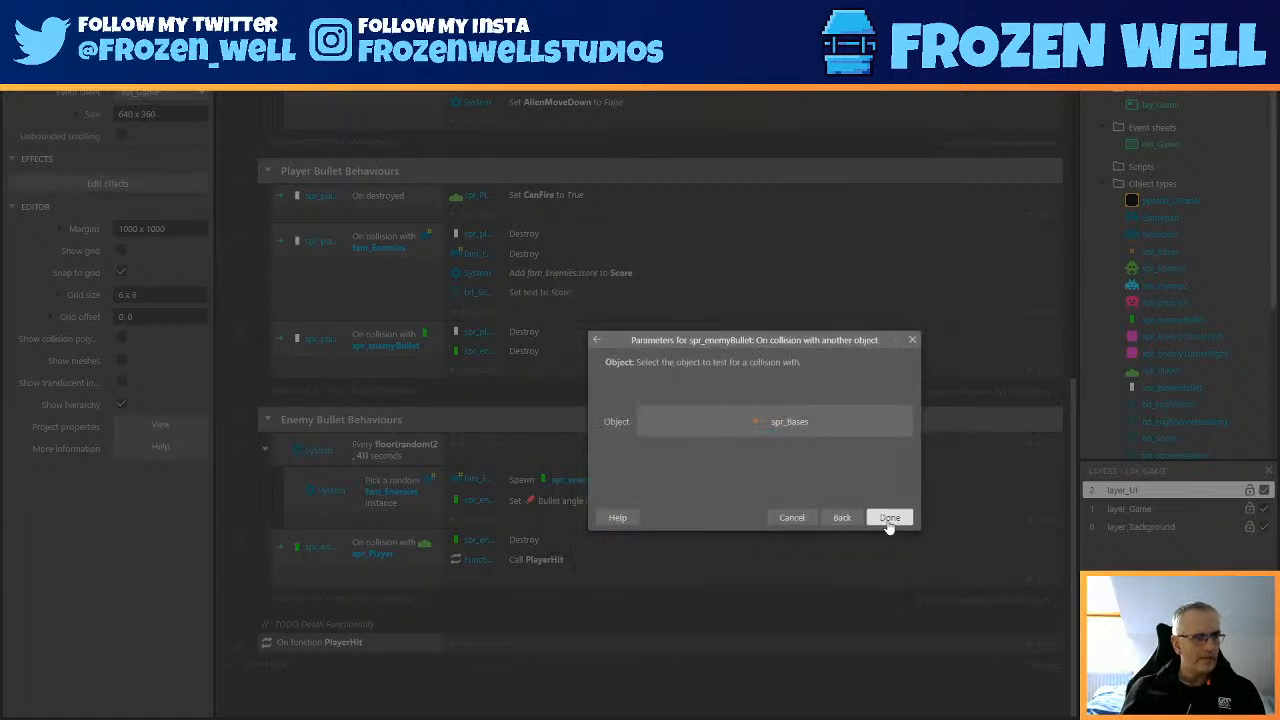
click(889, 517)
Add Destroy actions for both spr_enemyBullet and spr_Bases to the enemy bullet and base collision event.
click(482, 664)
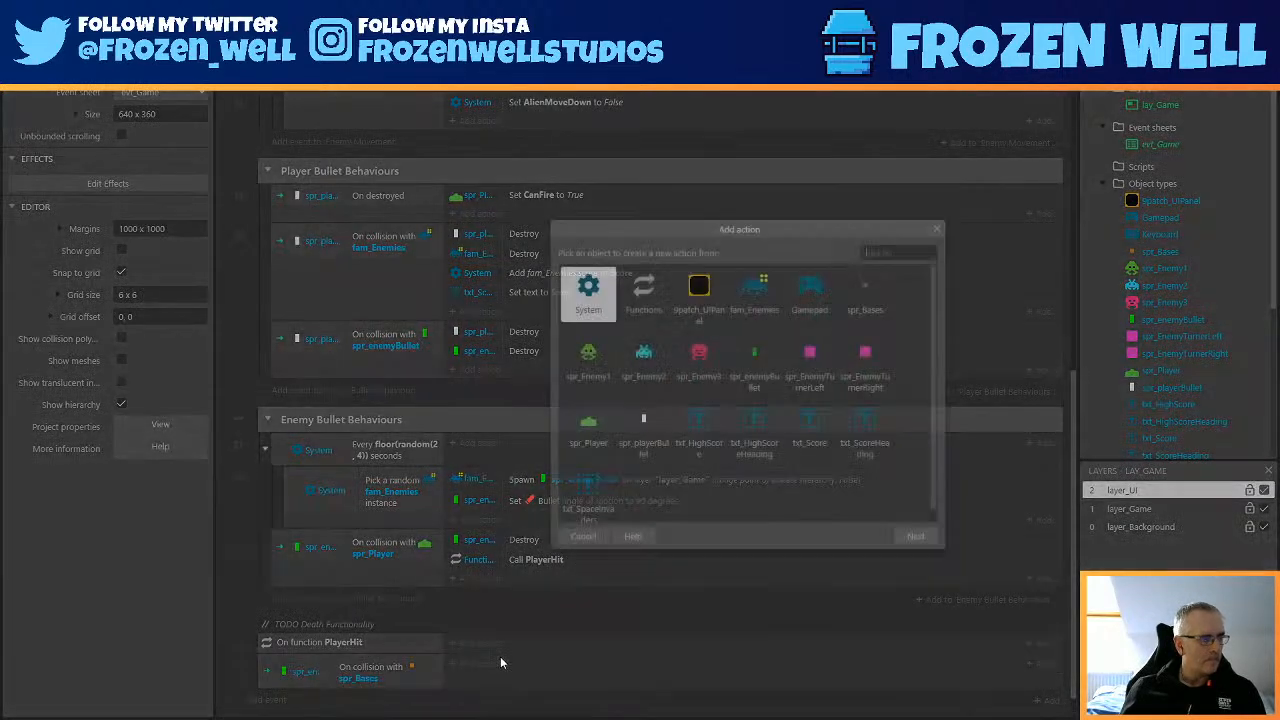
double_click(758, 362)
text(destroy)
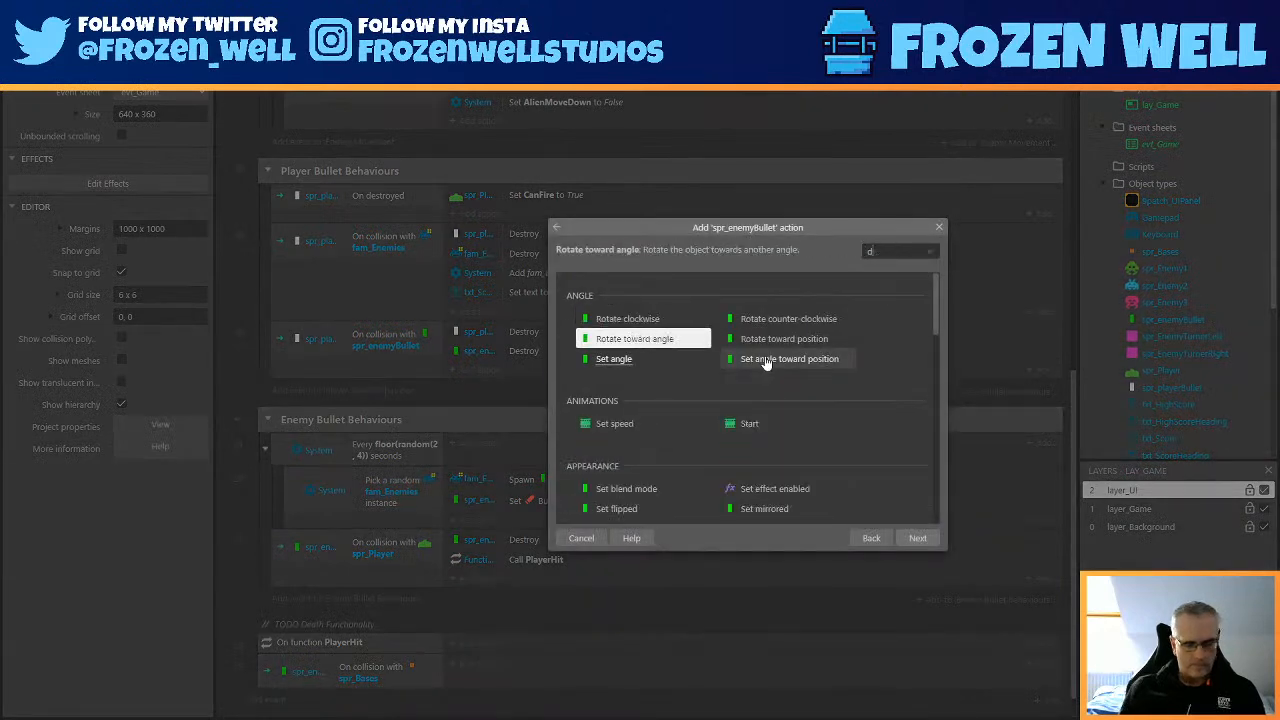
key(Return)
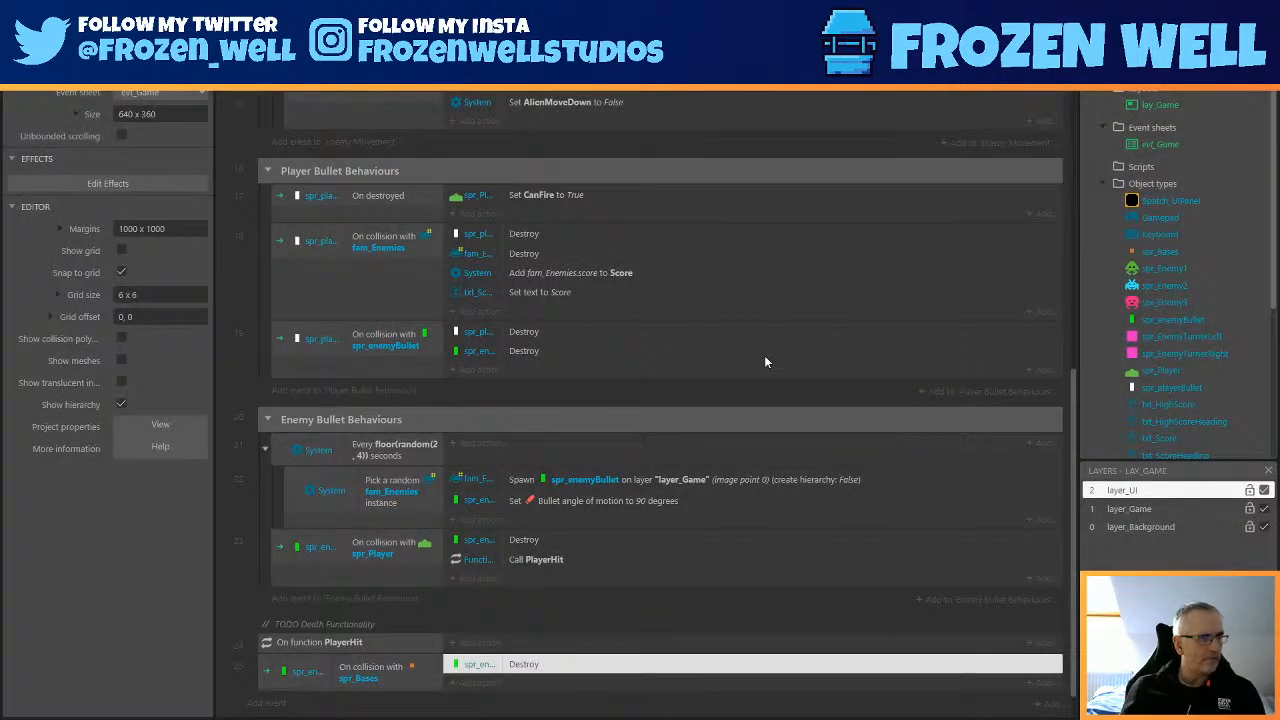
click(488, 684)
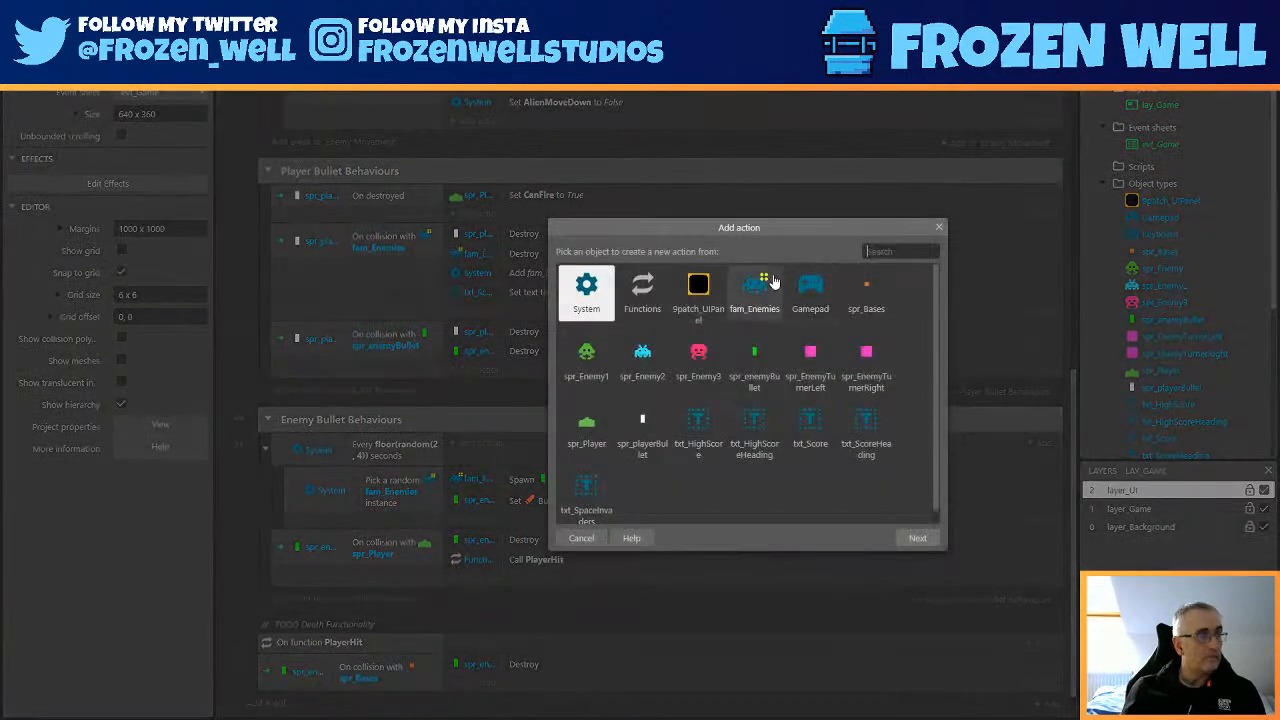
double_click(862, 300)
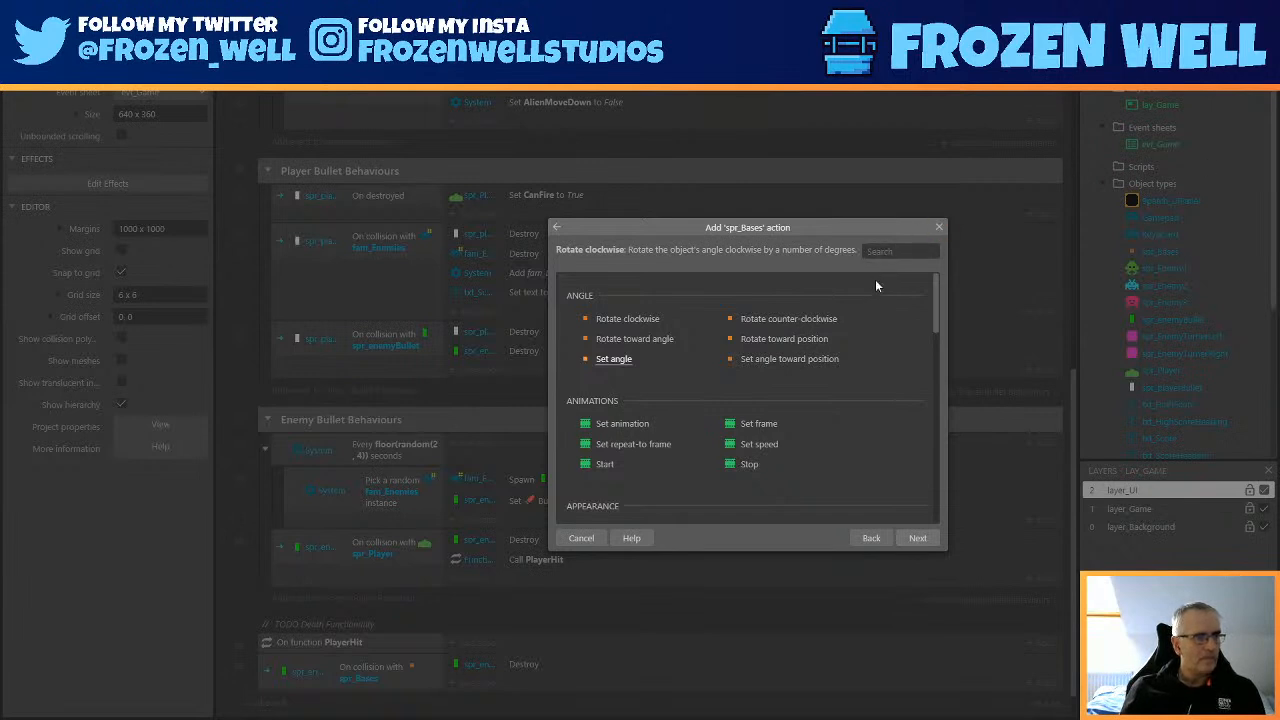
click(893, 251)
text(destroy)
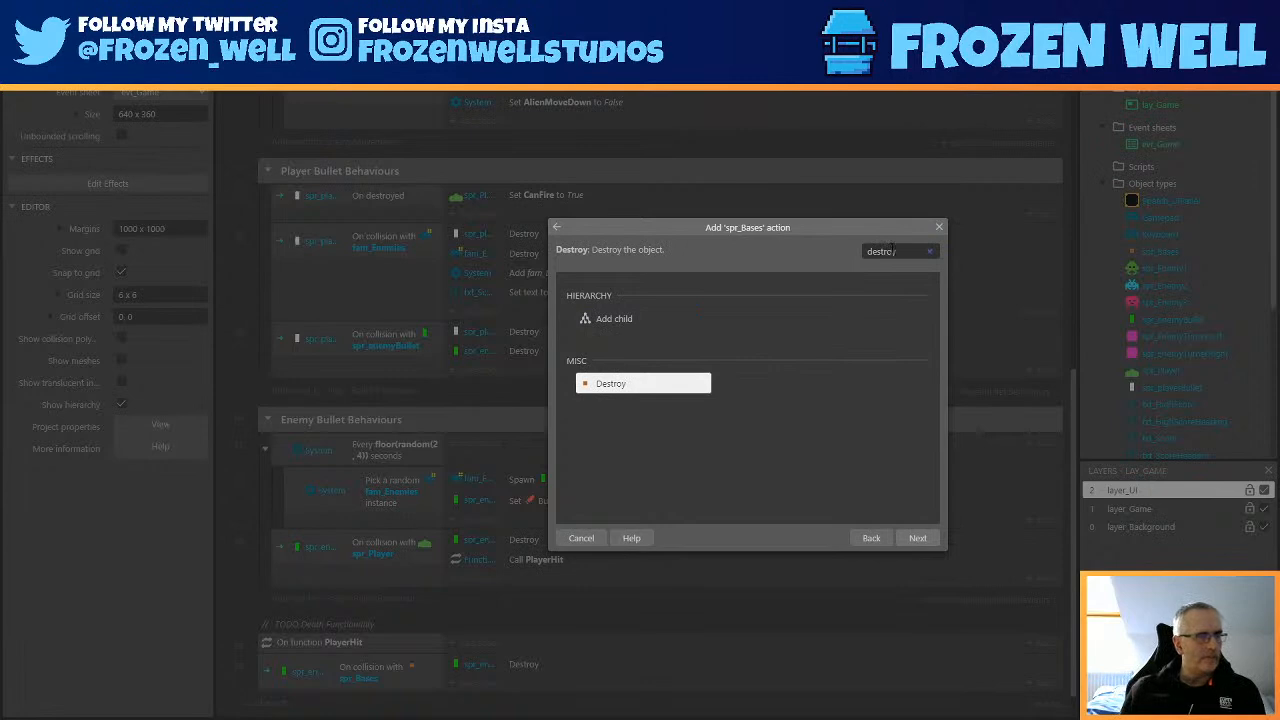
key(Return)
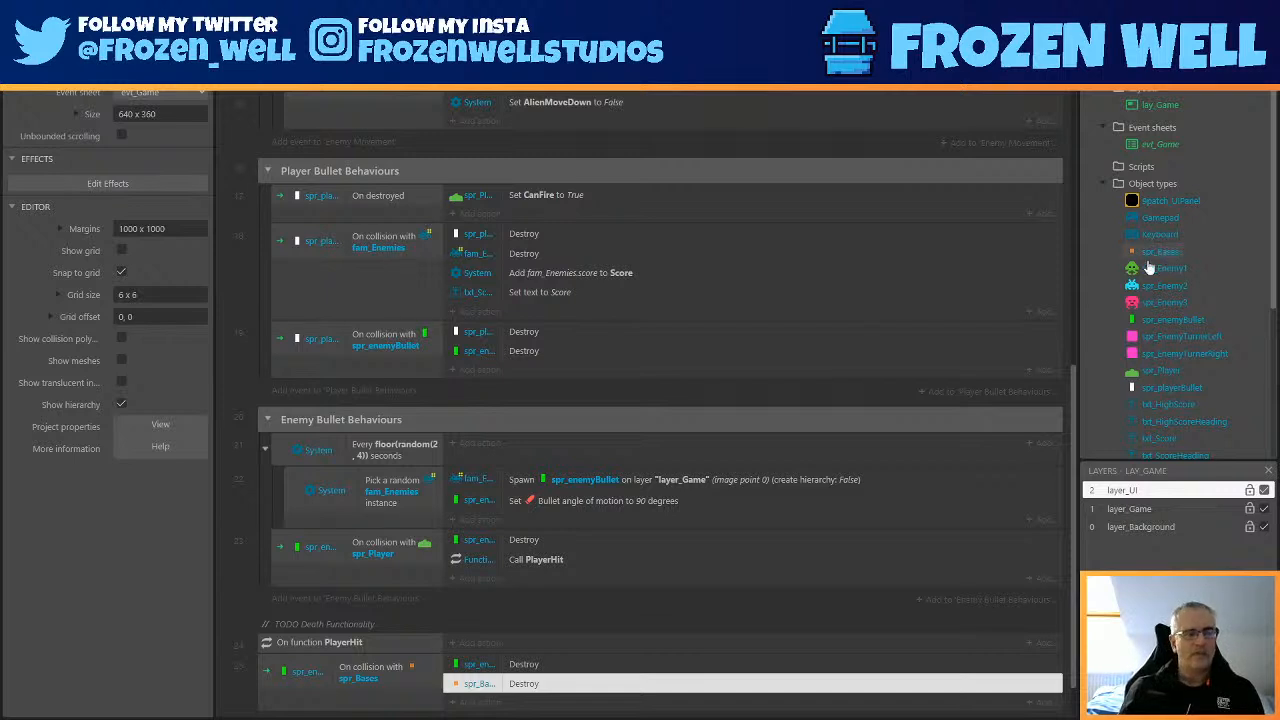
scroll(514, 536, down, 2)
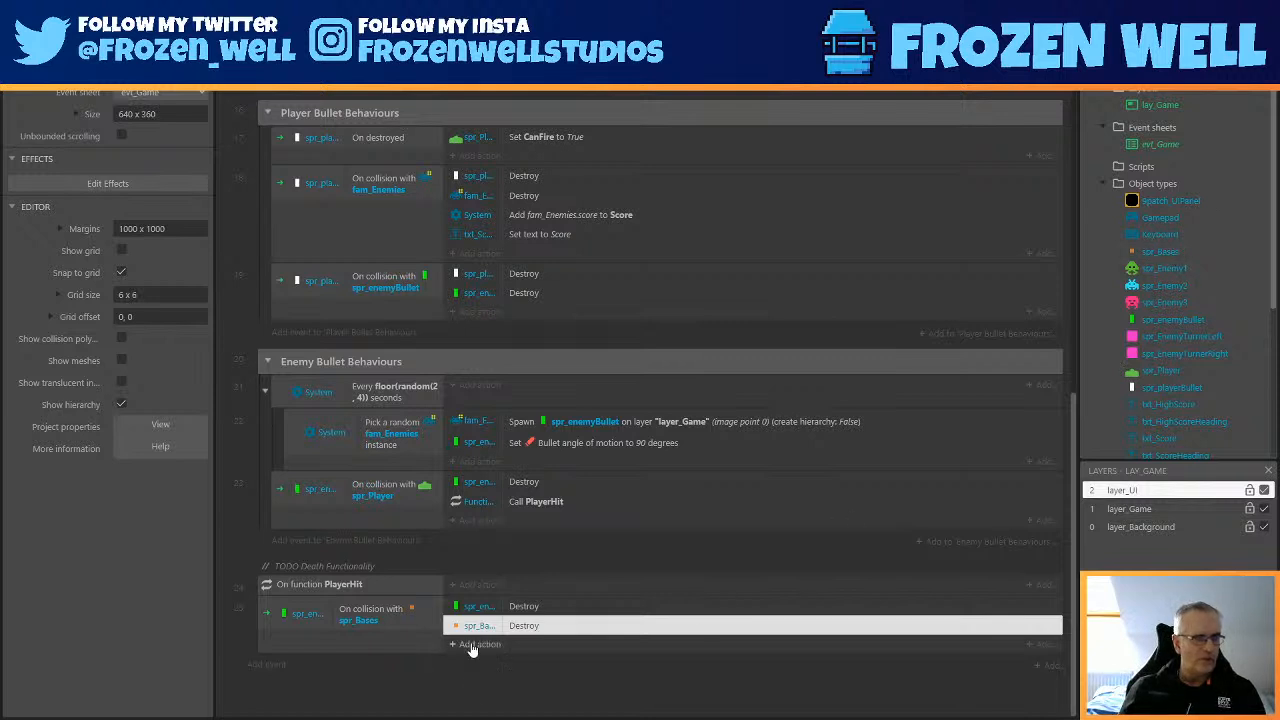
Duplicate the enemy bullet and base collision event, replacing spr_enemyBullet with spr_playerBullet in the copy's condition.
drag(268, 622, 268, 649)
scroll(558, 612, down, 1)
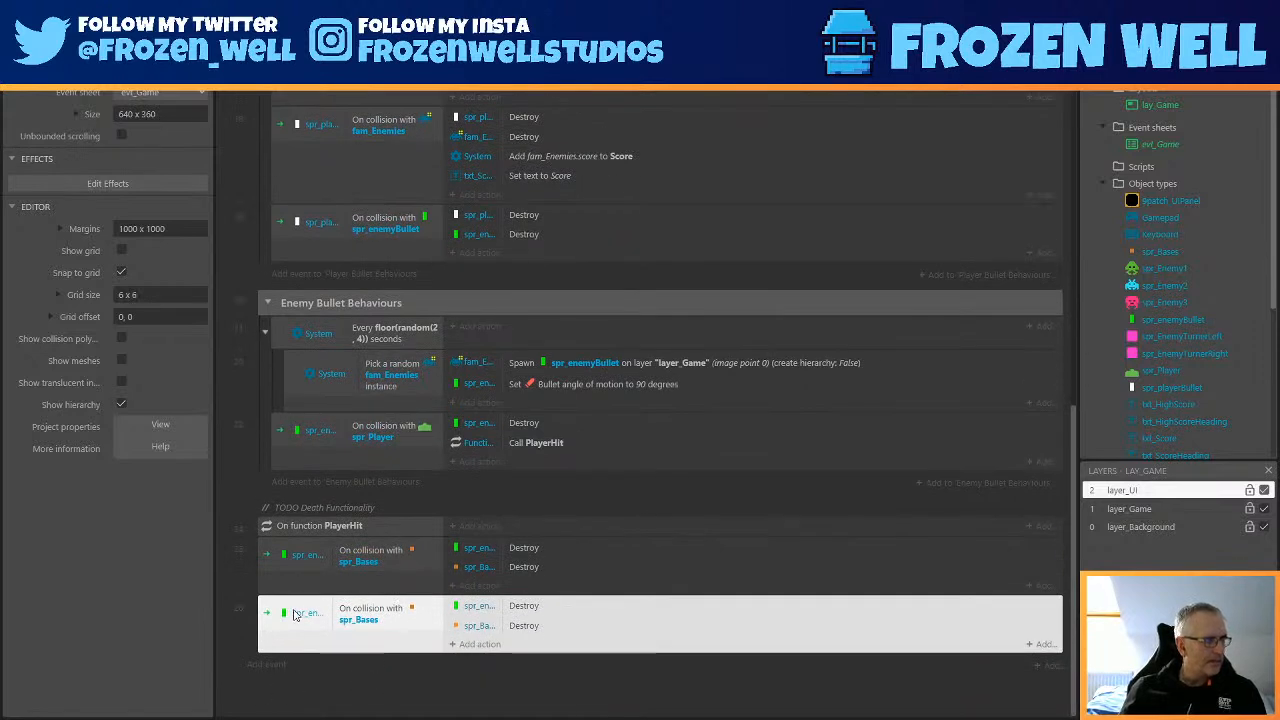
click(295, 614)
right_click(308, 614)
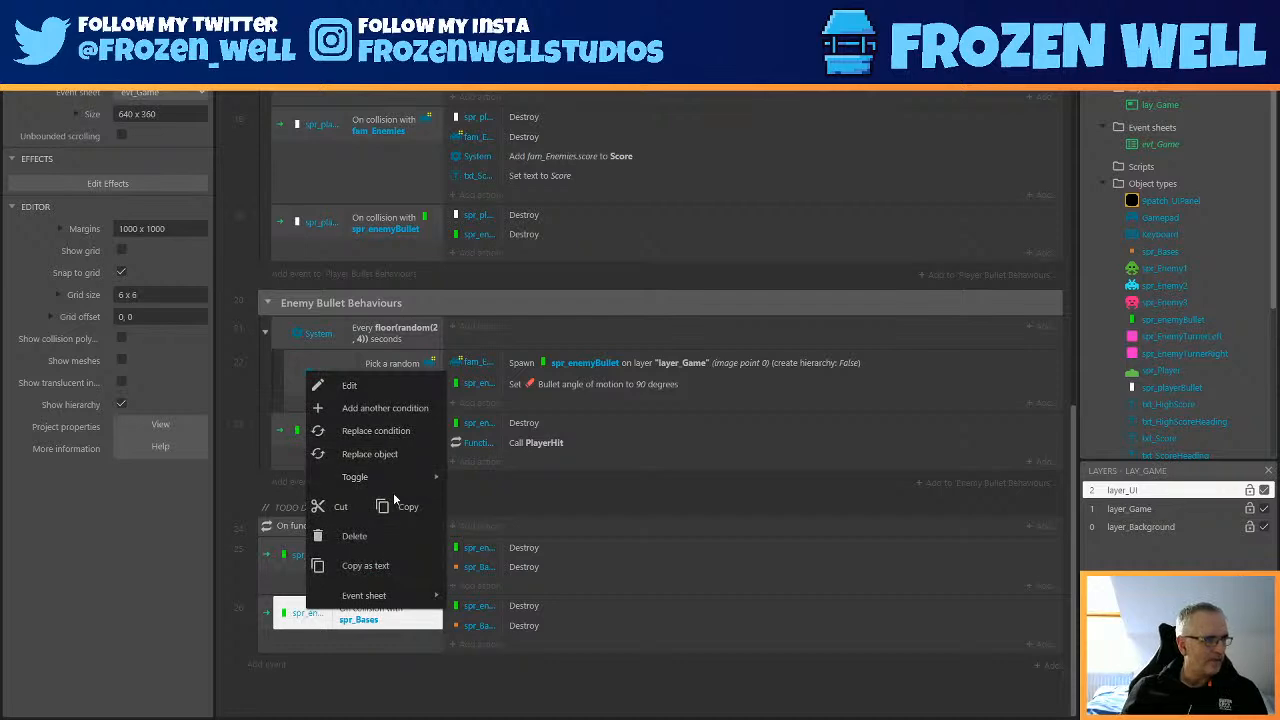
click(360, 454)
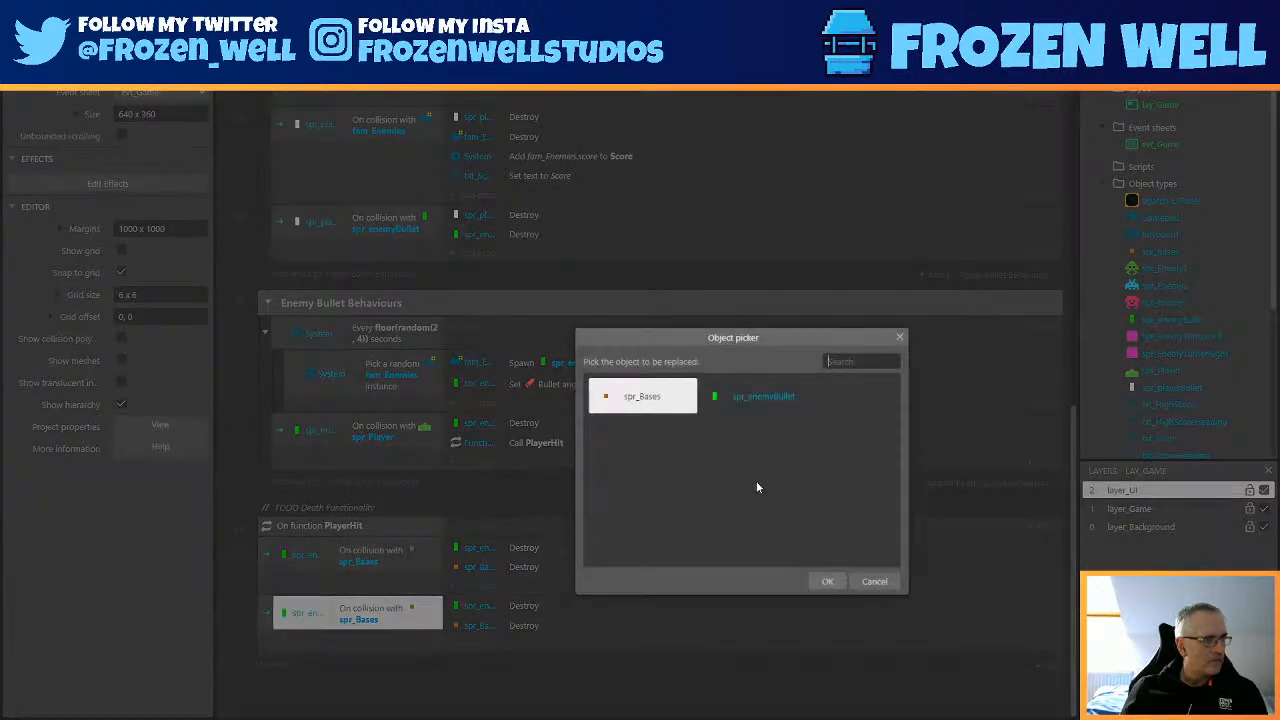
double_click(760, 398)
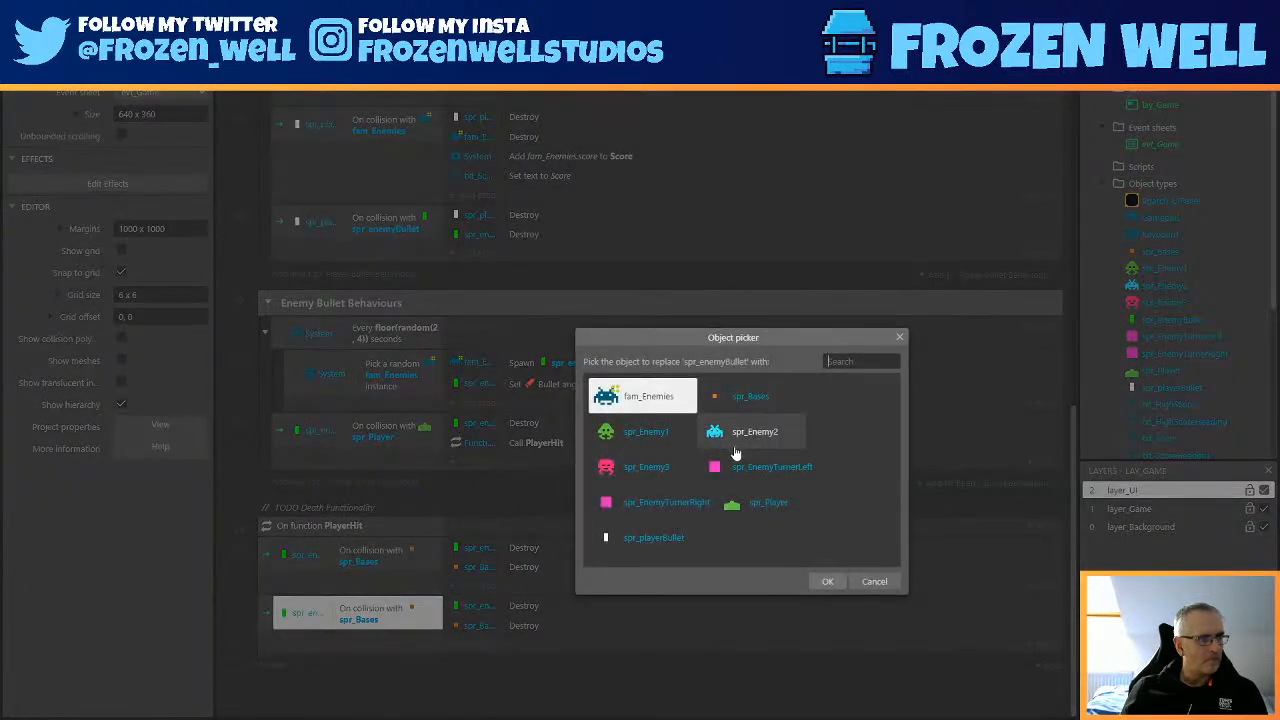
click(646, 538)
double_click(648, 538)
Replace spr_enemyBullet with spr_playerBullet in the copied event's first Destroy action and save the project.
click(478, 606)
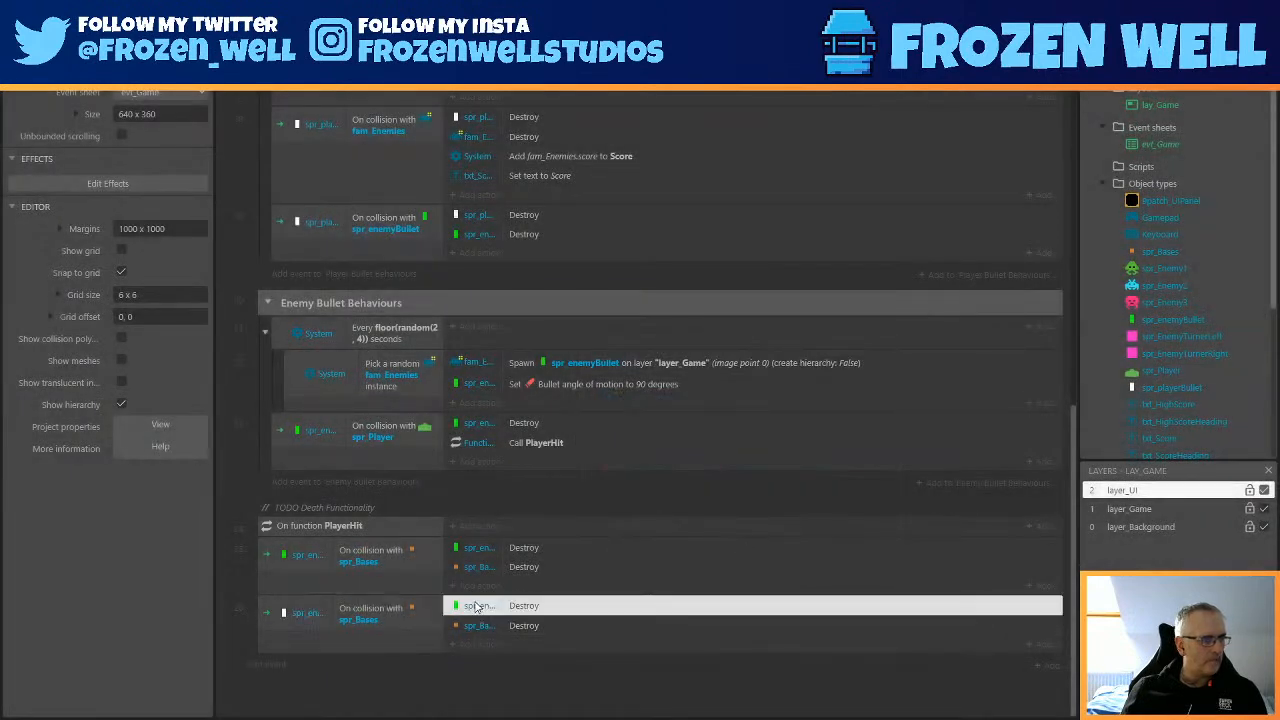
right_click(478, 607)
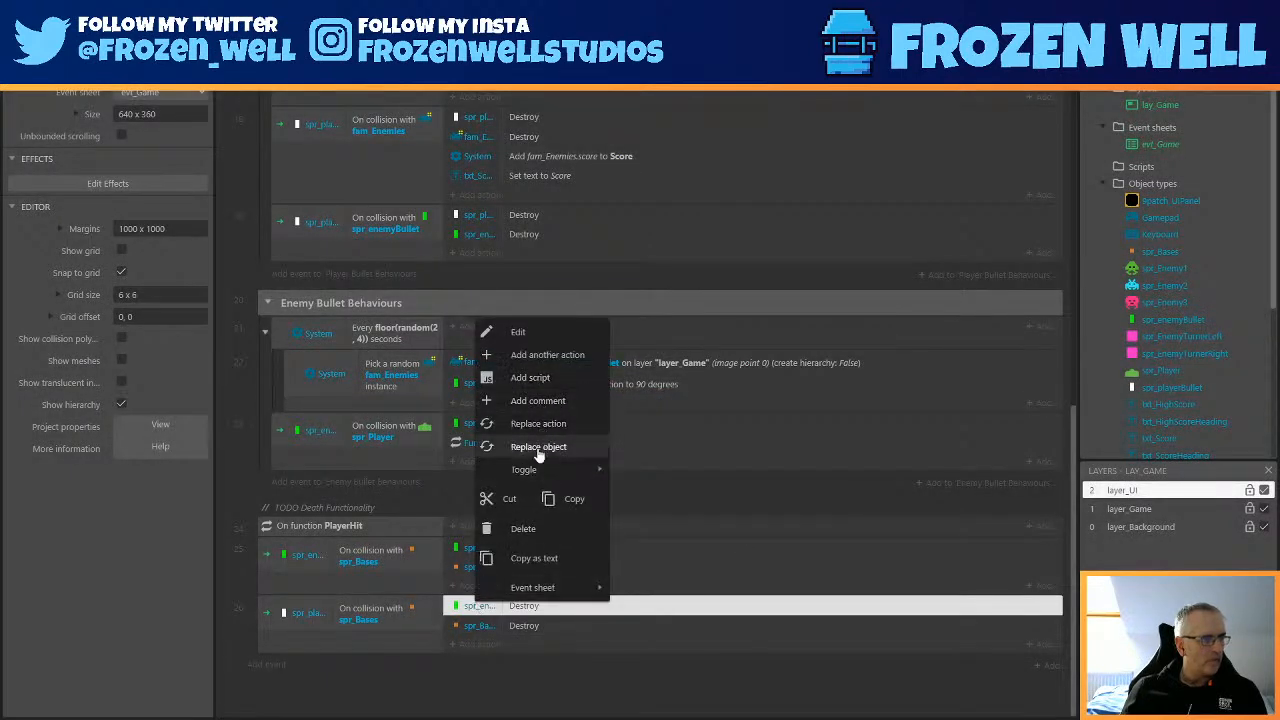
click(533, 449)
double_click(648, 538)
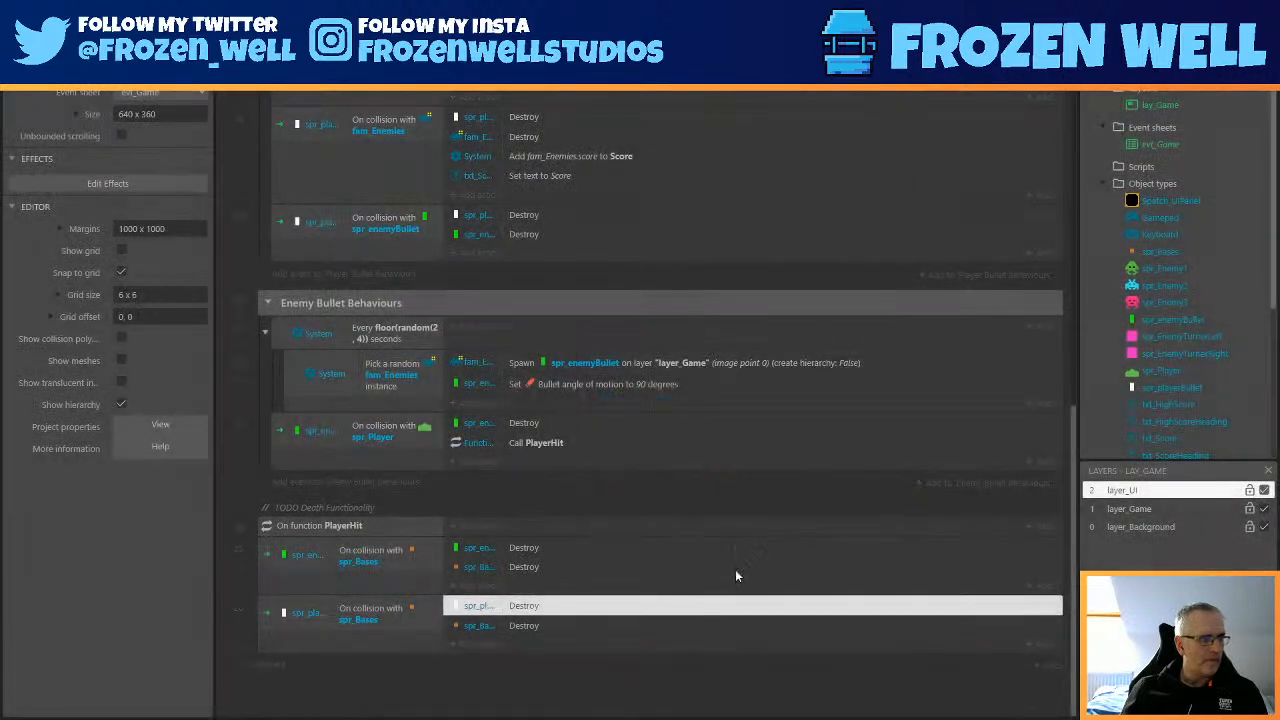
click(683, 665)
key(ctrl+s)
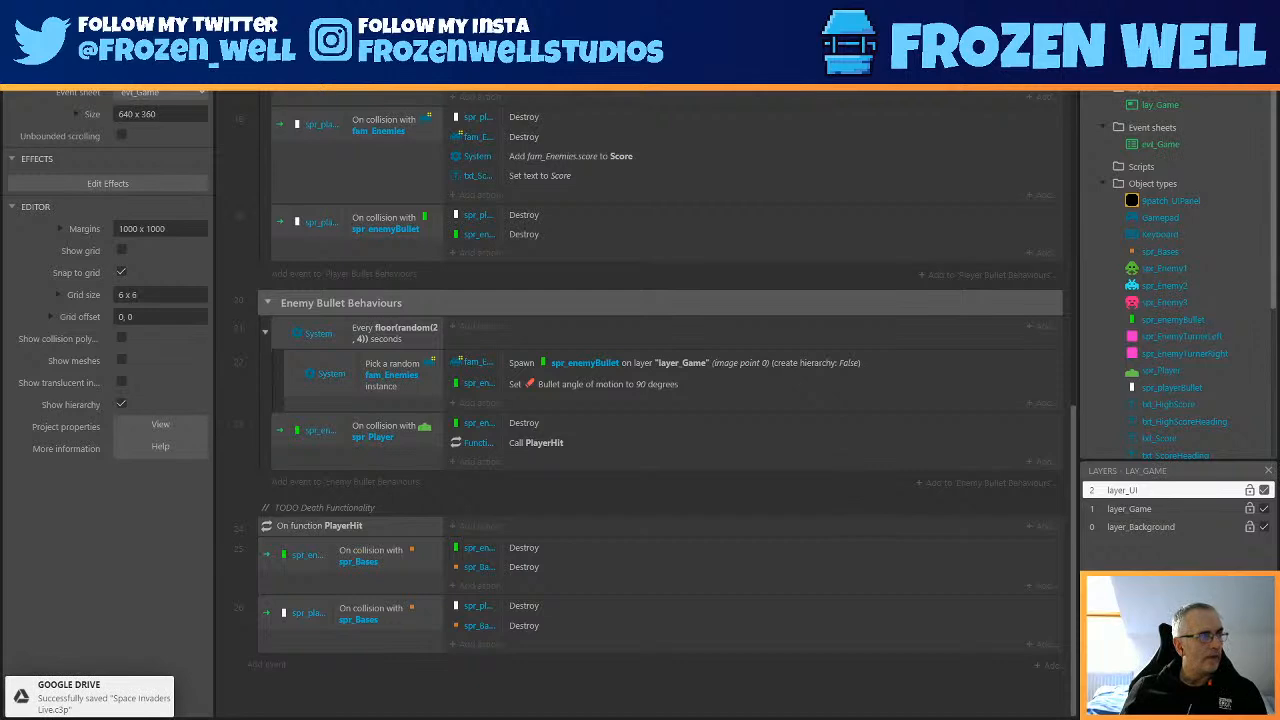
Preview the game, moving and firing the player around the bases to test bullet collisions with the blocks, and close the preview.
key(F5)
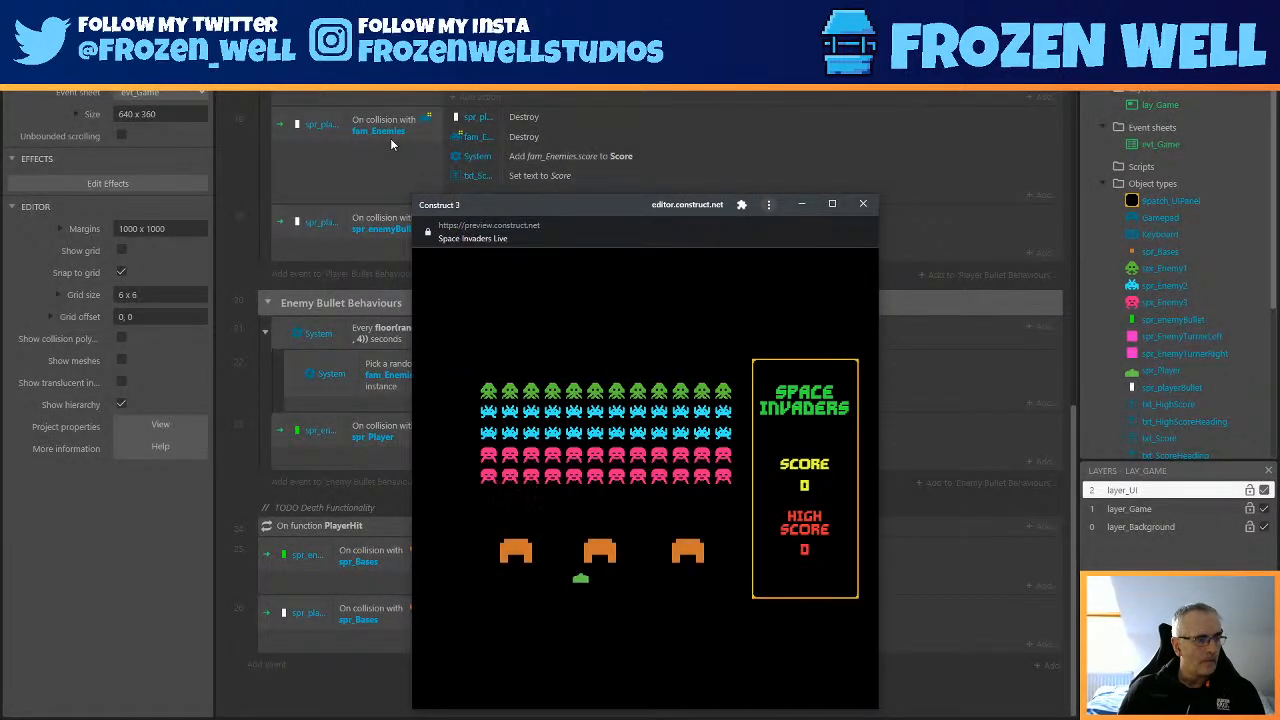
key(Left)
key(Right)
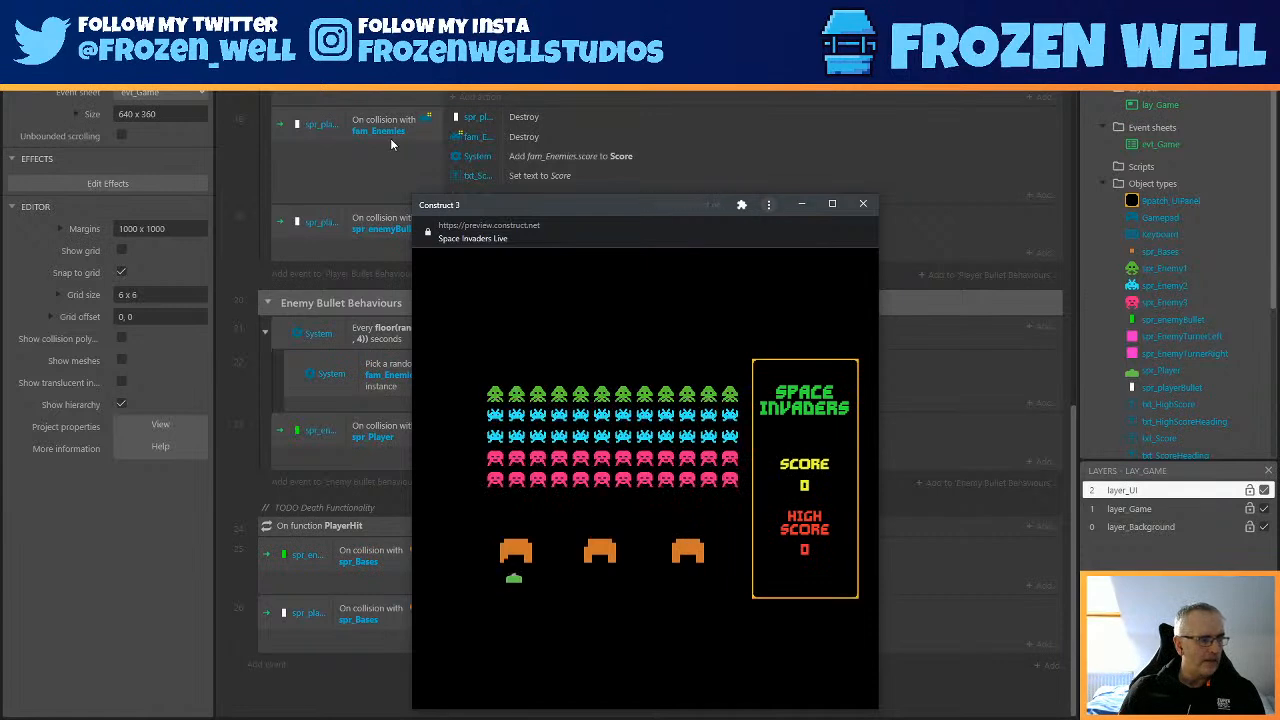
key(Right)
key(Left)
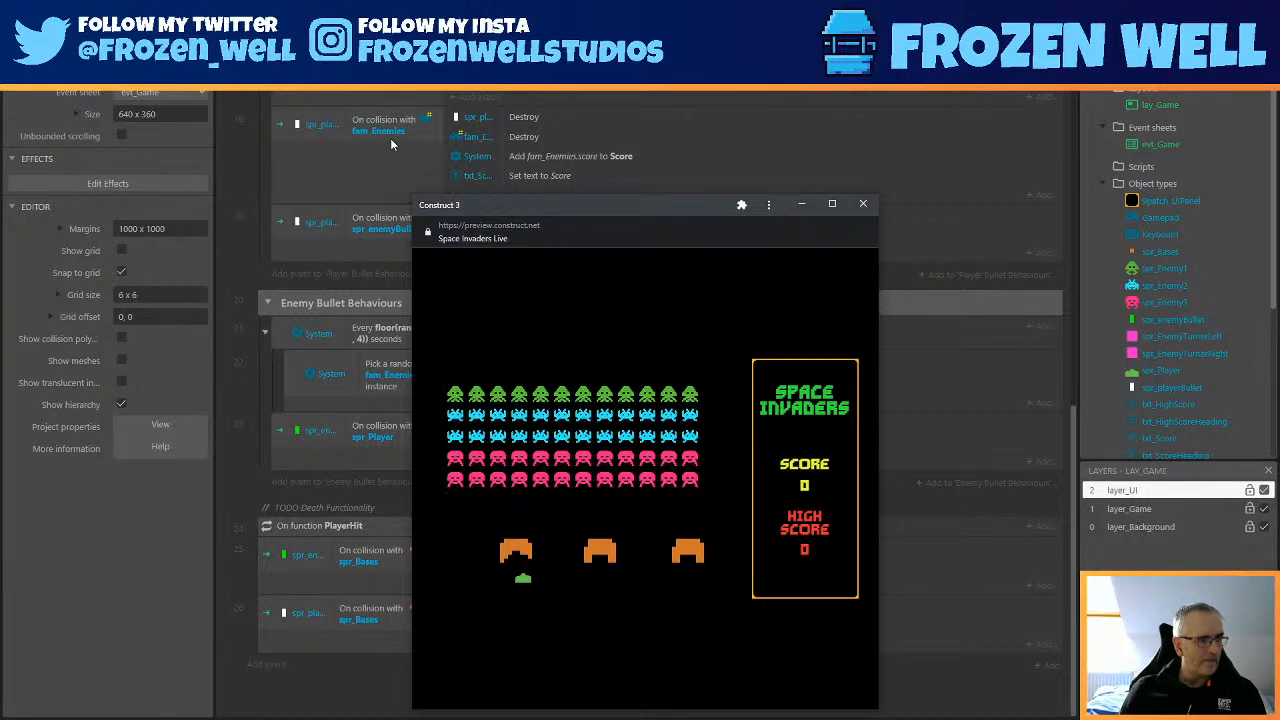
key(Right)
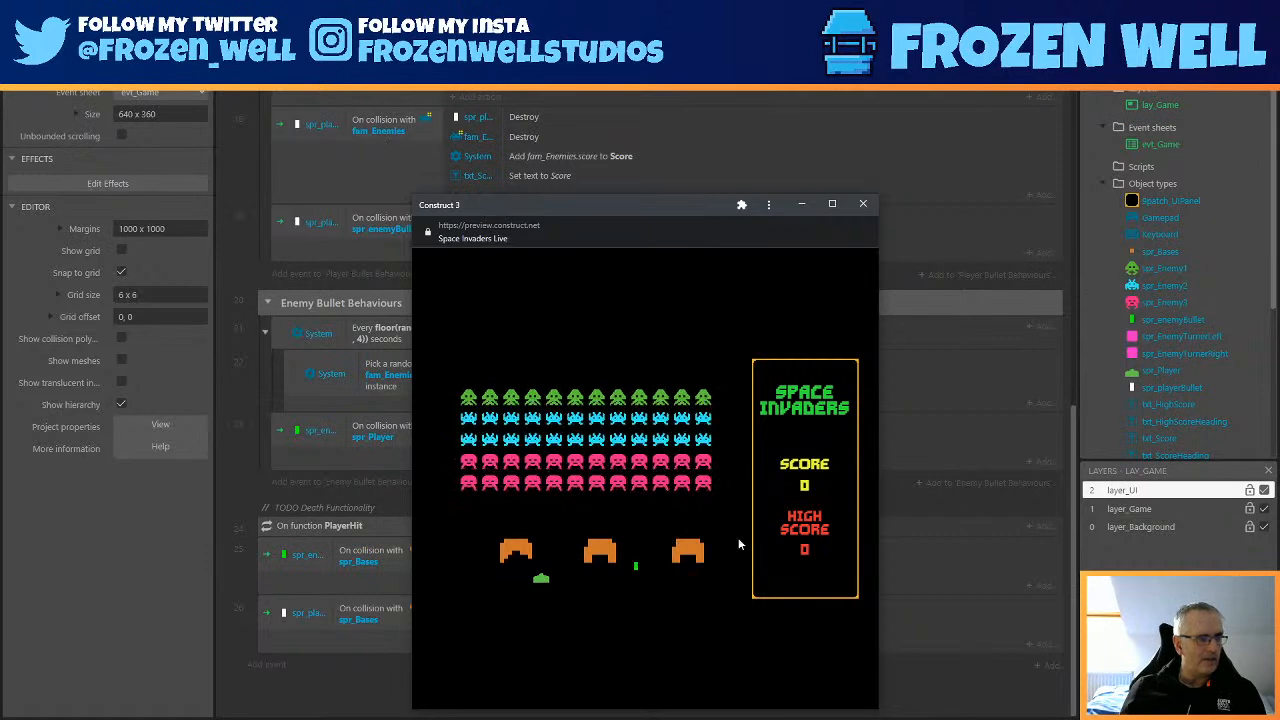
key(Left)
key(Right)
key(Right)
key(Left)
key(space)
key(Left)
key(Left)
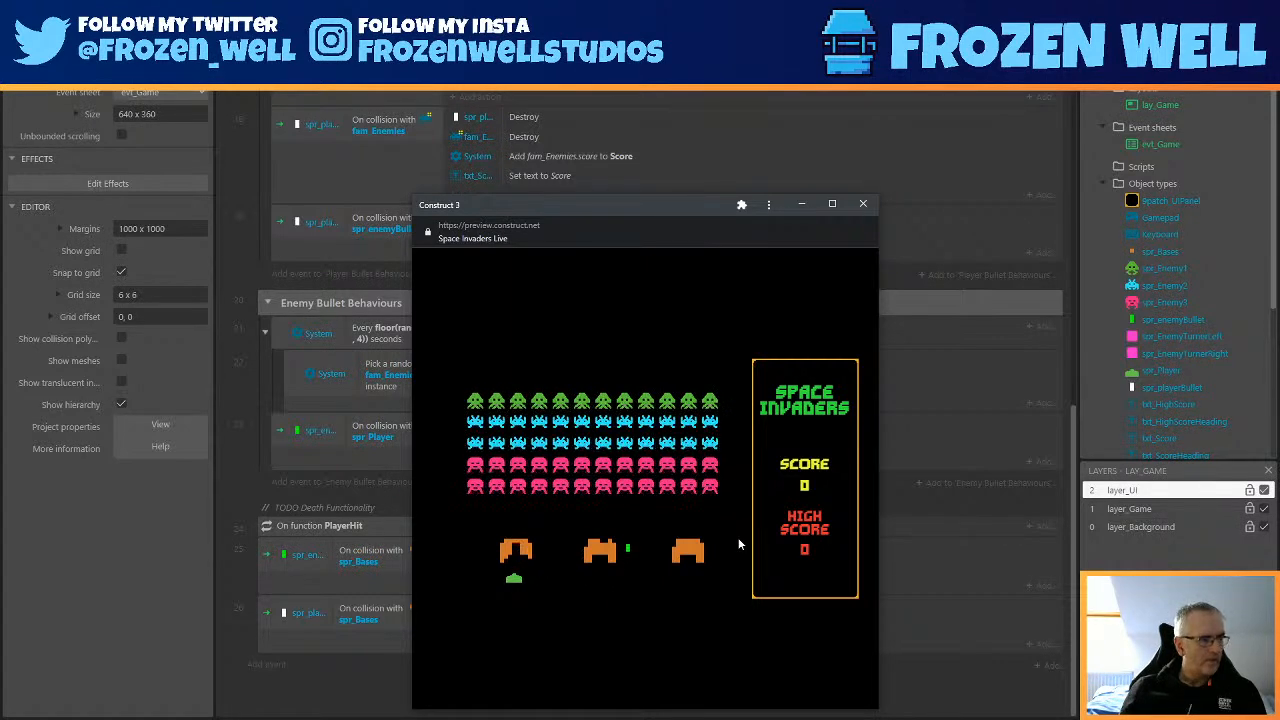
click(863, 203)
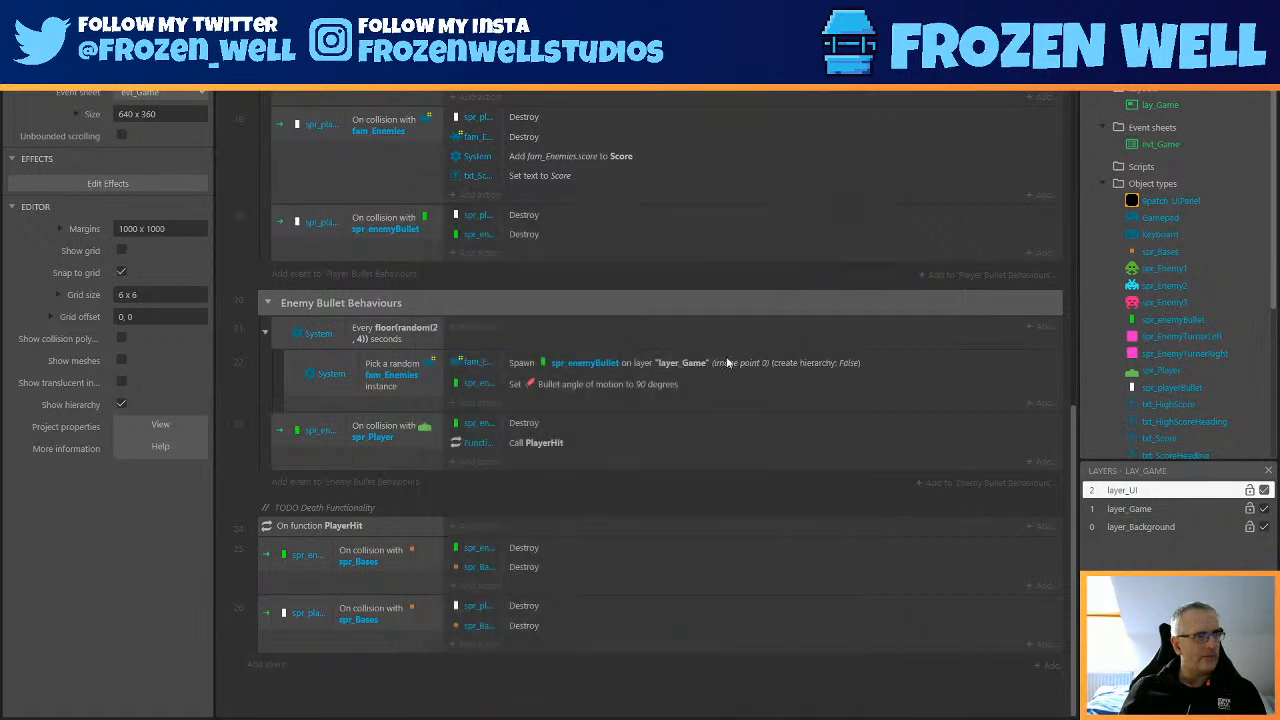
Duplicate the spr_playerBullet and base collision event and set the copy's collision object to fam_Enemies.
click(272, 619)
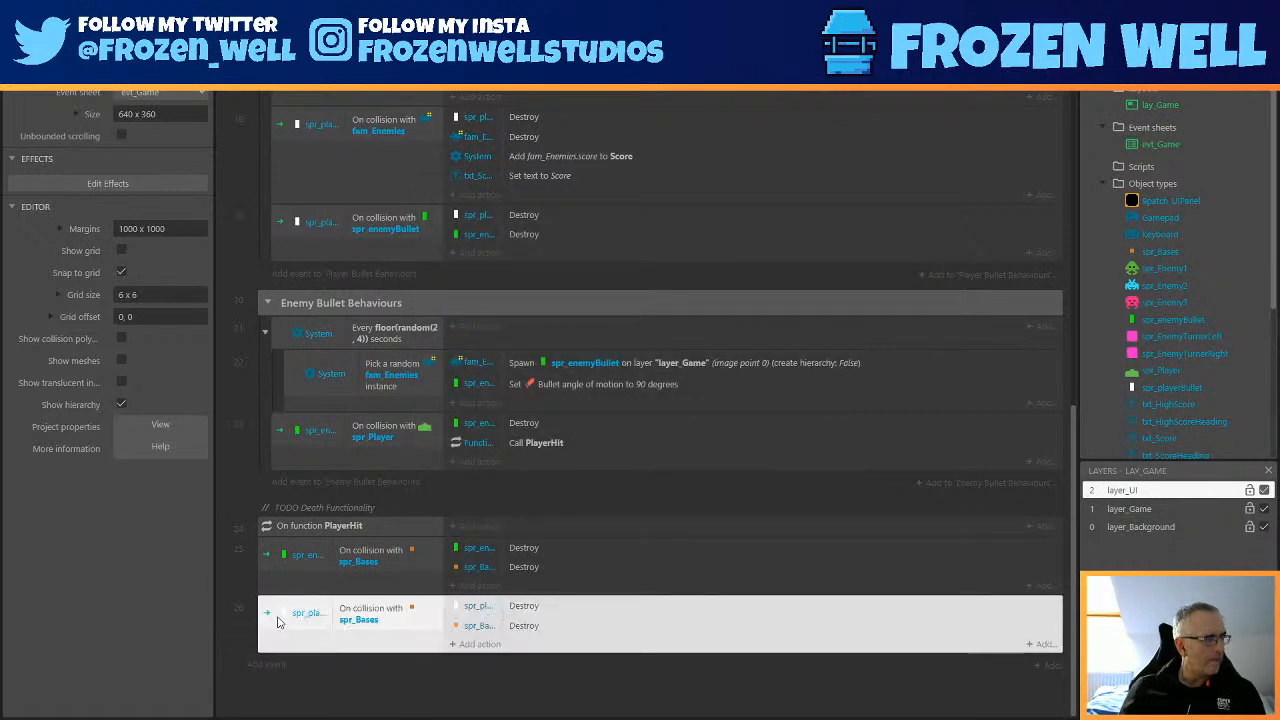
key(ctrl+c)
key(ctrl+v)
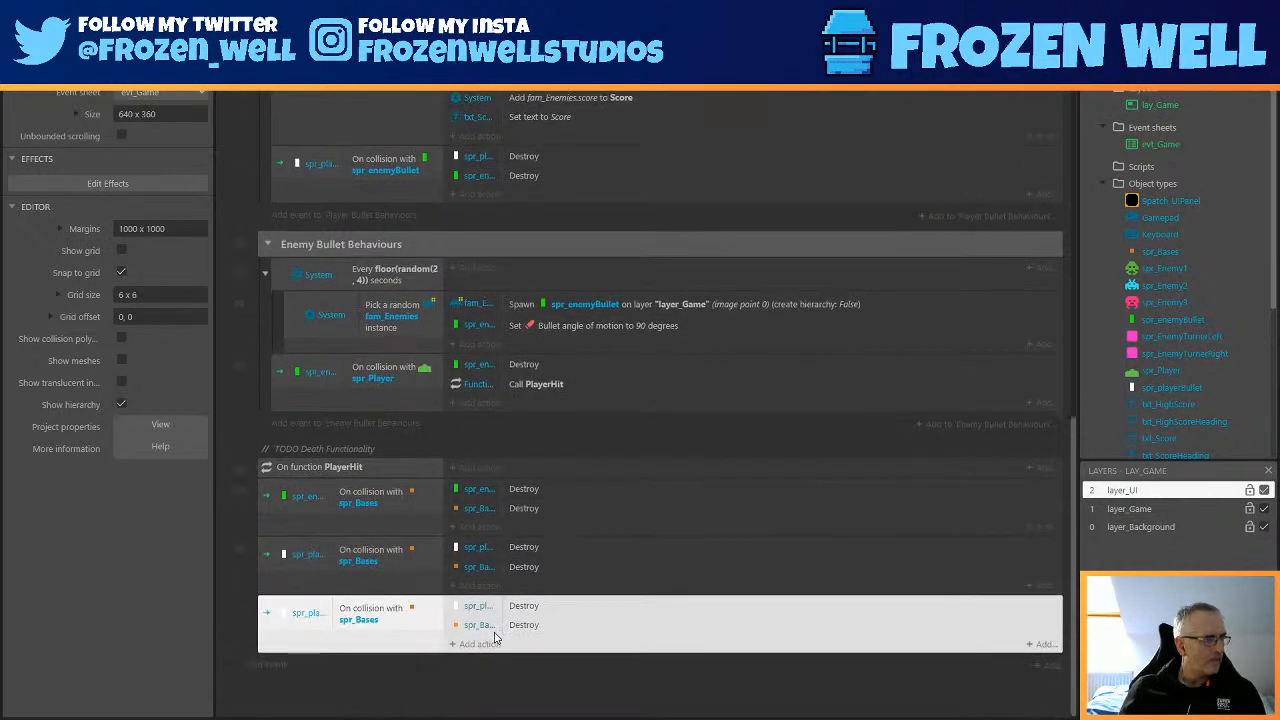
double_click(307, 611)
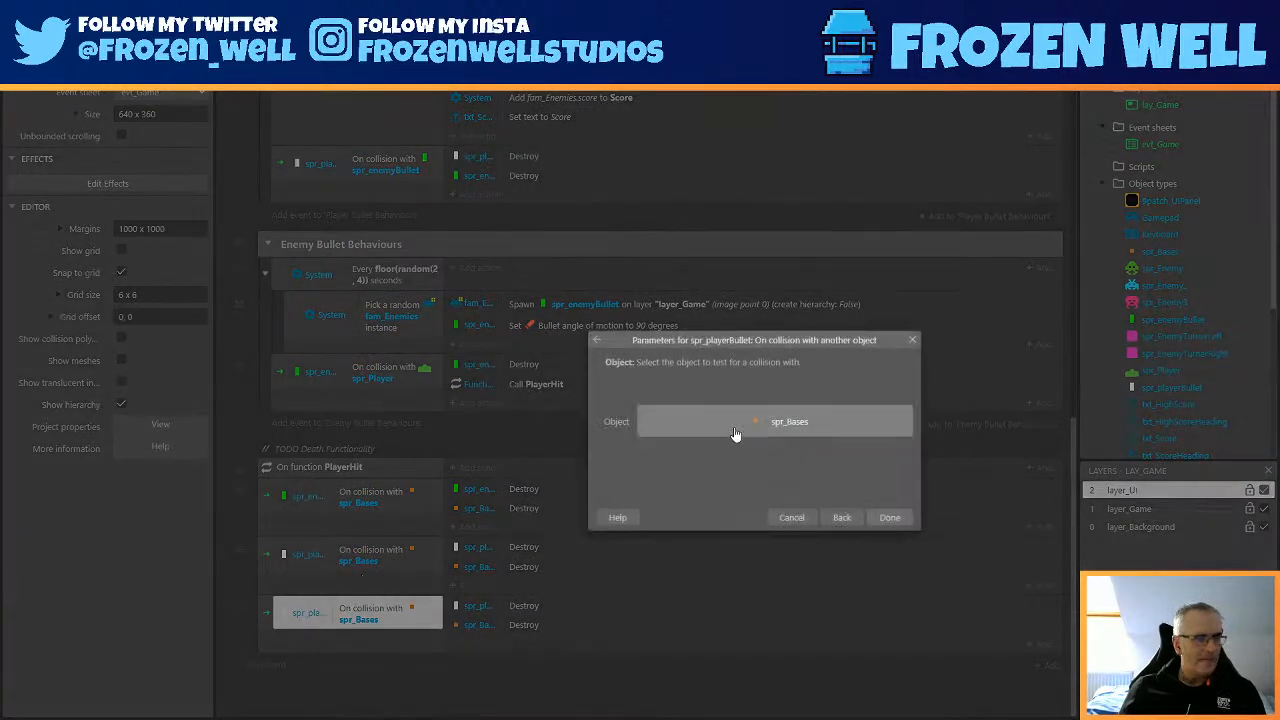
click(732, 433)
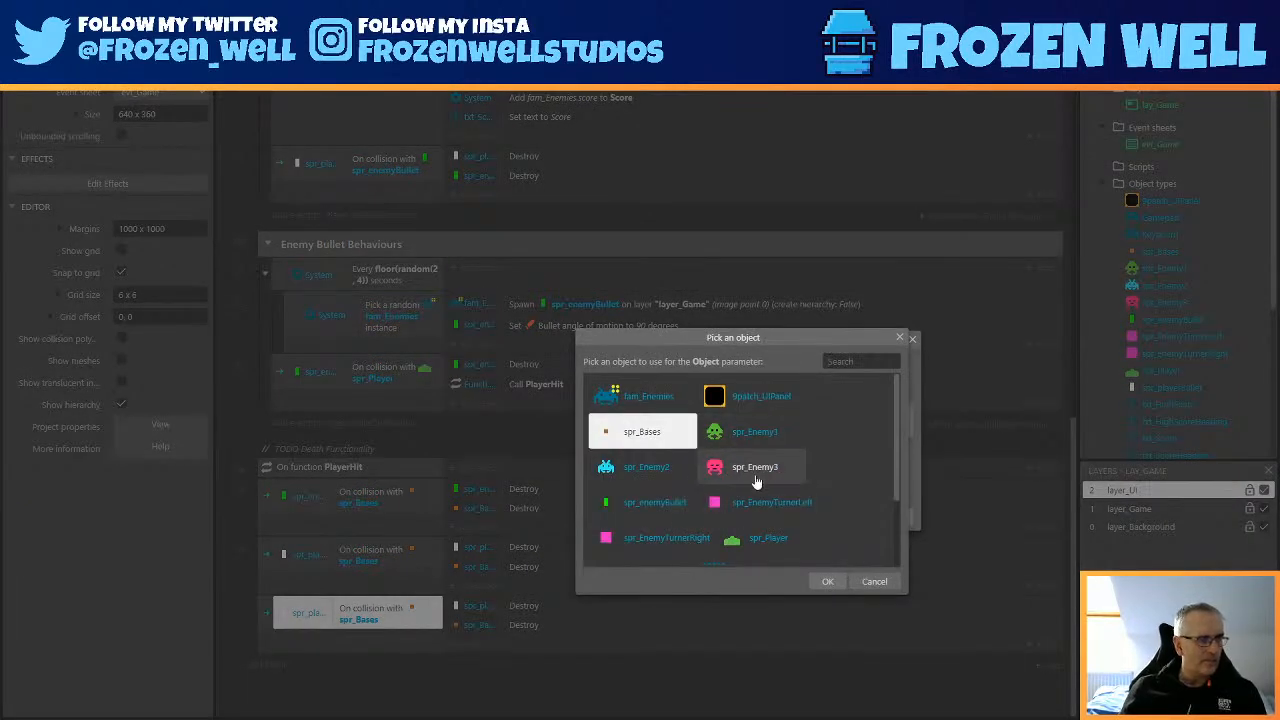
scroll(687, 494, down, 3)
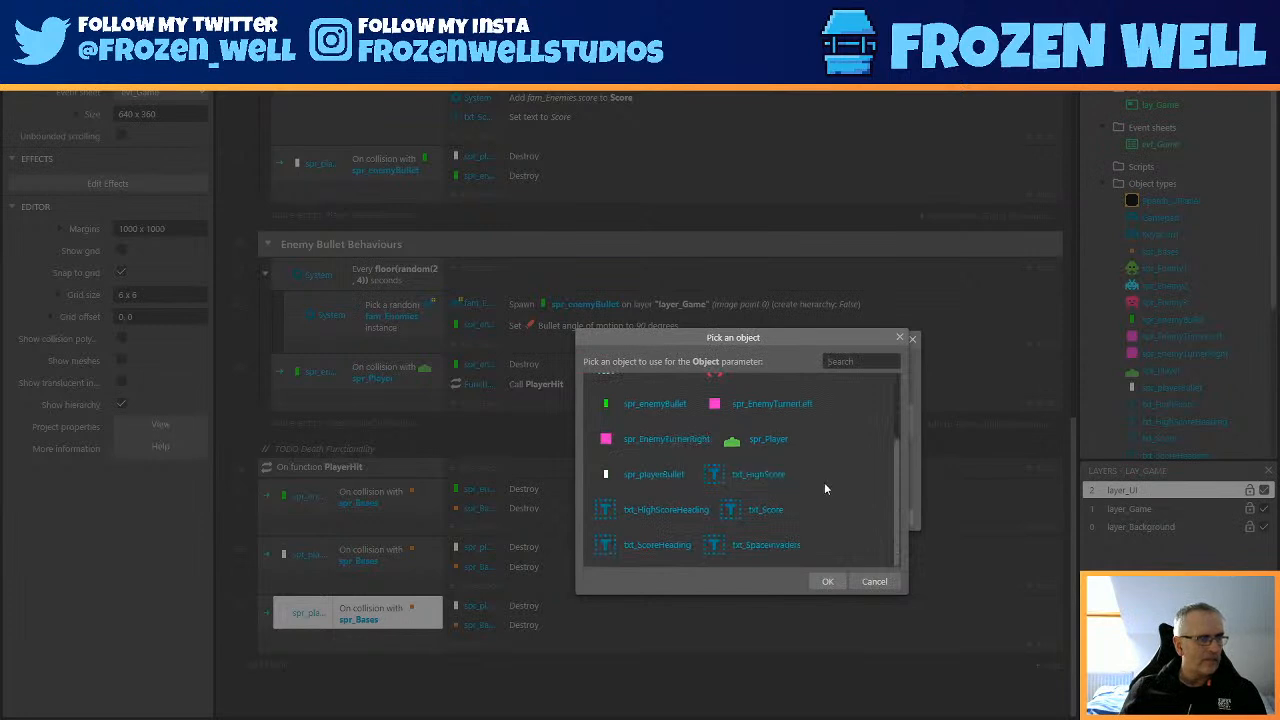
scroll(819, 486, up, 3)
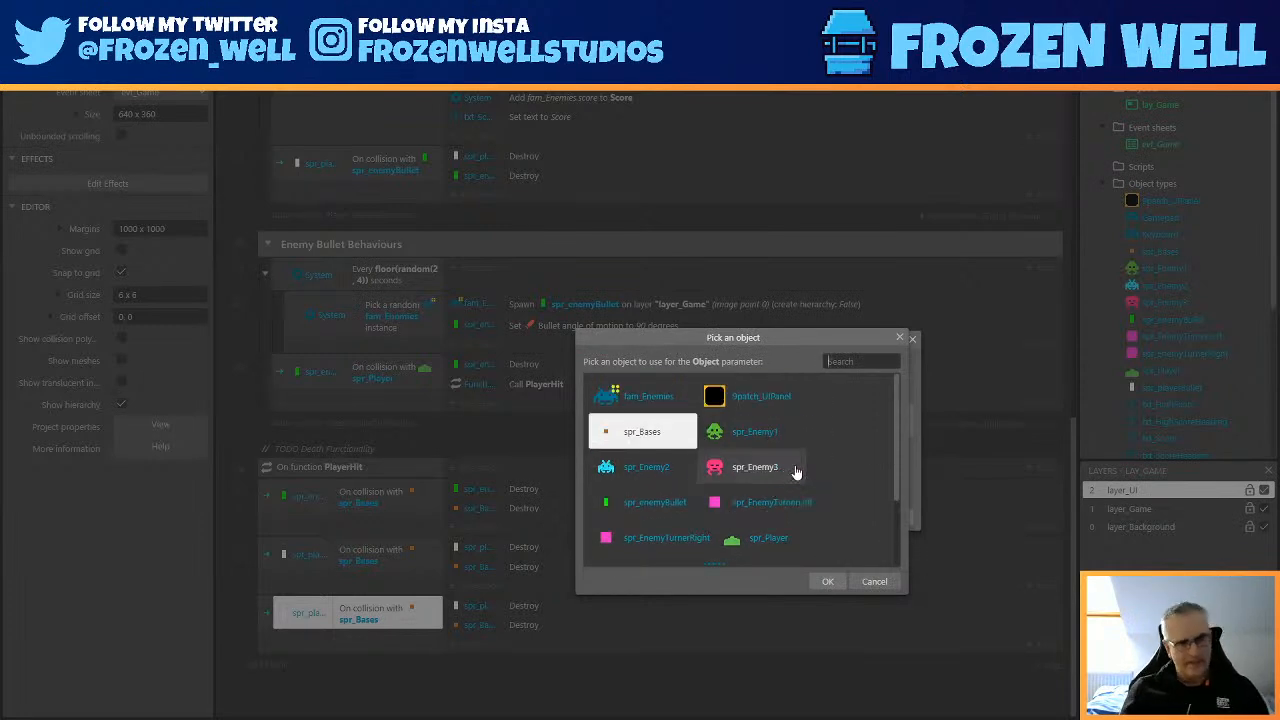
double_click(645, 396)
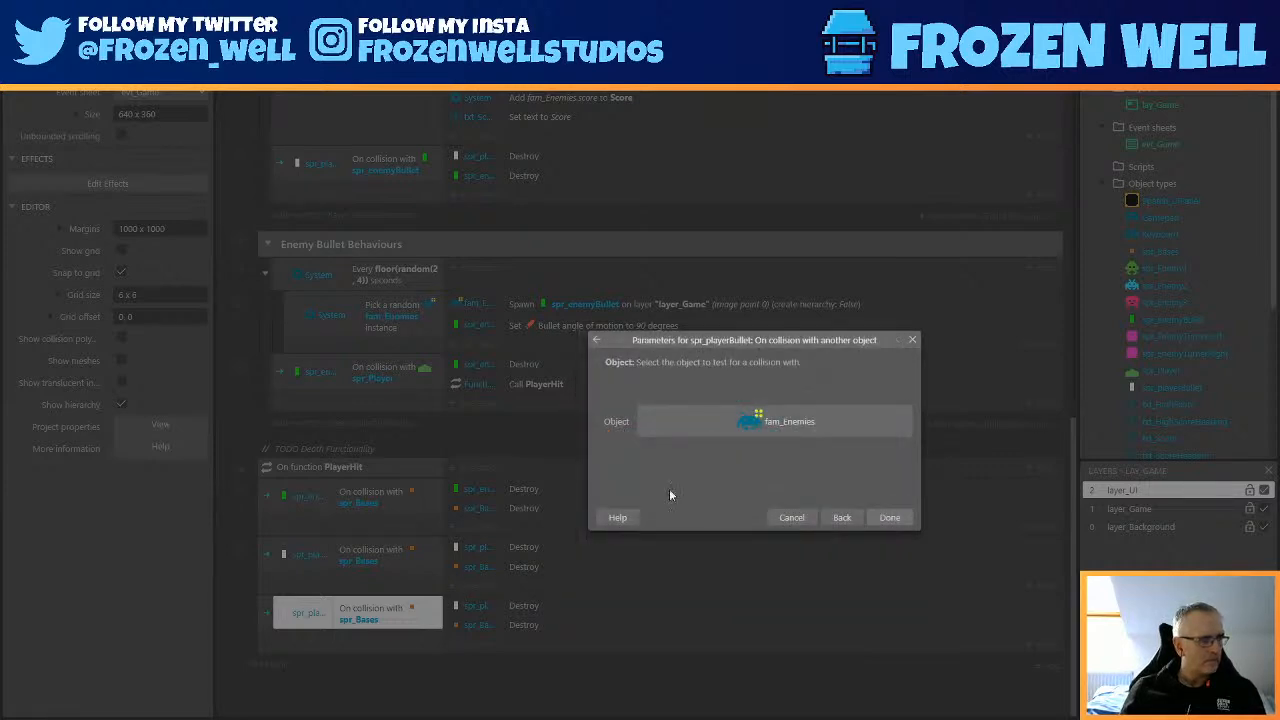
click(889, 517)
Delete the spr_playerBullet Destroy action from the copied fam_Enemies collision event and save the project.
click(476, 608)
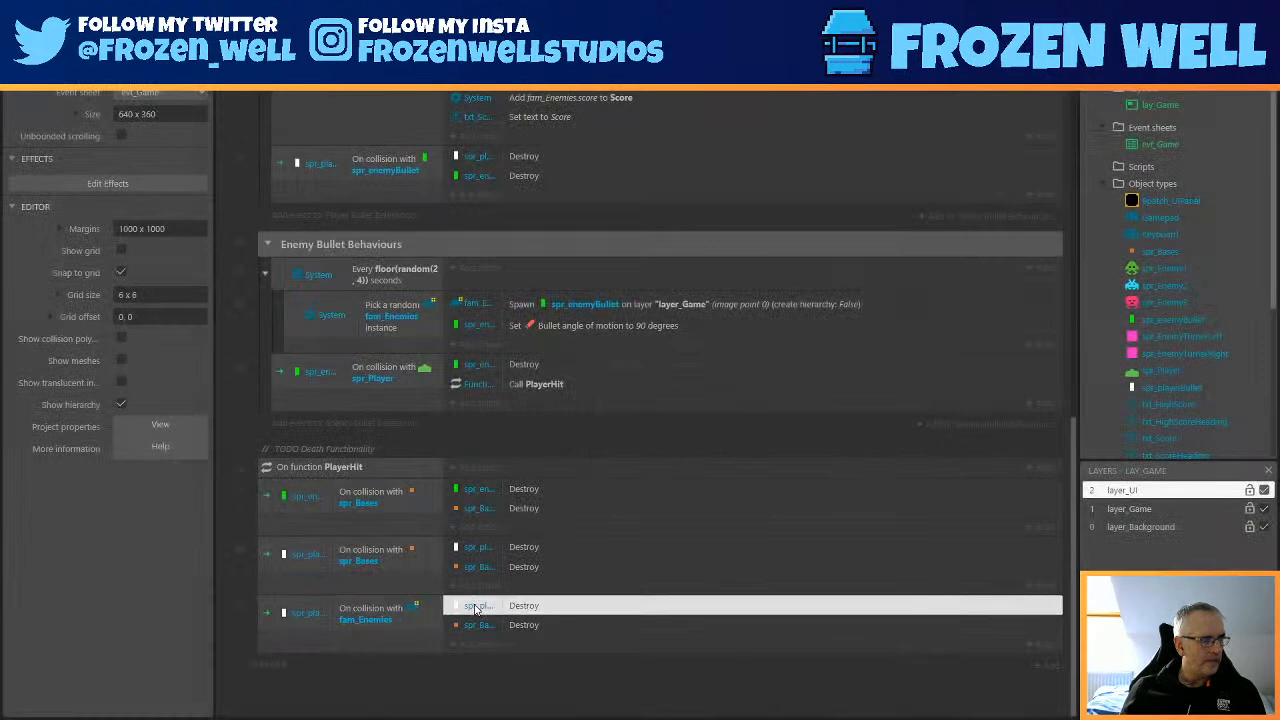
double_click(476, 608)
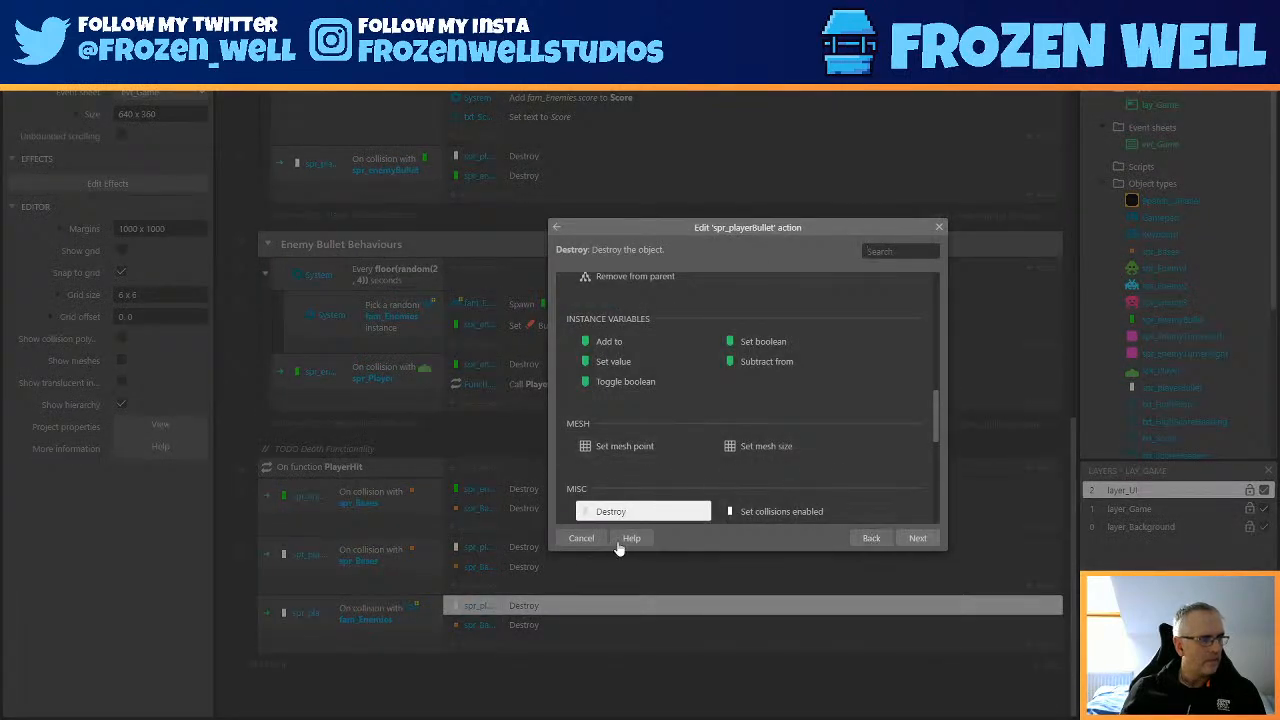
click(581, 538)
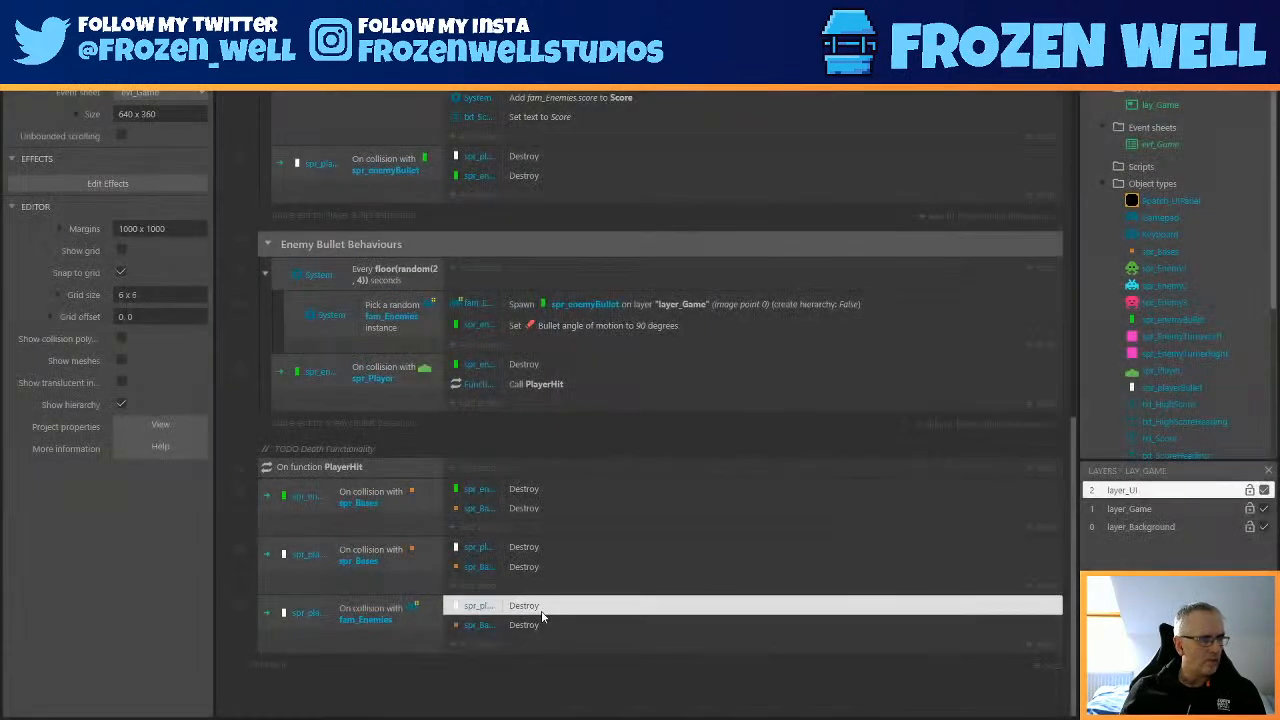
key(Delete)
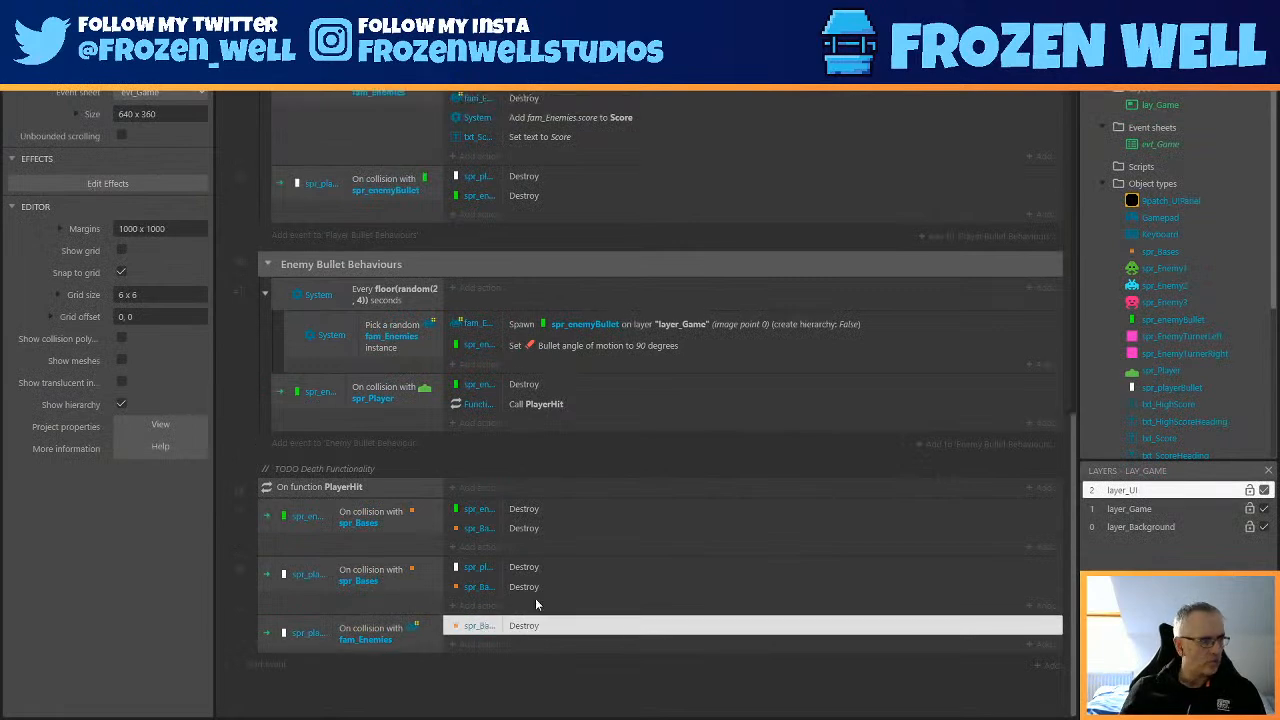
key(ctrl+s)
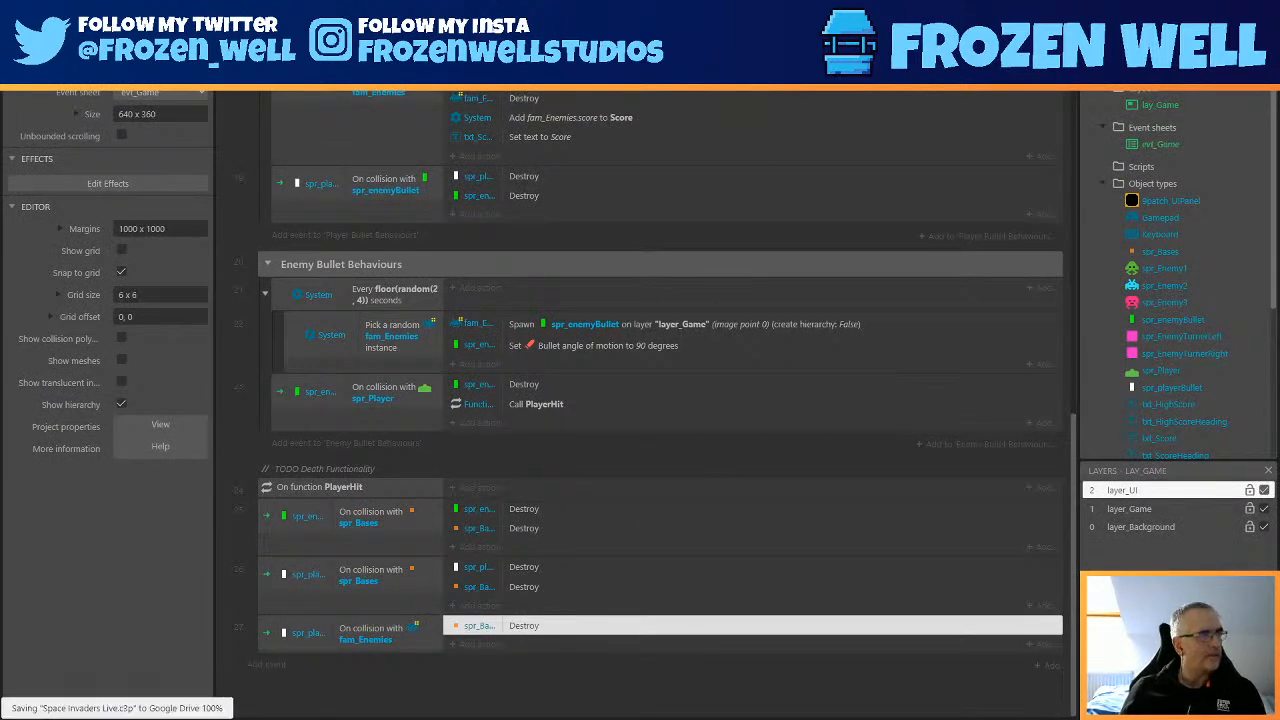
Move the whole enemy formation in the game layout down to just above the bases.
click(300, 60)
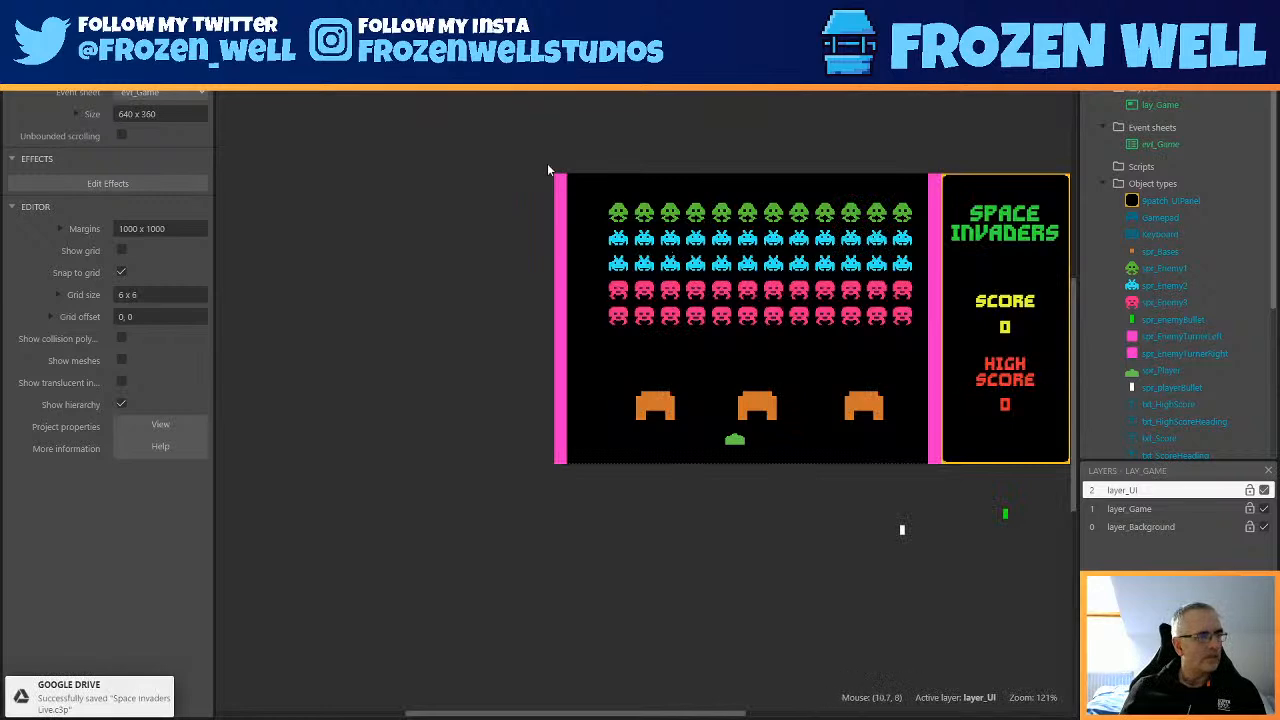
drag(595, 137, 919, 350)
key(Down)
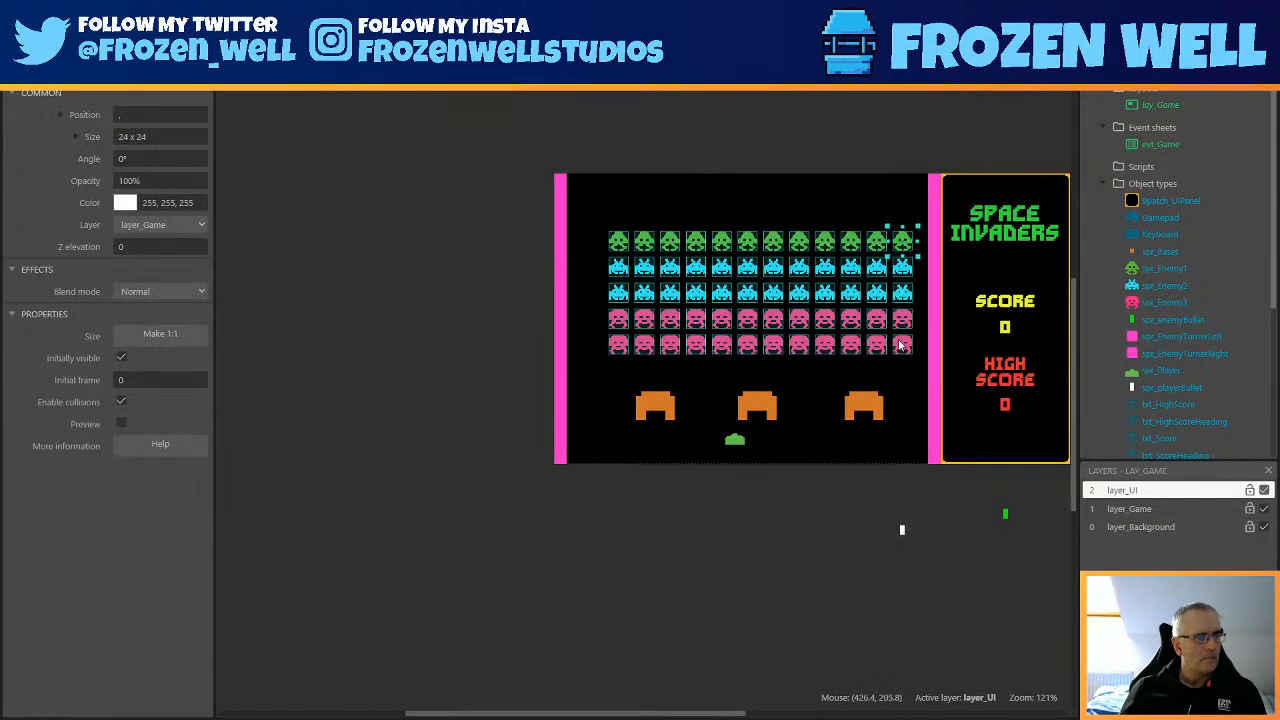
key(Down)
key(Down)
key(Down)
key(Down)
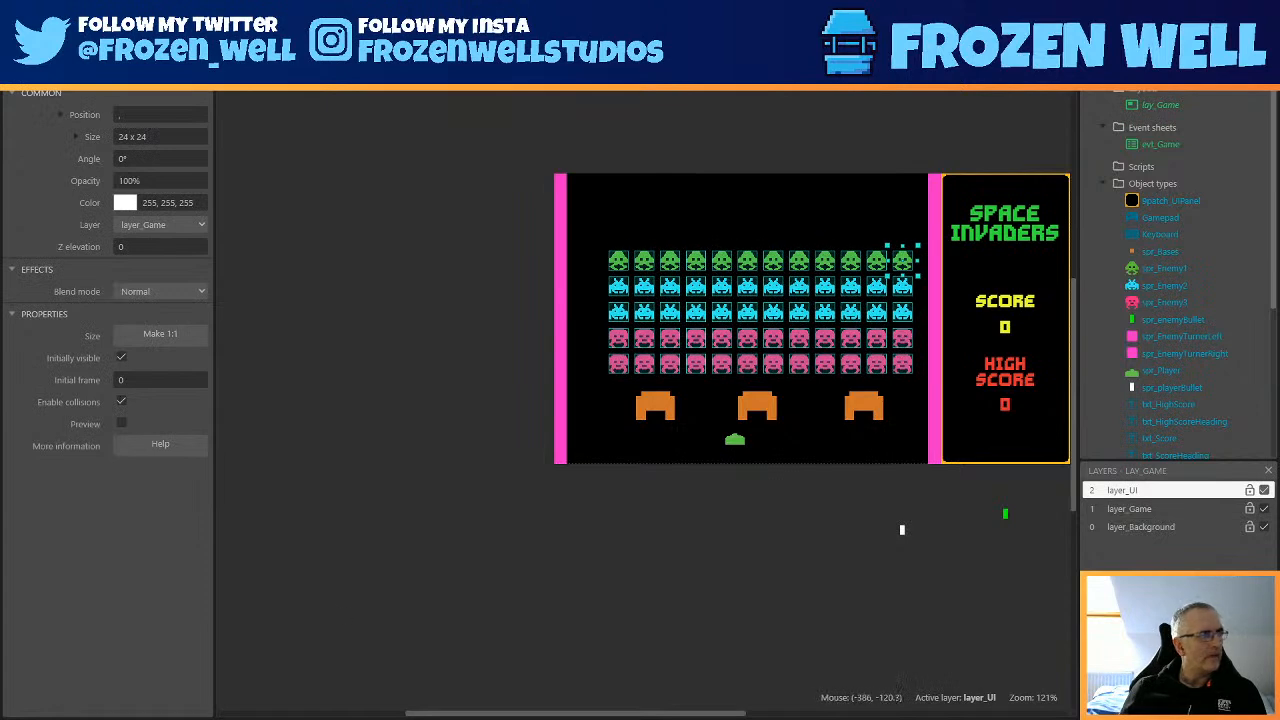
Preview the game with the lowered enemies to check how they interact with the bases, and close the preview.
key(F5)
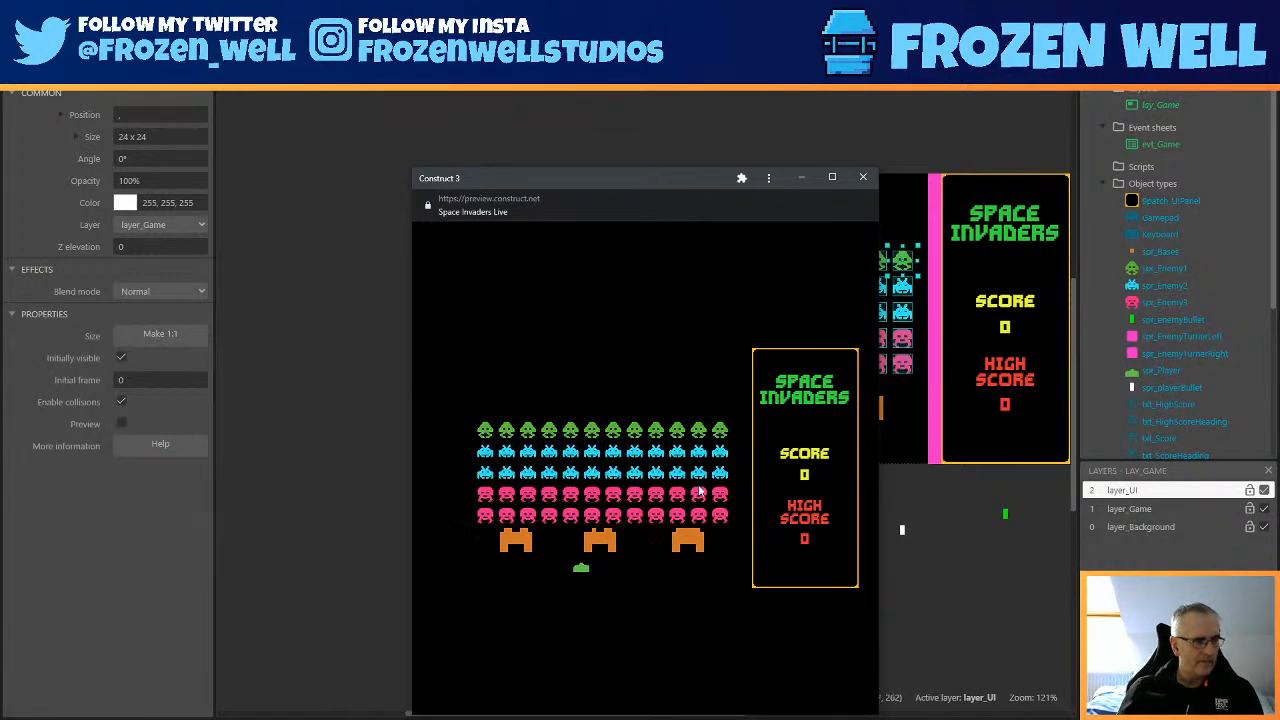
key(Right)
key(Right)
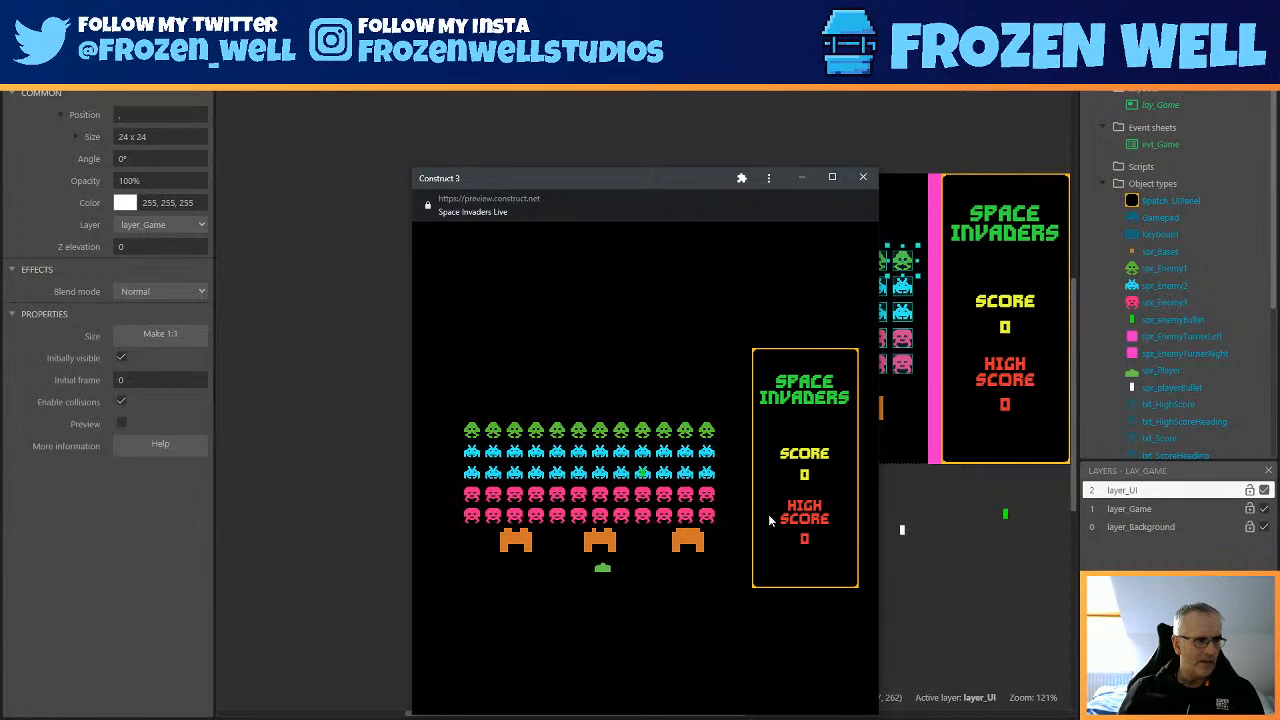
key(Left)
key(Right)
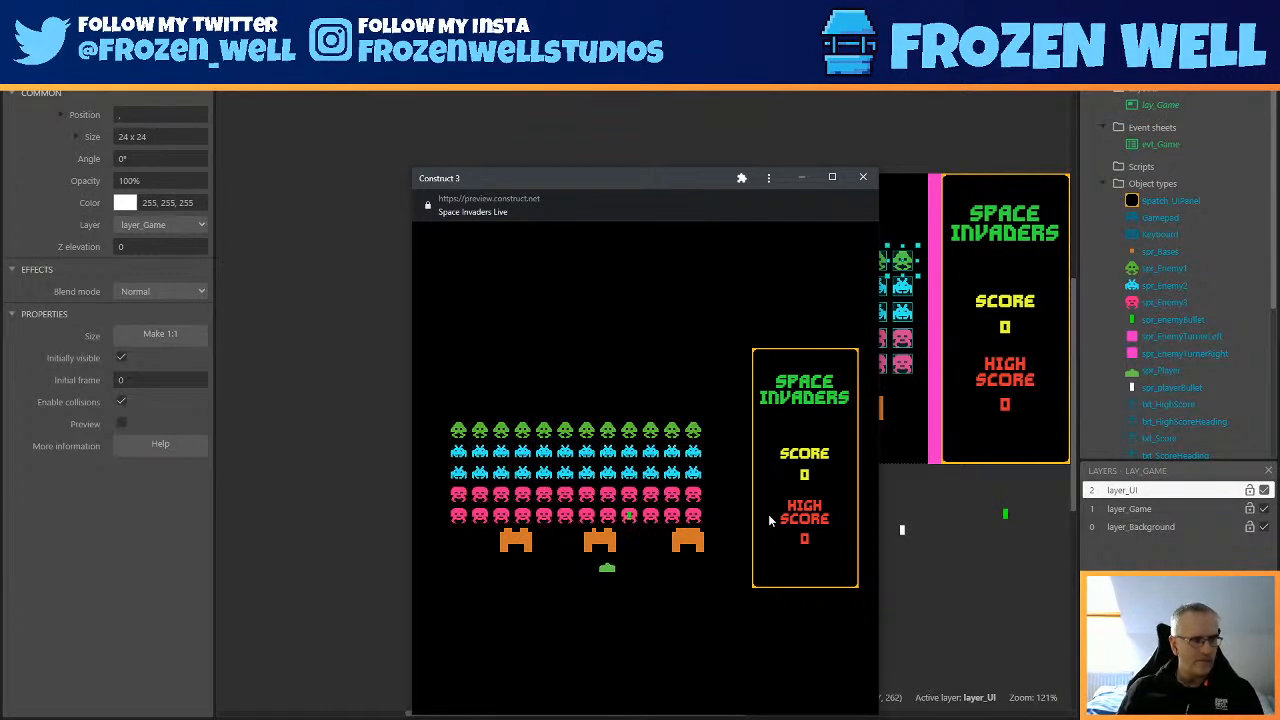
key(Left)
key(Right)
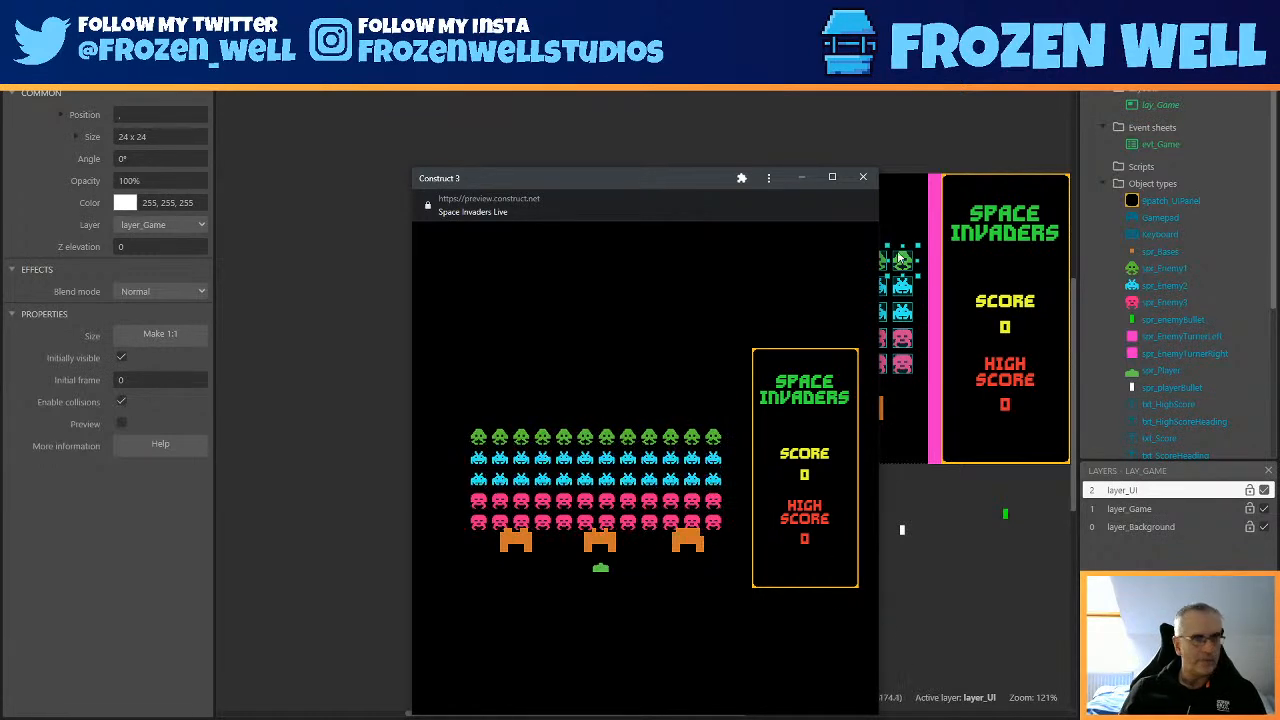
click(865, 180)
Return to the evt_Game event sheet.
click(520, 32)
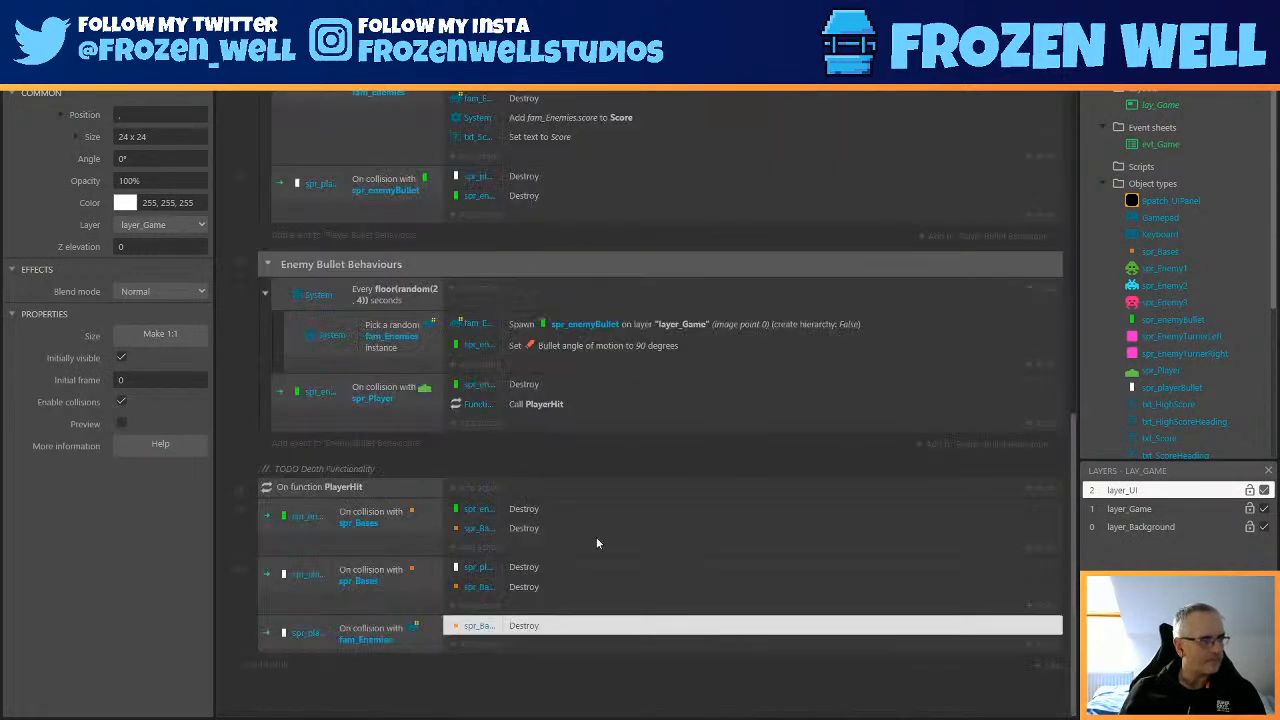
double_click(289, 635)
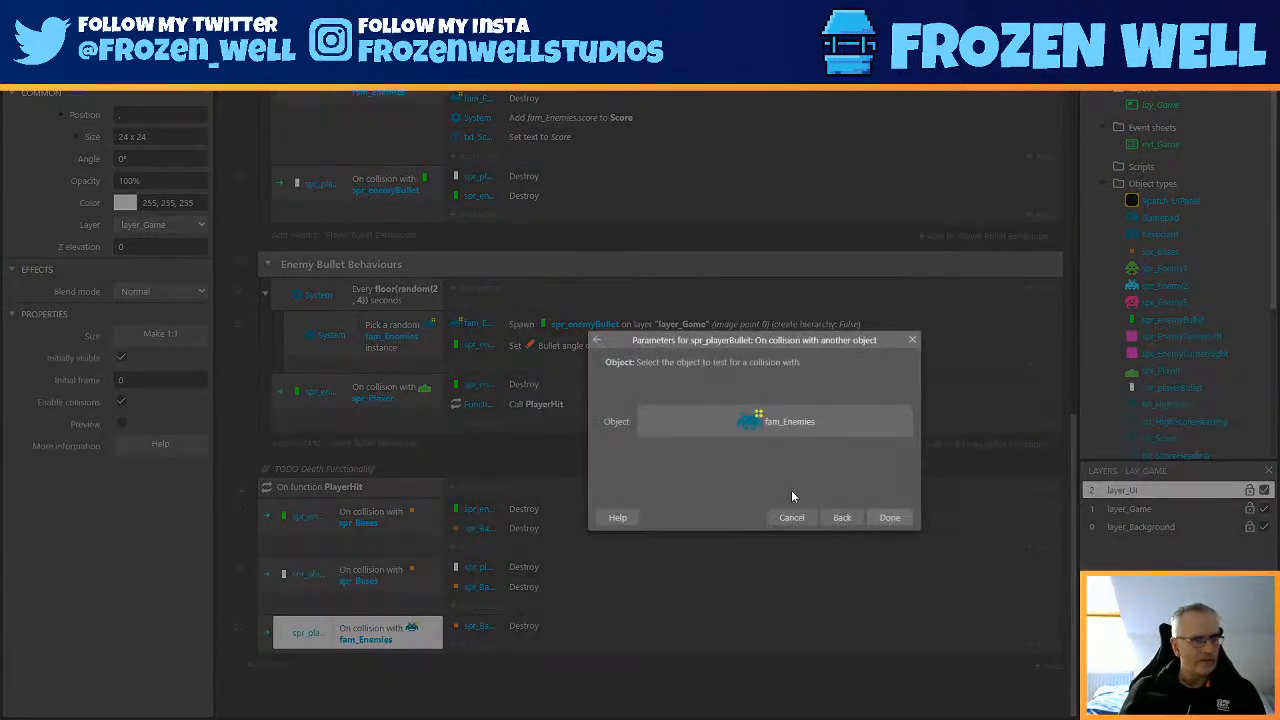
click(838, 520)
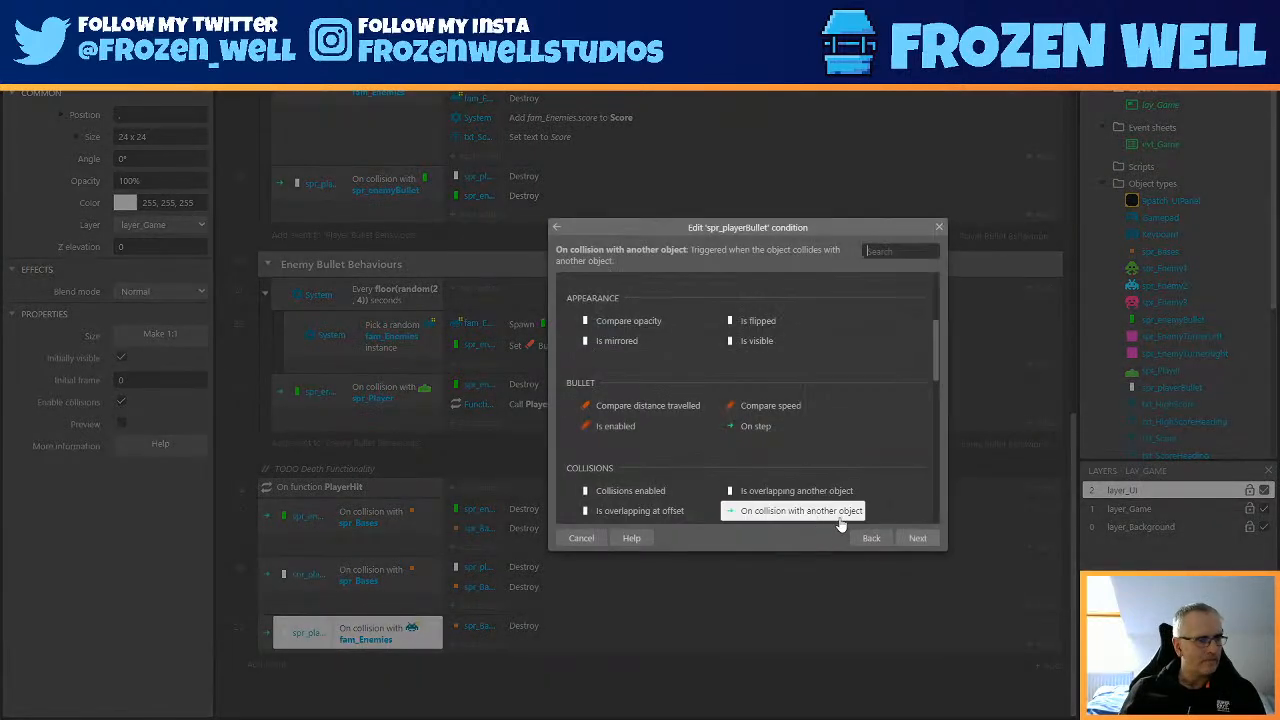
click(581, 538)
click(266, 688)
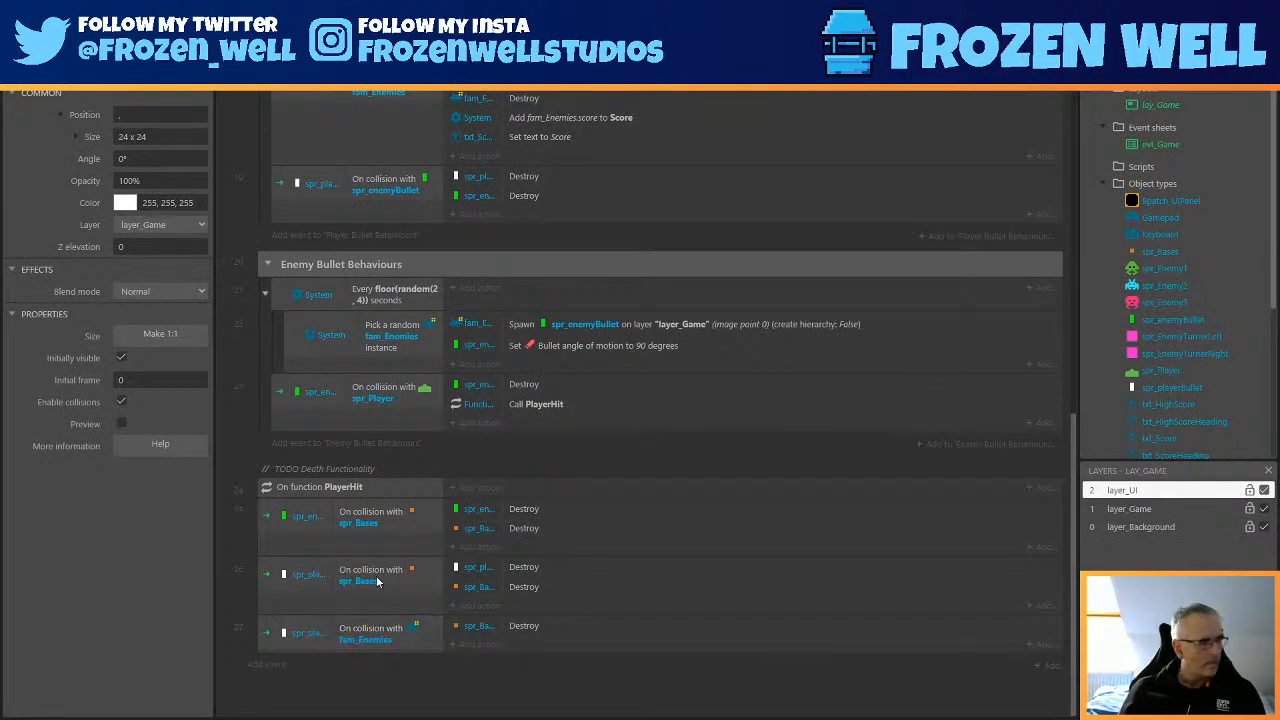
double_click(342, 638)
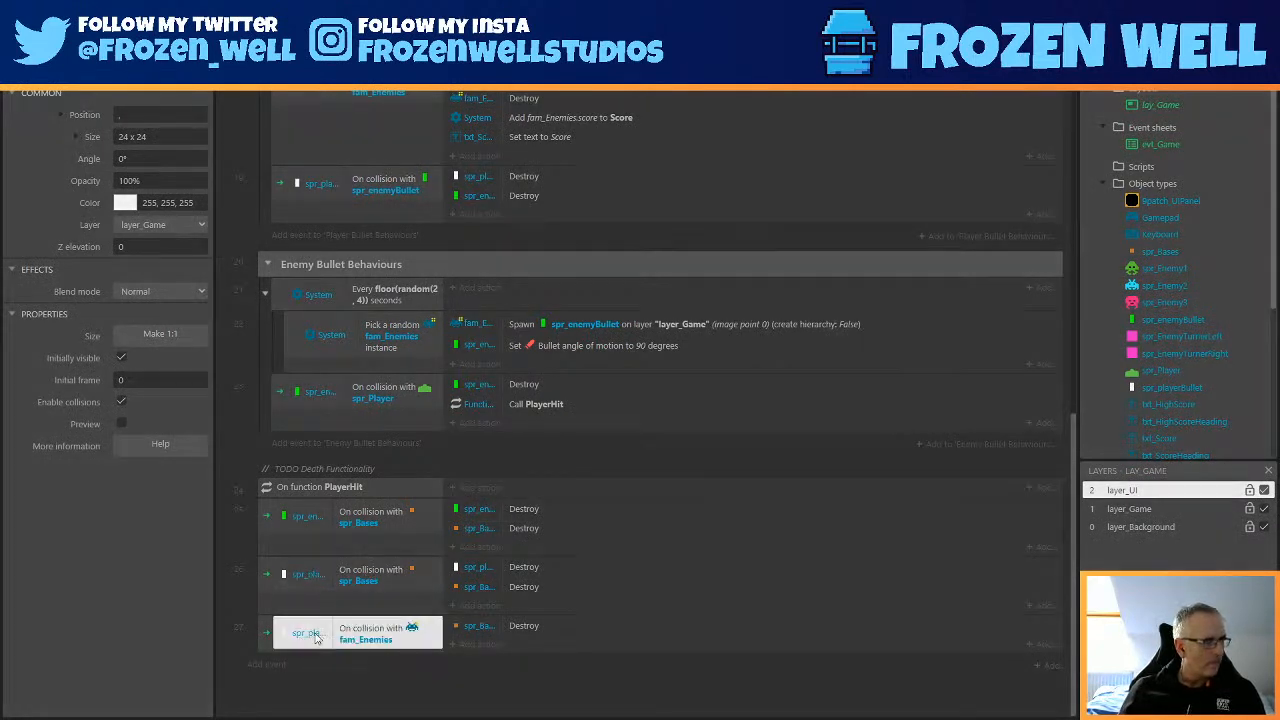
click(795, 517)
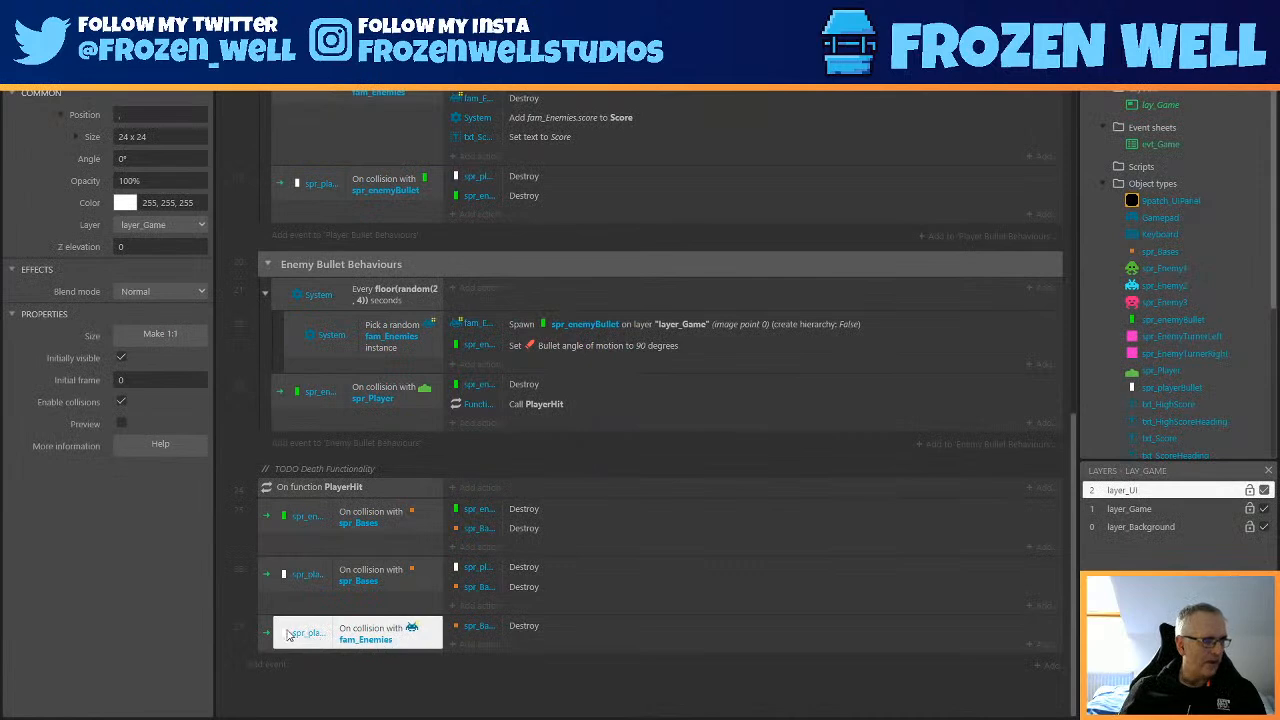
double_click(353, 645)
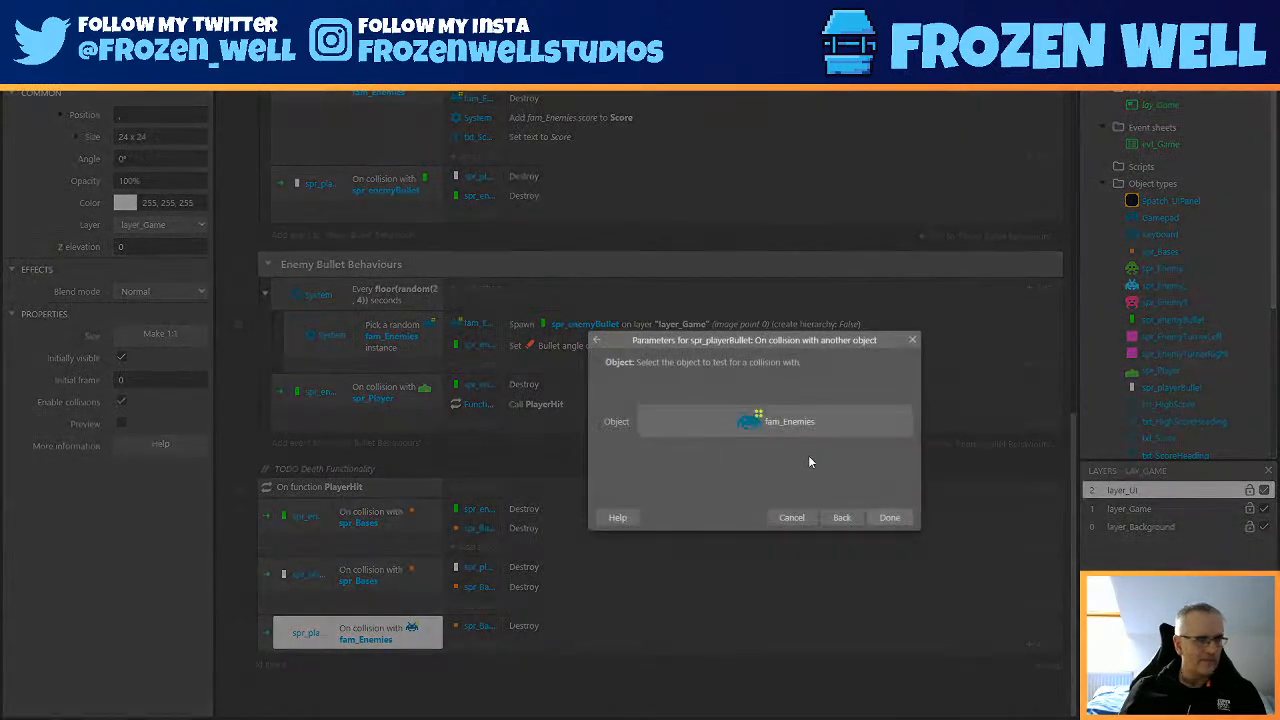
click(791, 517)
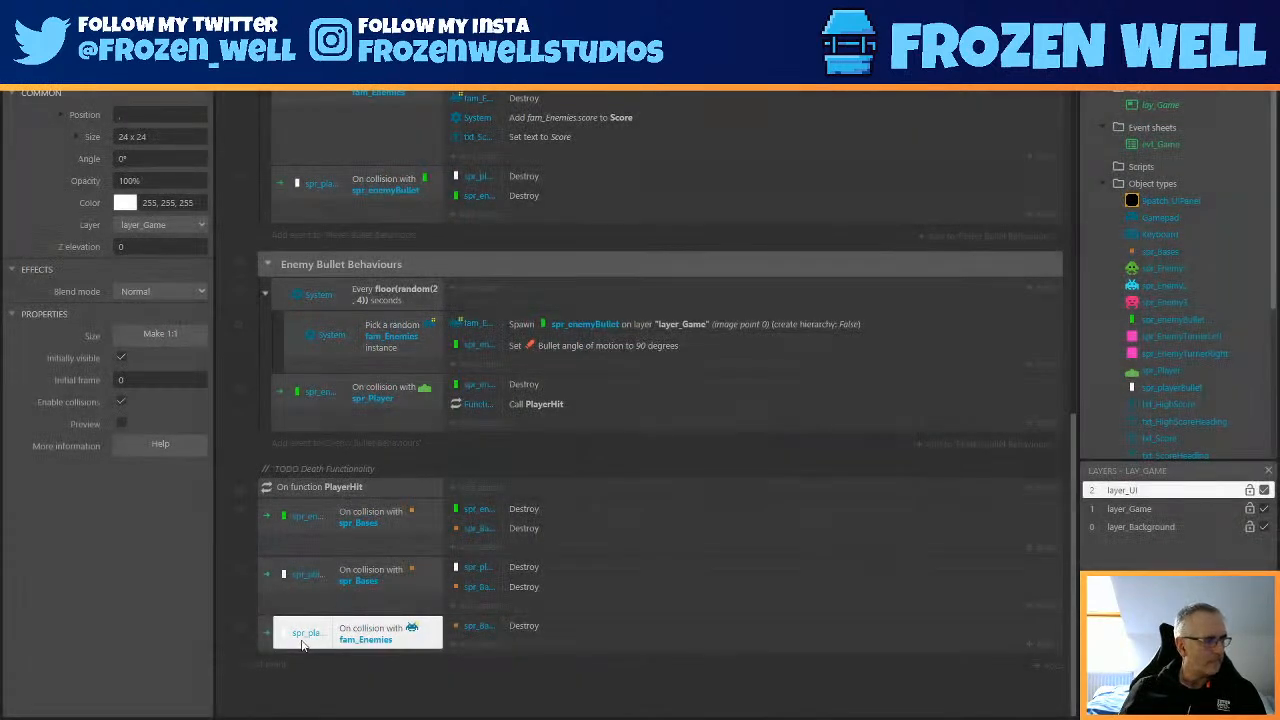
Replace spr_playerBullet with fam_Enemies as the object in the last collision event's condition.
right_click(306, 645)
click(365, 486)
double_click(751, 405)
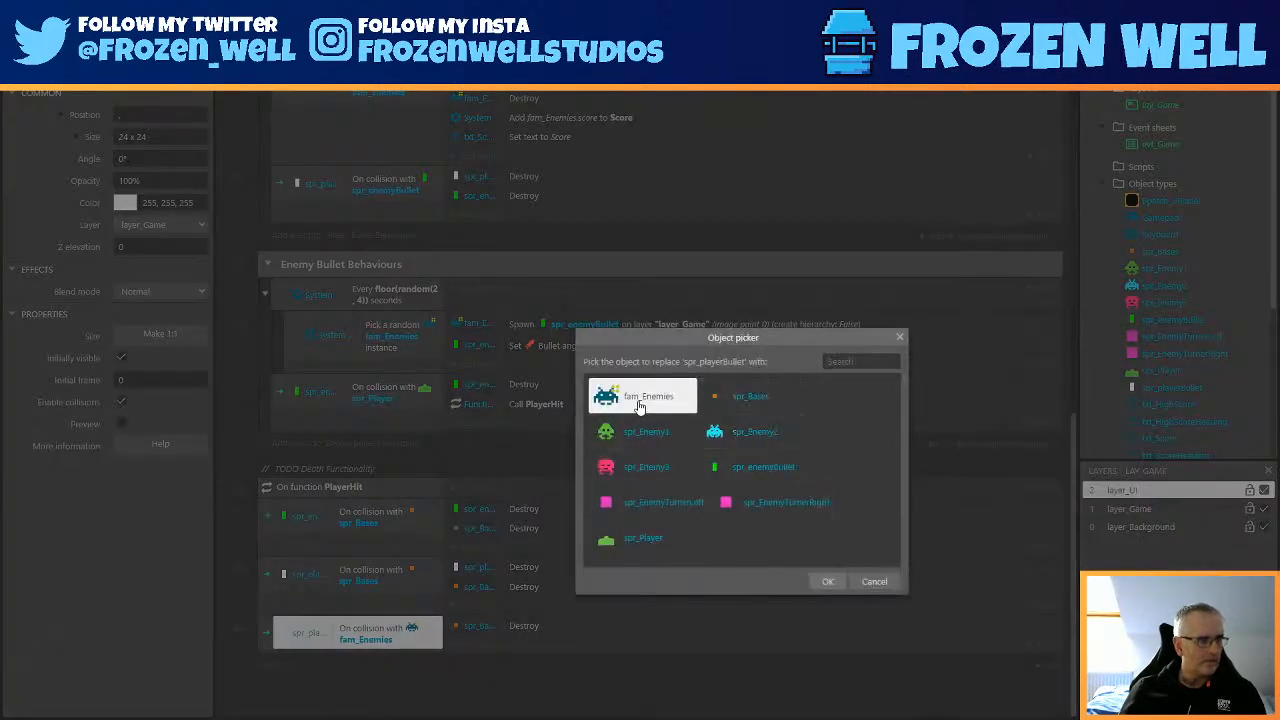
double_click(640, 403)
right_click(370, 627)
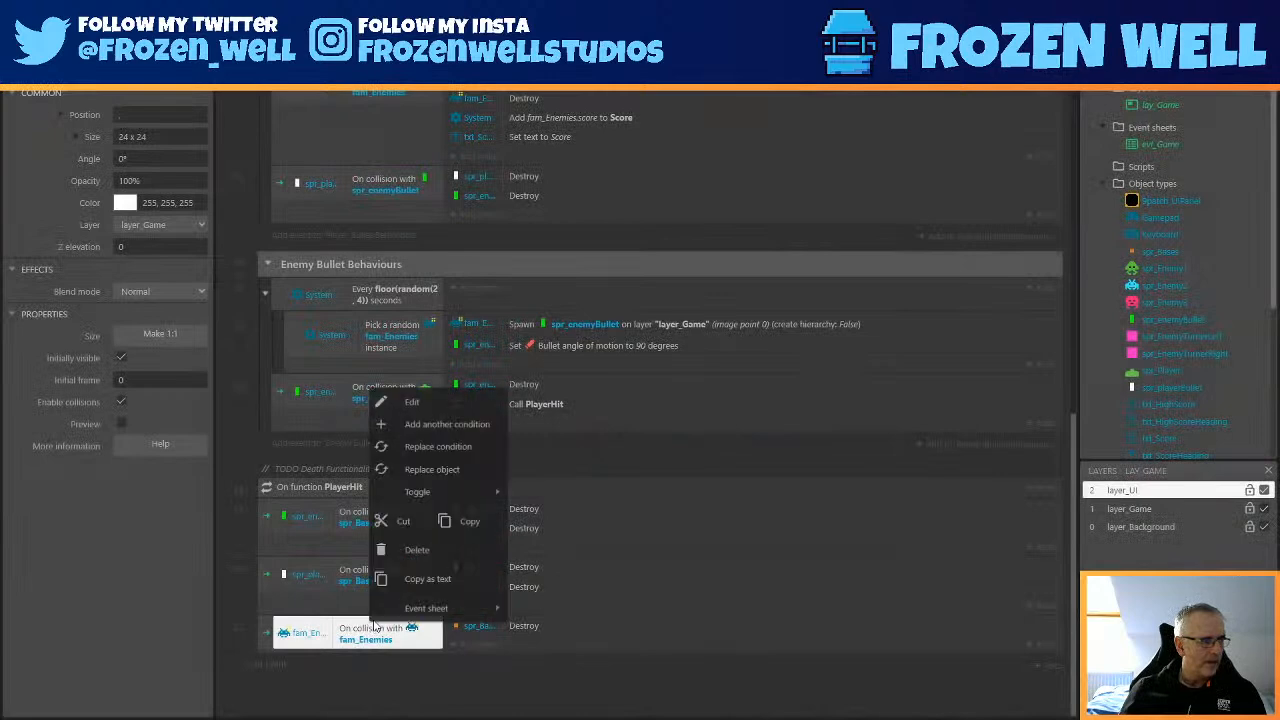
click(460, 463)
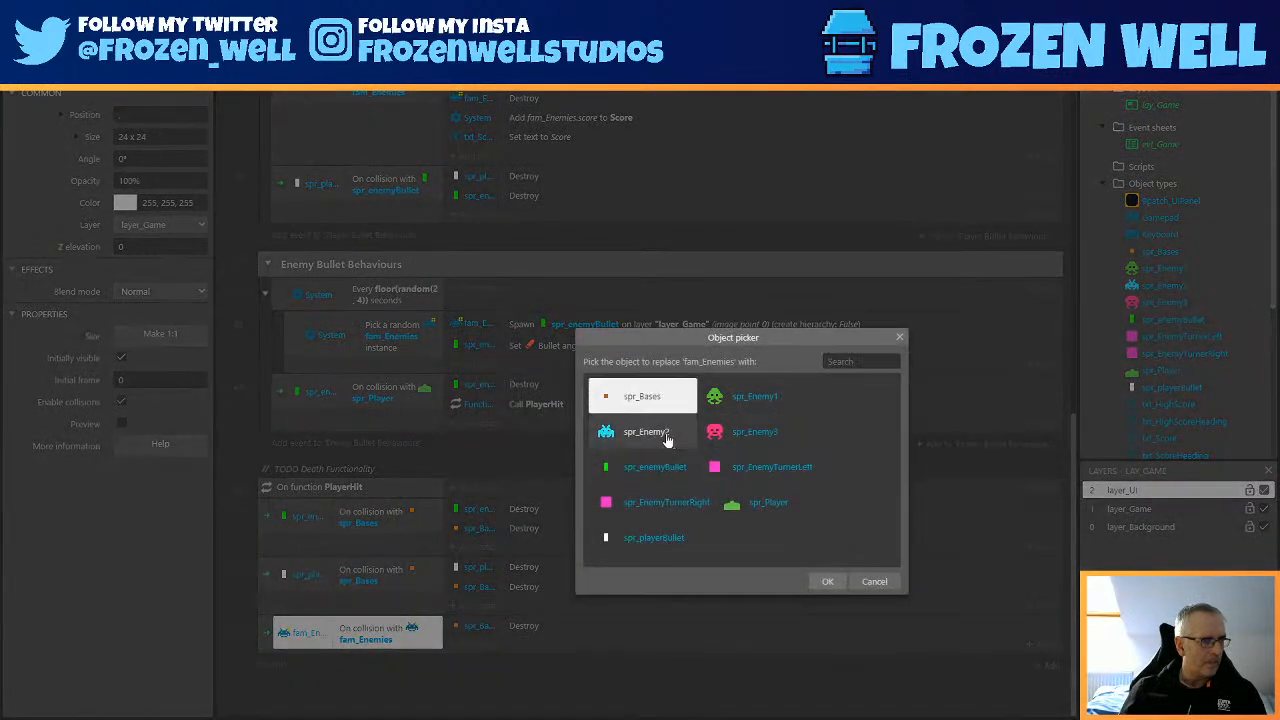
click(872, 580)
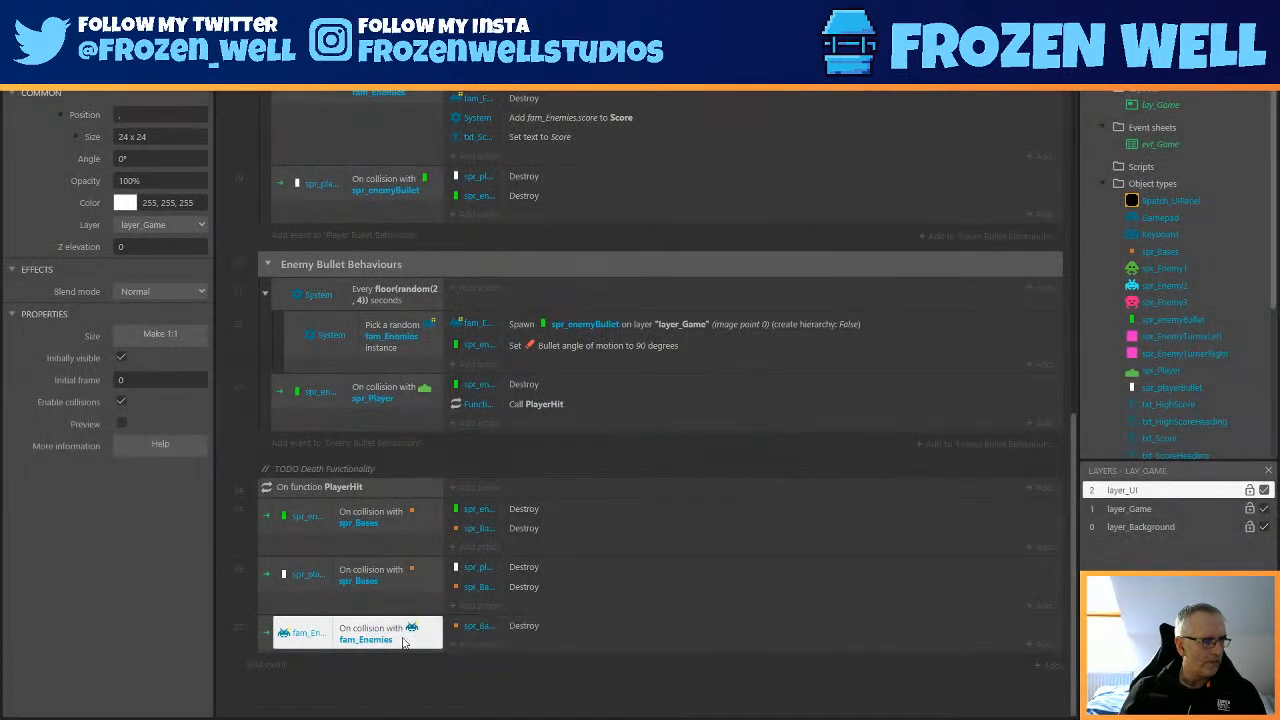
Set the fam_Enemies collision condition to test against spr_Bases and save the project.
double_click(400, 637)
click(752, 446)
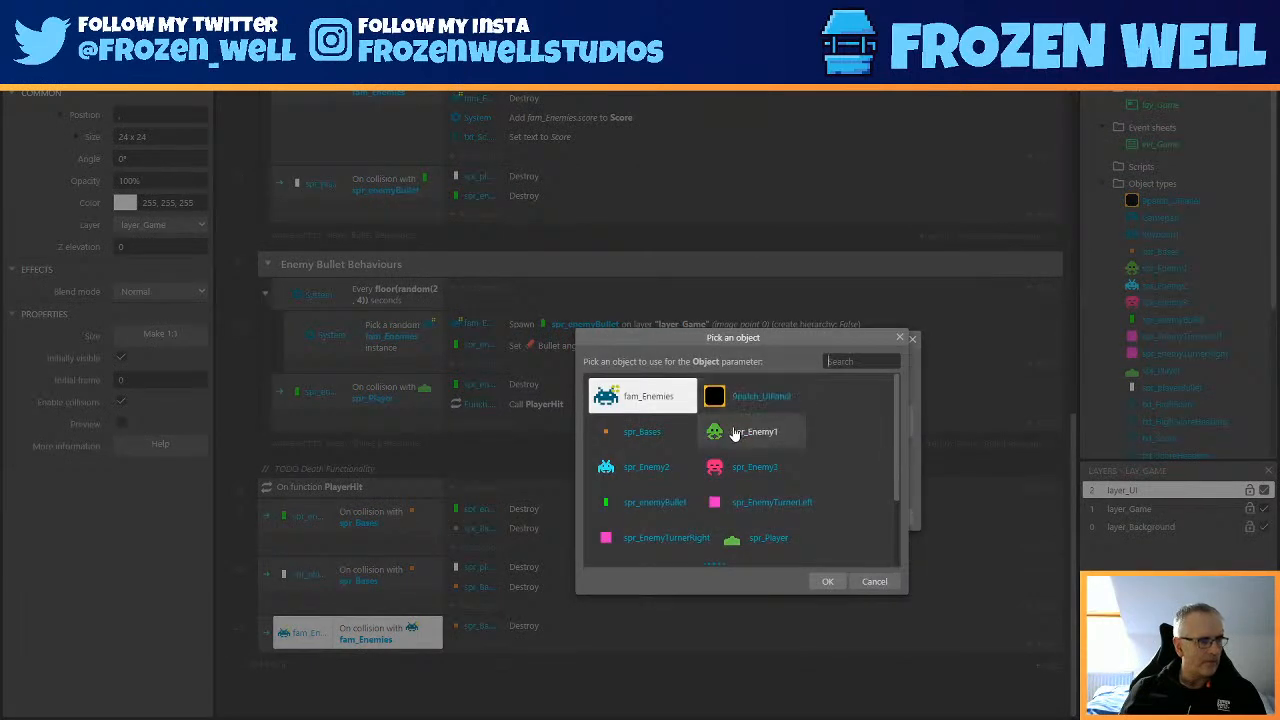
scroll(768, 457, down, 2)
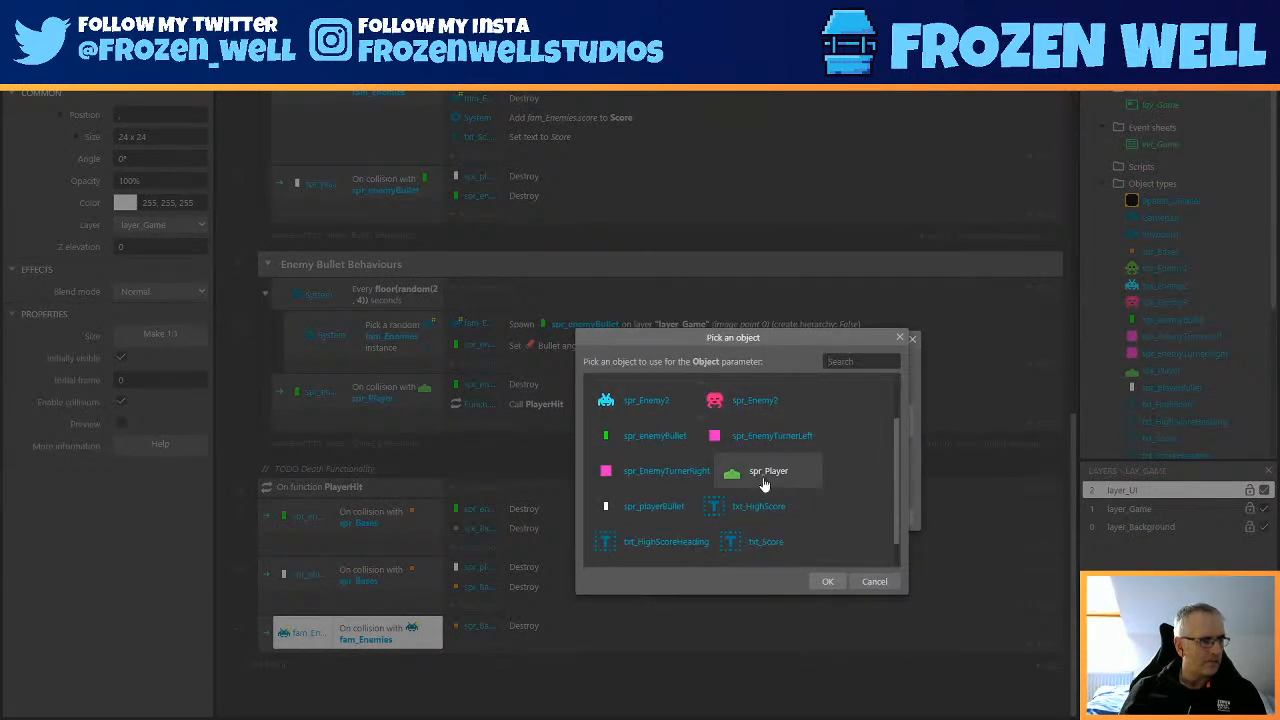
scroll(770, 475, up, 2)
double_click(660, 437)
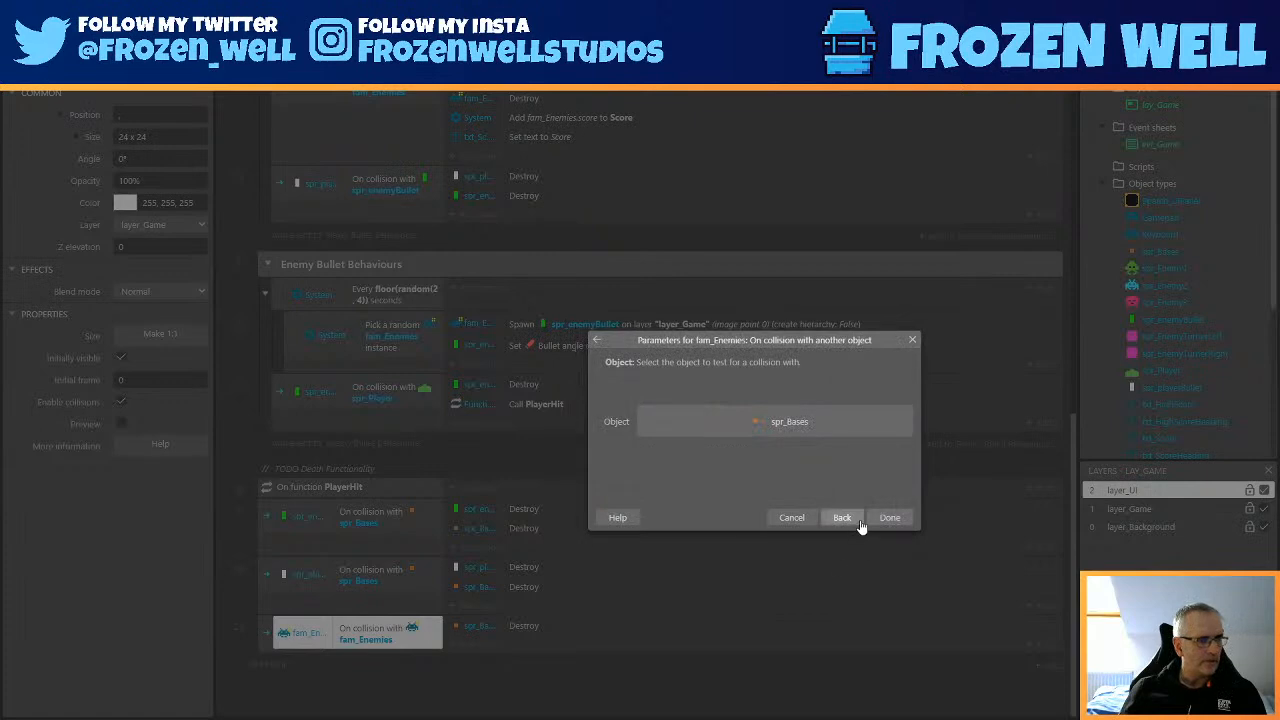
click(886, 519)
key(ctrl+s)
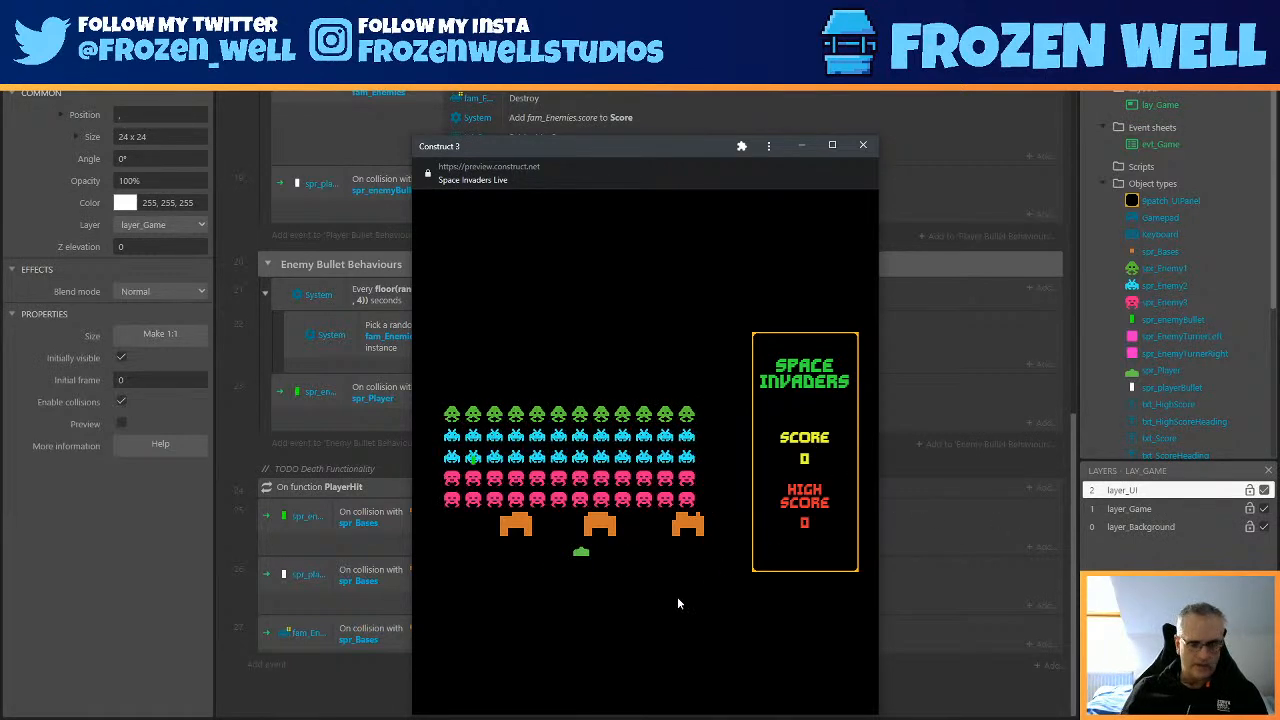
Play-test the game by moving the player and firing at the enemies to check the base collisions, and close the preview.
key(Right)
key(Right)
key(space)
key(space)
key(Left)
key(space)
key(Right)
key(Left)
key(space)
key(Left)
key(Right)
key(Left)
key(Right)
key(space)
key(Left)
key(space)
key(Right)
key(space)
key(Left)
key(Right)
key(space)
key(Right)
key(Right)
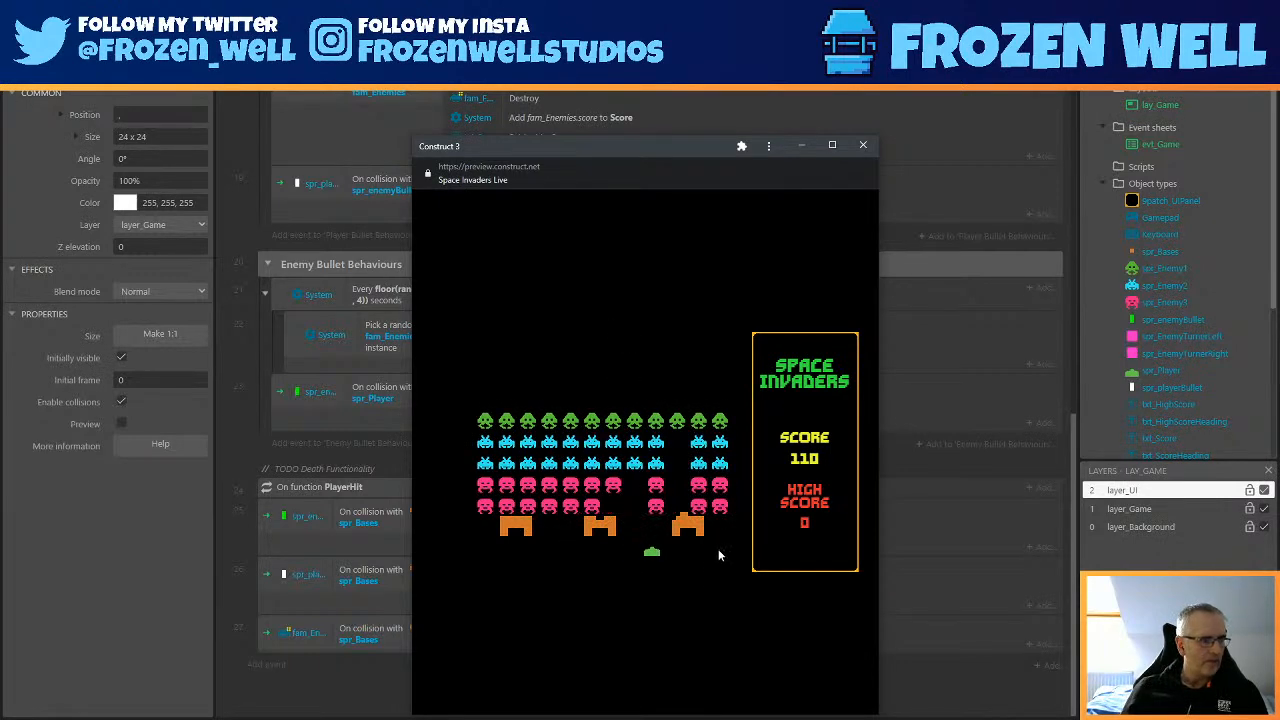
key(space)
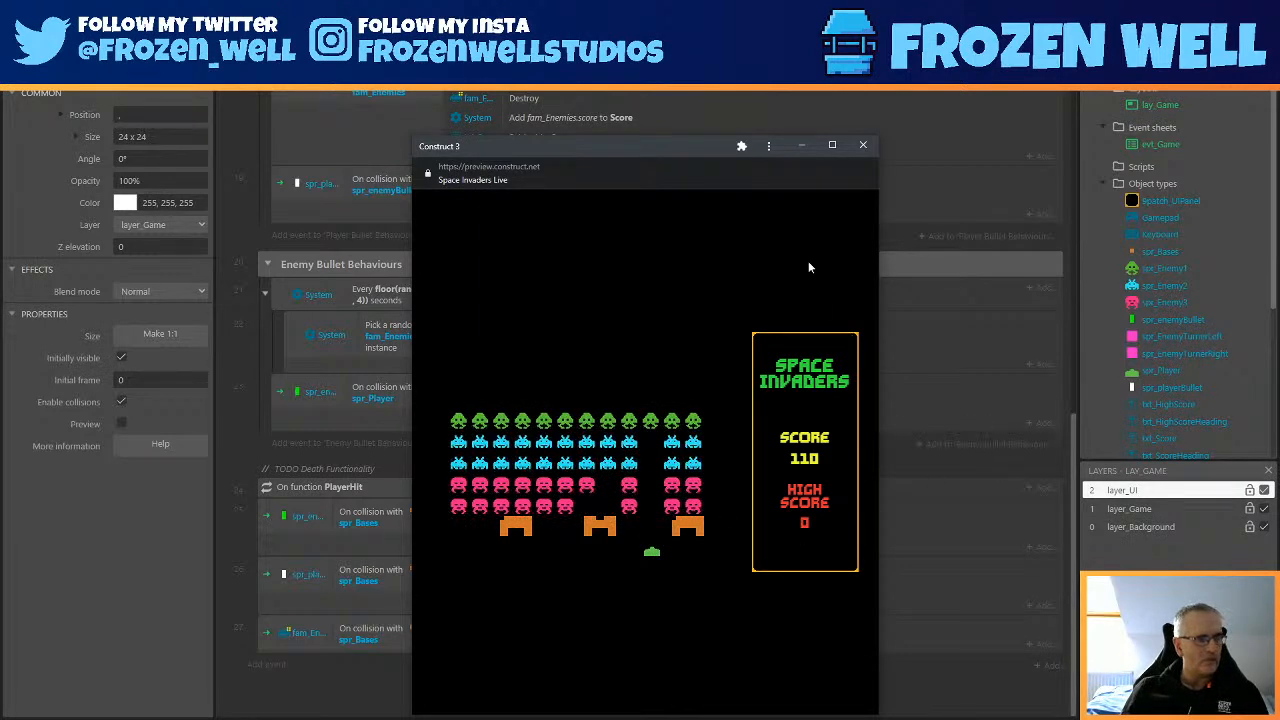
click(862, 145)
scroll(567, 305, up, 10)
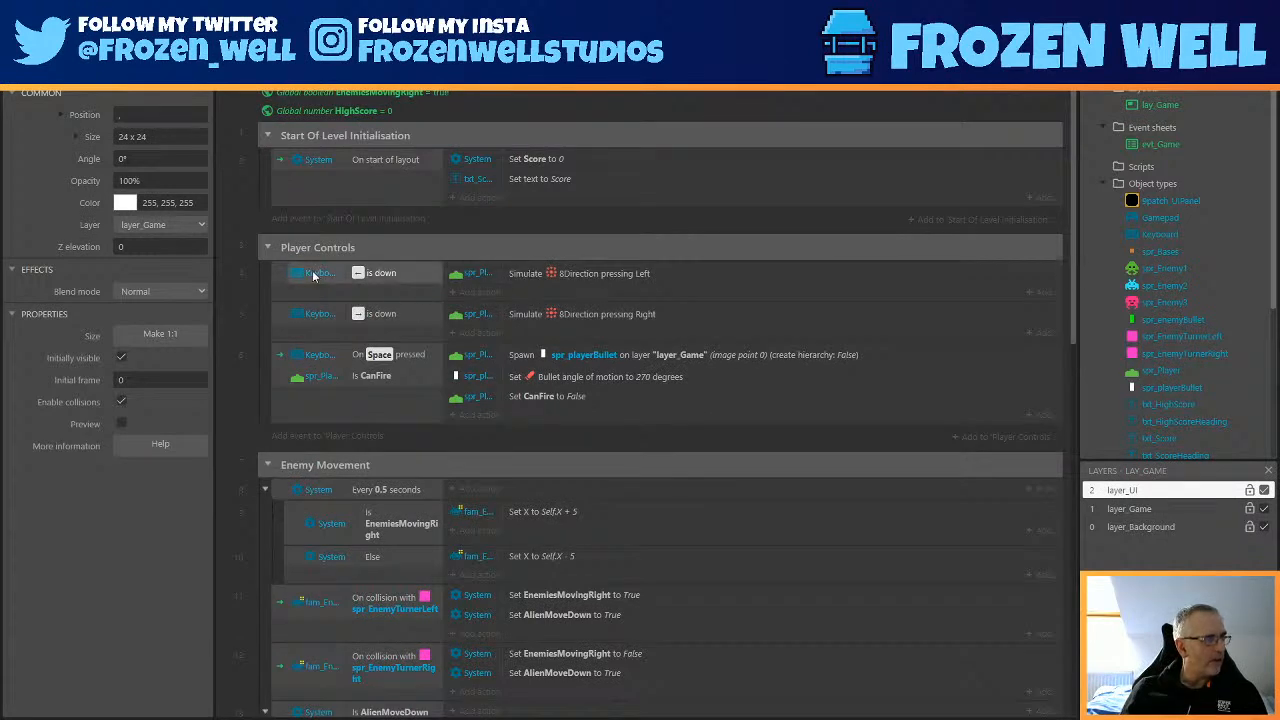
right_click(313, 276)
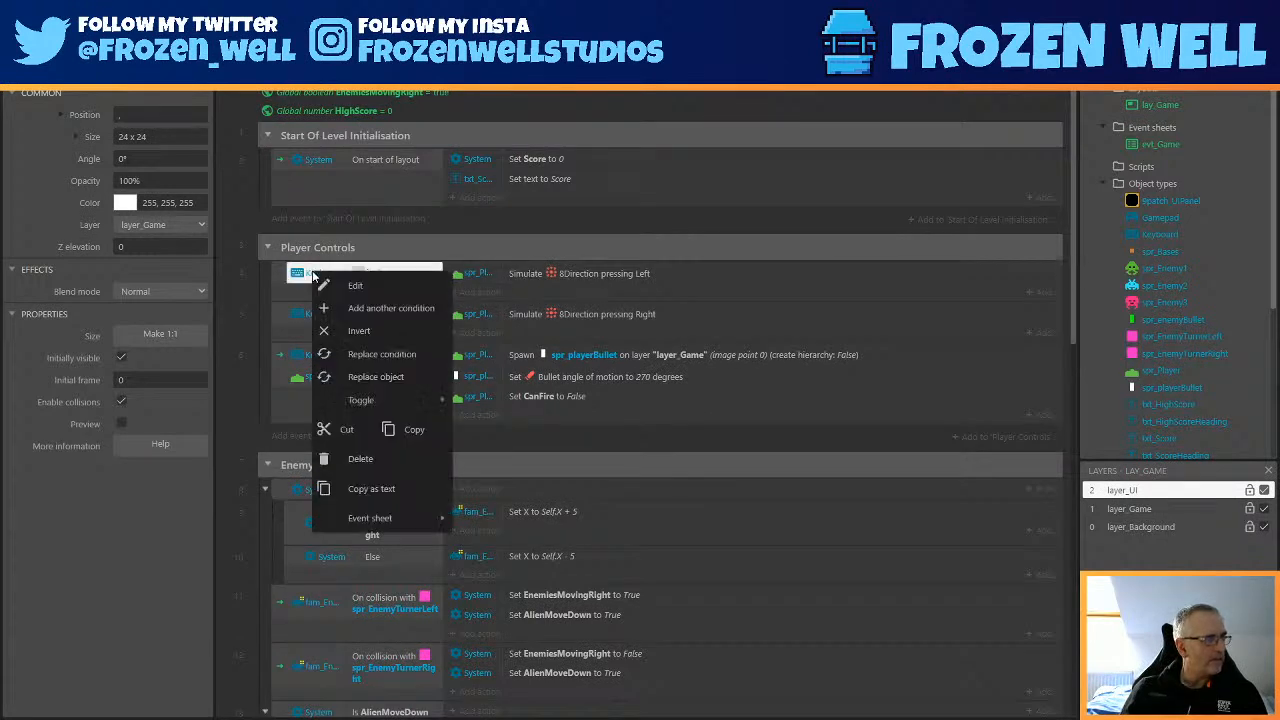
click(380, 309)
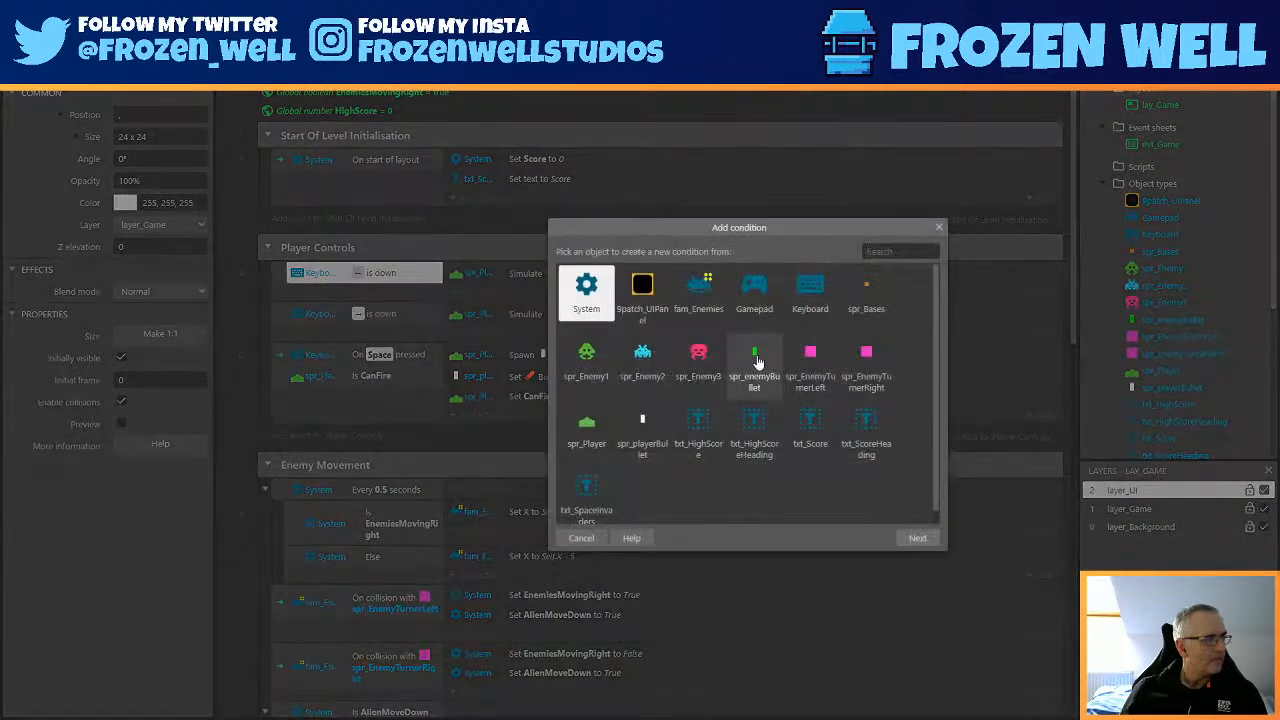
click(580, 538)
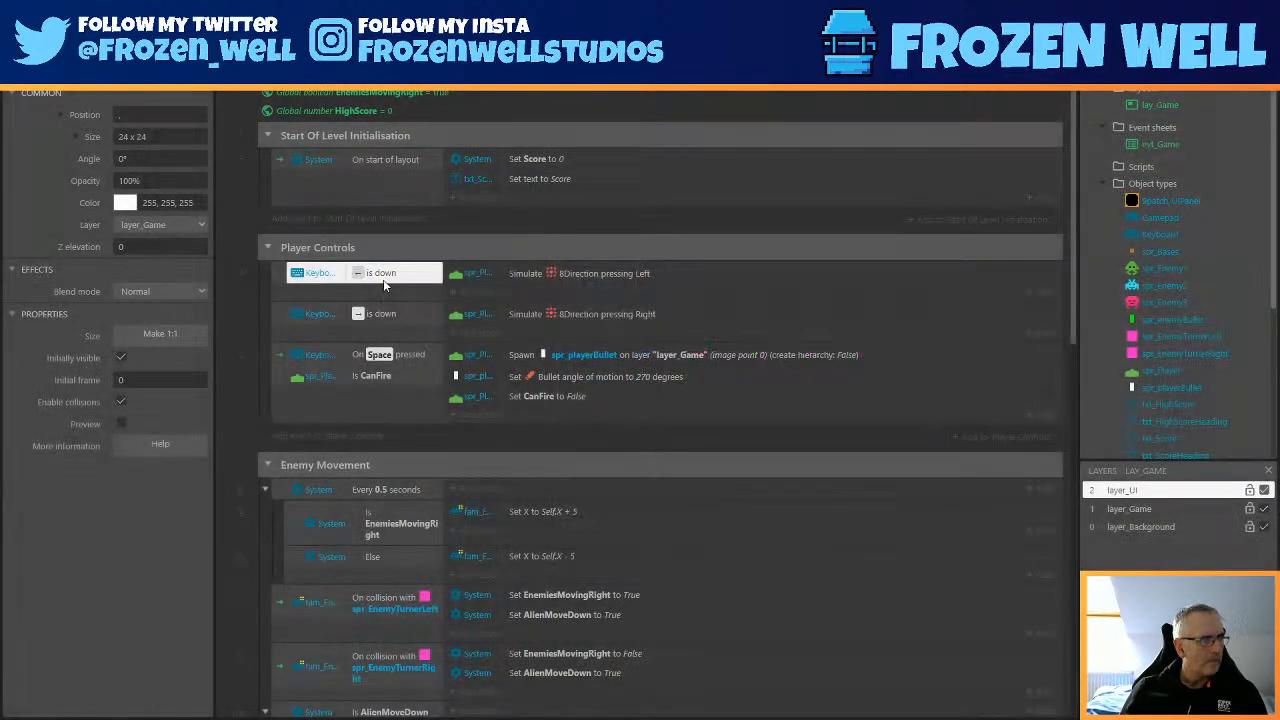
Duplicate the Left arrow key-down condition within its Player Controls event and make that event an OR block.
right_click(383, 272)
click(335, 274)
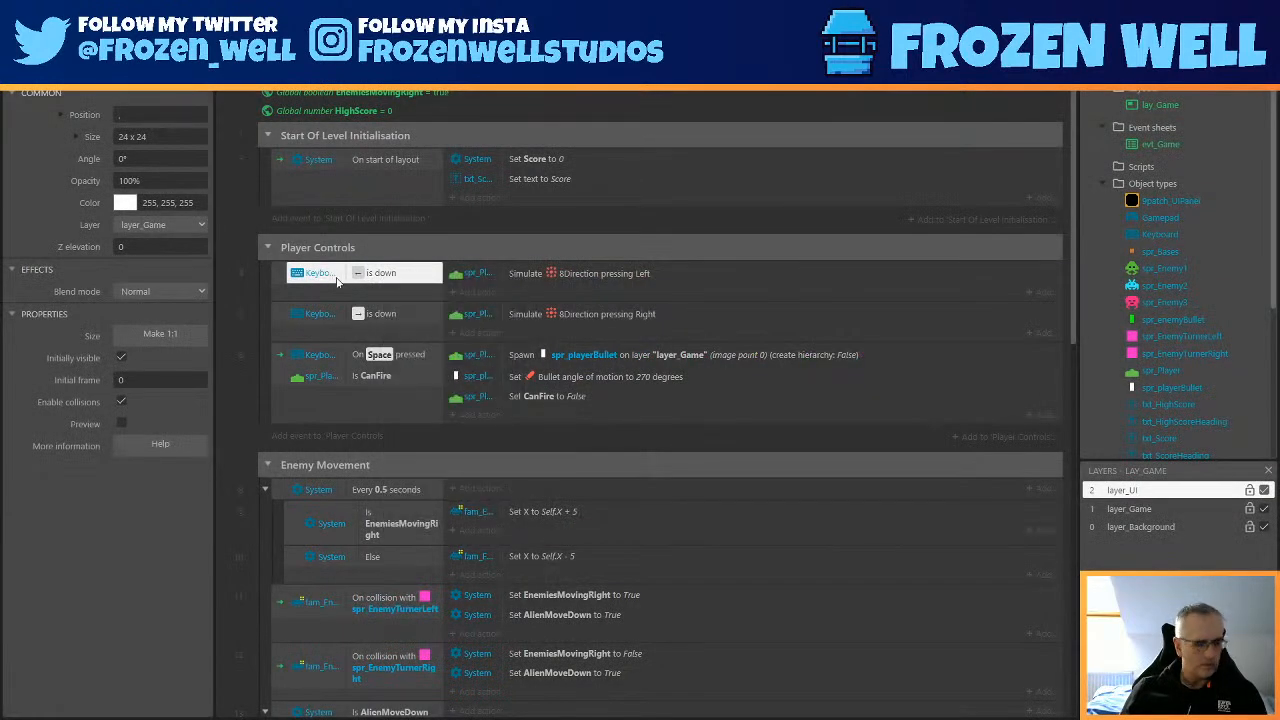
key(ctrl+v)
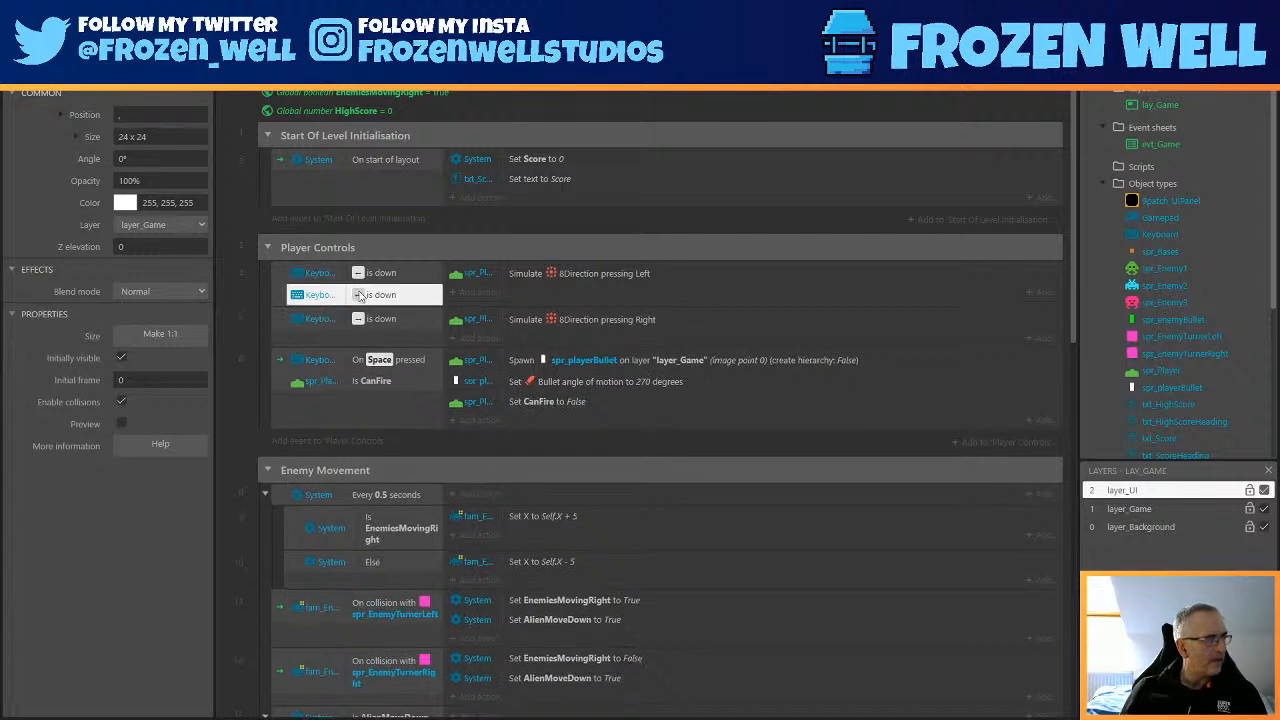
click(291, 278)
click(281, 275)
right_click(281, 274)
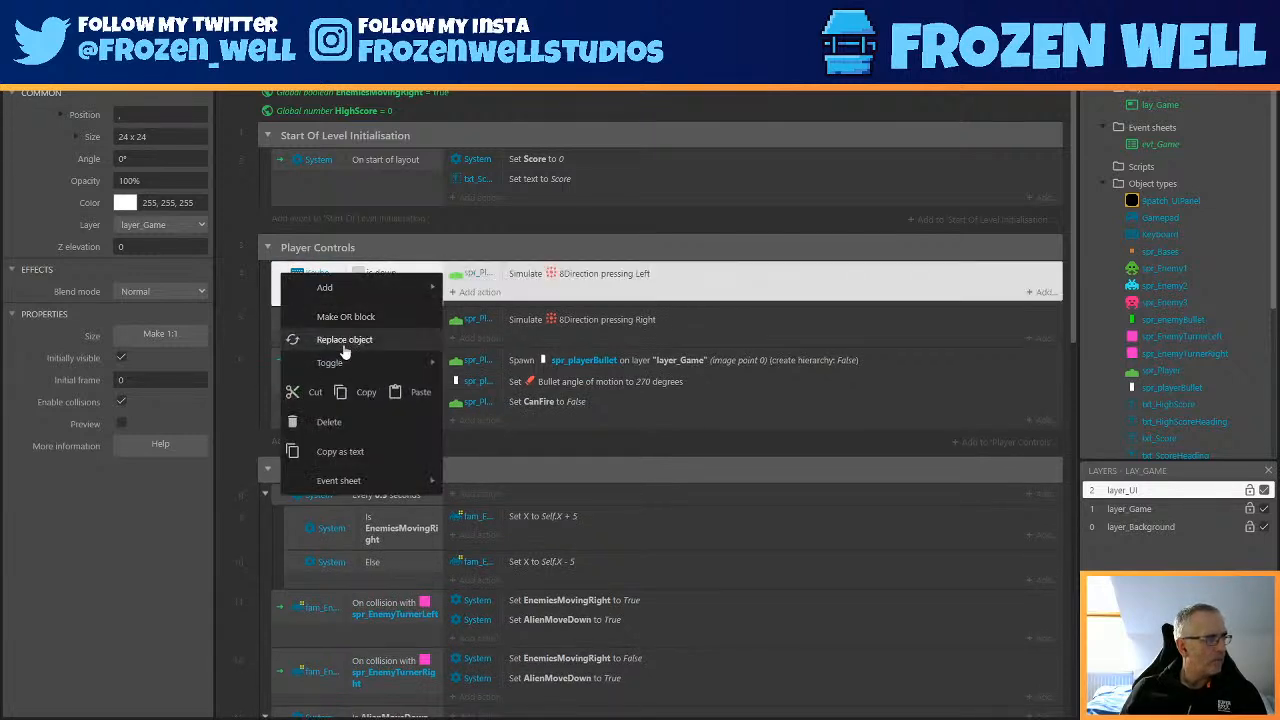
click(345, 316)
Set the duplicated key-down condition of the move-left event to the A key.
double_click(380, 295)
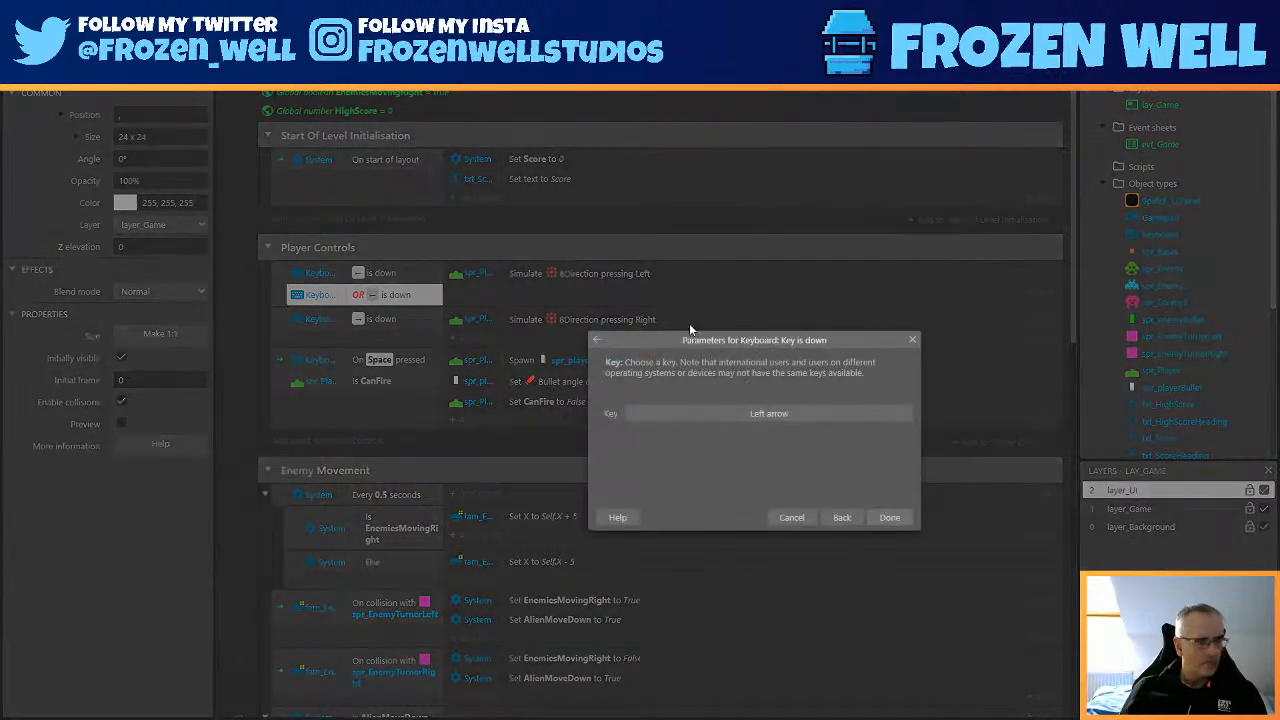
click(726, 413)
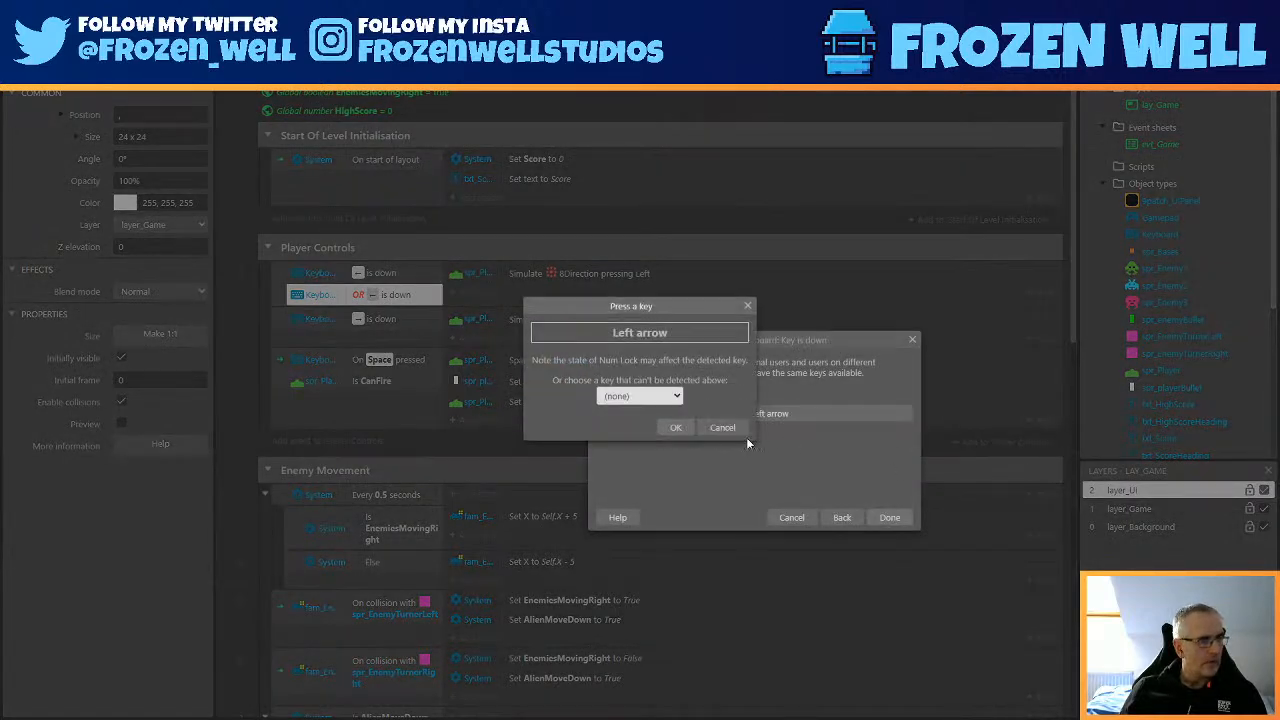
click(678, 429)
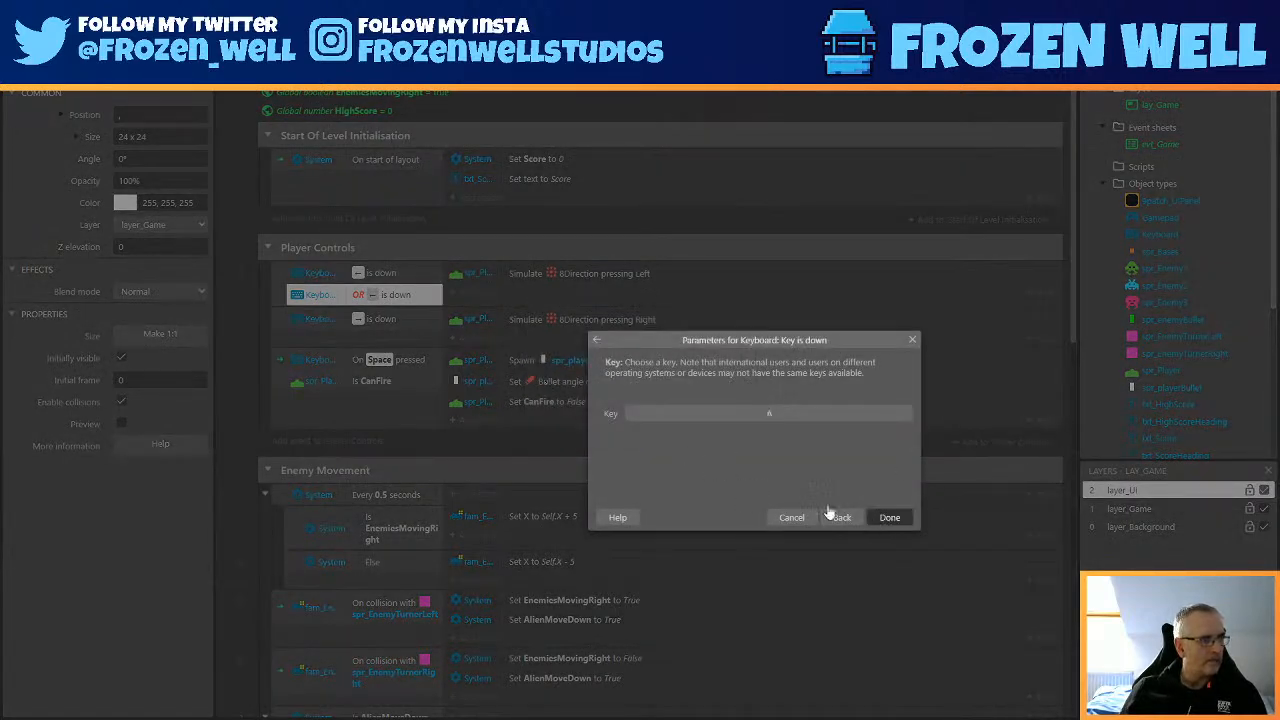
click(885, 518)
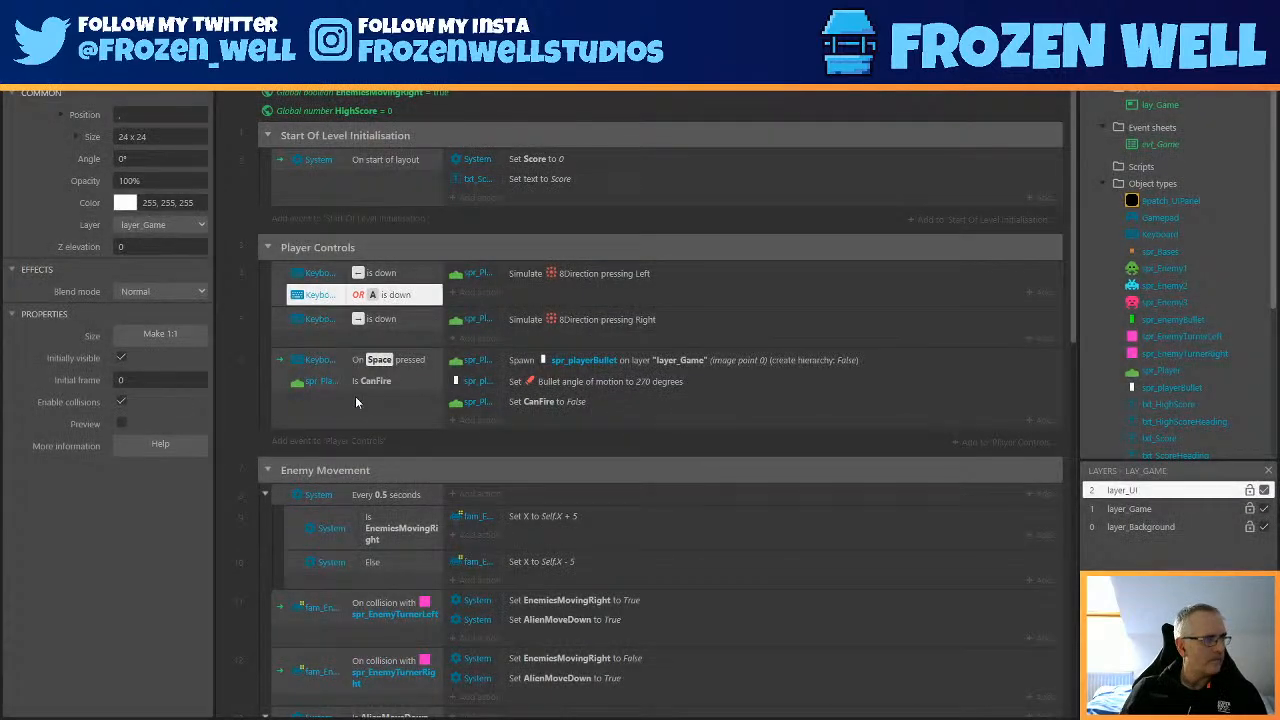
Duplicate the Right arrow key-down condition as an OR alternative in the move-right event and set the copy to the D key.
click(322, 319)
right_click(325, 317)
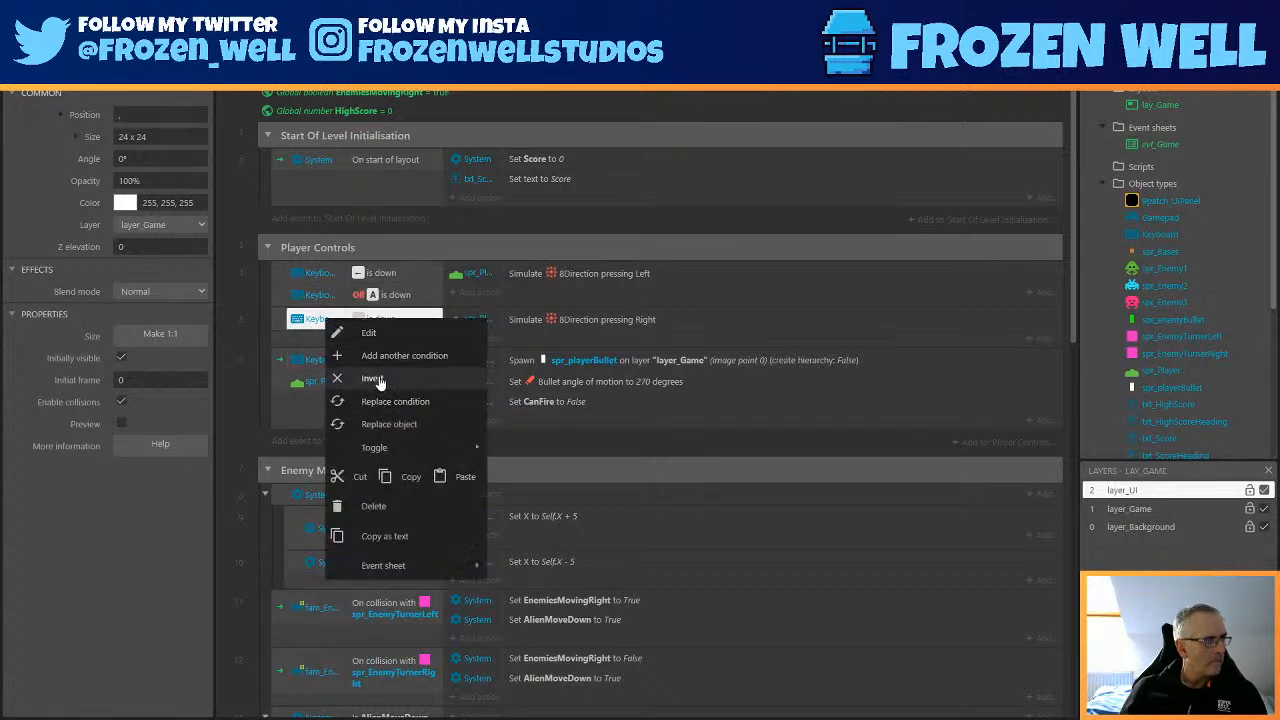
click(408, 477)
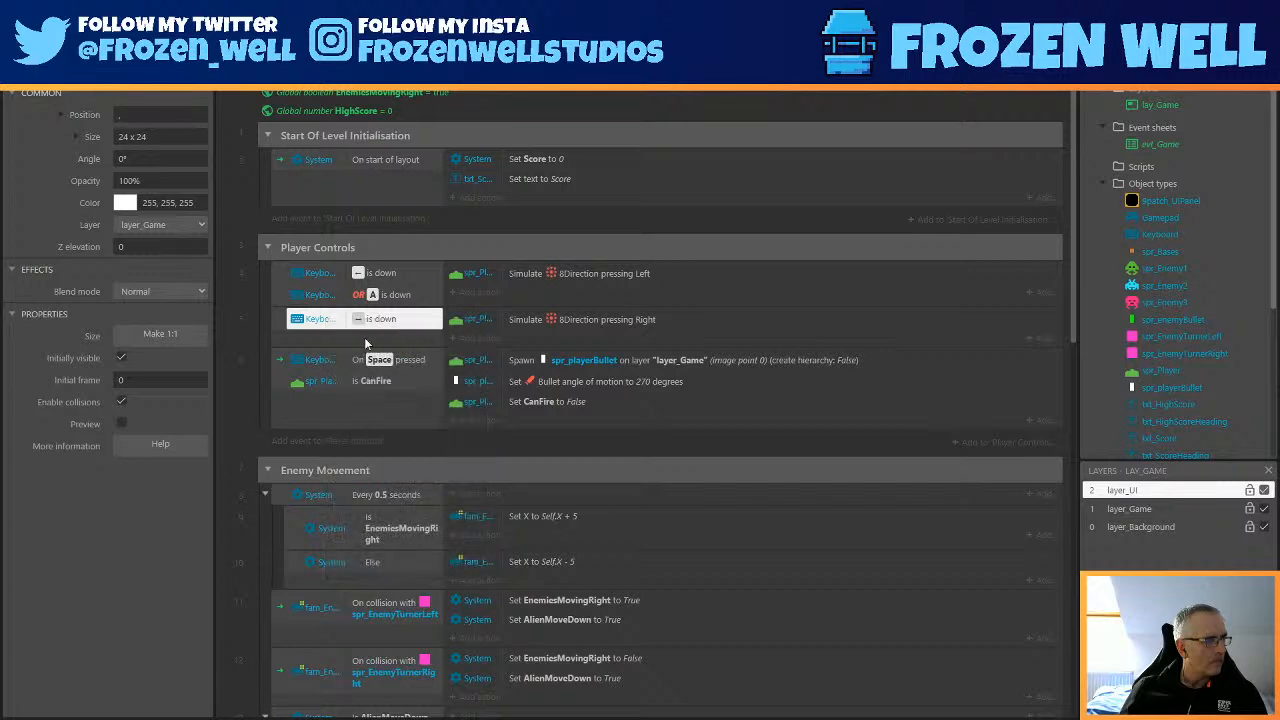
key(ctrl+v)
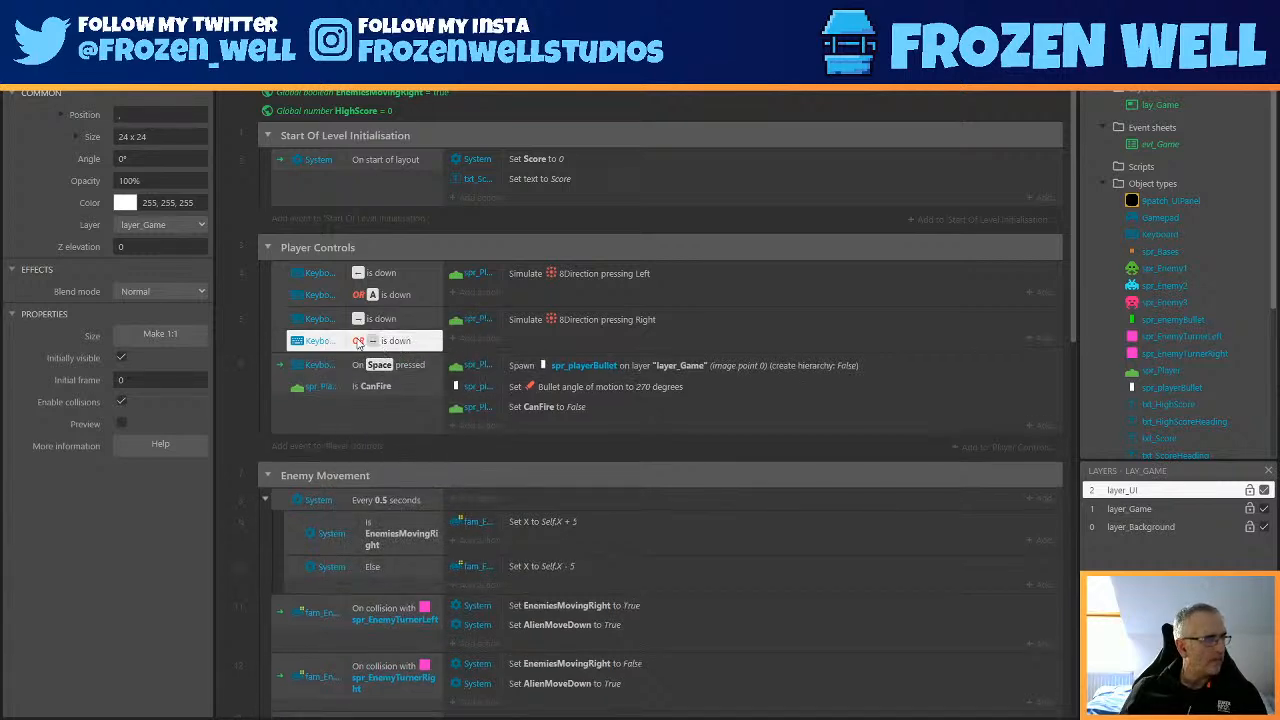
double_click(402, 345)
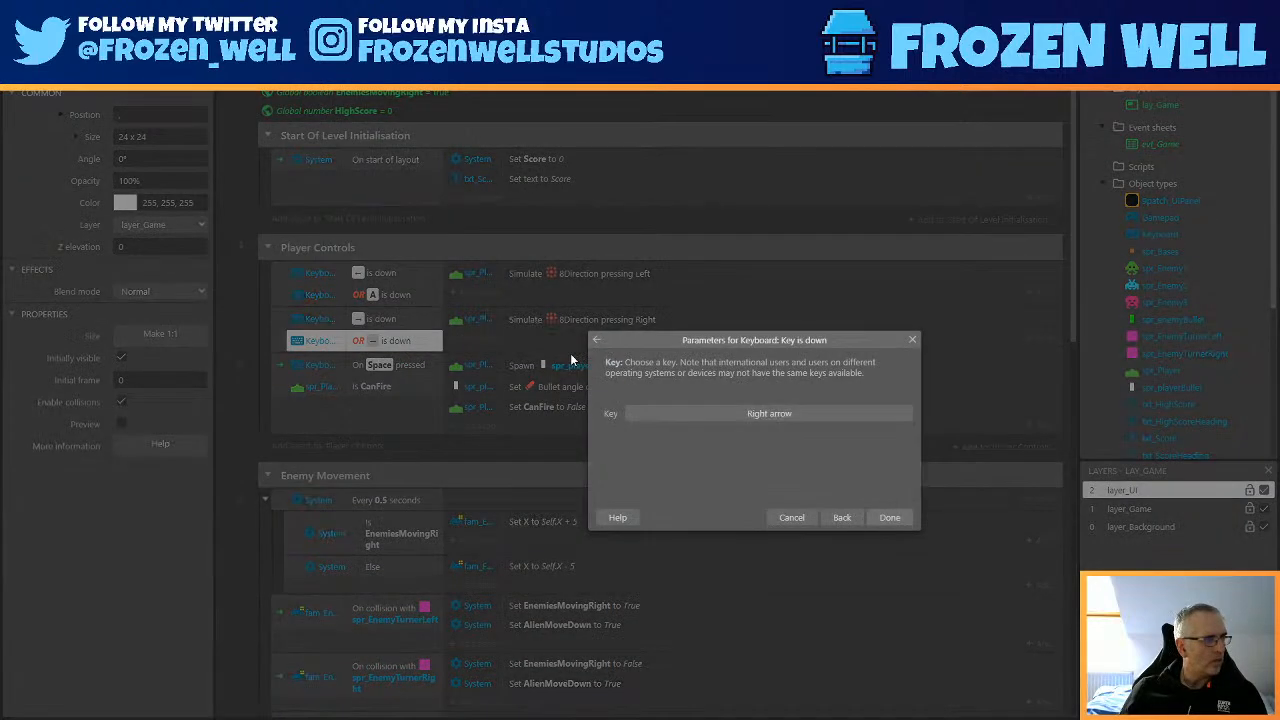
click(745, 413)
key(d)
click(675, 427)
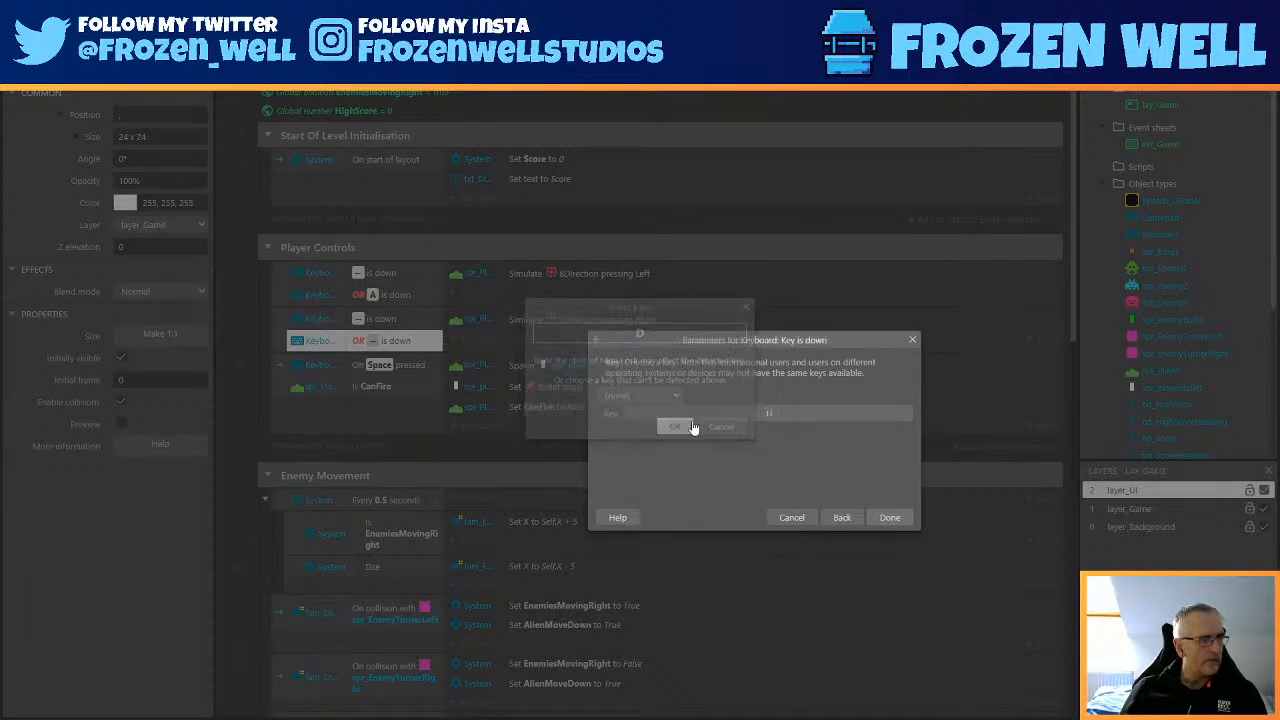
click(892, 512)
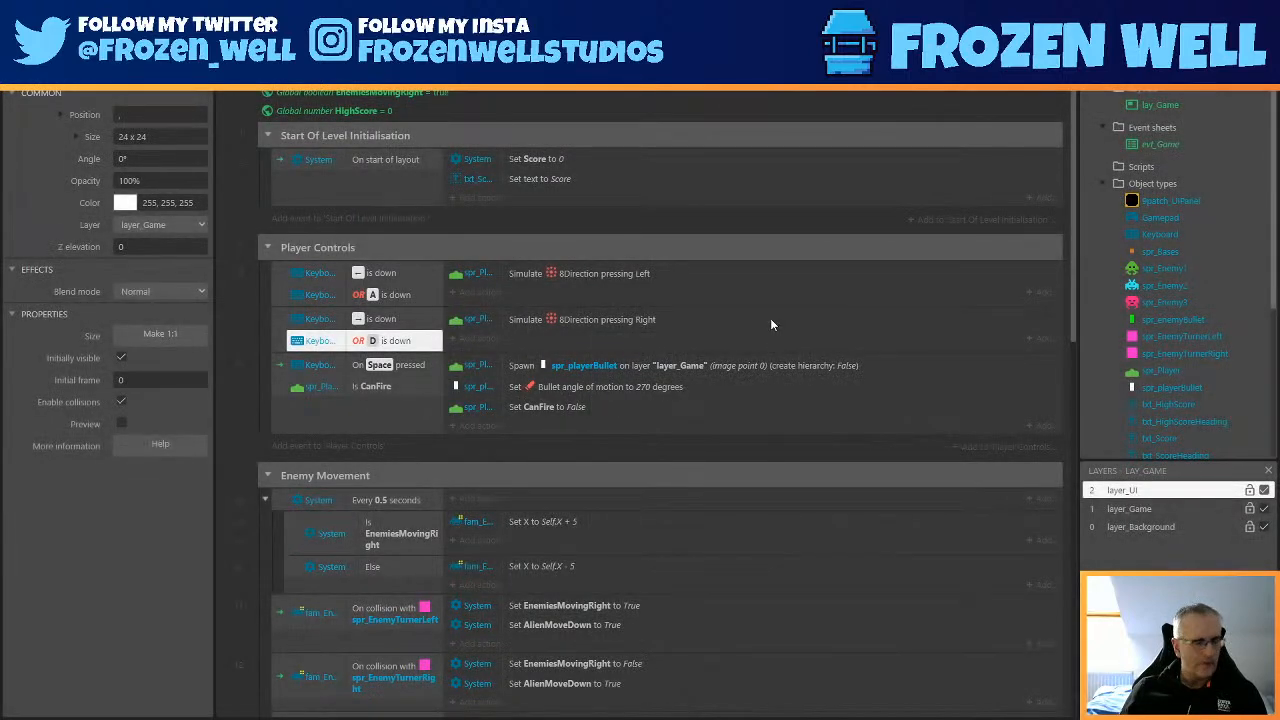
Save the project, select the whole enemy formation in the game layout and move it up.
key(ctrl+s)
click(520, 30)
mouse_move(584, 118)
mouse_down()
mouse_move(840, 388)
mouse_move(929, 394)
mouse_up()
drag(843, 337, 832, 293)
click(279, 206)
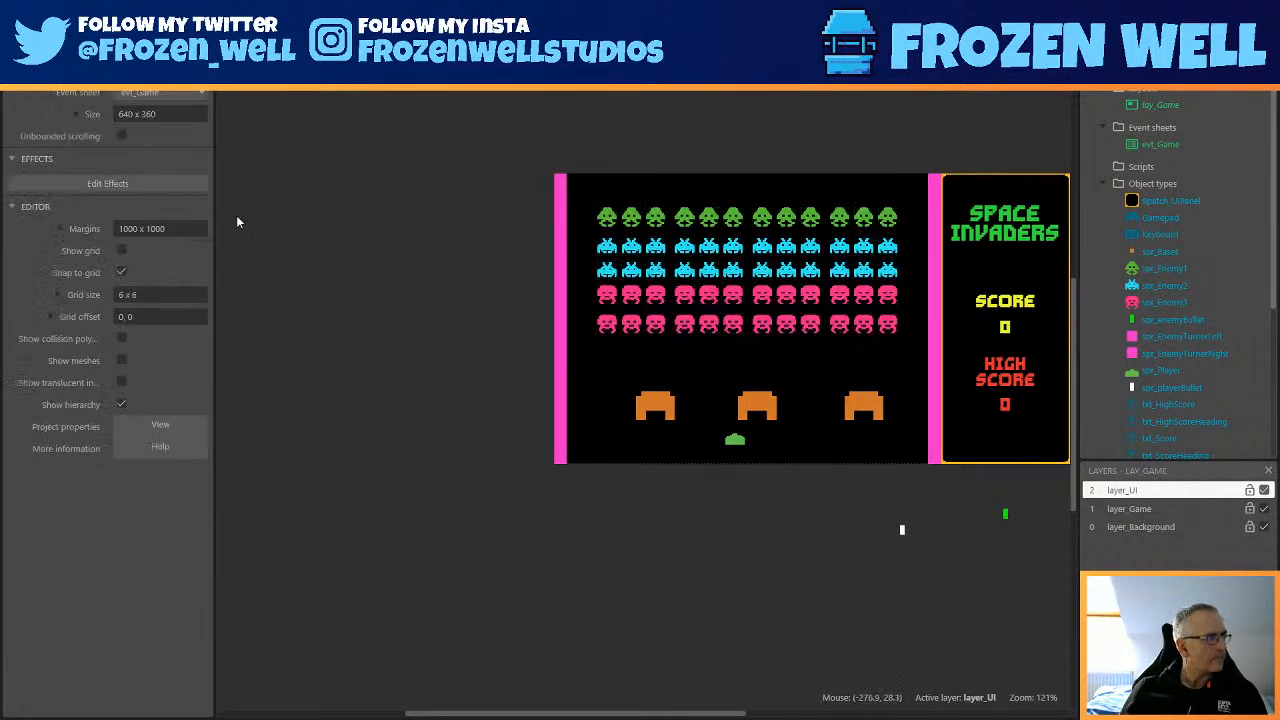
Set the layout's snapping grid size to 16 x 16.
click(160, 294)
text(1)
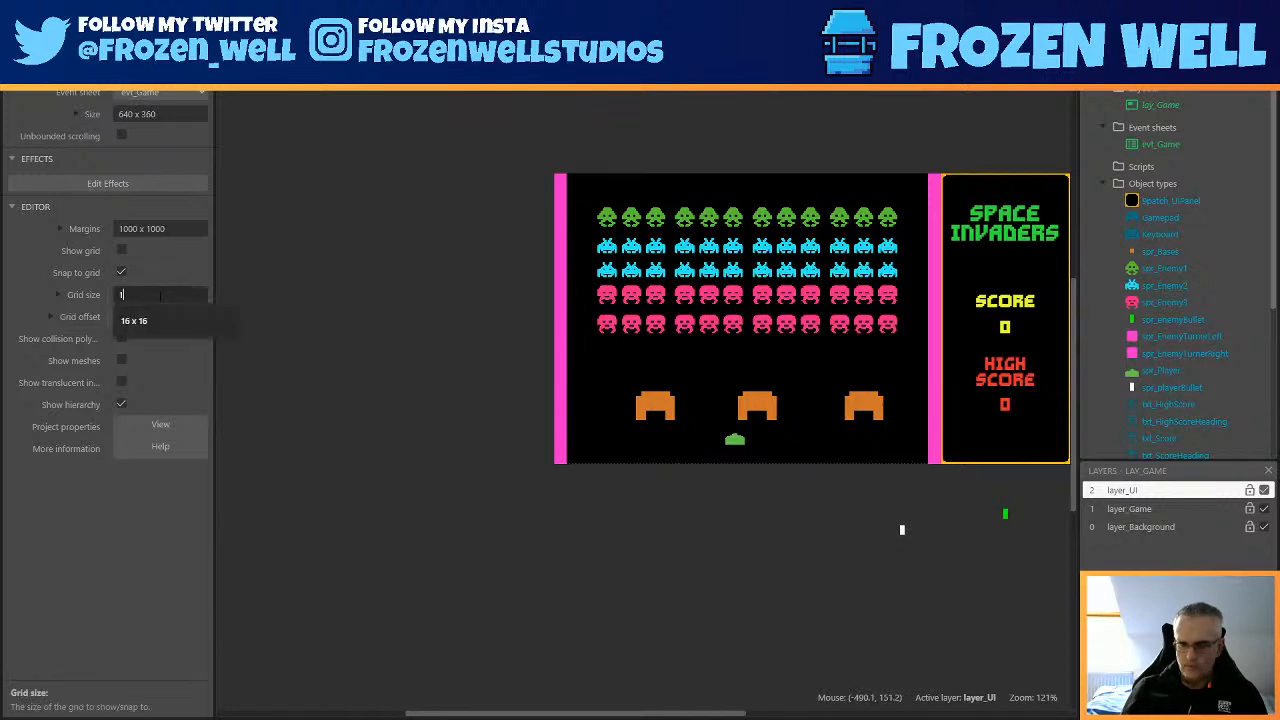
text(6 x )
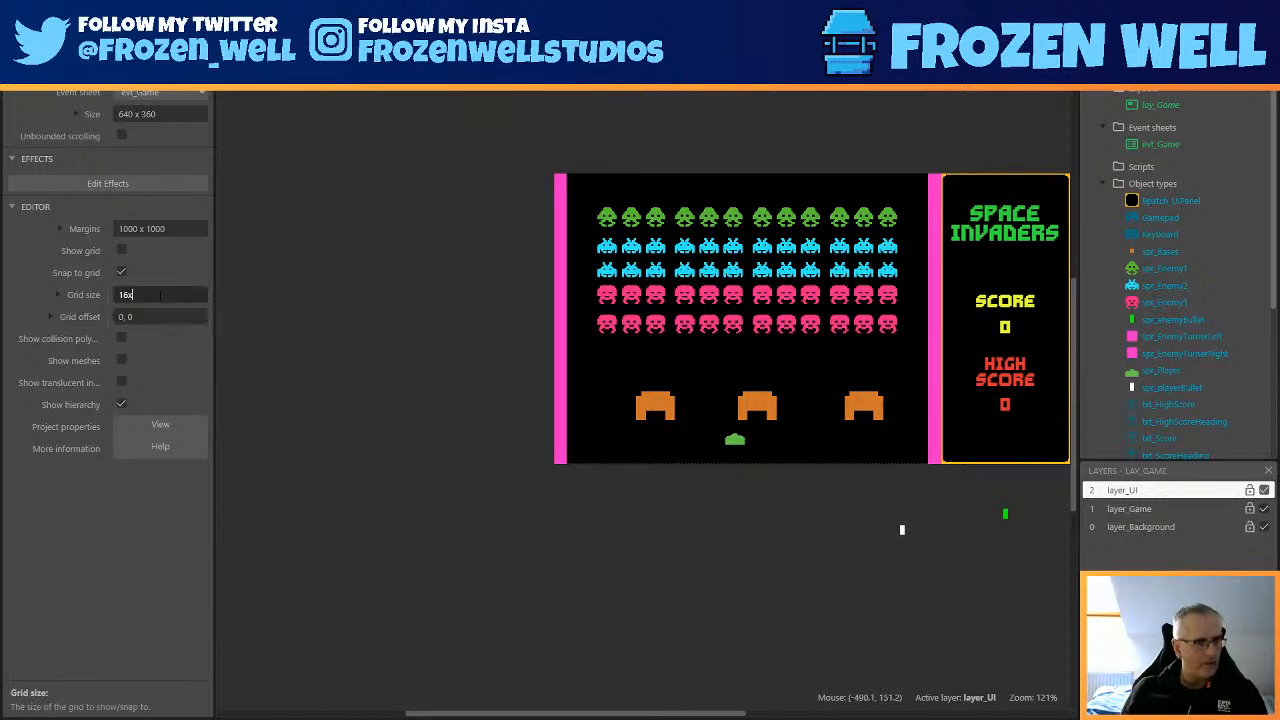
text(16)
key(Tab)
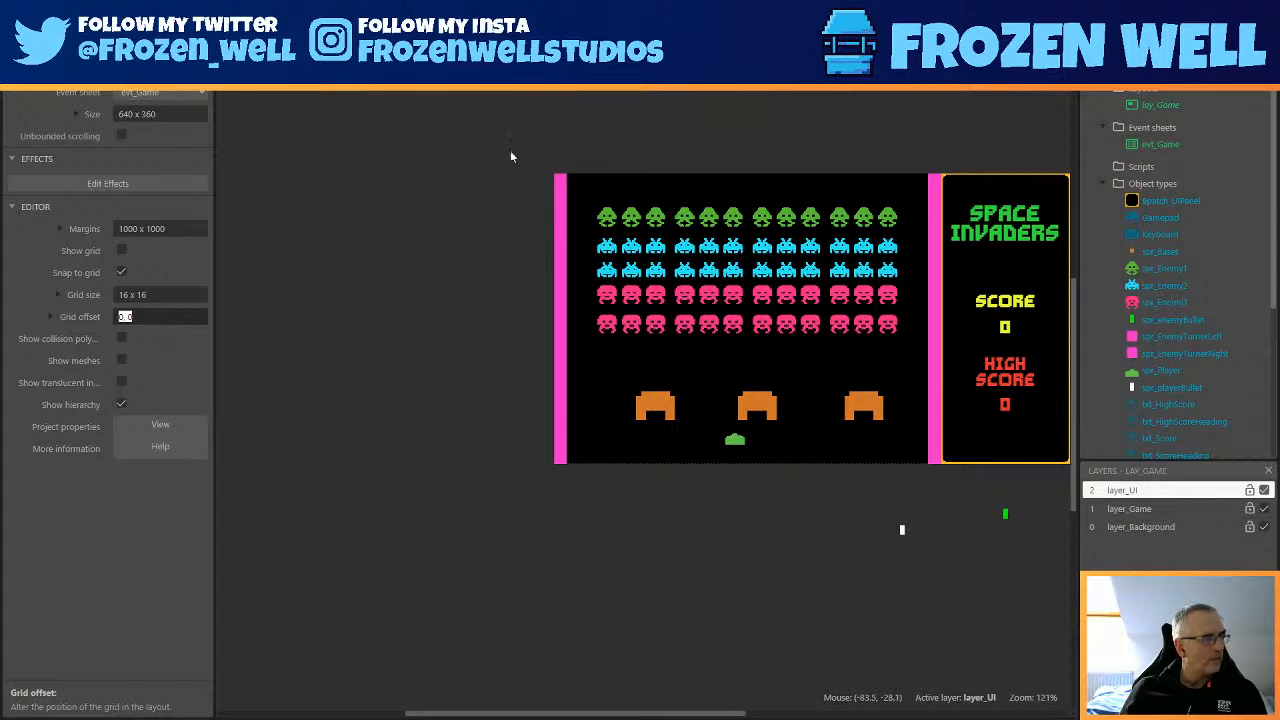
Select all the enemies, move them up slightly so they snap evenly to the grid, and save the project.
drag(587, 148, 940, 365)
mouse_move(866, 328)
mouse_down()
mouse_move(857, 322)
mouse_move(869, 318)
mouse_up()
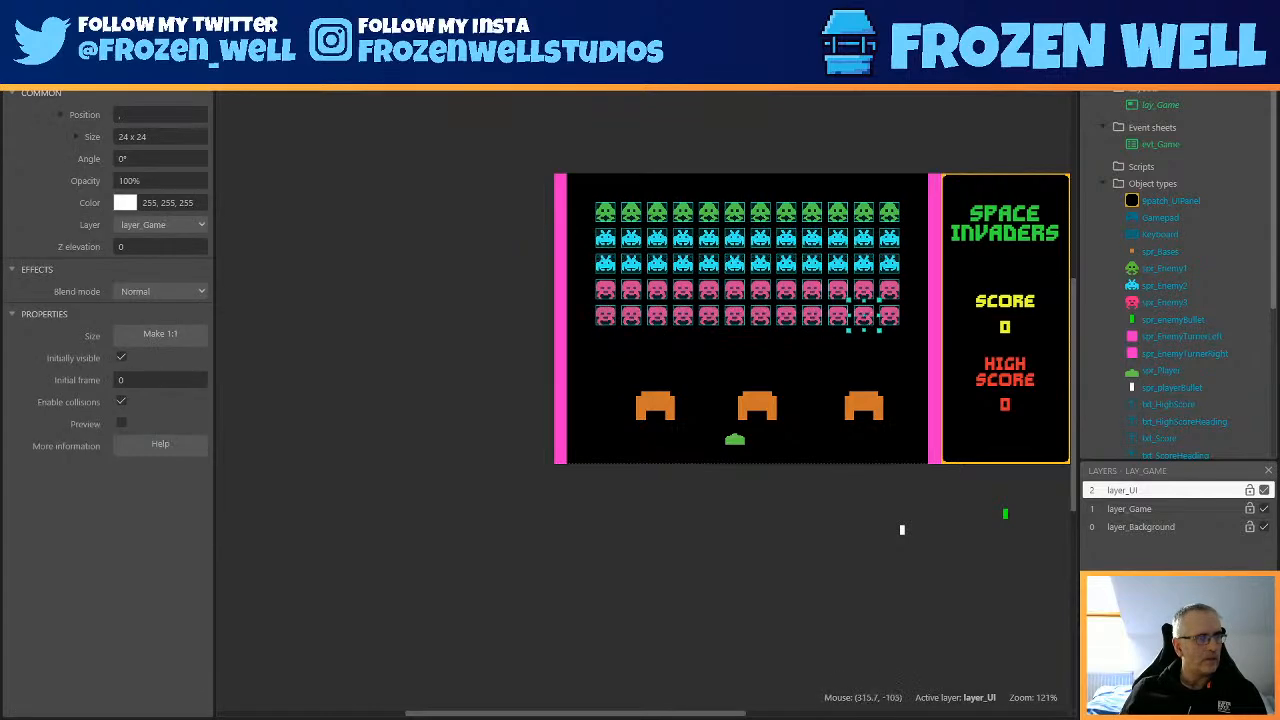
click(722, 415)
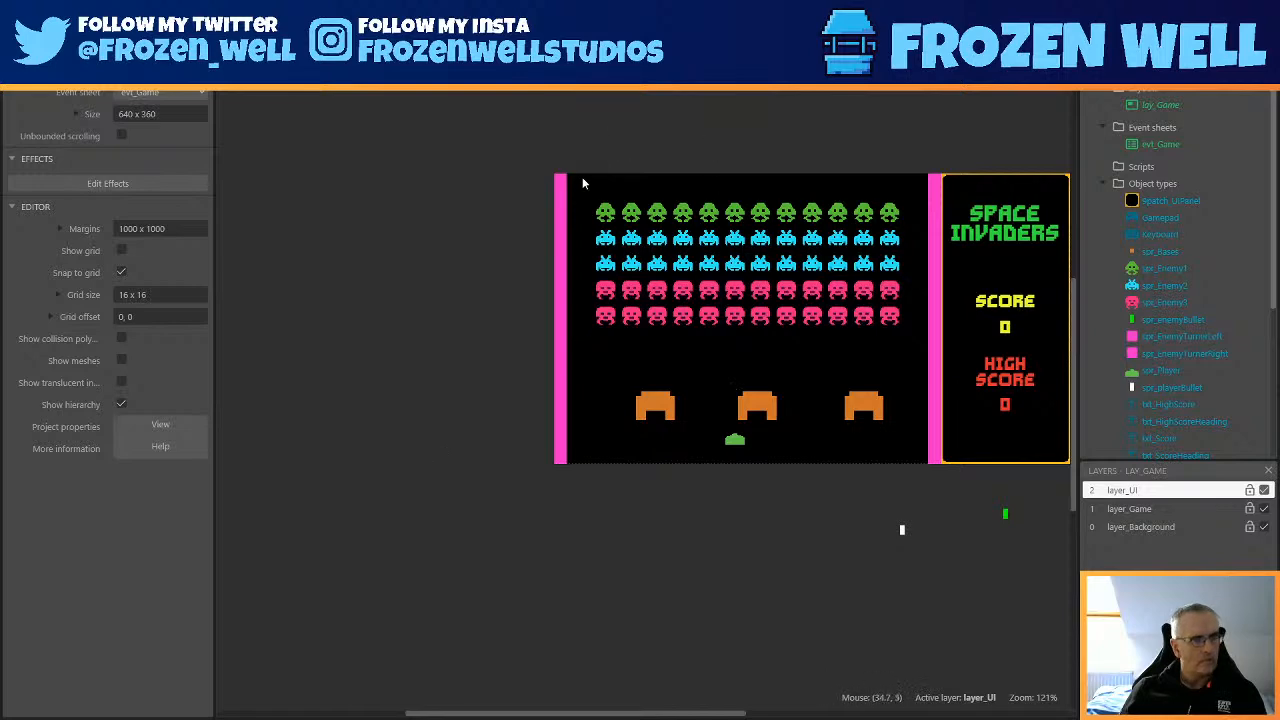
key(ctrl+s)
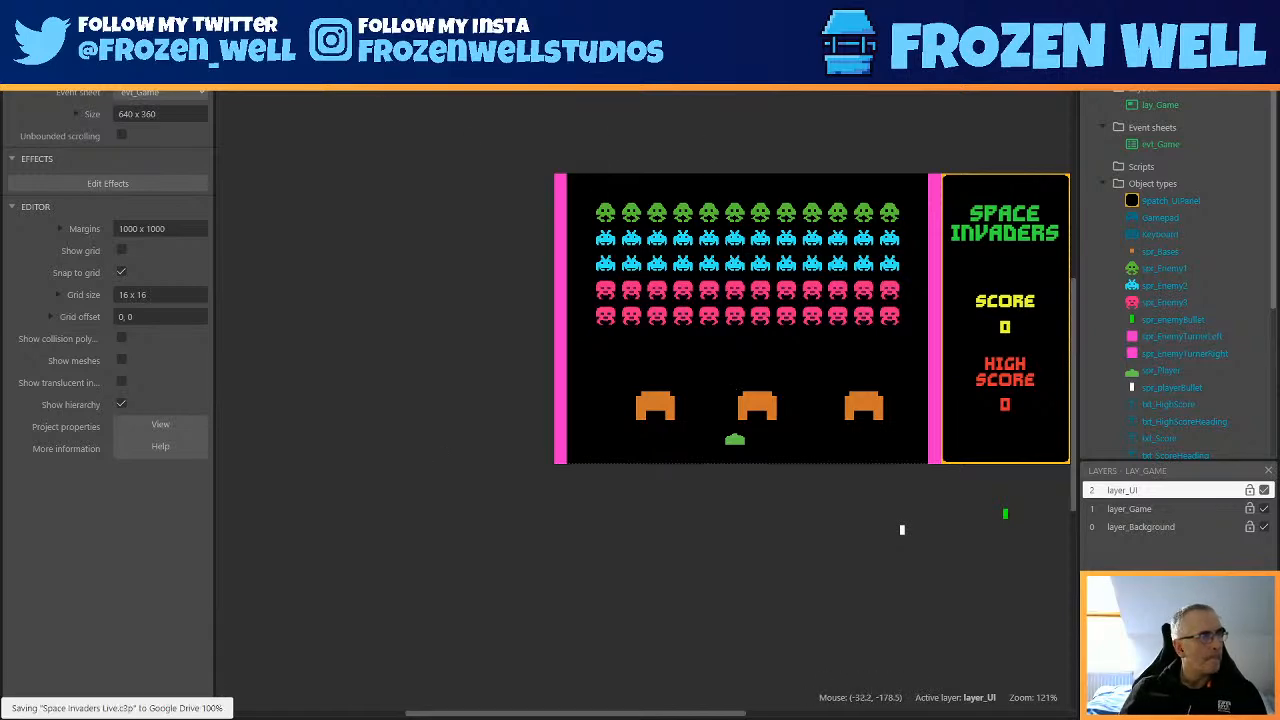
Add a group named Base Behaviours at the end of the game's event sheet.
click(400, 27)
scroll(398, 541, down, 12)
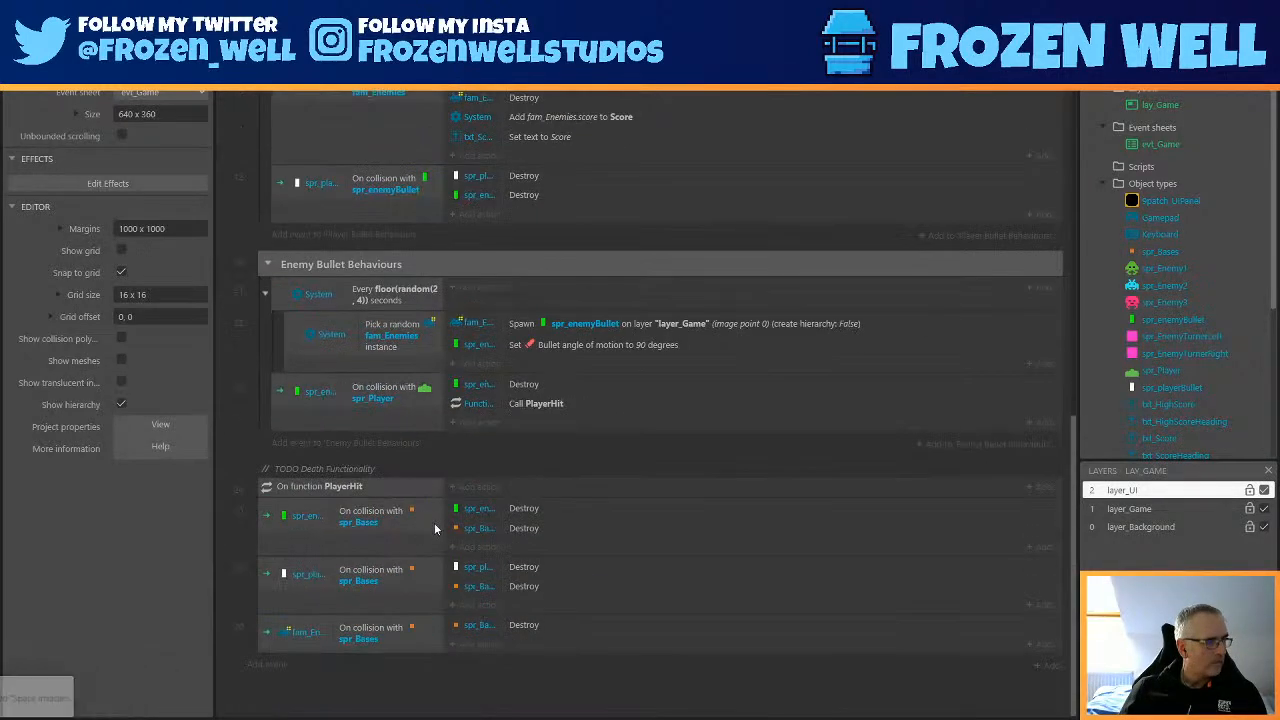
right_click(381, 695)
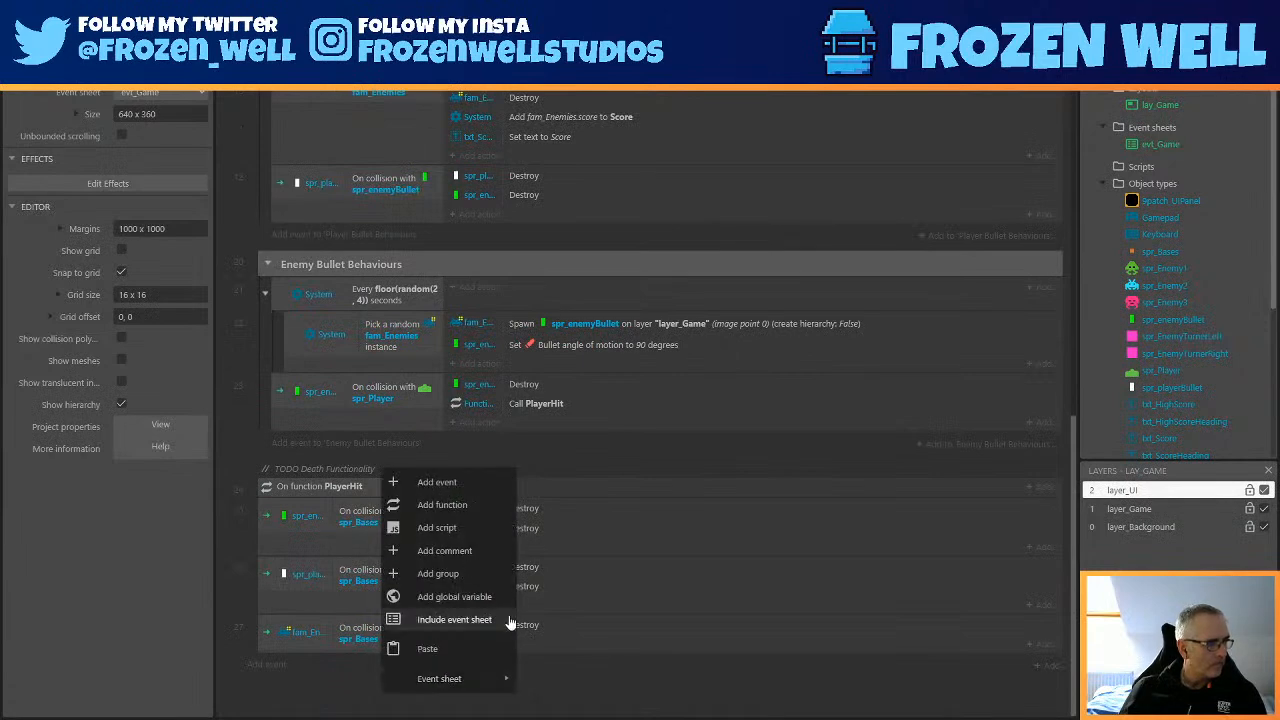
click(450, 573)
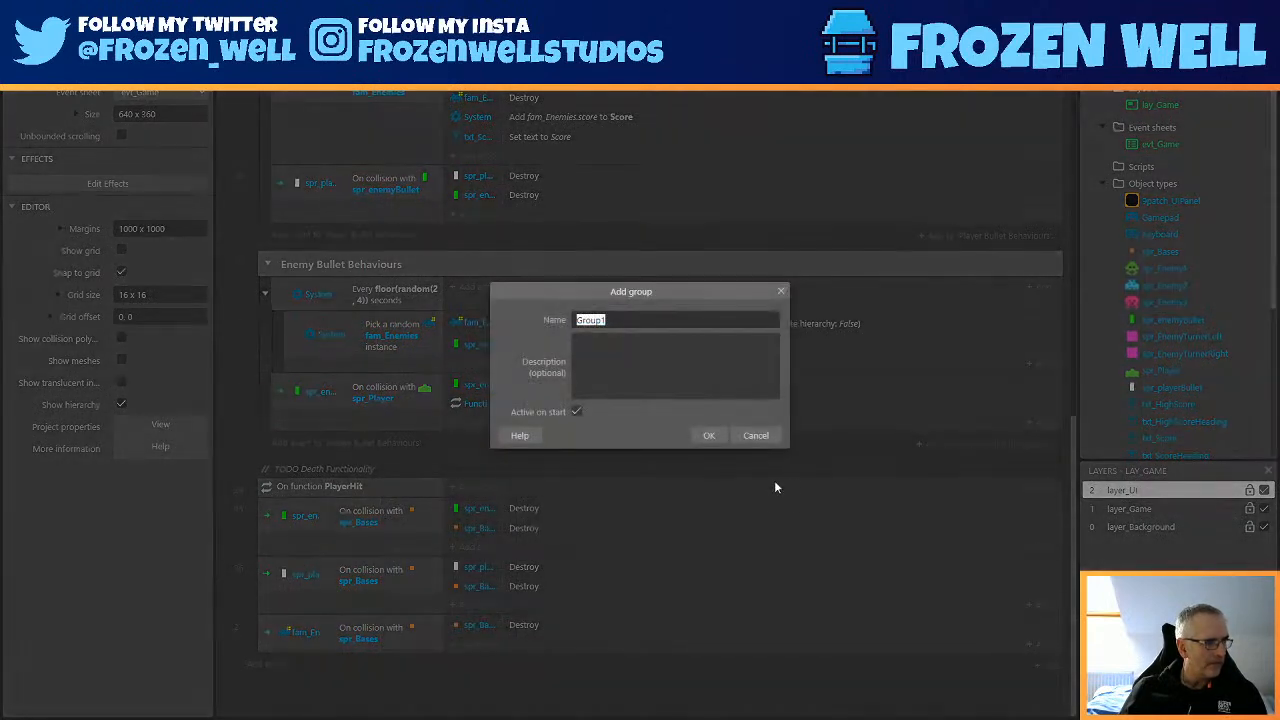
text(Base Beha)
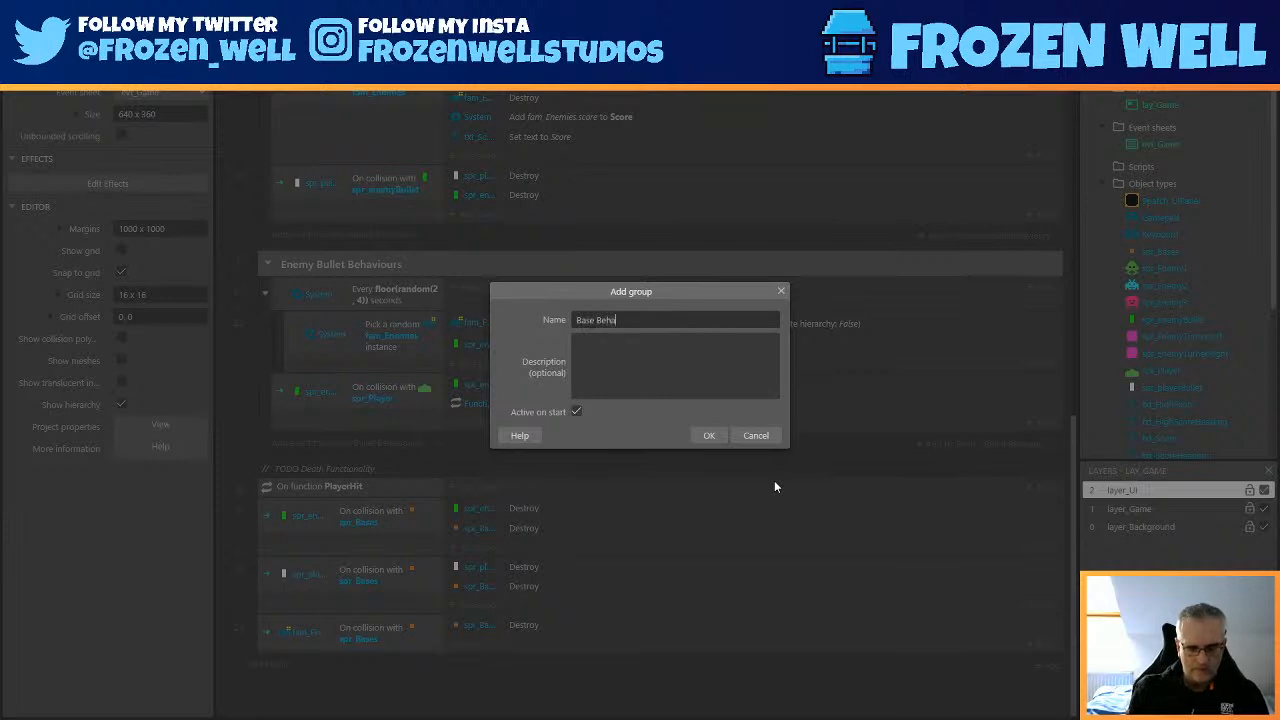
text(viours)
key(Return)
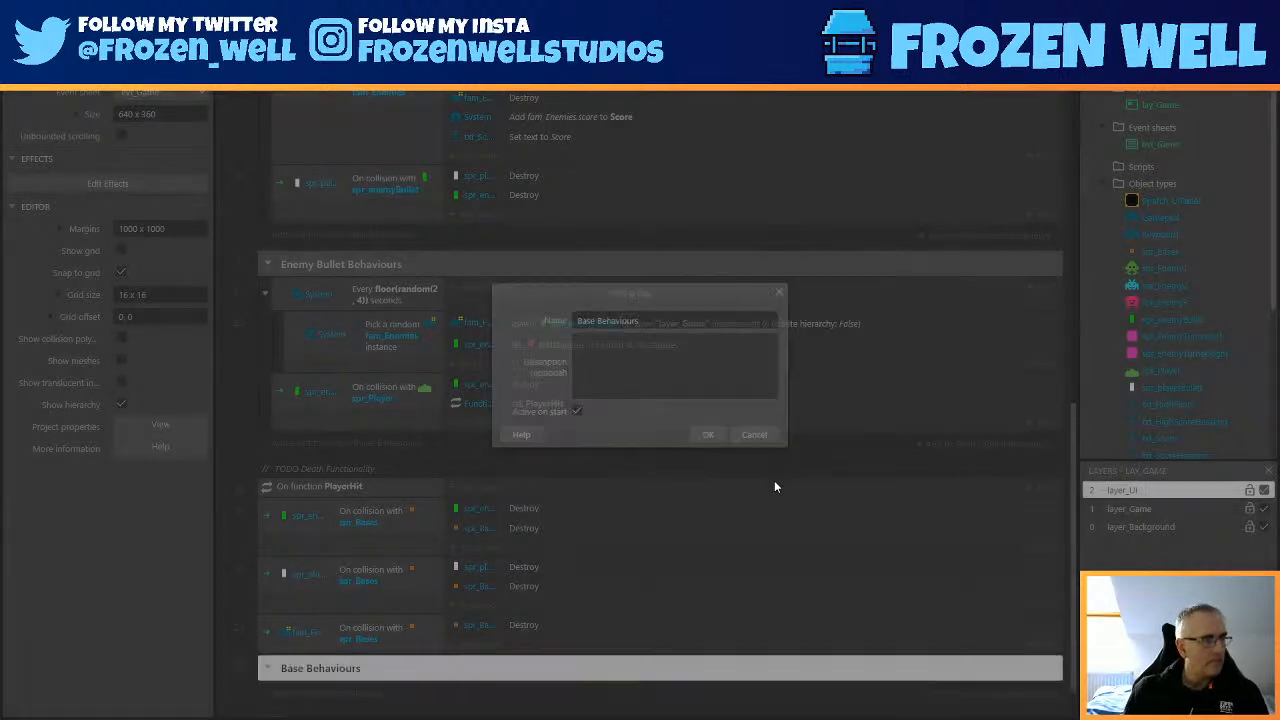
Move the three spr_Bases collision events into the Base Behaviours group.
click(254, 533)
click(264, 532)
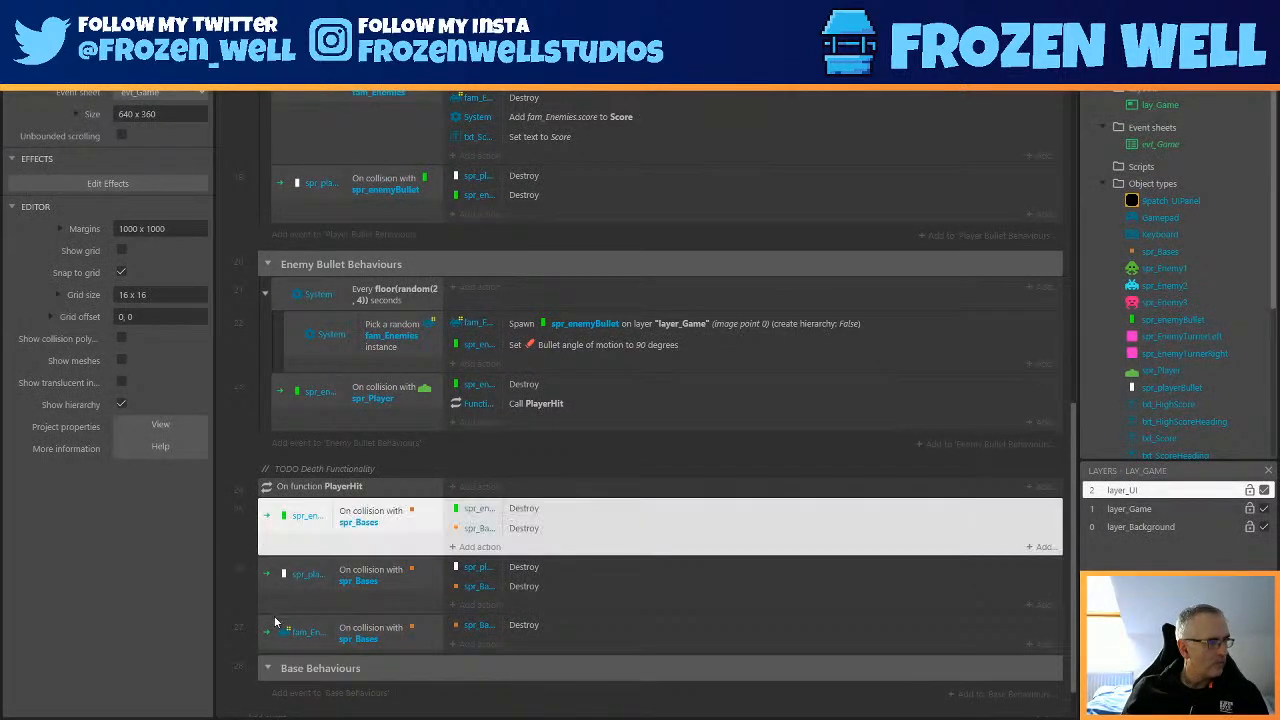
shift+click(267, 629)
drag(267, 629, 302, 677)
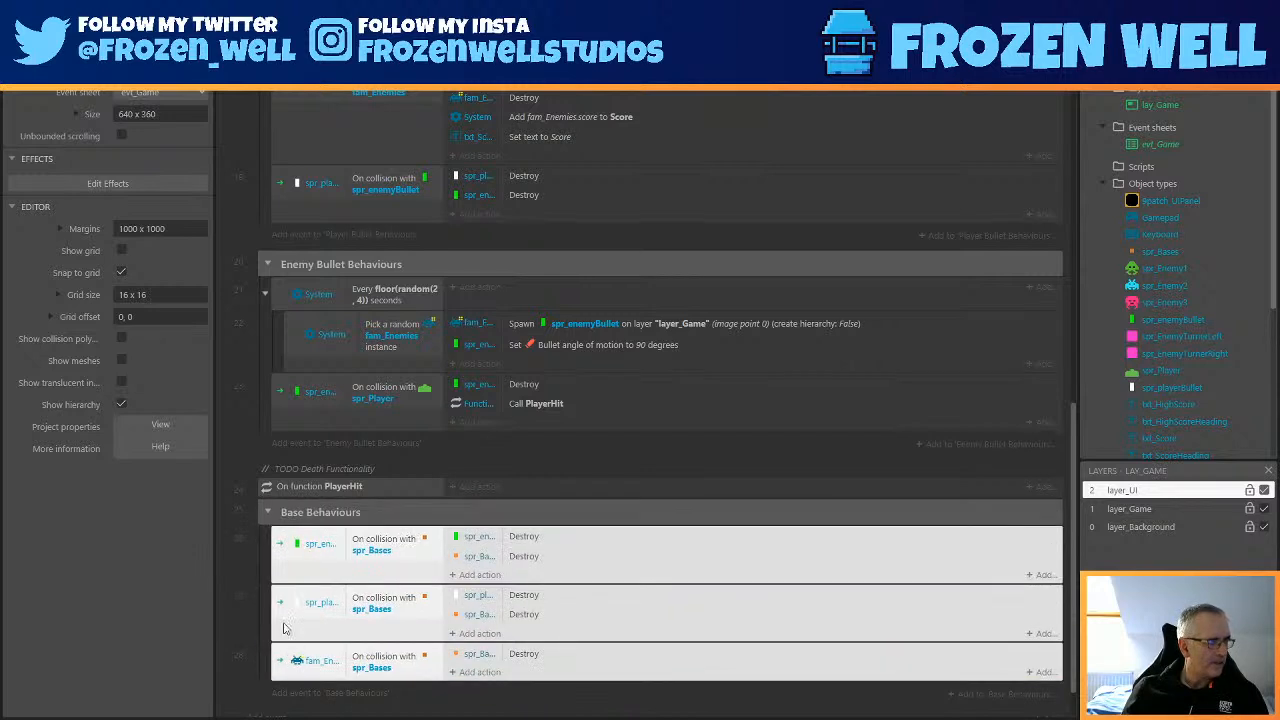
Move the TODO Death Functionality comment and the PlayerHit function below the Base Behaviours group, and collapse that group.
click(286, 472)
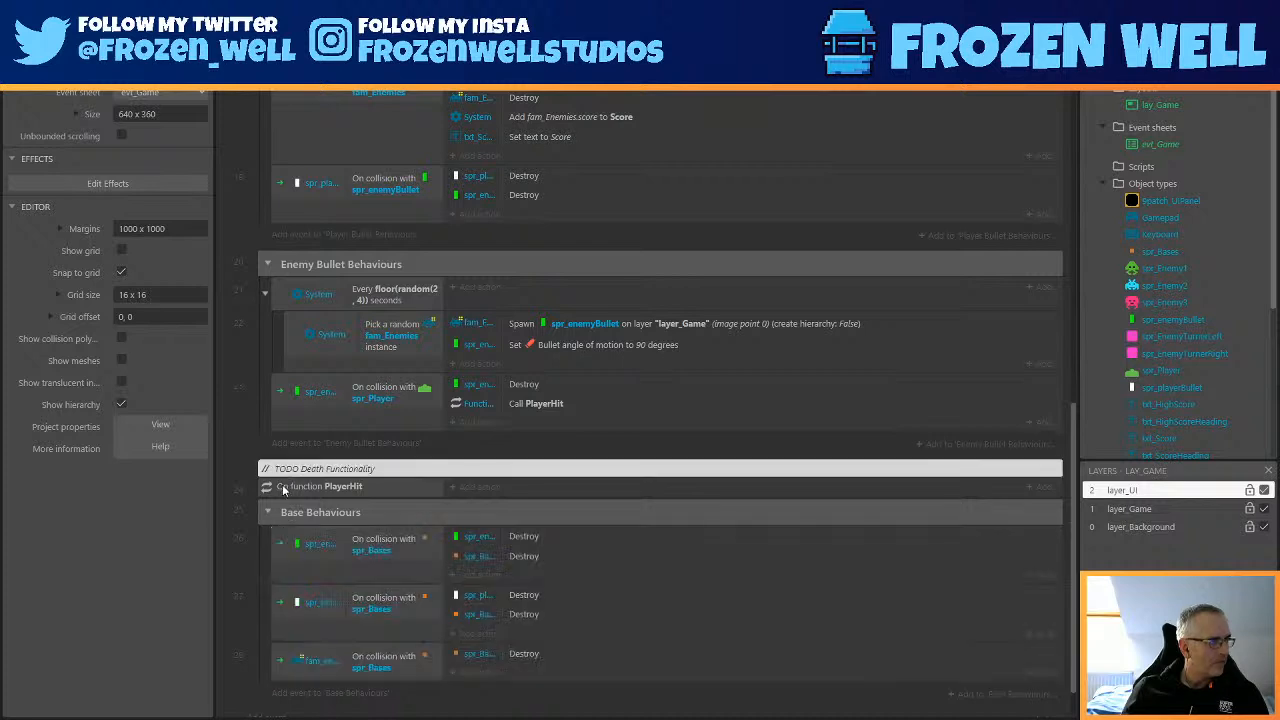
shift+click(266, 489)
drag(265, 489, 272, 668)
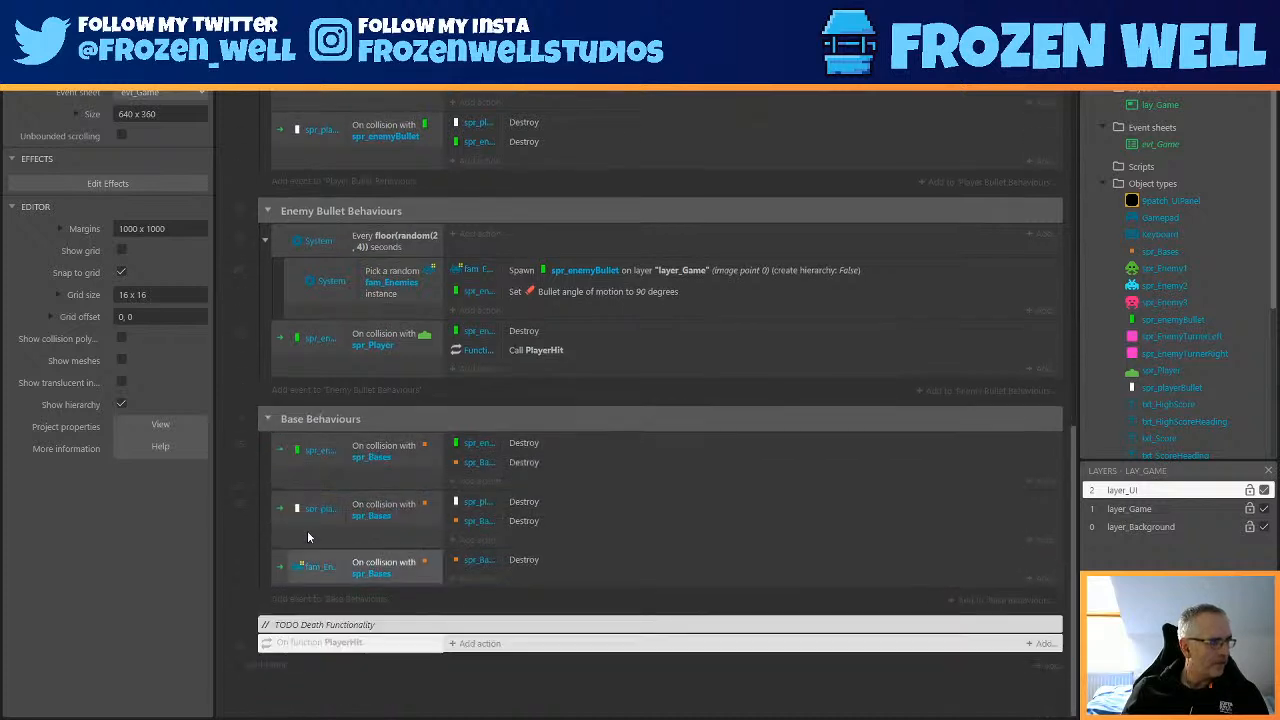
click(268, 421)
scroll(387, 361, up, 4)
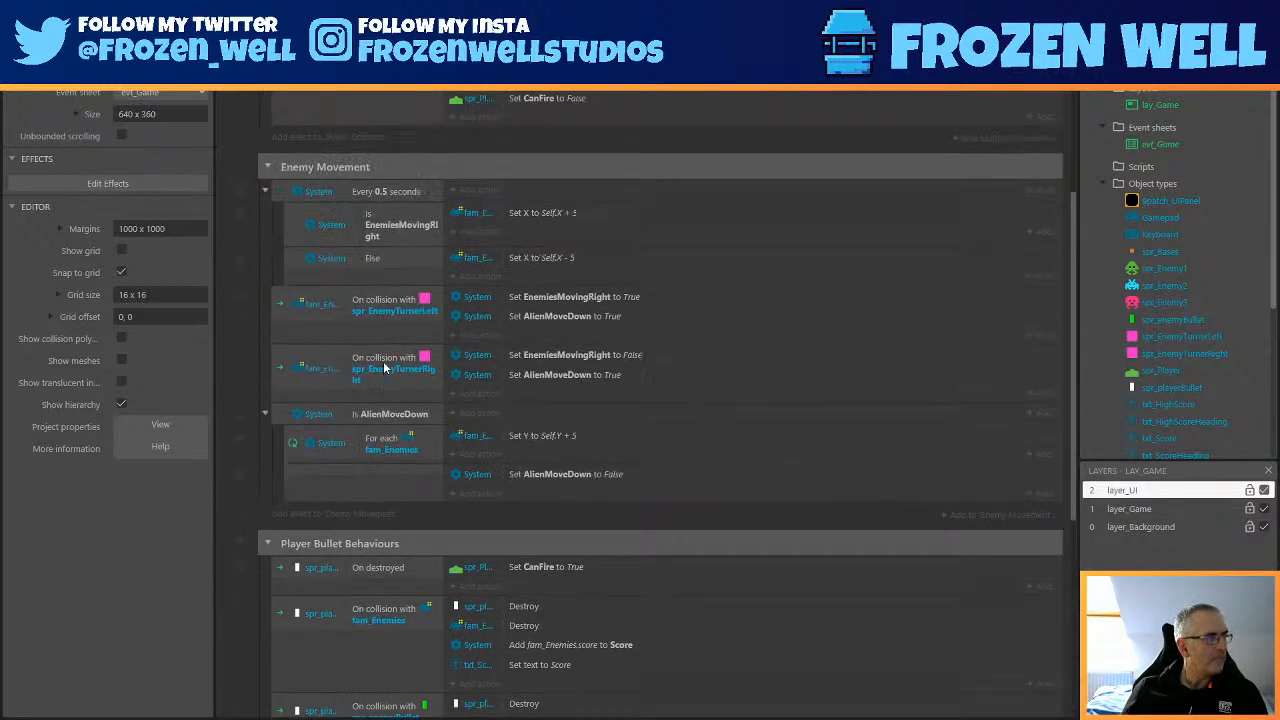
scroll(544, 402, down, 4)
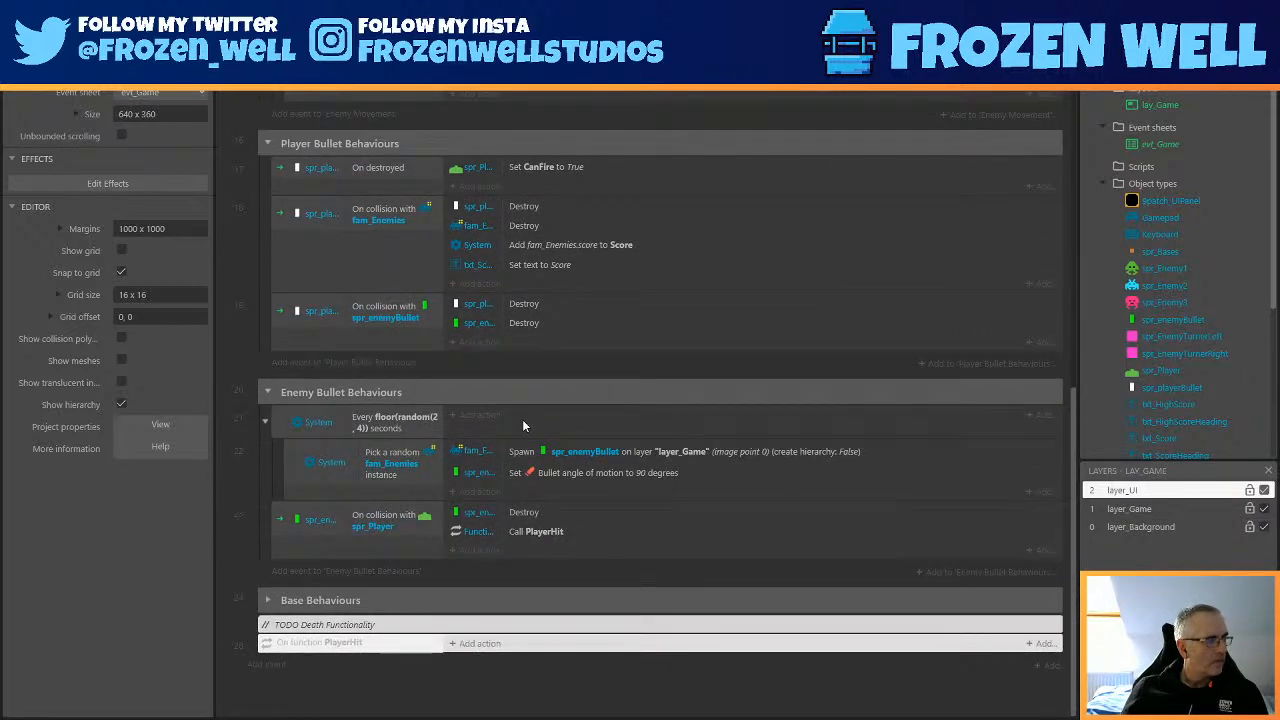
Add a function named GameOver below the PlayerHit function.
click(268, 665)
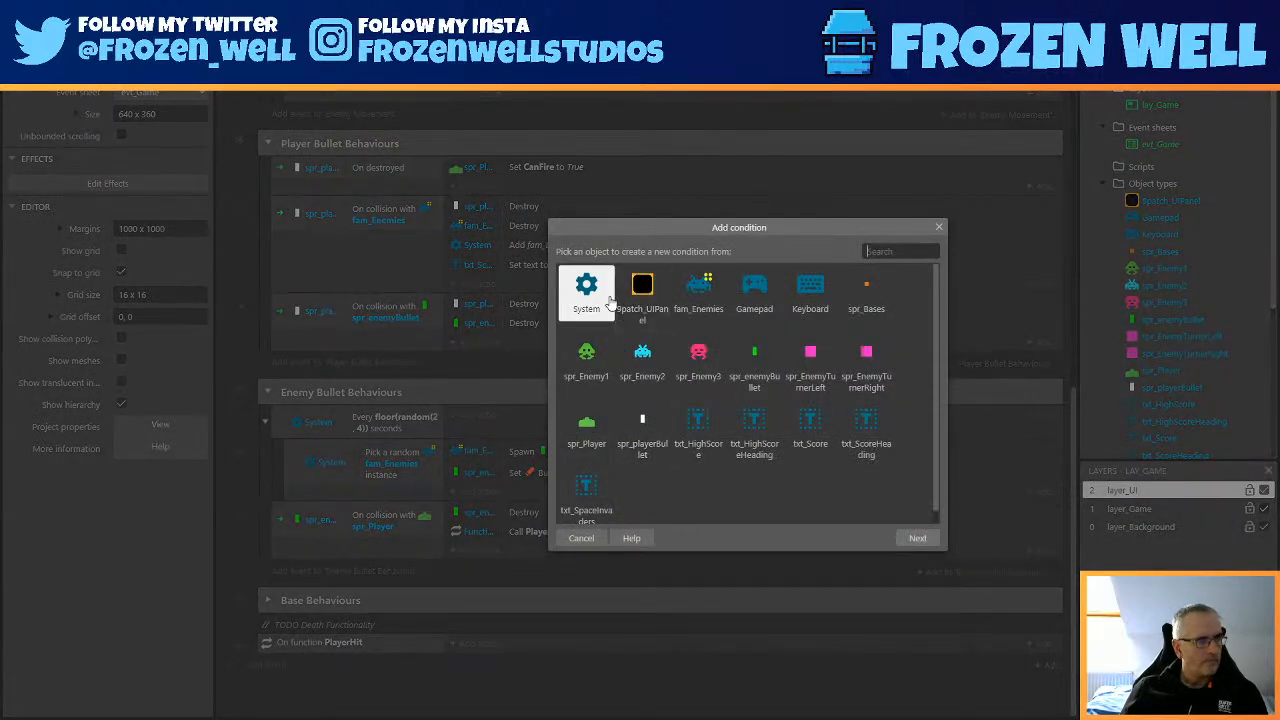
click(588, 539)
right_click(320, 659)
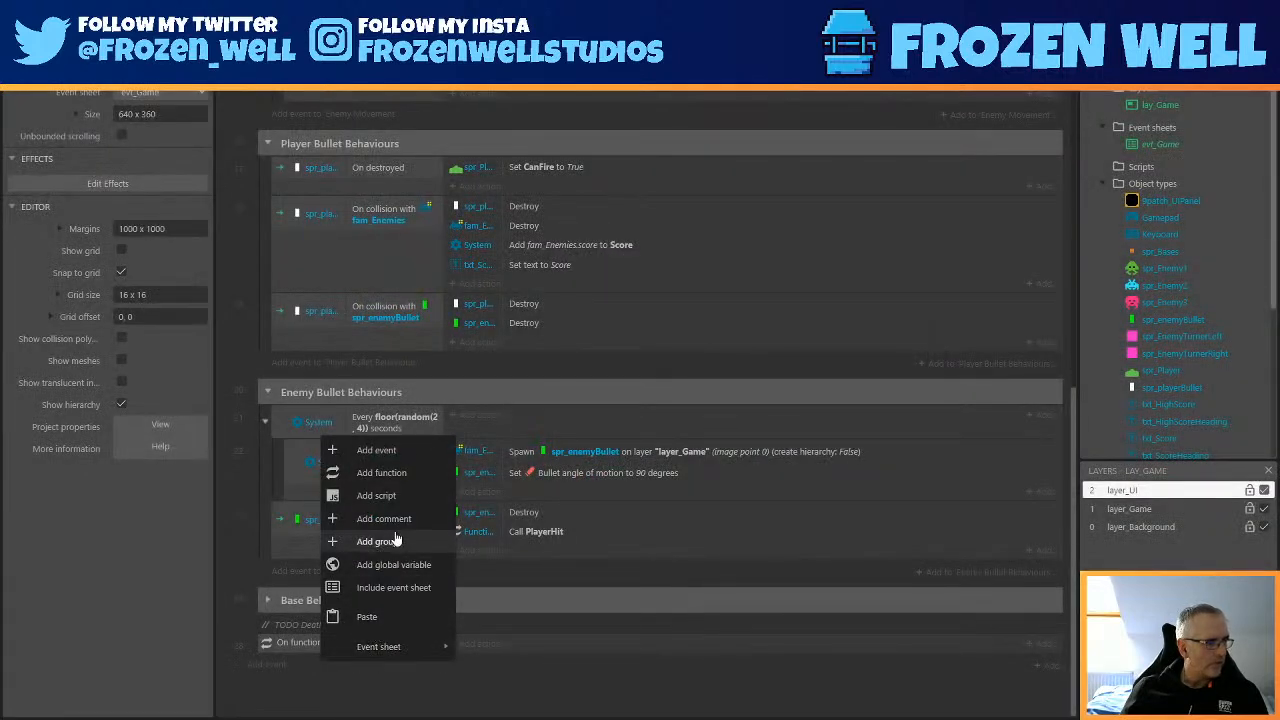
click(398, 474)
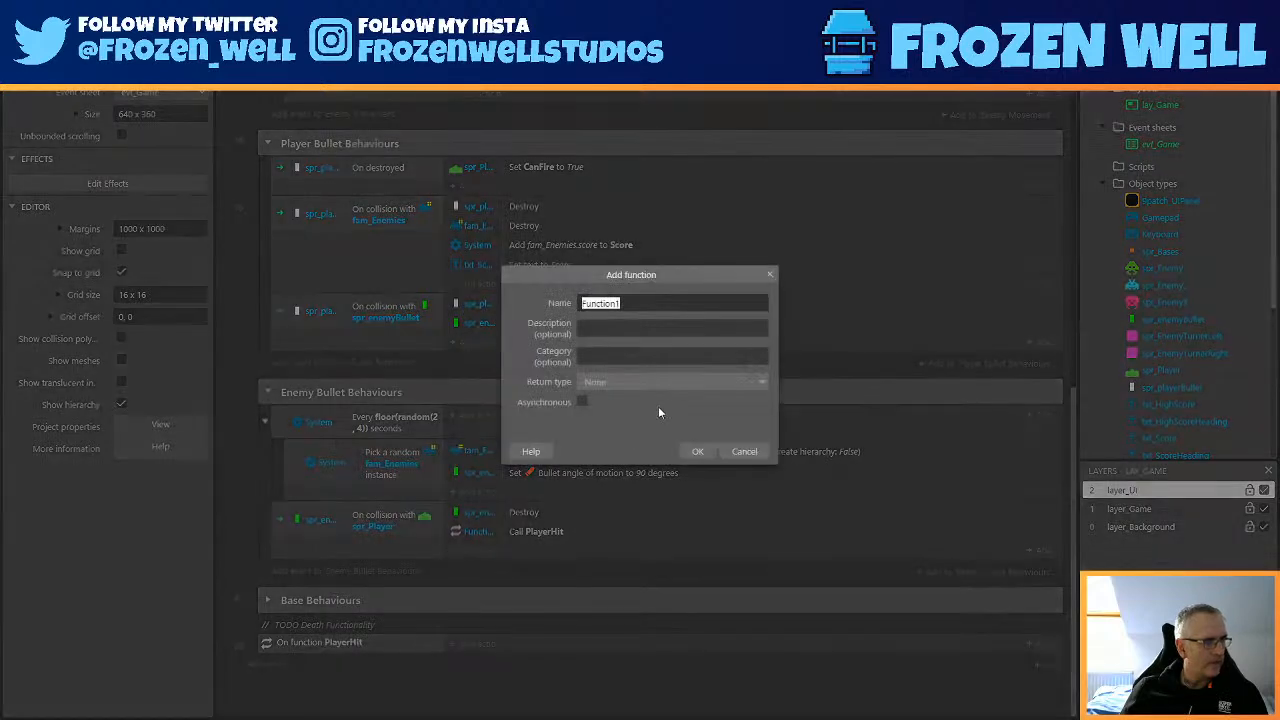
text(GameOver)
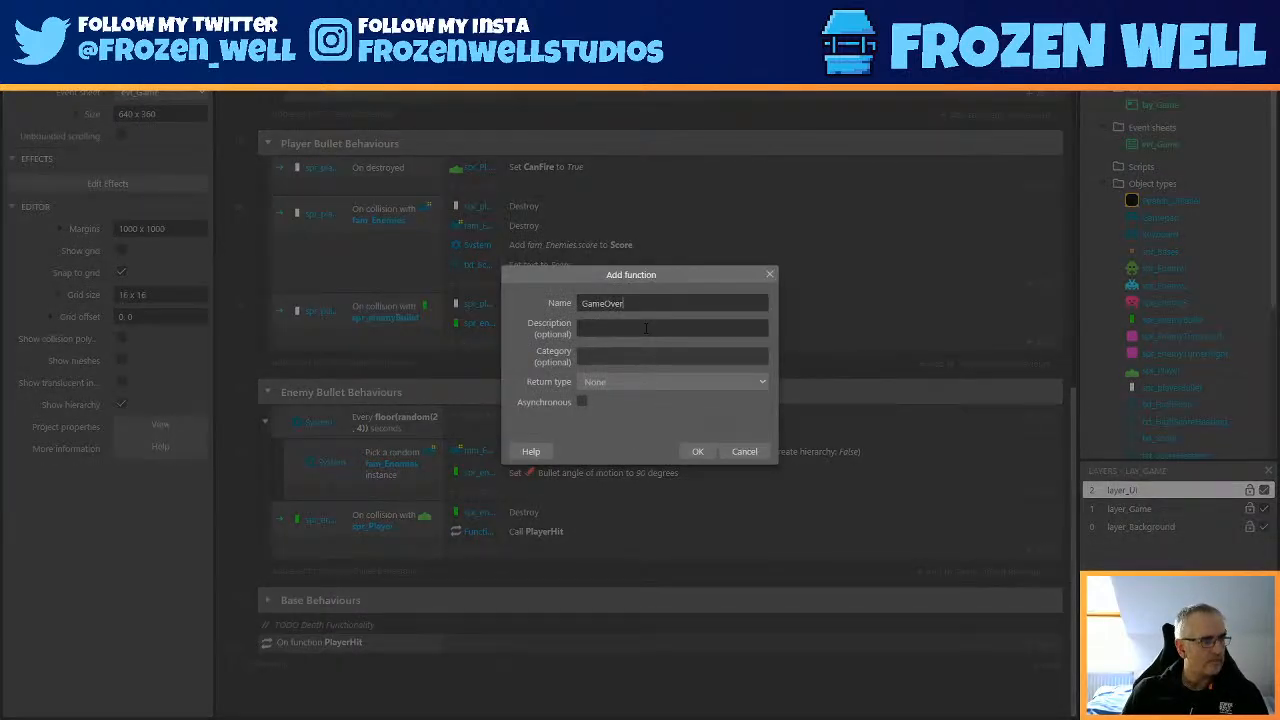
key(Return)
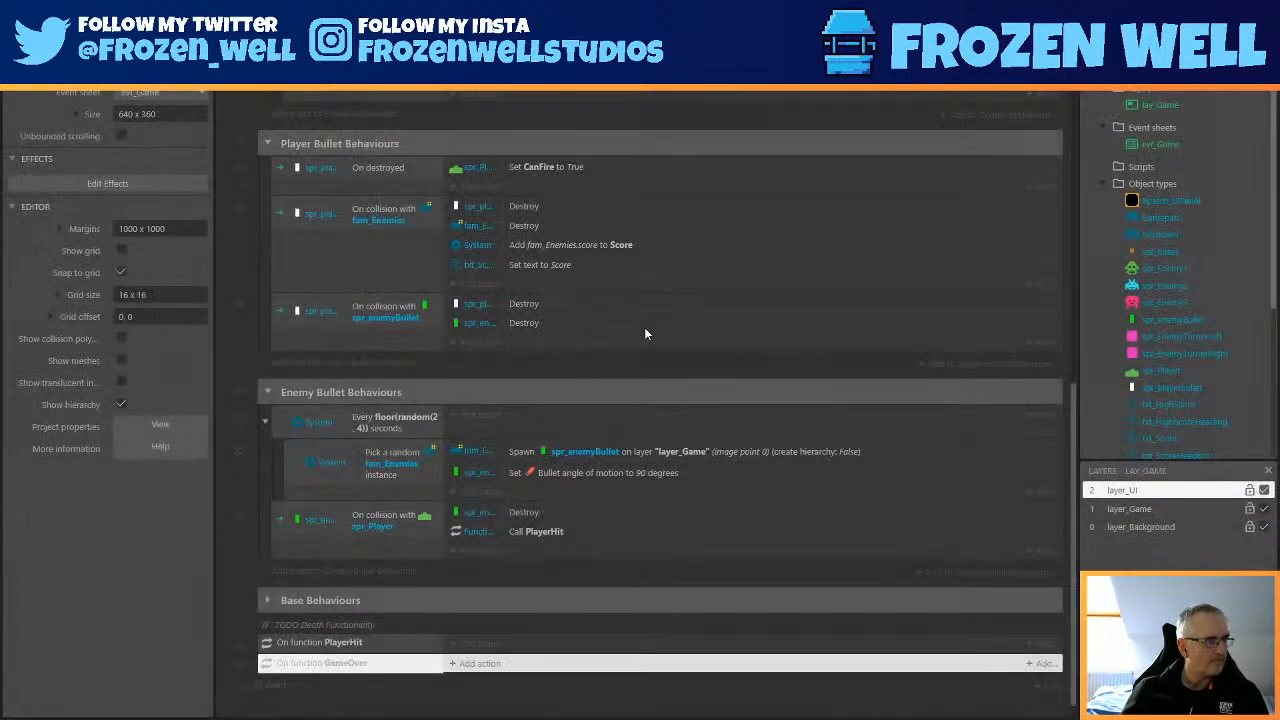
click(485, 663)
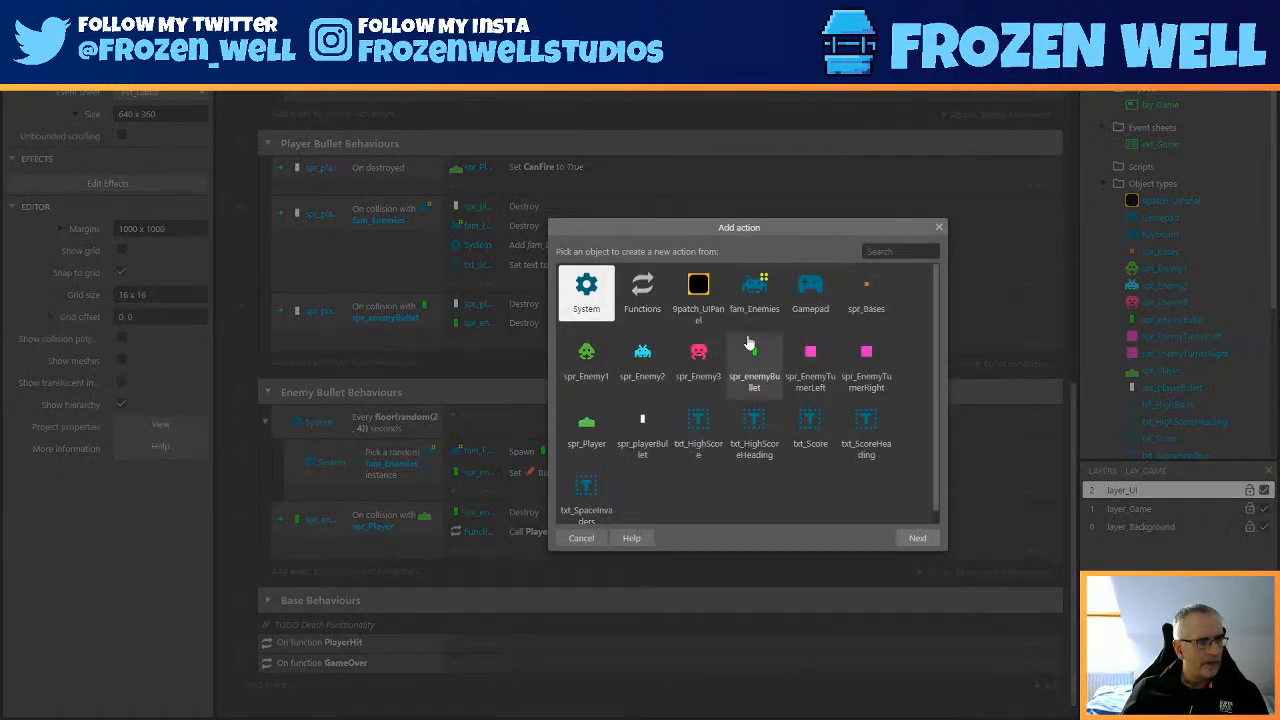
click(581, 537)
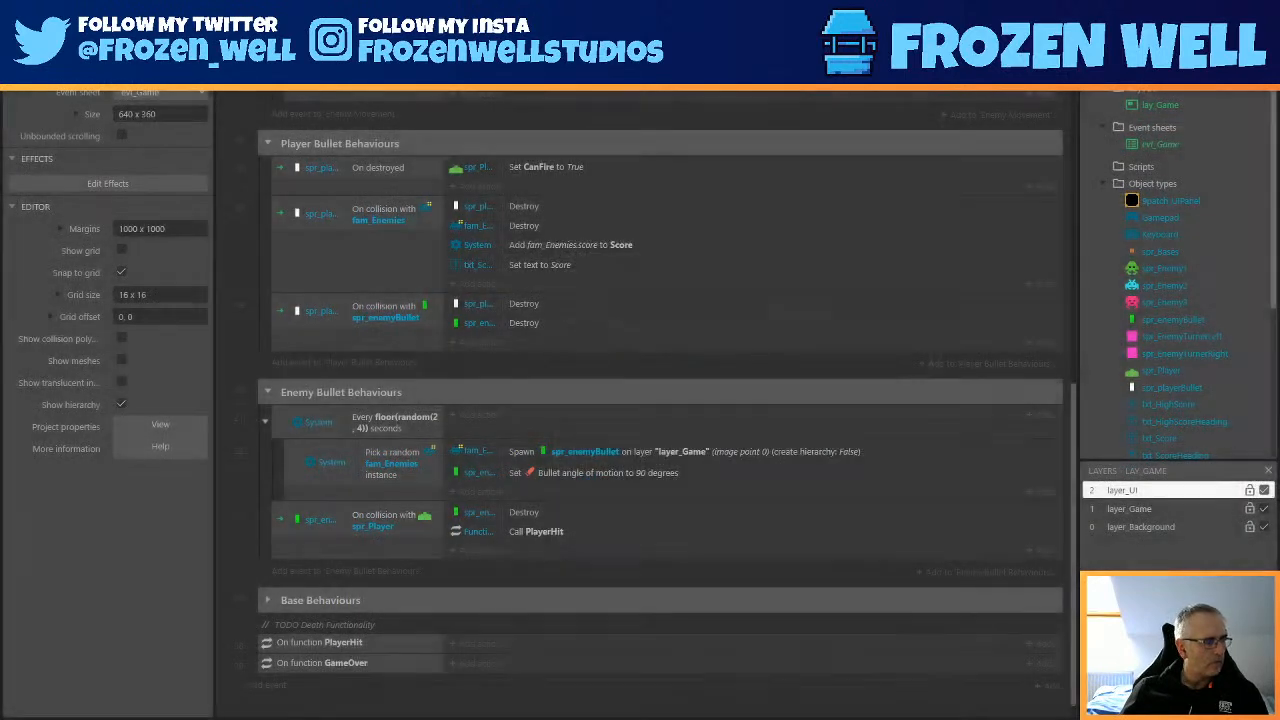
Start a sub-event under the GameOver function using the System condition Compare two values.
click(288, 665)
key(s)
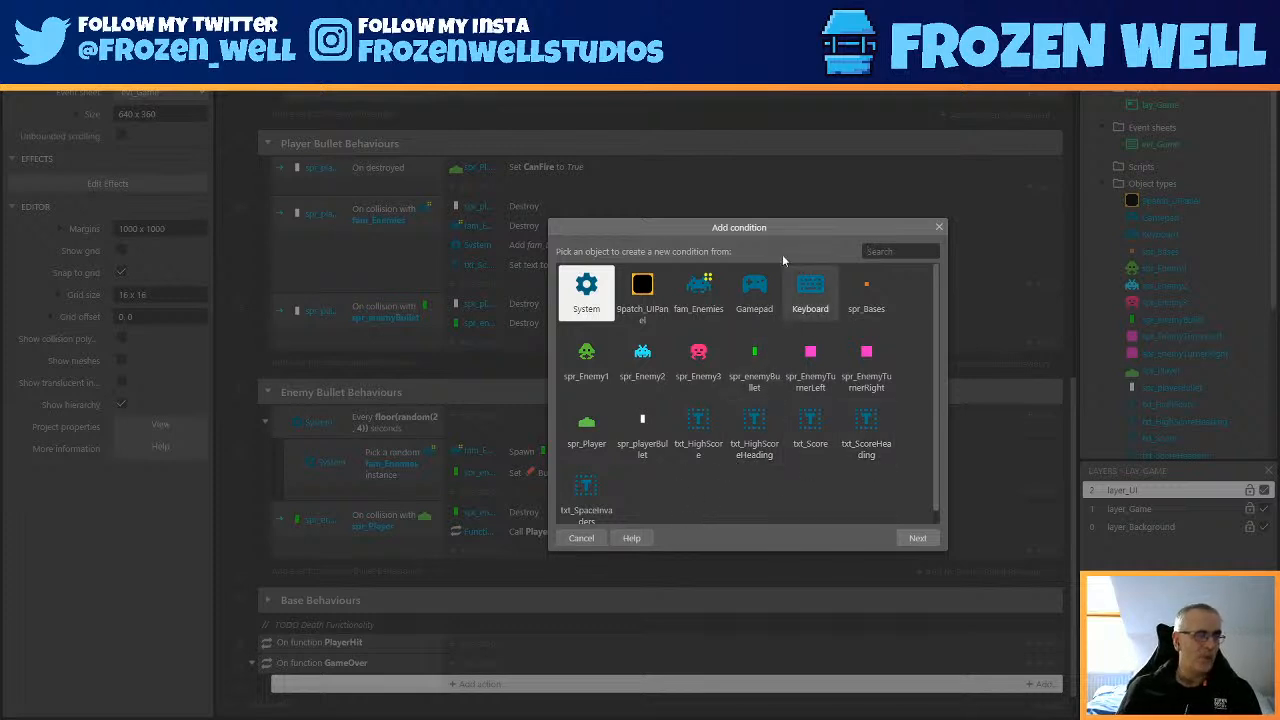
drag(758, 227, 727, 201)
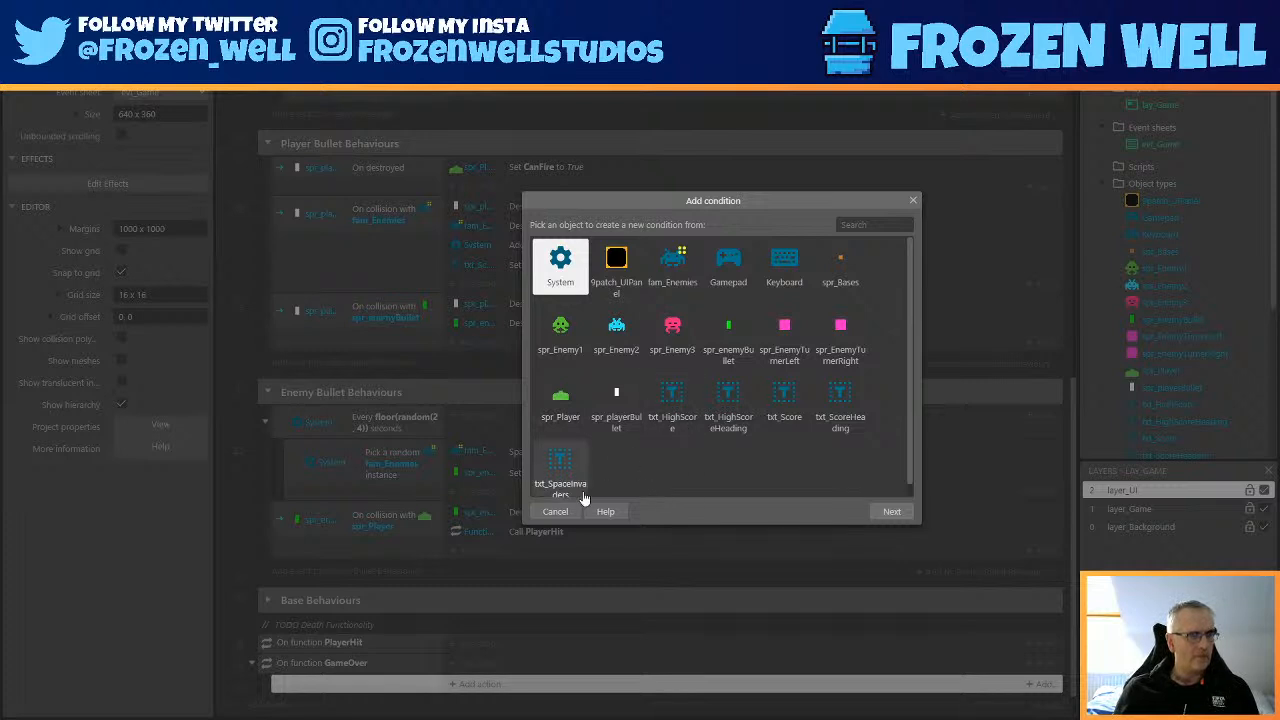
drag(647, 196, 714, 187)
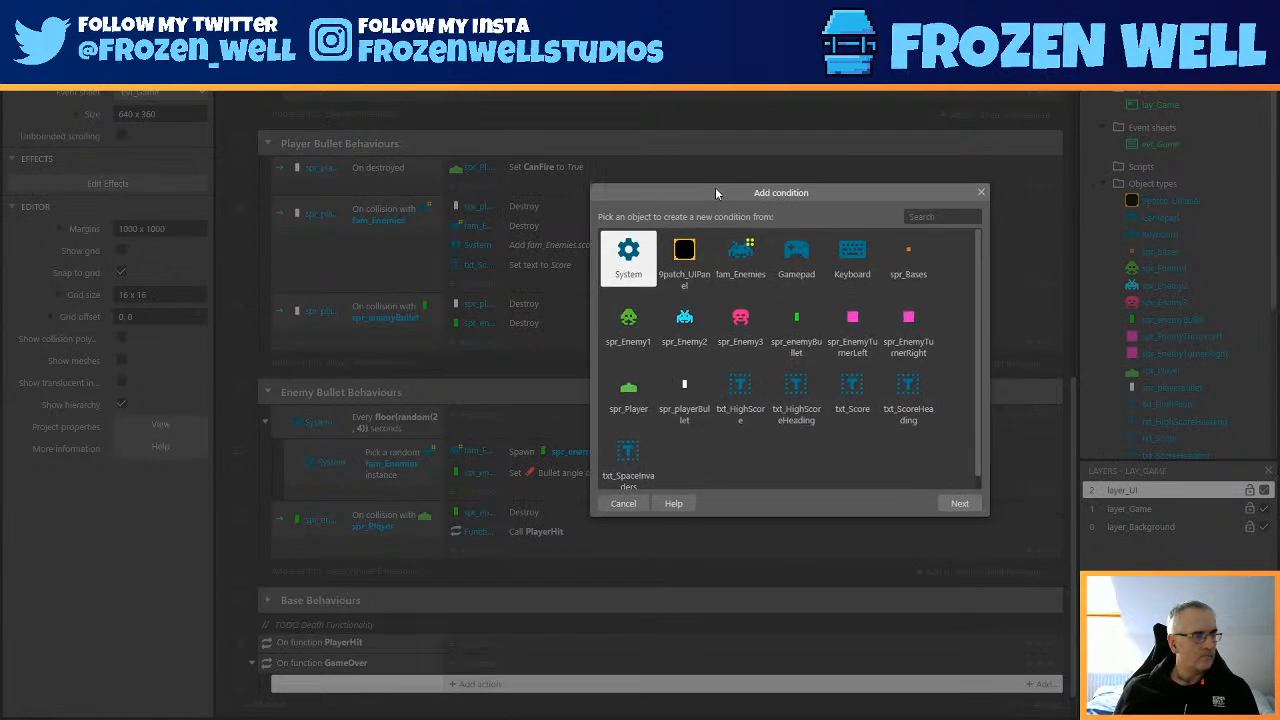
double_click(631, 265)
text(comp)
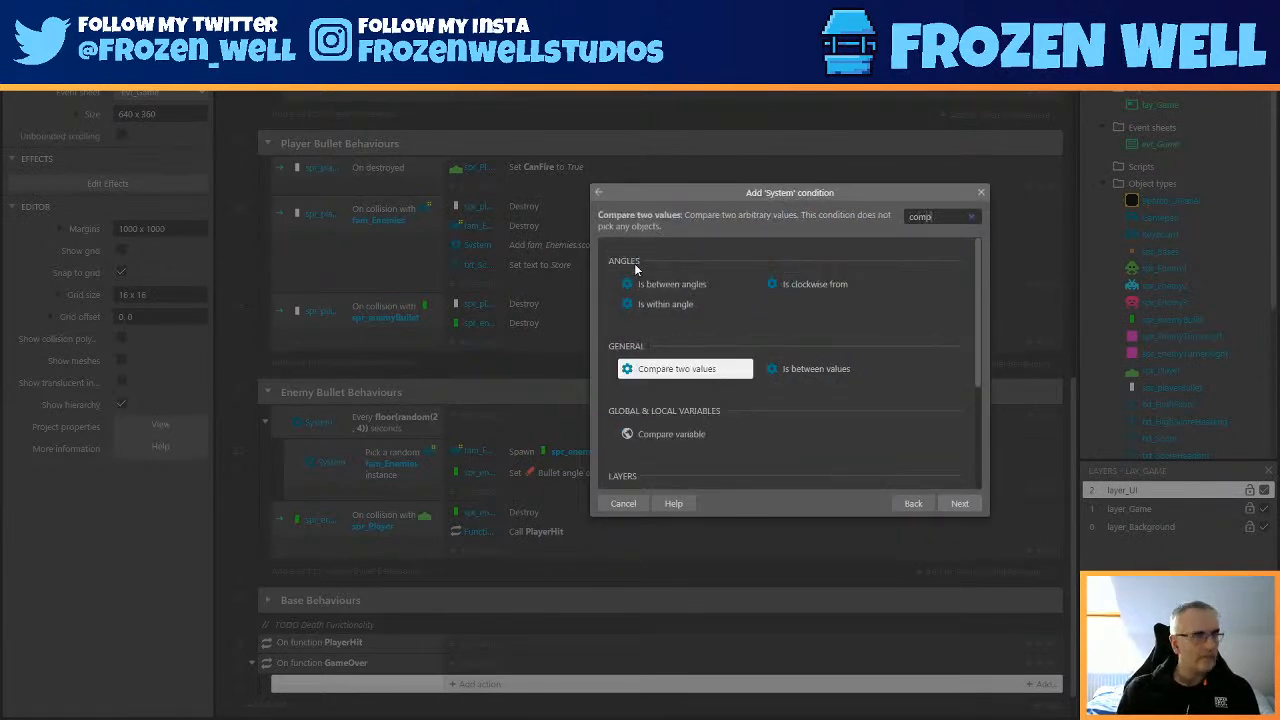
double_click(700, 369)
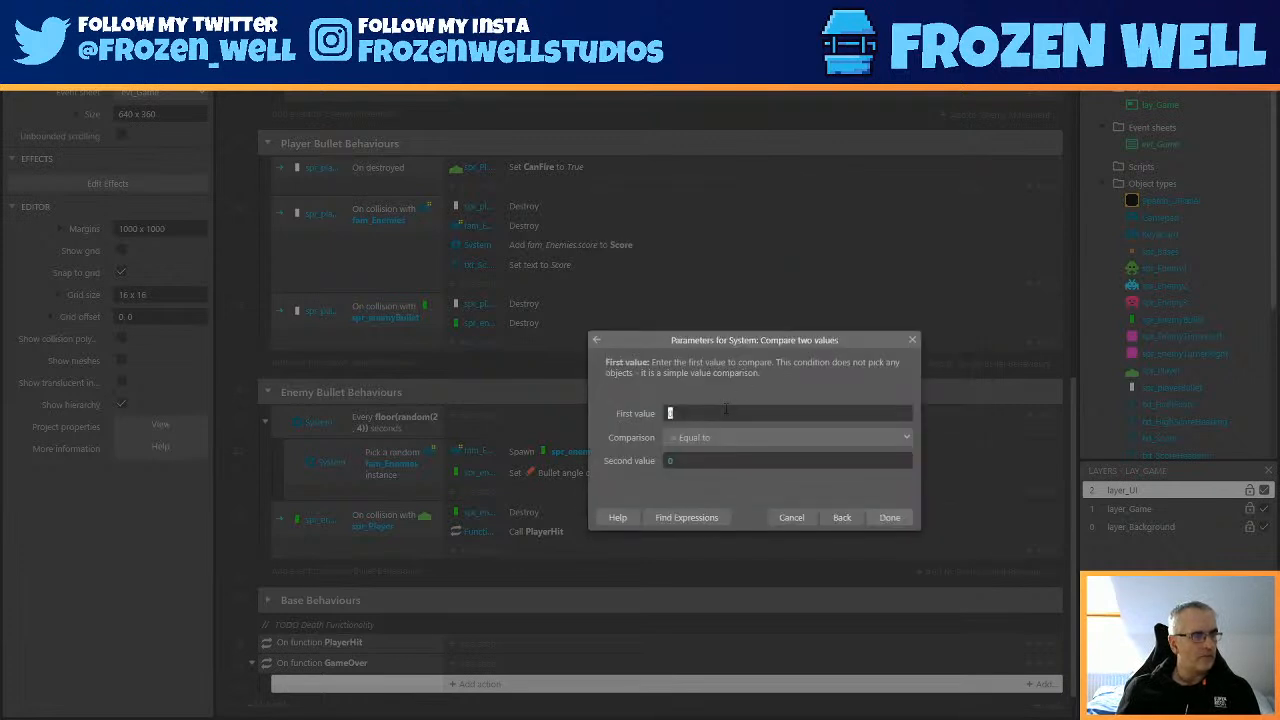
Define the sub-event's comparison as Score greater than HighScore and add the condition.
text(score)
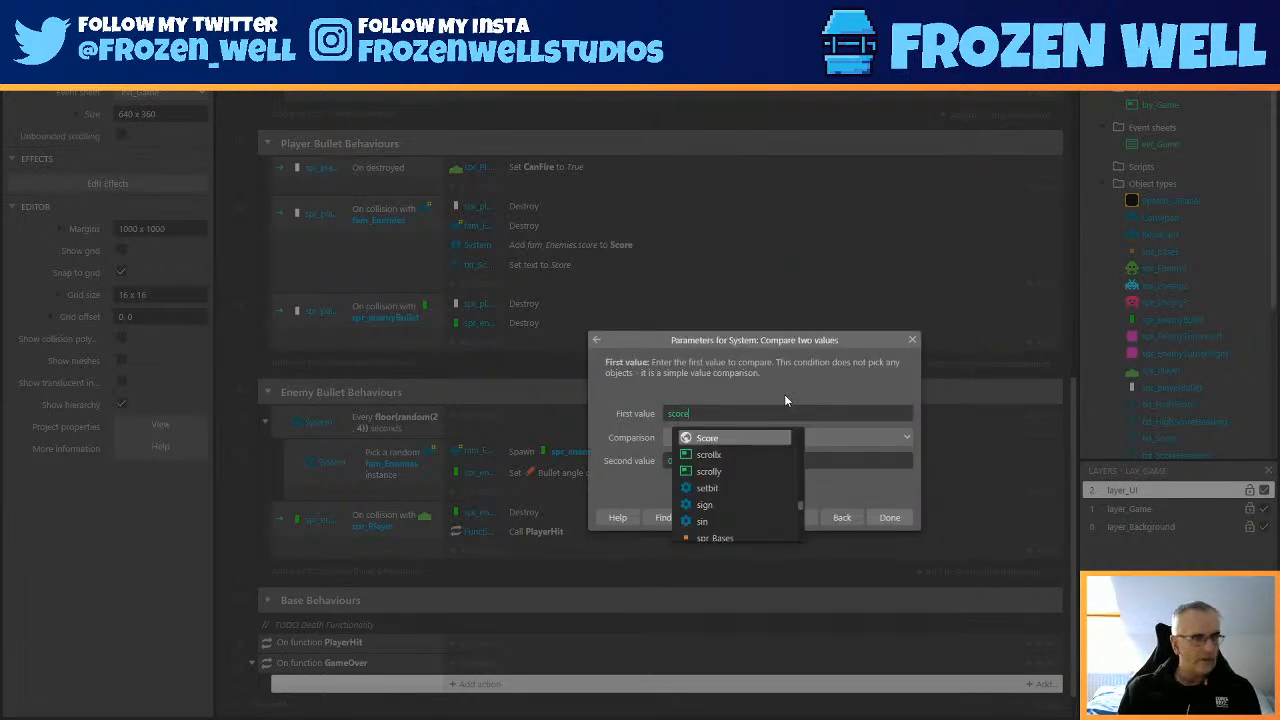
click(704, 439)
click(704, 438)
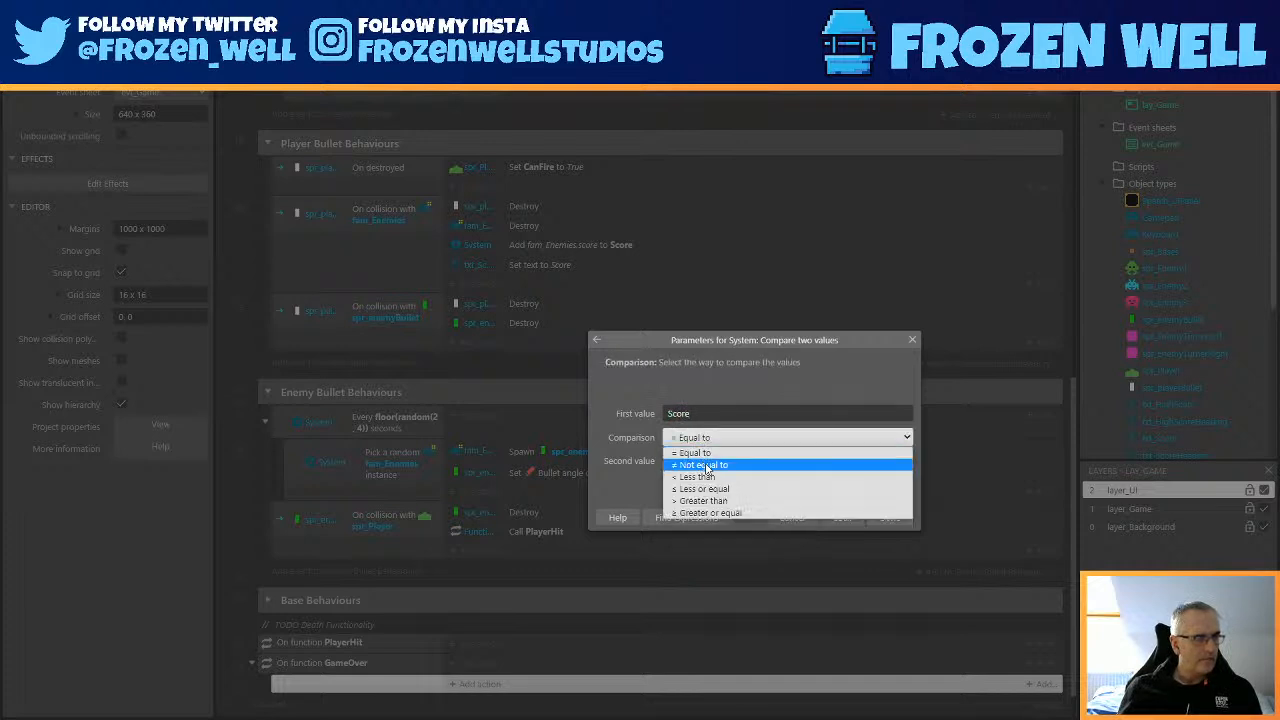
click(725, 500)
click(712, 461)
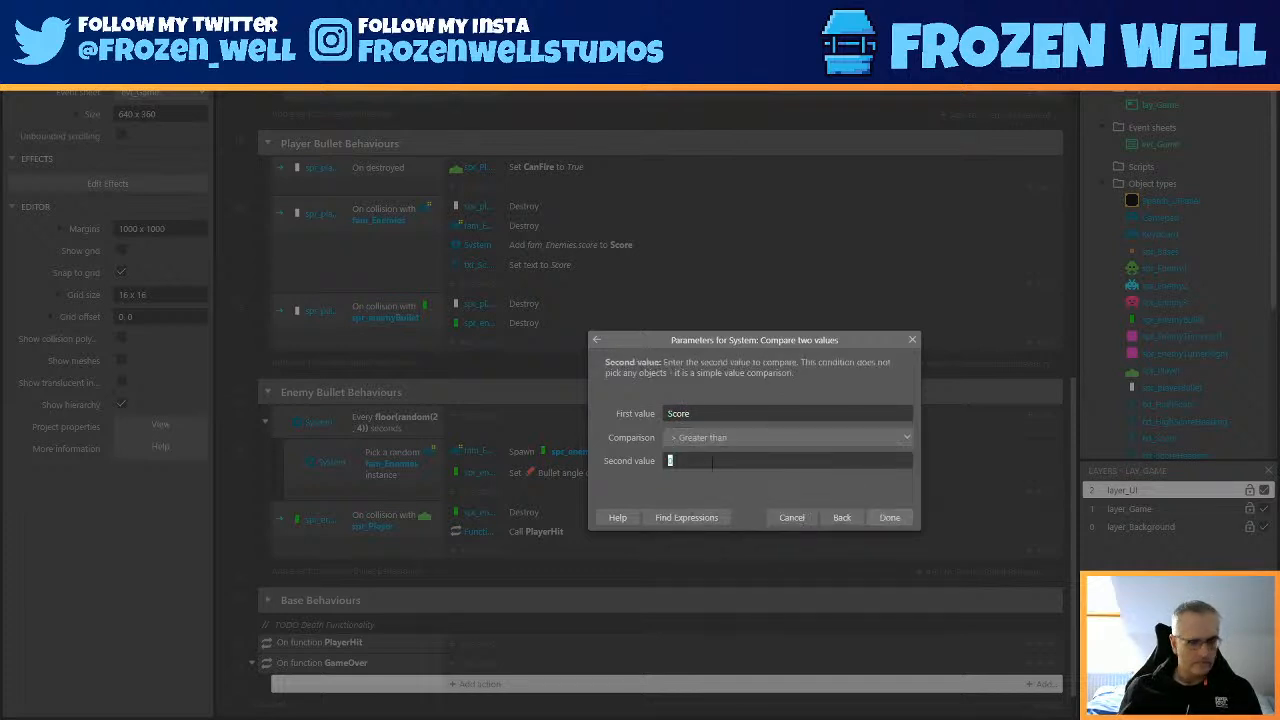
text(high)
key(Return)
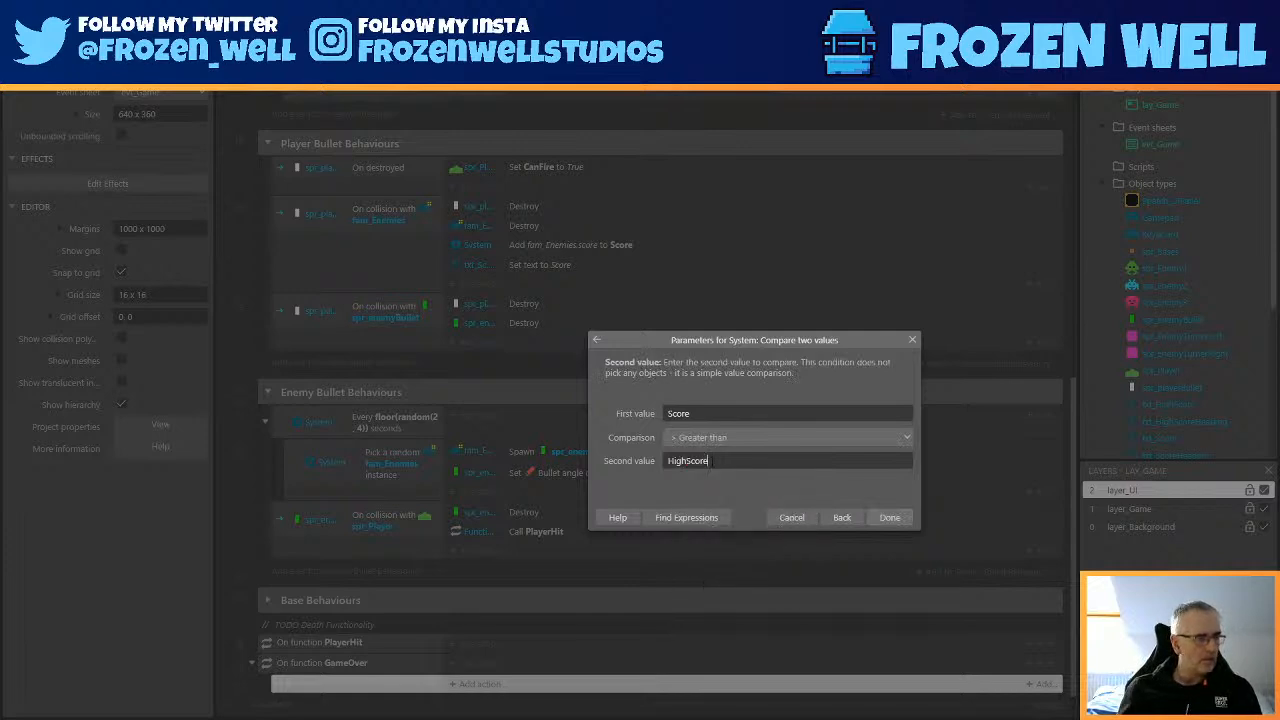
click(889, 517)
scroll(455, 635, down, 1)
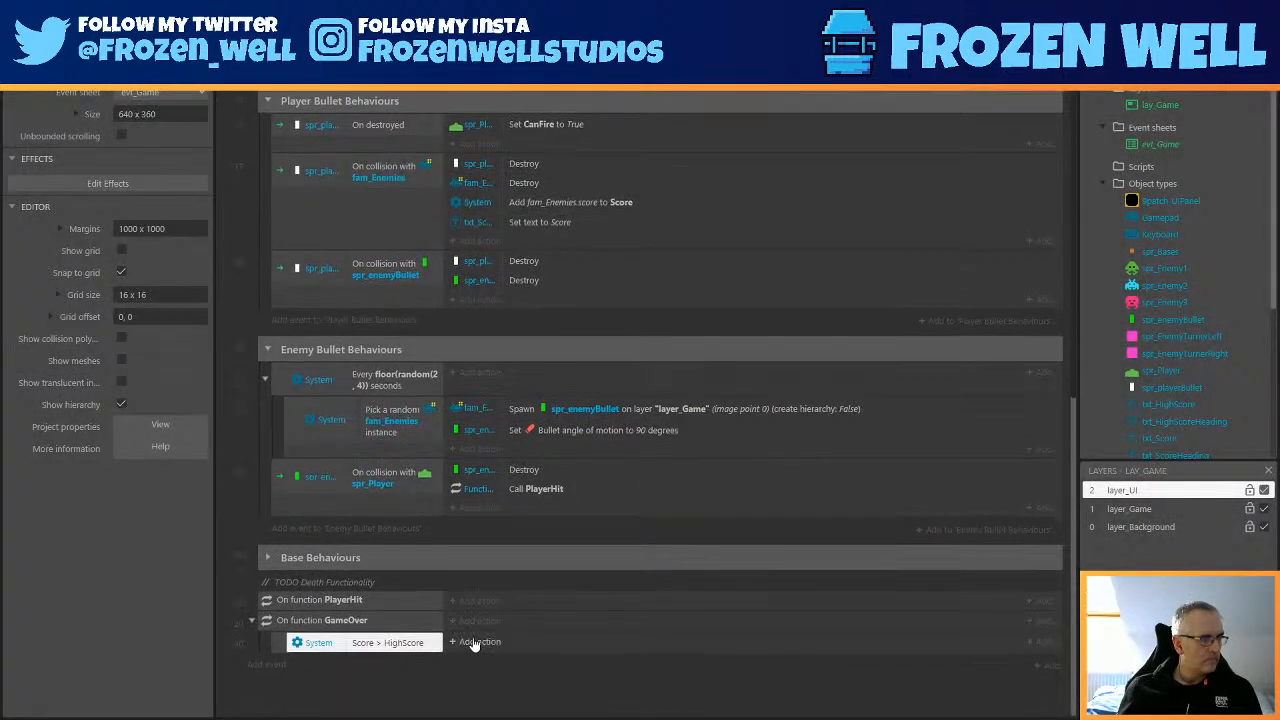
Add a System Set value action to the Score > HighScore sub-event that sets HighScore to Score, and save the project.
click(471, 643)
double_click(628, 252)
text(set va)
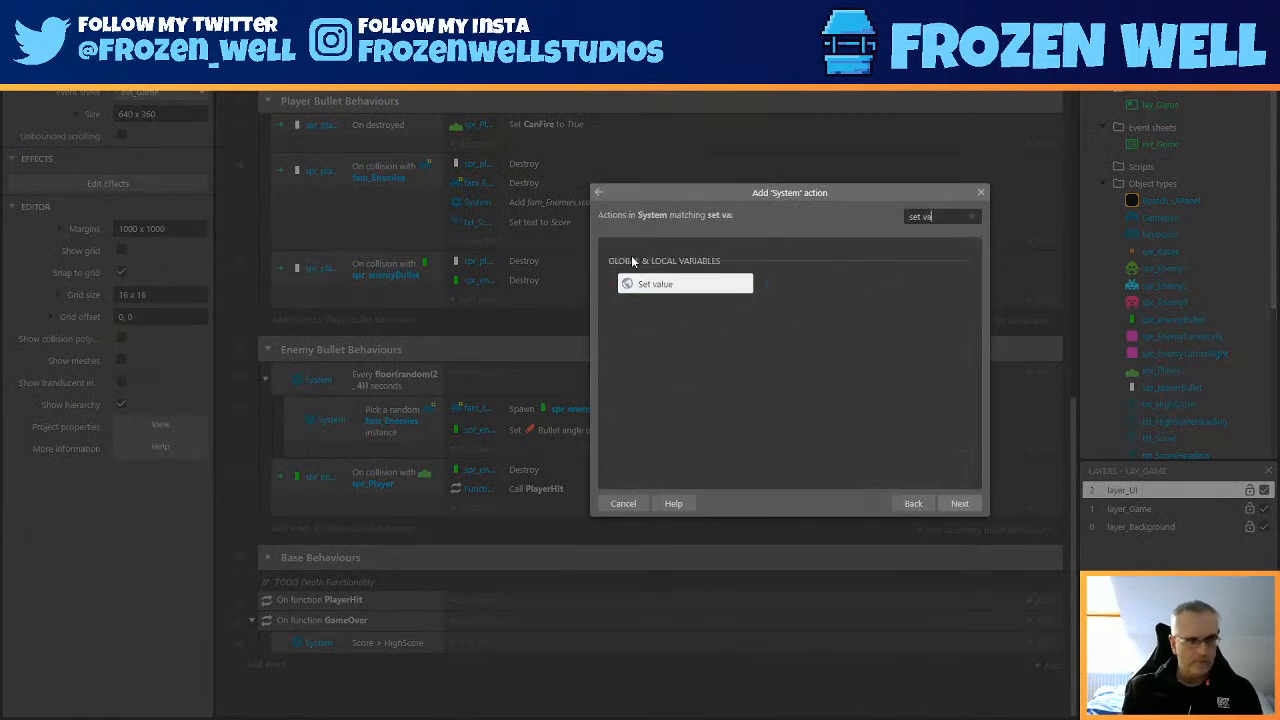
double_click(700, 284)
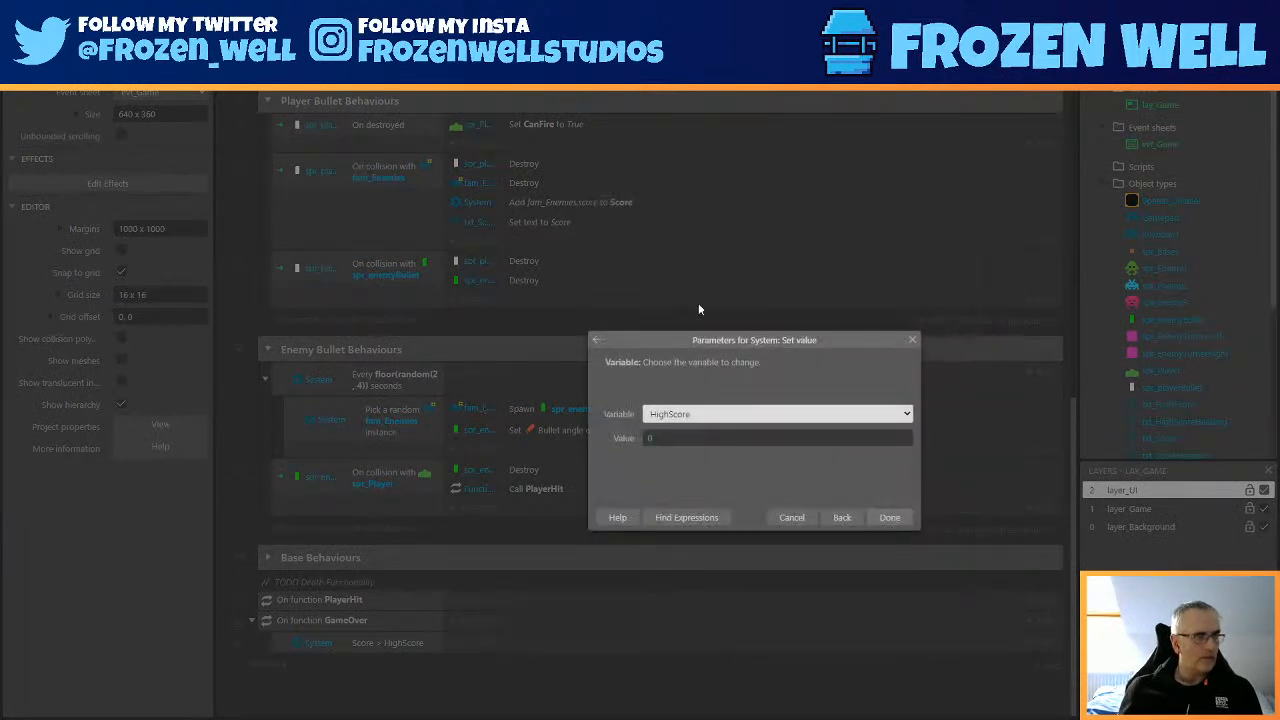
click(711, 436)
text(scor)
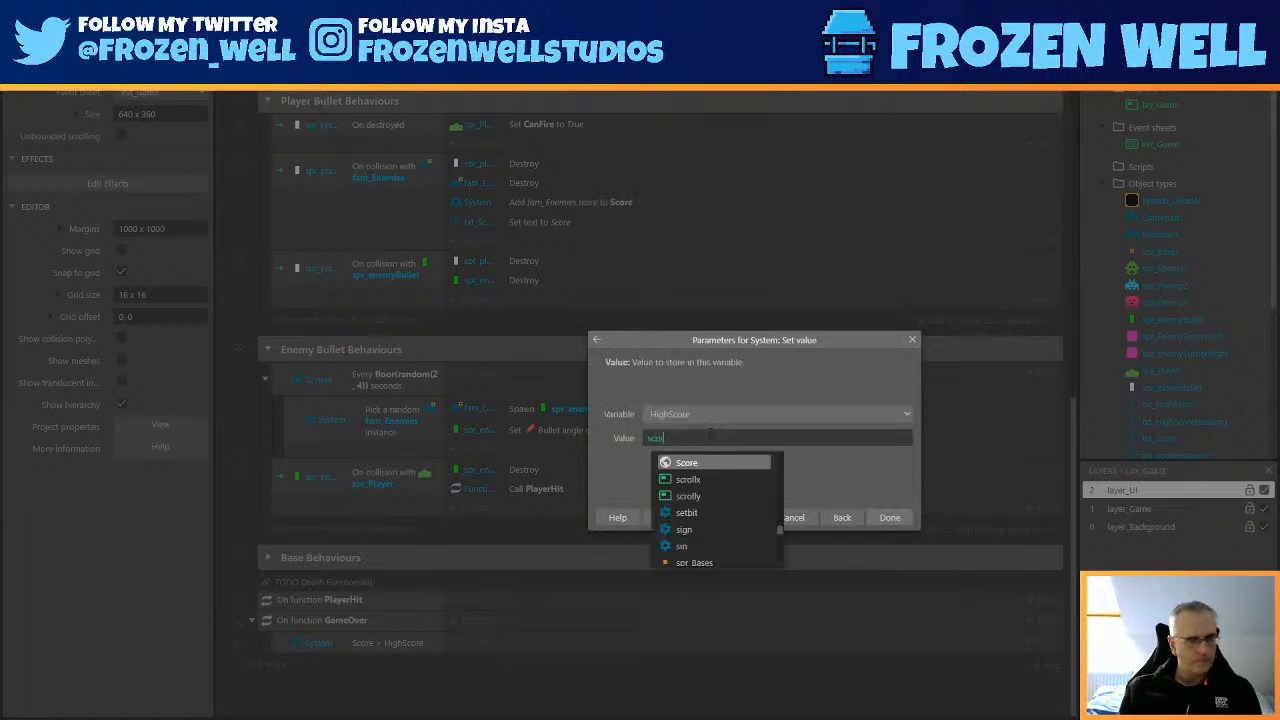
key(Return)
click(893, 518)
click(584, 669)
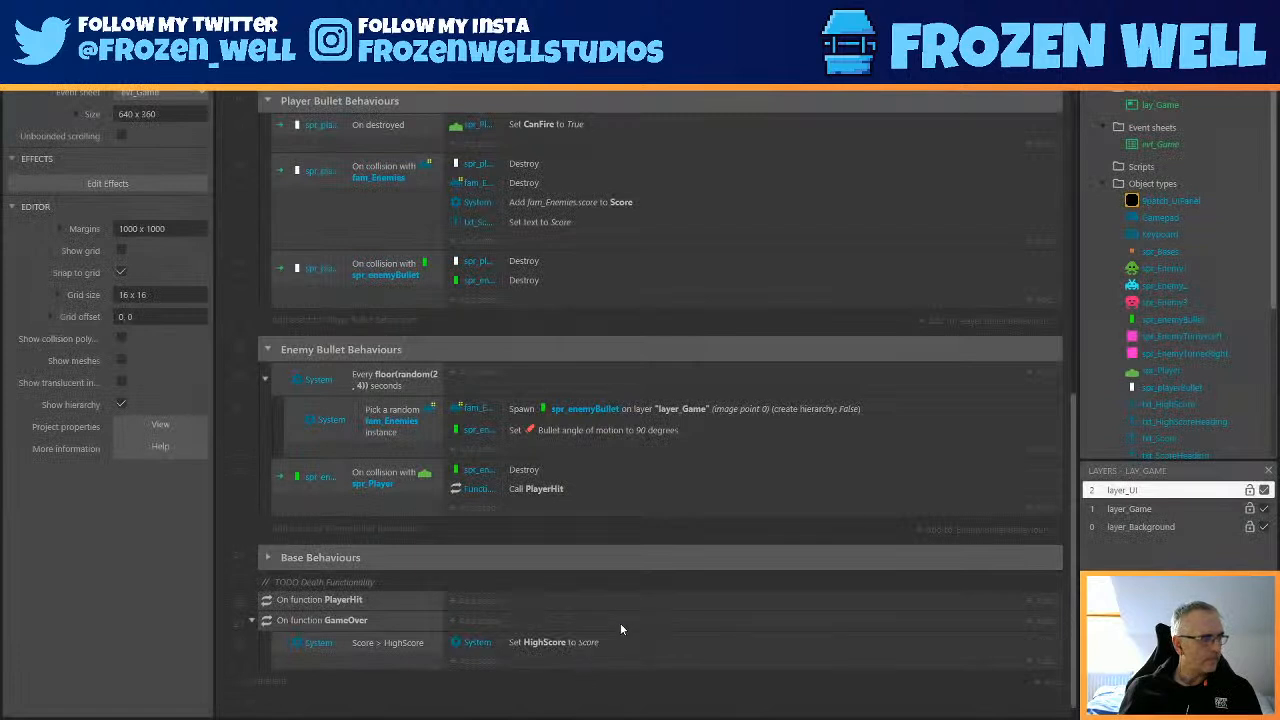
scroll(463, 678, down, 1)
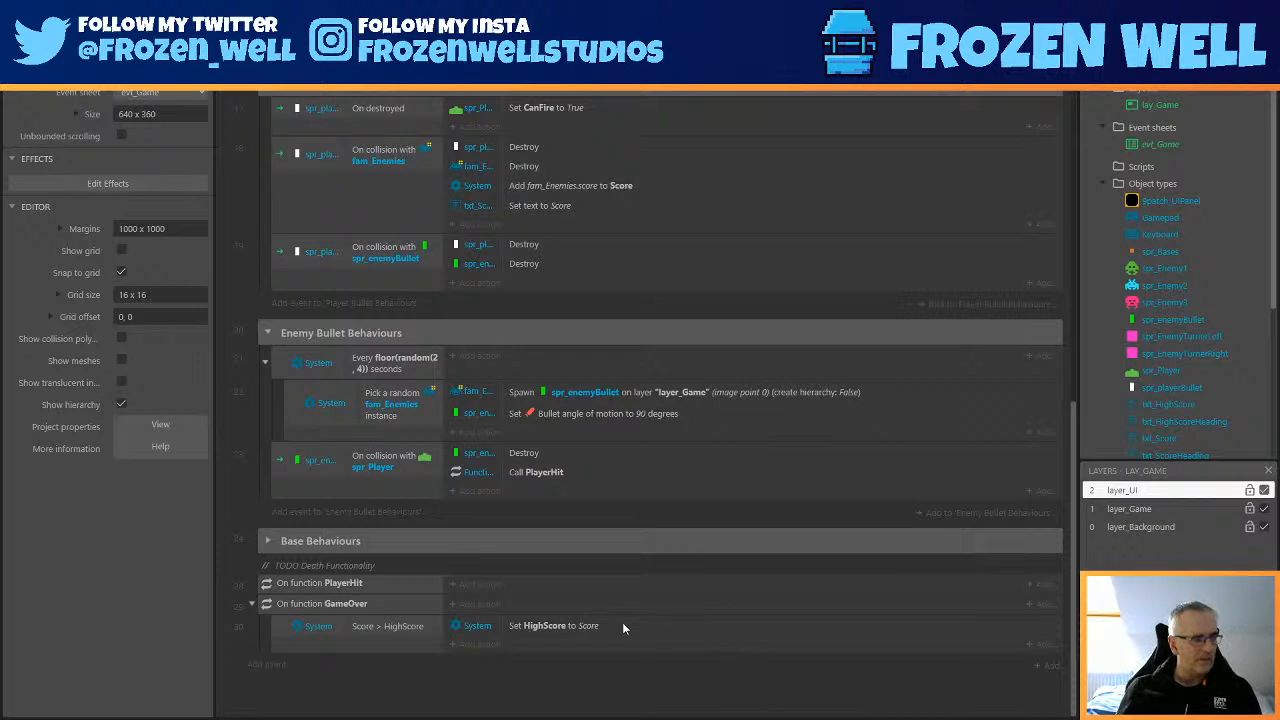
key(ctrl+s)
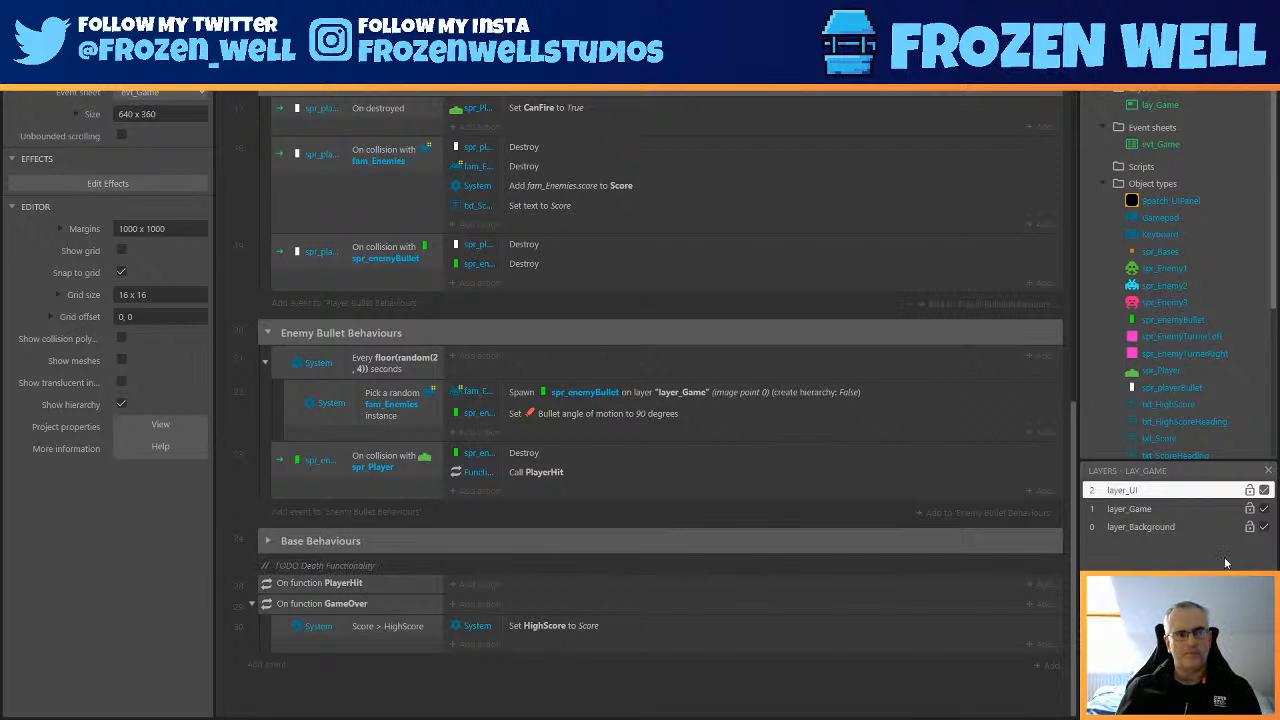
Switch from the event sheet to the lay_Game layout to view the game screen and its score panel.
scroll(643, 430, up, 5)
click(308, 34)
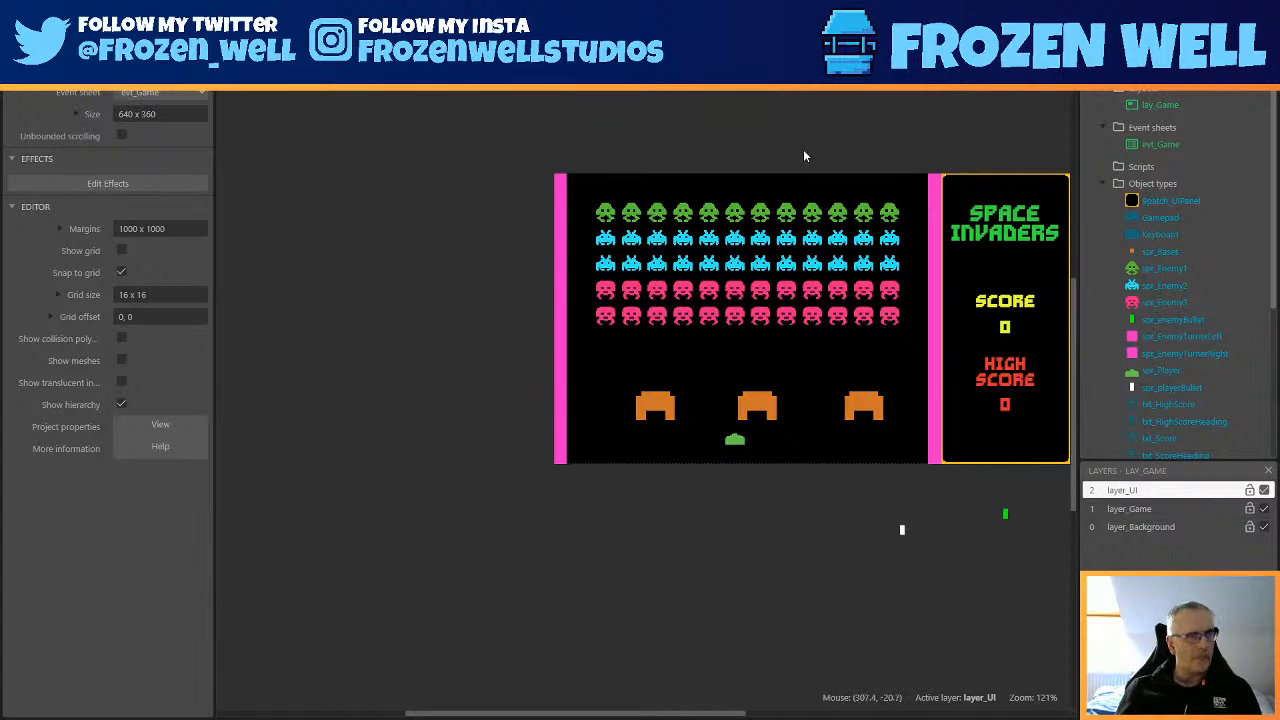
middle_drag(806, 160, 700, 140)
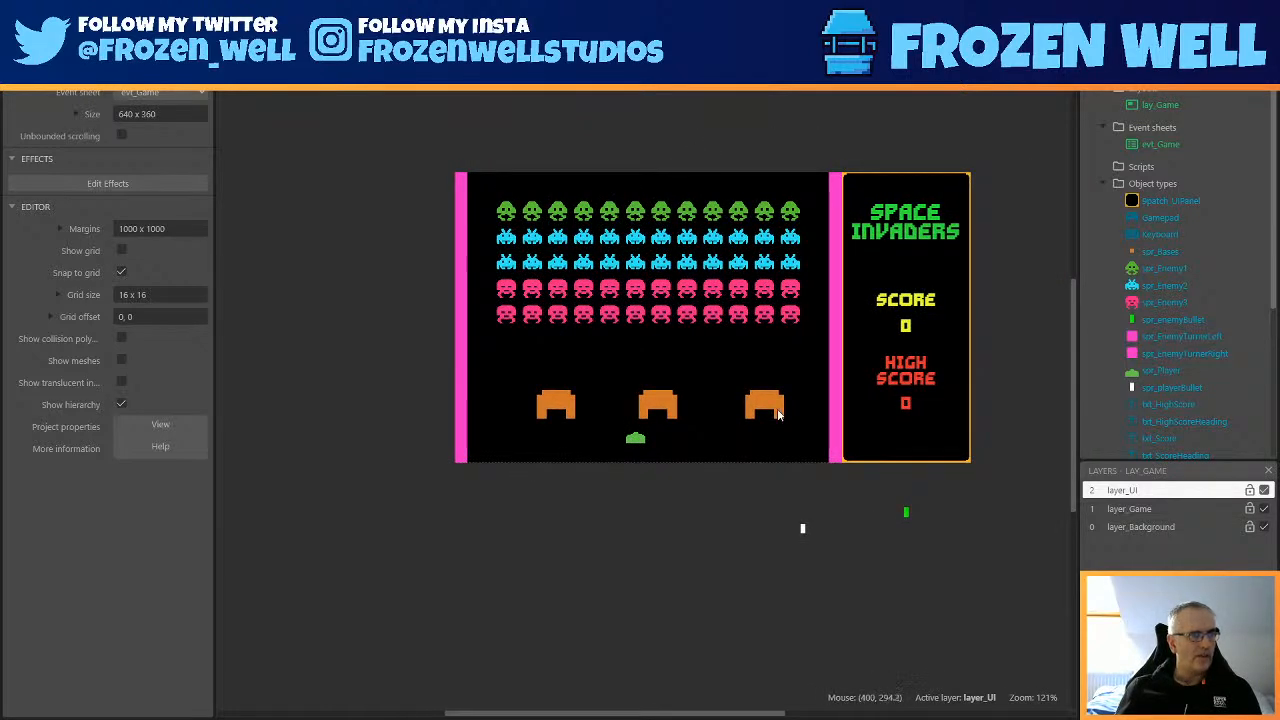